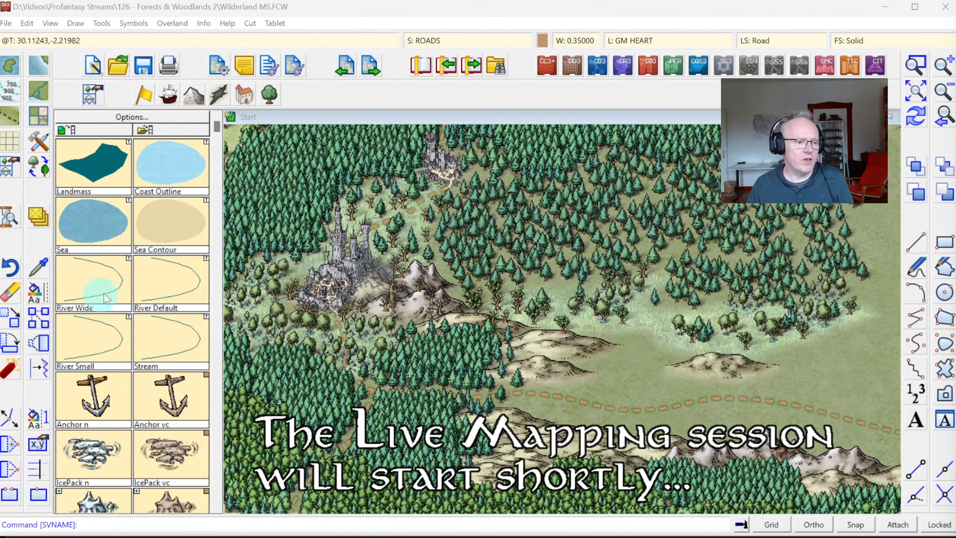
# Erase the "The Live Mapping session will start shortly..." text from the map and redraw the drawing
pyautogui.click(10, 292)
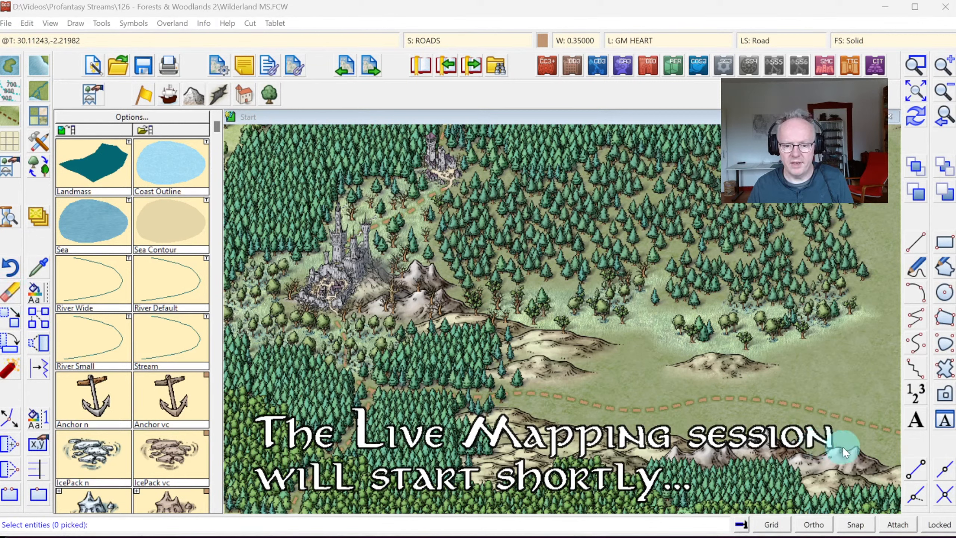
pyautogui.click(18, 290)
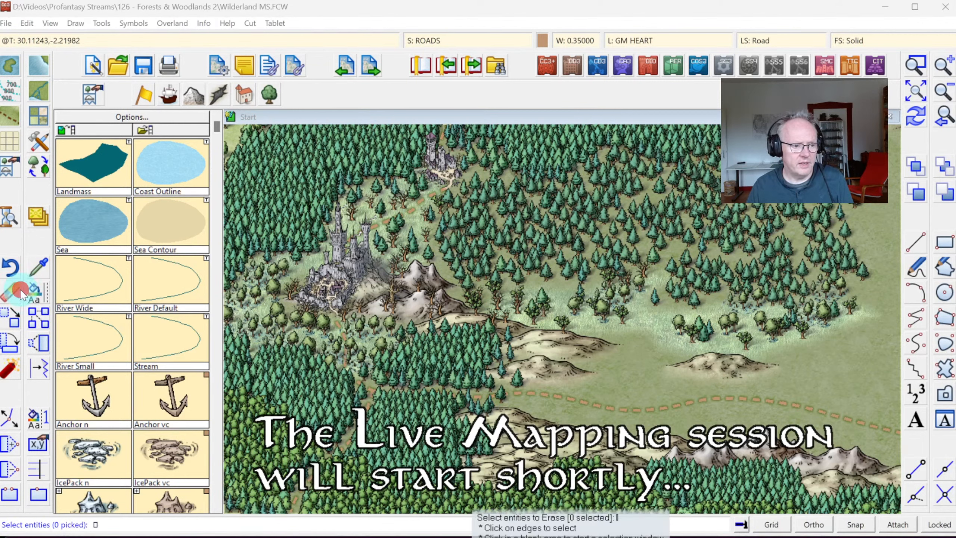
pyautogui.click(815, 447)
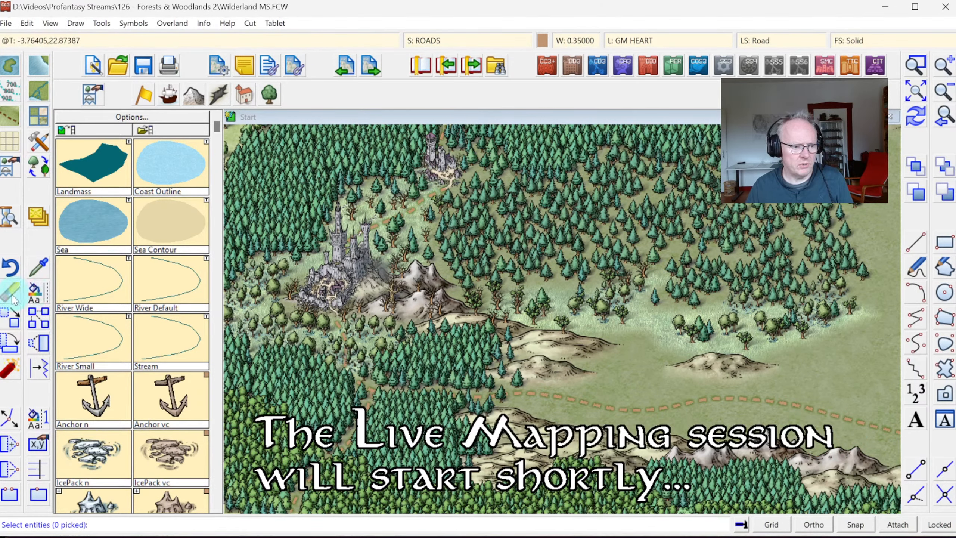
pyautogui.click(815, 445)
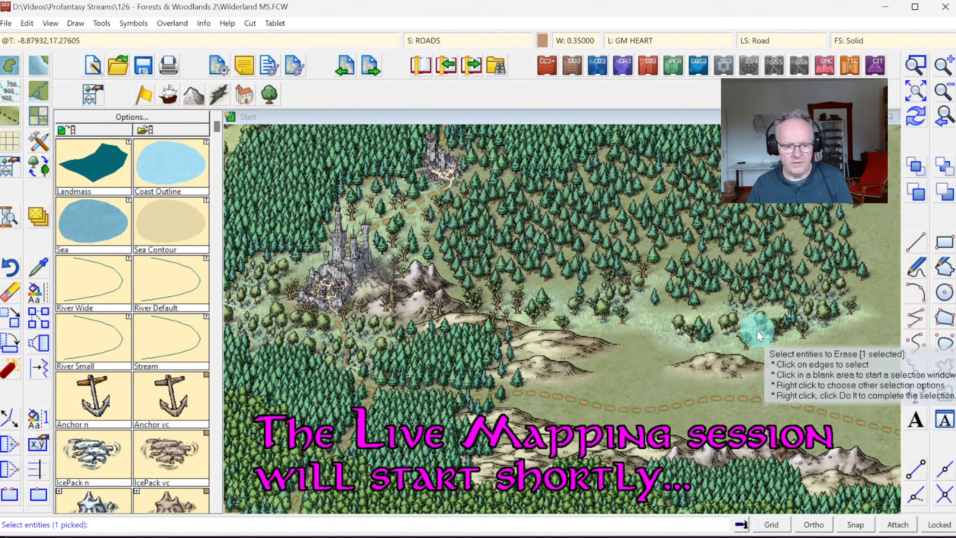
pyautogui.click(918, 118)
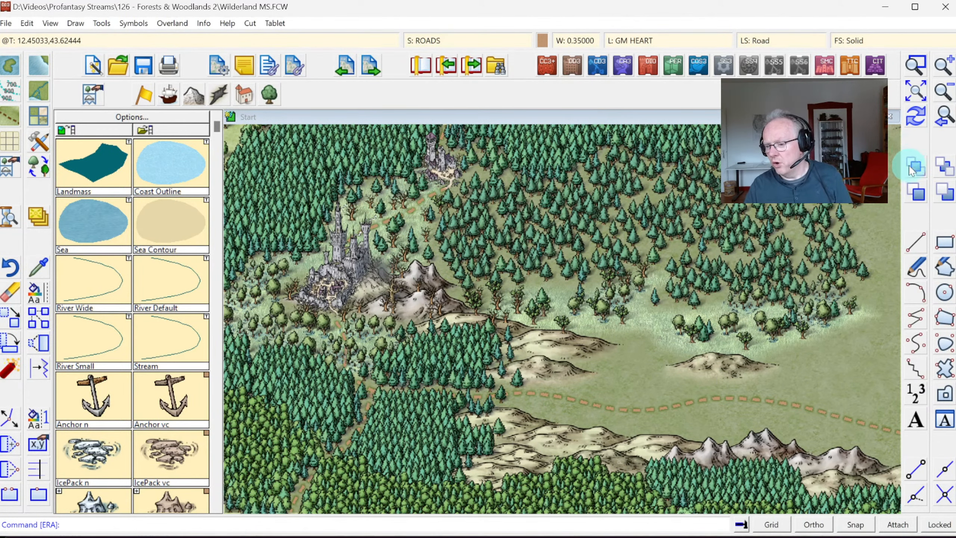
# Frame the rectangular map section at the southern end of the drawing so the whole southern forest fills the view
pyautogui.click(915, 92)
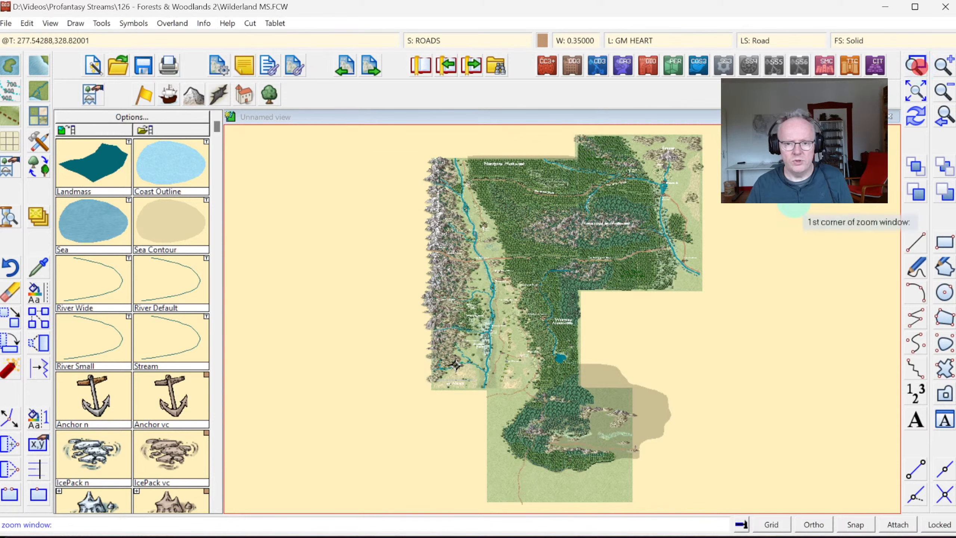
pyautogui.click(536, 422)
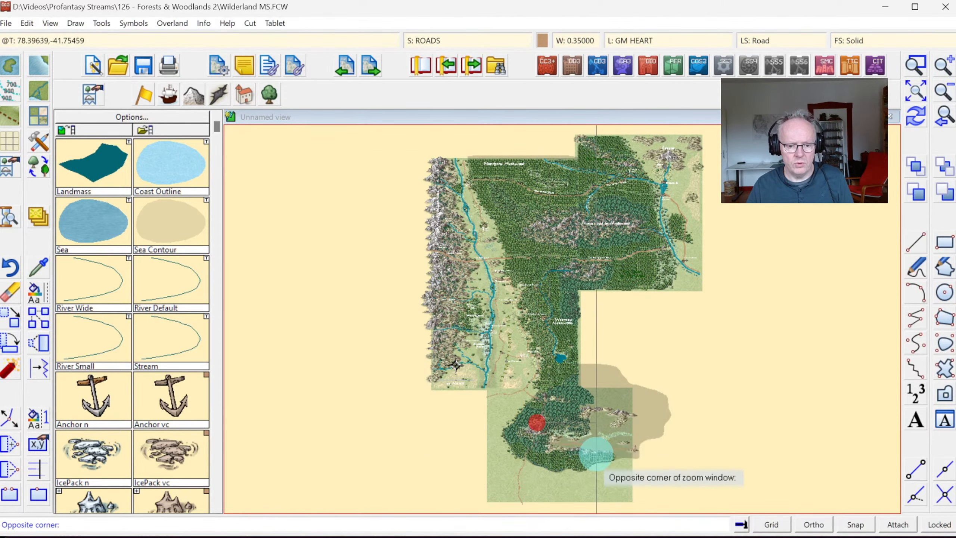
pyautogui.click(597, 453)
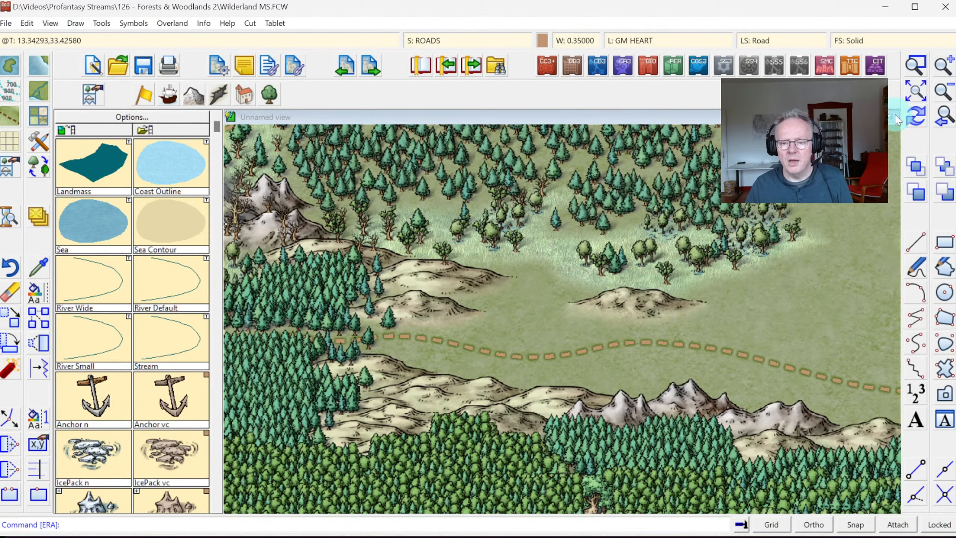
pyautogui.click(943, 121)
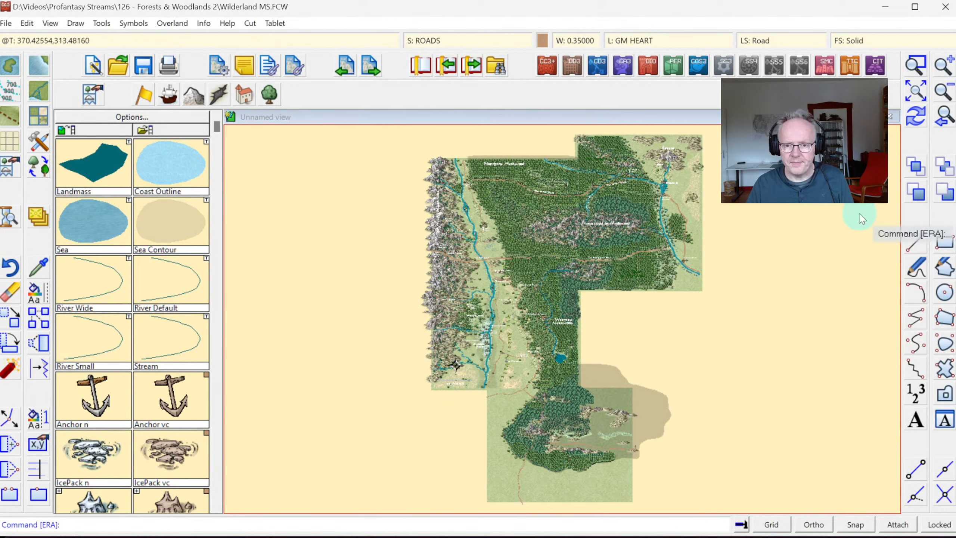
pyautogui.click(917, 70)
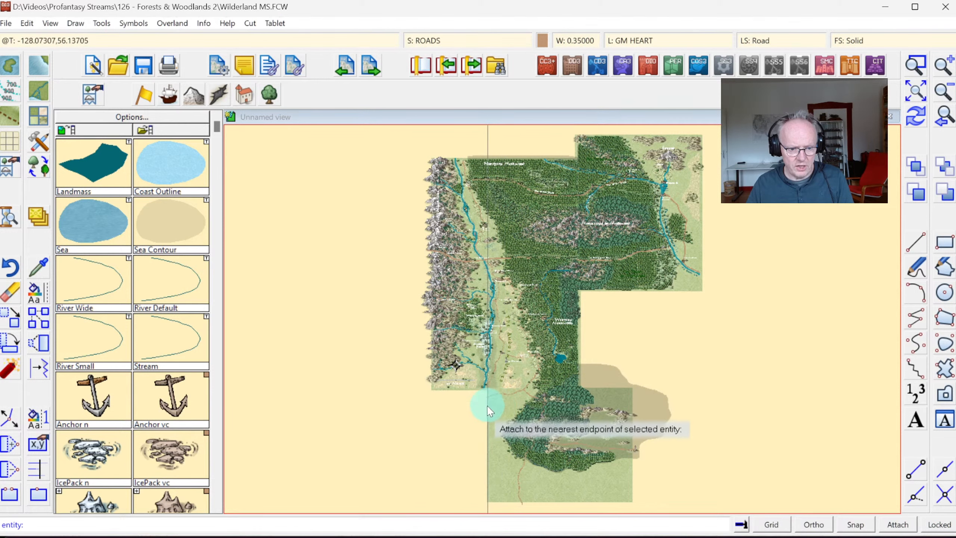
pyautogui.click(488, 404)
pyautogui.press('F5')
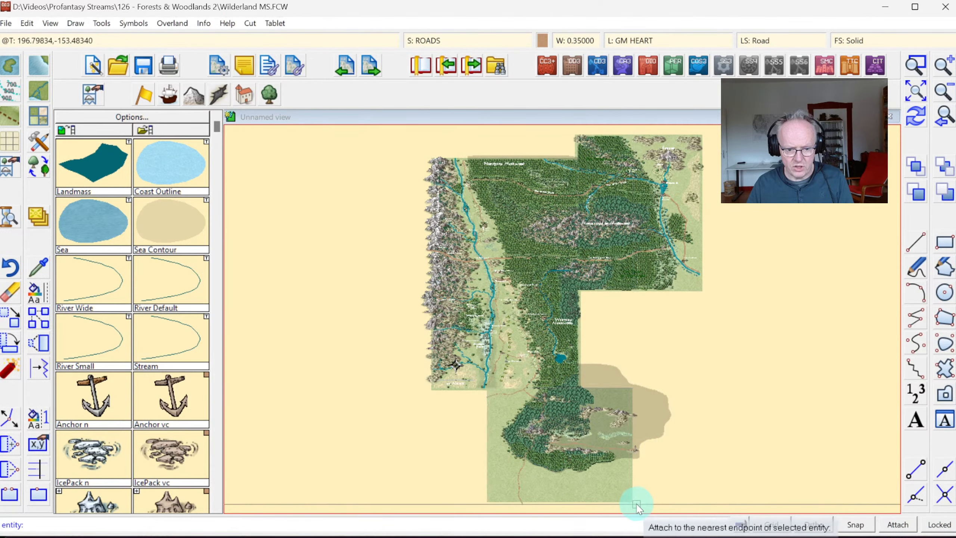
pyautogui.click(632, 505)
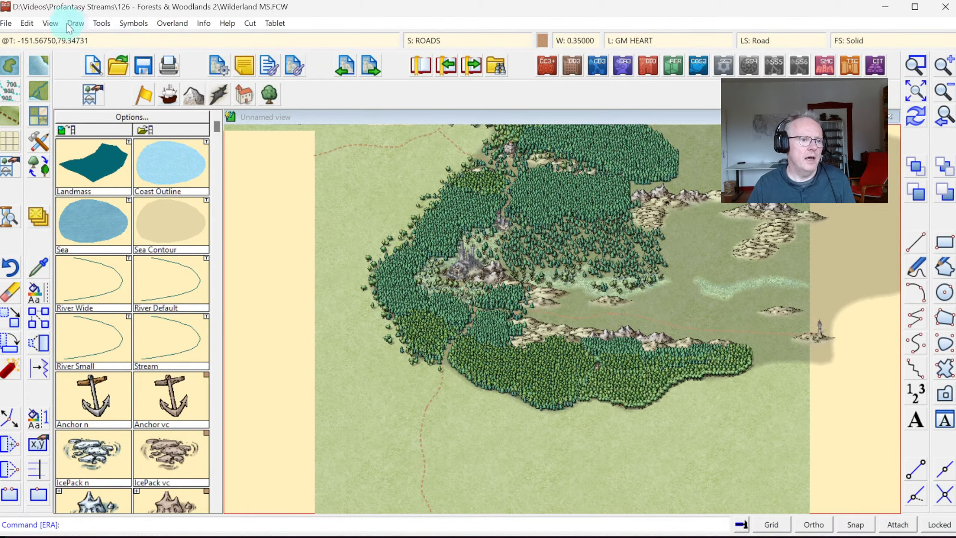
# Save the current window view under the name Southern Mirkwood
pyautogui.click(53, 24)
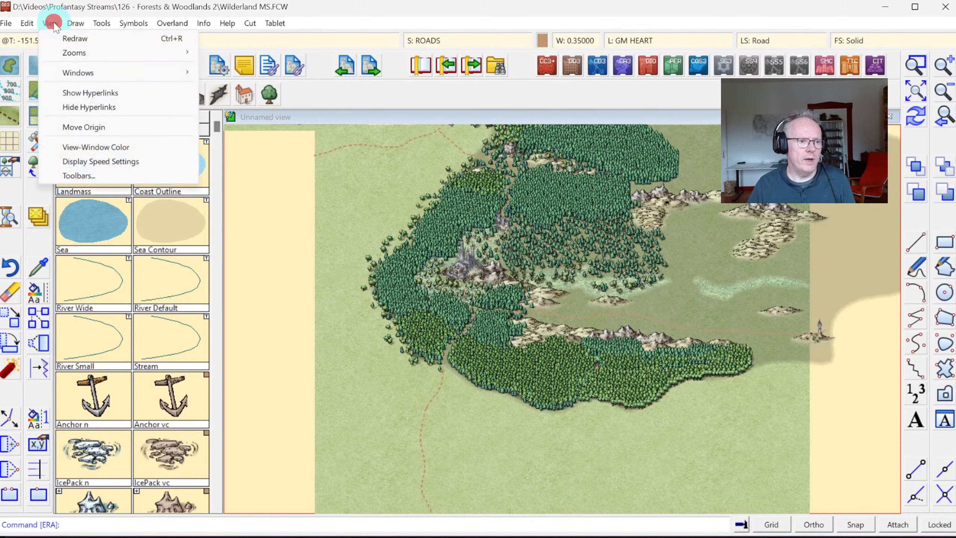
pyautogui.click(90, 74)
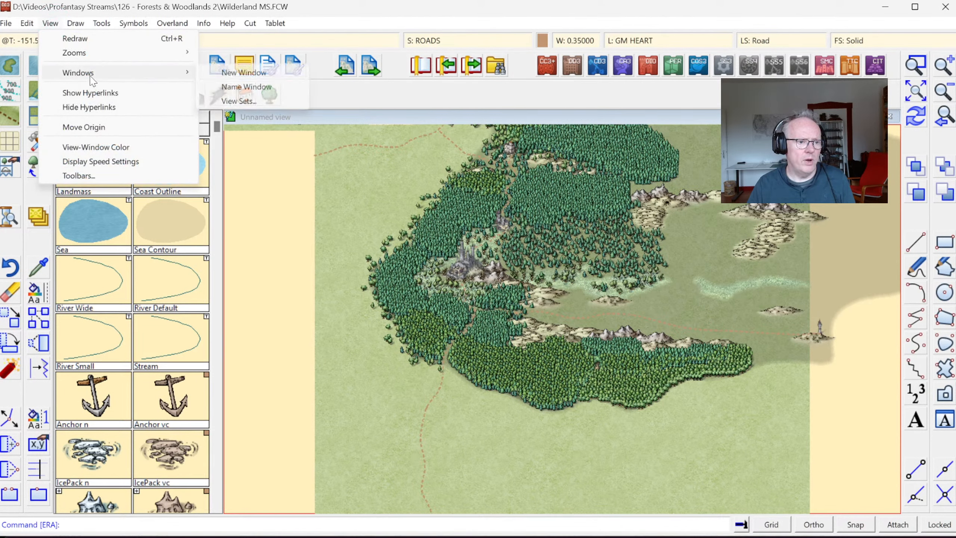
pyautogui.click(252, 88)
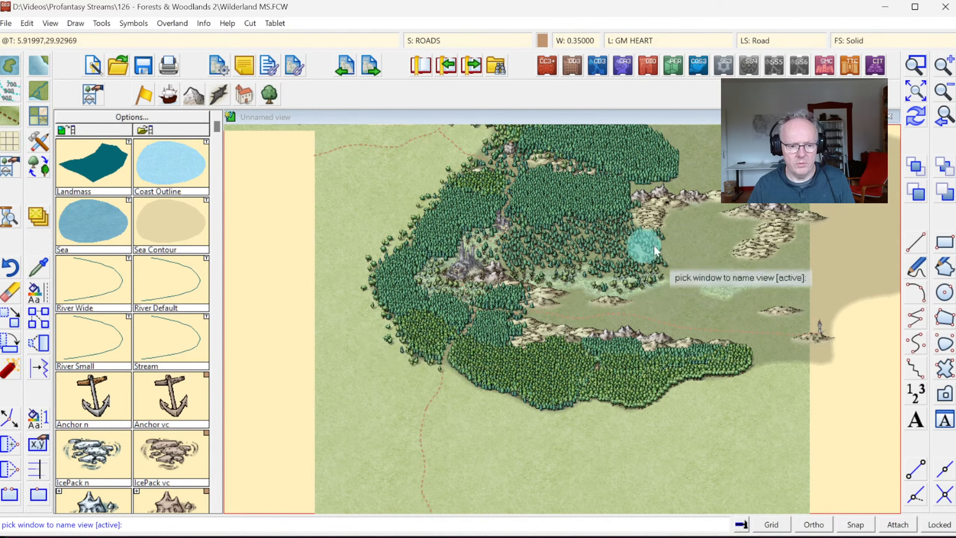
pyautogui.click(355, 376)
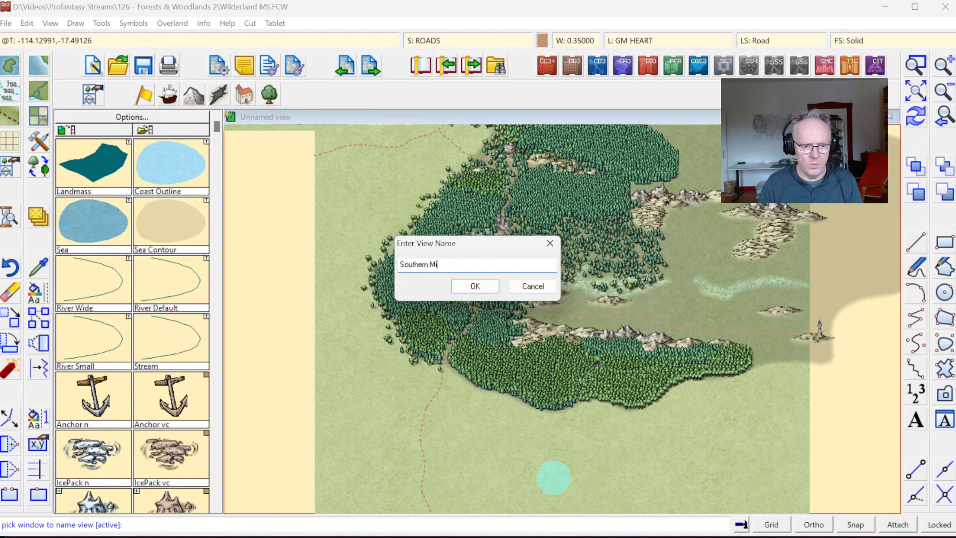
pyautogui.press('Return')
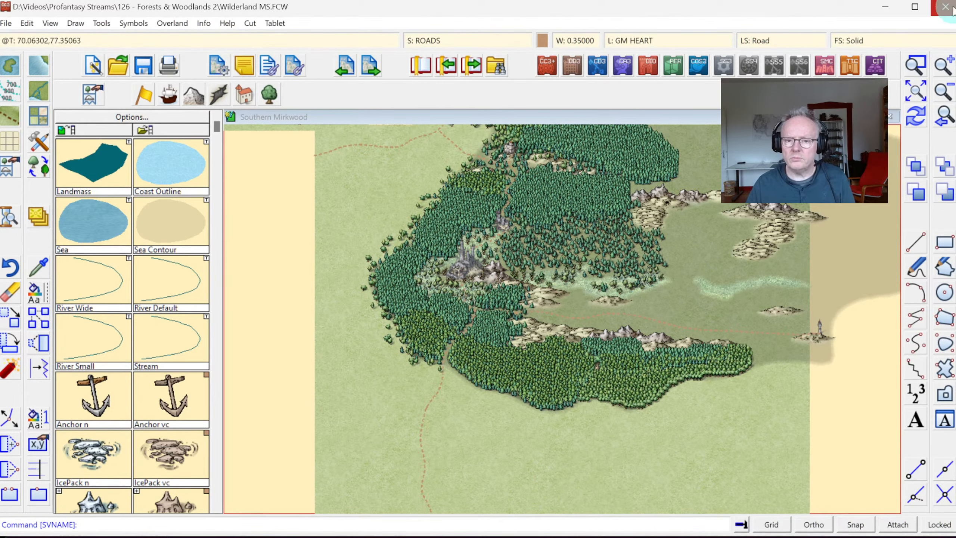
# Delete the named views Bottom Left, Bottom Right, Lower Left and Lower Right
pyautogui.click(922, 99)
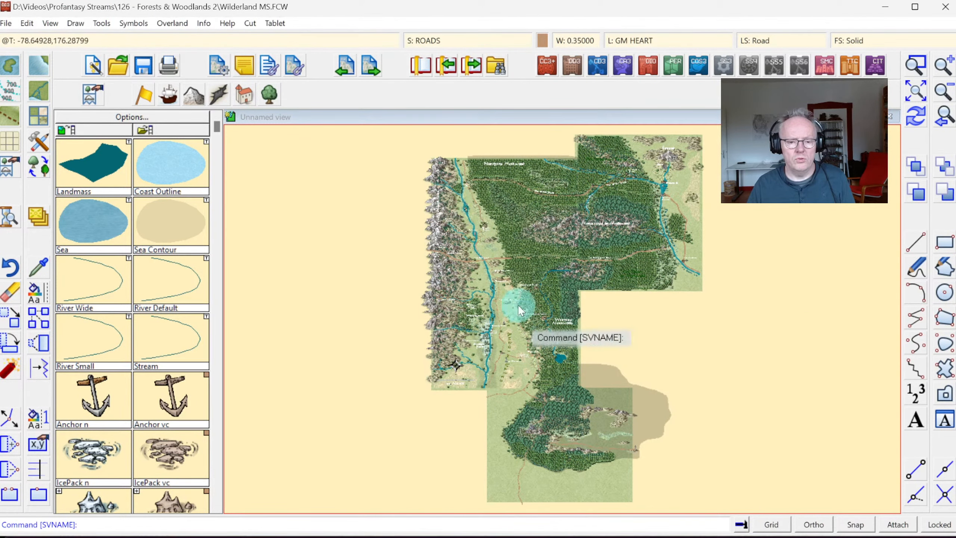
pyautogui.click(41, 24)
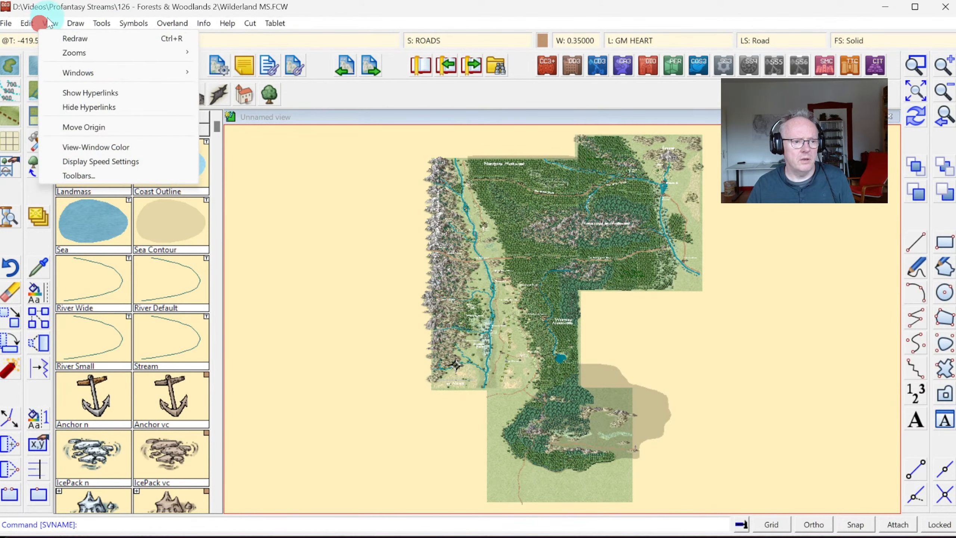
pyautogui.click(85, 50)
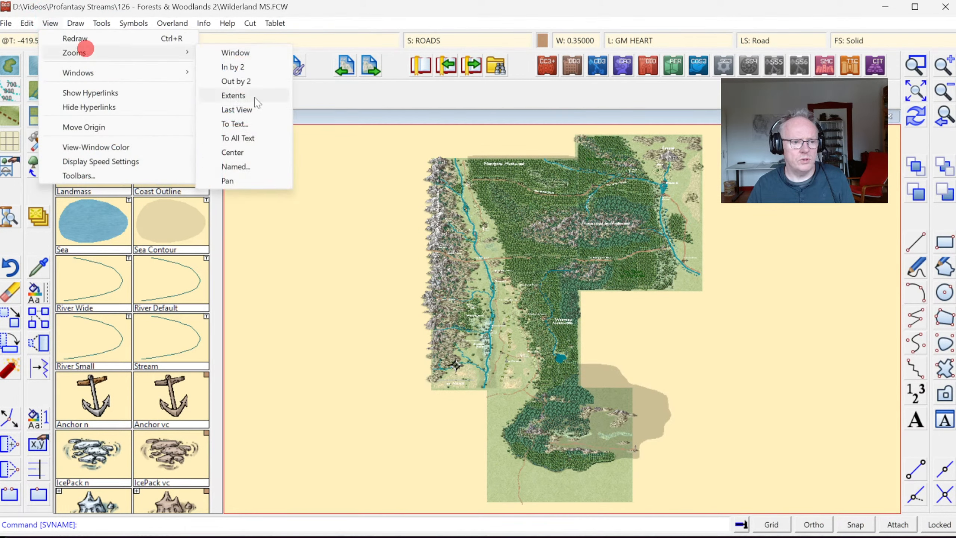
pyautogui.click(244, 168)
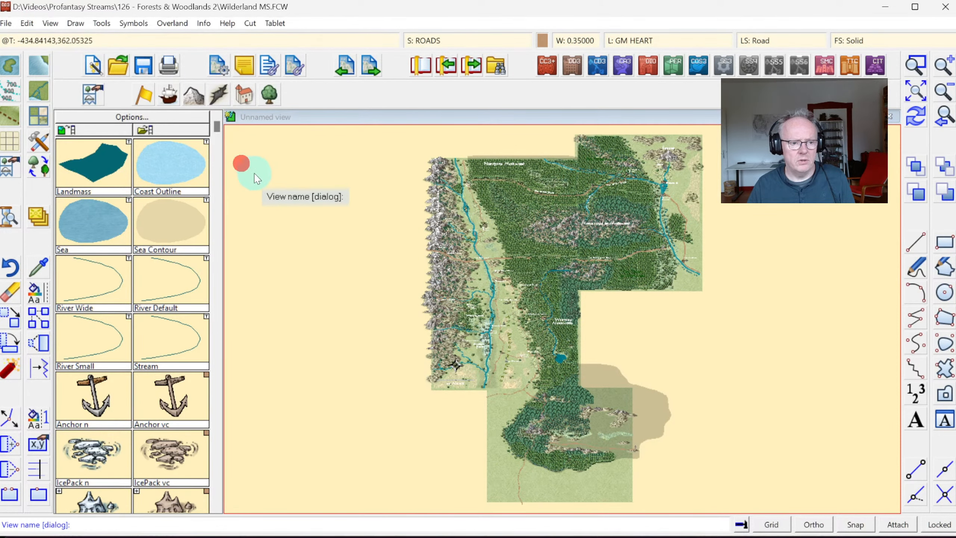
pyautogui.click(368, 211)
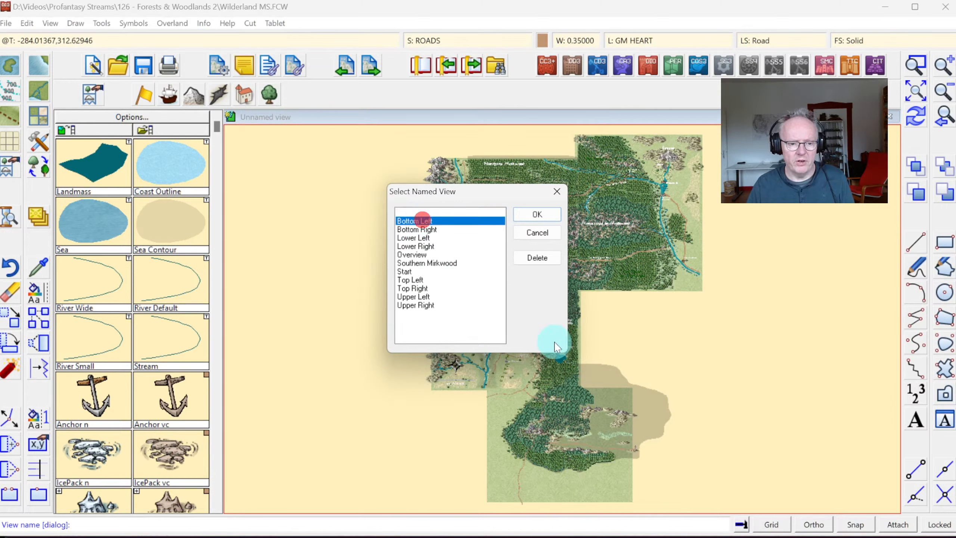
pyautogui.click(528, 260)
pyautogui.click(421, 220)
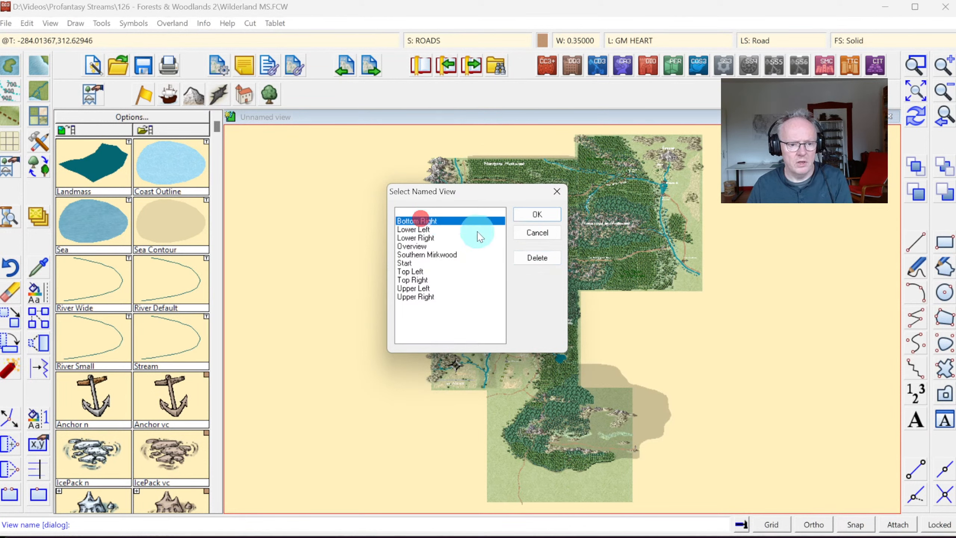
pyautogui.click(527, 258)
pyautogui.click(425, 216)
pyautogui.click(532, 258)
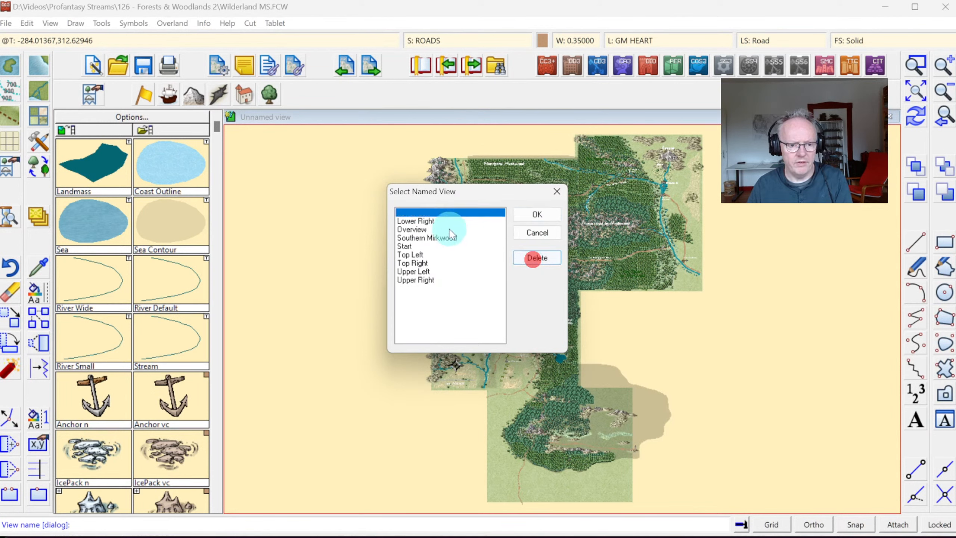
pyautogui.click(432, 221)
pyautogui.click(537, 258)
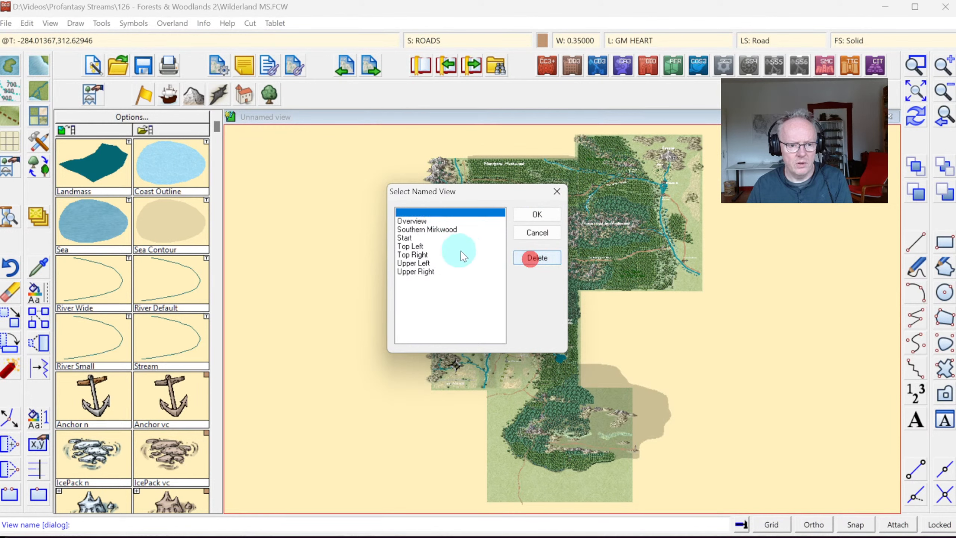
# Delete the named views Top Left, Upper Left, Top Right and Upper Right, and zoom to the Southern Mirkwood view
pyautogui.click(413, 245)
pyautogui.click(539, 258)
pyautogui.click(422, 253)
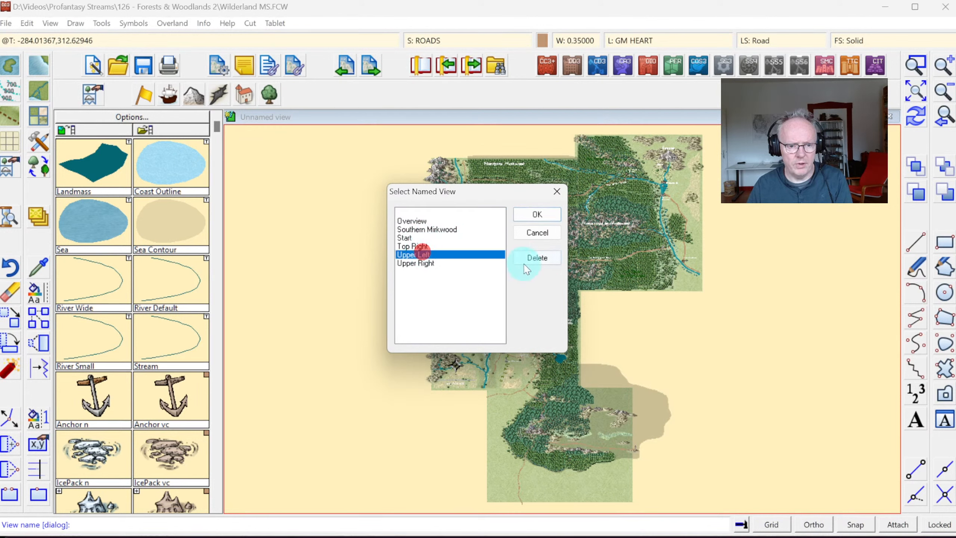
pyautogui.click(527, 259)
pyautogui.click(414, 245)
pyautogui.click(530, 258)
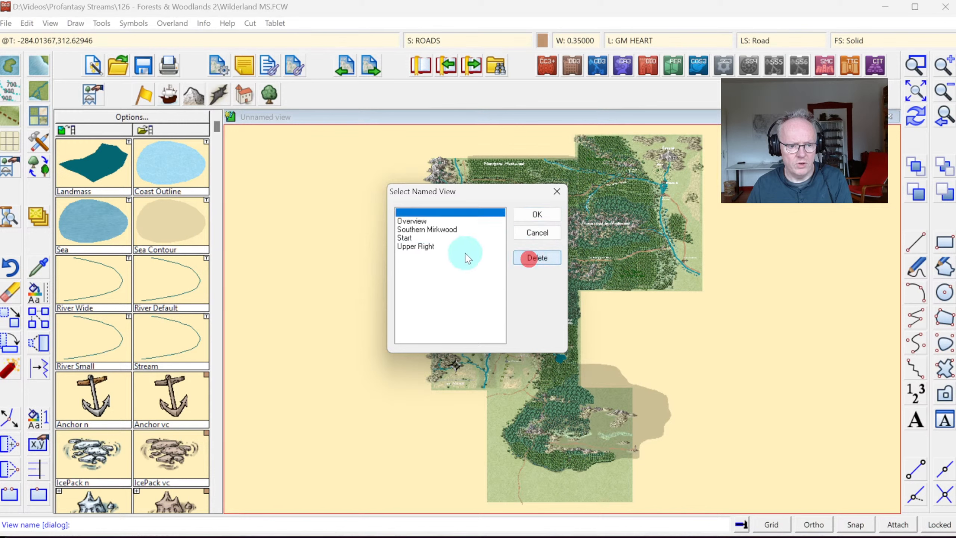
pyautogui.click(440, 247)
pyautogui.click(544, 258)
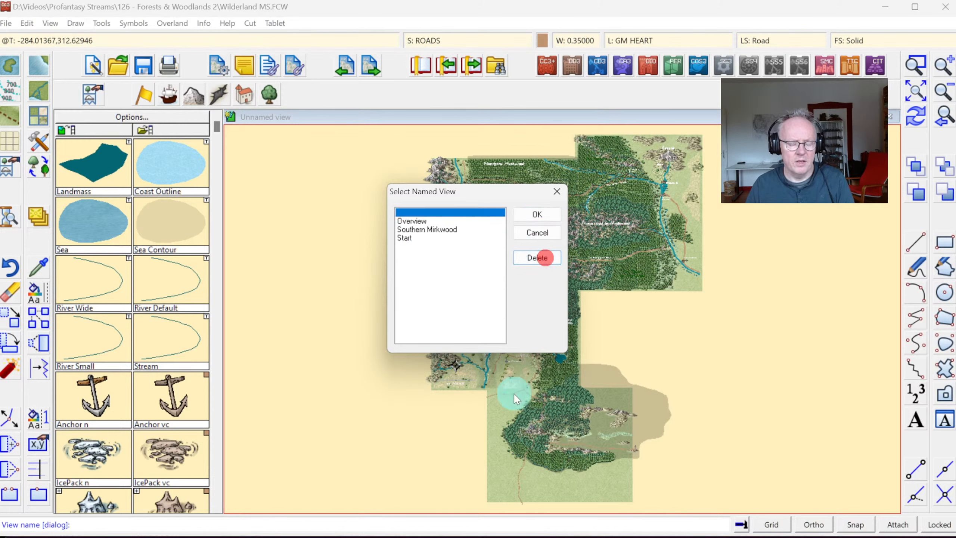
pyautogui.click(426, 229)
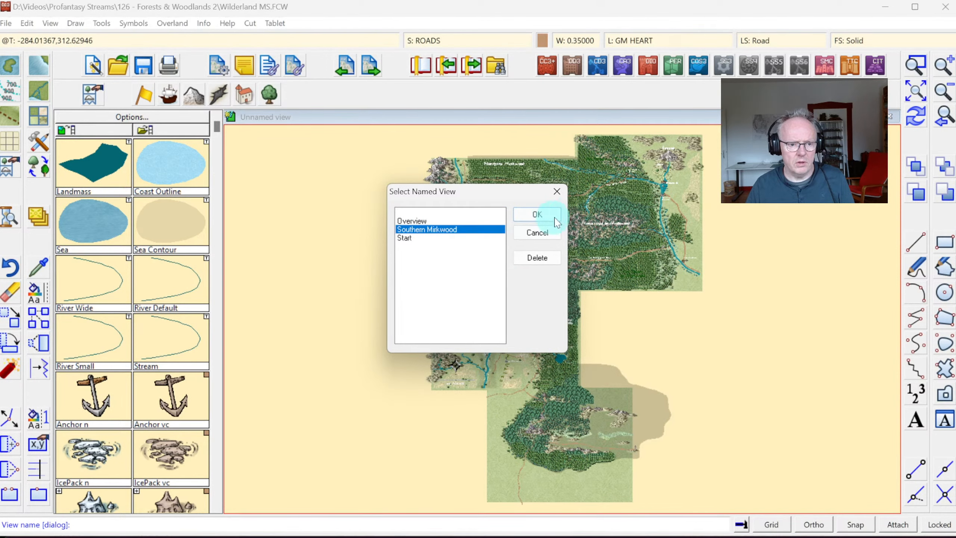
pyautogui.click(537, 214)
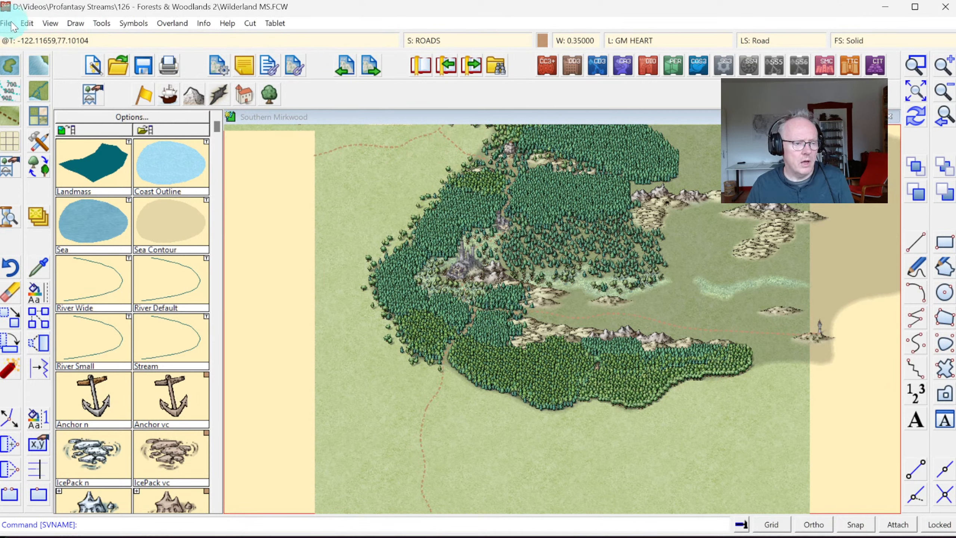
pyautogui.click(50, 23)
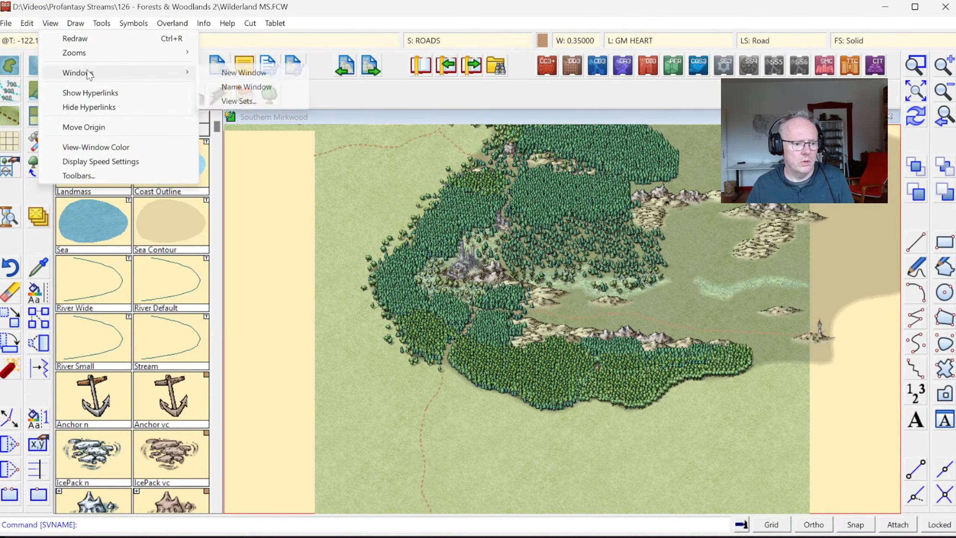
pyautogui.click(244, 86)
pyautogui.click(345, 298)
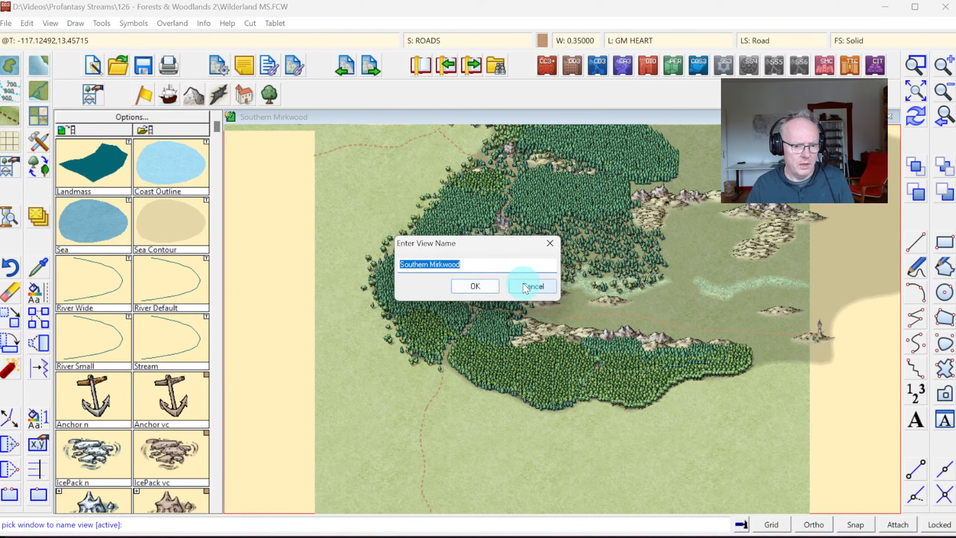
pyautogui.click(526, 289)
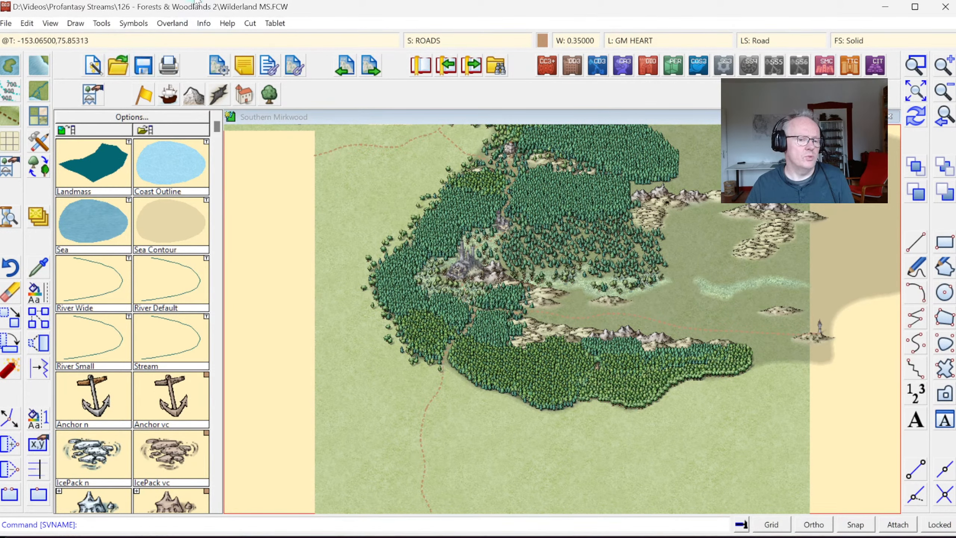
pyautogui.click(78, 24)
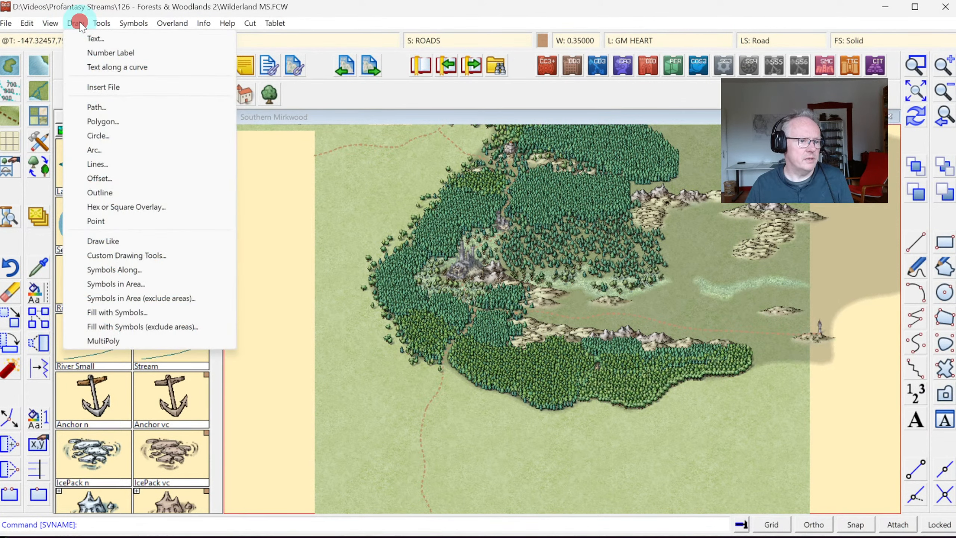
pyautogui.moveTo(45, 26)
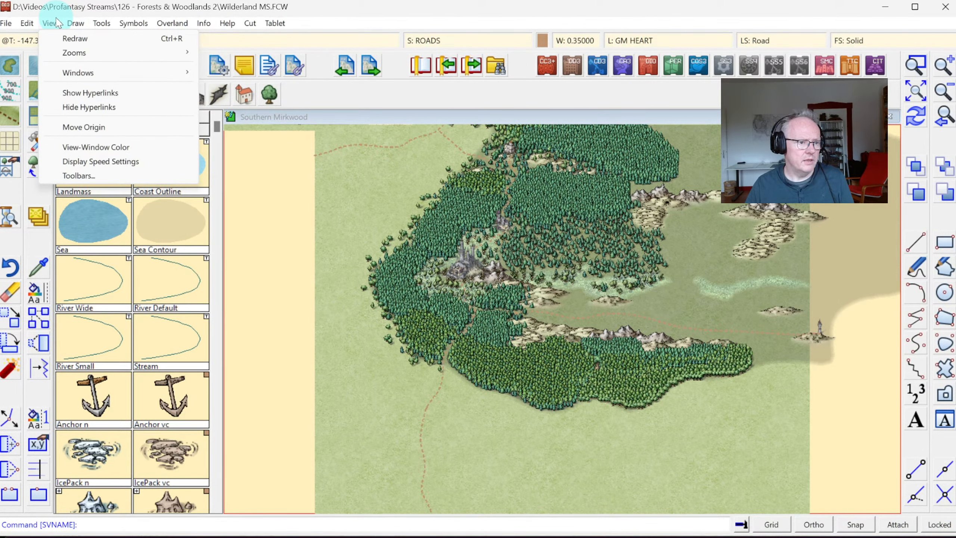
# Zoom the map to the named view Start
pyautogui.click(77, 55)
pyautogui.click(246, 165)
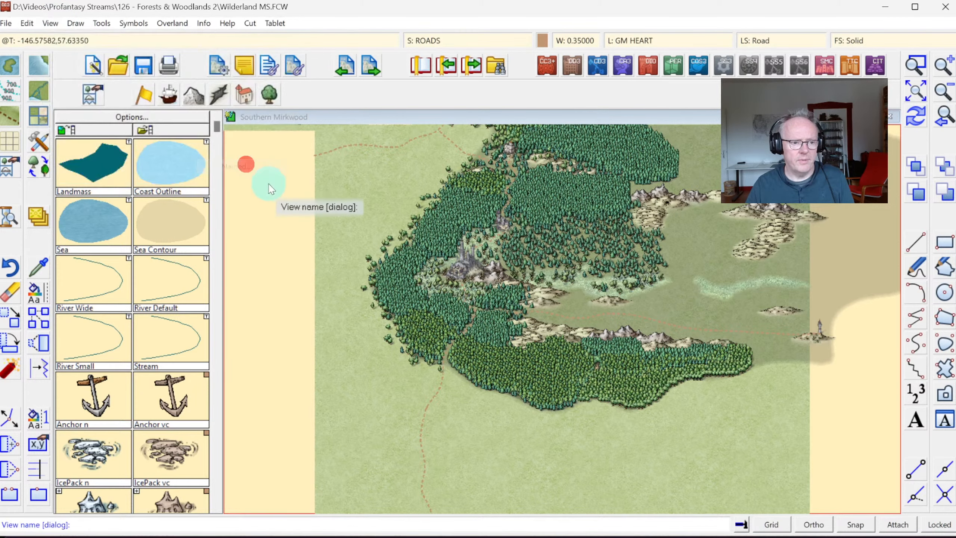
pyautogui.click(403, 240)
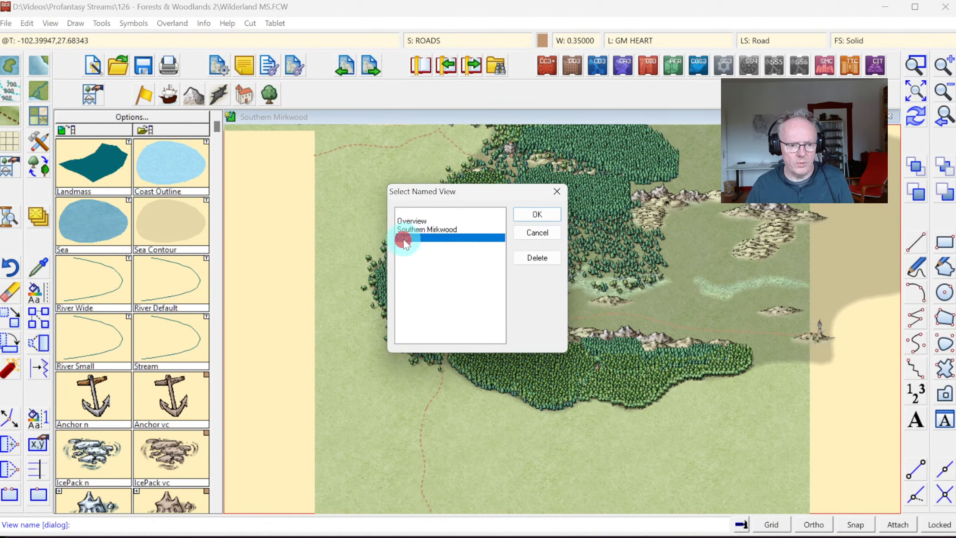
pyautogui.click(538, 215)
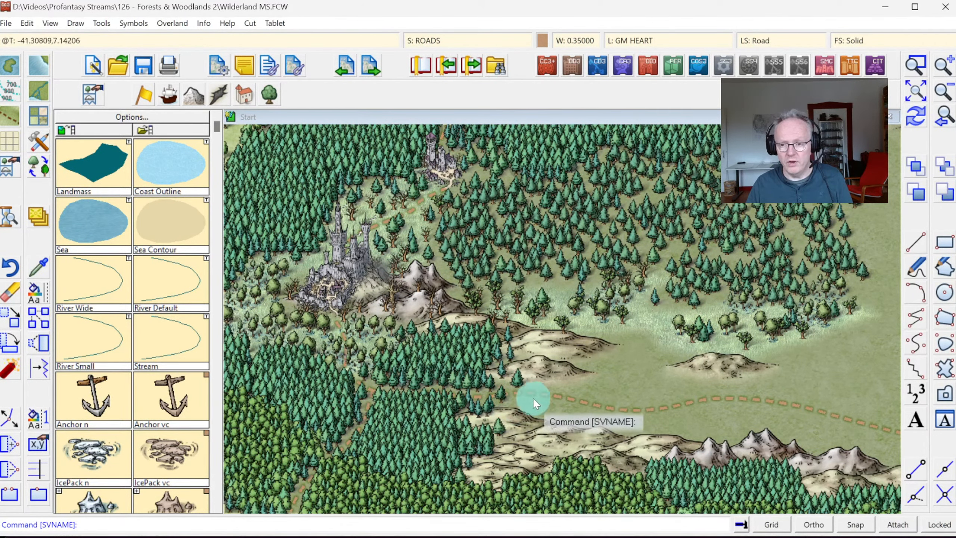
# Examine the Mountains of Mirkwood area and the southern forest up close, starting each time from the full map extents
pyautogui.click(916, 91)
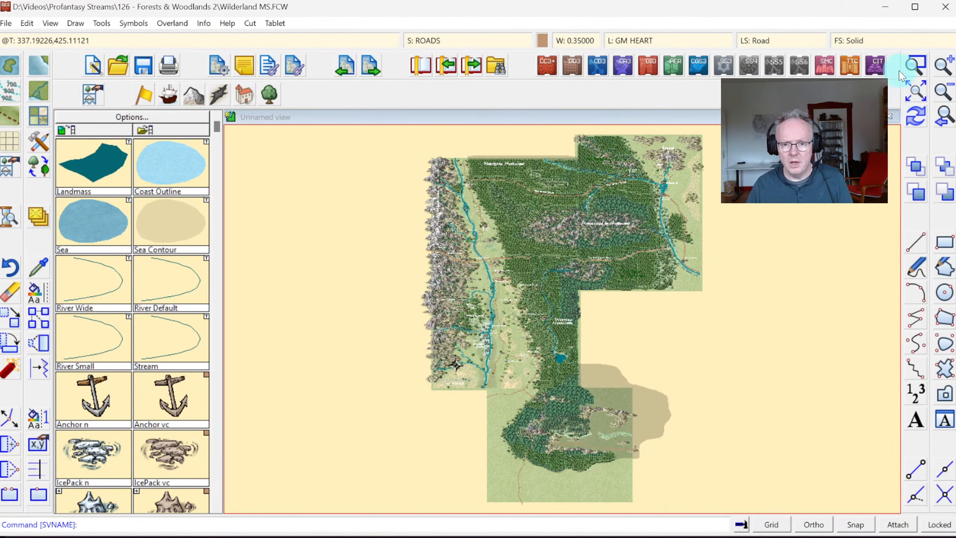
pyautogui.click(914, 60)
pyautogui.click(544, 191)
pyautogui.click(682, 267)
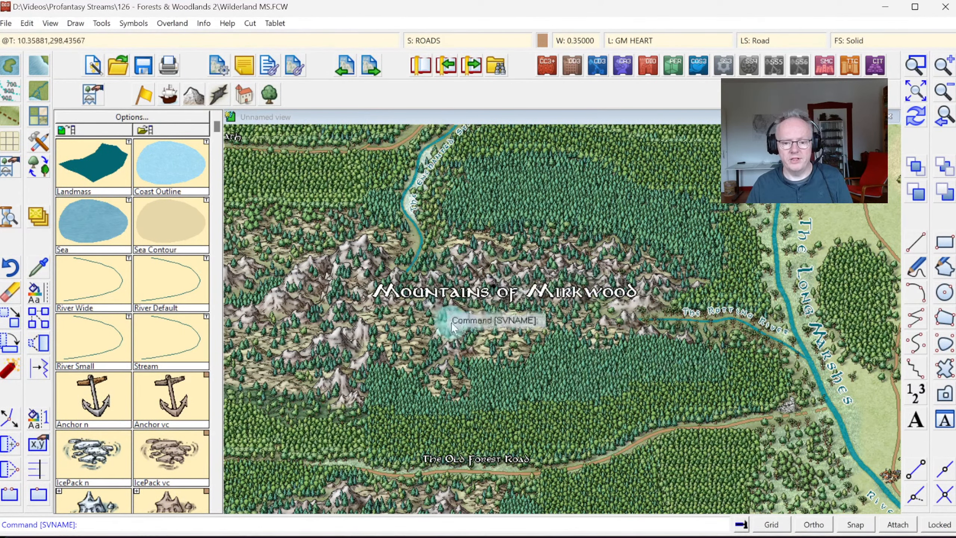
pyautogui.click(915, 90)
pyautogui.click(915, 65)
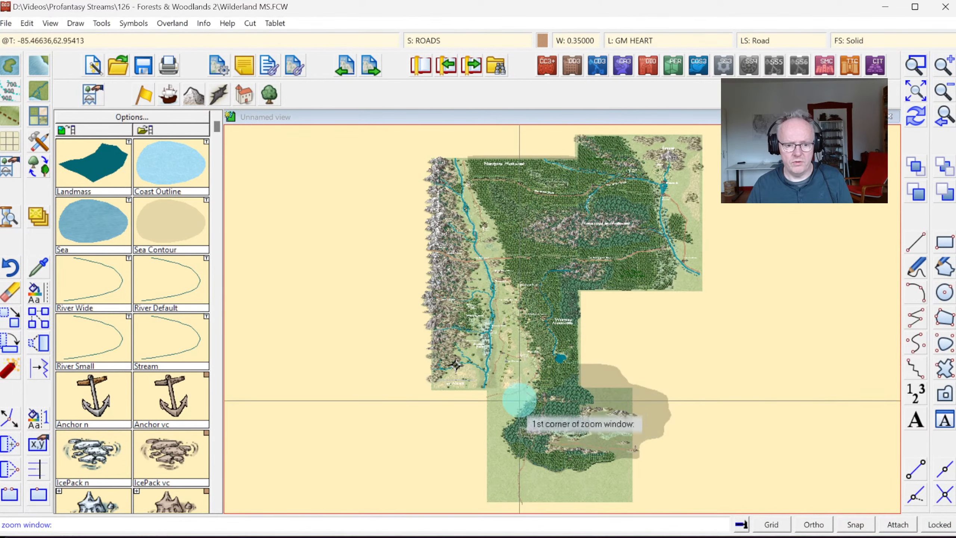
pyautogui.click(520, 400)
pyautogui.click(624, 469)
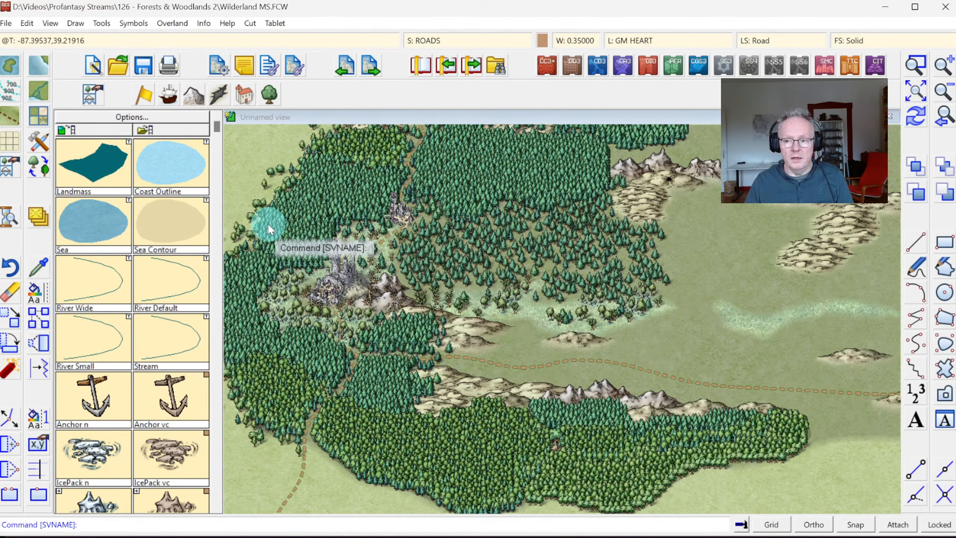
# Try the Medium automatic bitmap quality with a redraw of the map and restore the quality to High (normal)
pyautogui.click(11, 223)
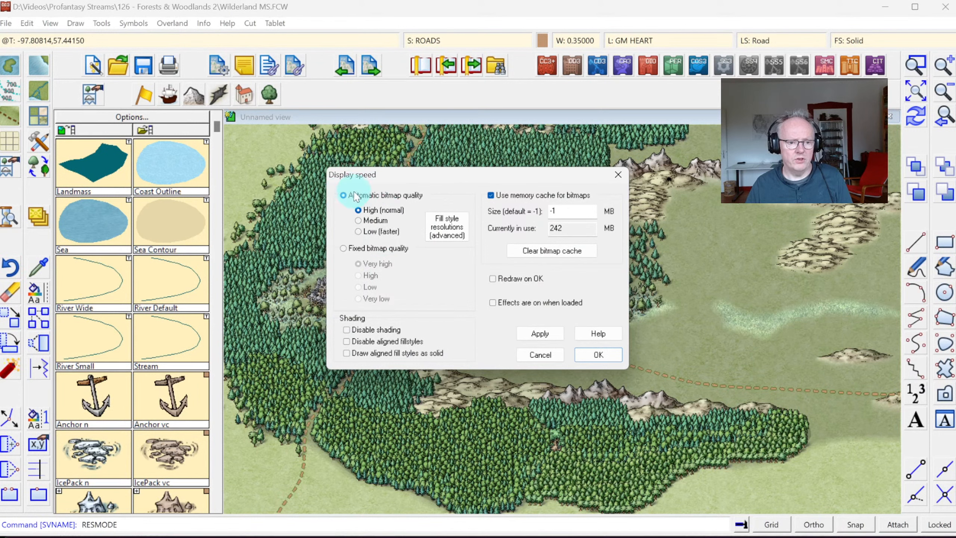
pyautogui.click(360, 220)
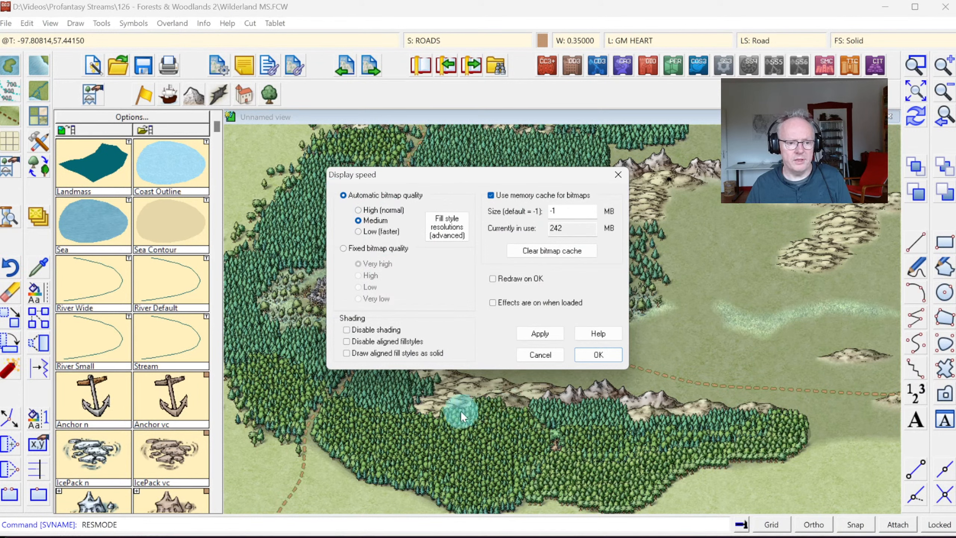
pyautogui.click(599, 354)
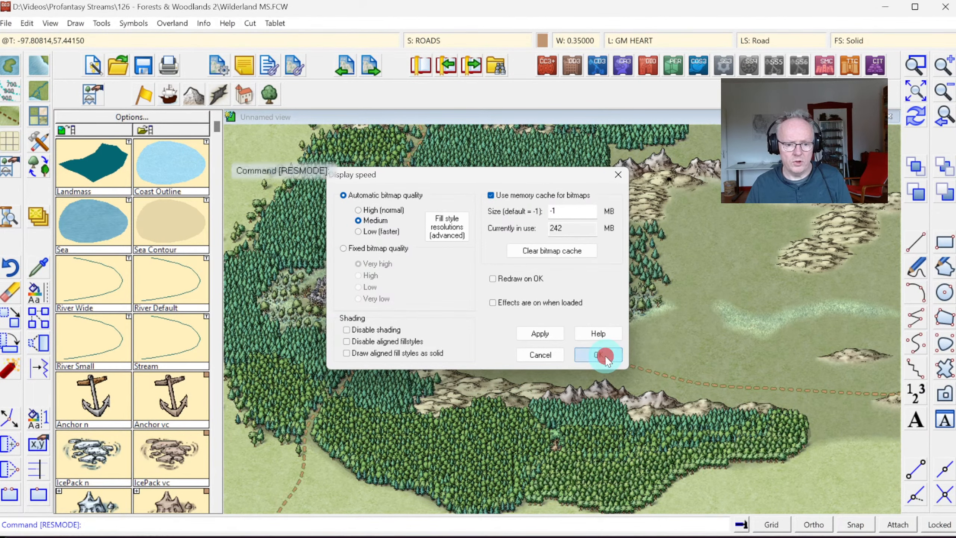
pyautogui.click(915, 120)
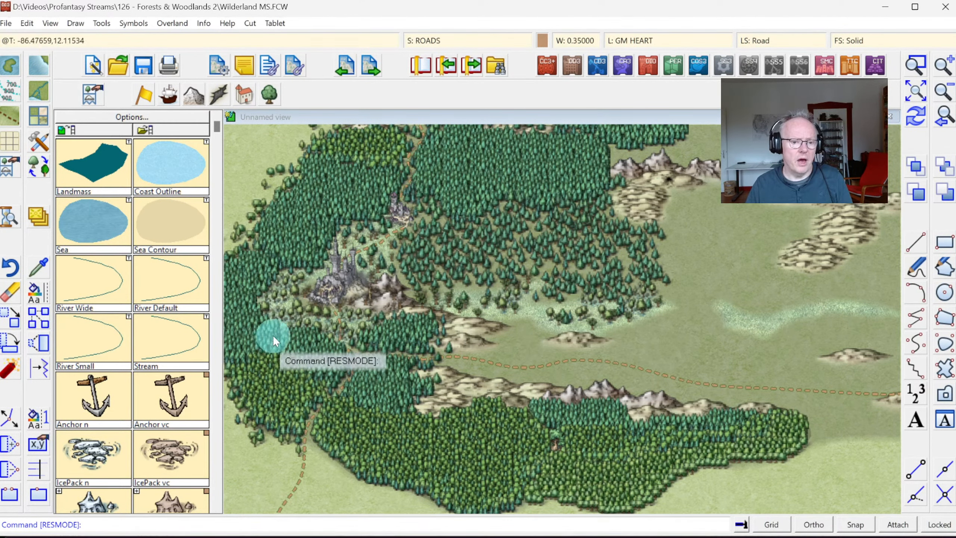
pyautogui.click(8, 224)
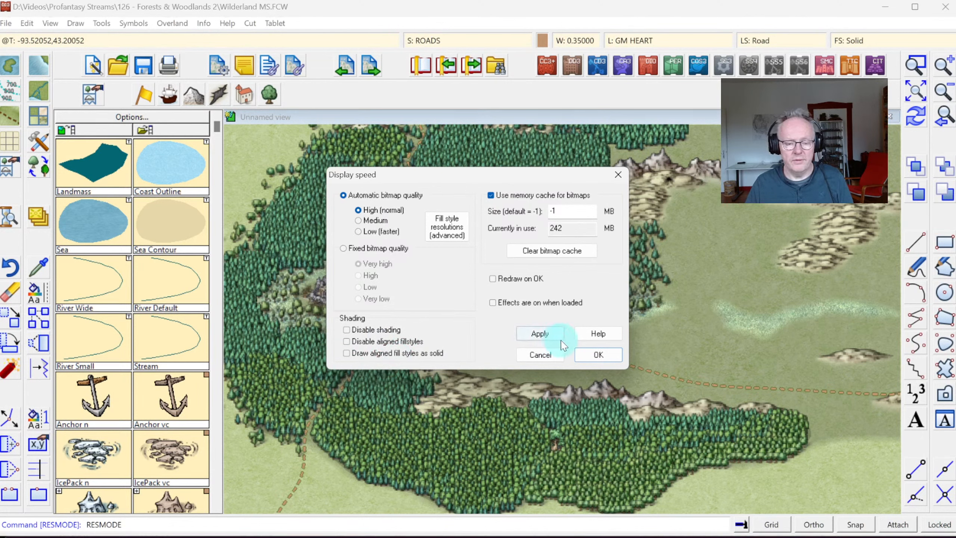
pyautogui.click(591, 355)
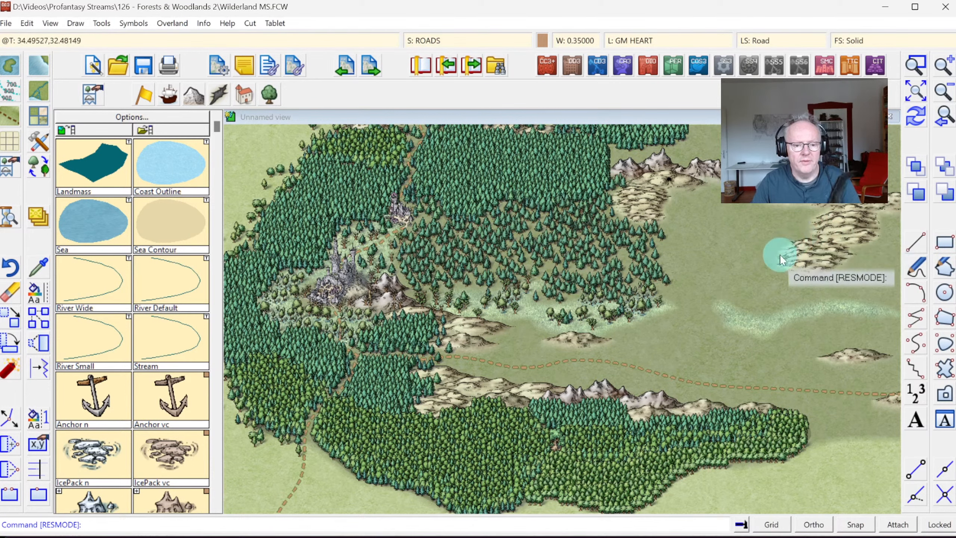
# Load the vegetation symbol catalog down to its forest tools, for work around the sparse woodland and open grassland near the southern road
pyautogui.click(943, 92)
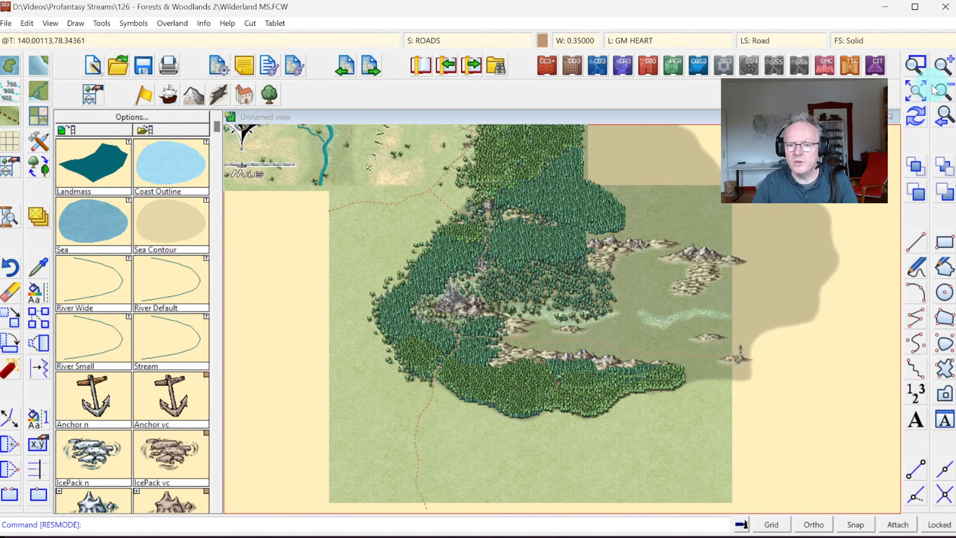
pyautogui.click(944, 65)
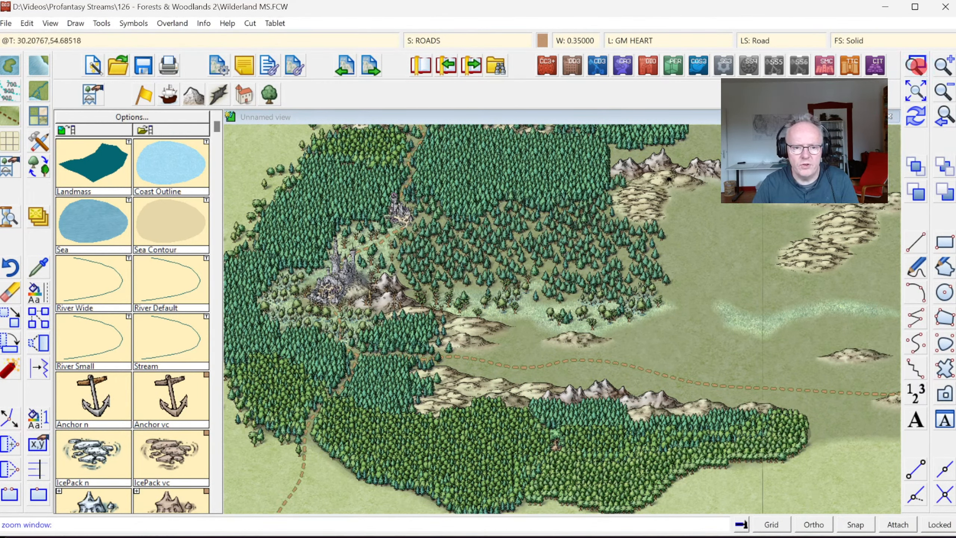
pyautogui.click(387, 185)
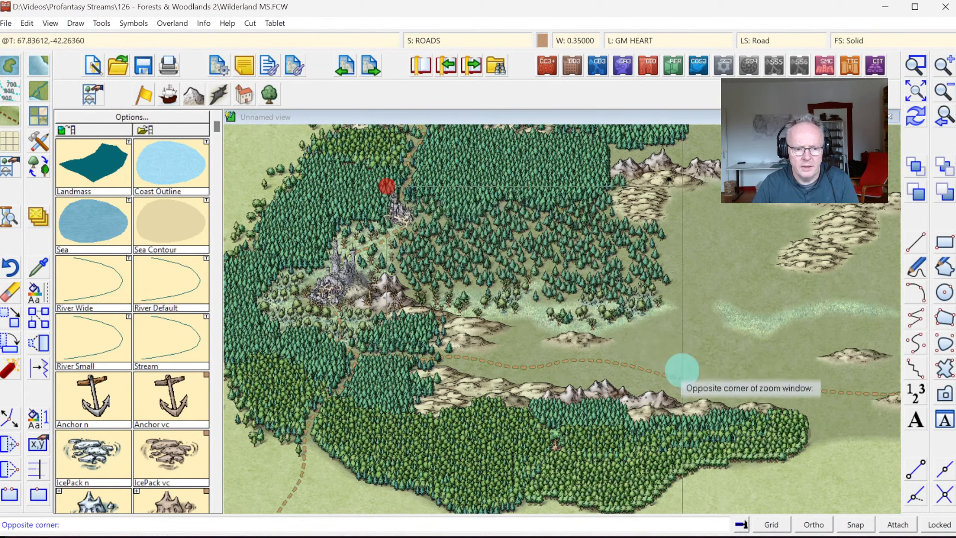
pyautogui.click(754, 414)
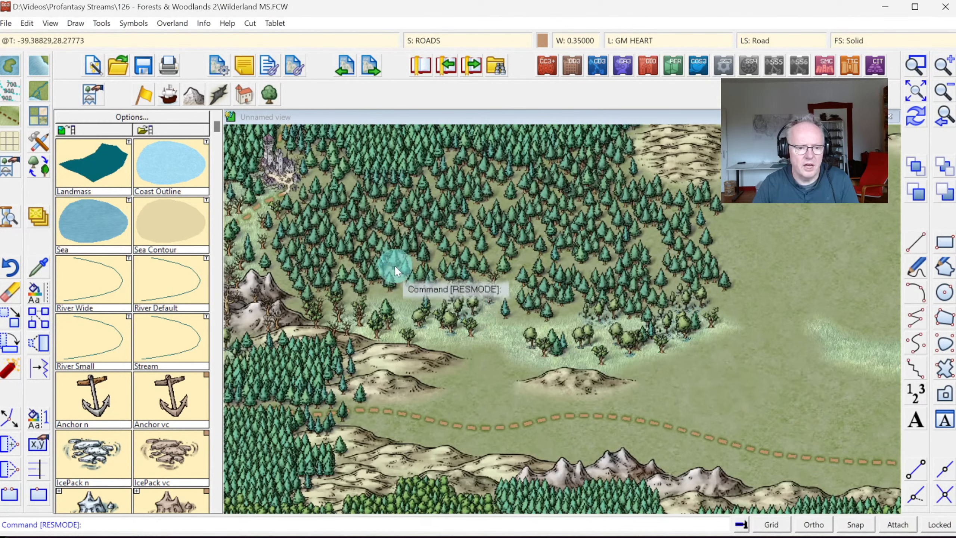
pyautogui.click(268, 101)
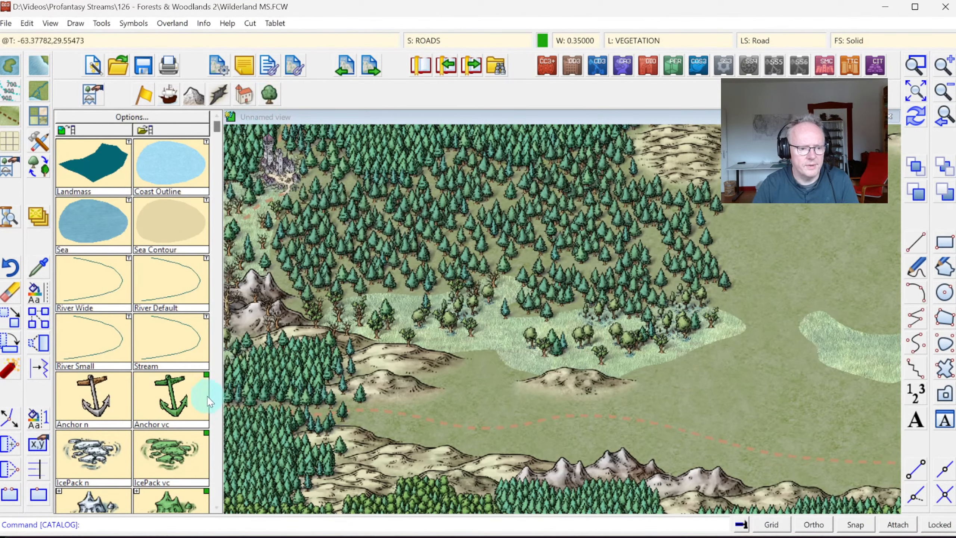
pyautogui.scroll(-5, 216, 405)
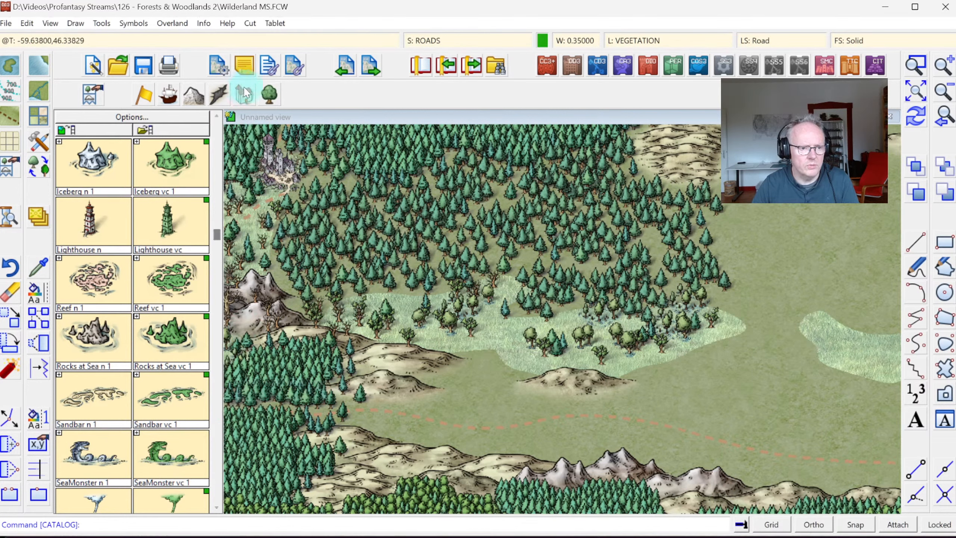
pyautogui.click(271, 96)
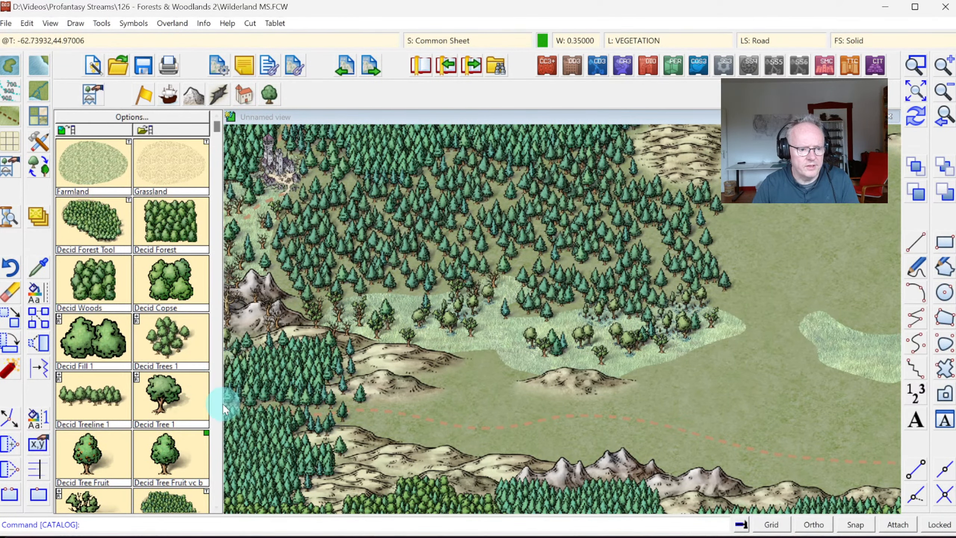
pyautogui.scroll(-7, 218, 405)
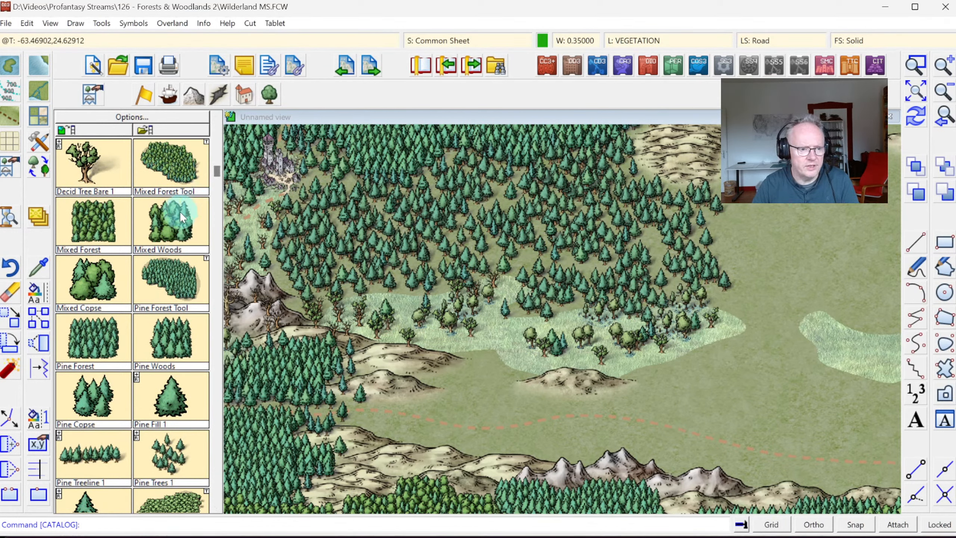
# Try a small forest patch with the Mixed Forest Tool between the hills north of the road, and undo it
pyautogui.click(174, 219)
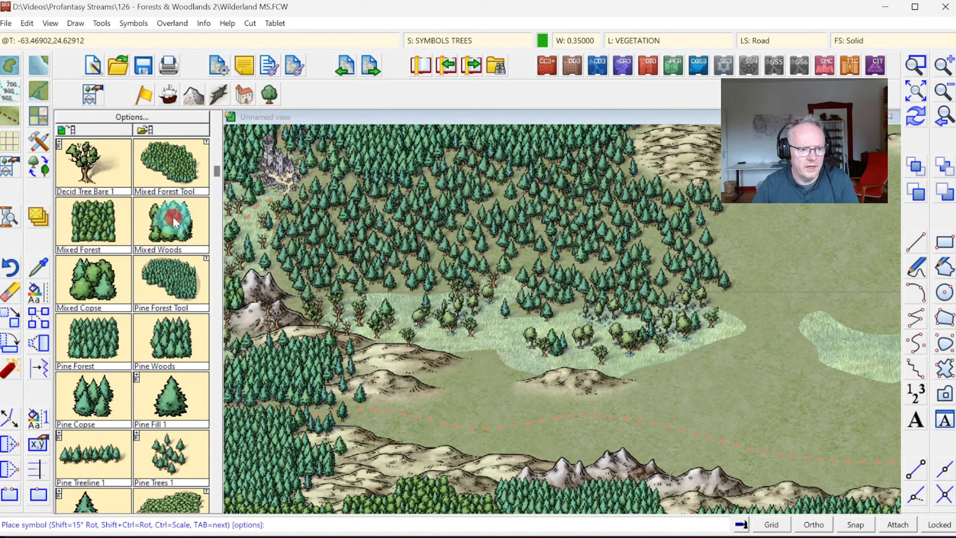
pyautogui.click(159, 168)
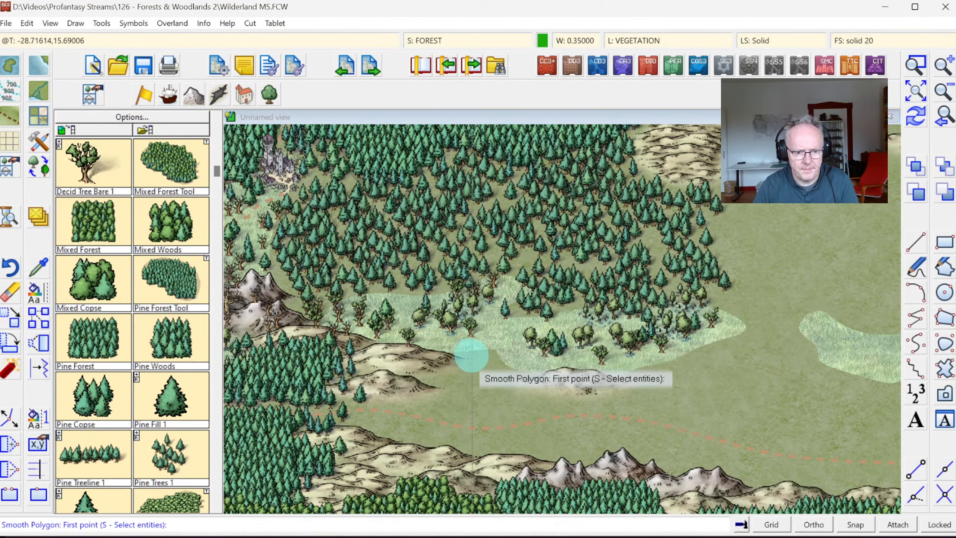
pyautogui.click(483, 354)
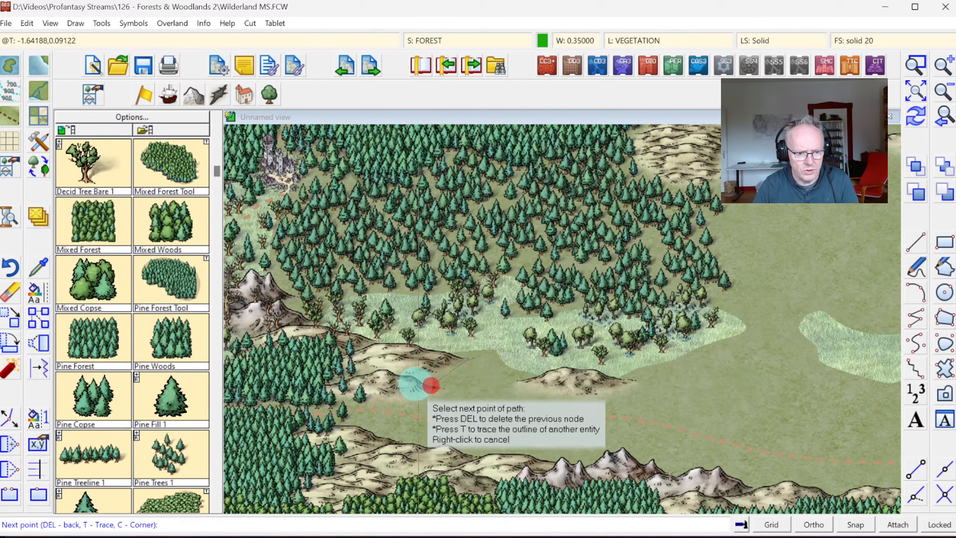
pyautogui.click(403, 396)
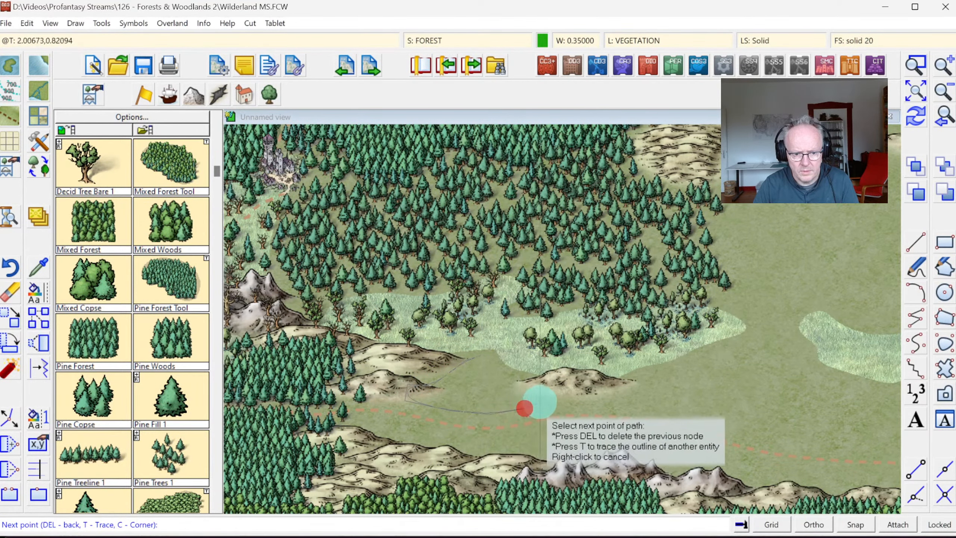
pyautogui.click(527, 372)
pyautogui.click(512, 357)
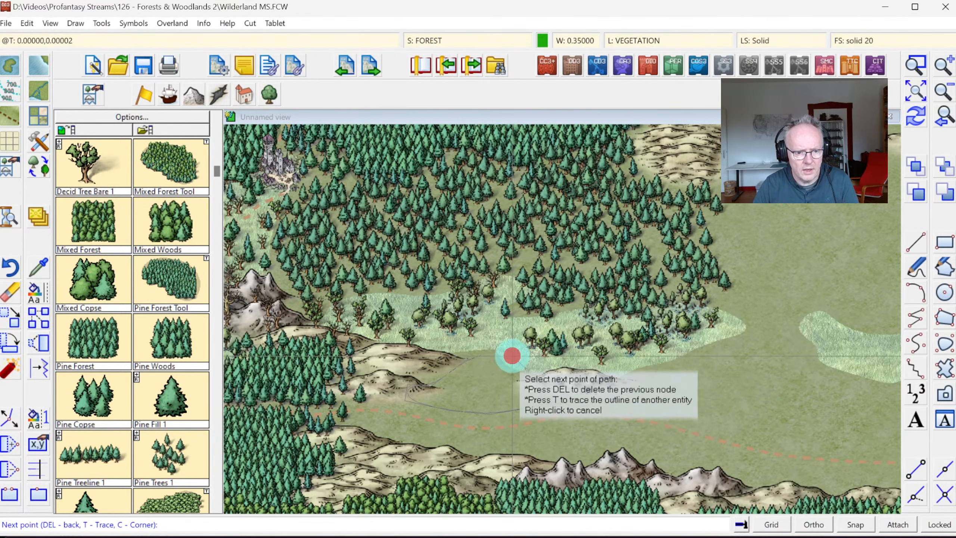
pyautogui.rightClick(512, 356)
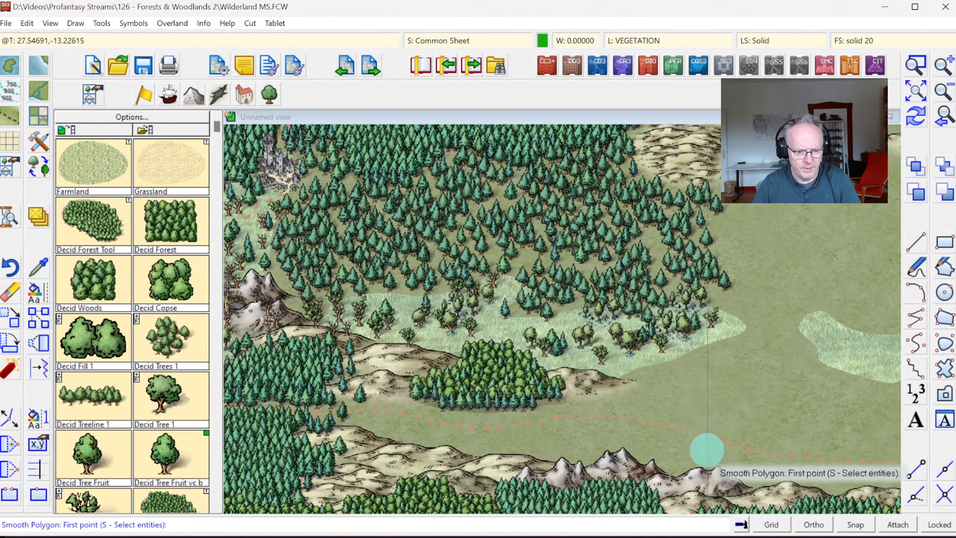
pyautogui.rightClick(650, 440)
pyautogui.hotkey('ctrl', 'z')
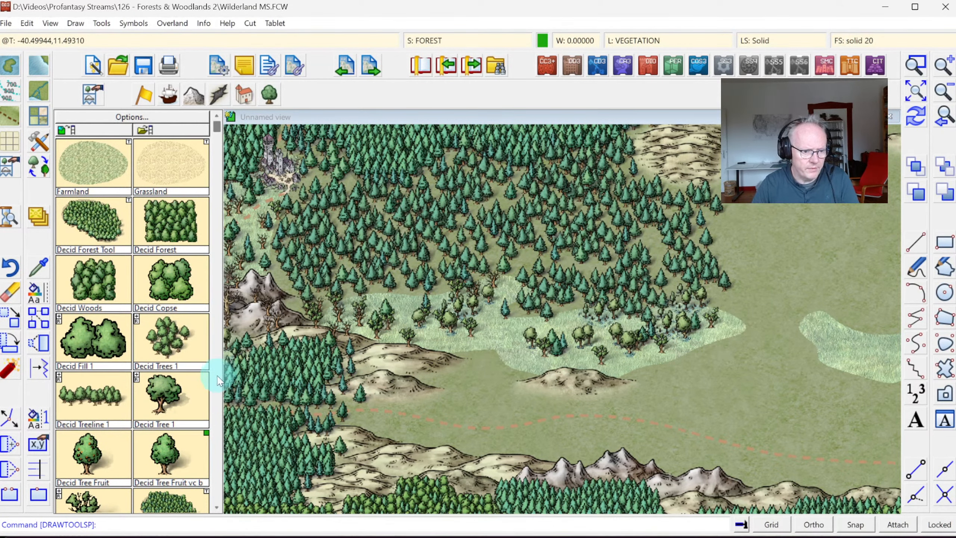
# Draw an elongated forest patch with the Pine Forest Tool over the hills just north of the dashed road
pyautogui.scroll(-5, 217, 379)
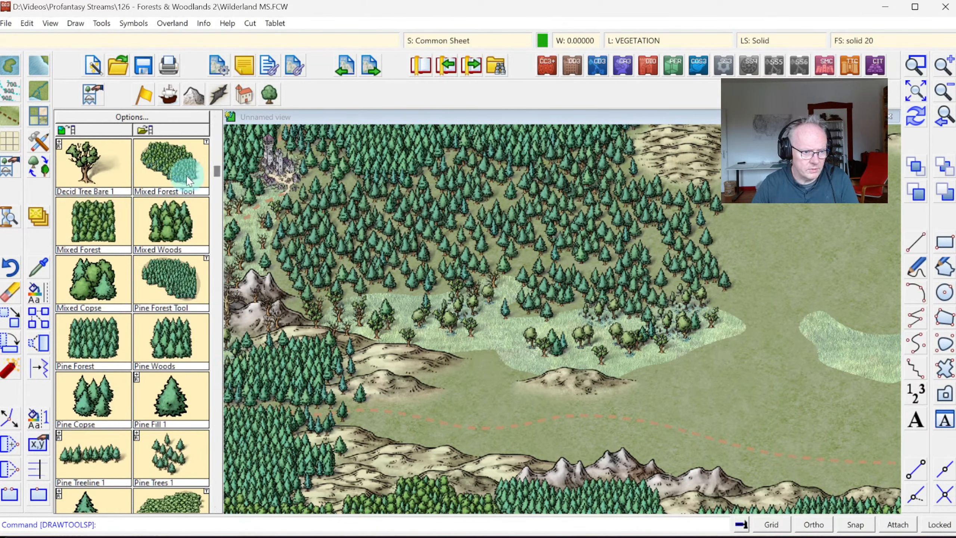
pyautogui.click(475, 351)
pyautogui.click(436, 385)
pyautogui.click(410, 391)
pyautogui.click(413, 403)
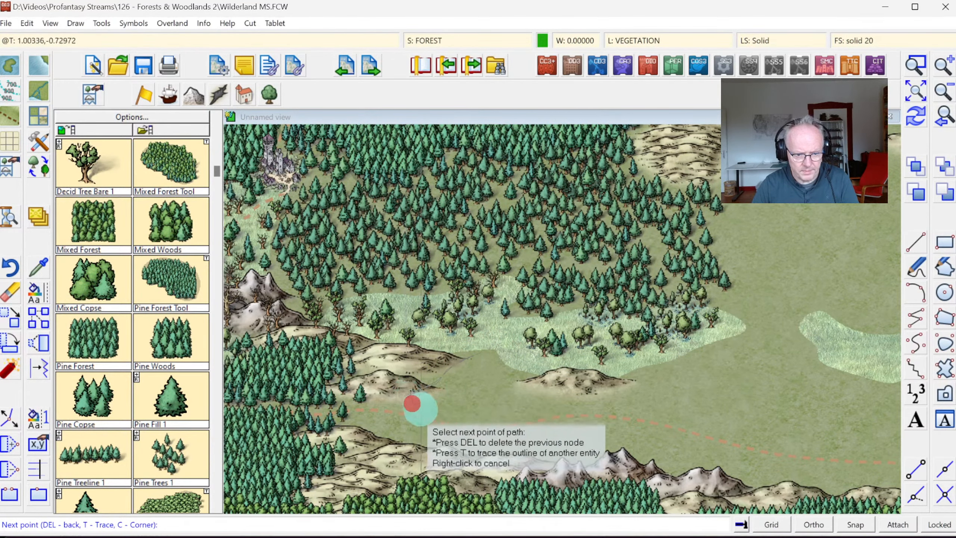
pyautogui.click(454, 408)
pyautogui.click(506, 406)
pyautogui.click(592, 412)
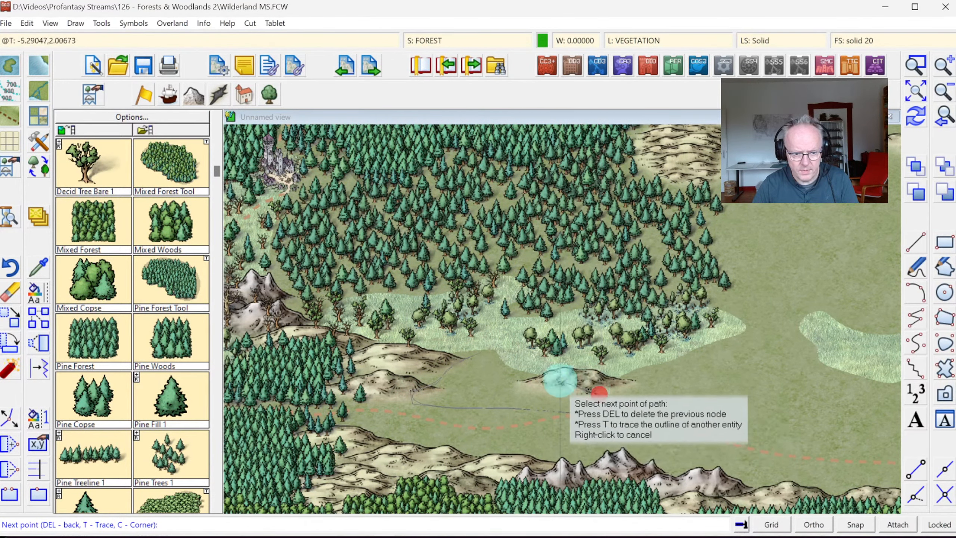
pyautogui.click(530, 367)
pyautogui.click(520, 351)
pyautogui.rightClick(505, 344)
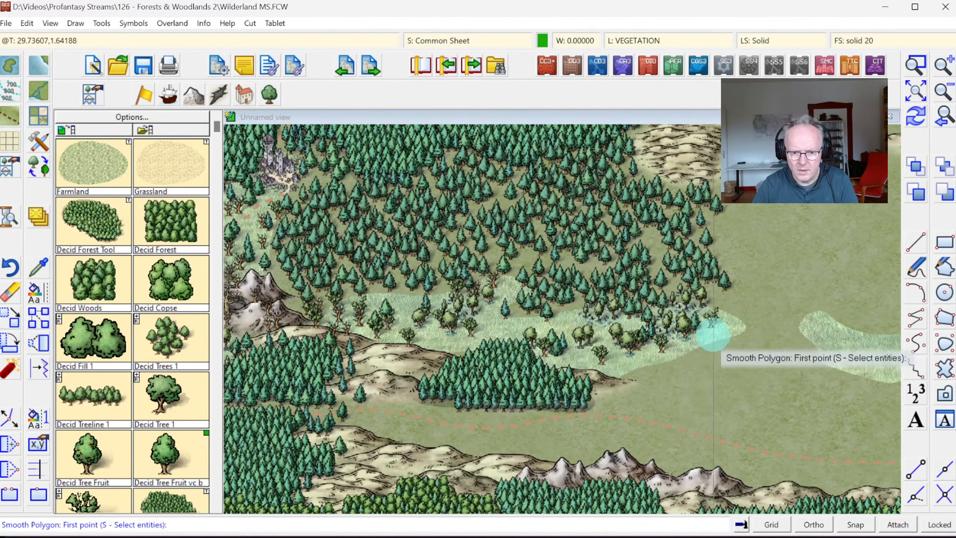
# Draw a second, rounded pine forest patch at the eastern tip of the light grassland, north of the road
pyautogui.click(713, 333)
pyautogui.click(660, 360)
pyautogui.click(645, 375)
pyautogui.click(680, 415)
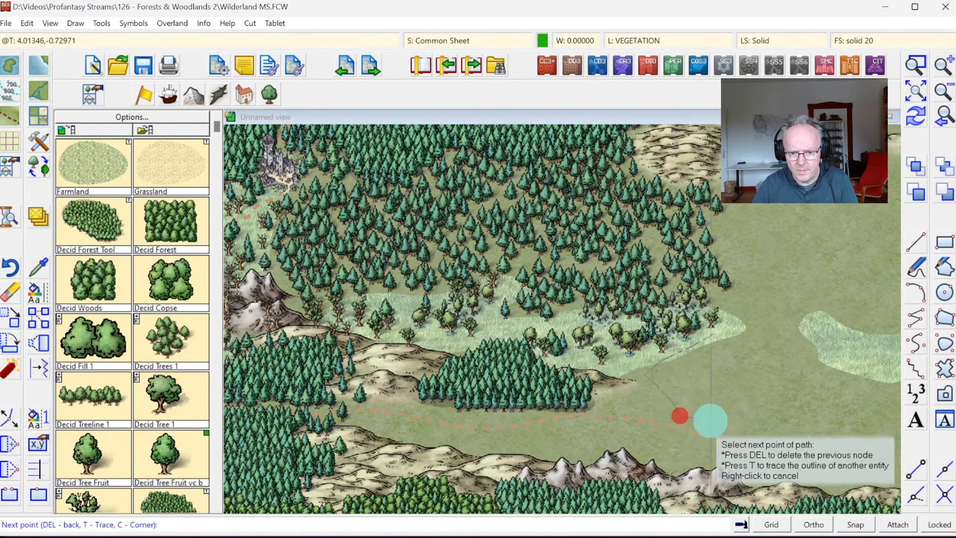
pyautogui.click(736, 409)
pyautogui.click(792, 365)
pyautogui.click(757, 324)
pyautogui.rightClick(737, 324)
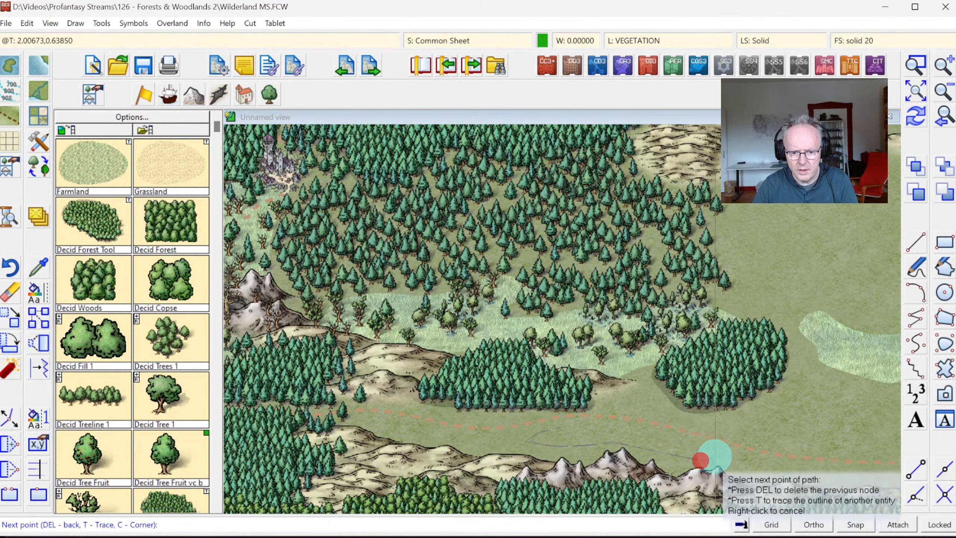
# Finish a narrow pine forest strip along the dashed road, just north of the mountain peaks
pyautogui.click(662, 428)
pyautogui.click(635, 421)
pyautogui.click(591, 418)
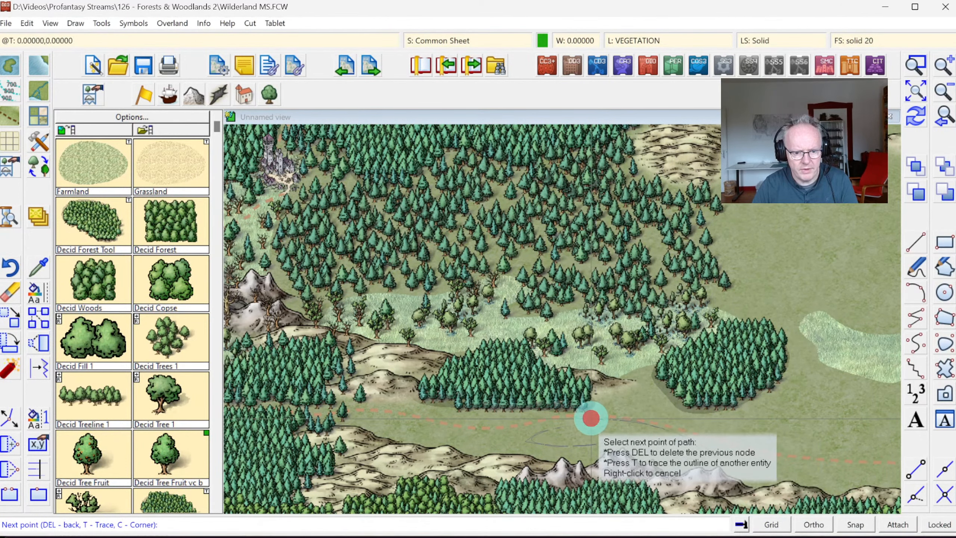
pyautogui.rightClick(591, 418)
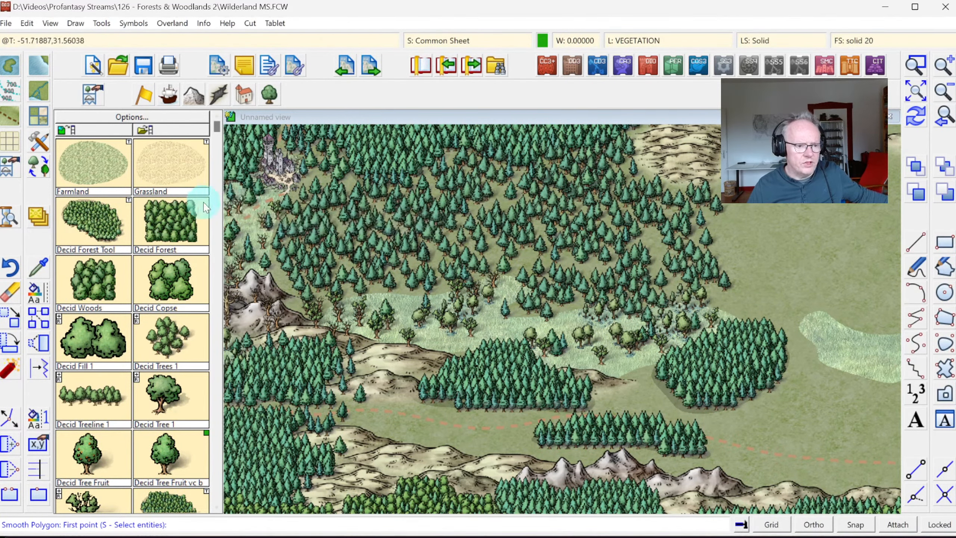
# Draw a small forest patch with the Mixed Forest Tool, bridging the gap between the two pine forests north of the road
pyautogui.click(214, 296)
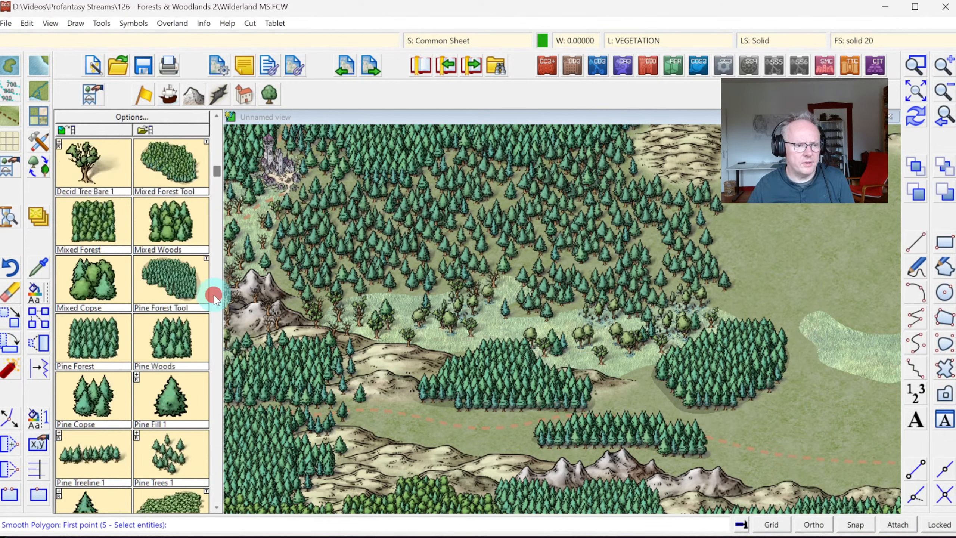
pyautogui.click(165, 161)
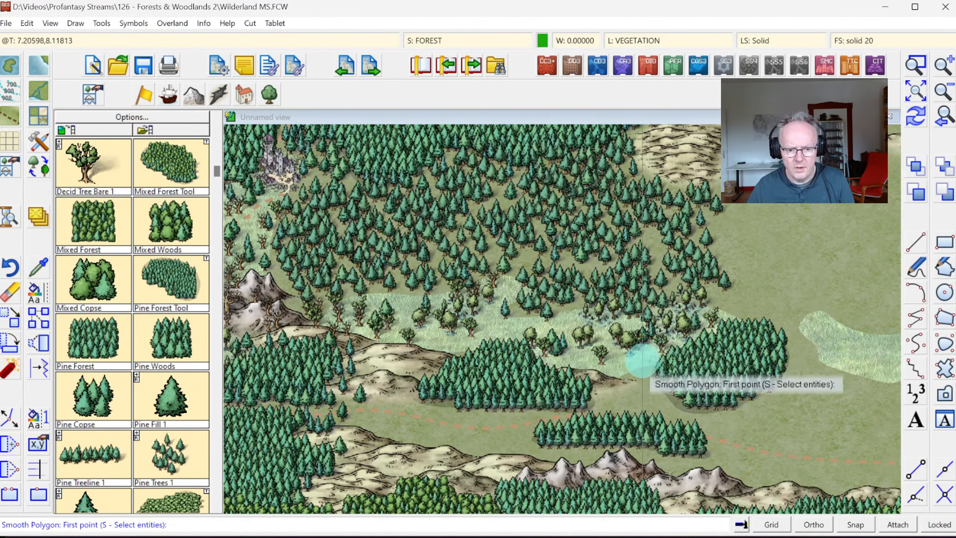
pyautogui.click(629, 367)
pyautogui.click(610, 382)
pyautogui.click(579, 392)
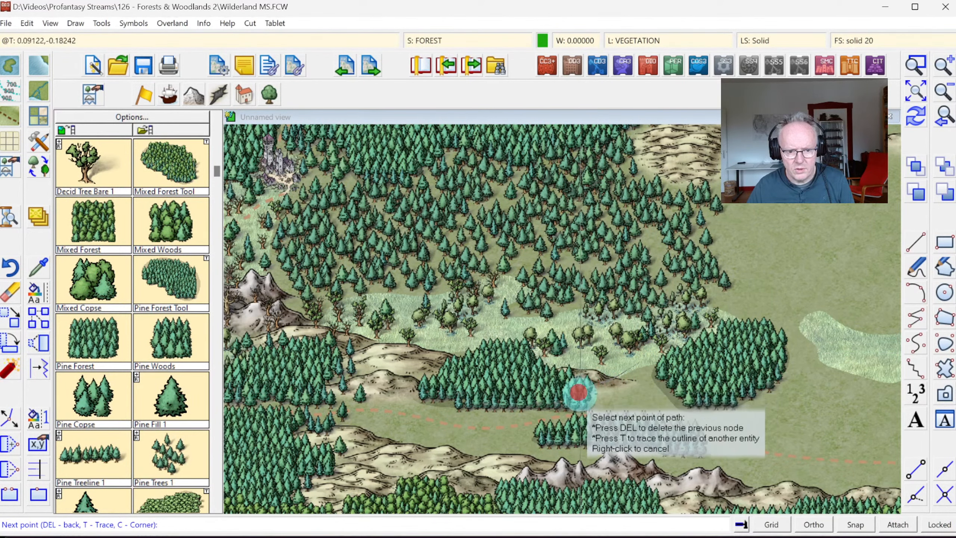
pyautogui.click(591, 402)
pyautogui.click(621, 401)
pyautogui.click(660, 407)
pyautogui.click(682, 399)
pyautogui.click(677, 386)
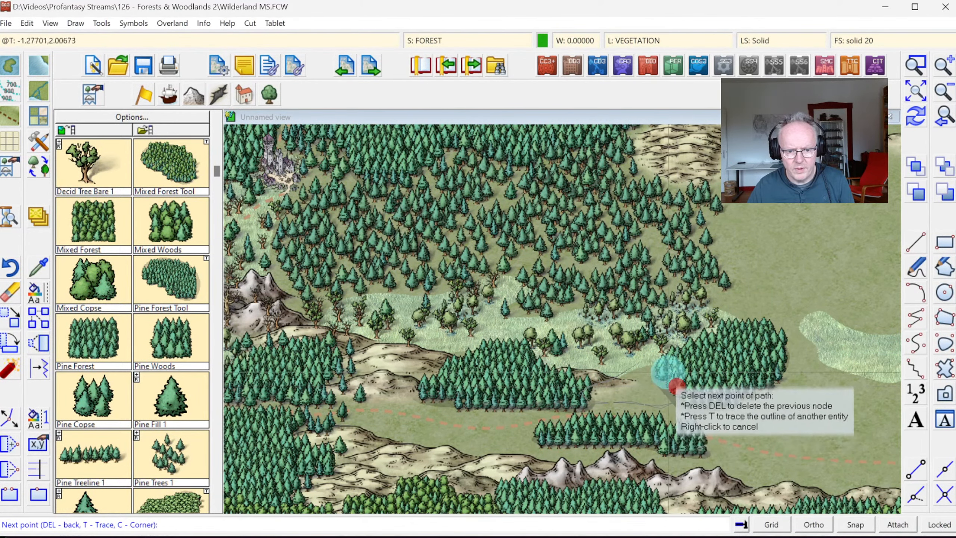
pyautogui.click(651, 367)
pyautogui.rightClick(688, 367)
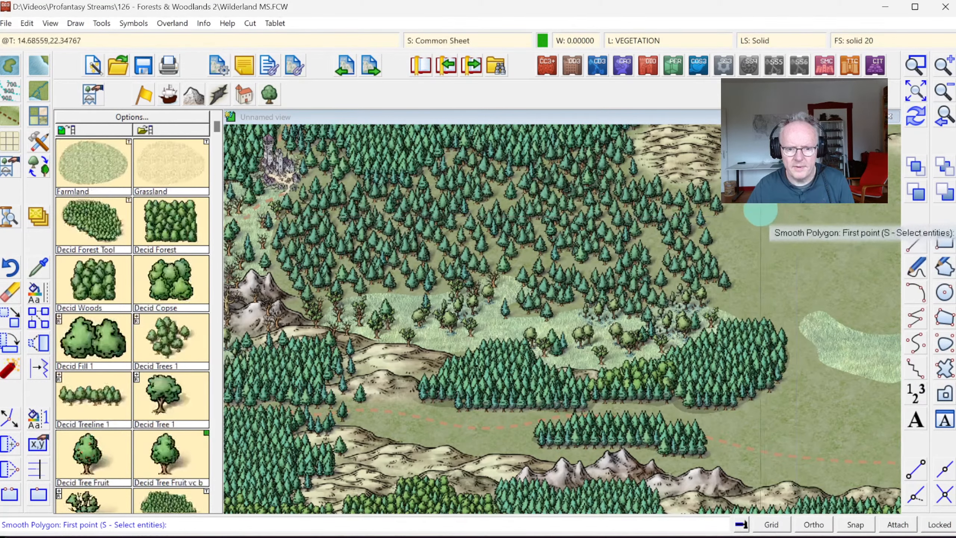
# Draw a long north-south mixed forest patch along the eastern edge of the sparse woodland, down to the rounded pine forest
pyautogui.click(754, 192)
pyautogui.click(735, 207)
pyautogui.click(719, 216)
pyautogui.click(725, 242)
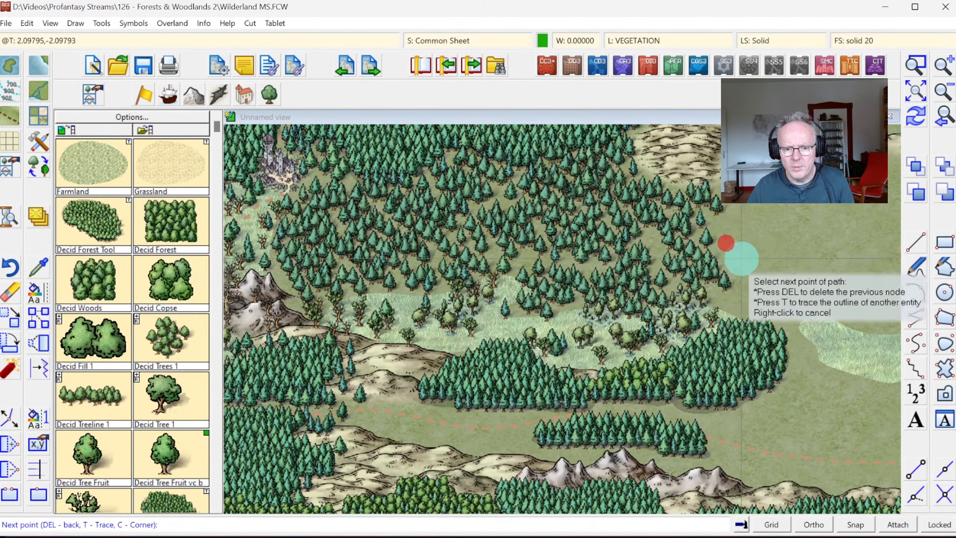
pyautogui.click(746, 284)
pyautogui.click(731, 301)
pyautogui.click(745, 320)
pyautogui.click(762, 326)
pyautogui.click(779, 335)
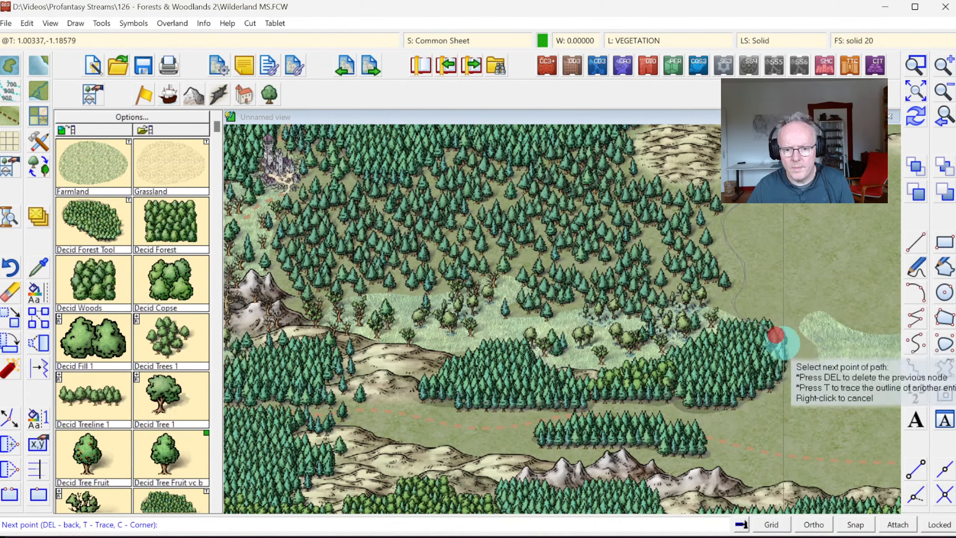
pyautogui.click(795, 322)
pyautogui.click(806, 303)
pyautogui.click(833, 282)
pyautogui.click(807, 259)
pyautogui.click(790, 234)
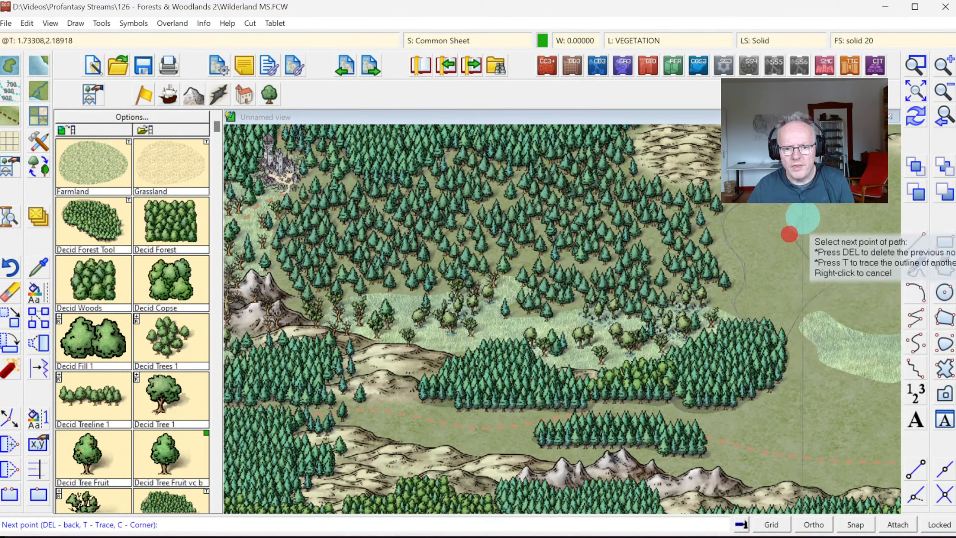
pyautogui.click(805, 208)
pyautogui.click(789, 186)
pyautogui.click(765, 173)
pyautogui.click(726, 176)
pyautogui.click(720, 184)
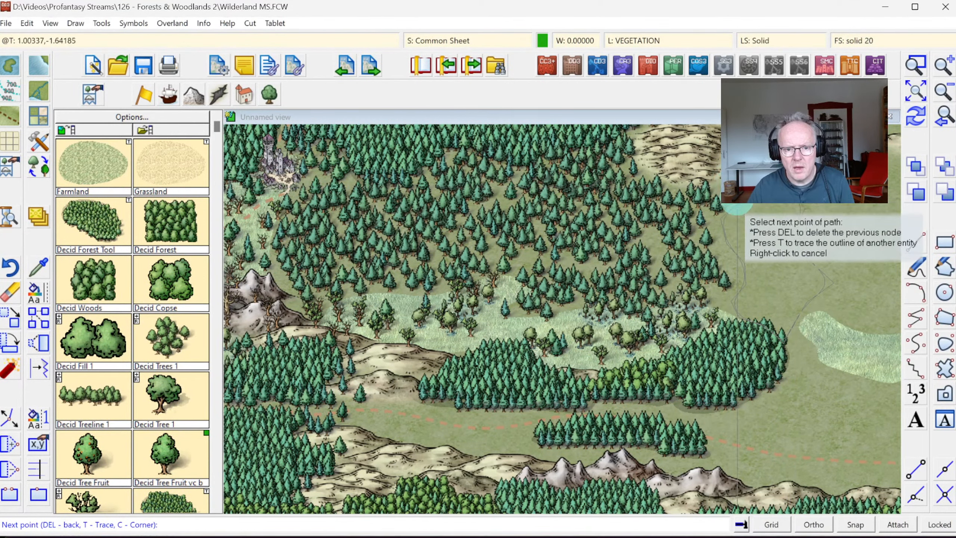
pyautogui.click(737, 196)
pyautogui.rightClick(737, 198)
pyautogui.rightClick(768, 216)
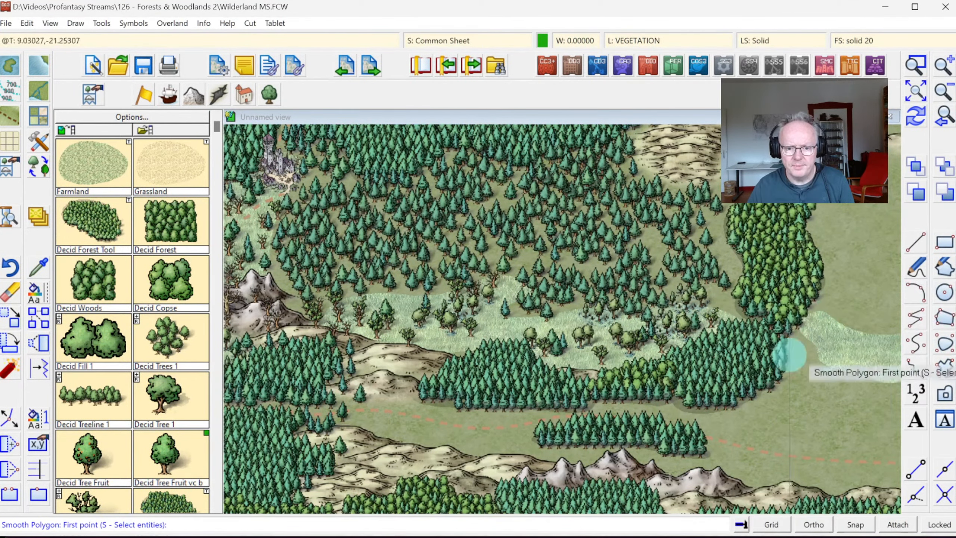
# Draw a mixed forest patch southeast of the rounded pine forest, between the eastern grassland and the dashed road
pyautogui.click(798, 382)
pyautogui.click(778, 385)
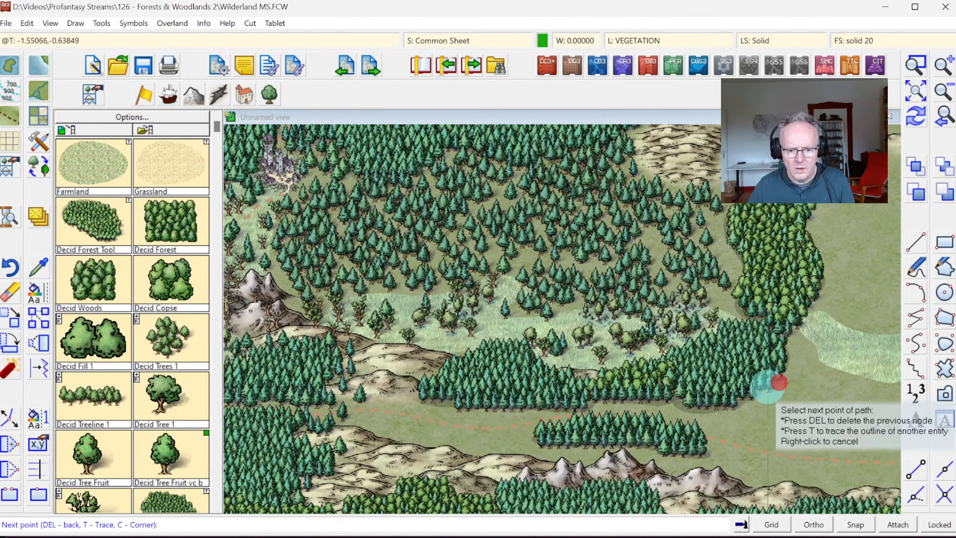
pyautogui.click(751, 394)
pyautogui.click(728, 414)
pyautogui.click(740, 433)
pyautogui.click(774, 442)
pyautogui.click(801, 443)
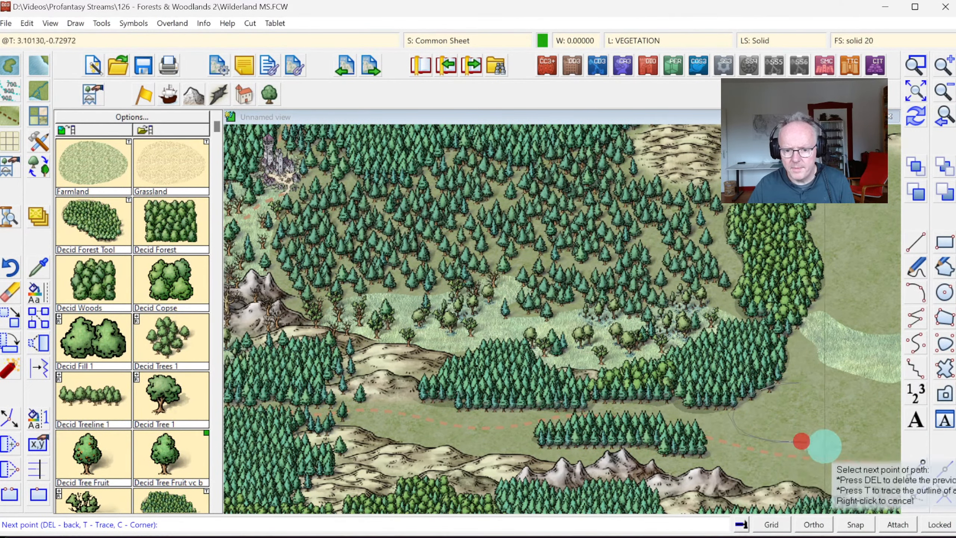
pyautogui.click(832, 448)
pyautogui.click(878, 431)
pyautogui.click(854, 396)
pyautogui.click(814, 383)
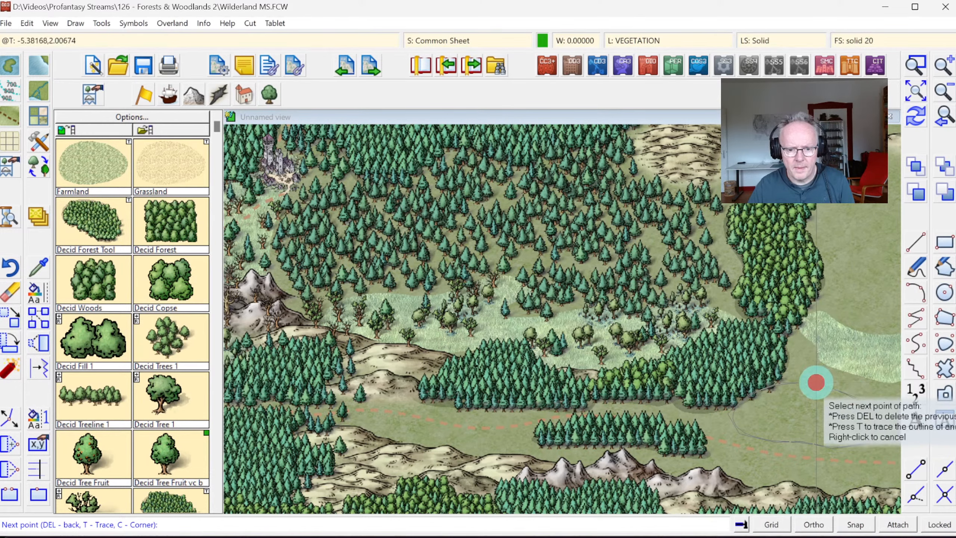
pyautogui.rightClick(815, 383)
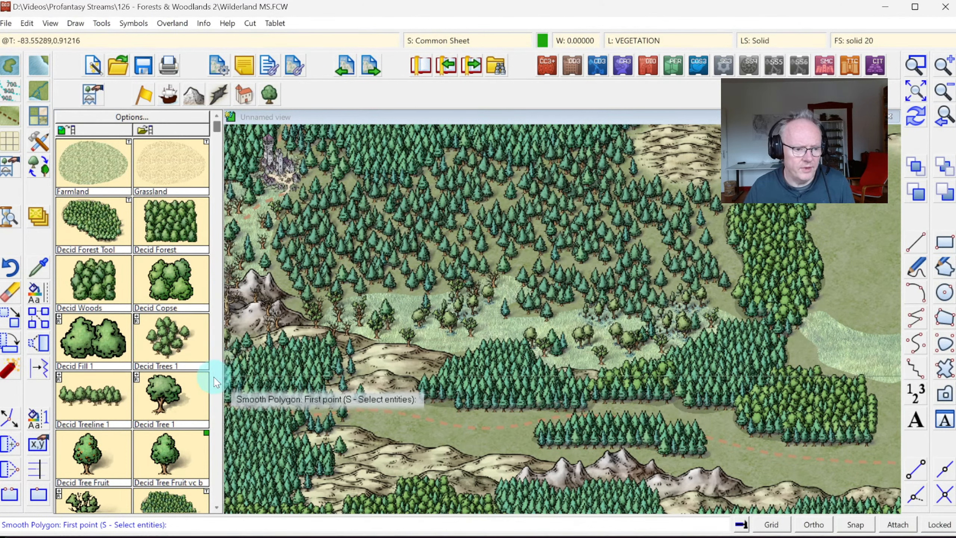
# Place several Mixed Copse symbols along the dashed road, west of the narrow pine forest strip
pyautogui.scroll(-7, 214, 379)
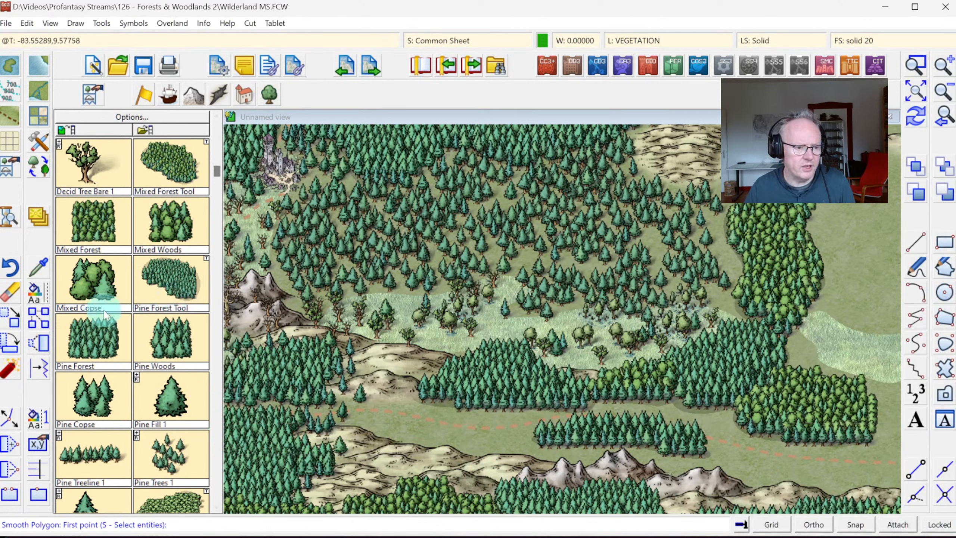
pyautogui.click(95, 277)
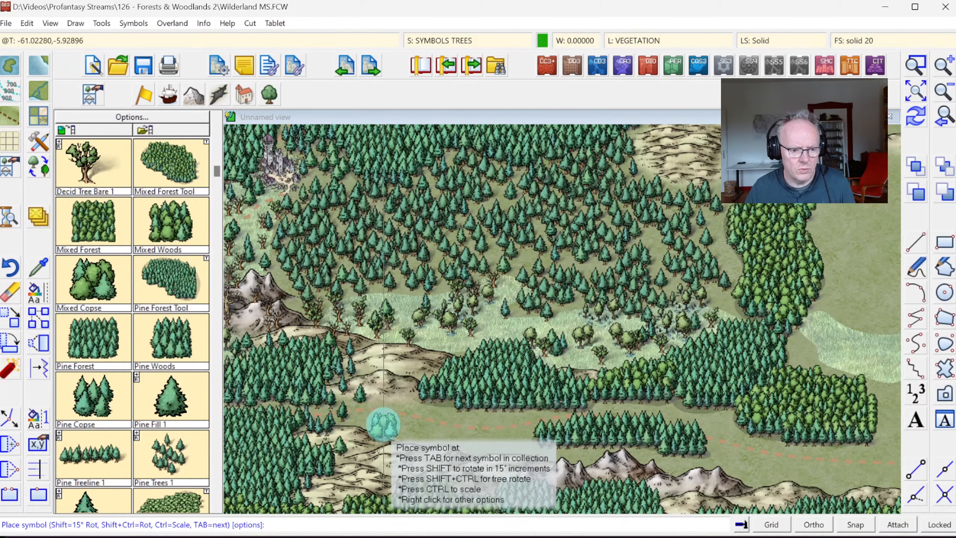
pyautogui.click(380, 425)
pyautogui.click(402, 429)
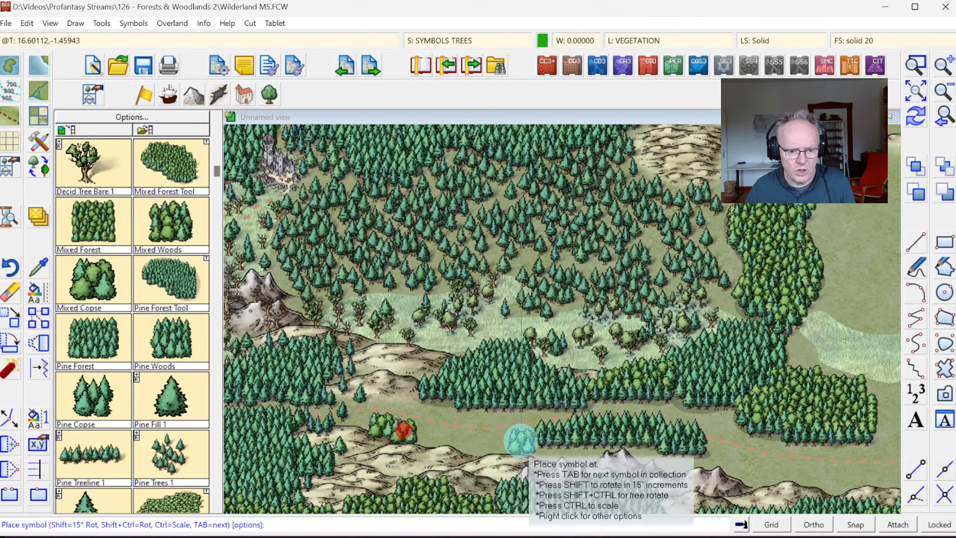
pyautogui.click(523, 438)
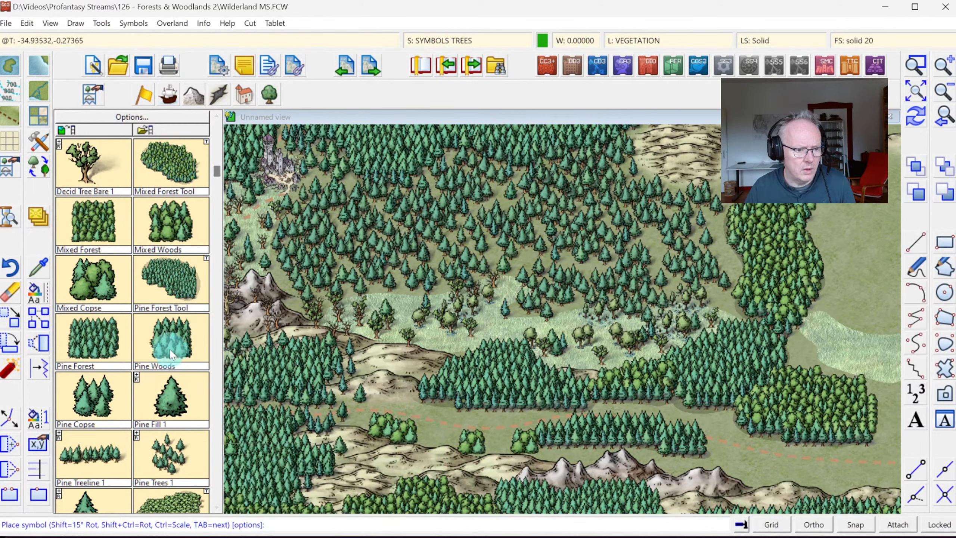
# Place Pine Copse symbols among the mixed copses by the road, and fill the gaps between the eastern forest patches with more copses
pyautogui.click(87, 405)
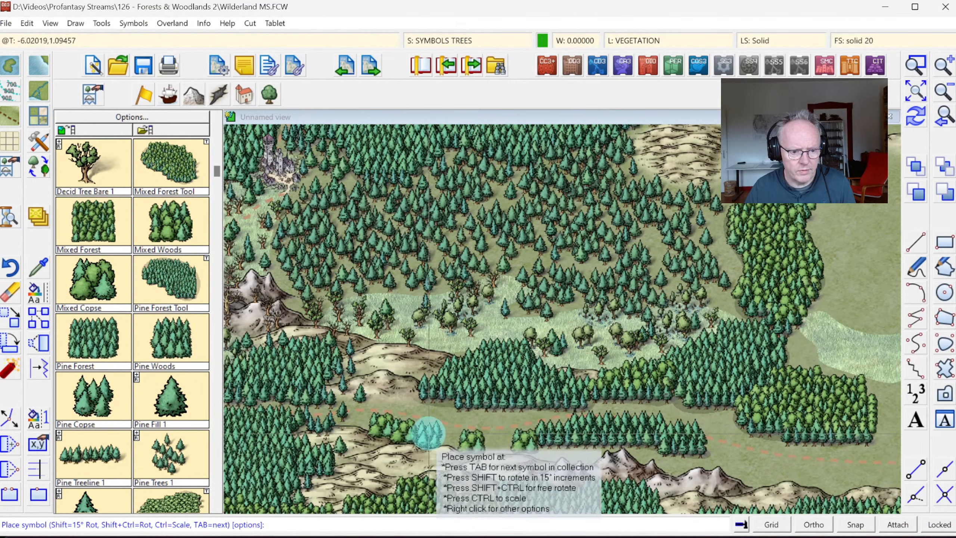
pyautogui.click(425, 434)
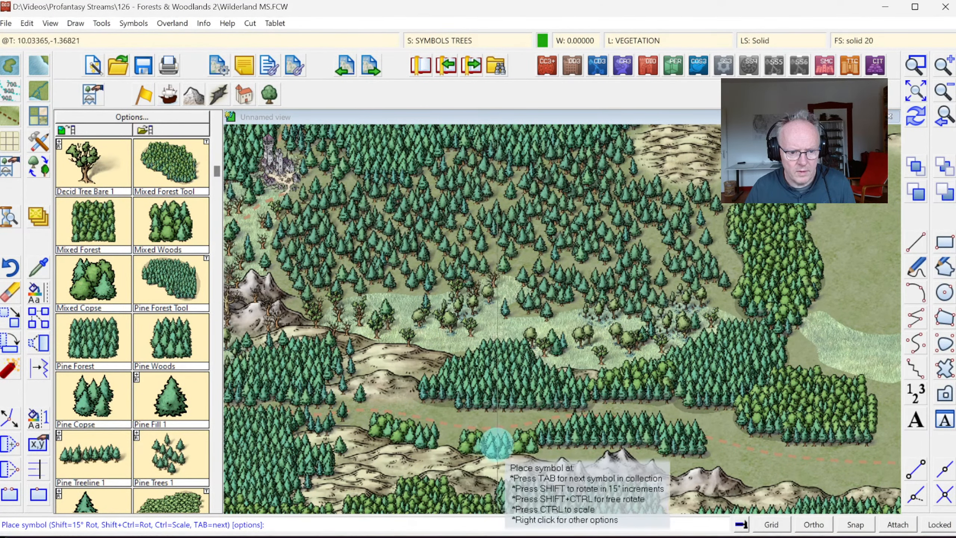
pyautogui.click(497, 444)
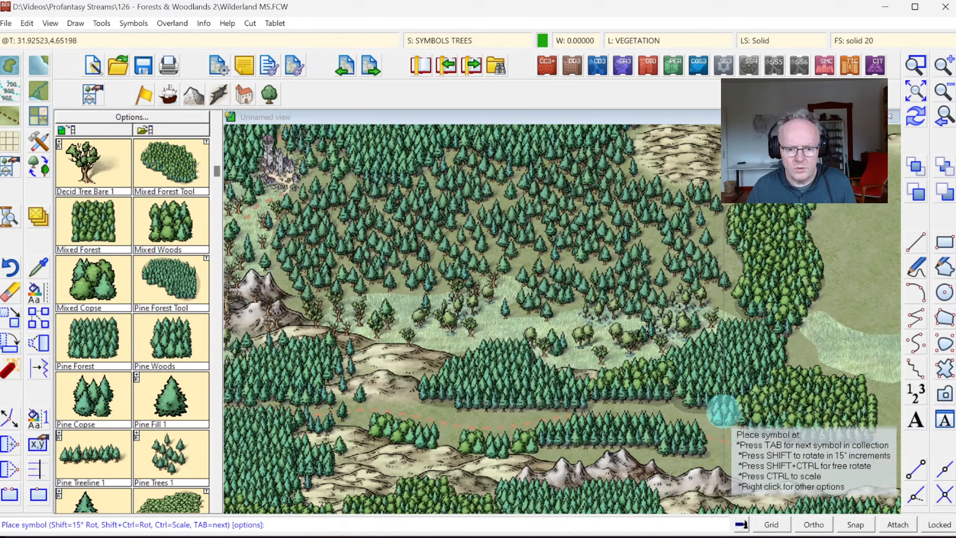
pyautogui.click(724, 408)
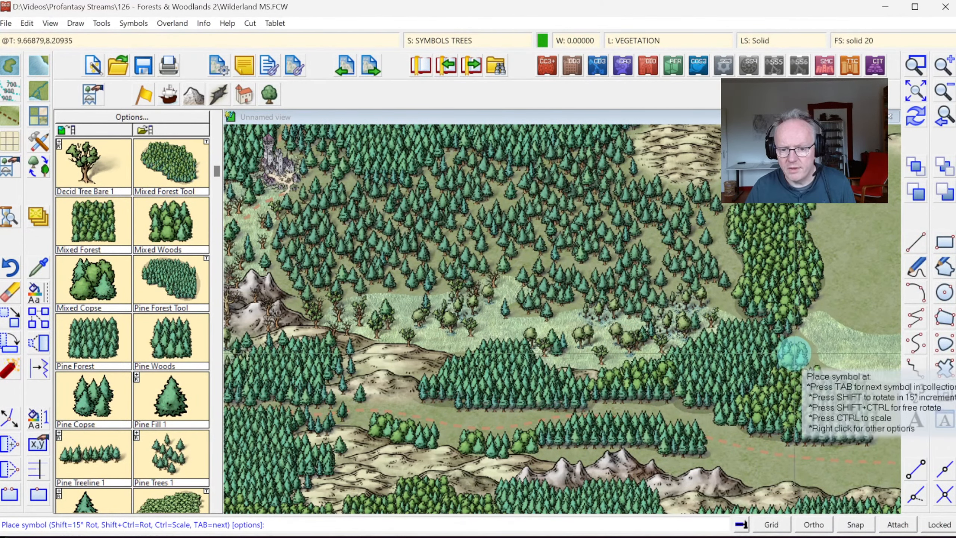
pyautogui.click(794, 354)
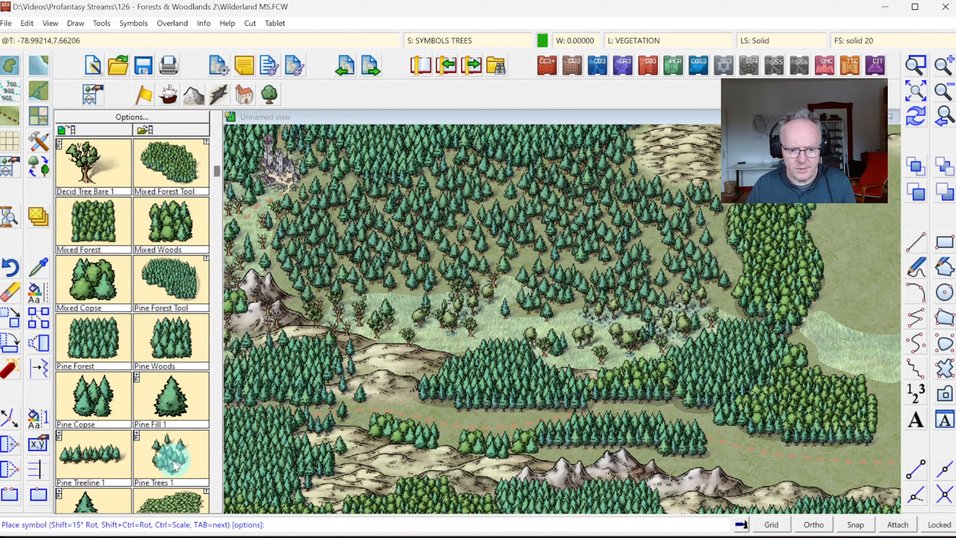
# Place a row of single Pine Tree 1 symbols along the western and southern edge of the elongated pine forest
pyautogui.click(216, 508)
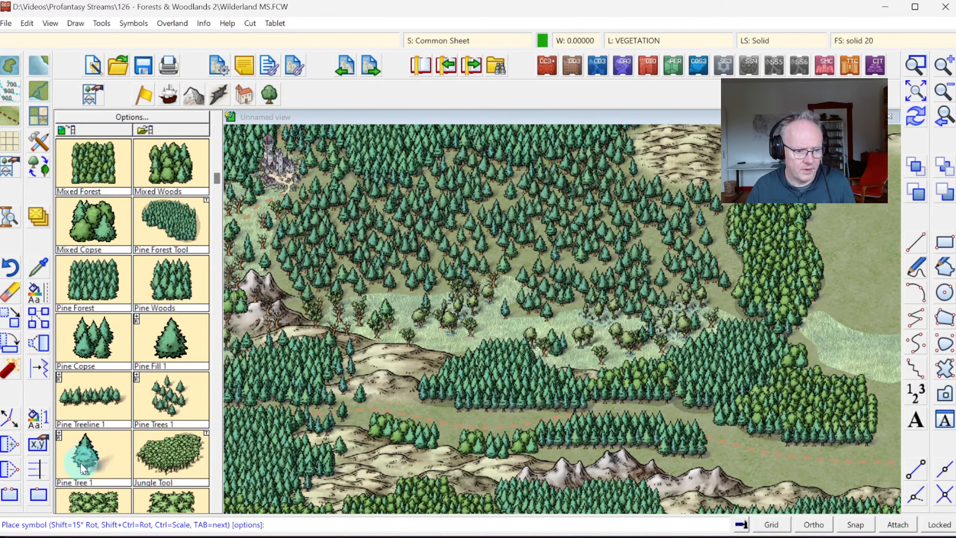
pyautogui.click(370, 414)
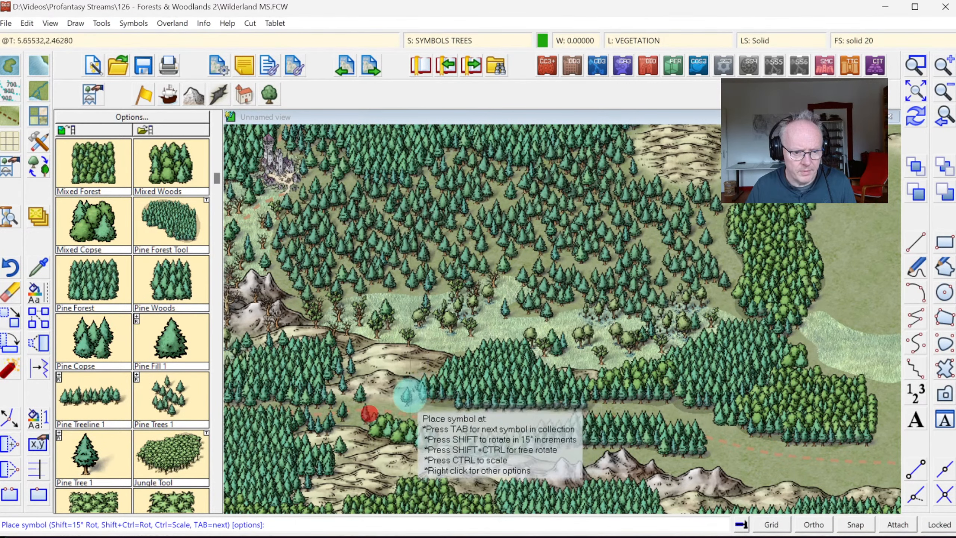
pyautogui.click(413, 391)
pyautogui.click(424, 399)
pyautogui.click(441, 400)
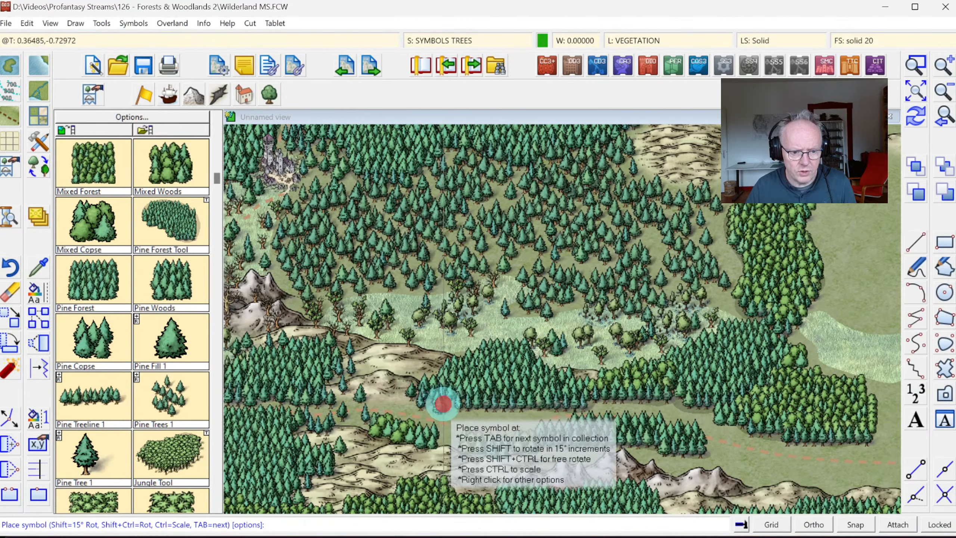
pyautogui.click(455, 401)
pyautogui.click(468, 406)
pyautogui.click(480, 405)
pyautogui.click(487, 406)
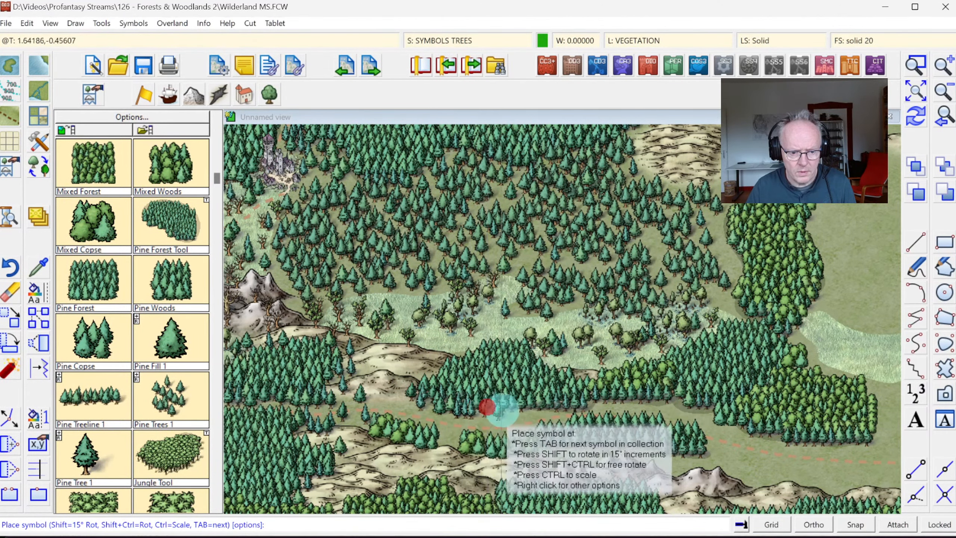
pyautogui.click(504, 406)
pyautogui.click(519, 406)
pyautogui.click(539, 406)
pyautogui.click(556, 409)
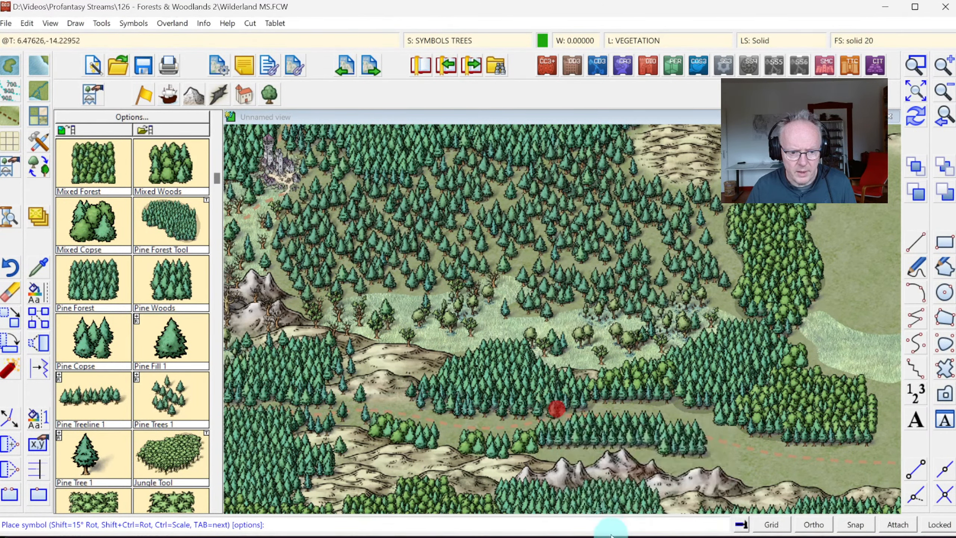
# Scatter single pine trees around the southern edges of the narrow forest strip and the roadside copses
pyautogui.click(556, 445)
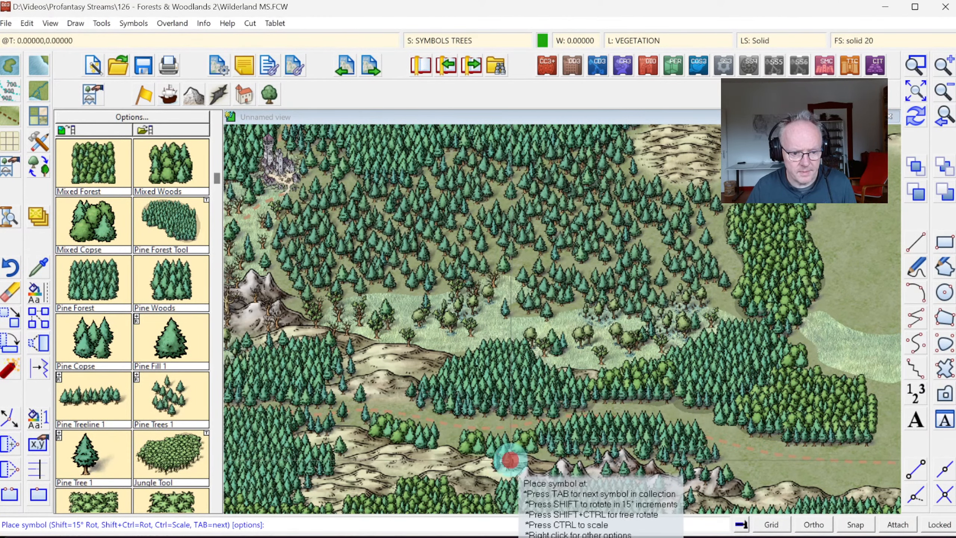
pyautogui.click(486, 456)
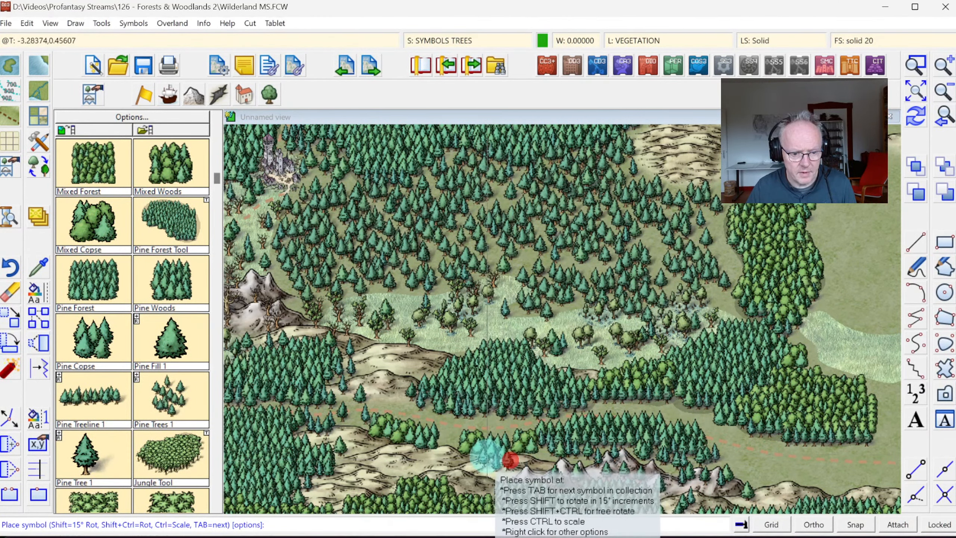
pyautogui.click(396, 447)
pyautogui.click(375, 438)
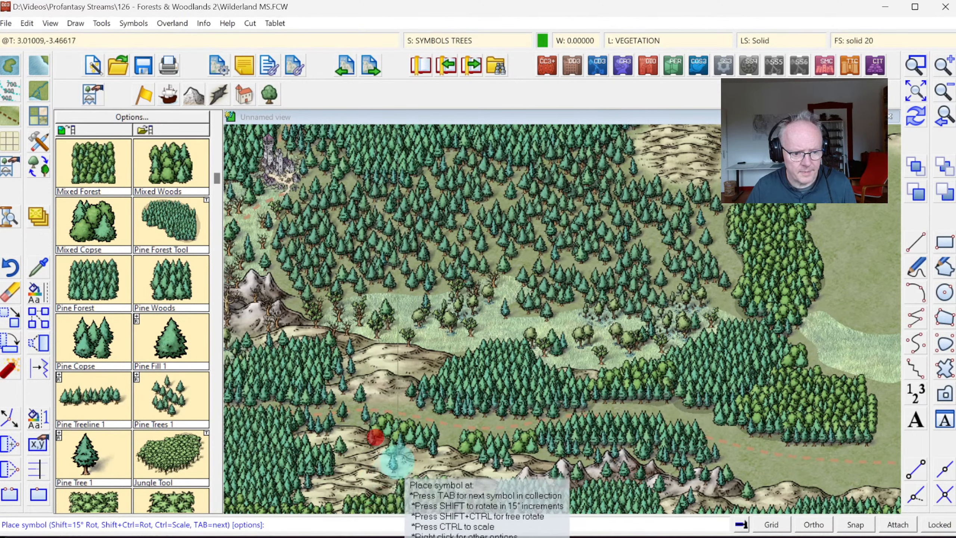
pyautogui.click(398, 461)
pyautogui.click(447, 435)
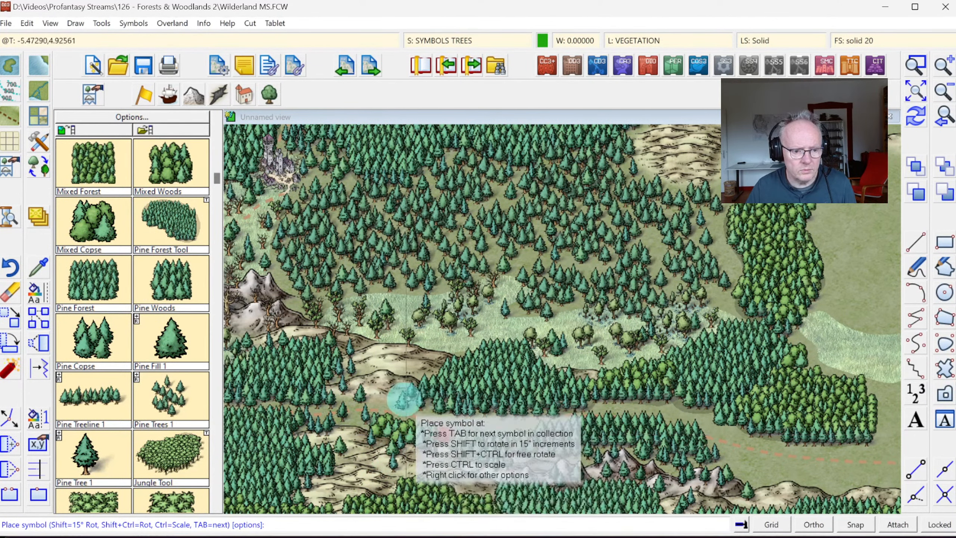
pyautogui.scroll(5, 218, 148)
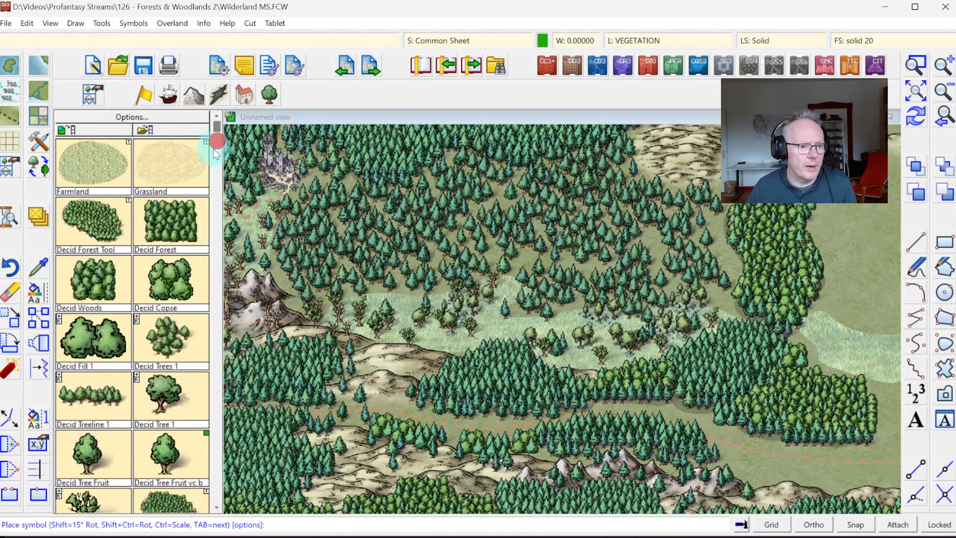
# Place single Decid Tree 1 symbols on the western hills, beside the roadside copses and along the southern edge of the central pine forest
pyautogui.click(161, 401)
pyautogui.click(410, 399)
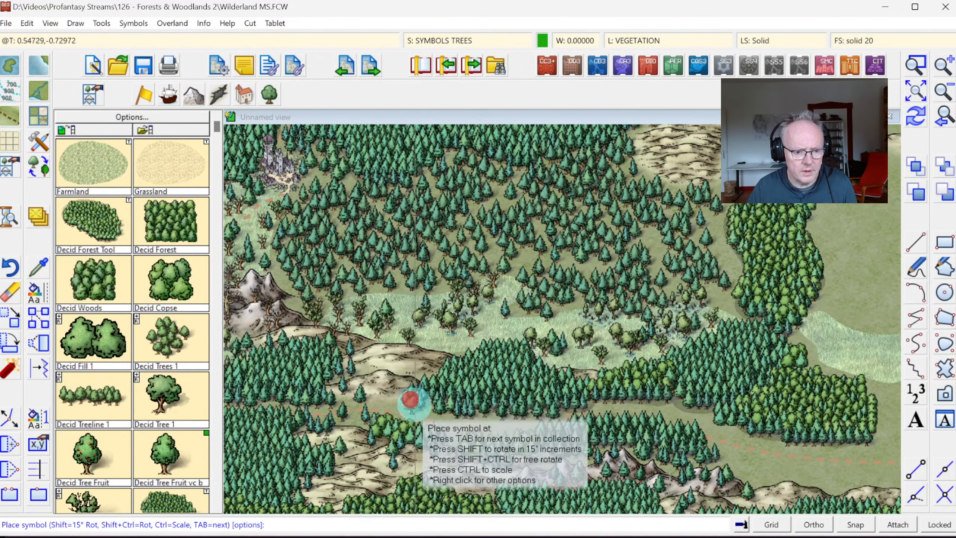
pyautogui.click(362, 447)
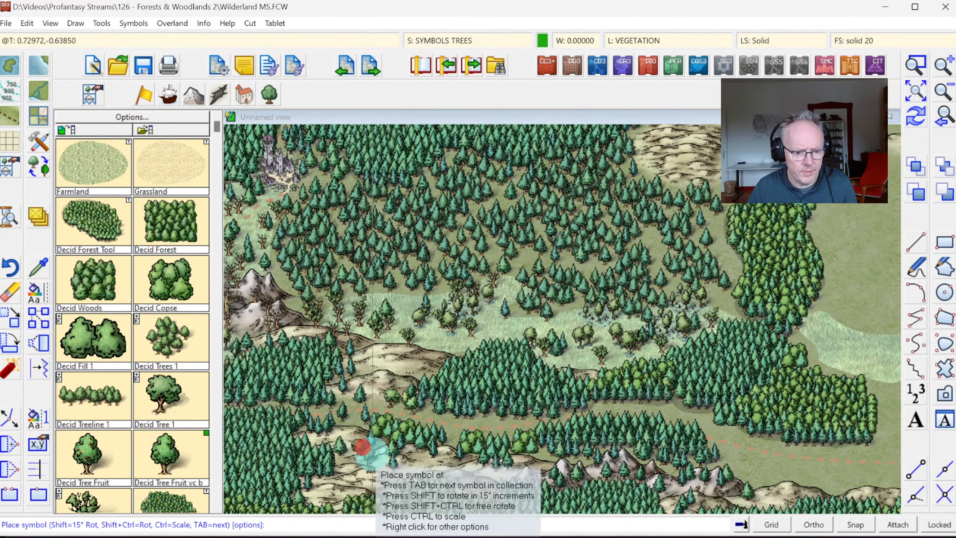
pyautogui.click(418, 457)
pyautogui.click(458, 411)
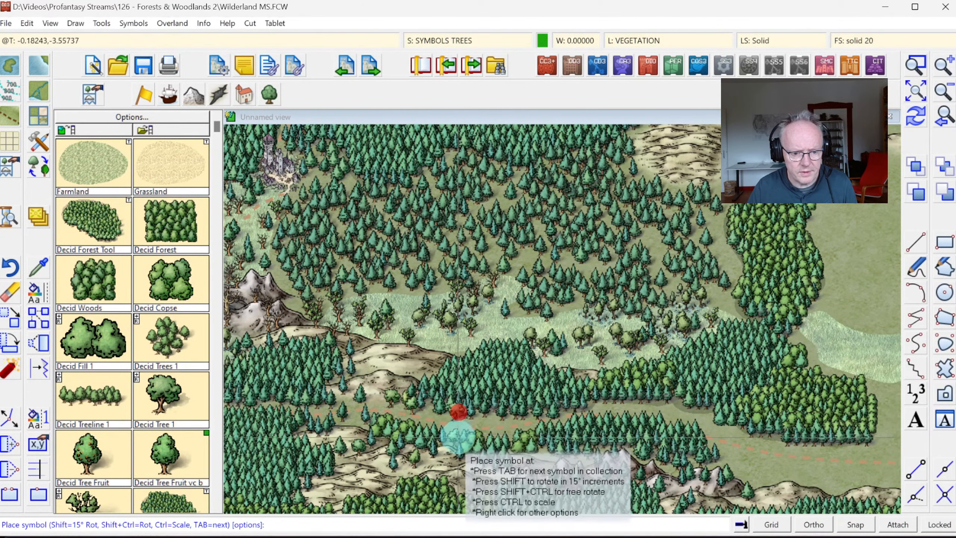
pyautogui.click(484, 412)
pyautogui.click(494, 412)
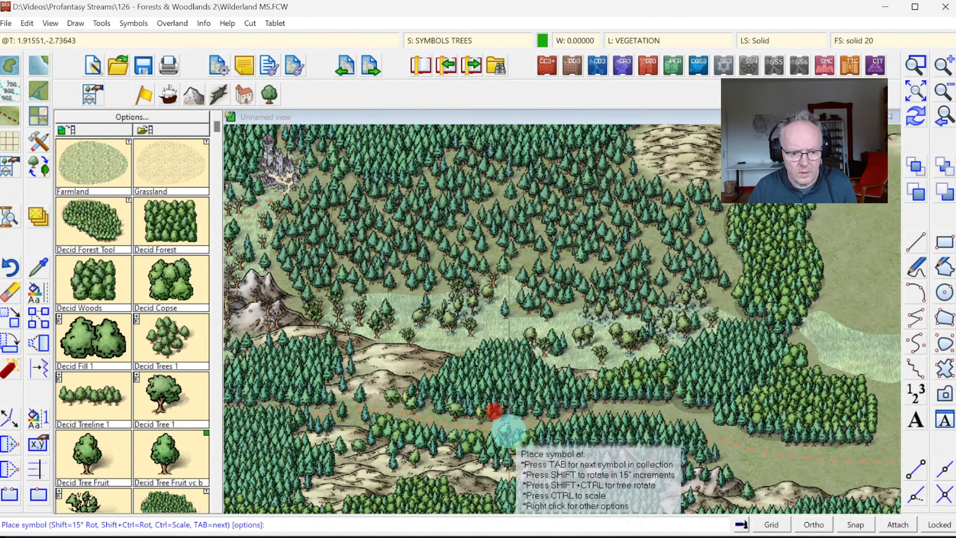
# Scatter more single deciduous trees along the southern edges of the eastern forest patches, near the road's eastern bend and on the southern hills
pyautogui.click(598, 396)
pyautogui.click(613, 395)
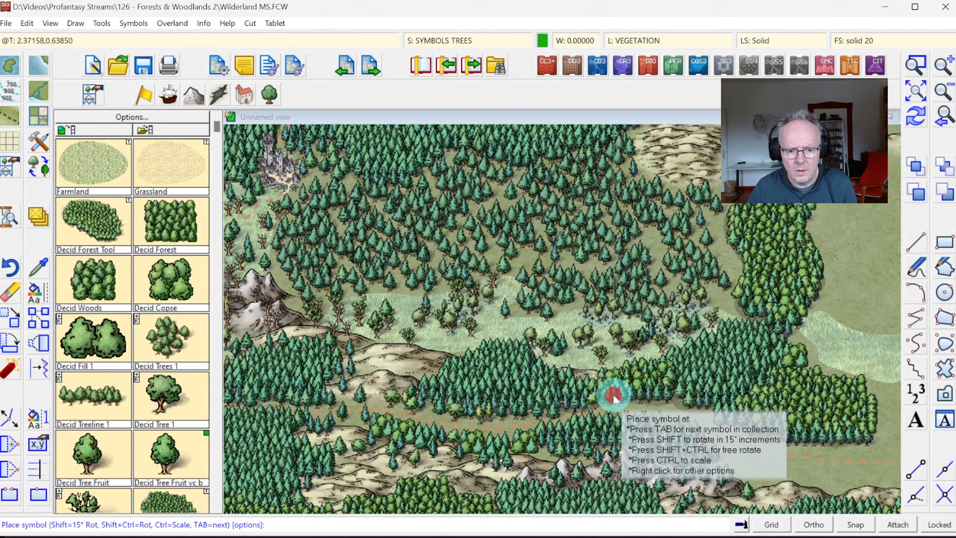
pyautogui.click(617, 396)
pyautogui.click(637, 404)
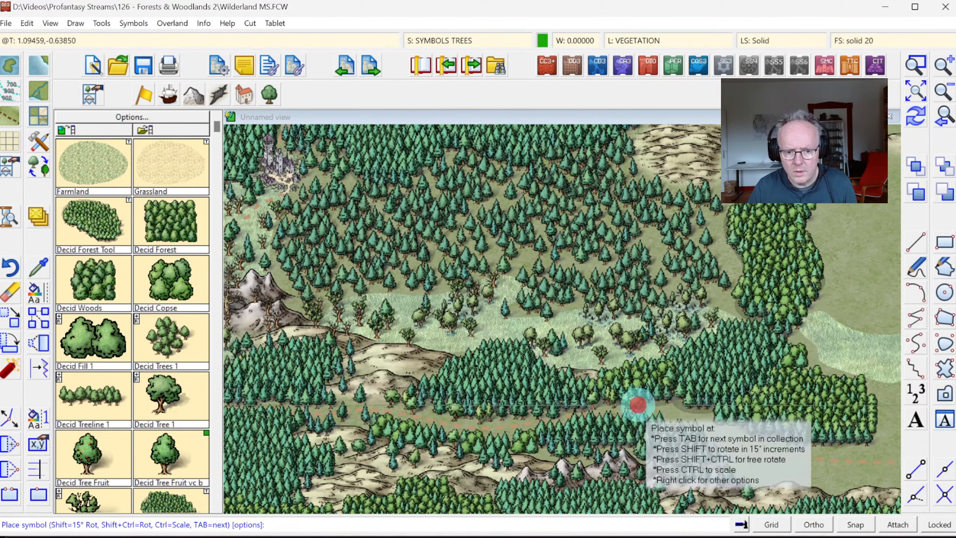
pyautogui.click(670, 405)
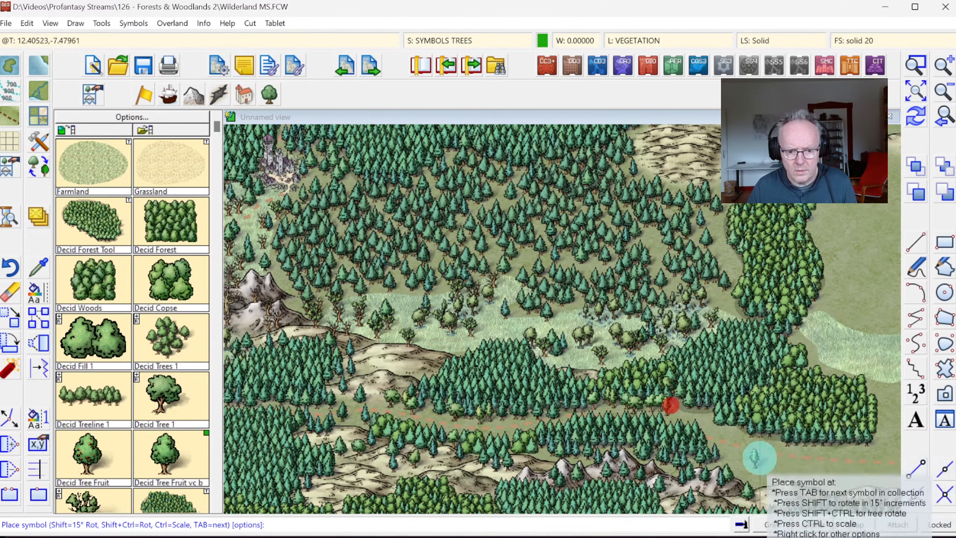
pyautogui.click(686, 406)
pyautogui.click(712, 423)
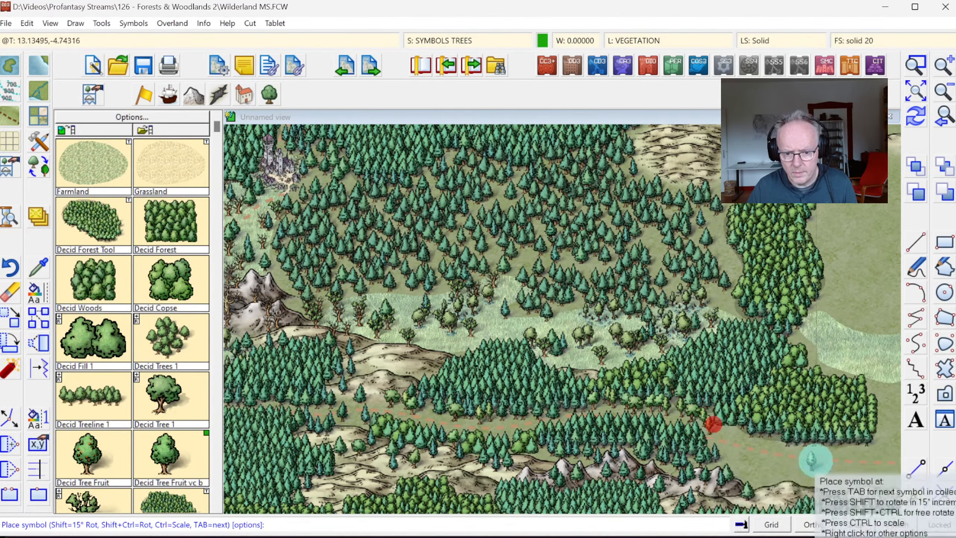
pyautogui.click(737, 426)
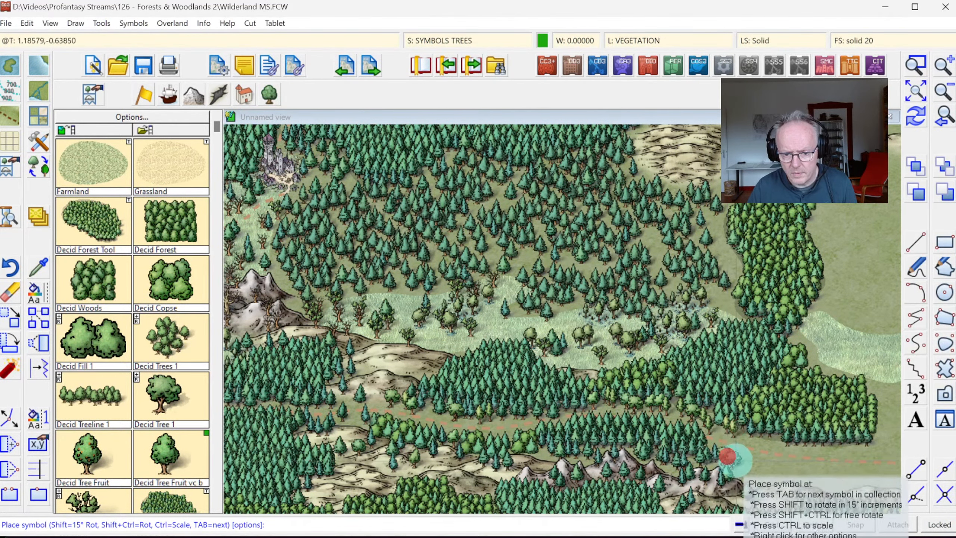
pyautogui.click(742, 419)
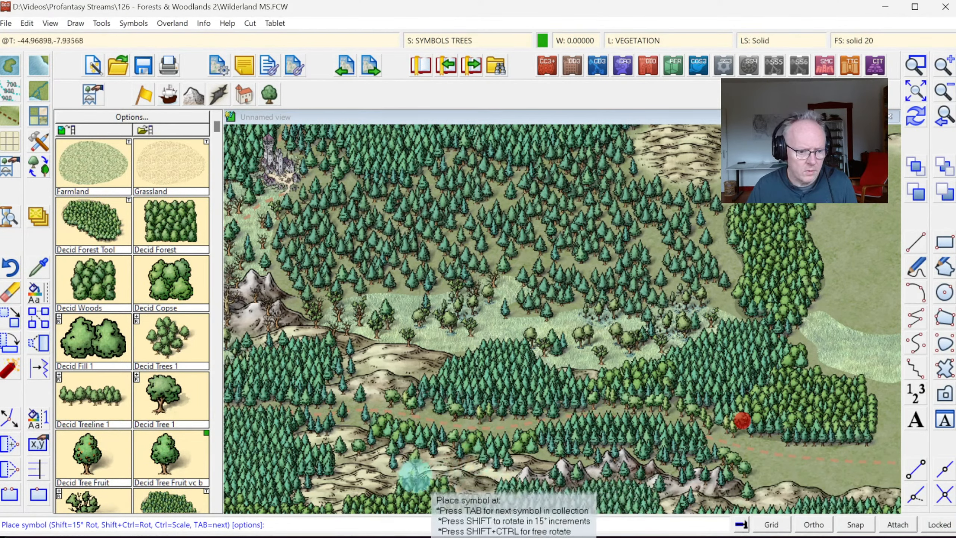
pyautogui.click(368, 472)
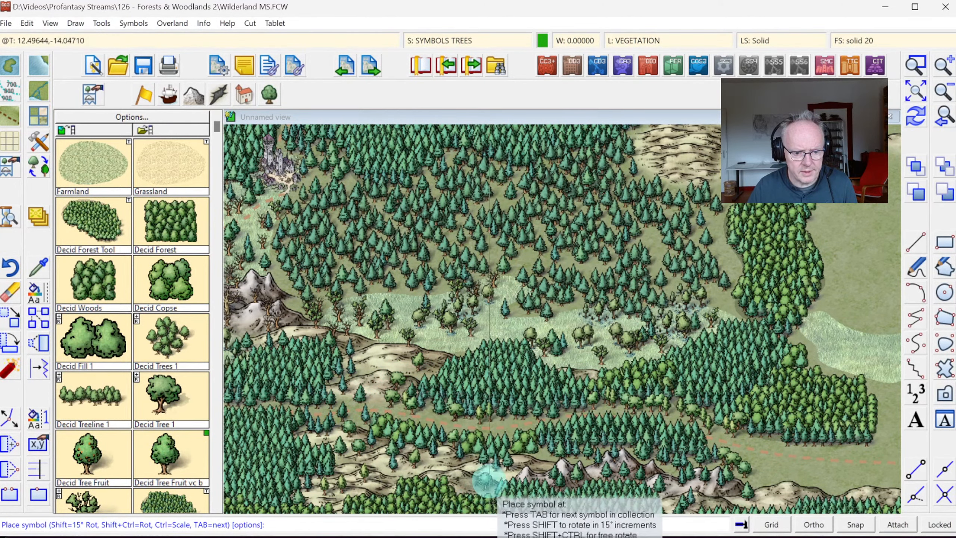
pyautogui.click(474, 478)
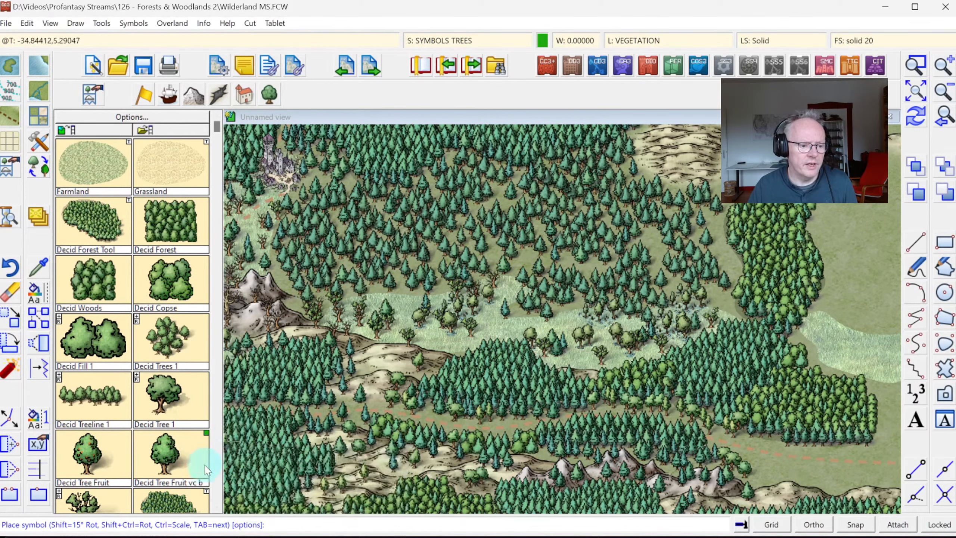
# Place several Decid Tree Bare 1 symbols on the hills west of the central pine forest
pyautogui.click(216, 507)
pyautogui.click(214, 507)
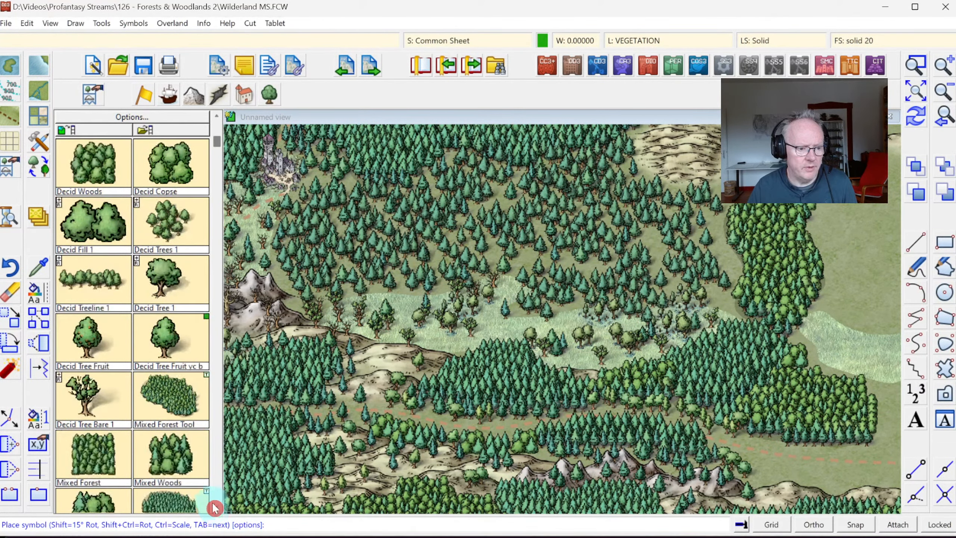
pyautogui.click(101, 411)
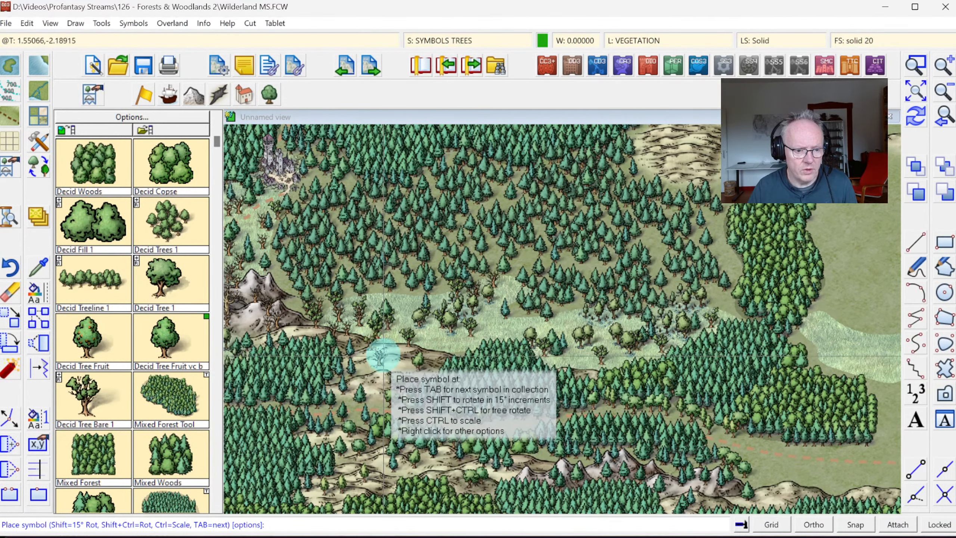
pyautogui.click(382, 355)
pyautogui.click(380, 379)
pyautogui.click(438, 349)
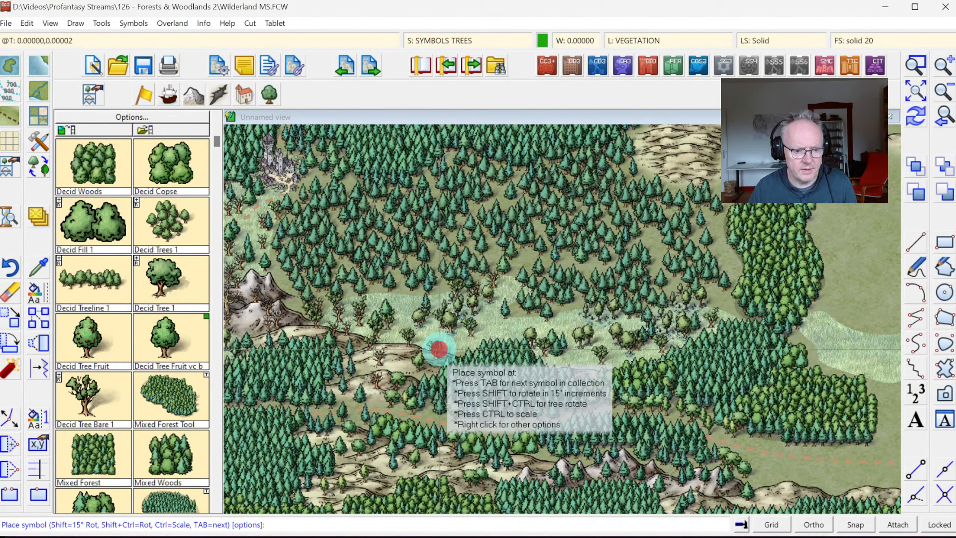
pyautogui.click(355, 393)
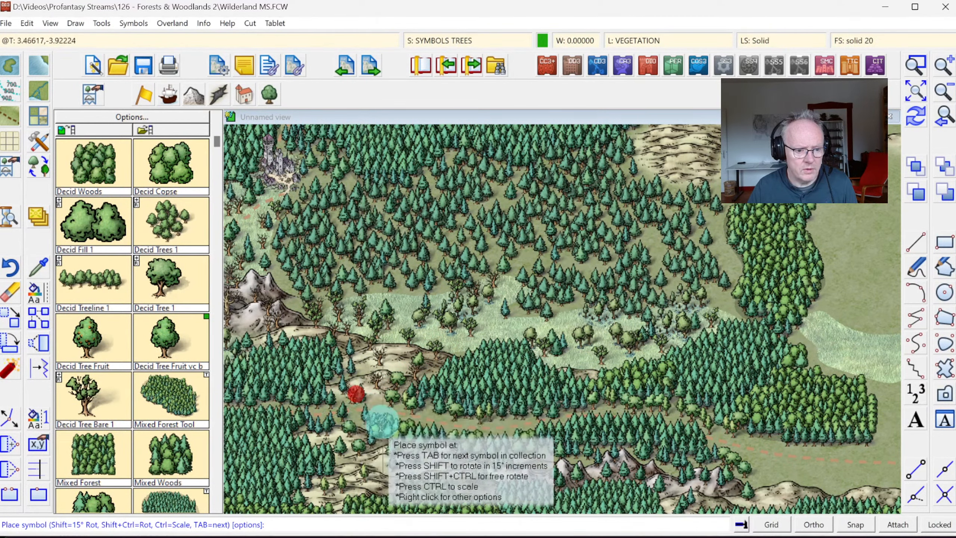
pyautogui.click(375, 391)
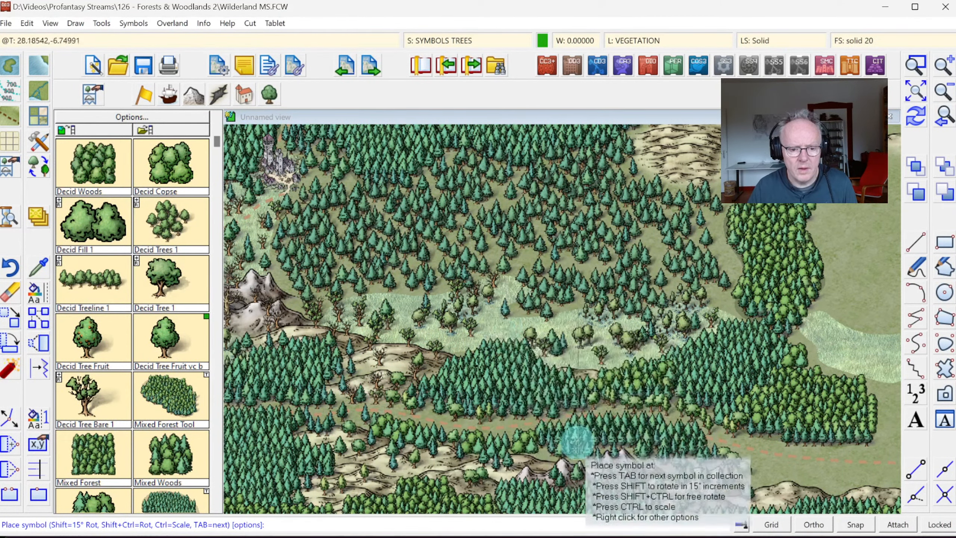
# Scatter bare deciduous trees among the roadside copses, on the southern hills and at the central forest's southern edge
pyautogui.click(509, 431)
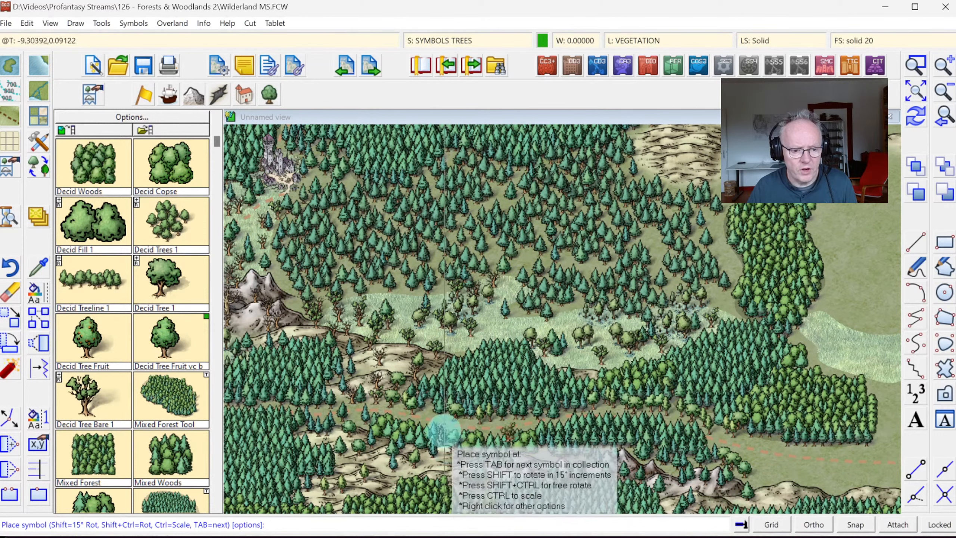
pyautogui.click(450, 424)
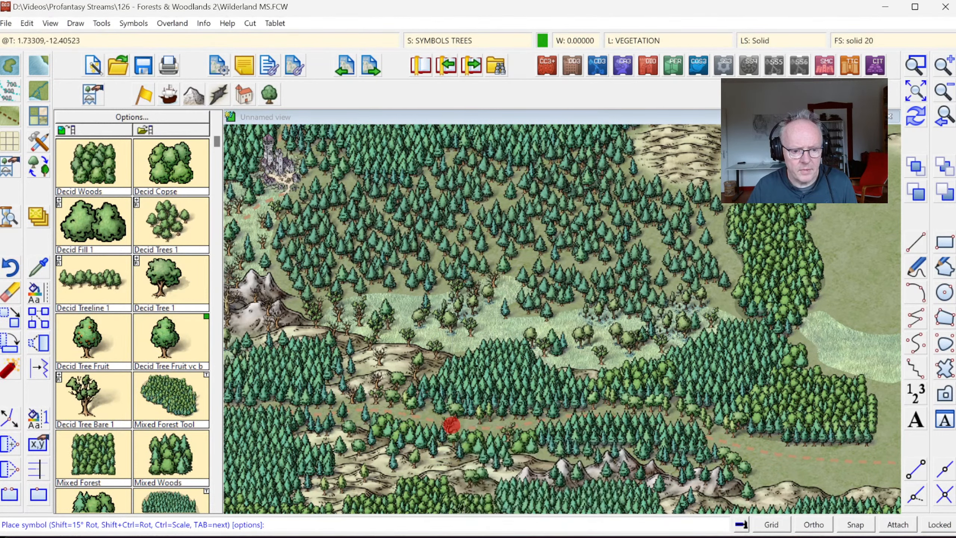
pyautogui.click(469, 482)
pyautogui.click(402, 468)
pyautogui.click(377, 474)
pyautogui.click(357, 478)
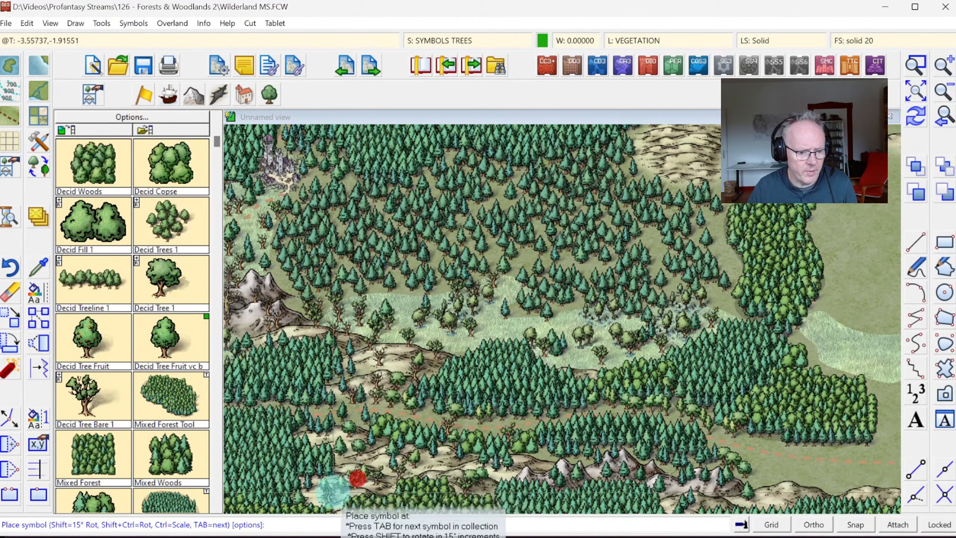
pyautogui.click(586, 396)
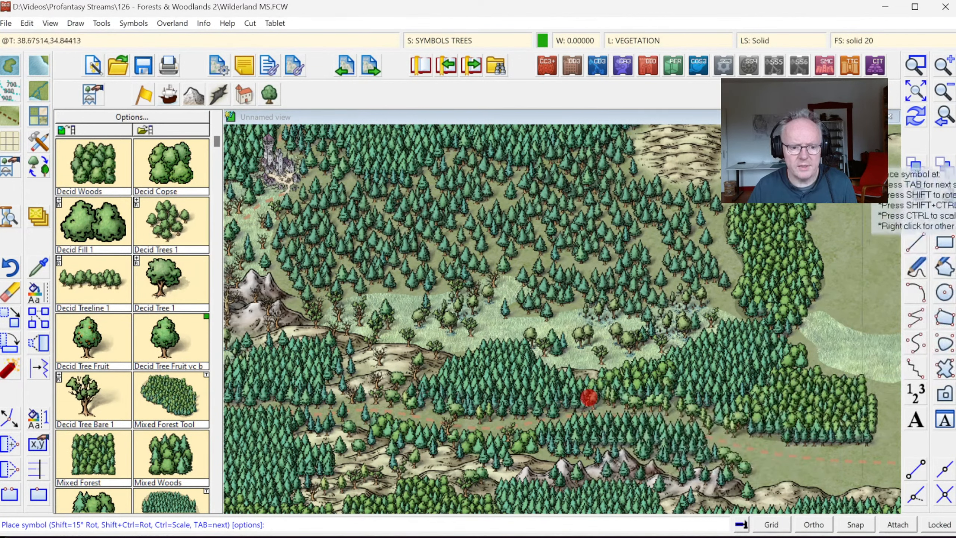
# End the symbol placement and sort all symbols in the map, selecting every entity for the Sort Symbols In Map command
pyautogui.click(314, 363)
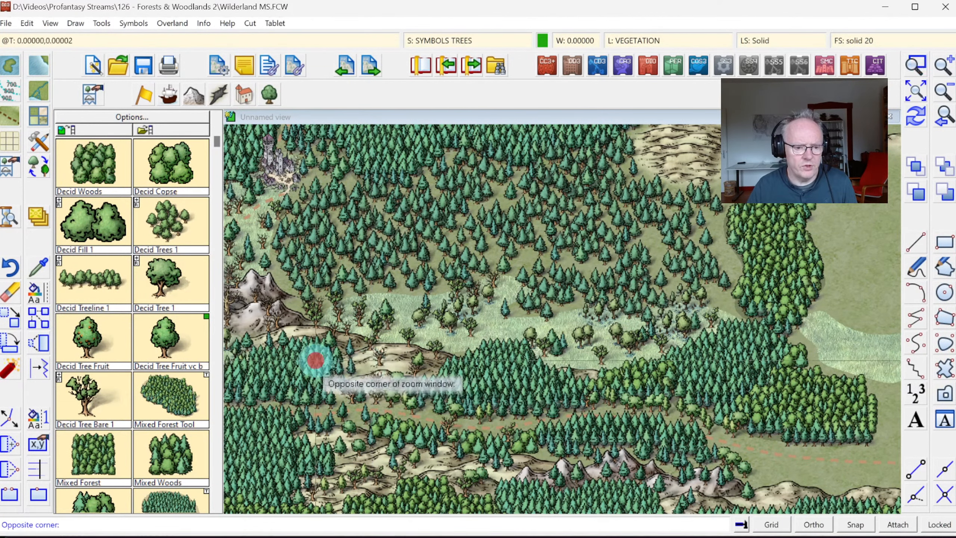
pyautogui.click(553, 487)
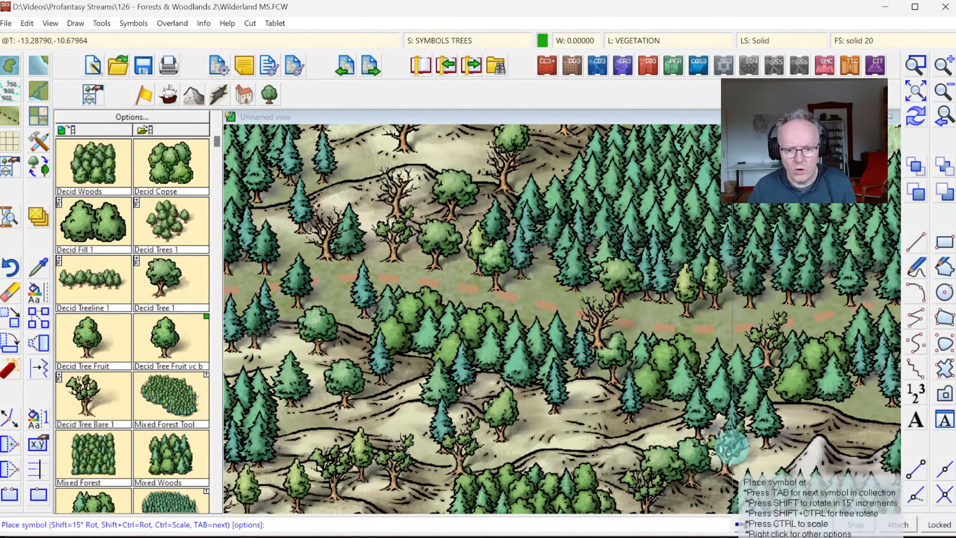
pyautogui.press('Escape')
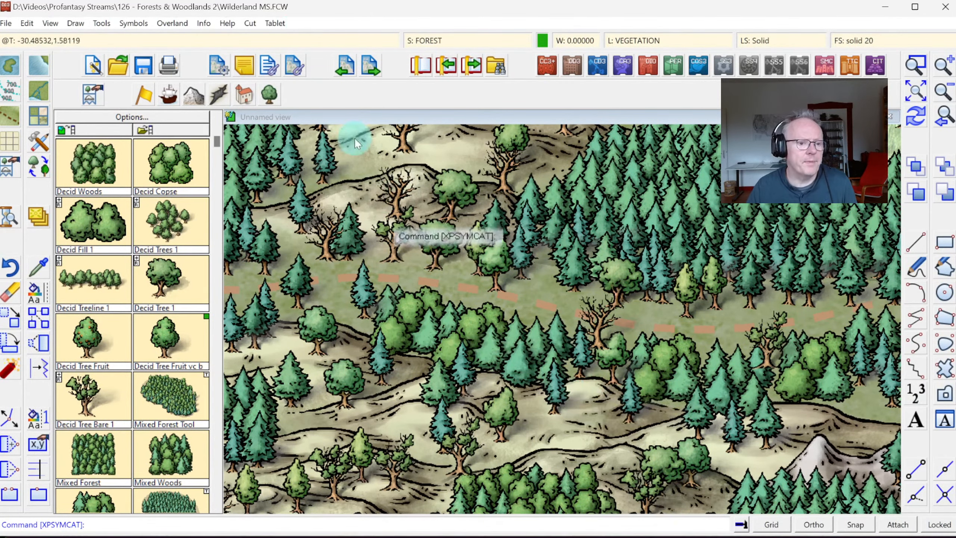
pyautogui.click(133, 23)
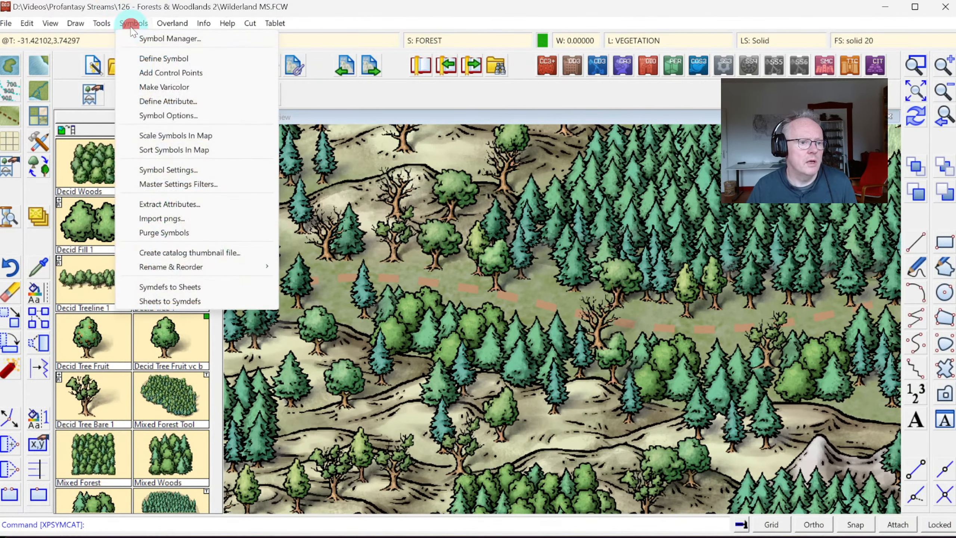
pyautogui.click(168, 150)
pyautogui.rightClick(344, 199)
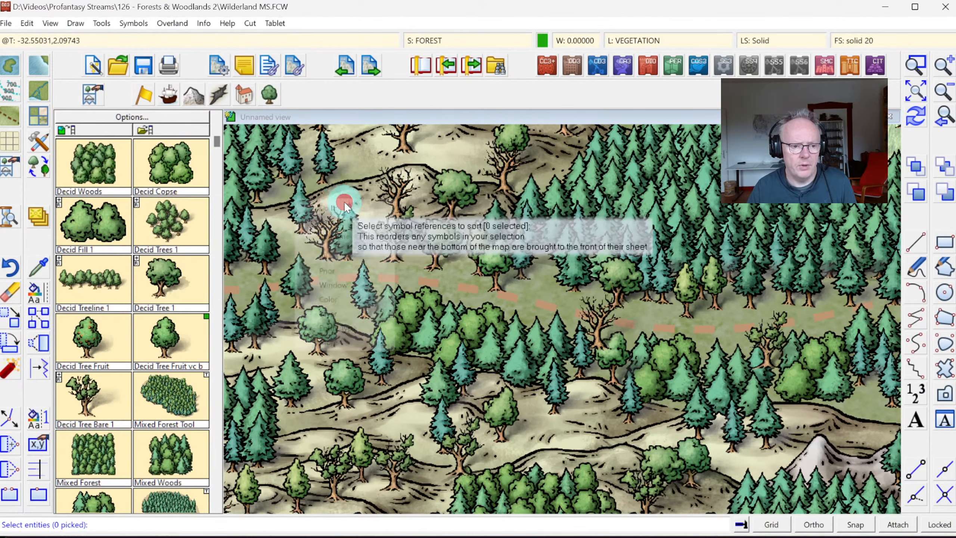
pyautogui.click(357, 257)
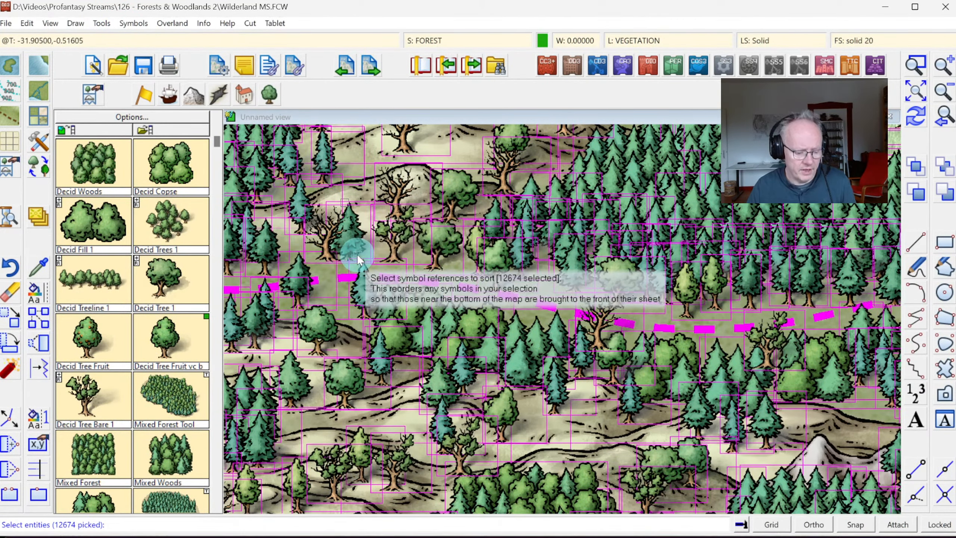
pyautogui.press('d')
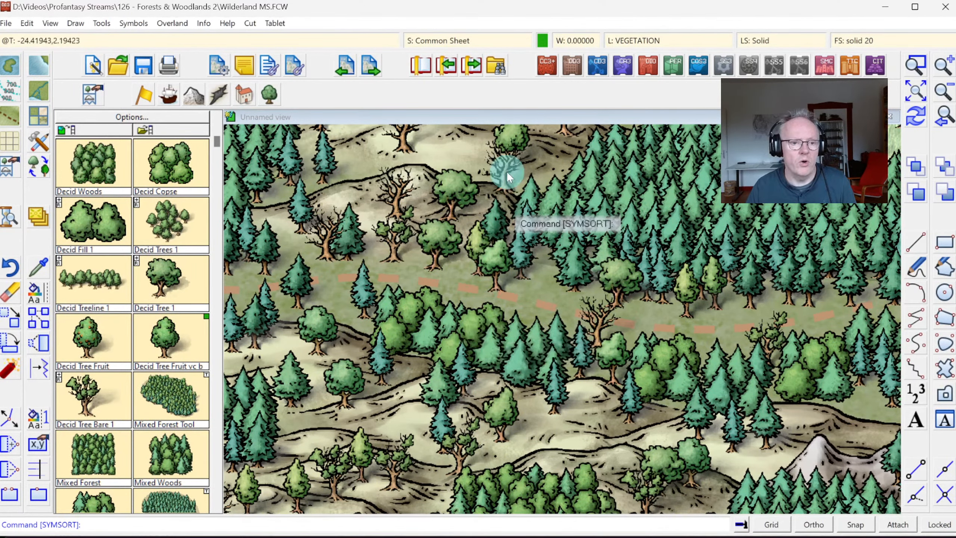
# Make SYMBOLS TREES the current sheet and hide all other sheets
pyautogui.click(439, 42)
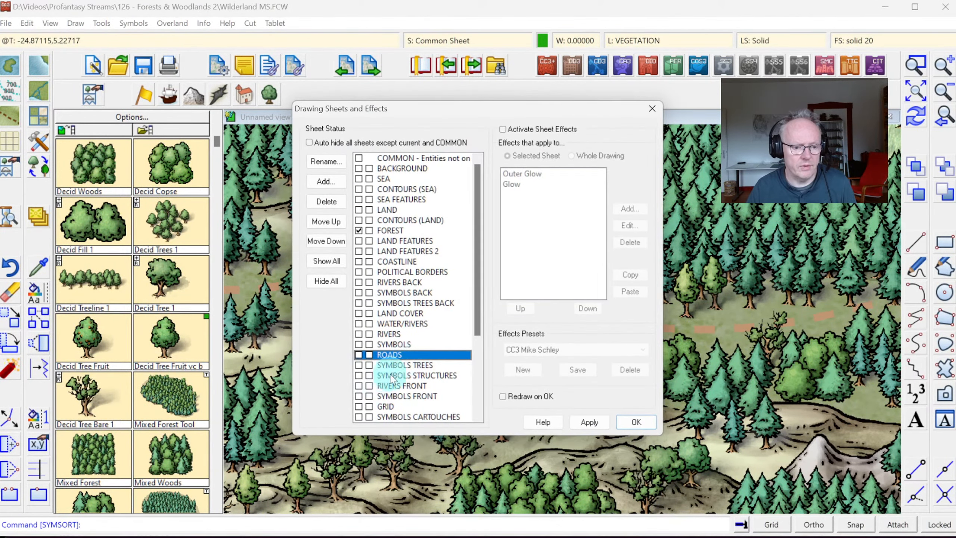
pyautogui.click(358, 365)
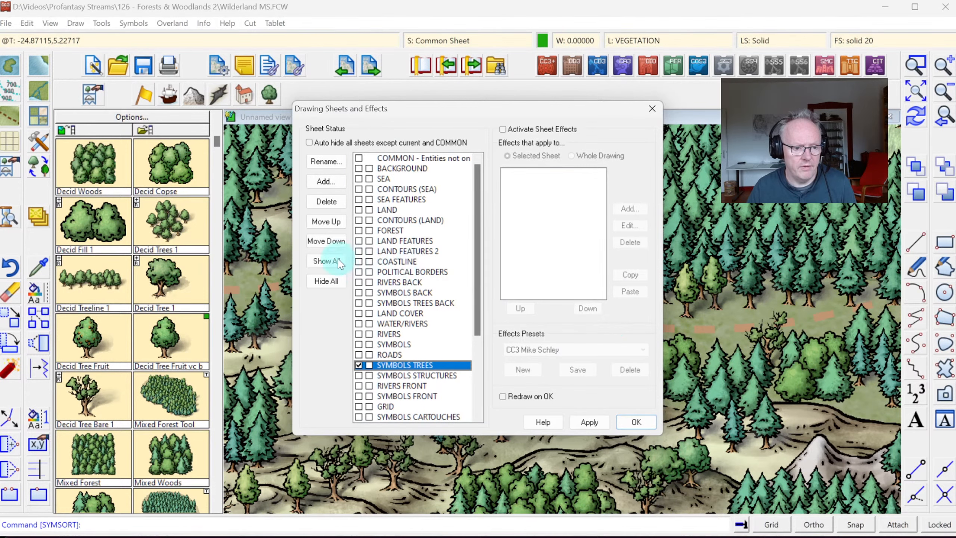
pyautogui.click(631, 423)
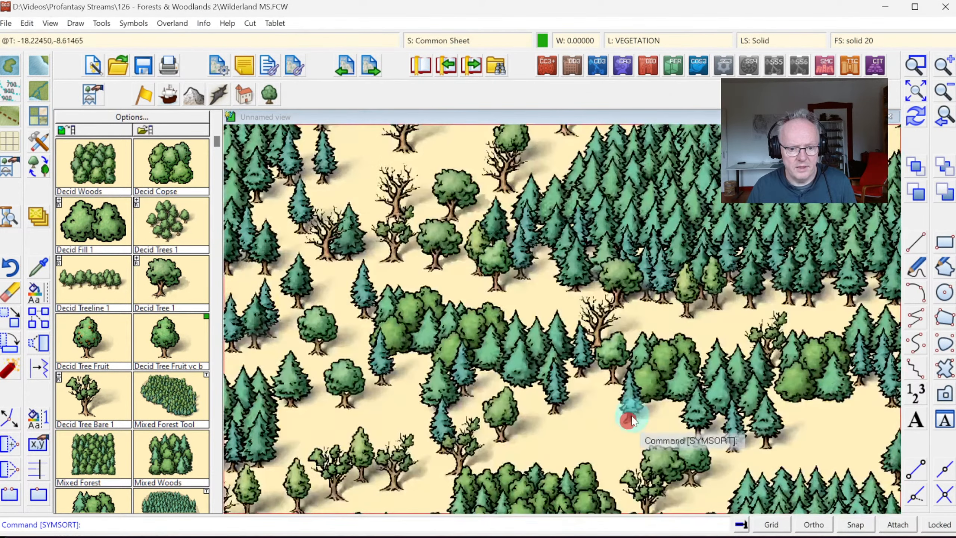
# Make SYMBOLS TREES BACK the current sheet and show all sheets again
pyautogui.click(428, 42)
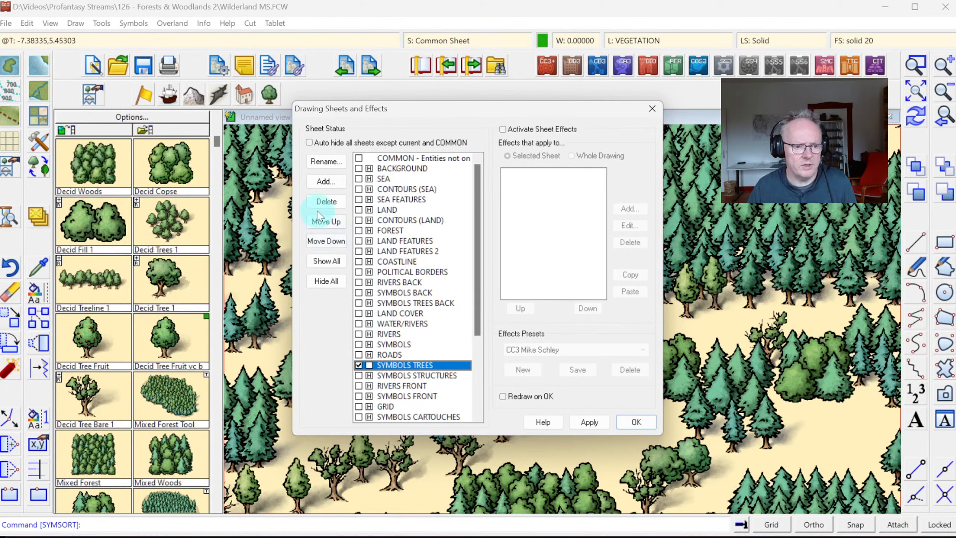
pyautogui.click(323, 183)
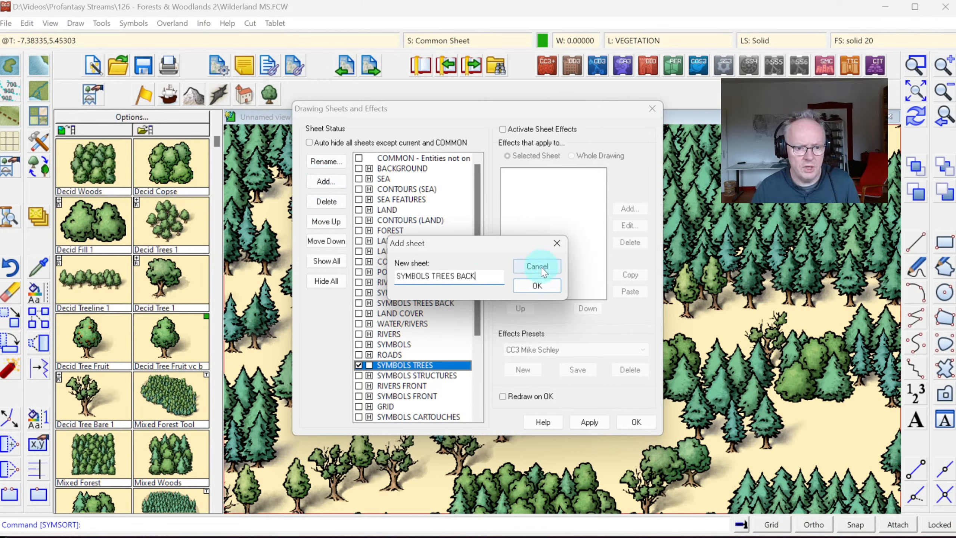
pyautogui.click(535, 285)
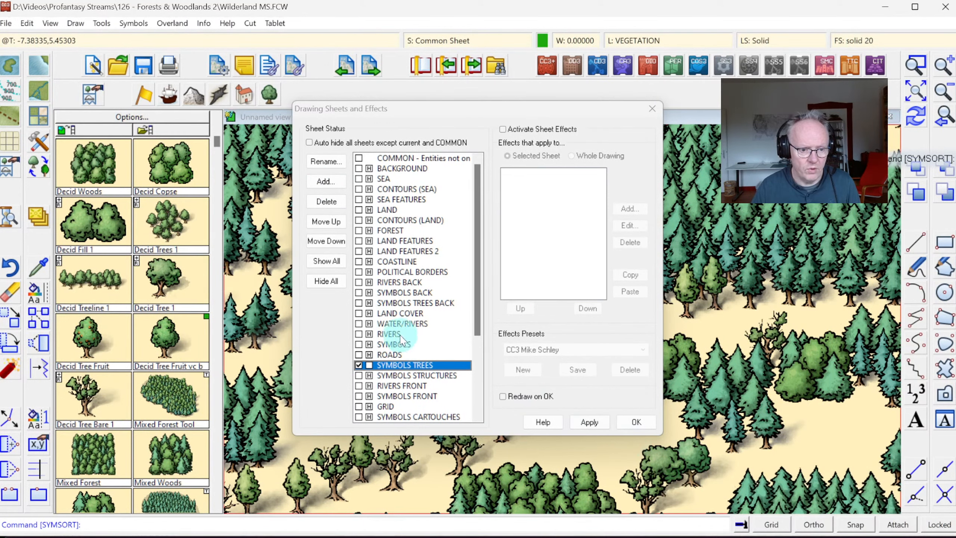
pyautogui.click(359, 304)
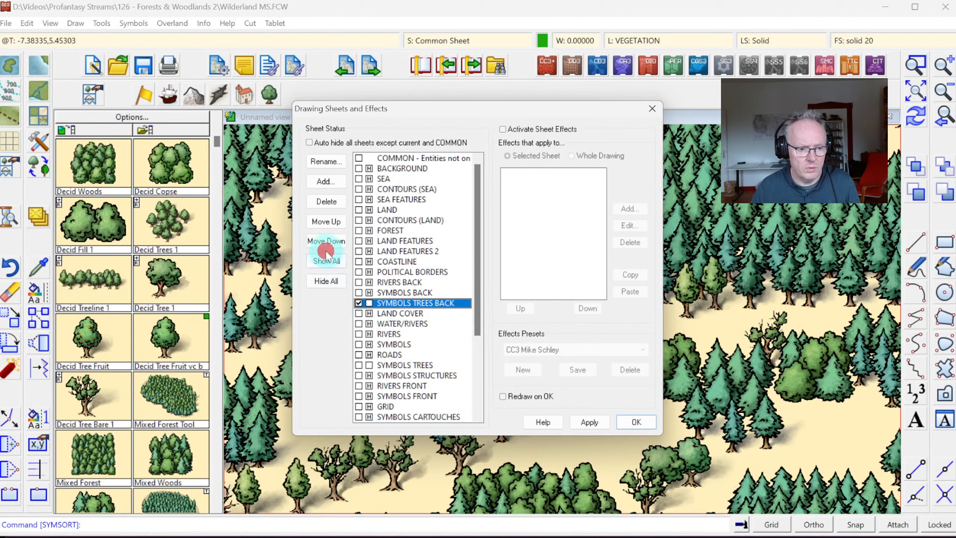
pyautogui.click(324, 262)
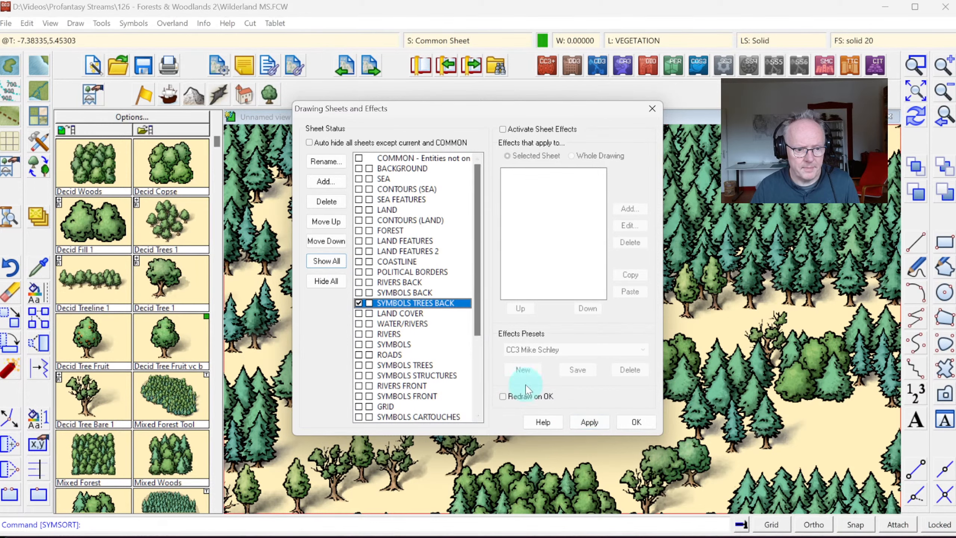
pyautogui.click(631, 422)
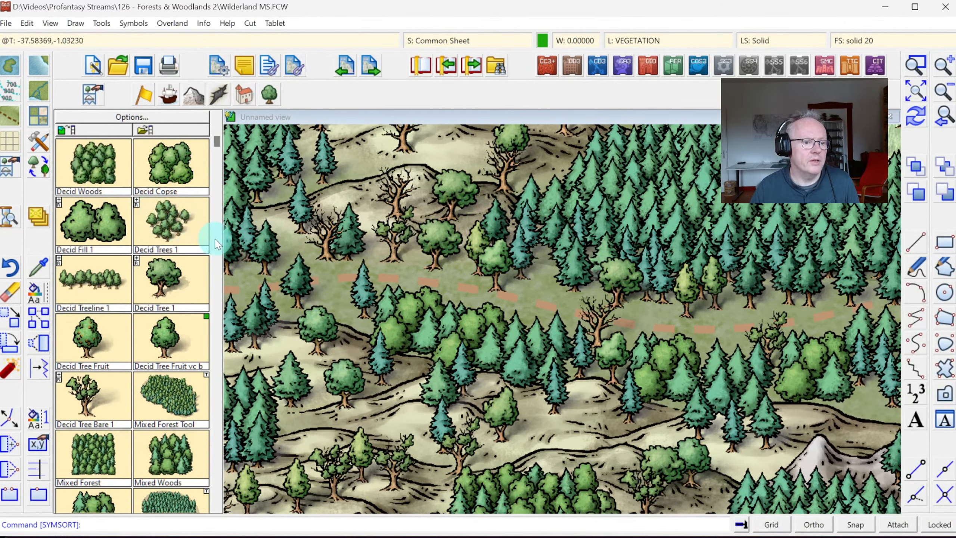
# Place two Decid Tree Bare 1 symbols, one west of the roadside copse and one on the southern hills, and refresh the map
pyautogui.click(85, 410)
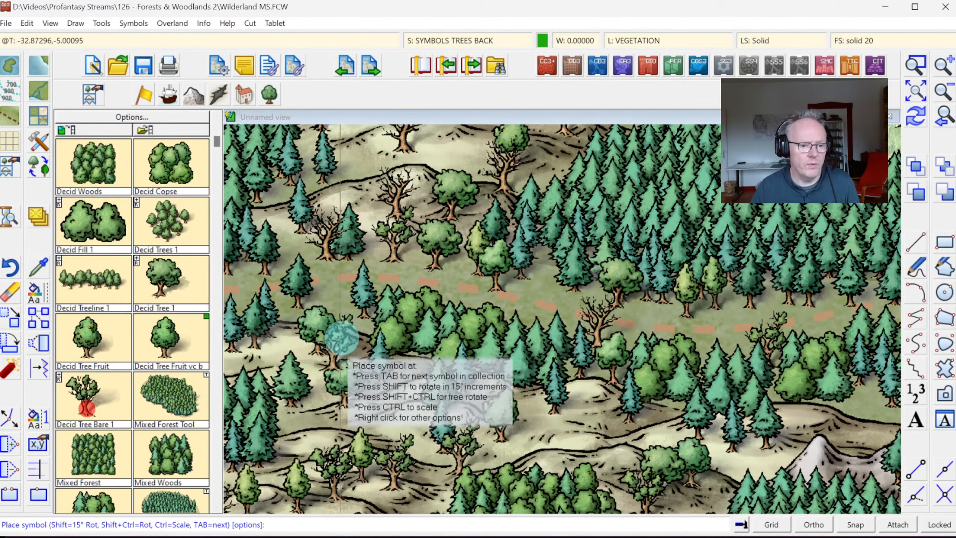
pyautogui.click(349, 310)
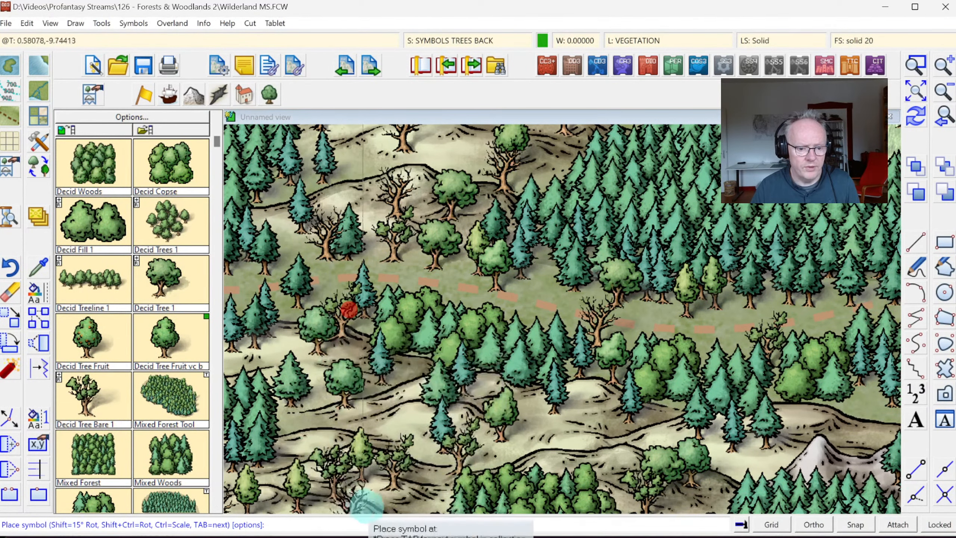
pyautogui.click(560, 438)
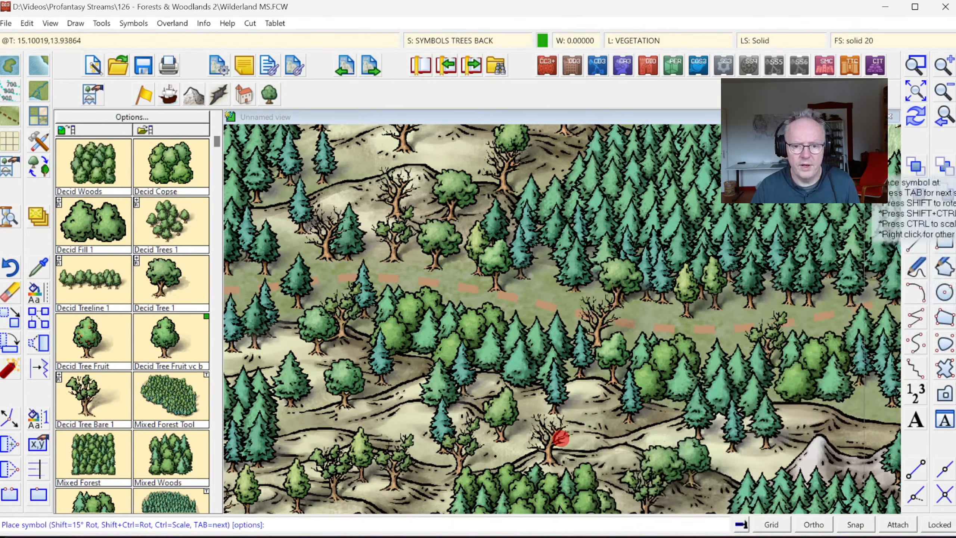
pyautogui.click(917, 116)
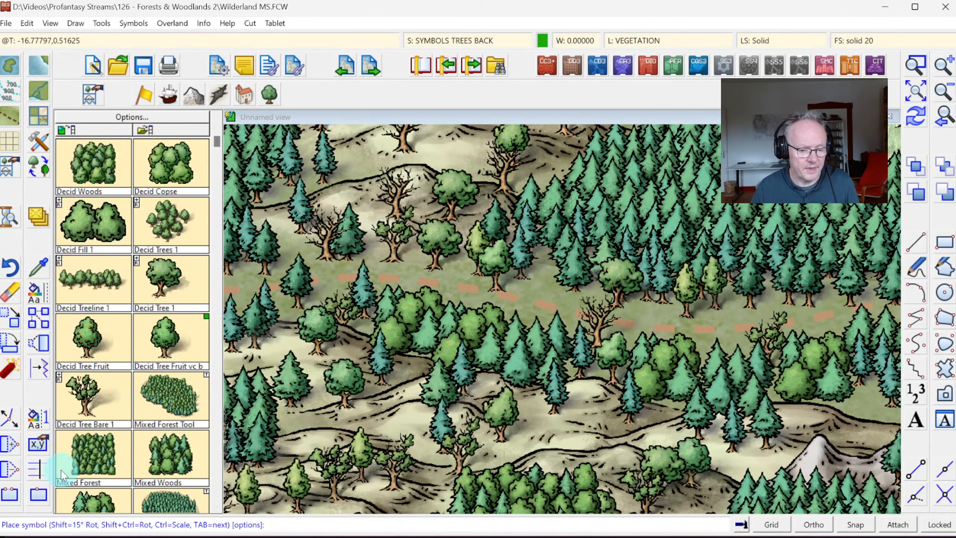
pyautogui.click(89, 454)
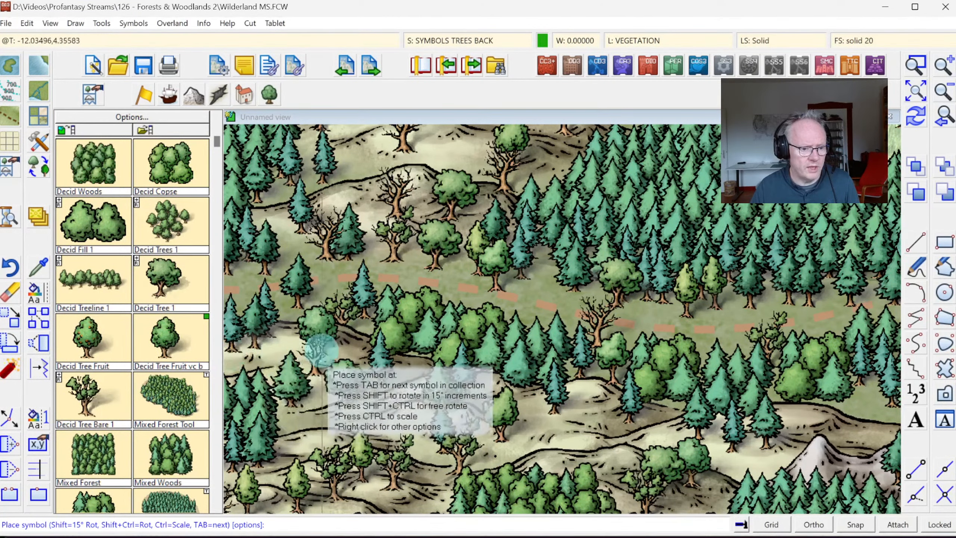
pyautogui.press('Escape')
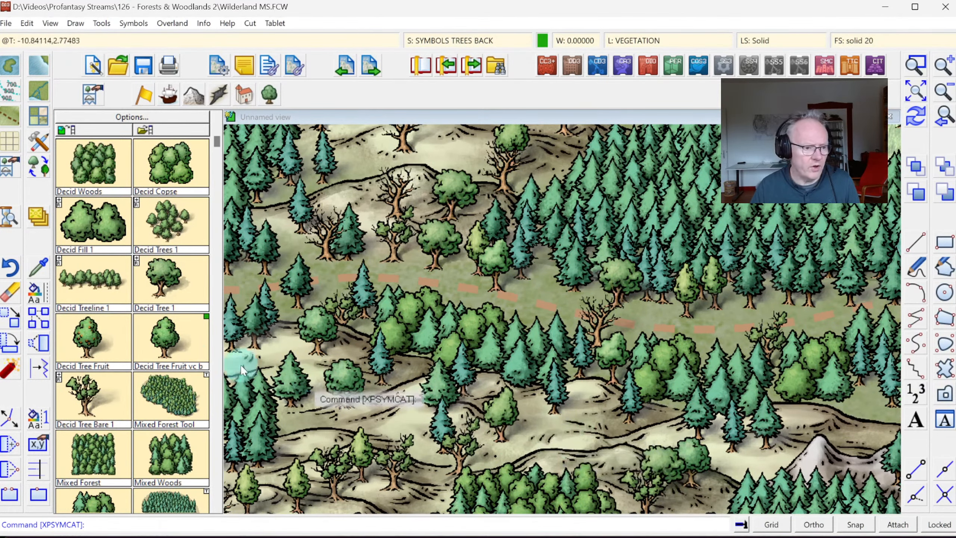
# Try to move the hidden bare tree on the southern hills below the hill in the drawing order
pyautogui.click(14, 322)
pyautogui.click(562, 432)
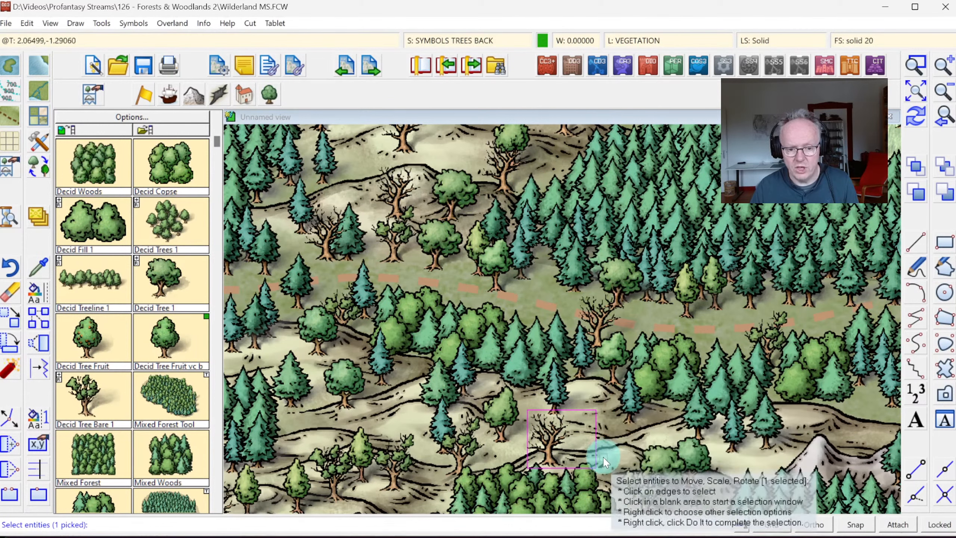
pyautogui.press('Escape')
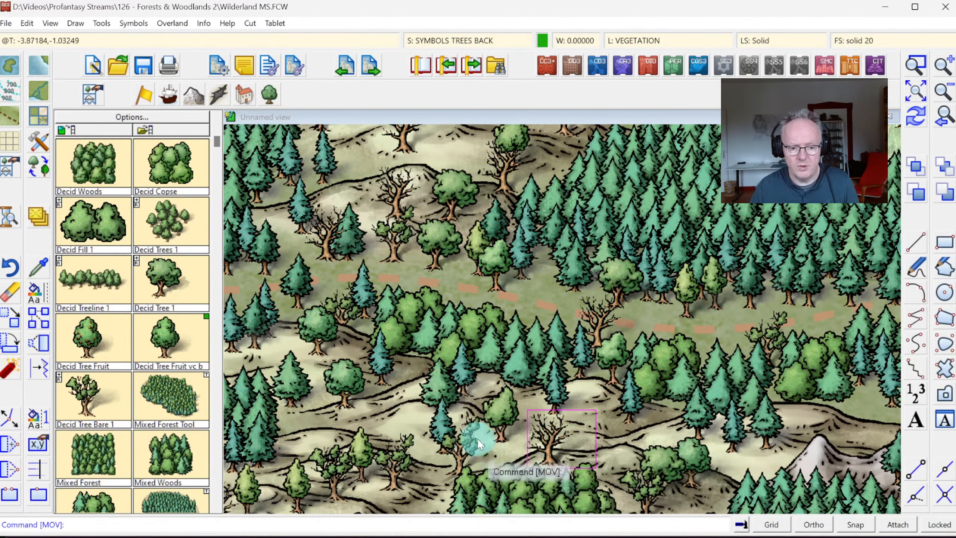
pyautogui.click(944, 199)
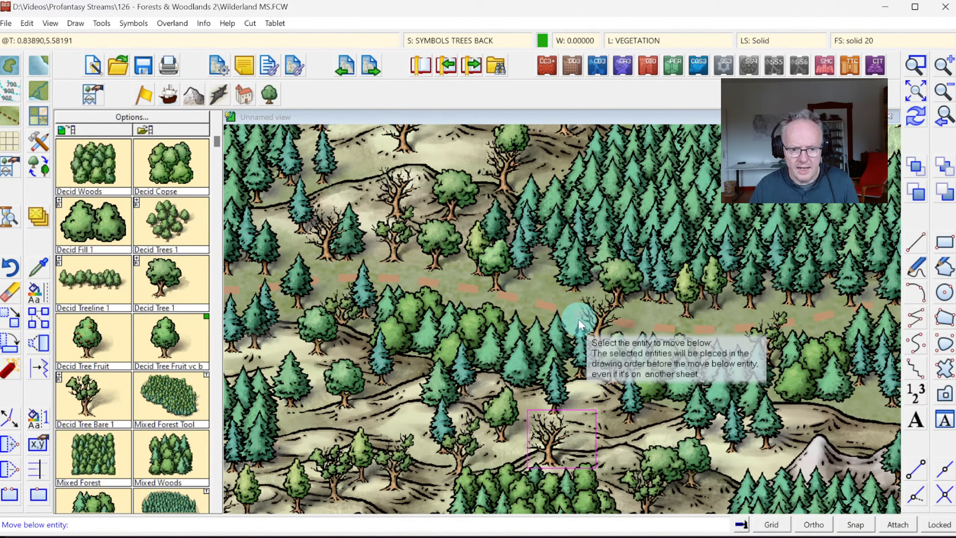
pyautogui.click(583, 448)
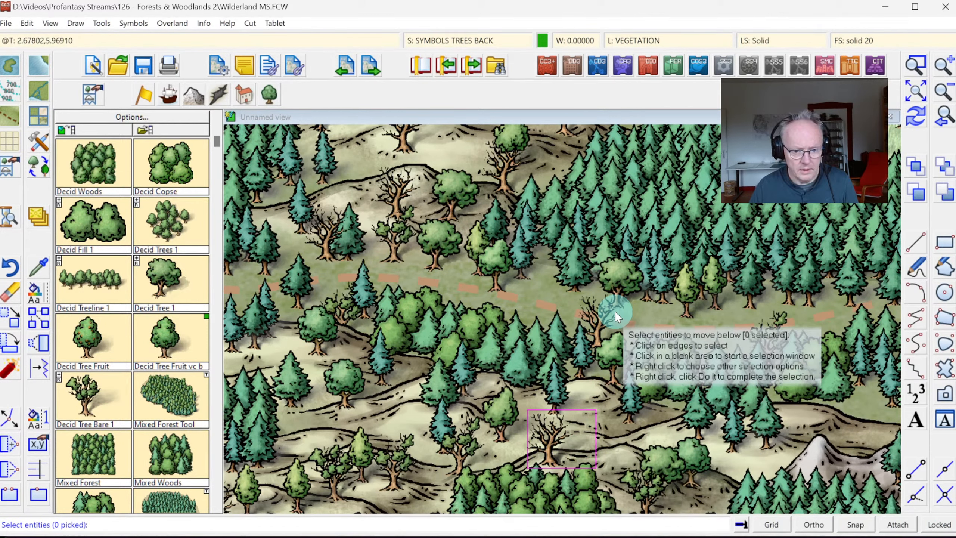
pyautogui.click(548, 429)
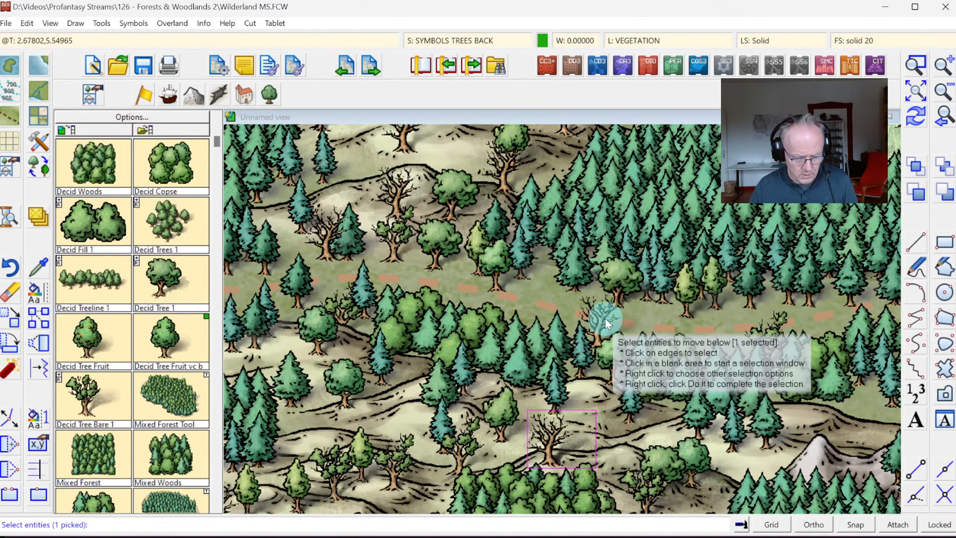
pyautogui.press('Return')
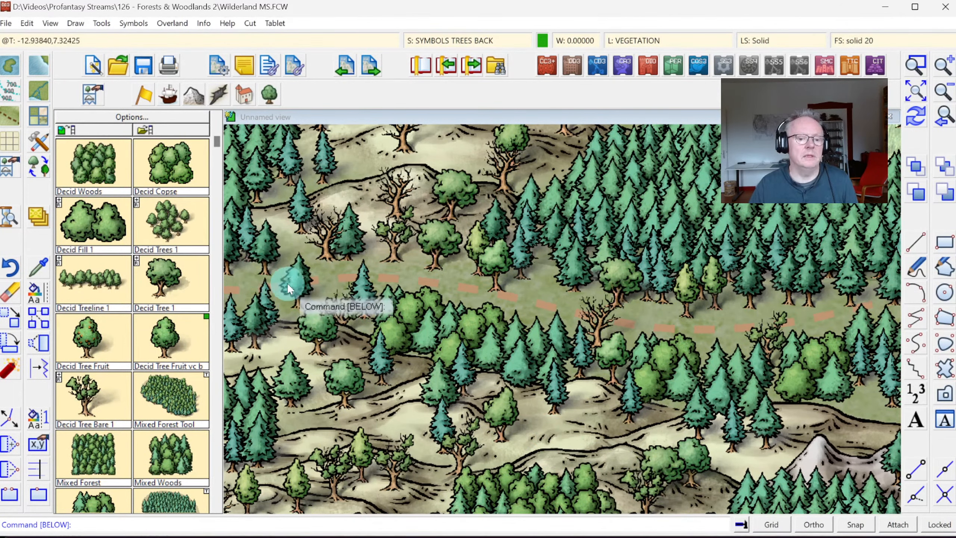
# Move only the bare tree directly below the southern hill in the drawing order, excluding the other picked entities from the selection
pyautogui.click(666, 422)
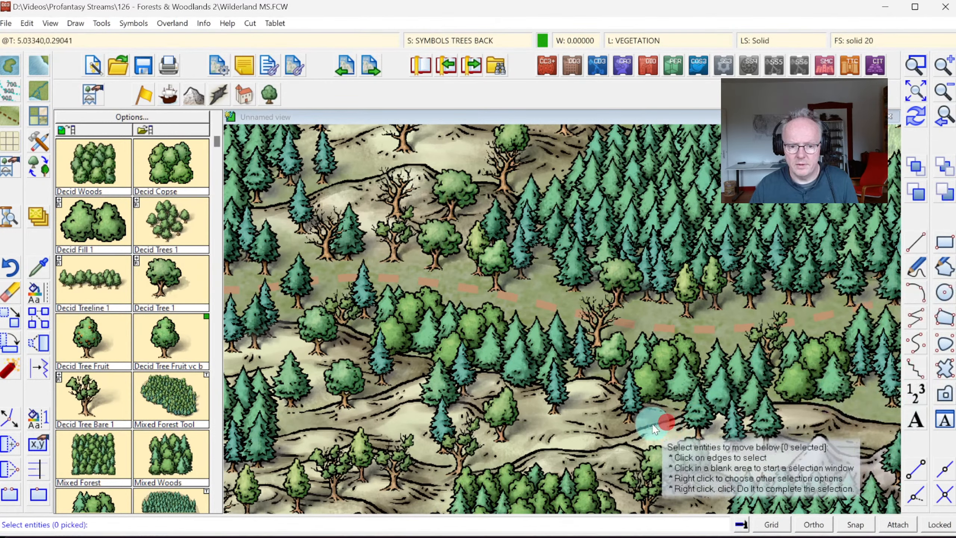
pyautogui.click(581, 438)
pyautogui.click(562, 435)
pyautogui.rightClick(654, 333)
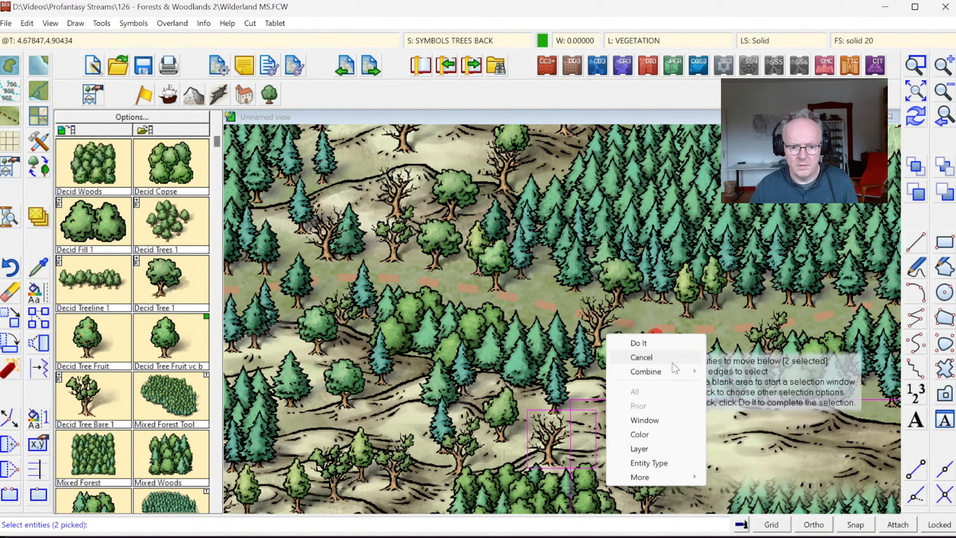
pyautogui.click(667, 372)
pyautogui.click(739, 402)
pyautogui.click(739, 407)
pyautogui.click(738, 406)
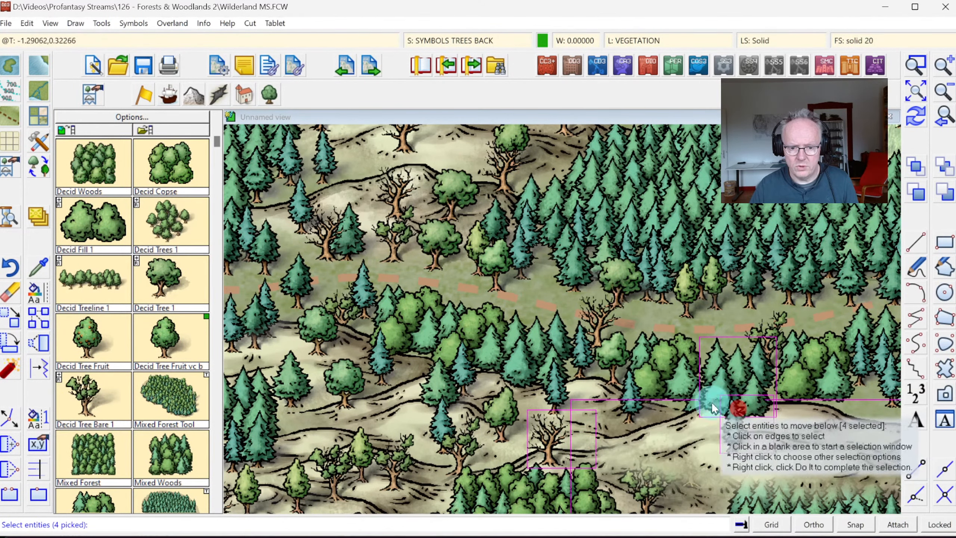
pyautogui.rightClick(700, 407)
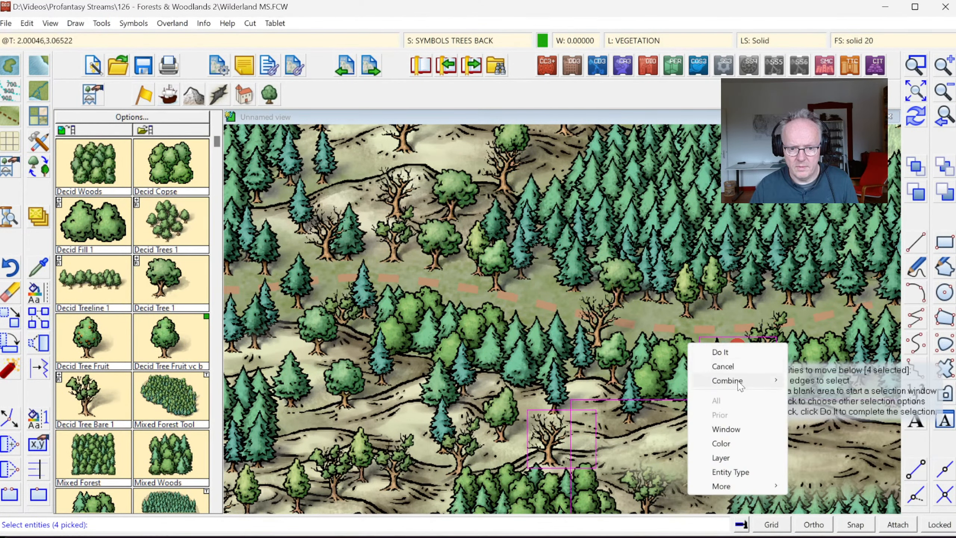
pyautogui.moveTo(749, 386)
pyautogui.click(806, 410)
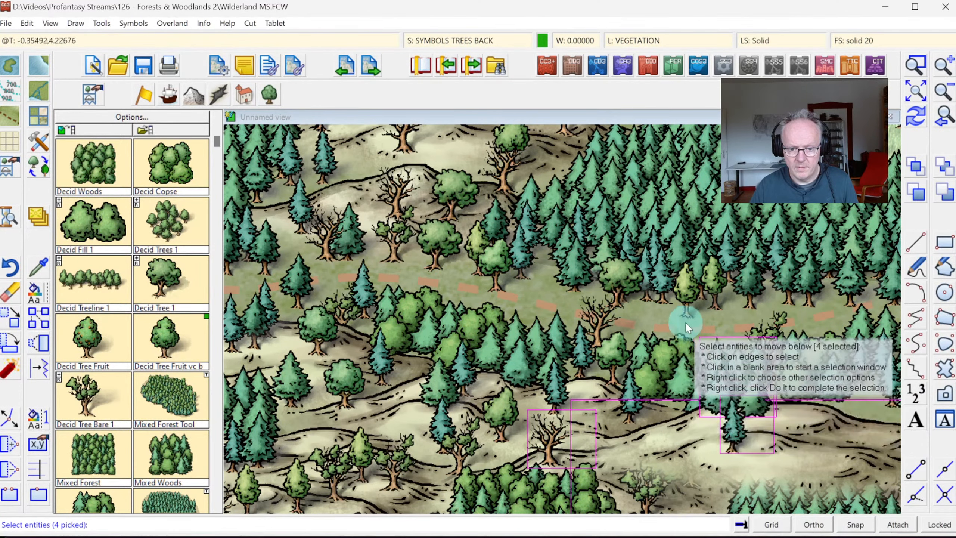
pyautogui.click(673, 312)
pyautogui.click(808, 463)
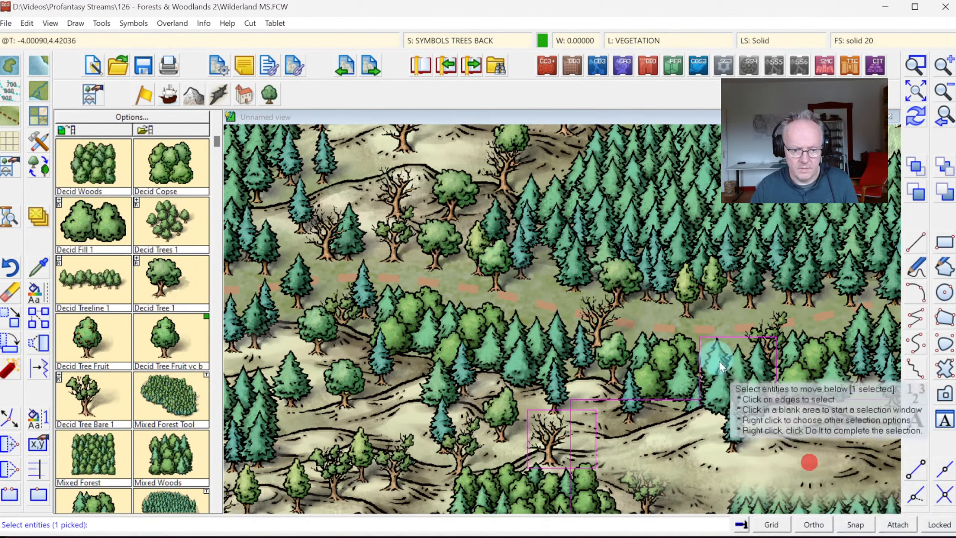
pyautogui.rightClick(634, 313)
pyautogui.click(683, 317)
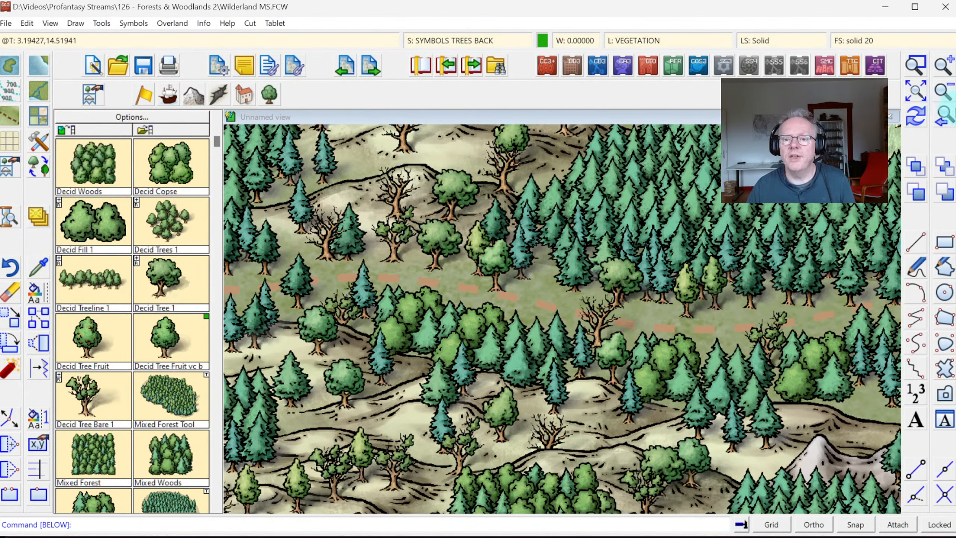
# Hide the GM HEART layer with the forests, hills and road of southern Mirkwood in view
pyautogui.click(945, 122)
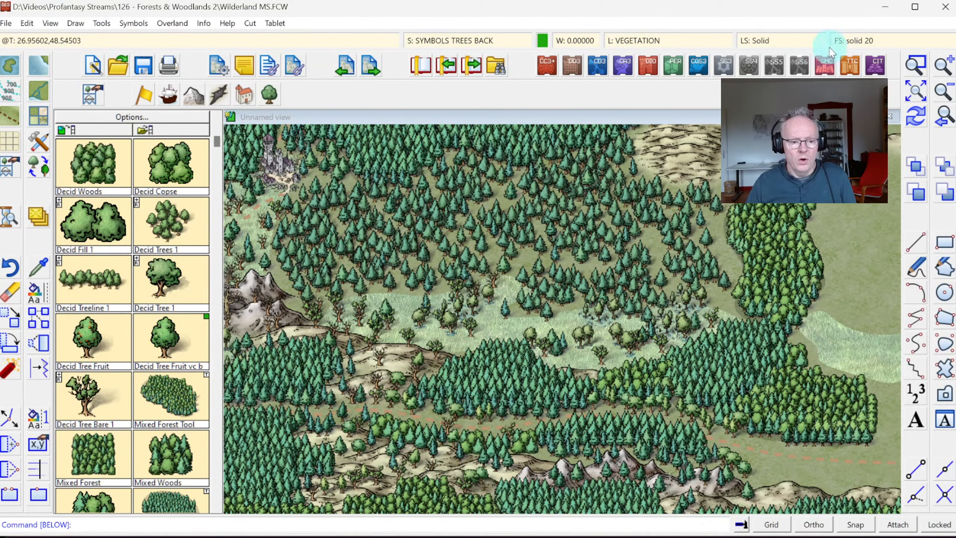
pyautogui.click(919, 71)
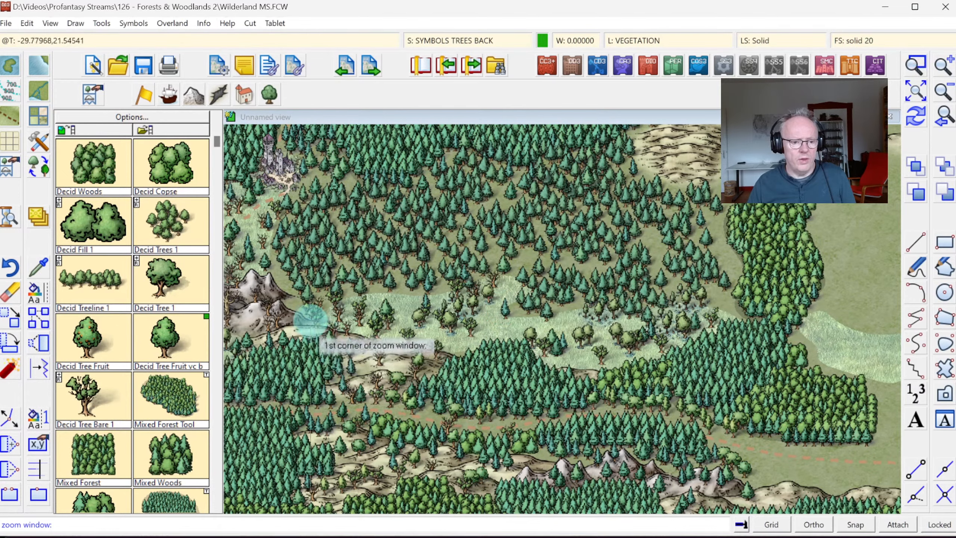
pyautogui.click(288, 309)
pyautogui.click(669, 474)
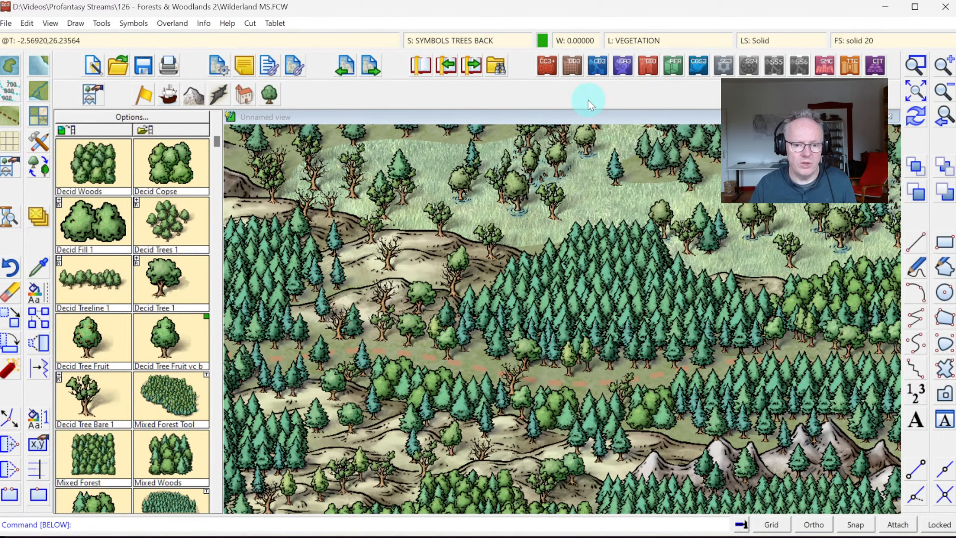
pyautogui.click(632, 41)
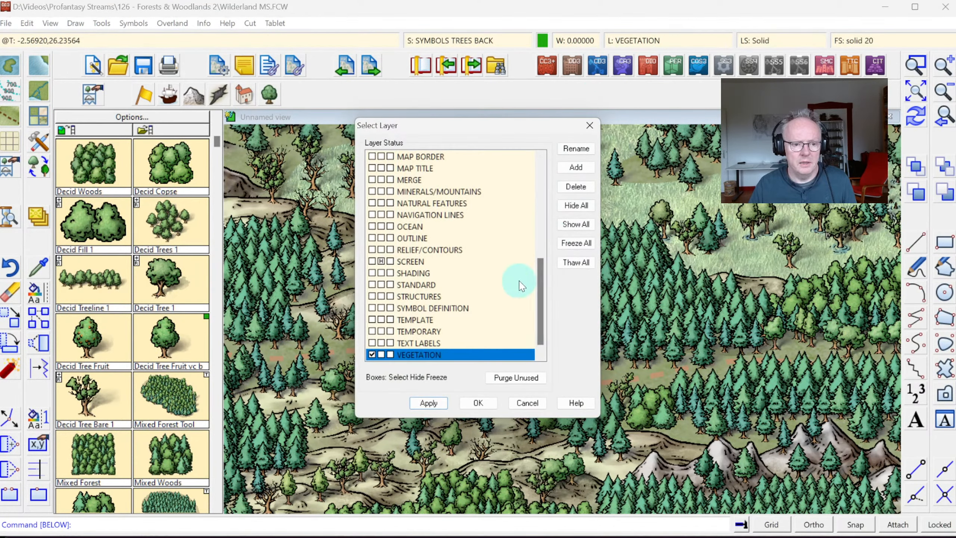
pyautogui.moveTo(538, 290); pyautogui.dragTo(549, 226)
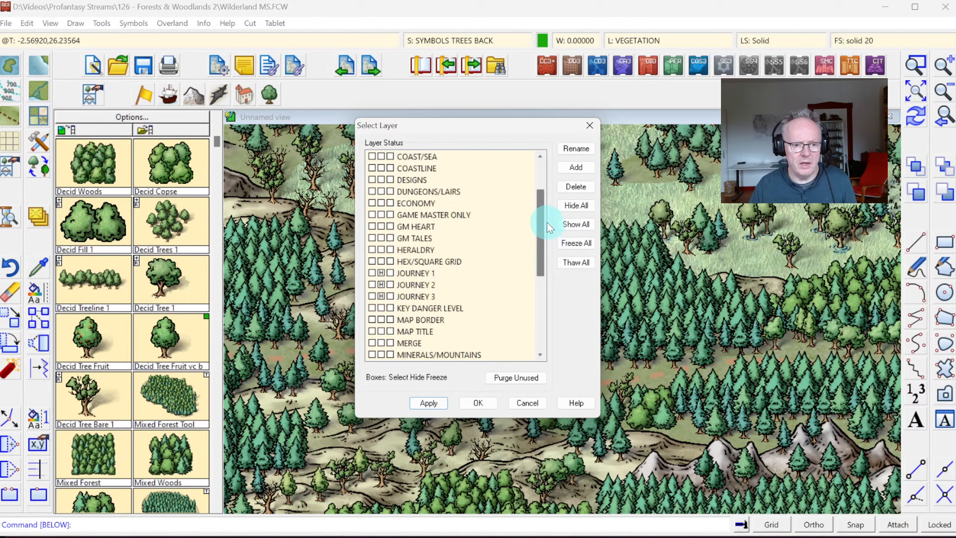
pyautogui.click(381, 226)
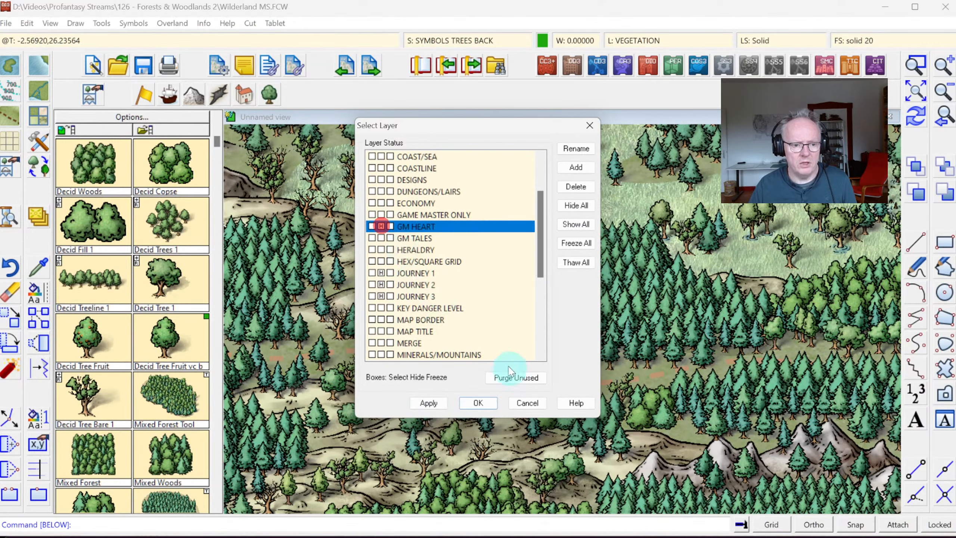
pyautogui.click(480, 404)
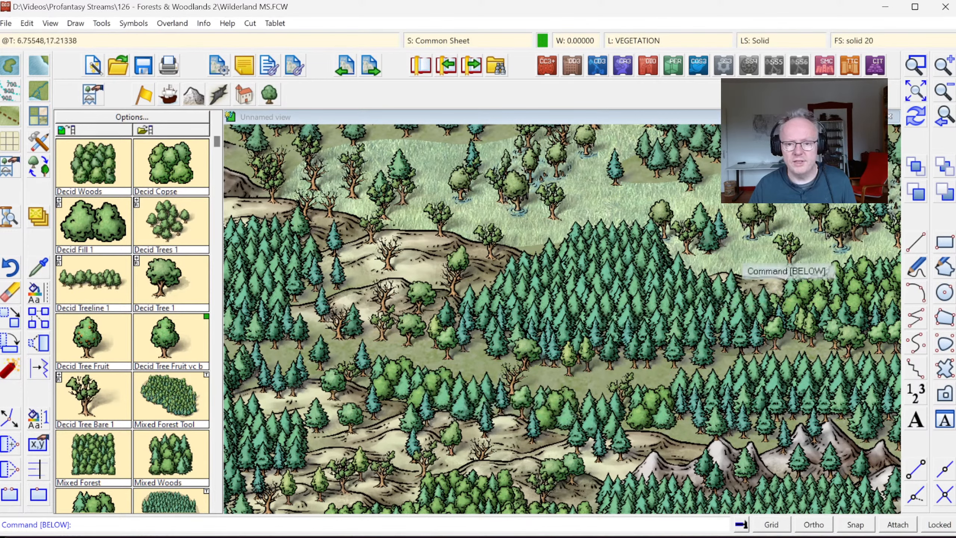
# Show the GM HEART layer again to reveal the road through the southern Mirkwood forests
pyautogui.click(951, 101)
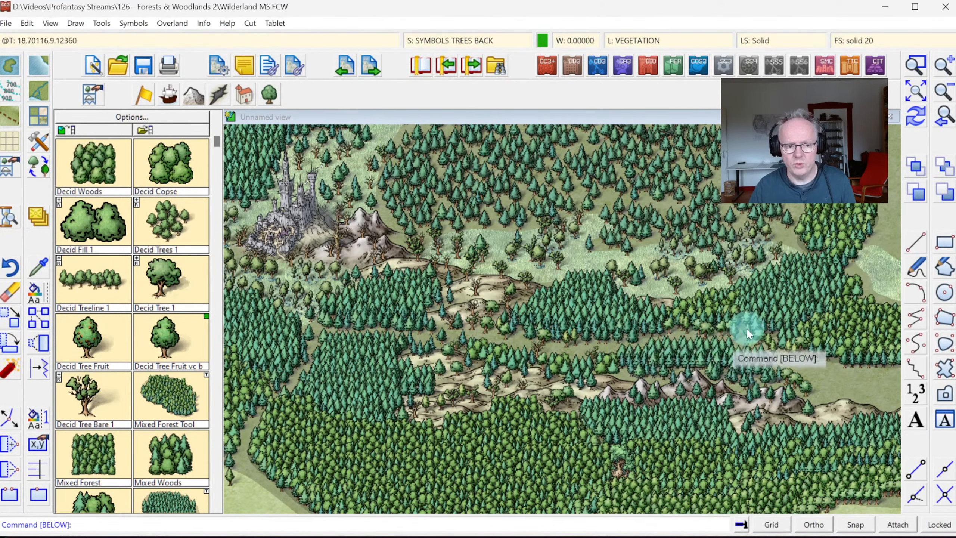
pyautogui.click(945, 125)
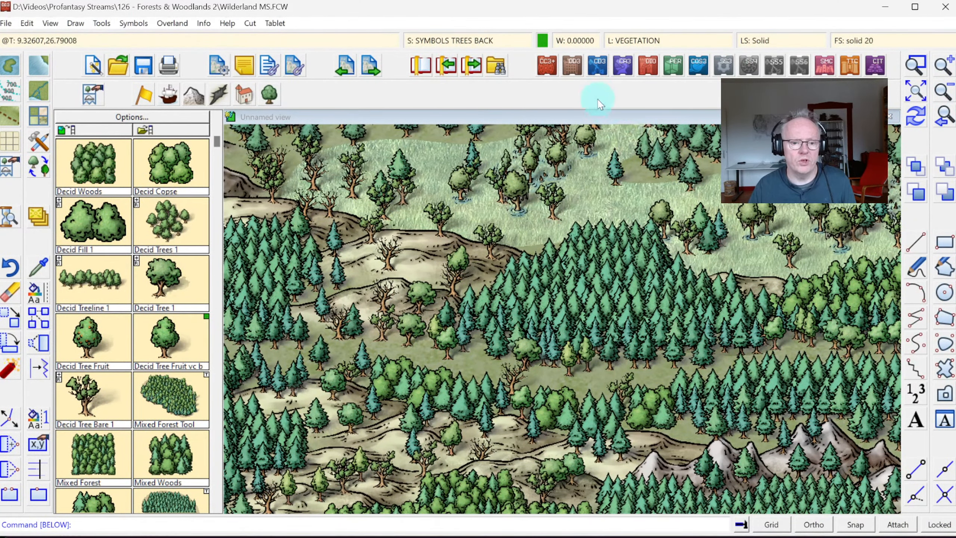
pyautogui.click(655, 41)
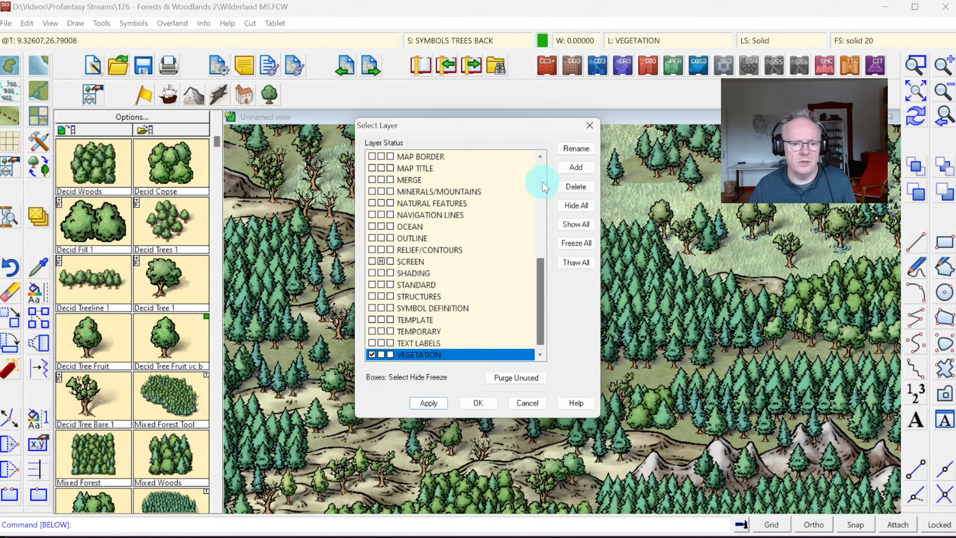
pyautogui.click(541, 167)
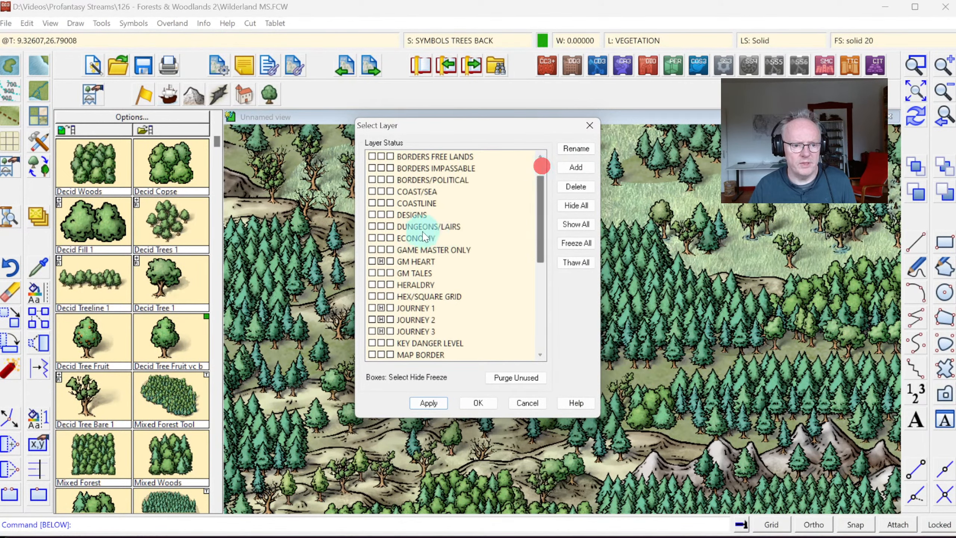
pyautogui.click(477, 403)
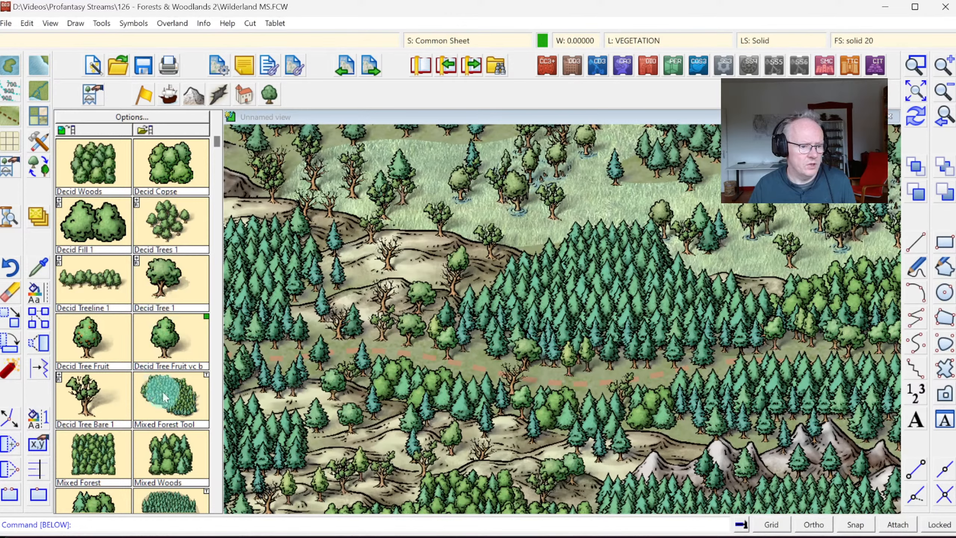
# Place several individual Decid Tree 1 symbols along both sides of the dashed road, from the western hills to the eastern forest
pyautogui.click(168, 296)
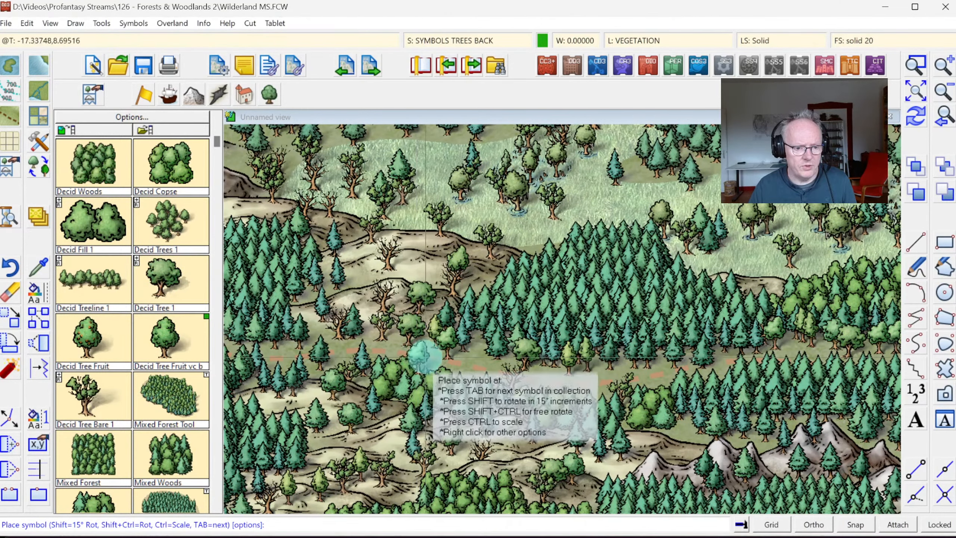
pyautogui.click(350, 355)
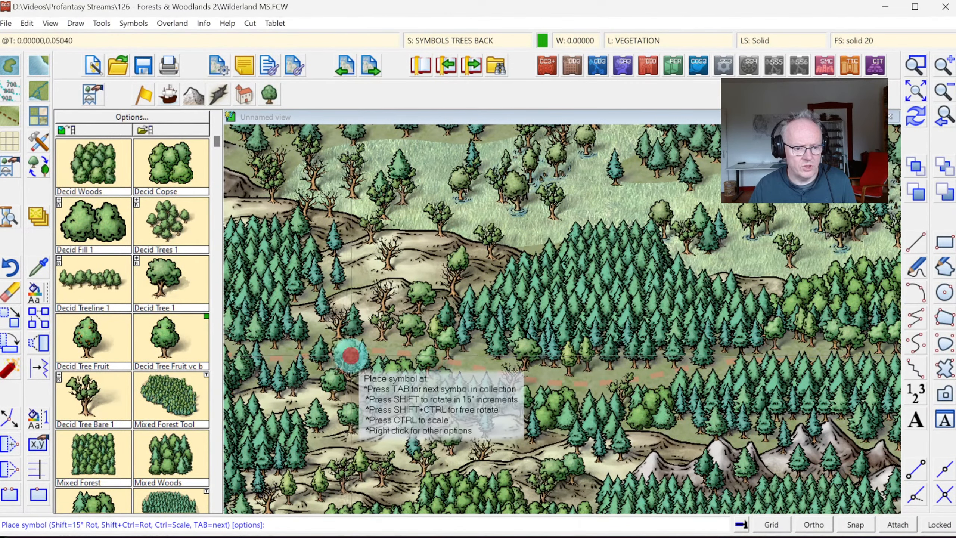
pyautogui.click(470, 373)
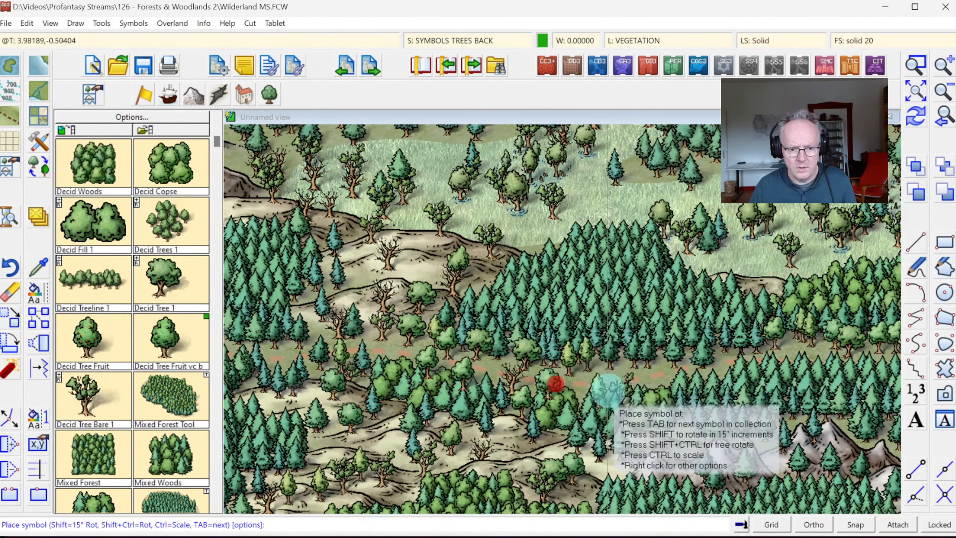
pyautogui.click(602, 388)
pyautogui.click(662, 382)
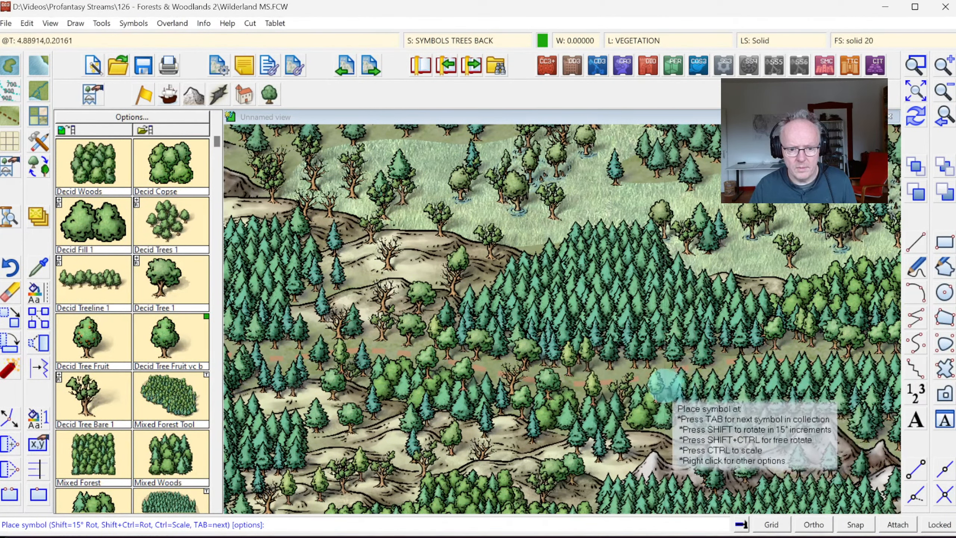
pyautogui.click(725, 368)
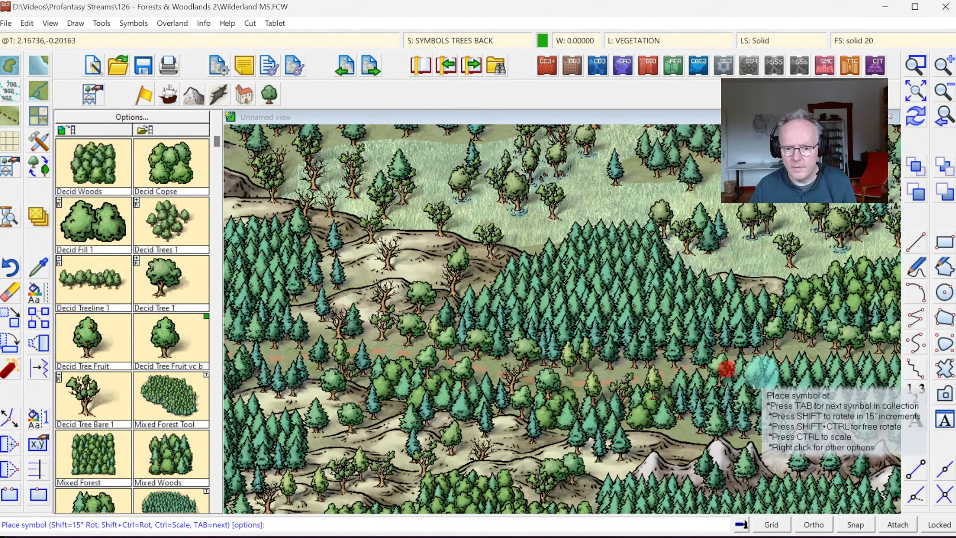
pyautogui.click(799, 335)
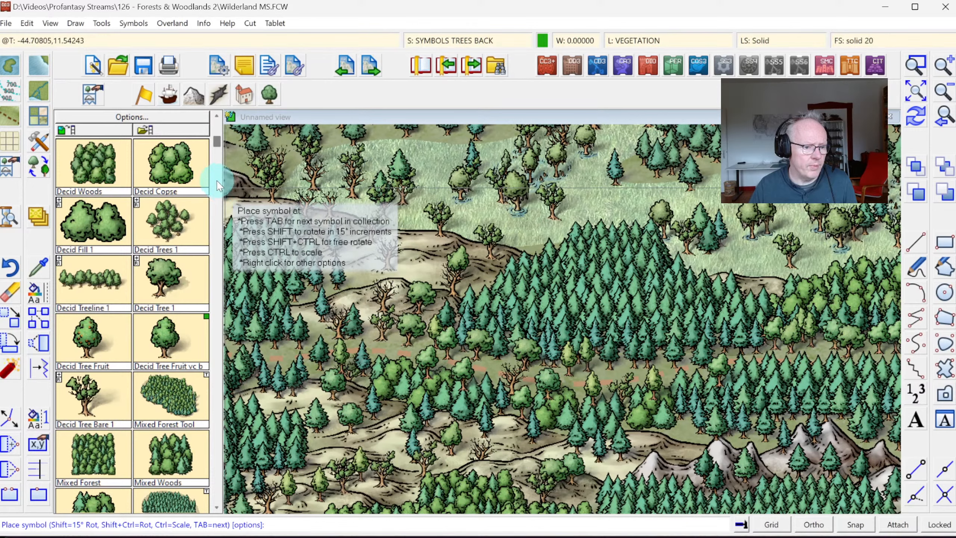
# Scatter individual Pine Tree 1 symbols among the deciduous trees along the dashed road
pyautogui.scroll(-3, 218, 180)
pyautogui.click(89, 391)
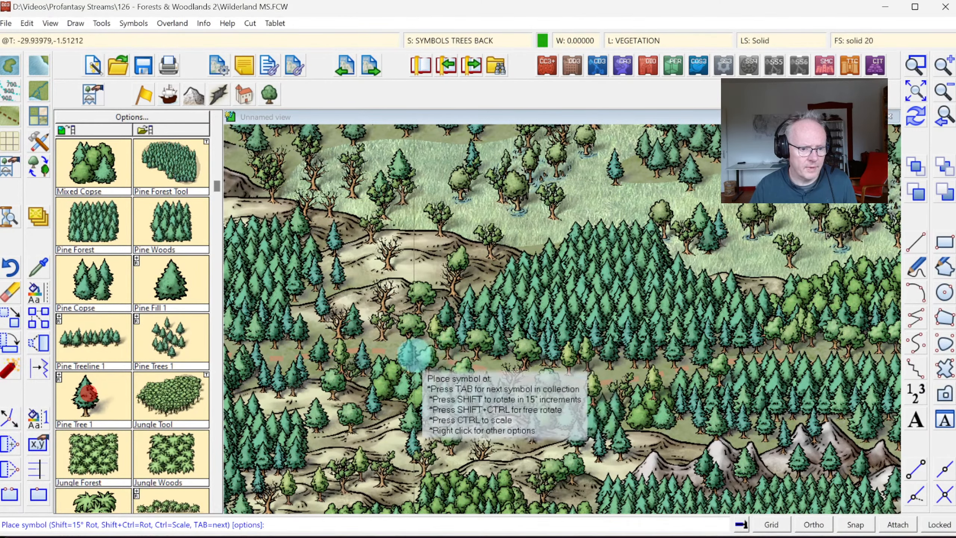
pyautogui.click(398, 342)
pyautogui.click(291, 353)
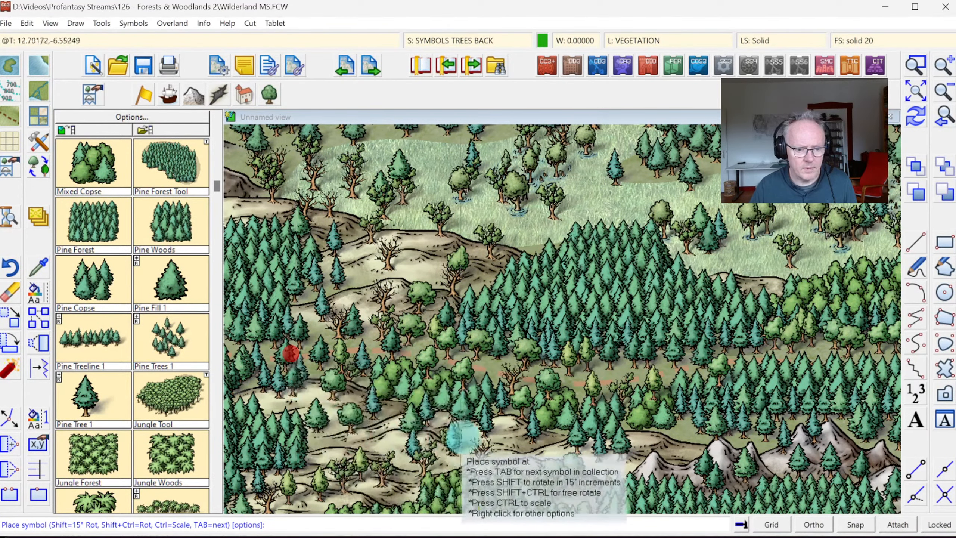
pyautogui.click(500, 361)
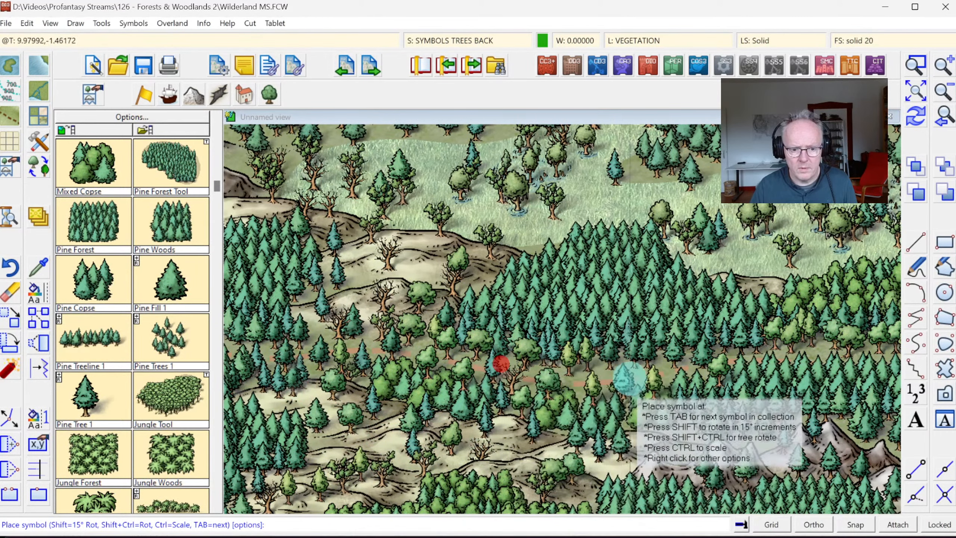
pyautogui.click(611, 360)
pyautogui.click(684, 430)
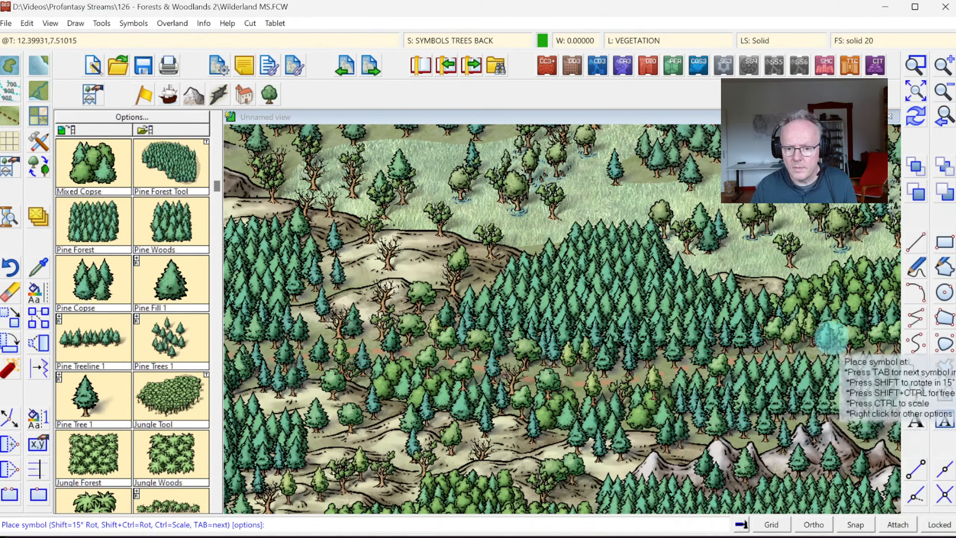
pyautogui.click(822, 331)
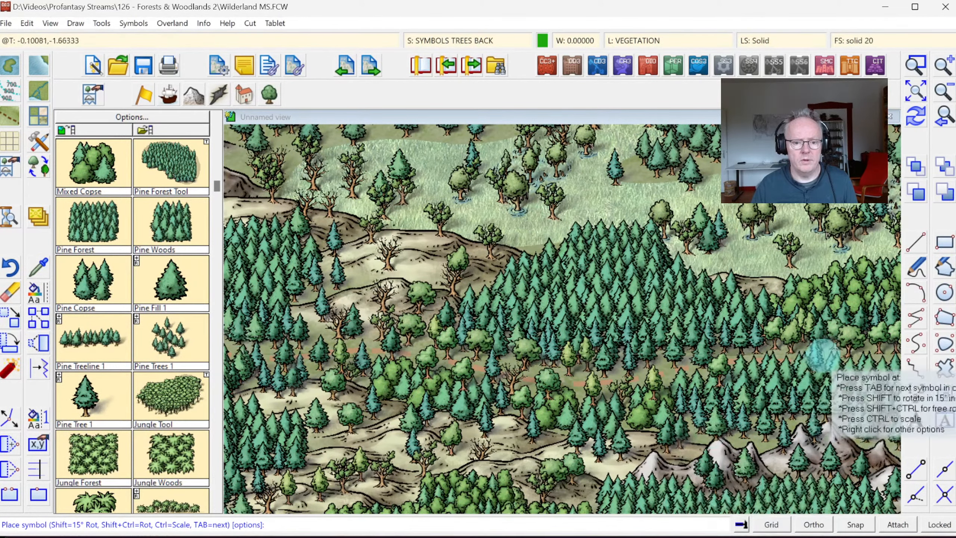
pyautogui.click(675, 376)
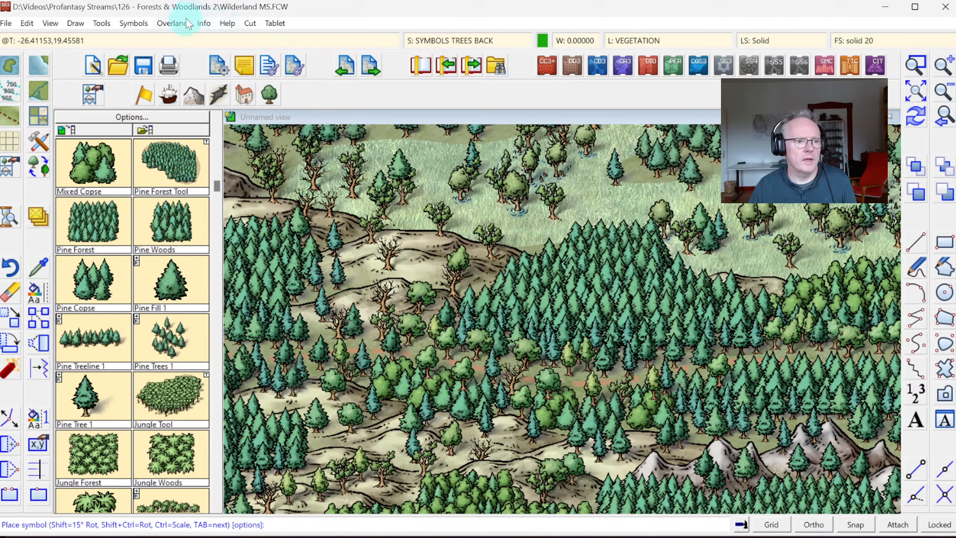
# Sort all symbols in the map using Sort Symbols In Map
pyautogui.click(147, 28)
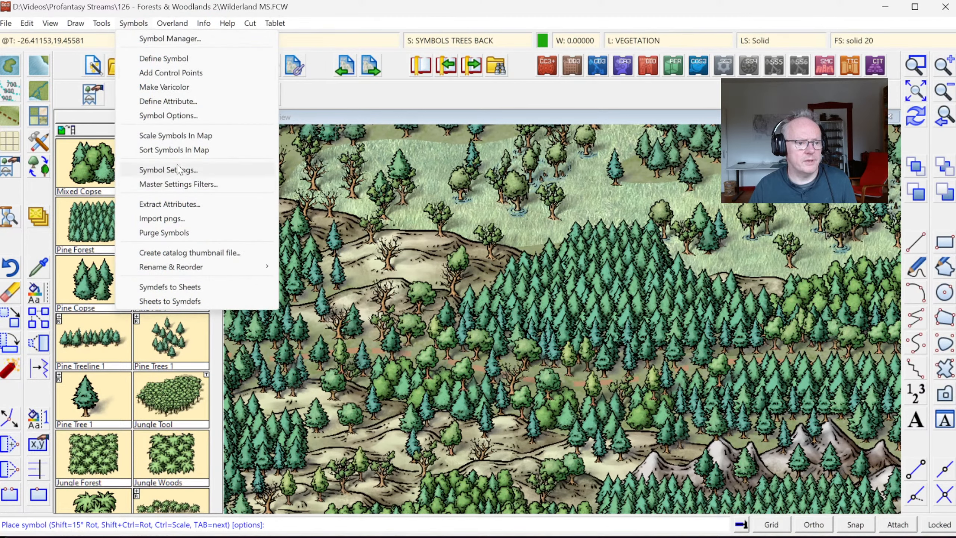
pyautogui.click(175, 151)
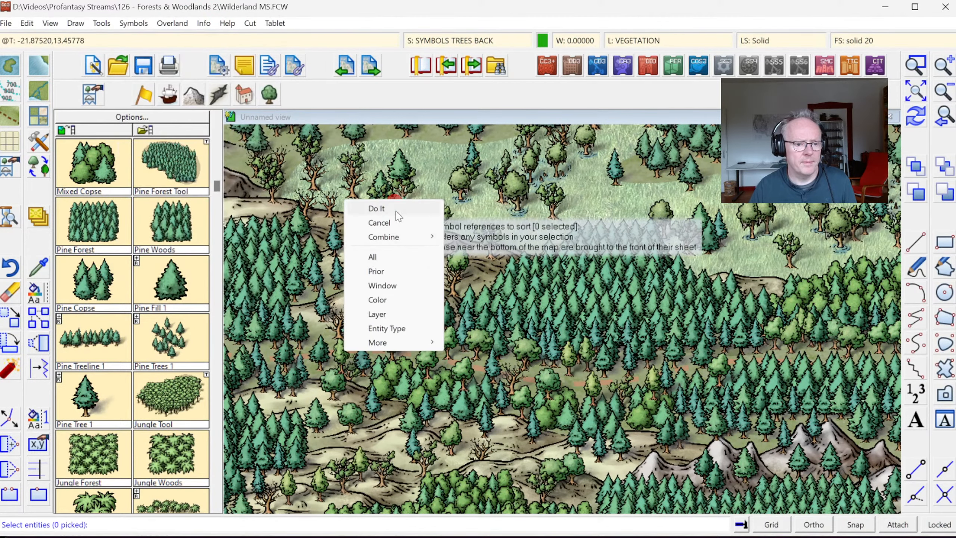
pyautogui.click(391, 257)
pyautogui.rightClick(515, 237)
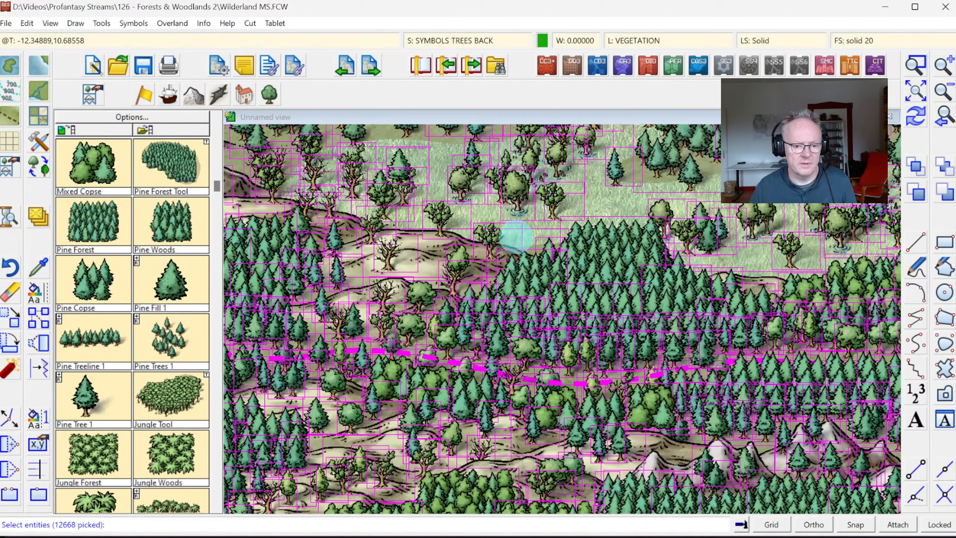
pyautogui.click(566, 215)
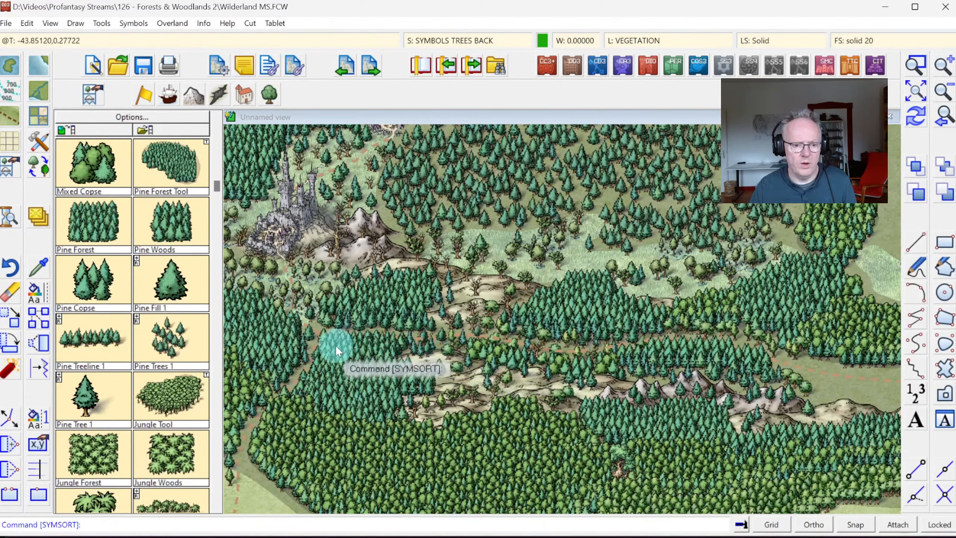
# Deactivate the sheet effects and hide the GM HEART layer
pyautogui.click(448, 44)
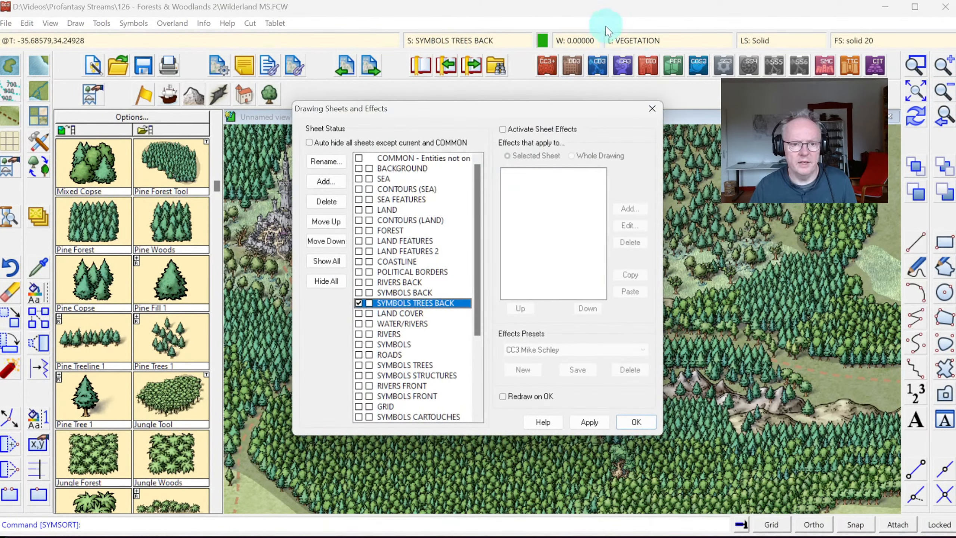
pyautogui.click(636, 41)
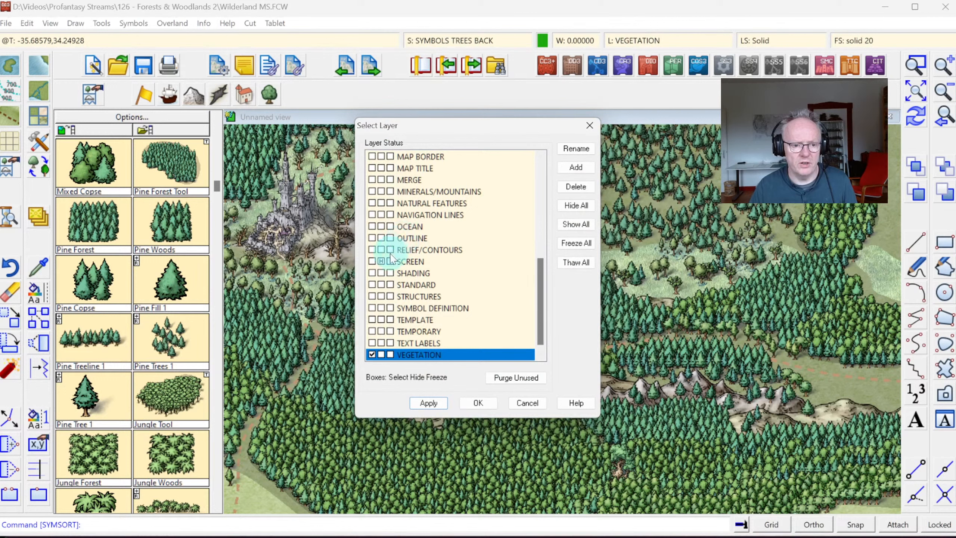
pyautogui.click(542, 181)
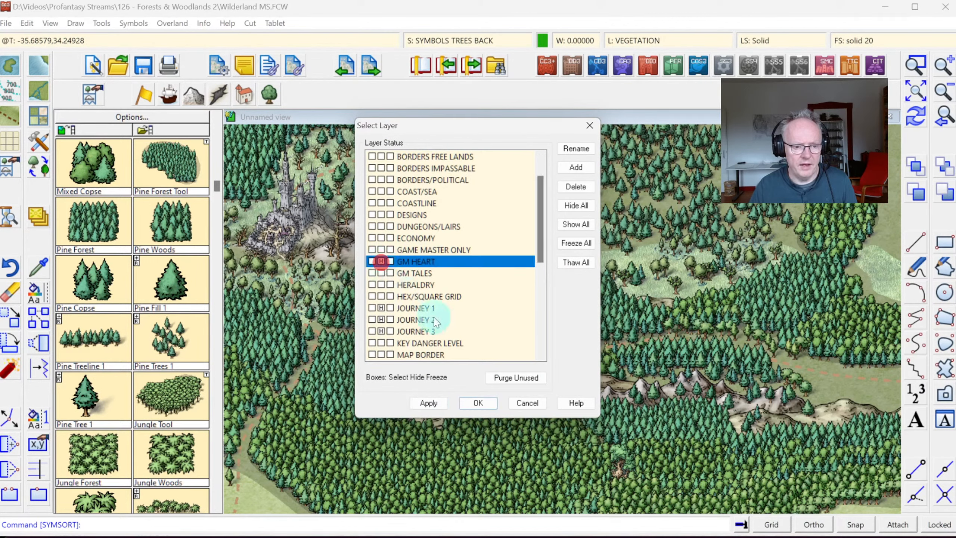
pyautogui.click(479, 403)
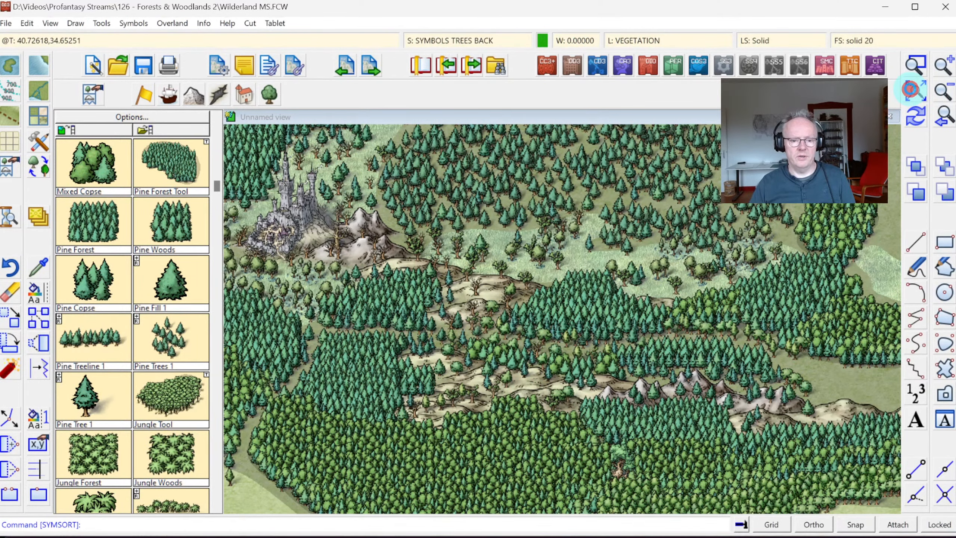
# Examine the whole map and the open land between southern Mirkwood's eastern edge and the tower hill
pyautogui.click(911, 90)
pyautogui.click(944, 125)
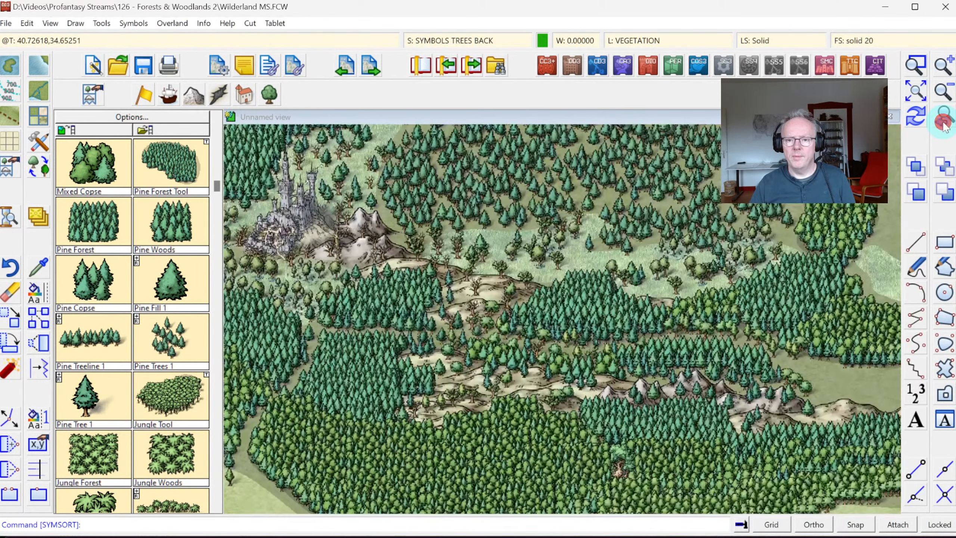
pyautogui.click(910, 63)
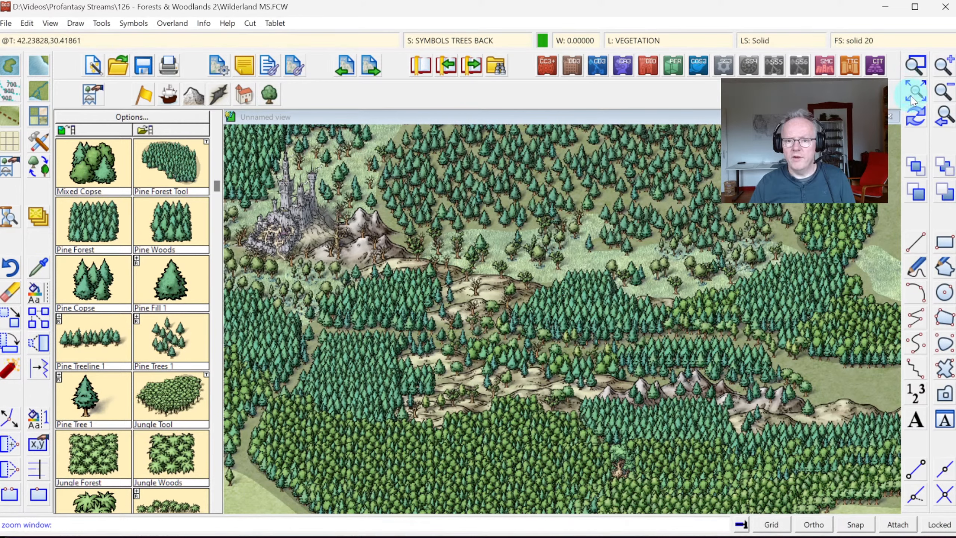
pyautogui.click(911, 92)
pyautogui.click(573, 373)
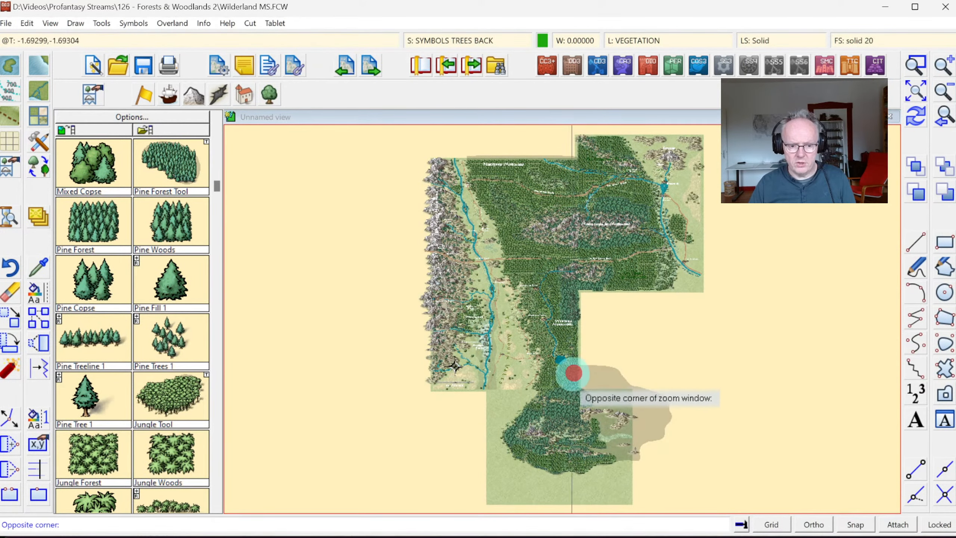
pyautogui.click(674, 468)
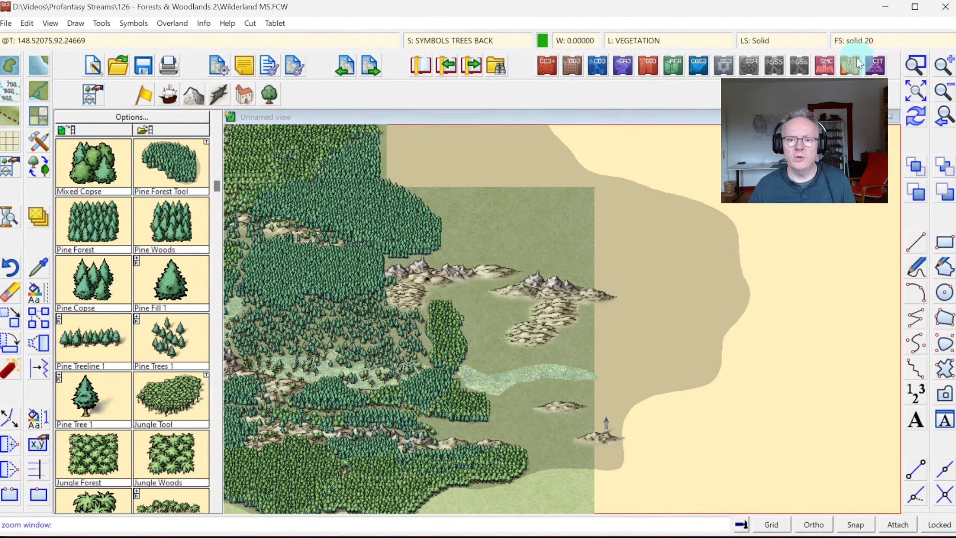
pyautogui.click(403, 328)
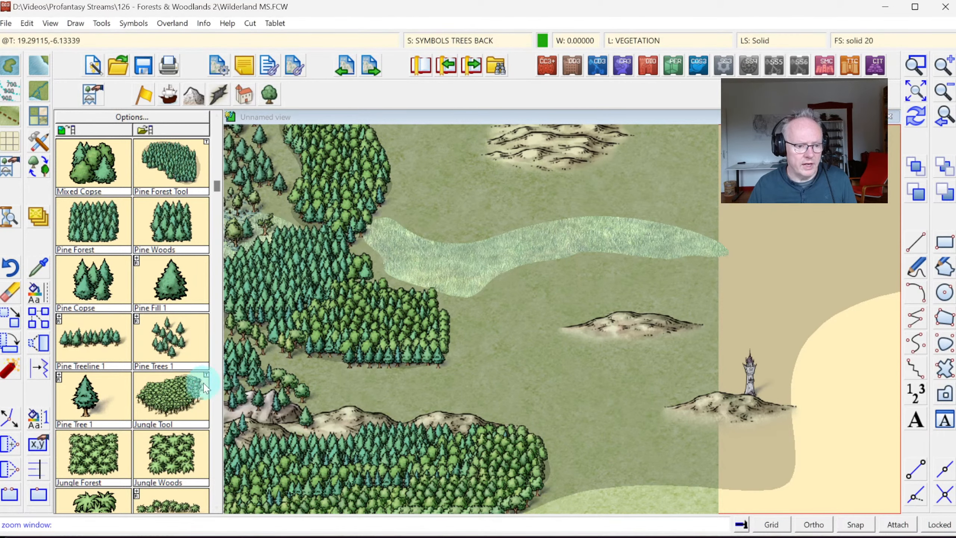
# Show the hidden GM HEART layer again and activate the sheet effects
pyautogui.click(639, 38)
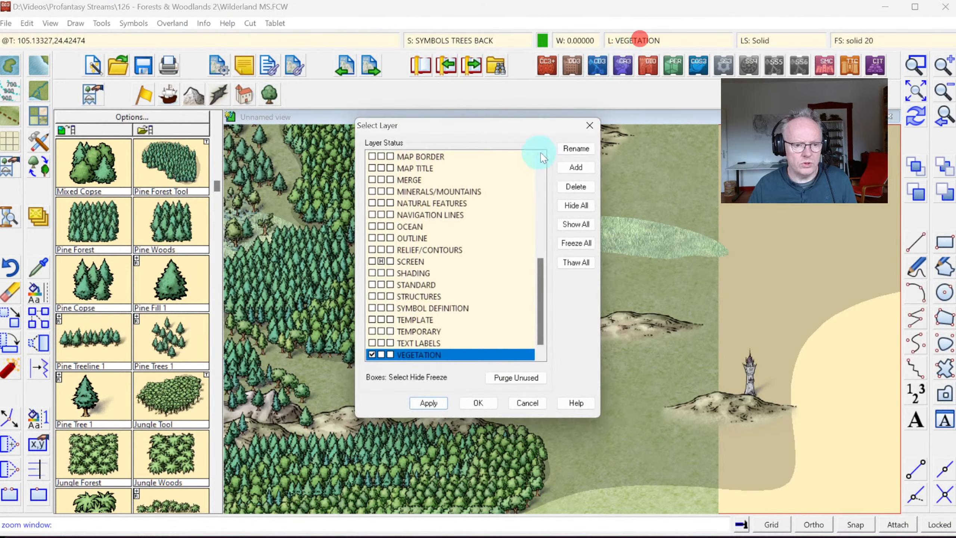
pyautogui.click(539, 169)
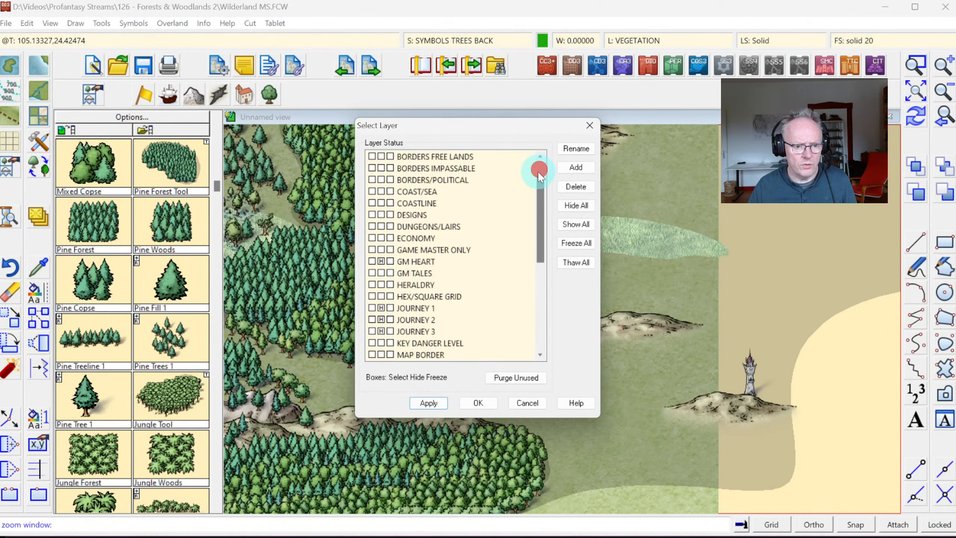
pyautogui.click(381, 261)
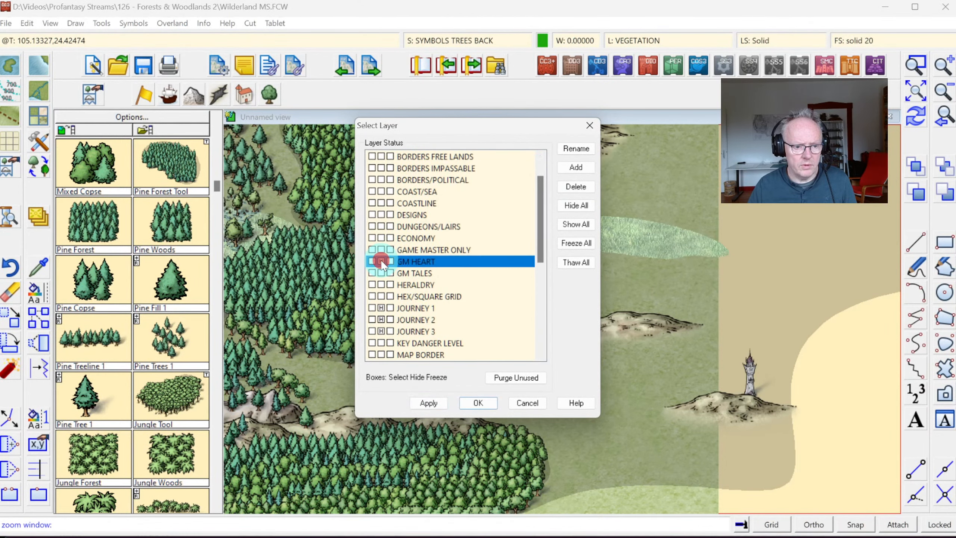
pyautogui.click(478, 402)
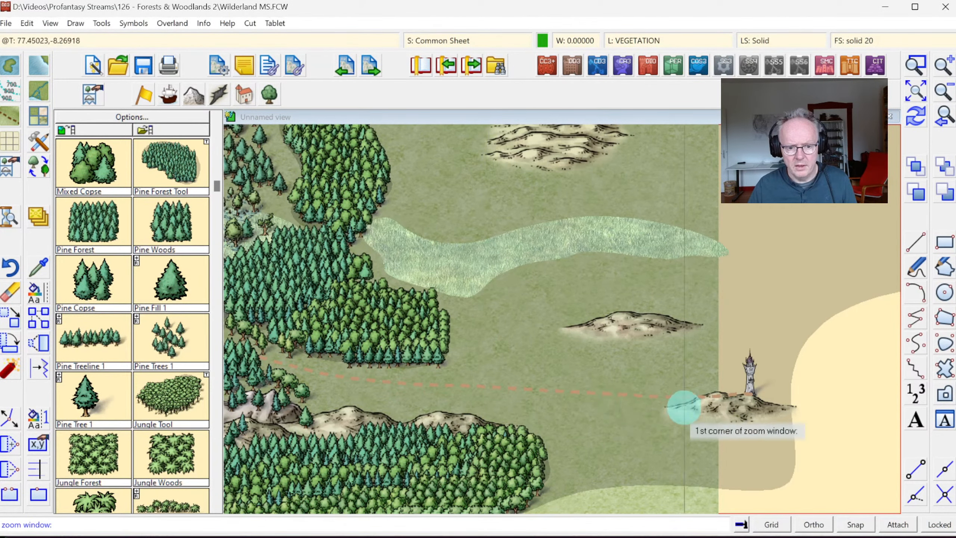
pyautogui.click(450, 40)
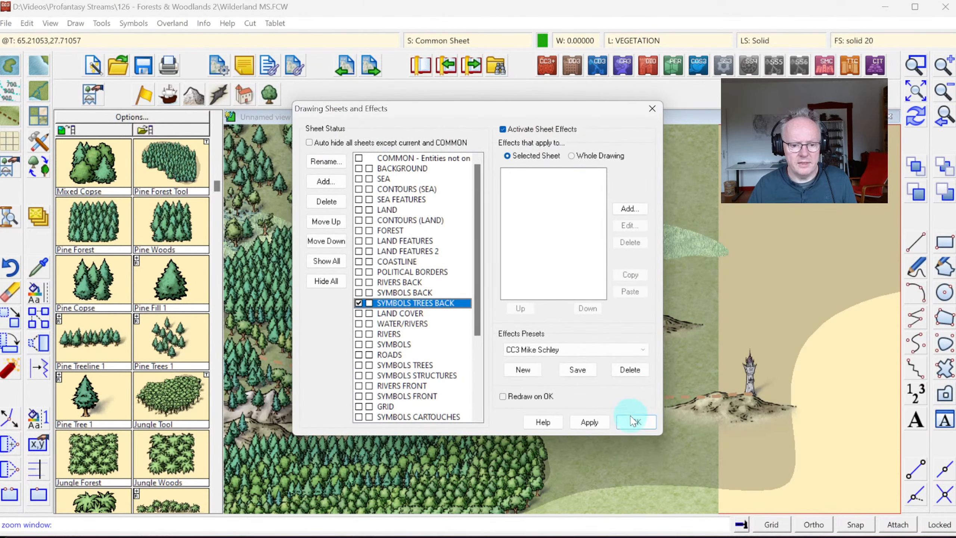
pyautogui.click(634, 420)
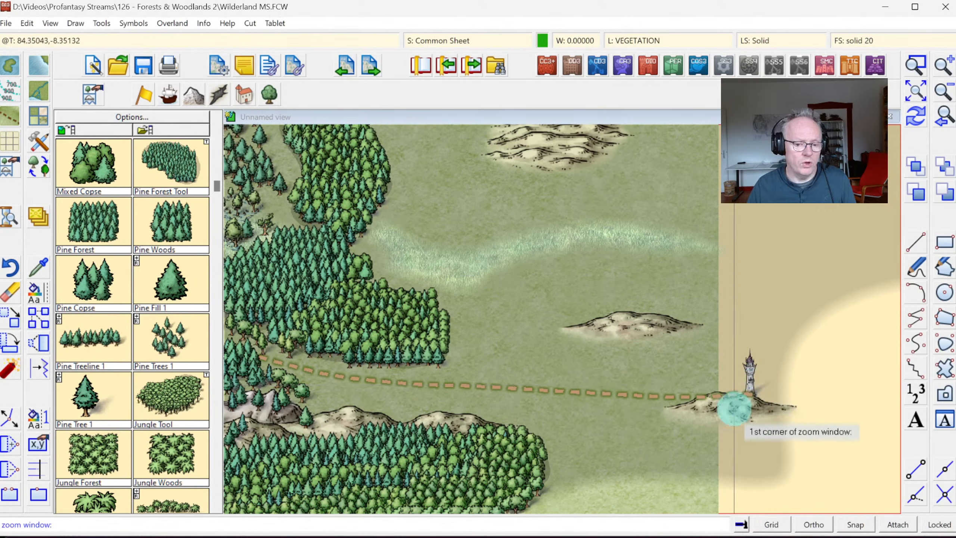
# Move the tower symbol on the eastern hill to the SYMBOLS STRUCTURES sheet
pyautogui.rightClick(45, 223)
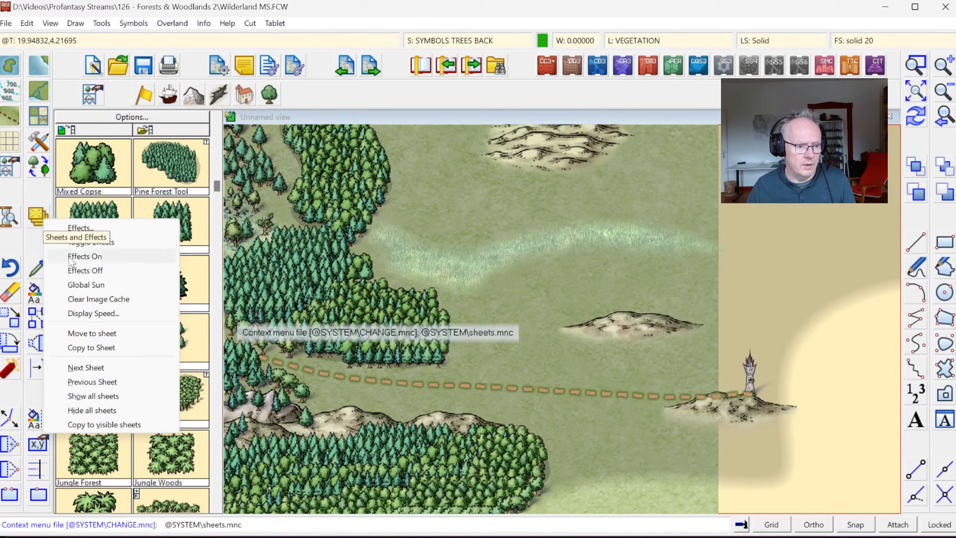
pyautogui.click(81, 333)
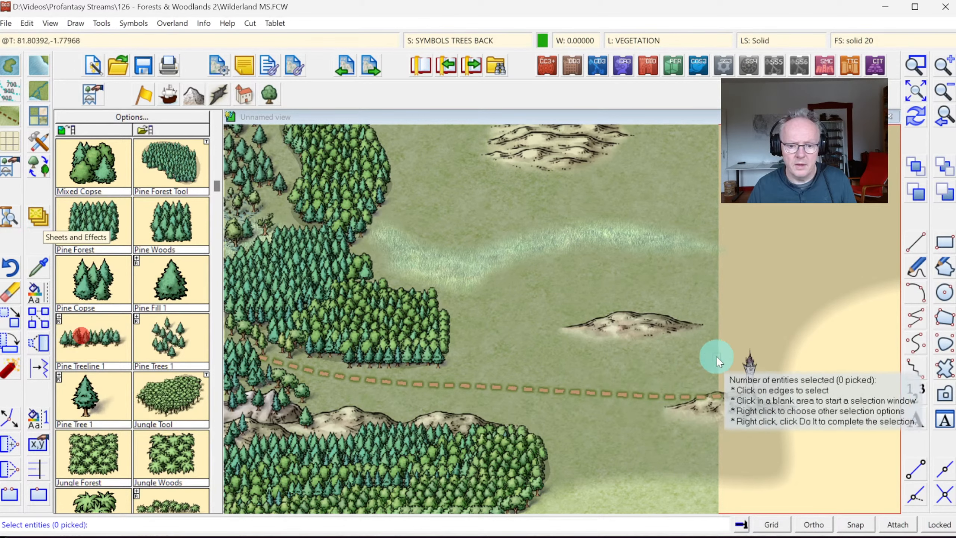
pyautogui.click(753, 362)
pyautogui.press('d')
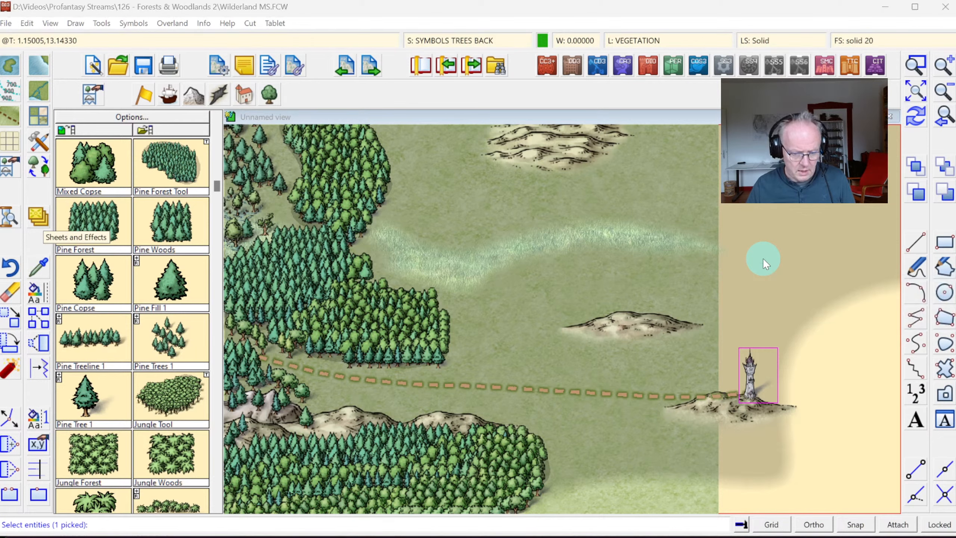
pyautogui.moveTo(545, 235); pyautogui.dragTo(569, 312)
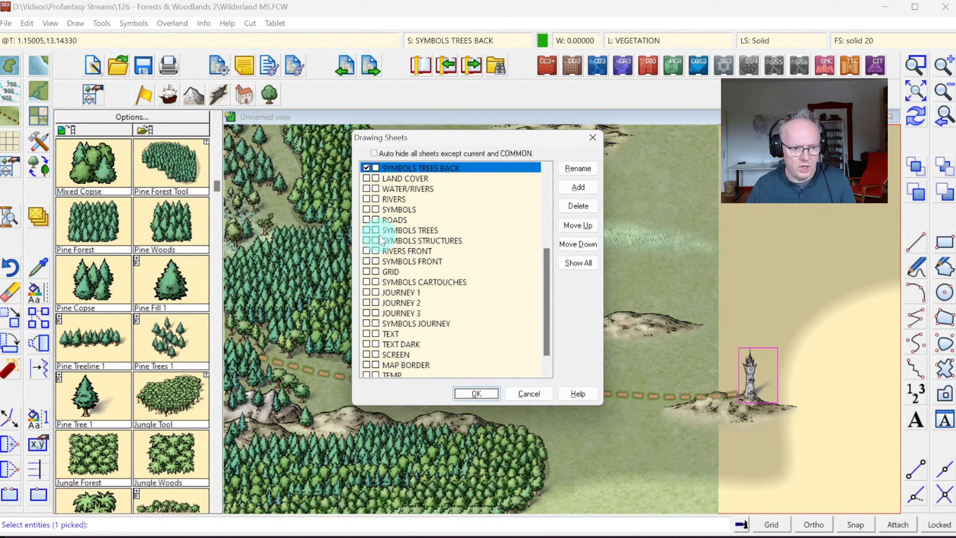
pyautogui.click(364, 241)
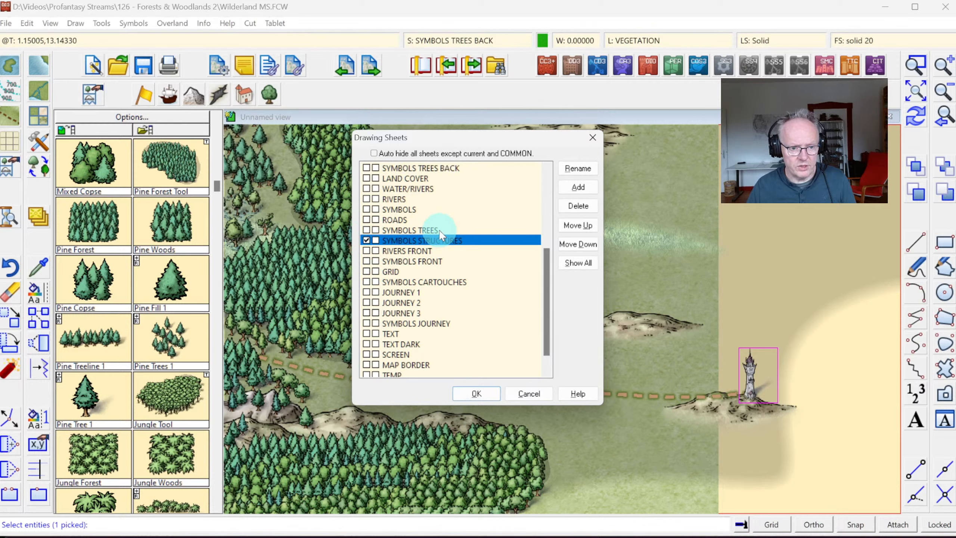
pyautogui.click(484, 398)
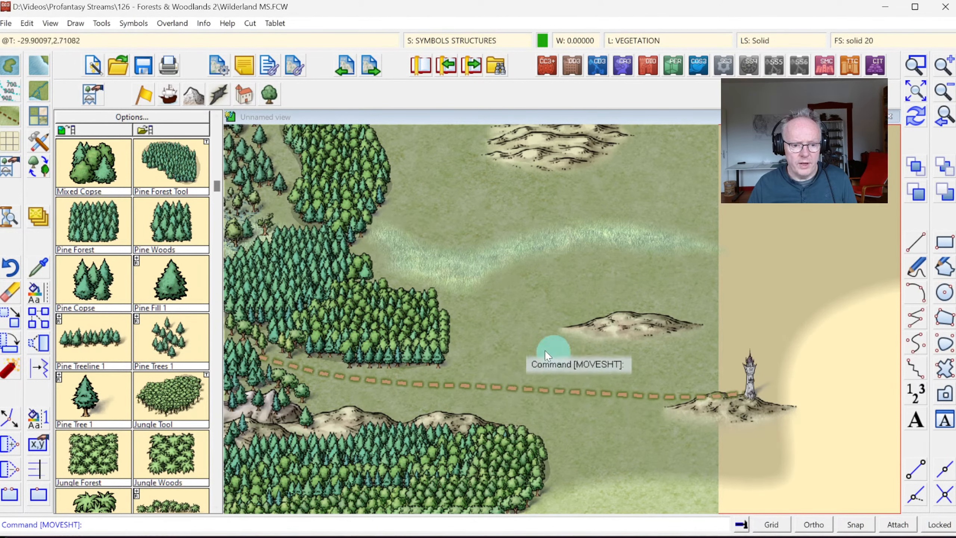
# Draw a forked Marsh Background area between the forest's eastern edge and the small hill north of the dashed road
pyautogui.click(218, 410)
pyautogui.click(218, 410)
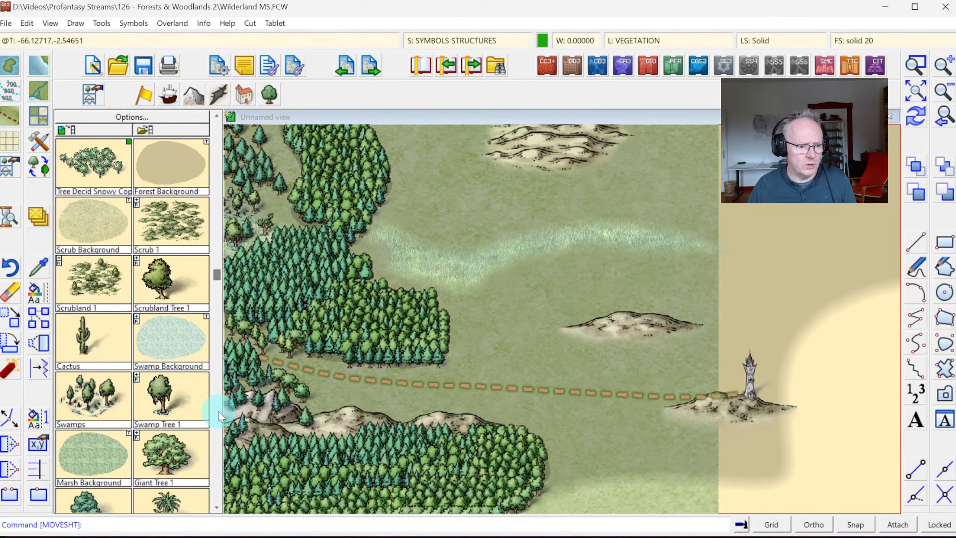
pyautogui.click(78, 445)
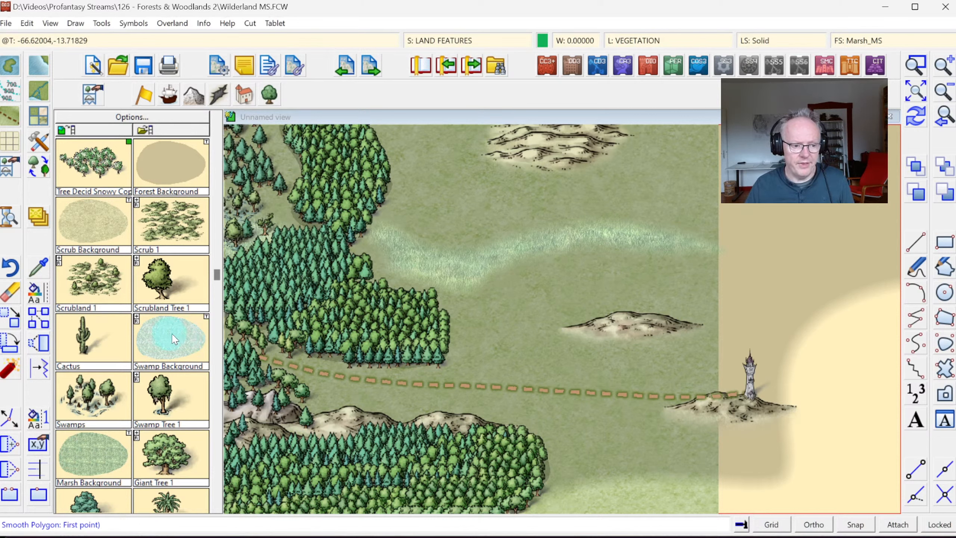
pyautogui.click(541, 302)
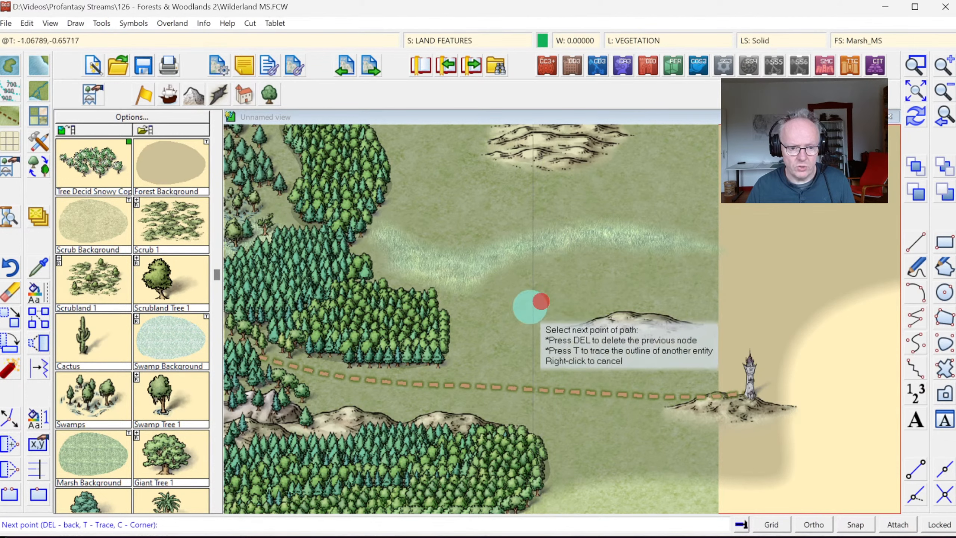
pyautogui.click(478, 324)
pyautogui.click(467, 339)
pyautogui.click(483, 364)
pyautogui.click(533, 365)
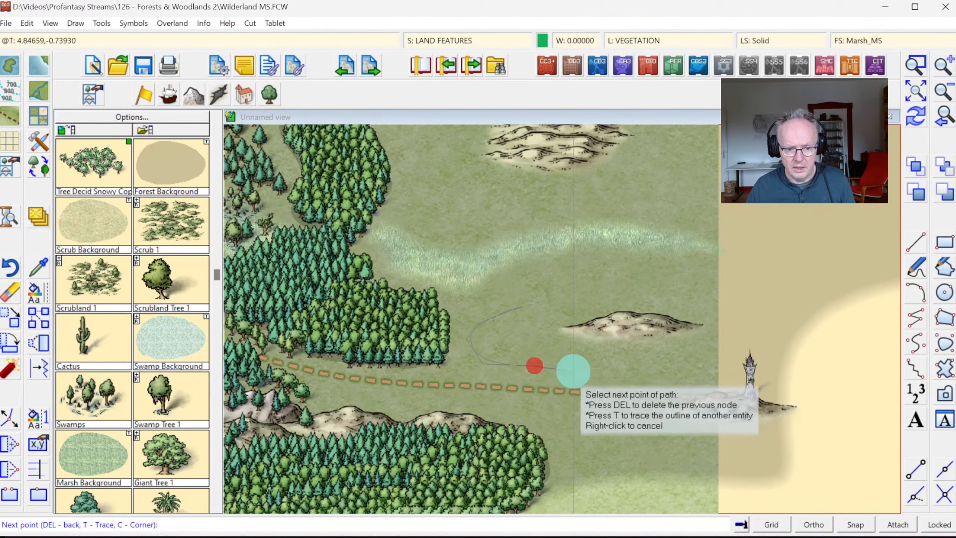
pyautogui.click(575, 371)
pyautogui.click(596, 362)
pyautogui.click(570, 344)
pyautogui.click(541, 335)
pyautogui.click(566, 312)
pyautogui.click(565, 303)
pyautogui.click(546, 296)
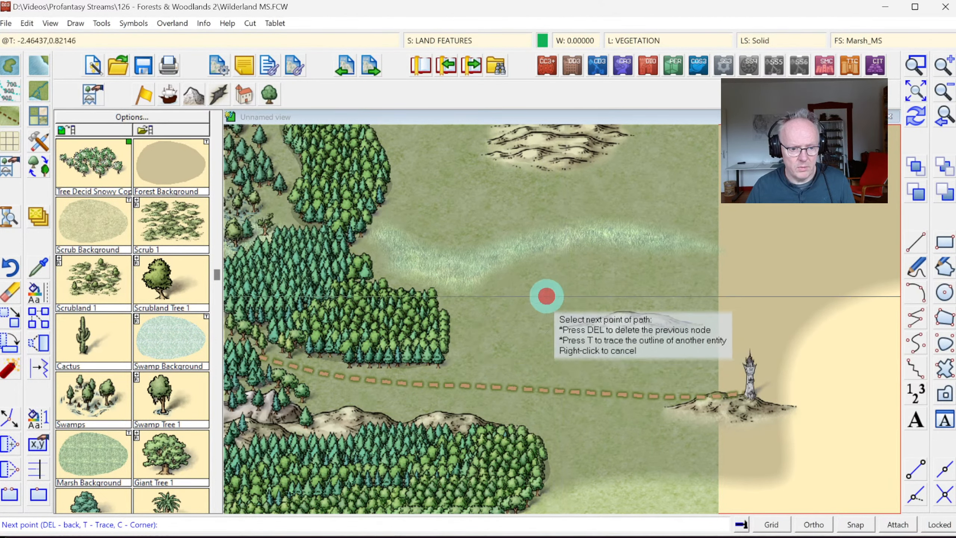
pyautogui.rightClick(546, 296)
# Draw a second Marsh Background area east of the northern hills, extending across the land's eastern edge
pyautogui.click(635, 150)
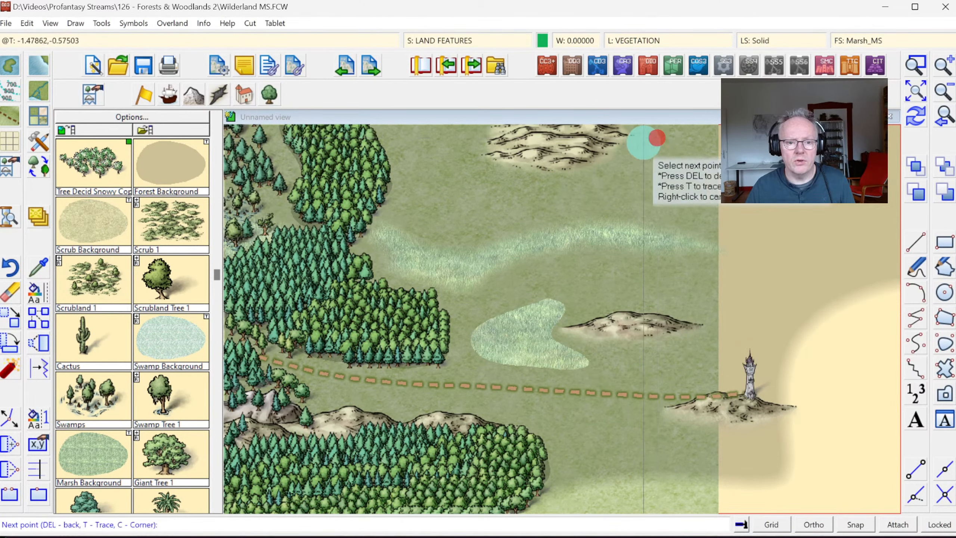
pyautogui.click(618, 173)
pyautogui.click(674, 185)
pyautogui.click(708, 196)
pyautogui.click(772, 169)
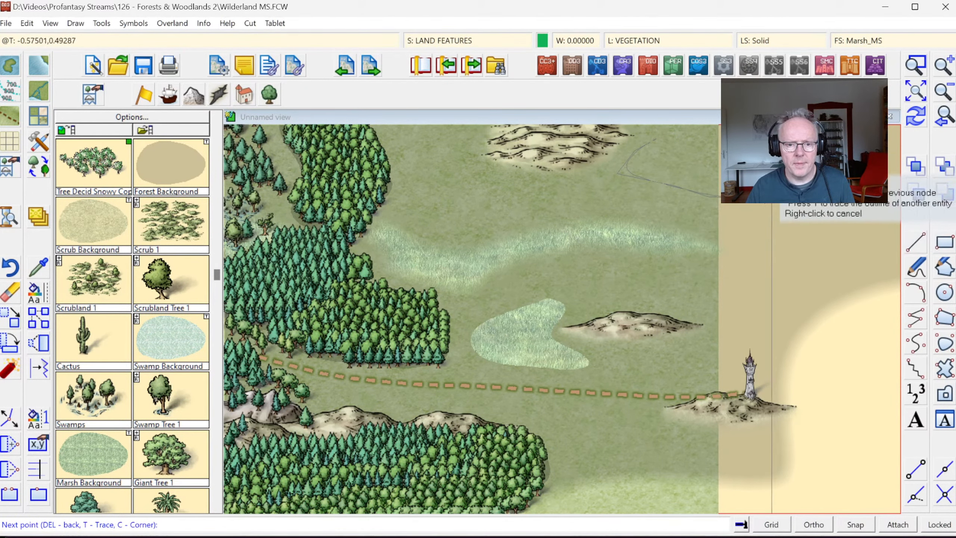
pyautogui.click(731, 139)
pyautogui.click(685, 134)
pyautogui.rightClick(685, 134)
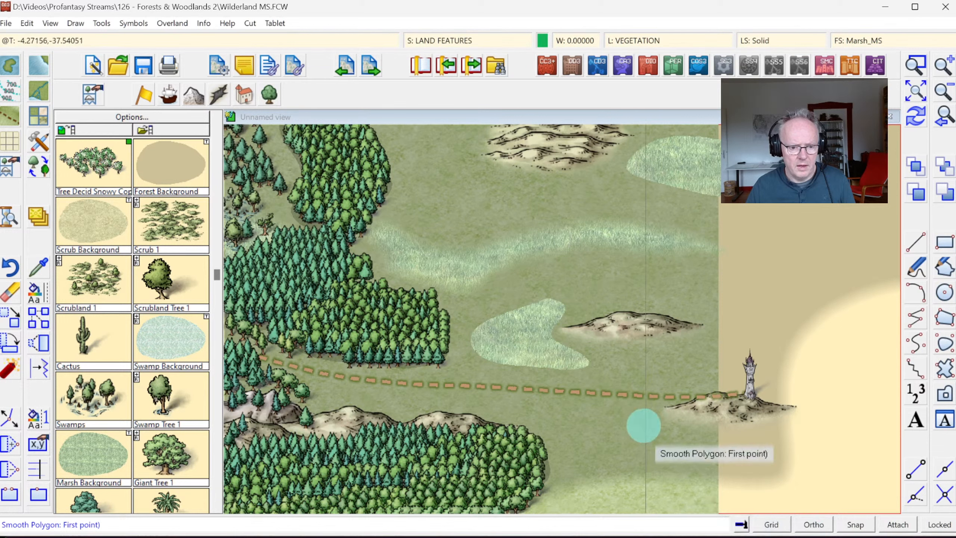
# Draw a small Marsh Background area south of the dashed road near the tower hill, and redraw the map
pyautogui.click(617, 419)
pyautogui.click(552, 434)
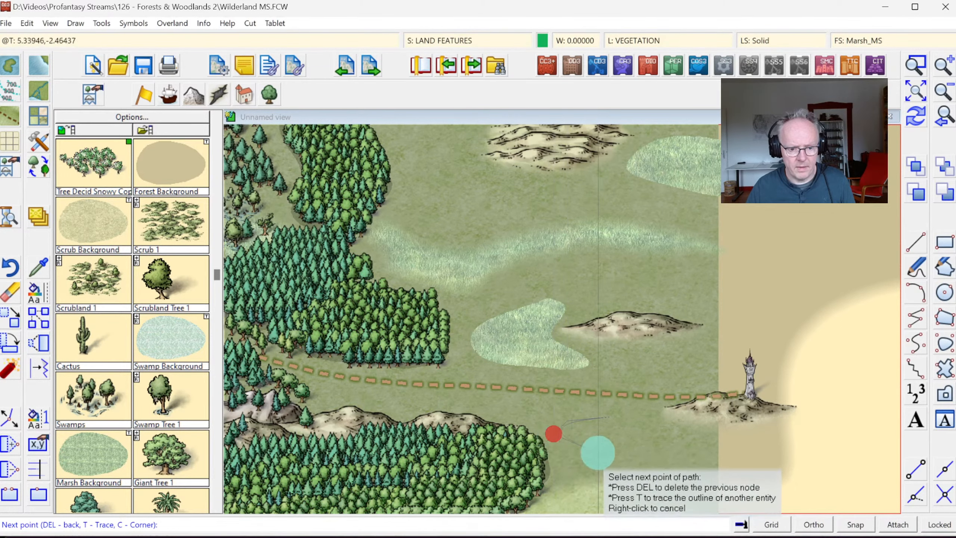
pyautogui.click(658, 465)
pyautogui.click(635, 409)
pyautogui.rightClick(635, 409)
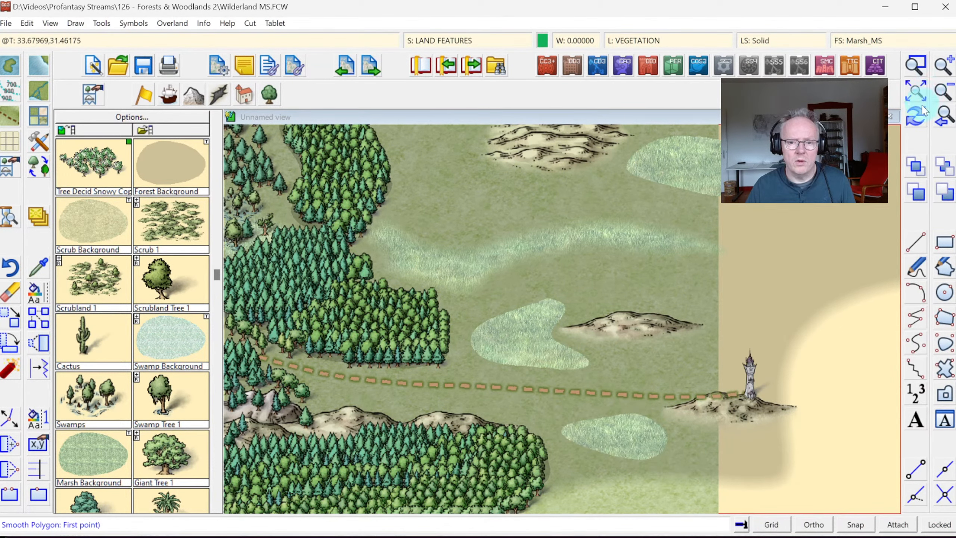
pyautogui.click(918, 123)
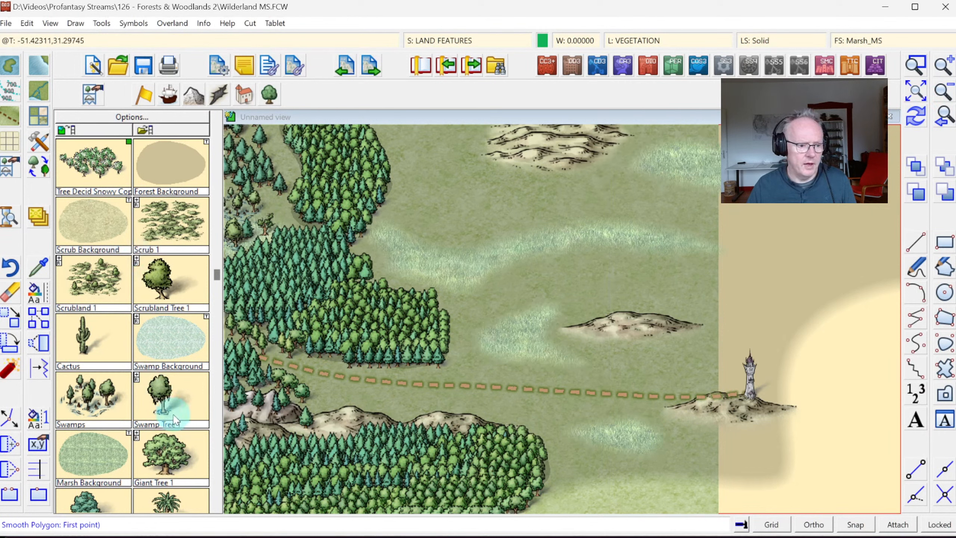
# Place five Swamps symbols: two on the long marsh strip and one on each of the three smaller marshes
pyautogui.click(88, 400)
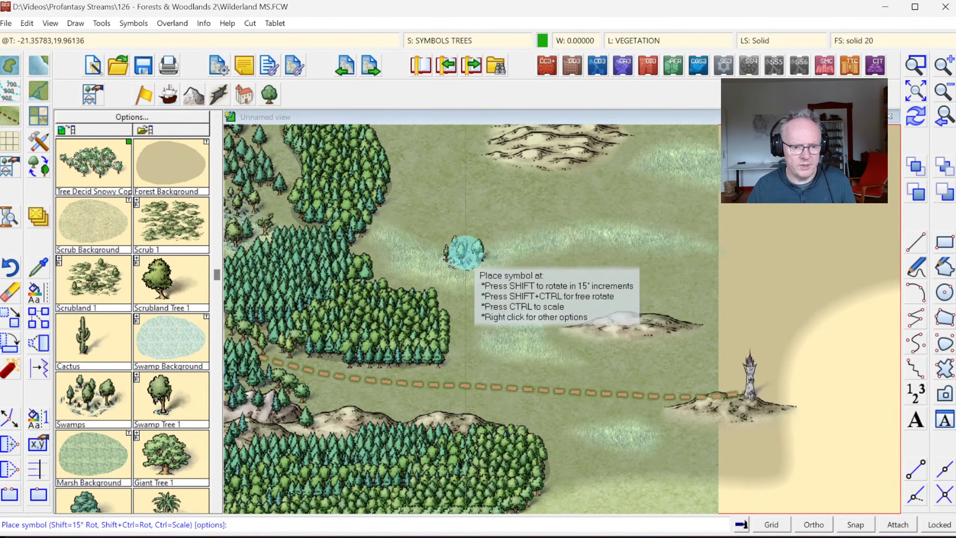
pyautogui.click(437, 257)
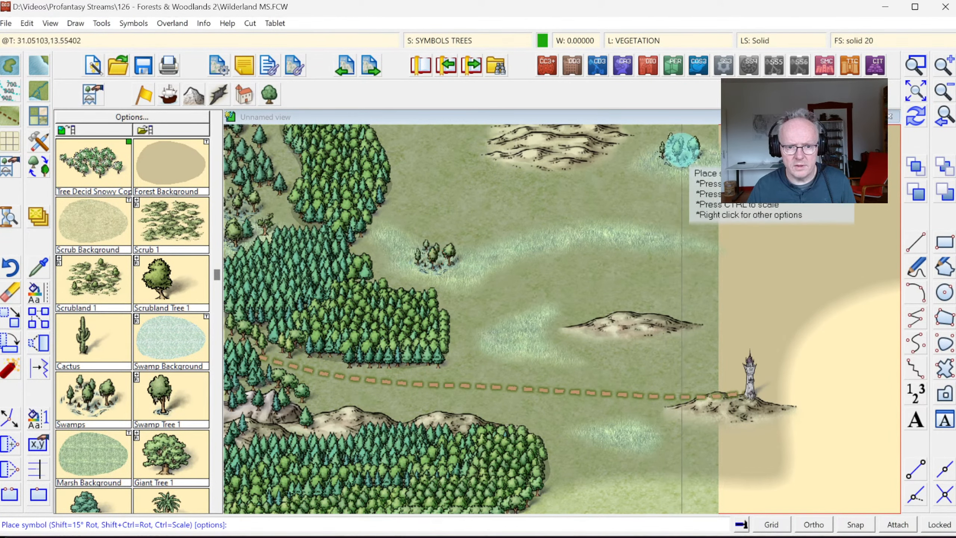
pyautogui.click(679, 148)
pyautogui.click(659, 226)
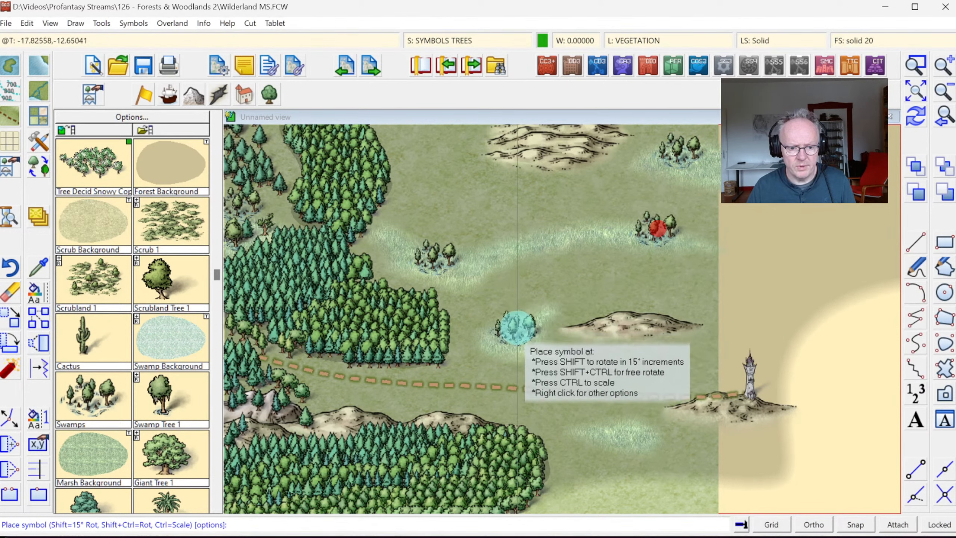
pyautogui.click(514, 327)
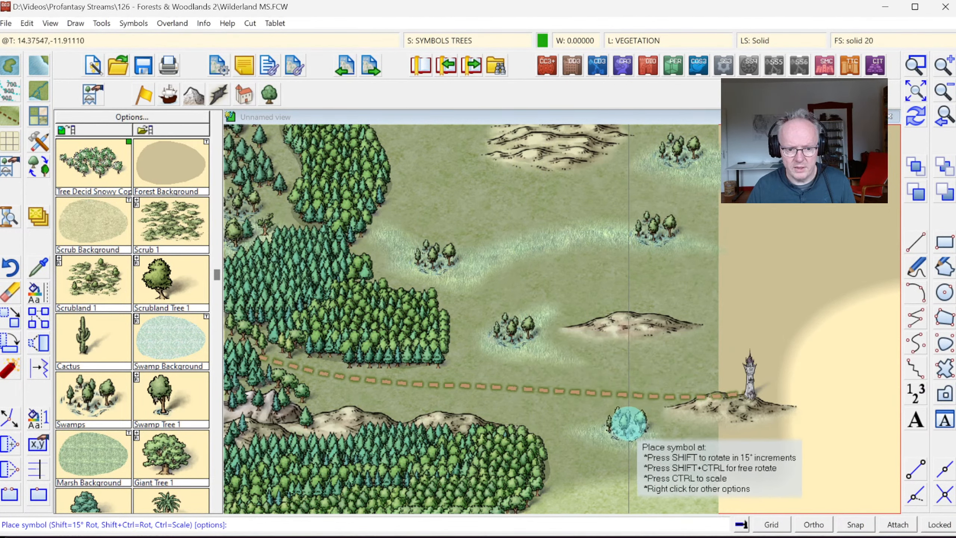
pyautogui.click(627, 424)
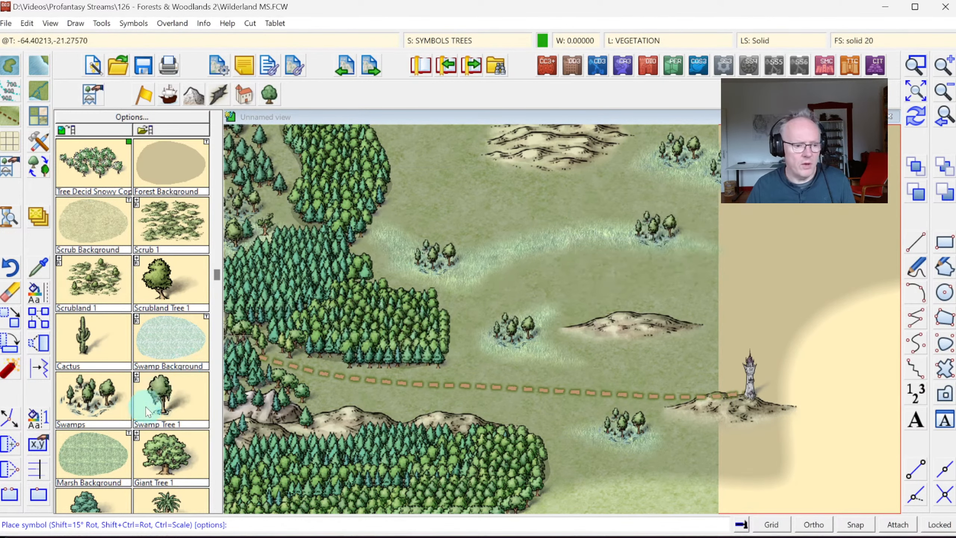
# Place five Swamp Tree 1 symbols along the long marsh strip, beside its two swamp clusters
pyautogui.click(163, 406)
pyautogui.click(401, 237)
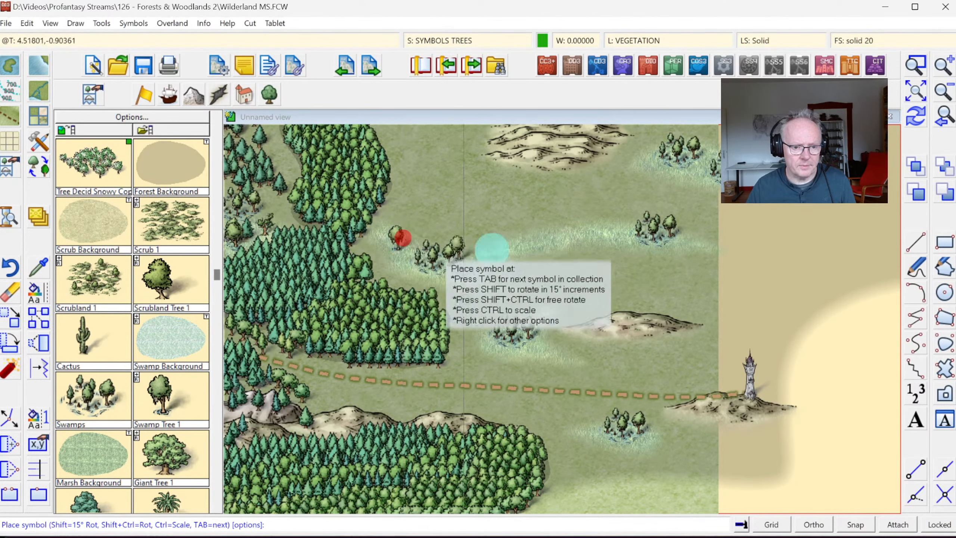
pyautogui.click(597, 230)
pyautogui.click(622, 227)
pyautogui.click(510, 238)
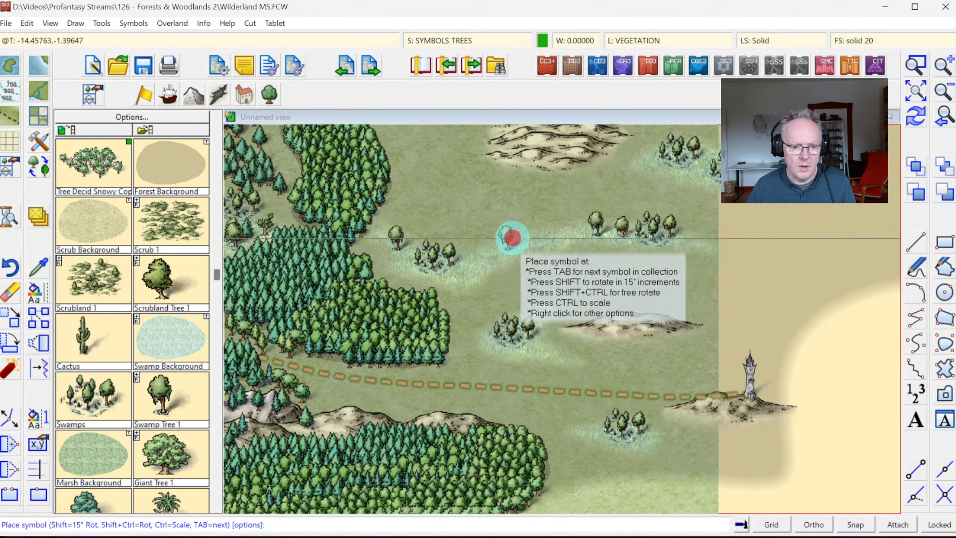
pyautogui.click(482, 252)
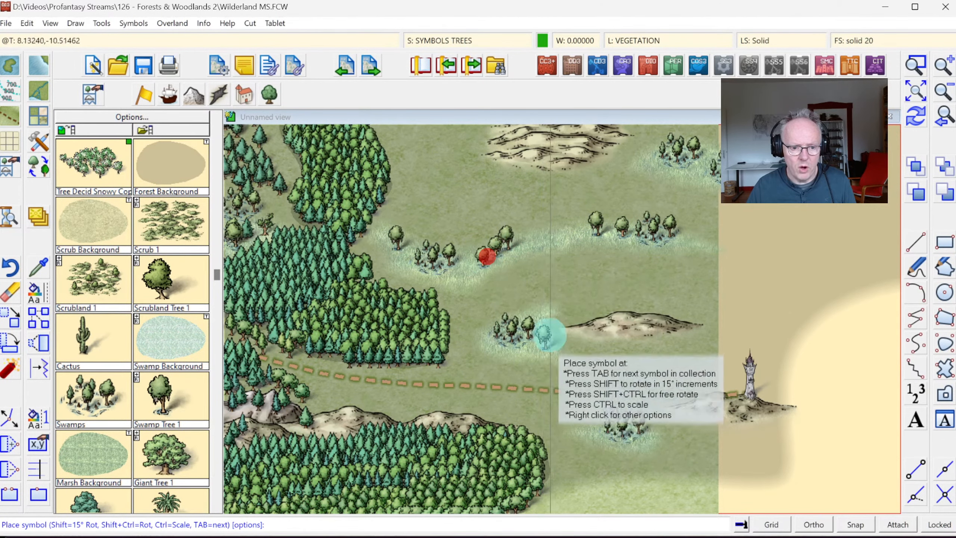
# Add Swamp Tree 1 symbols around the three smaller marshes and one at the long strip's eastern end
pyautogui.click(542, 304)
pyautogui.click(544, 341)
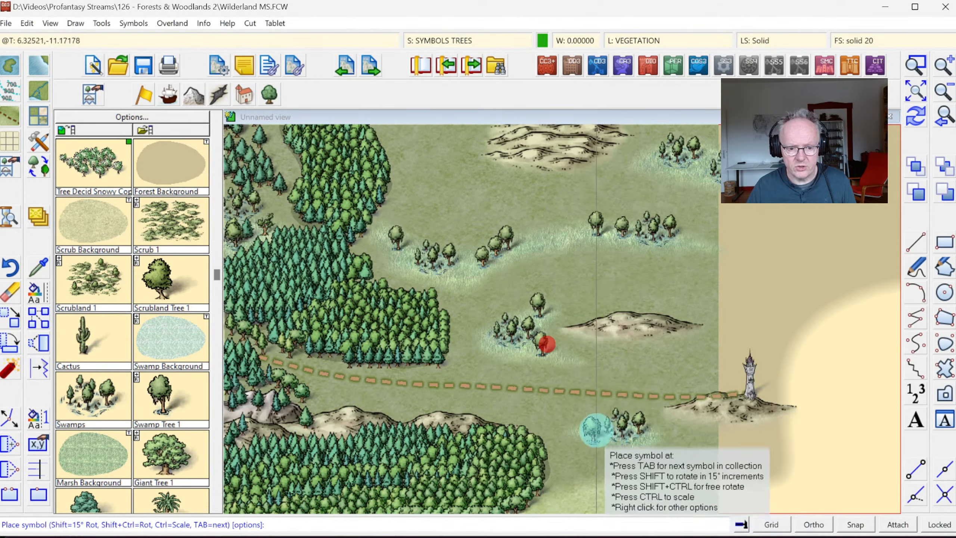
pyautogui.click(593, 424)
pyautogui.click(640, 437)
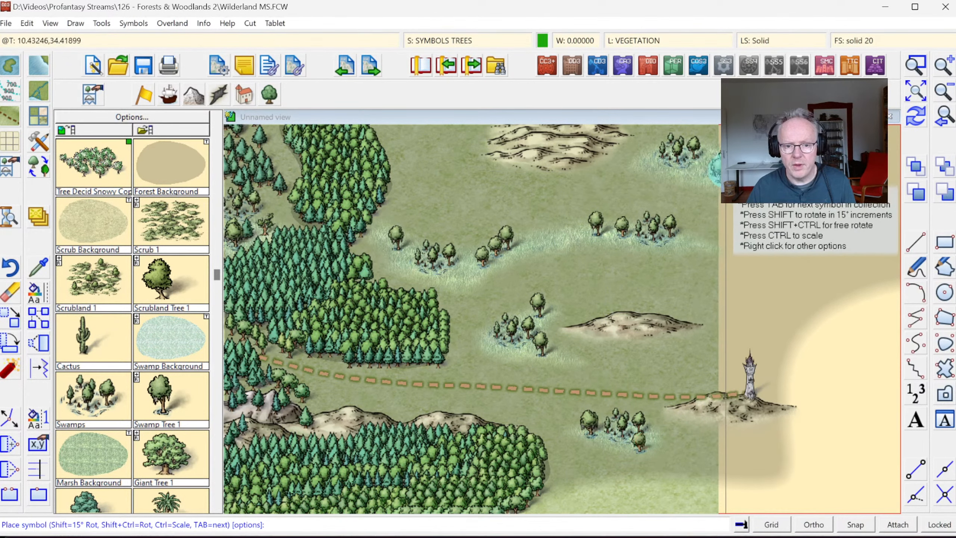
pyautogui.click(653, 154)
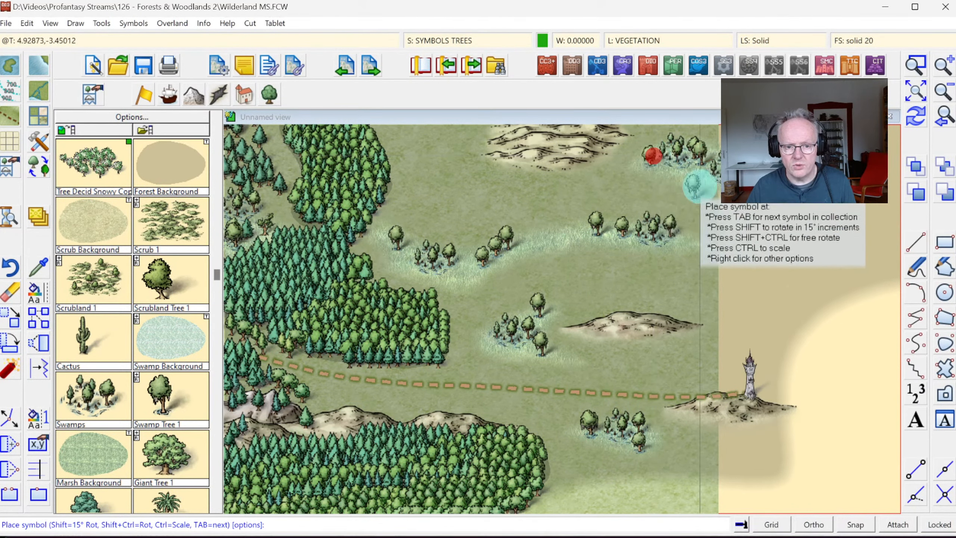
pyautogui.click(693, 232)
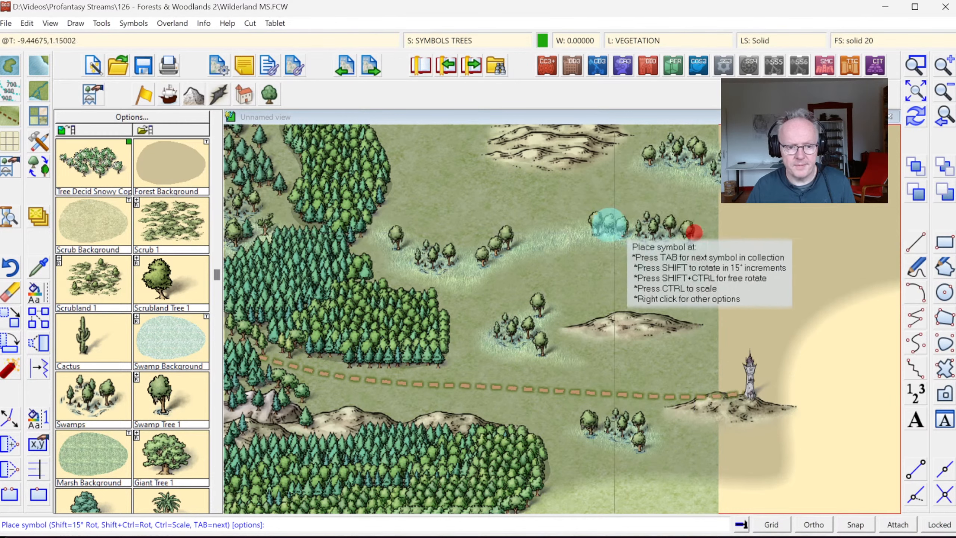
# Place one more Swamp Tree 1 symbol in the gap near the middle of the long marsh strip
pyautogui.click(550, 227)
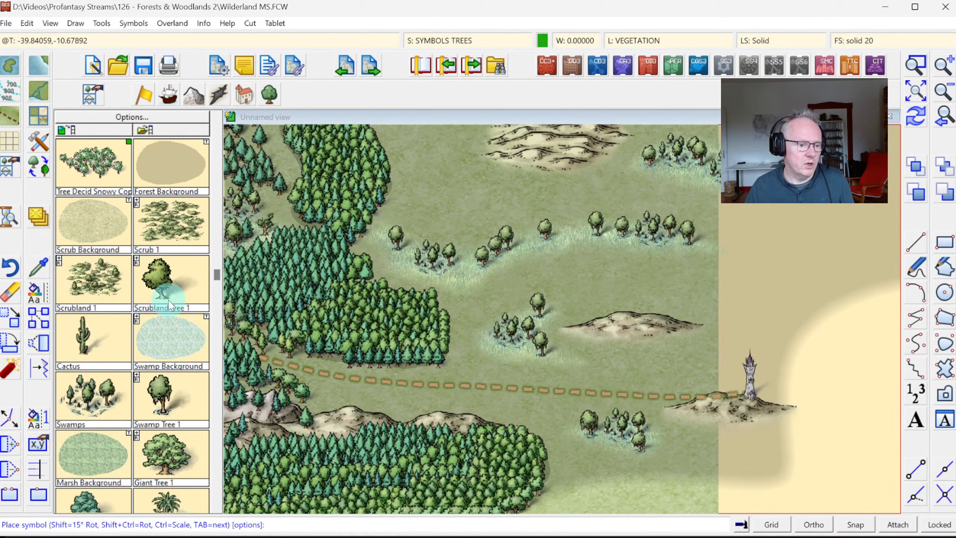
pyautogui.click(217, 140)
pyautogui.click(217, 139)
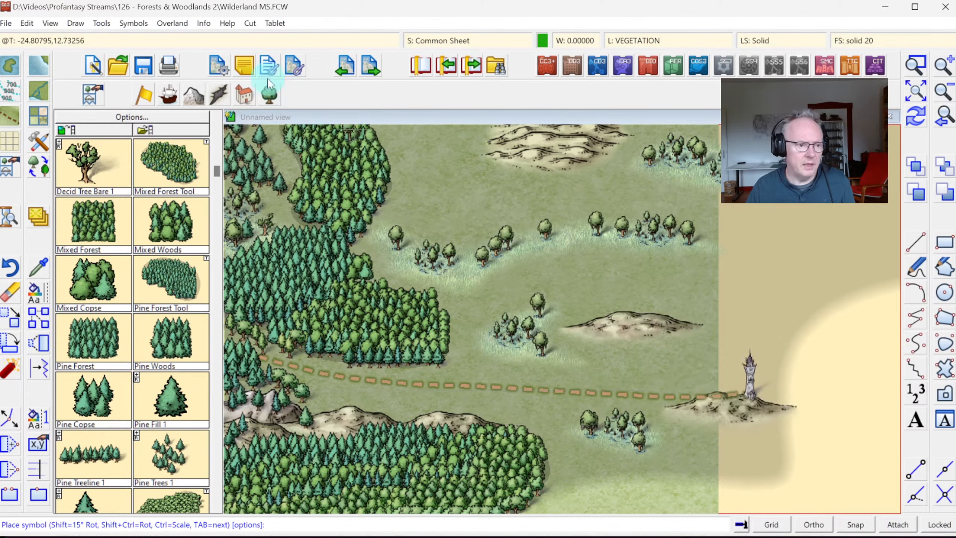
# Place a Hills 1 symbol directly north of the tower hill, overlapping its neighbouring hills
pyautogui.click(196, 99)
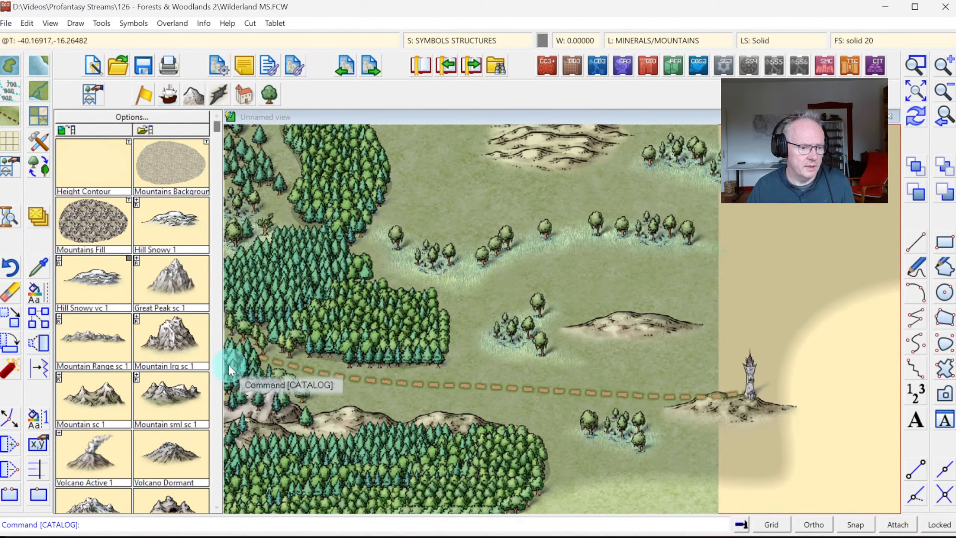
pyautogui.click(216, 450)
pyautogui.click(216, 450)
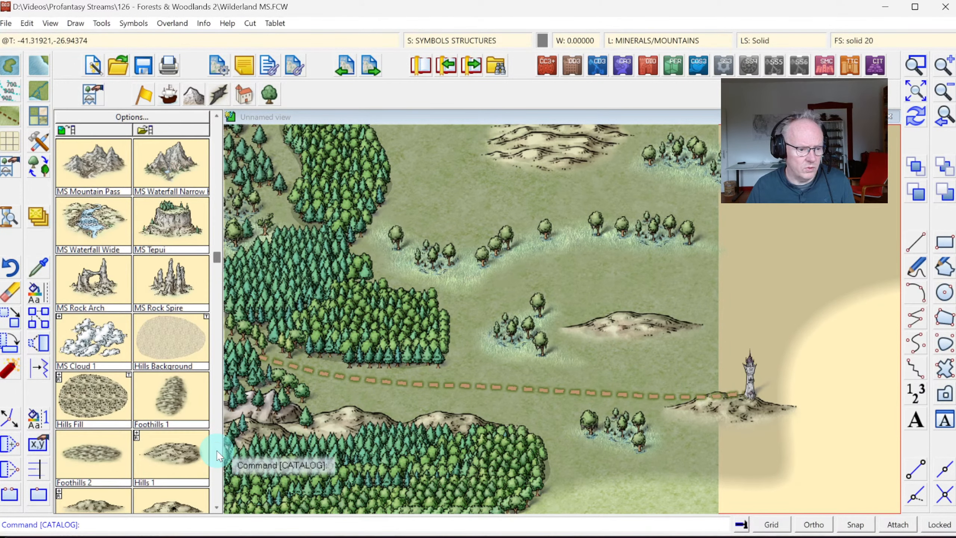
pyautogui.click(184, 466)
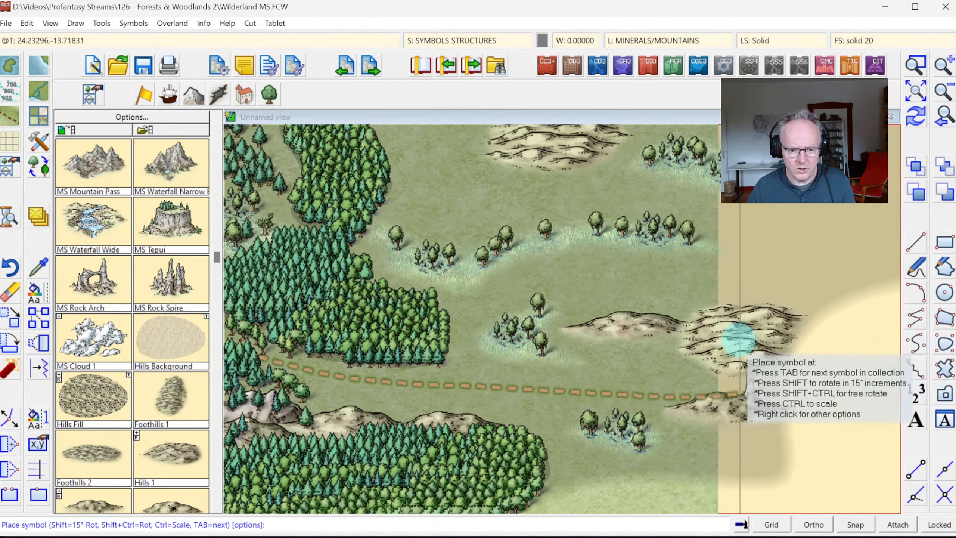
pyautogui.click(715, 359)
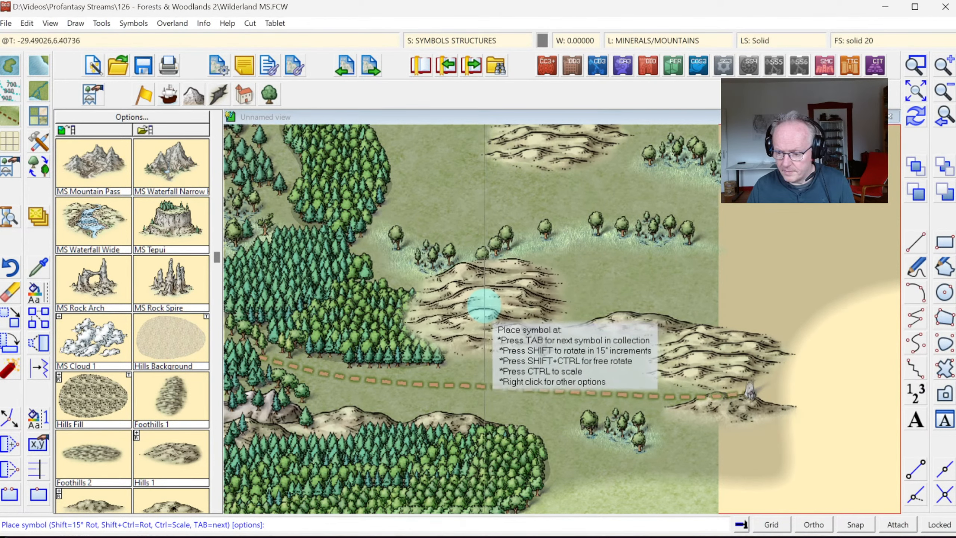
pyautogui.press('Escape')
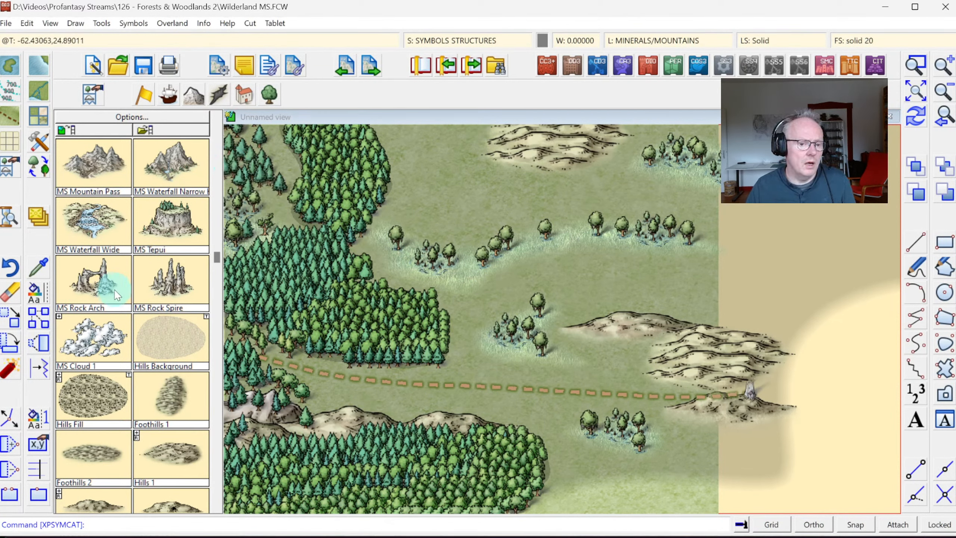
# Bring up the vegetation symbols and sort all symbols in the map so southern ones overlap those behind them
pyautogui.click(275, 97)
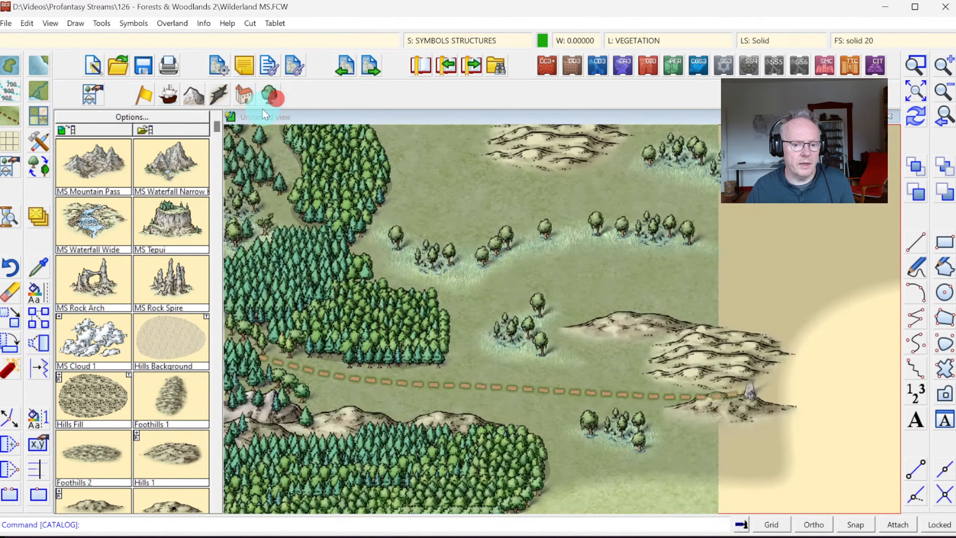
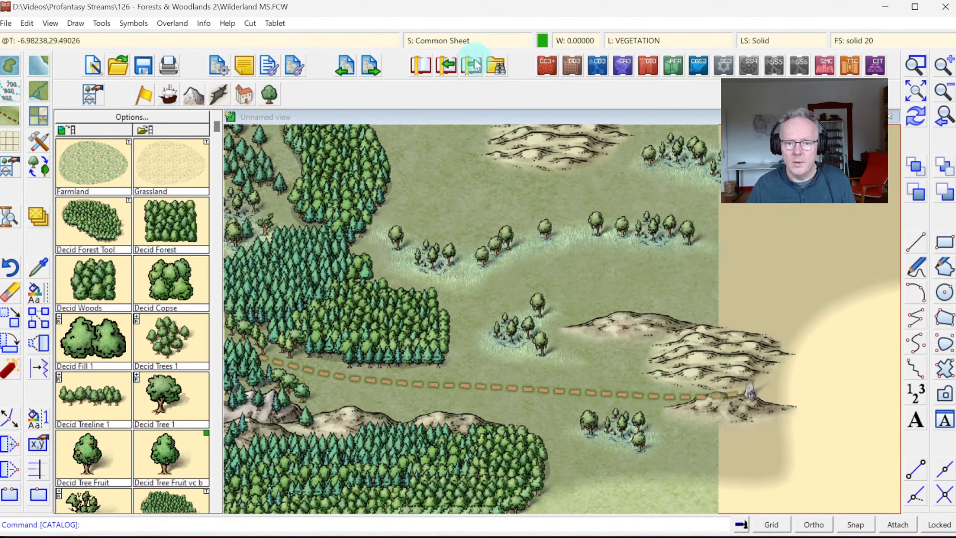
pyautogui.click(133, 24)
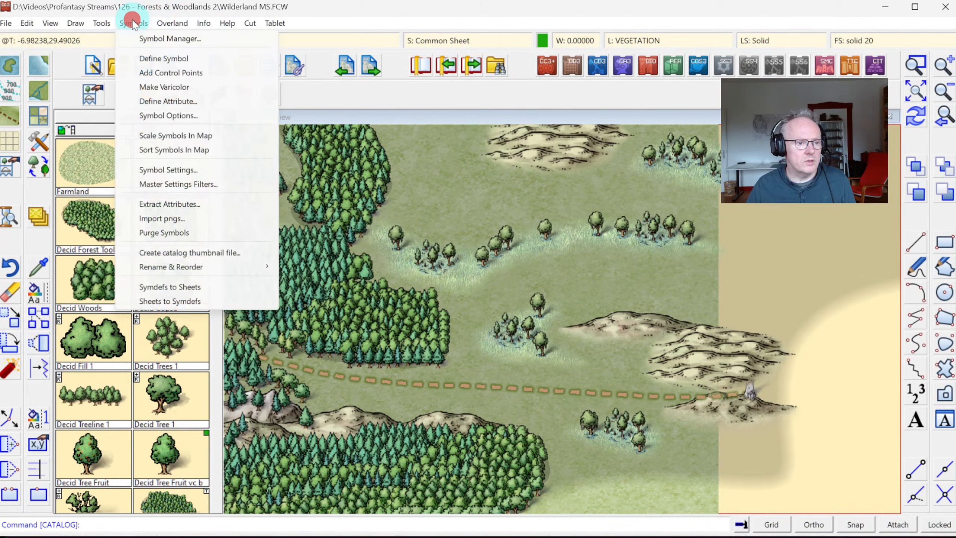
pyautogui.click(182, 150)
pyautogui.rightClick(421, 199)
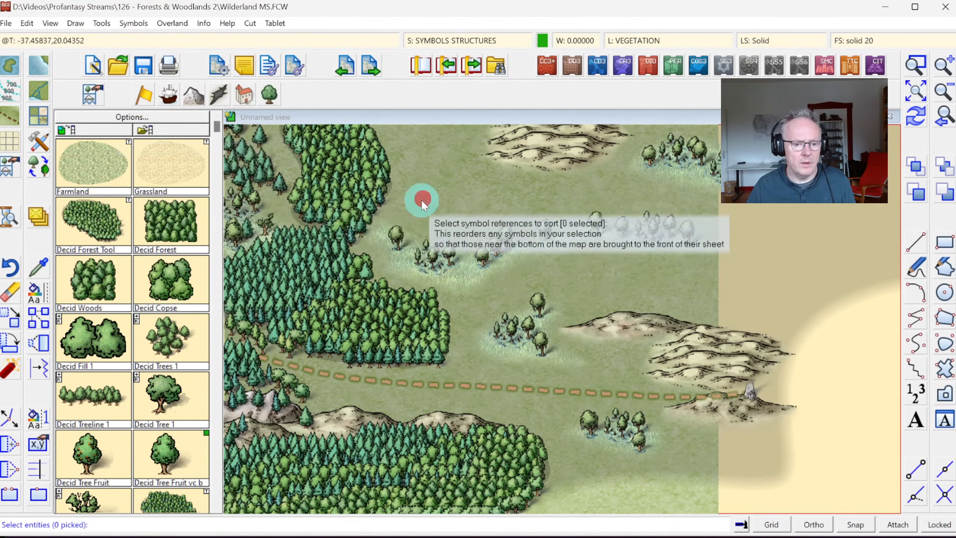
pyautogui.click(409, 249)
pyautogui.rightClick(471, 216)
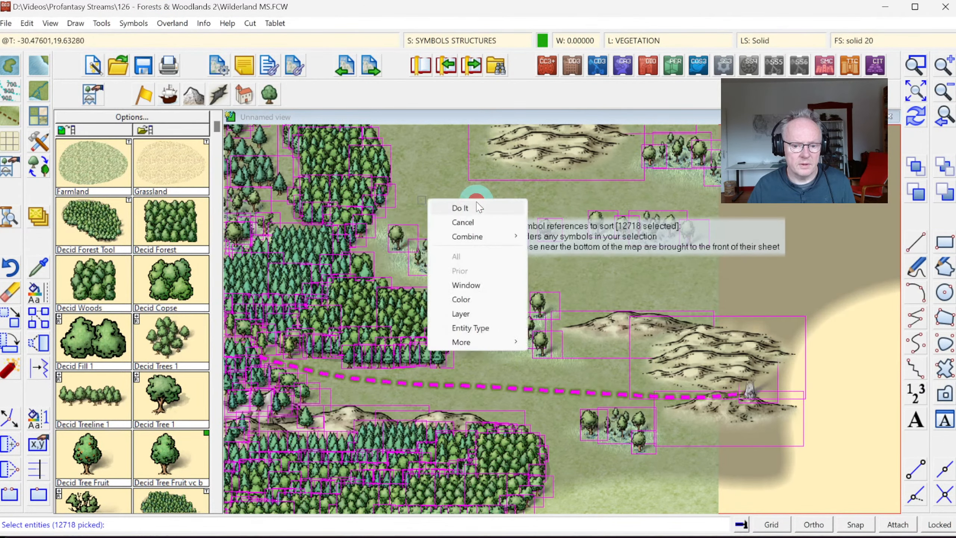
pyautogui.click(476, 202)
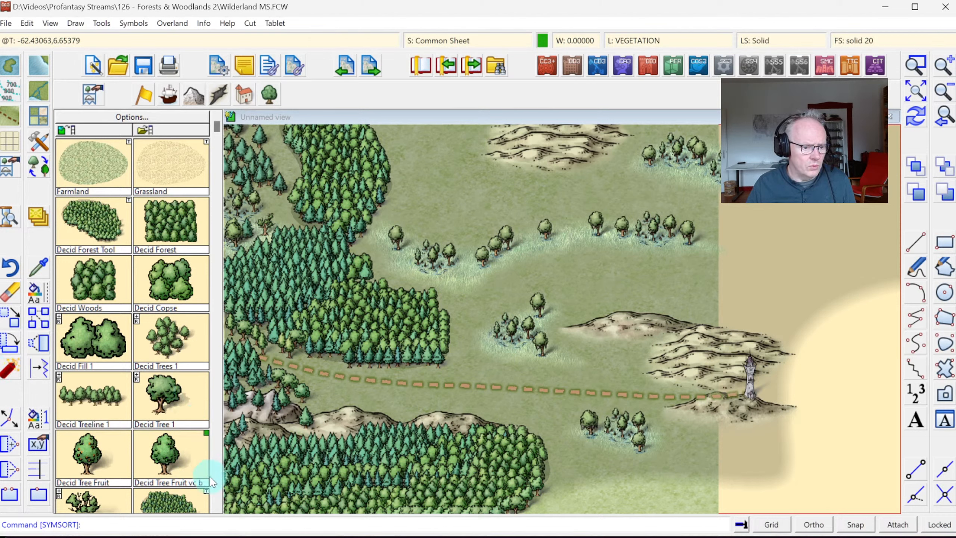
# Place five Decid Tree Bare 1 symbols around the tower: two on the new hills and three on the tower hill
pyautogui.click(214, 505)
pyautogui.click(214, 504)
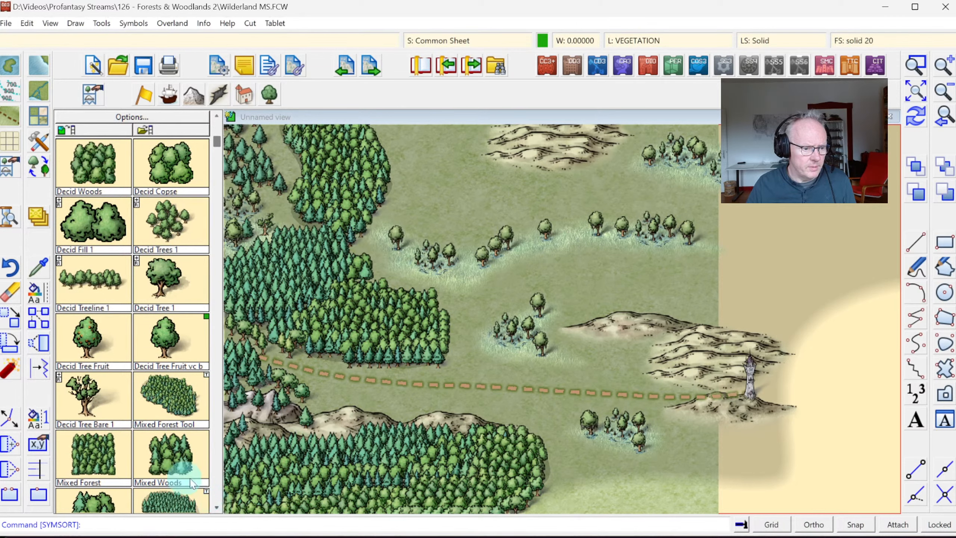
pyautogui.click(87, 396)
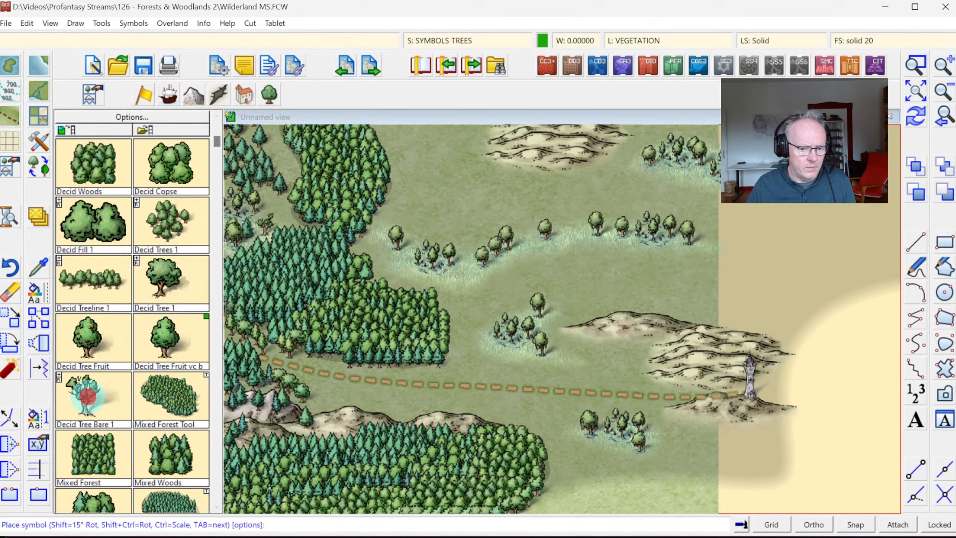
pyautogui.click(724, 370)
pyautogui.click(698, 369)
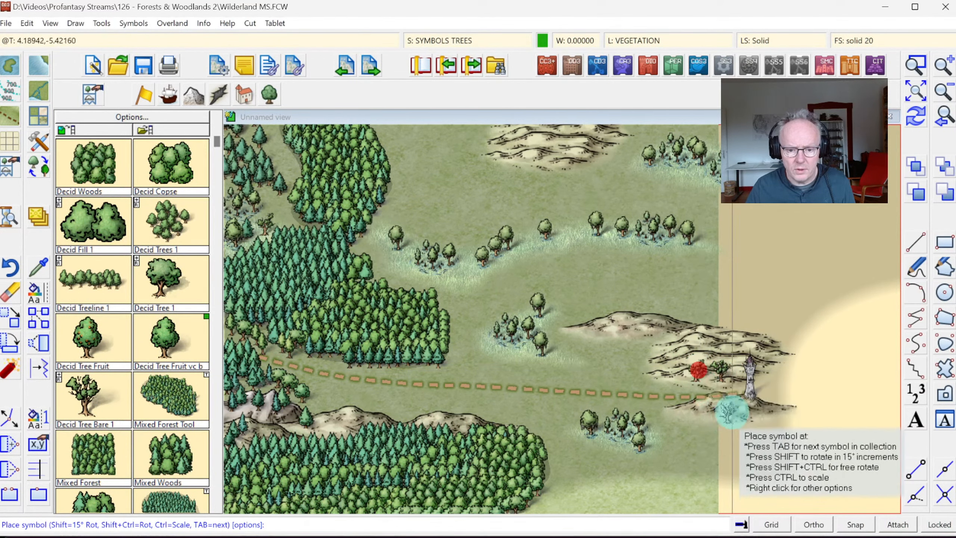
pyautogui.click(738, 393)
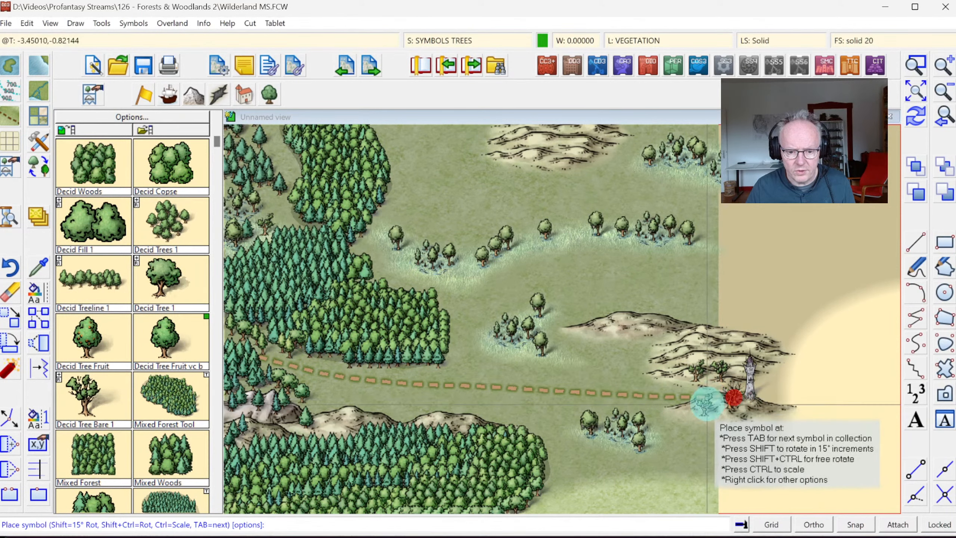
pyautogui.click(704, 398)
pyautogui.click(763, 413)
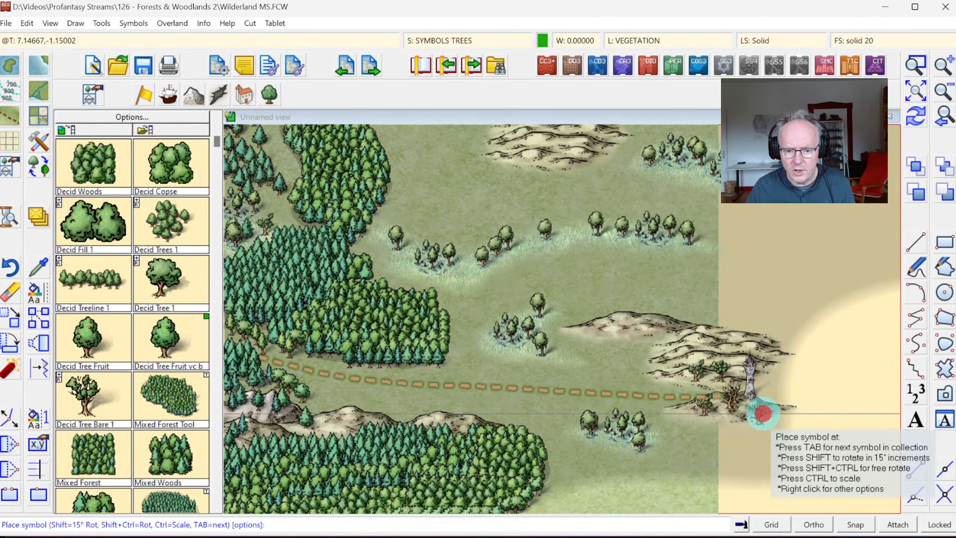
# Scatter more Decid Tree Bare 1 symbols across the hills north of the tower and around the tower hill's edges
pyautogui.click(738, 344)
pyautogui.click(700, 341)
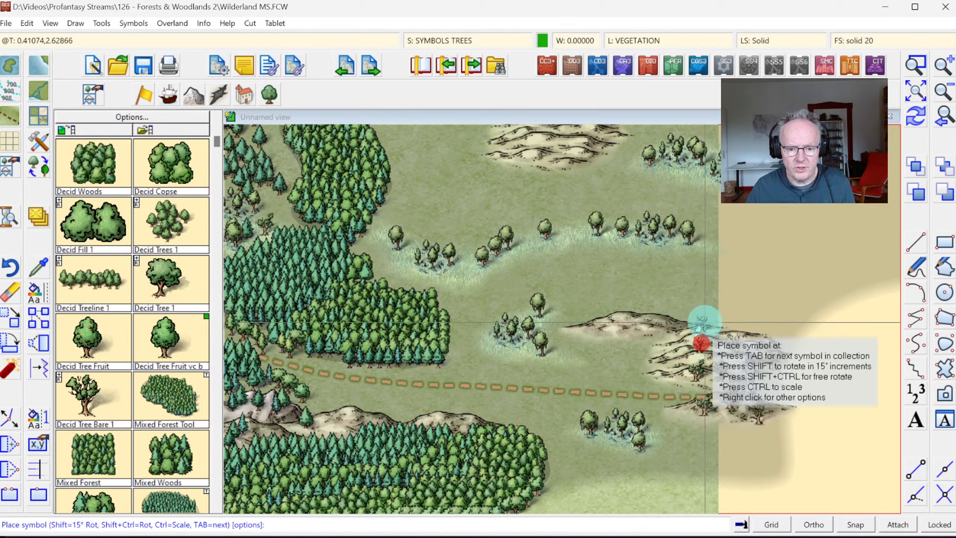
pyautogui.click(704, 315)
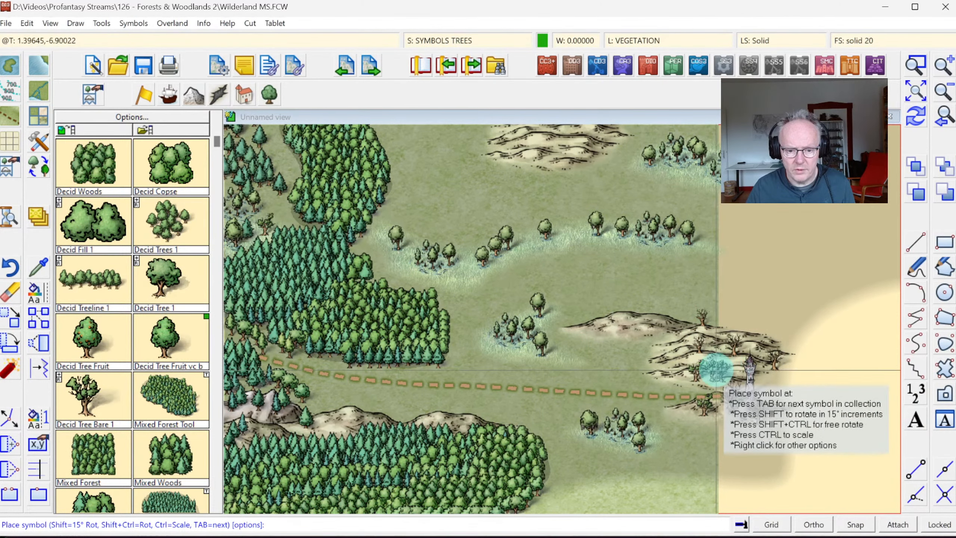
pyautogui.click(716, 375)
pyautogui.click(720, 424)
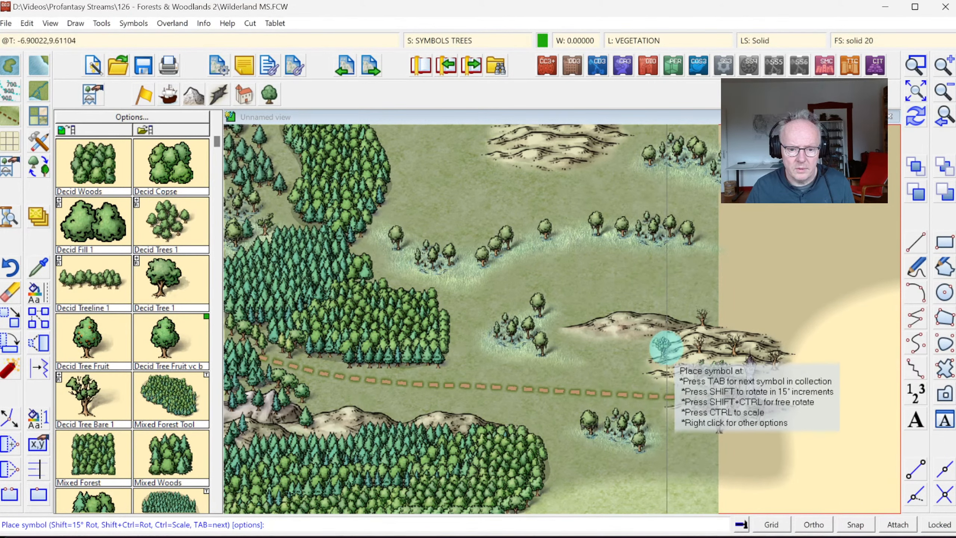
pyautogui.click(661, 346)
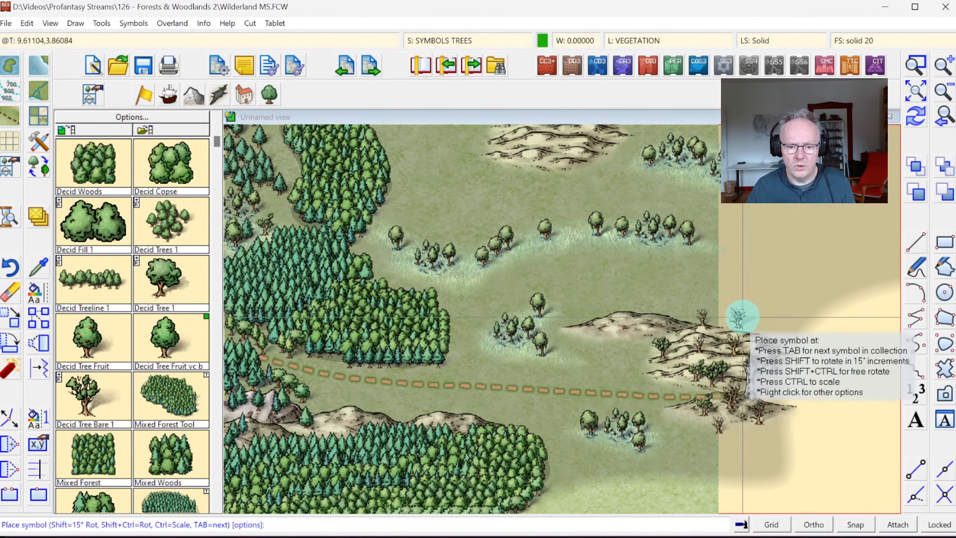
pyautogui.click(736, 319)
pyautogui.click(779, 397)
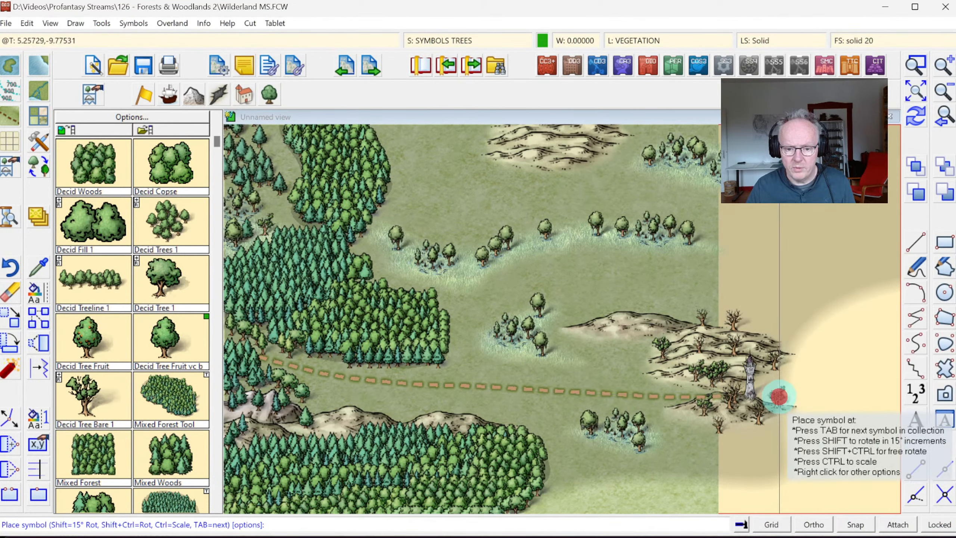
pyautogui.click(752, 330)
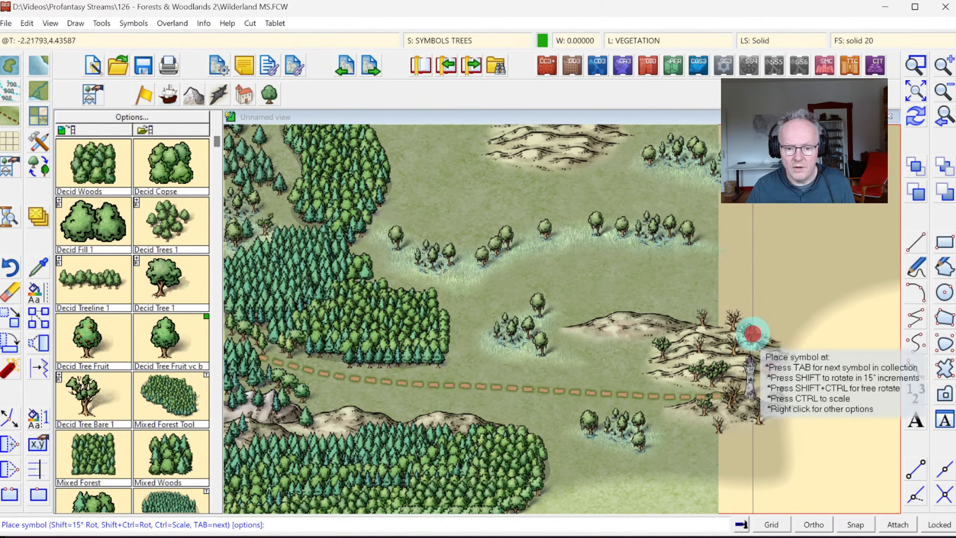
pyautogui.click(793, 377)
pyautogui.click(743, 428)
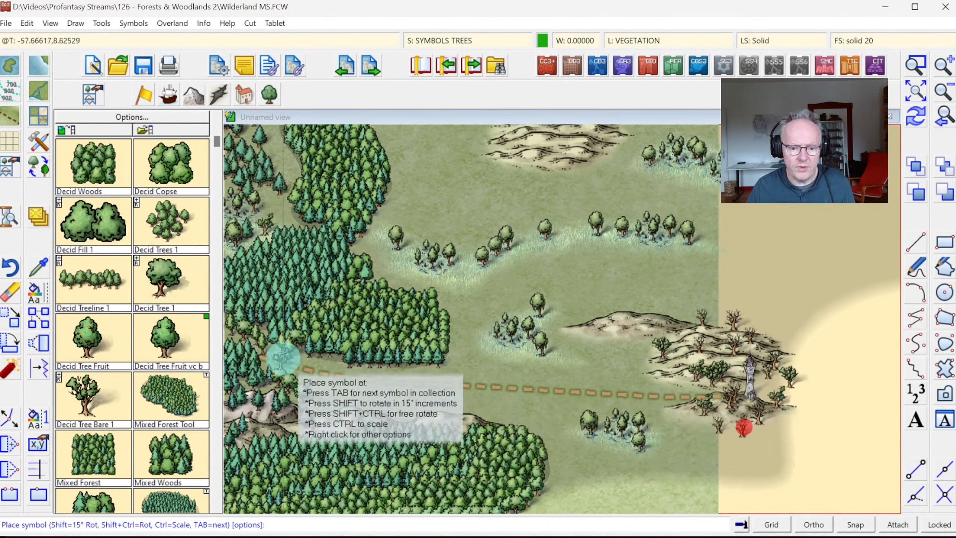
# Draw a mixed forest area with the Mixed Forest Tool between the eastern marsh strip and the hills north of the tower
pyautogui.click(217, 507)
pyautogui.click(217, 507)
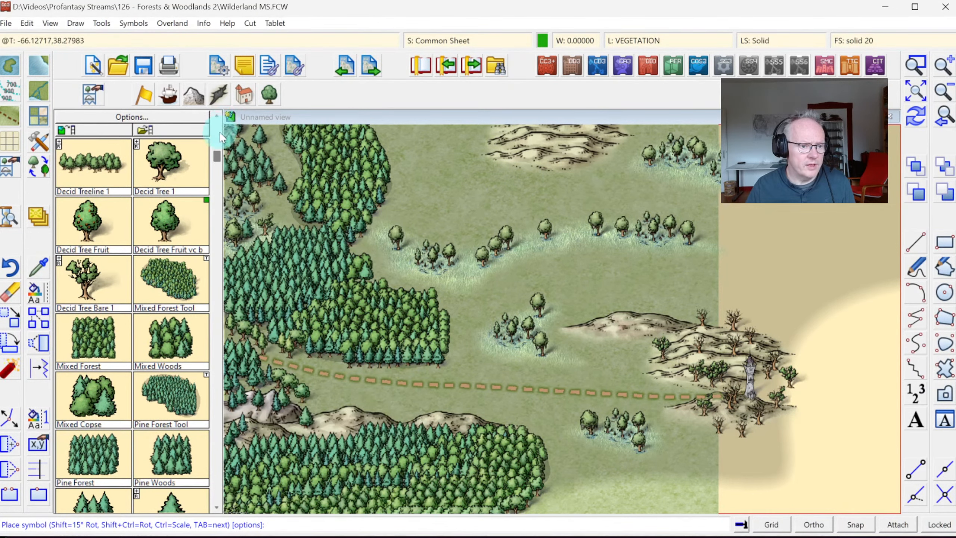
pyautogui.click(216, 115)
pyautogui.click(217, 116)
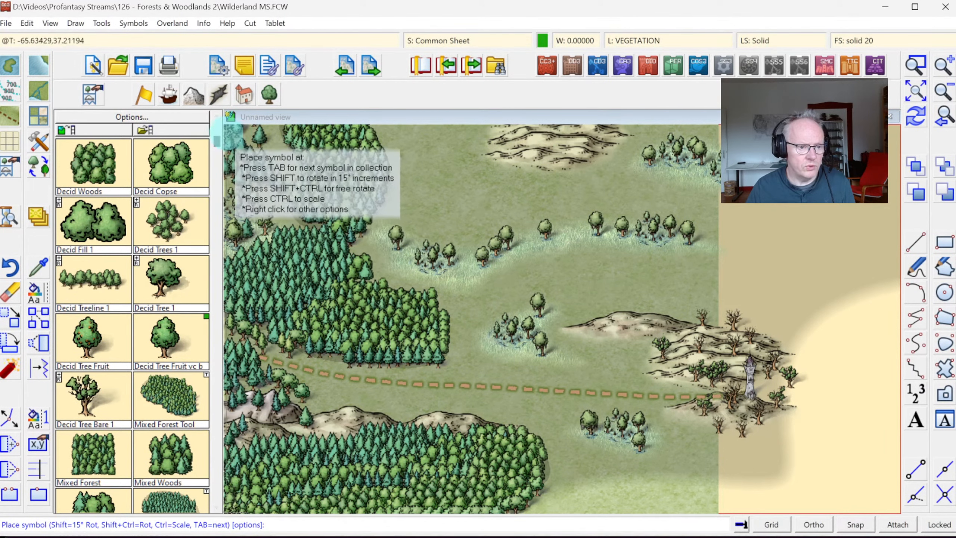
pyautogui.click(217, 116)
pyautogui.click(217, 115)
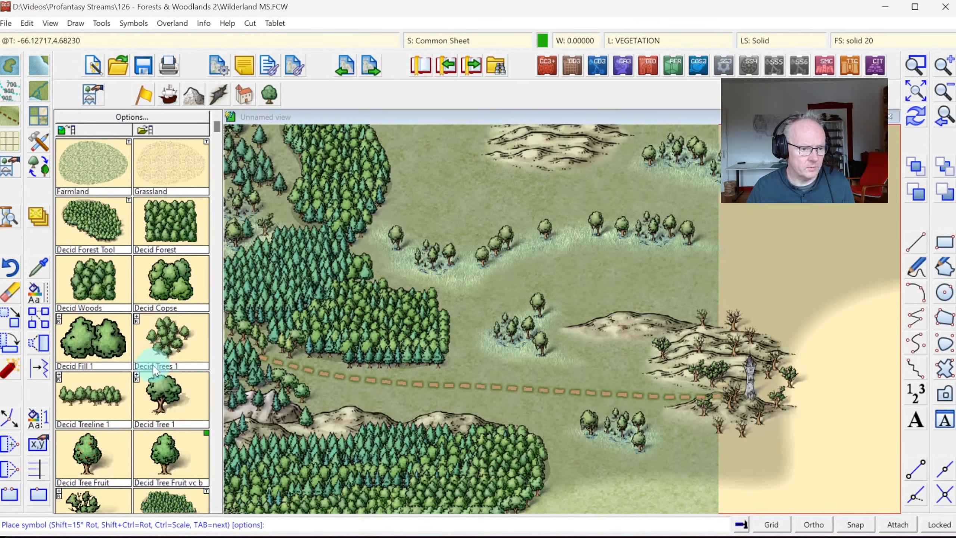
pyautogui.click(220, 507)
pyautogui.click(220, 507)
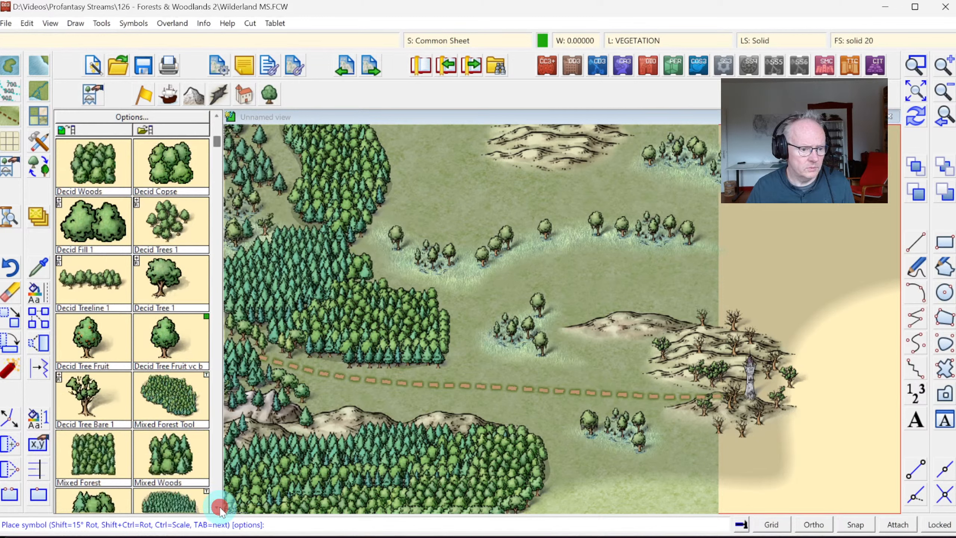
pyautogui.click(182, 414)
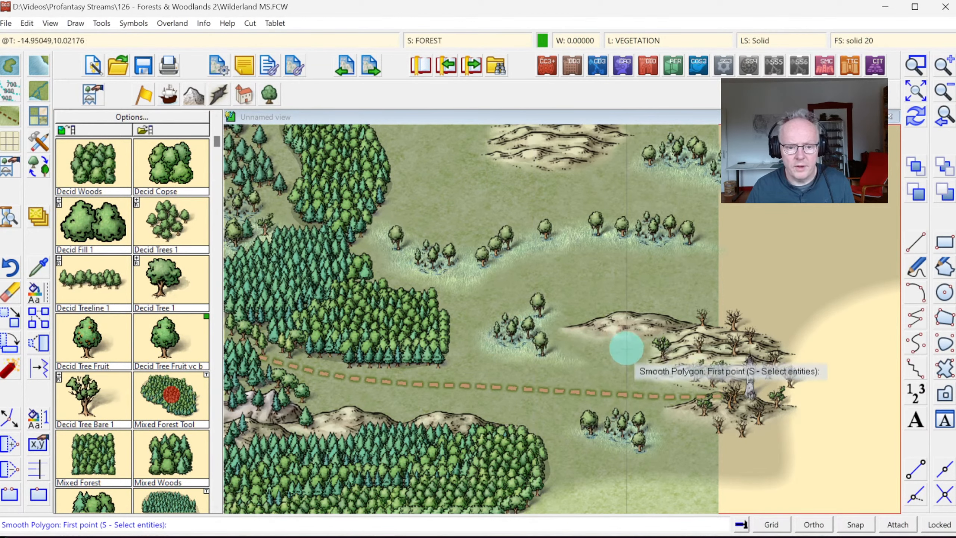
pyautogui.click(719, 257)
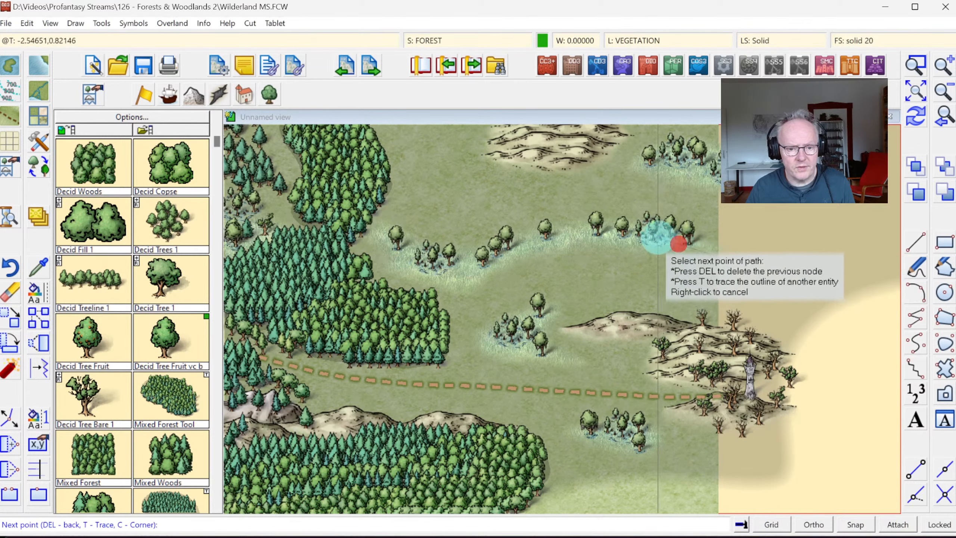
pyautogui.click(642, 234)
pyautogui.click(576, 249)
pyautogui.click(552, 267)
pyautogui.click(551, 290)
pyautogui.click(561, 301)
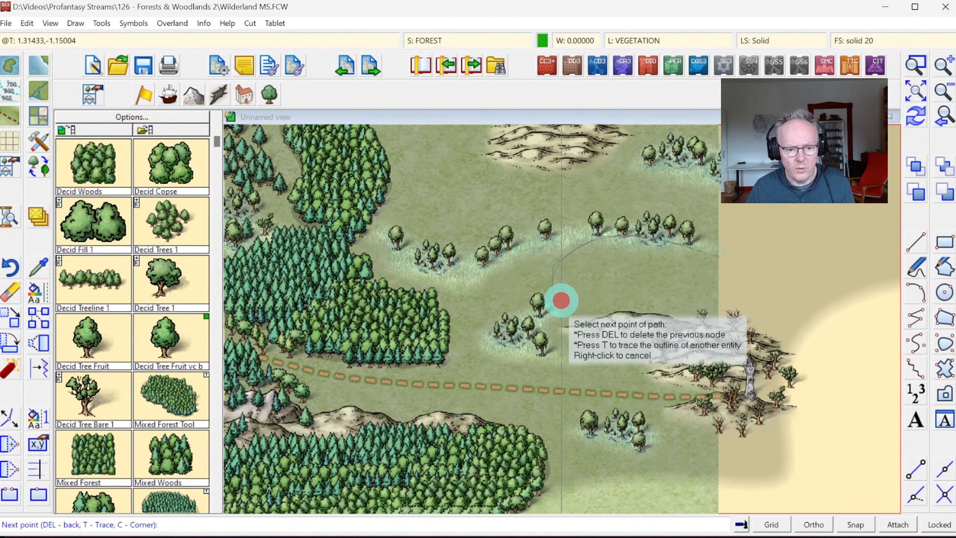
pyautogui.click(597, 306)
pyautogui.click(630, 298)
pyautogui.click(672, 299)
pyautogui.click(714, 305)
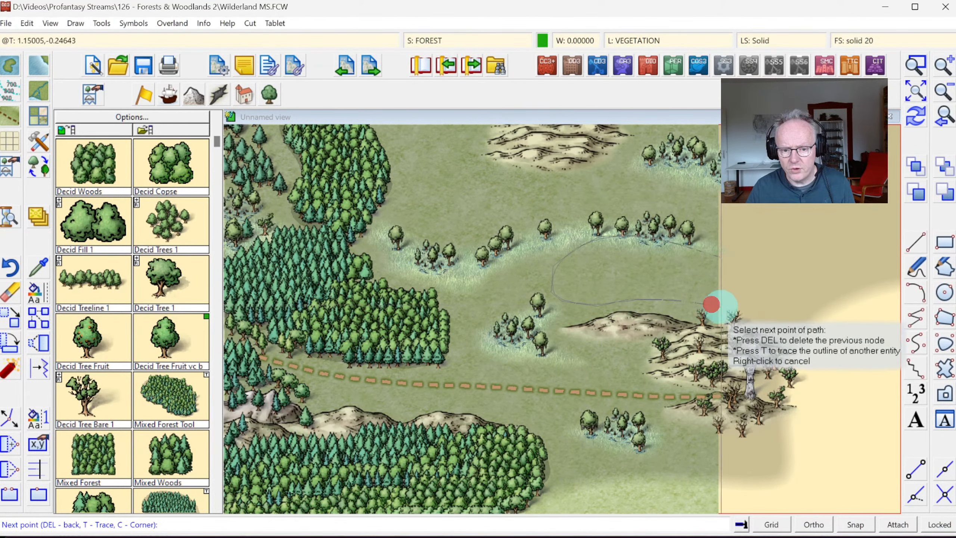
pyautogui.click(730, 305)
pyautogui.click(731, 262)
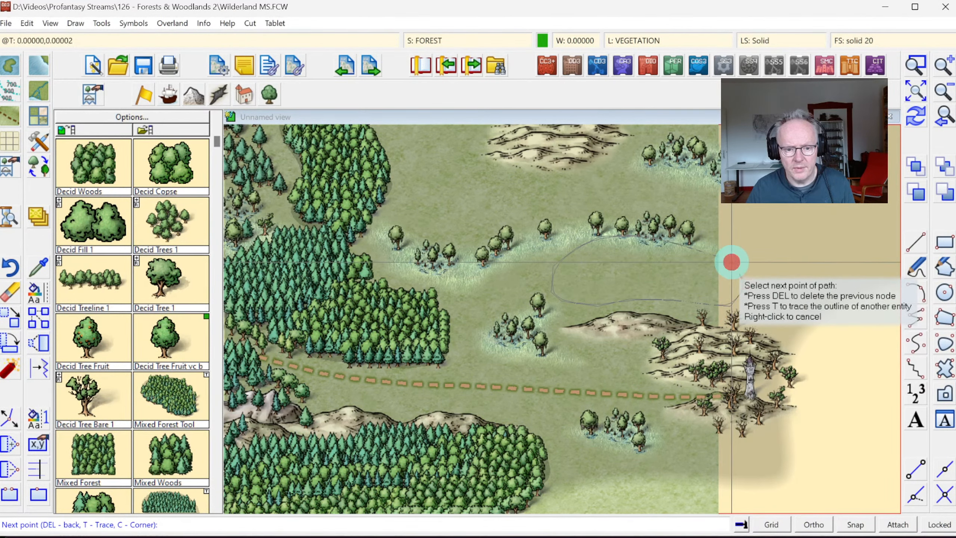
pyautogui.rightClick(734, 328)
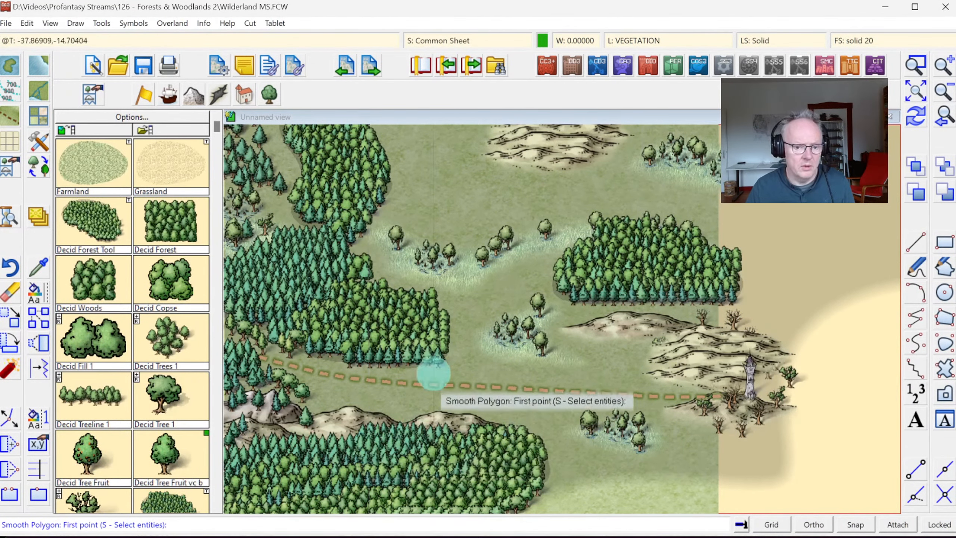
# Draw a mixed forest area between the northern forest's eastern edge and the northernmost hills, just above the marsh strip
pyautogui.click(441, 152)
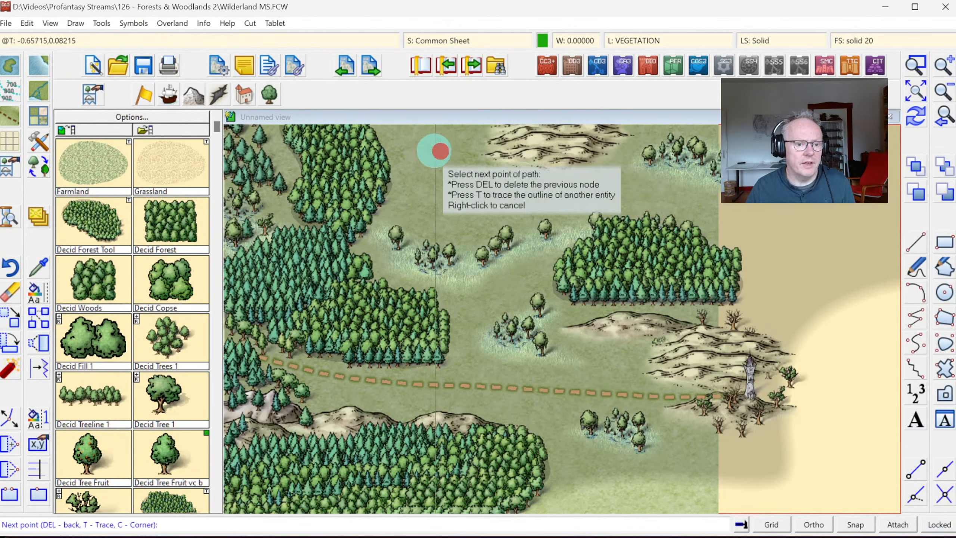
pyautogui.click(407, 151)
pyautogui.click(383, 190)
pyautogui.click(372, 202)
pyautogui.click(444, 227)
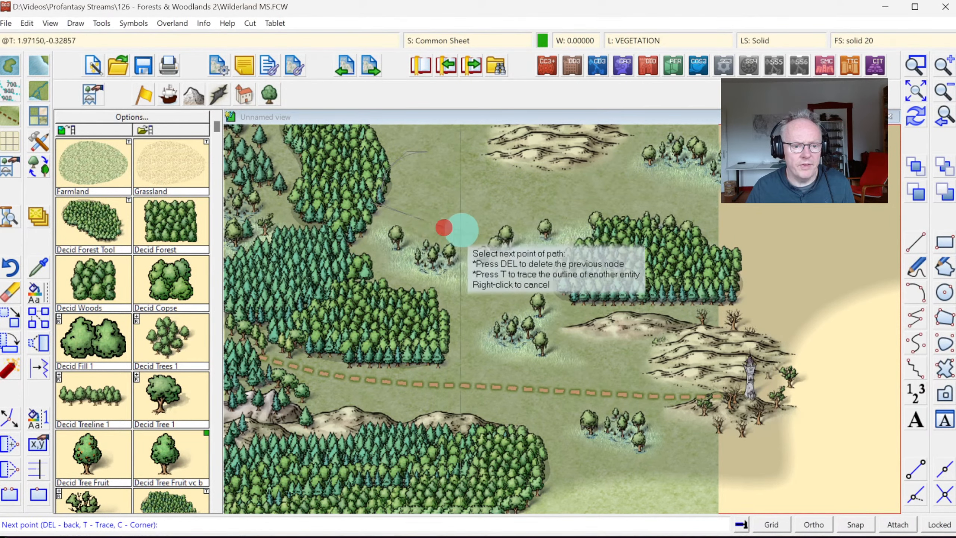
pyautogui.click(495, 219)
pyautogui.click(538, 168)
pyautogui.click(502, 148)
pyautogui.click(444, 147)
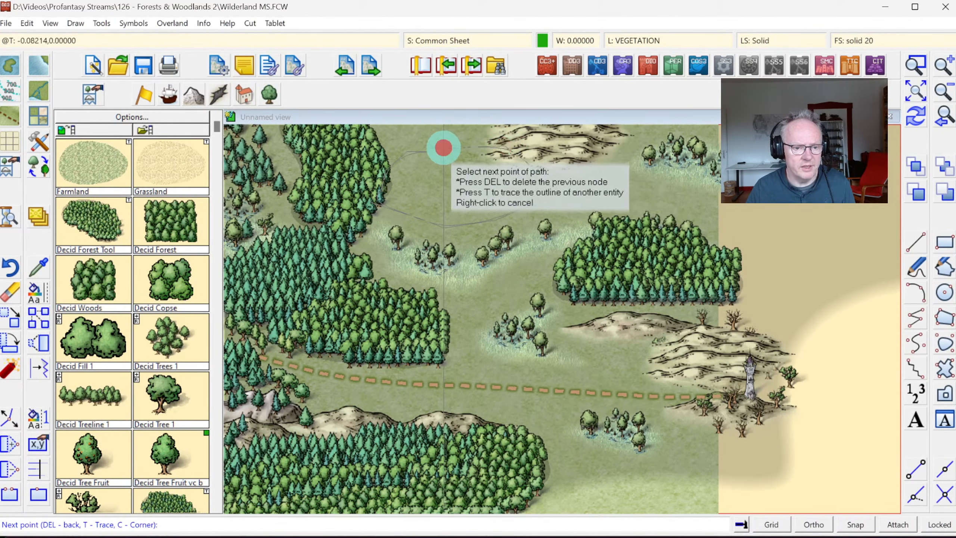
pyautogui.rightClick(443, 147)
# Draw a small mixed forest area between the large southern forest and the marsh trees south of the road
pyautogui.click(576, 438)
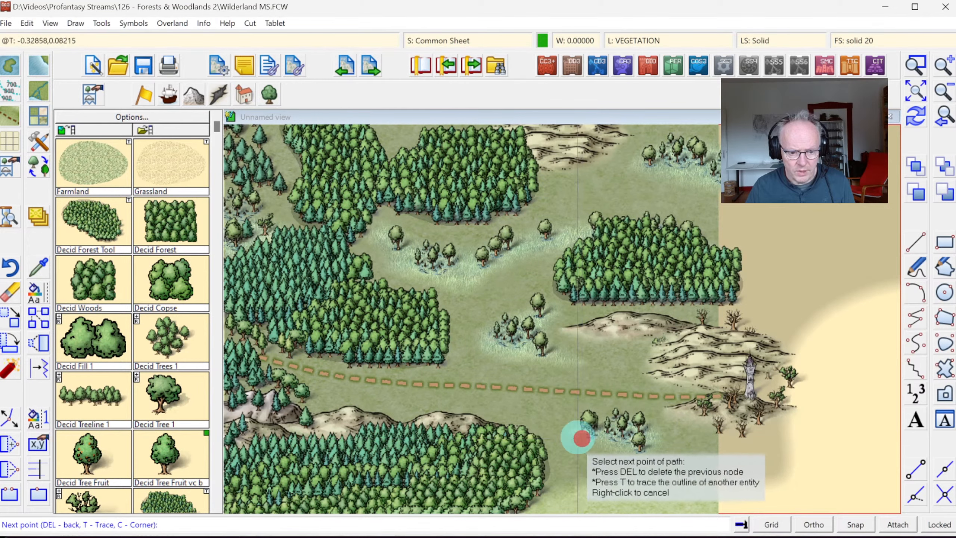
pyautogui.click(542, 456)
pyautogui.click(548, 476)
pyautogui.click(591, 482)
pyautogui.click(623, 469)
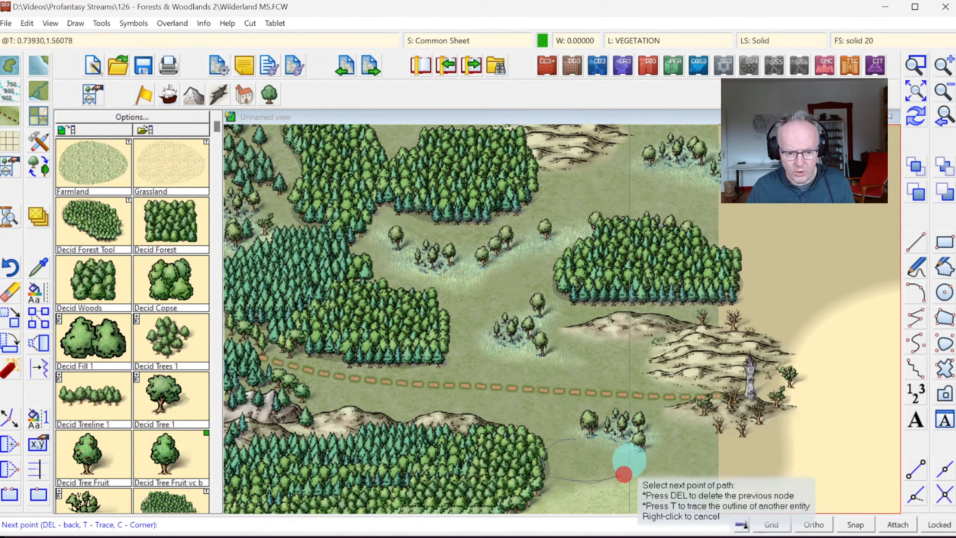
pyautogui.click(616, 447)
pyautogui.rightClick(617, 446)
# Draw another mixed forest area southeast of the tower hill
pyautogui.click(772, 444)
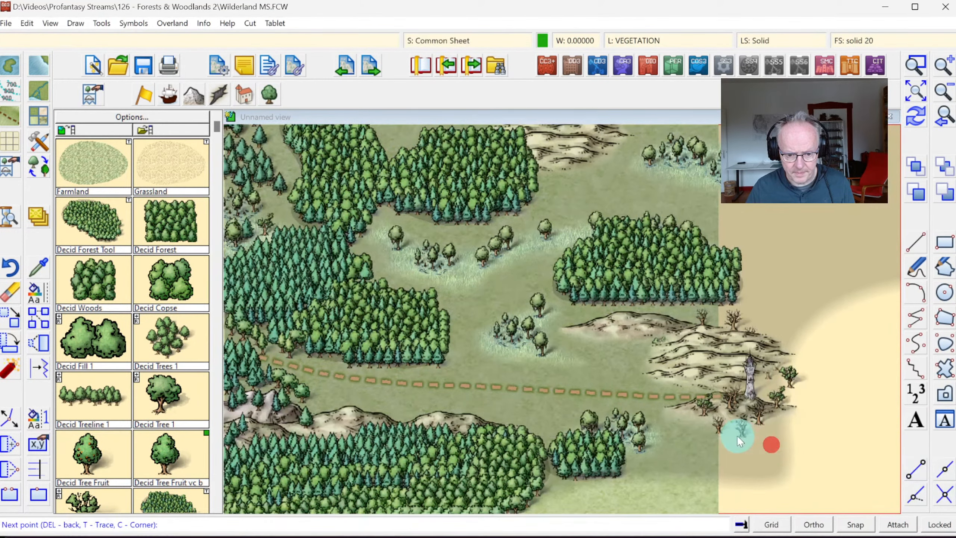
# Draw the outline of a small patch of mixed forest on the ground just south of the ruined tower
pyautogui.click(673, 432)
pyautogui.click(652, 446)
pyautogui.click(675, 477)
pyautogui.click(727, 480)
pyautogui.click(772, 475)
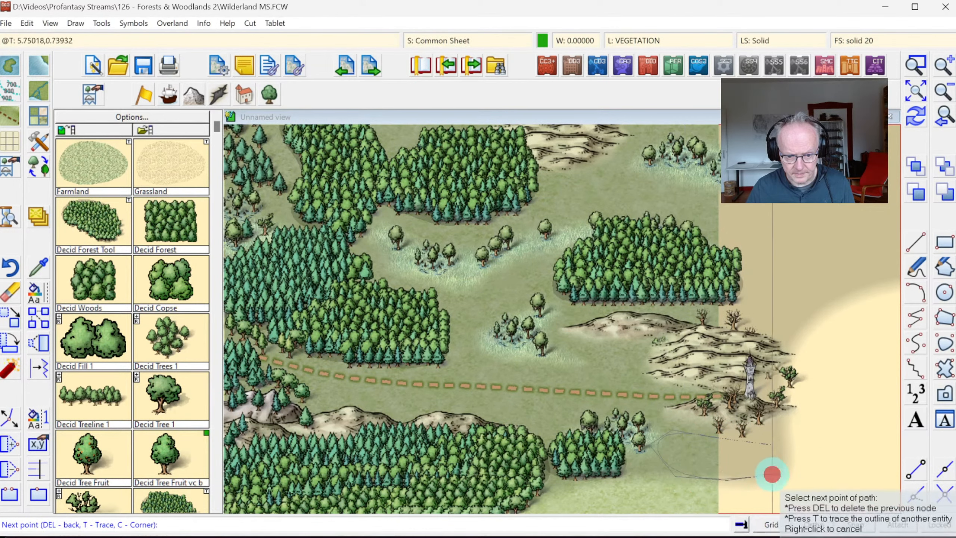
pyautogui.click(782, 466)
pyautogui.rightClick(780, 466)
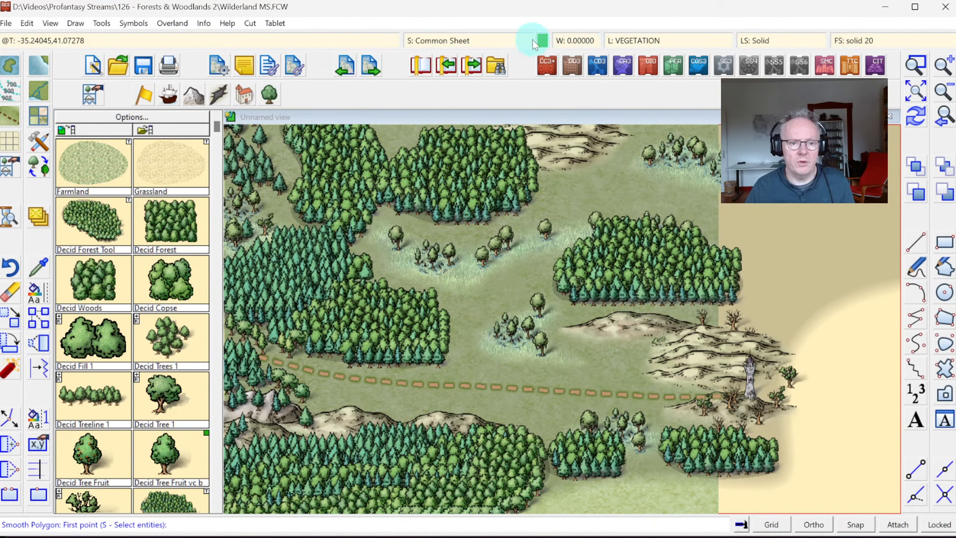
# Check the list of drawing sheets and draw an elongated mixed forest patch over the hills south of the dashed road
pyautogui.click(473, 38)
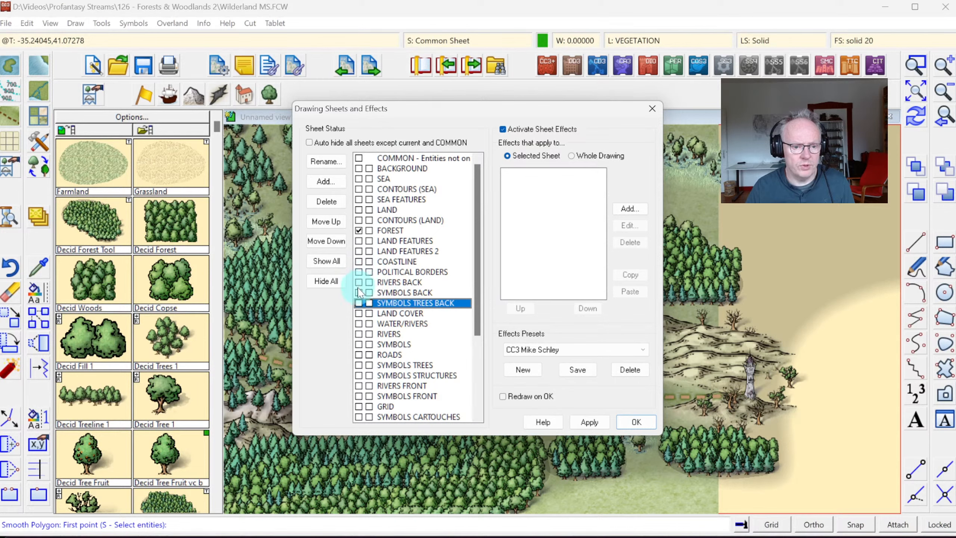
pyautogui.click(635, 421)
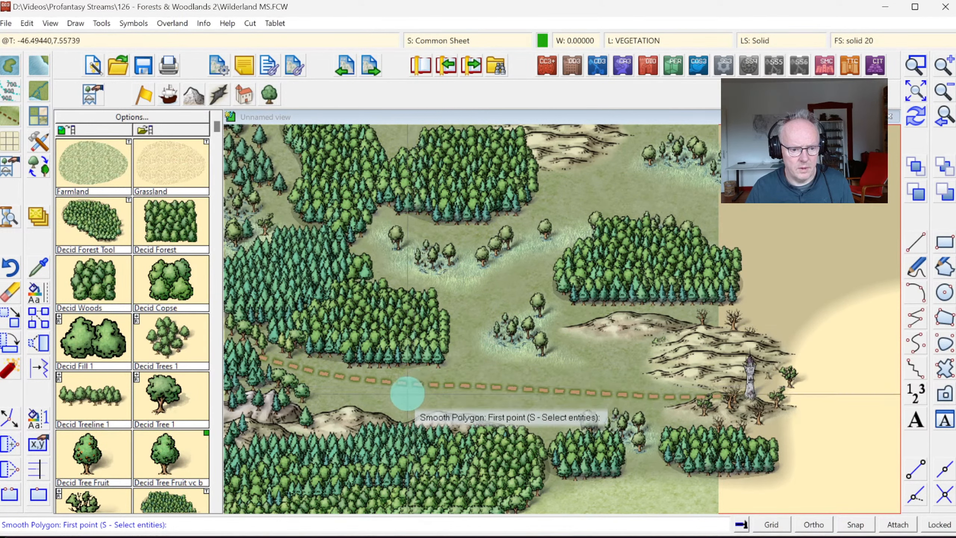
pyautogui.click(407, 394)
pyautogui.click(367, 410)
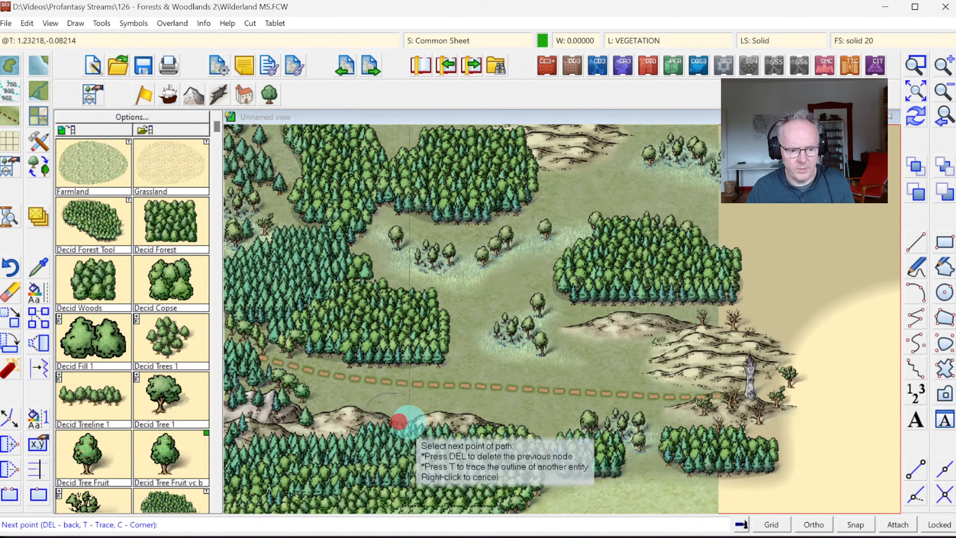
pyautogui.click(495, 432)
pyautogui.click(524, 436)
pyautogui.click(541, 419)
pyautogui.click(525, 406)
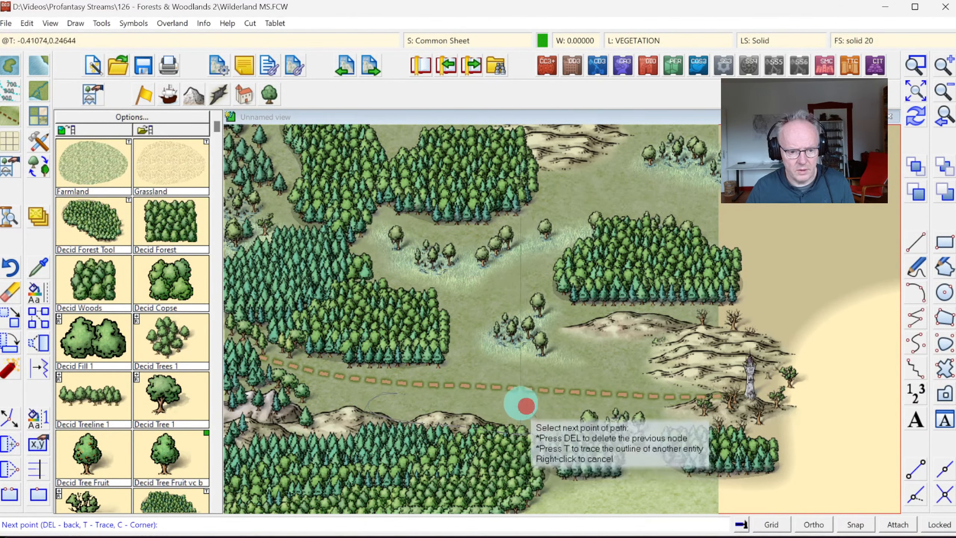
pyautogui.click(501, 398)
pyautogui.click(435, 393)
pyautogui.rightClick(436, 393)
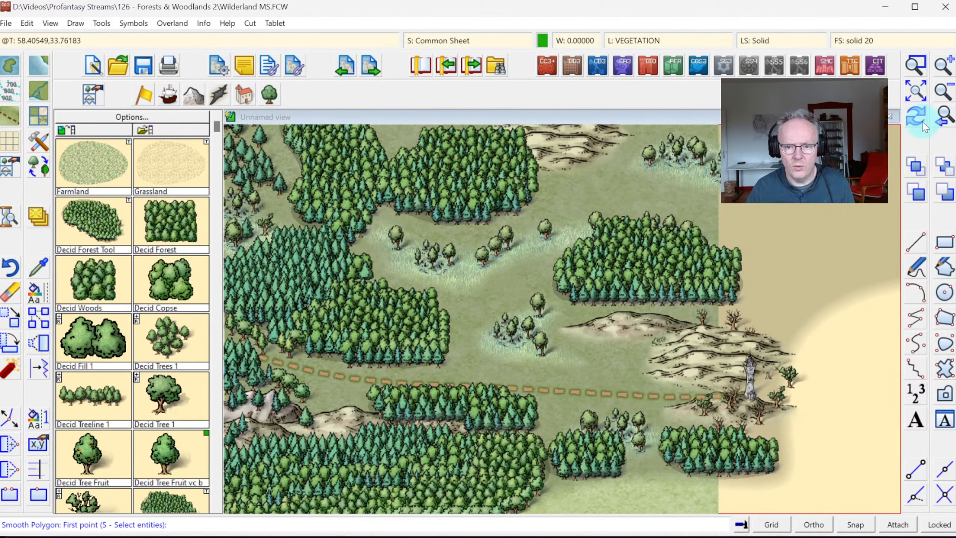
# Try to move the forest patch over the hills to another sheet, reusing the prior selection
pyautogui.click(921, 121)
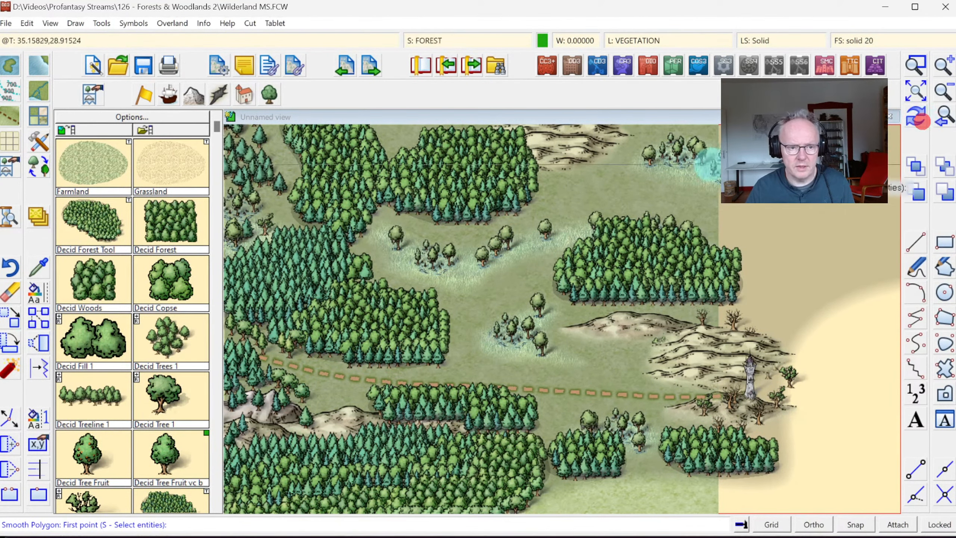
pyautogui.rightClick(493, 281)
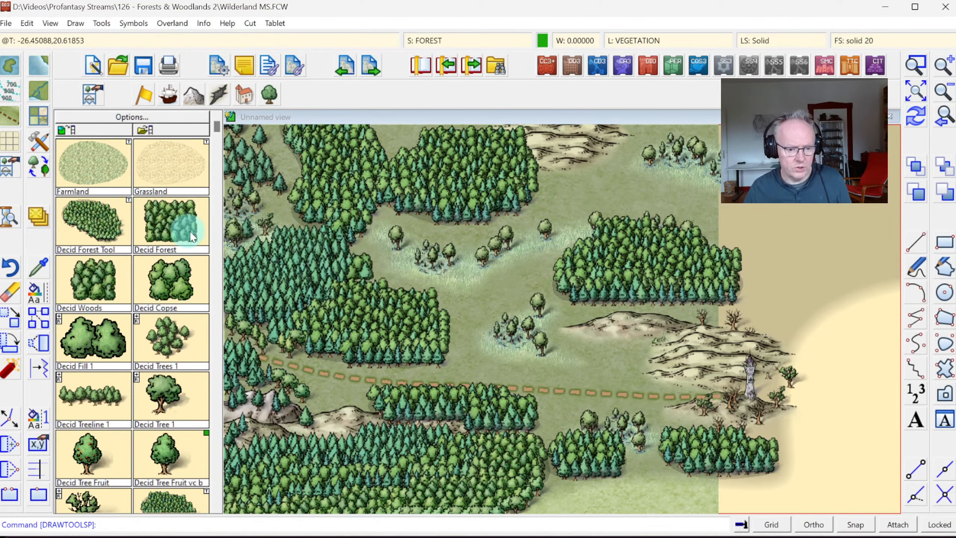
pyautogui.click(49, 216)
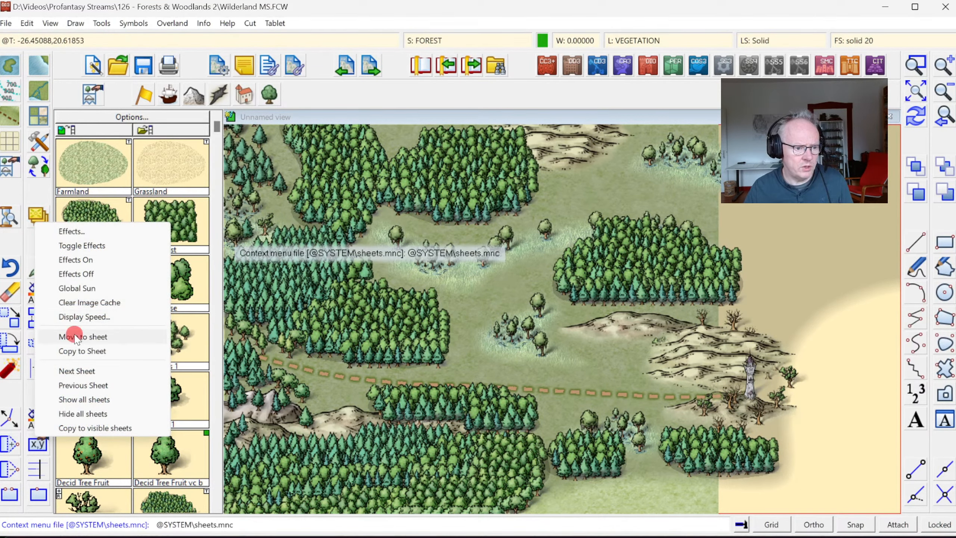
pyautogui.click(75, 335)
pyautogui.rightClick(441, 301)
pyautogui.click(445, 370)
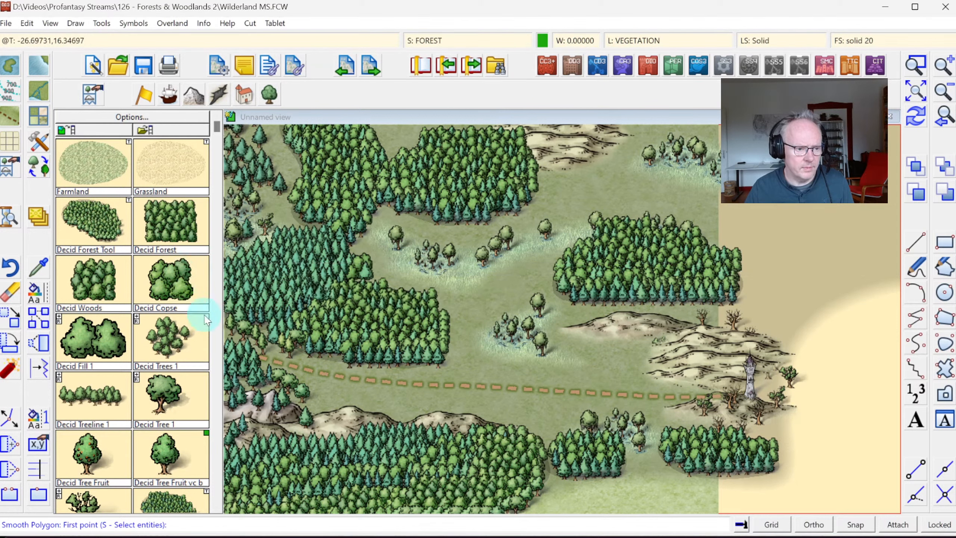
# Draw a small deciduous forest patch between the dashed road and the hills to its south
pyautogui.click(422, 389)
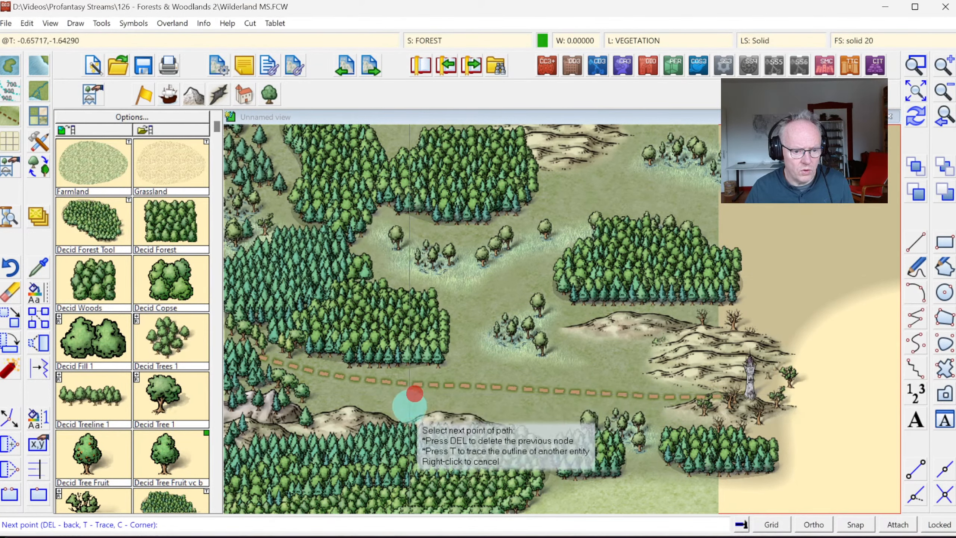
pyautogui.click(428, 420)
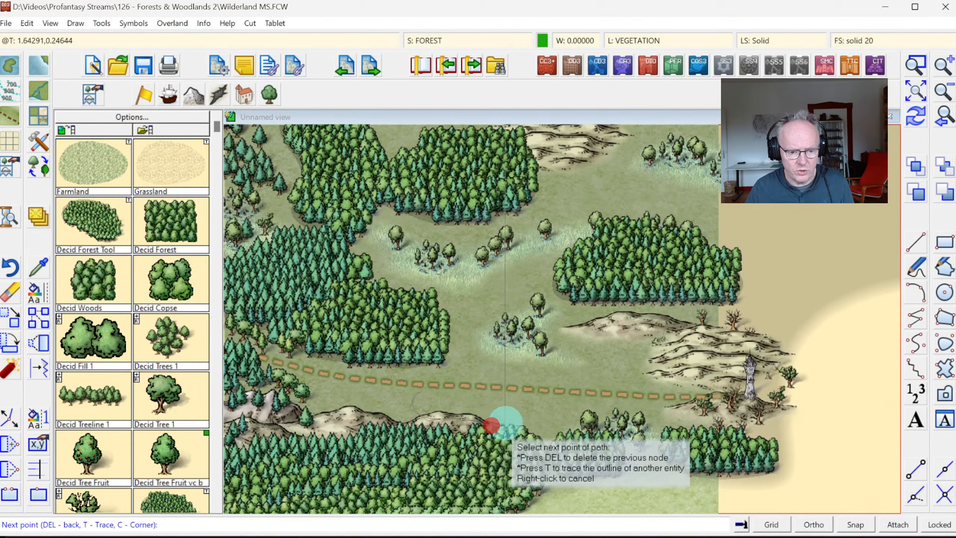
pyautogui.click(510, 421)
pyautogui.click(496, 398)
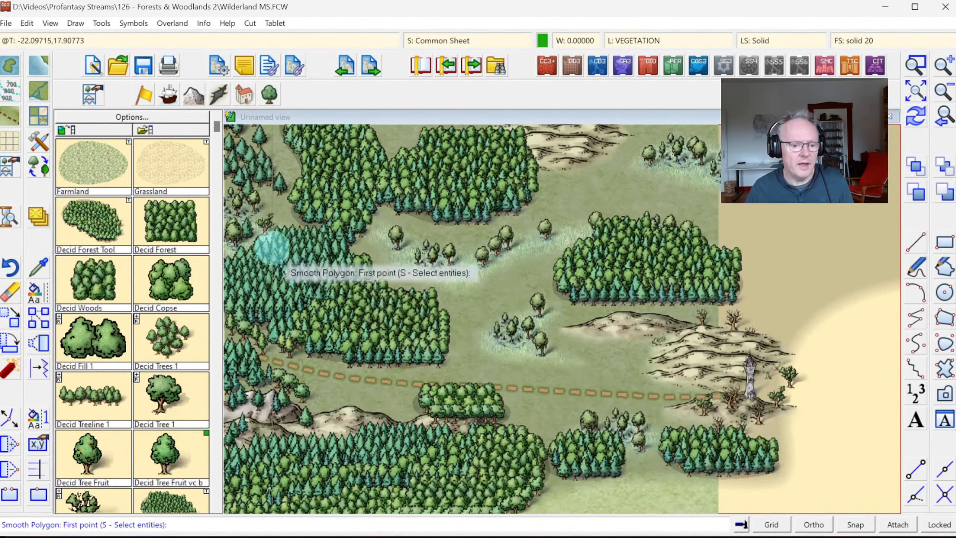
# Move the small deciduous forest's trees to the SYMBOLS TREES BACK sheet, leaving the neighbouring hill symbols out of the selection
pyautogui.rightClick(39, 218)
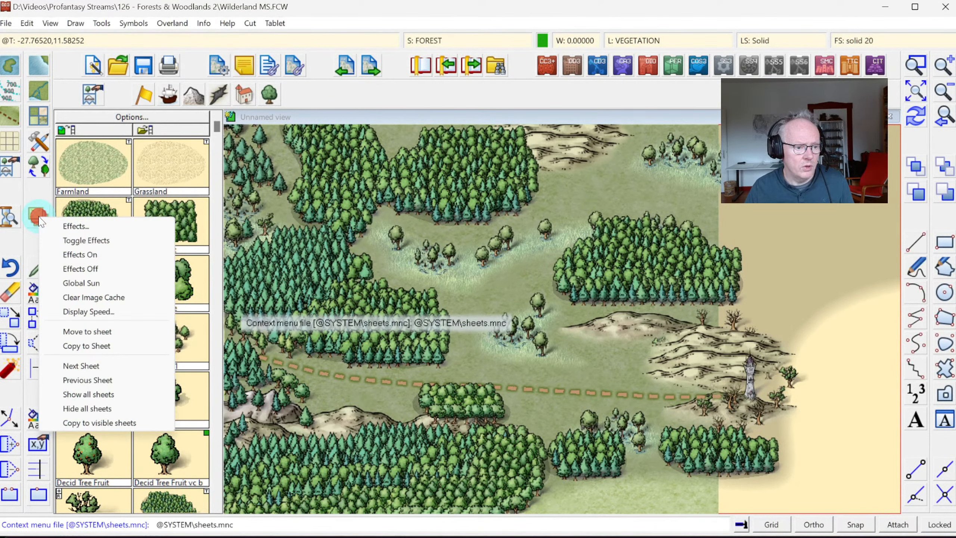
pyautogui.click(89, 332)
pyautogui.rightClick(375, 278)
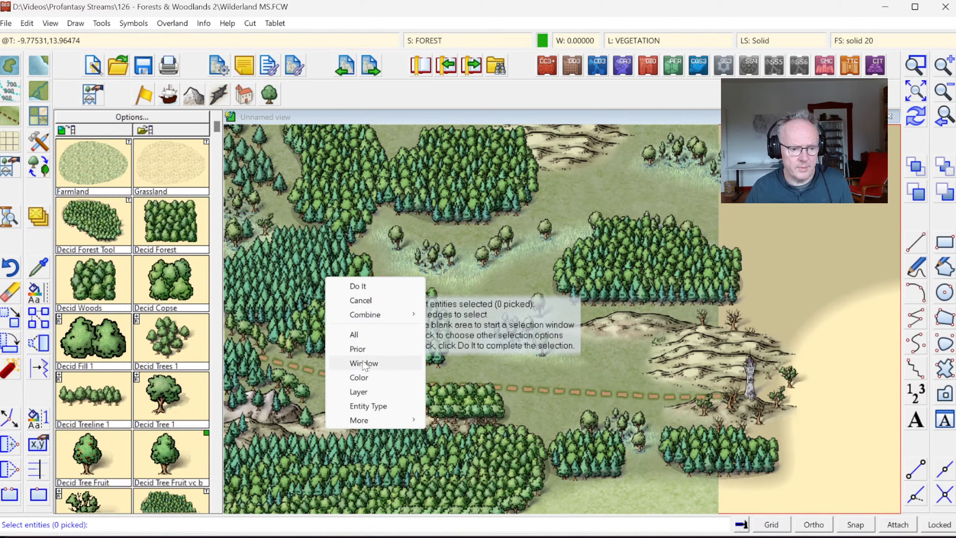
pyautogui.click(361, 349)
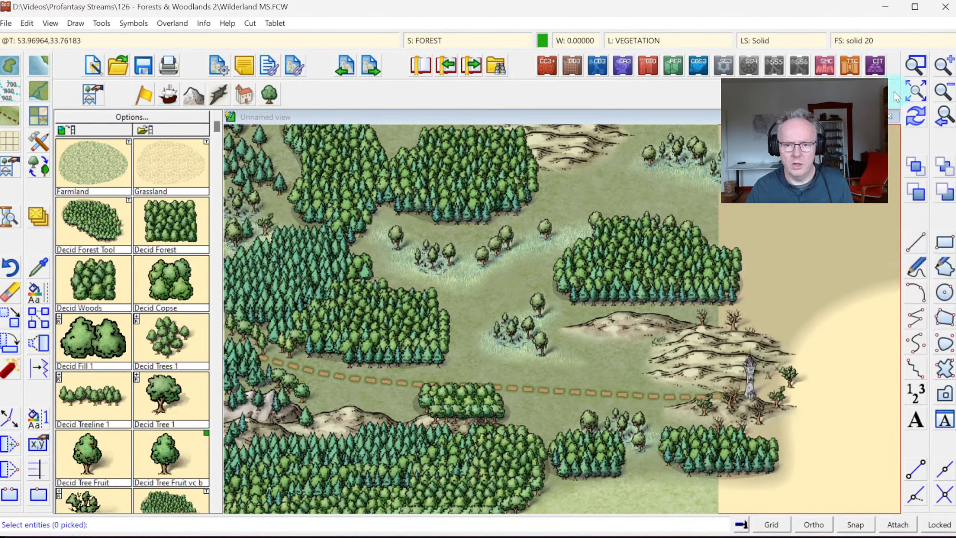
pyautogui.click(916, 66)
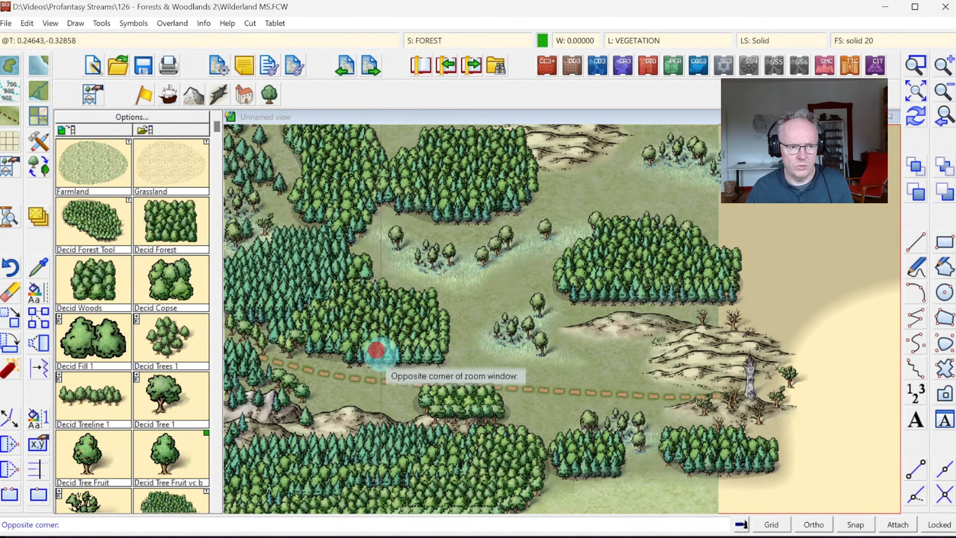
pyautogui.click(532, 448)
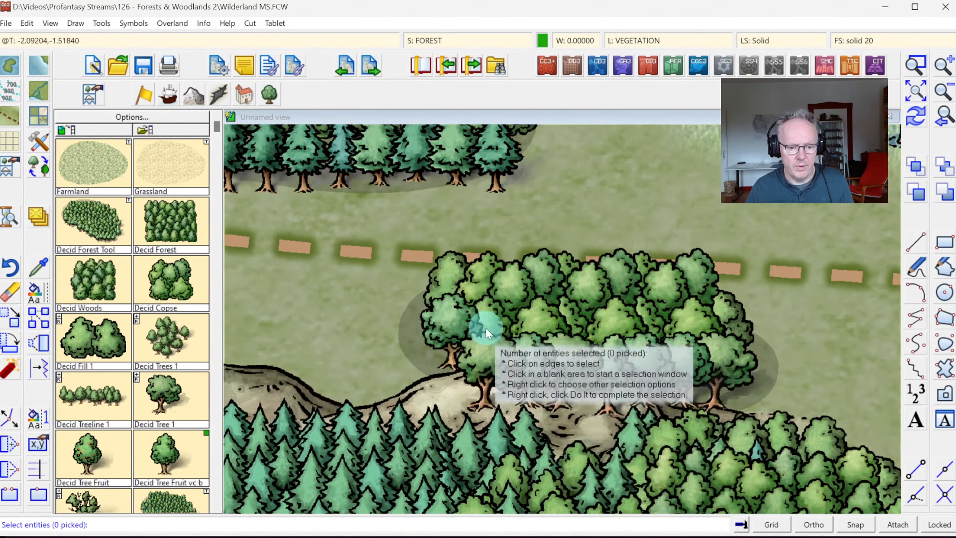
pyautogui.click(418, 307)
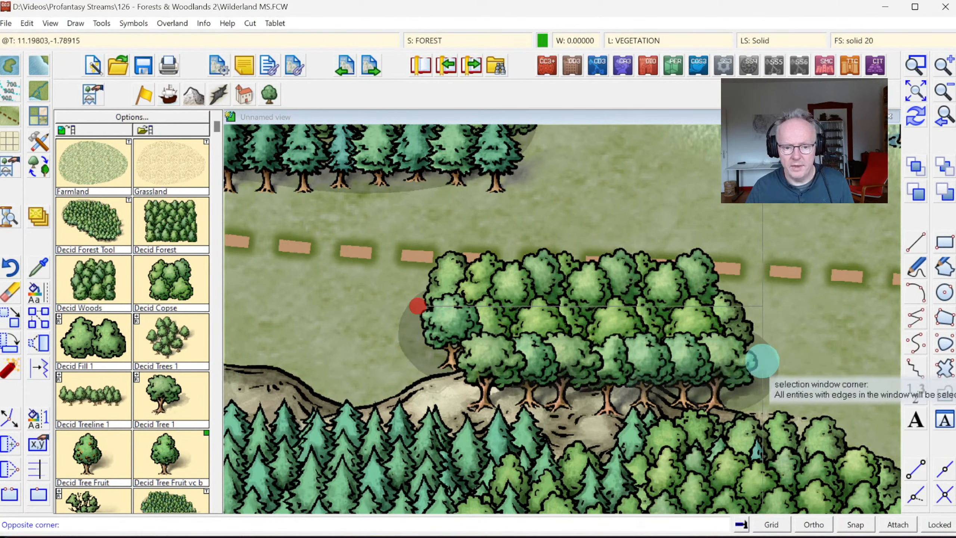
pyautogui.click(764, 361)
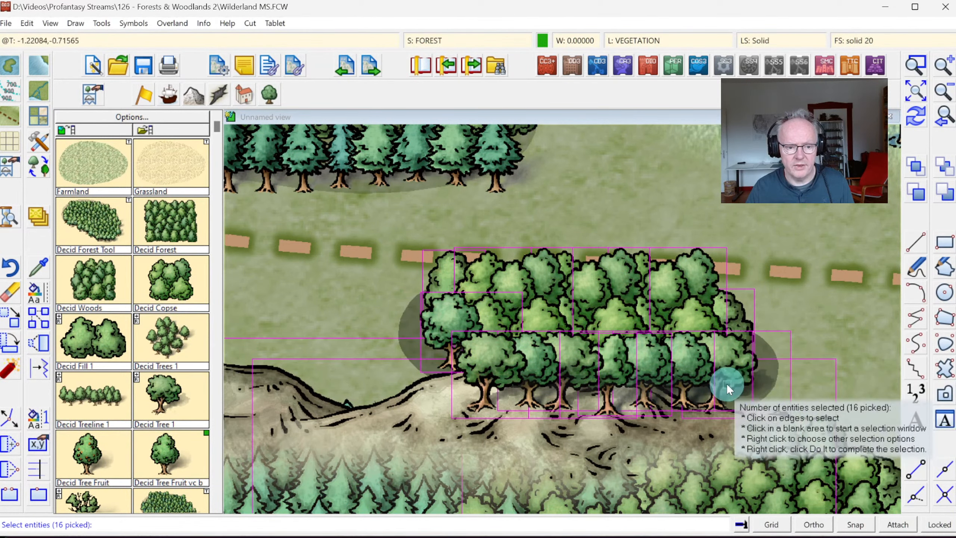
pyautogui.rightClick(401, 290)
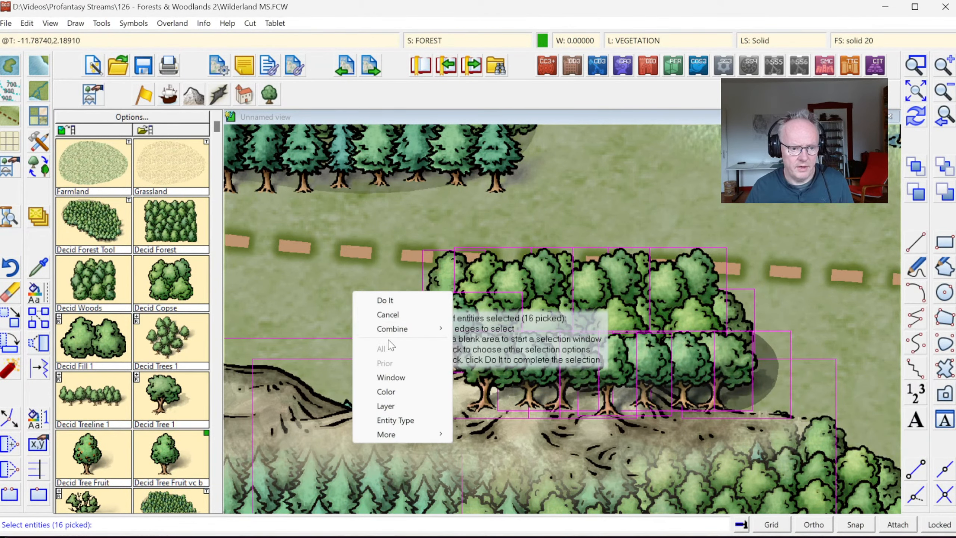
pyautogui.click(513, 364)
pyautogui.click(287, 324)
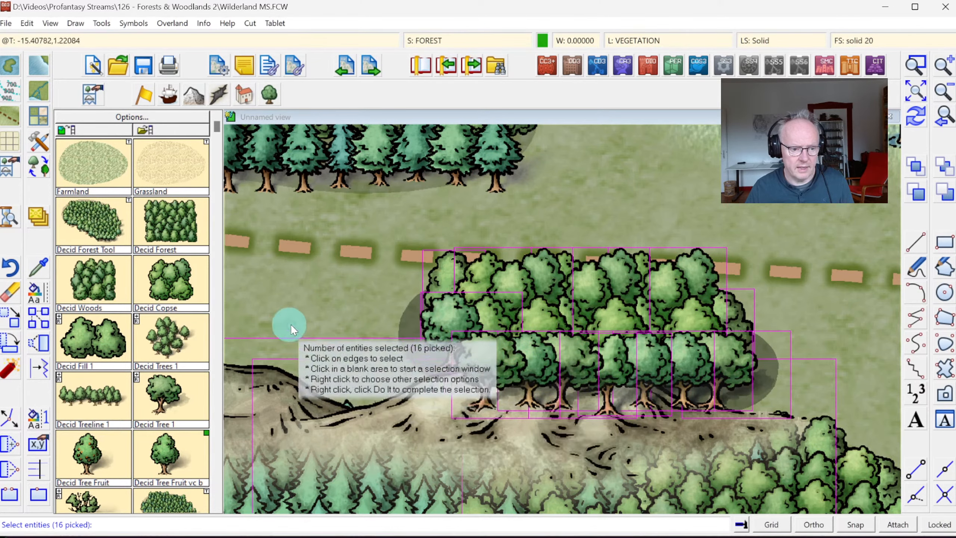
pyautogui.click(332, 436)
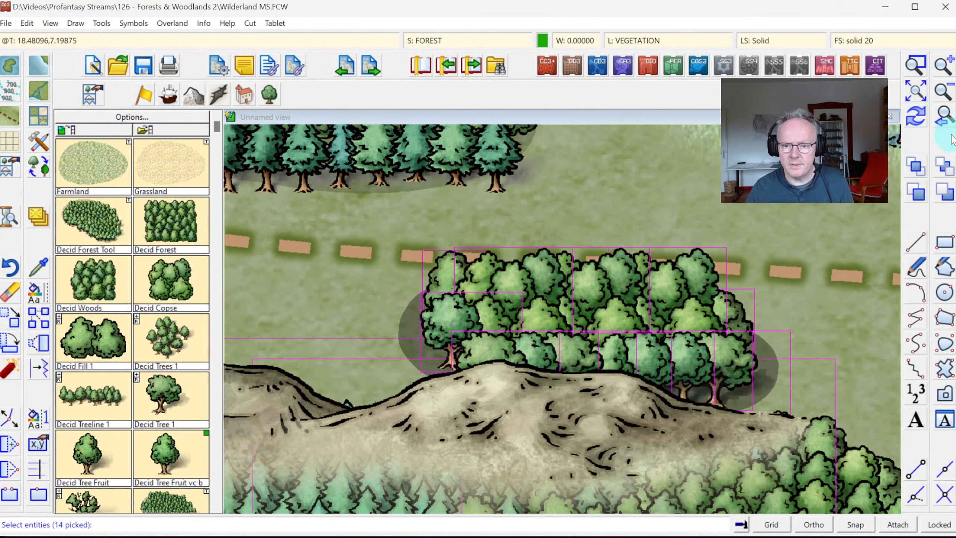
pyautogui.click(945, 123)
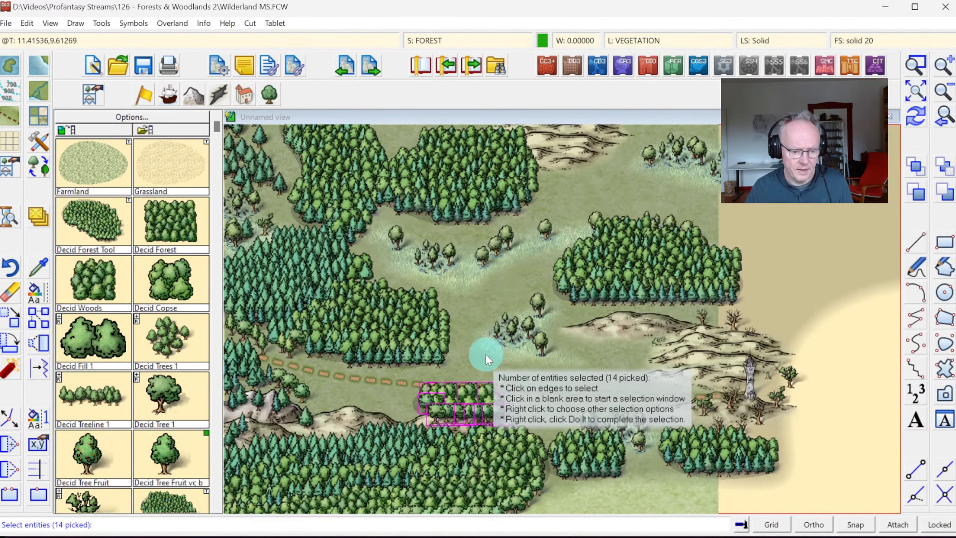
pyautogui.press('d')
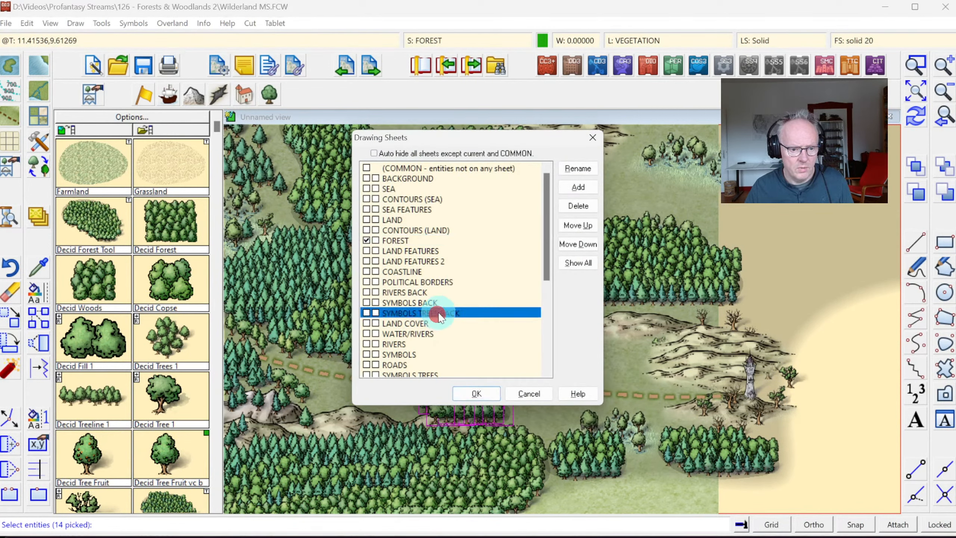
pyautogui.click(476, 394)
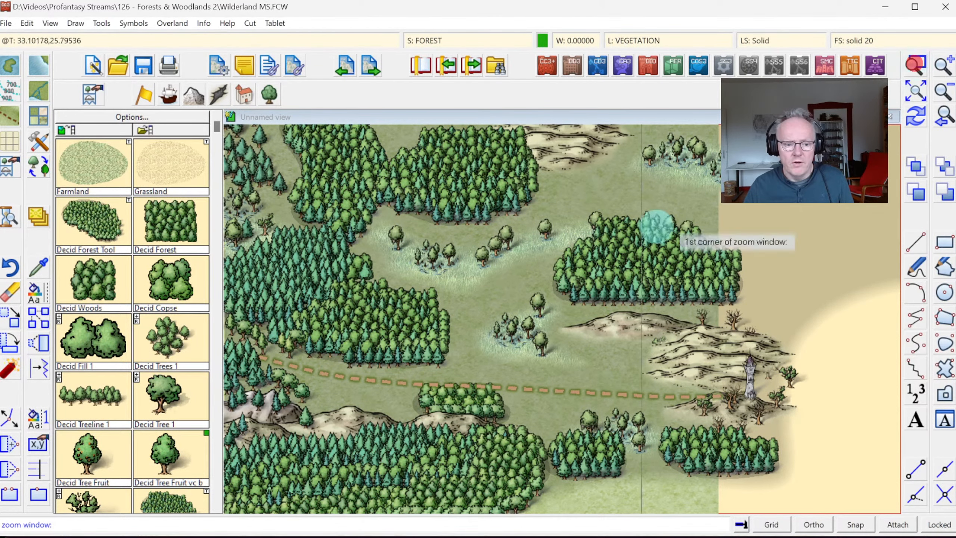
# Reshape the dashed road by moving its nodes north so it curves around the small deciduous forest
pyautogui.click(344, 331)
pyautogui.click(557, 457)
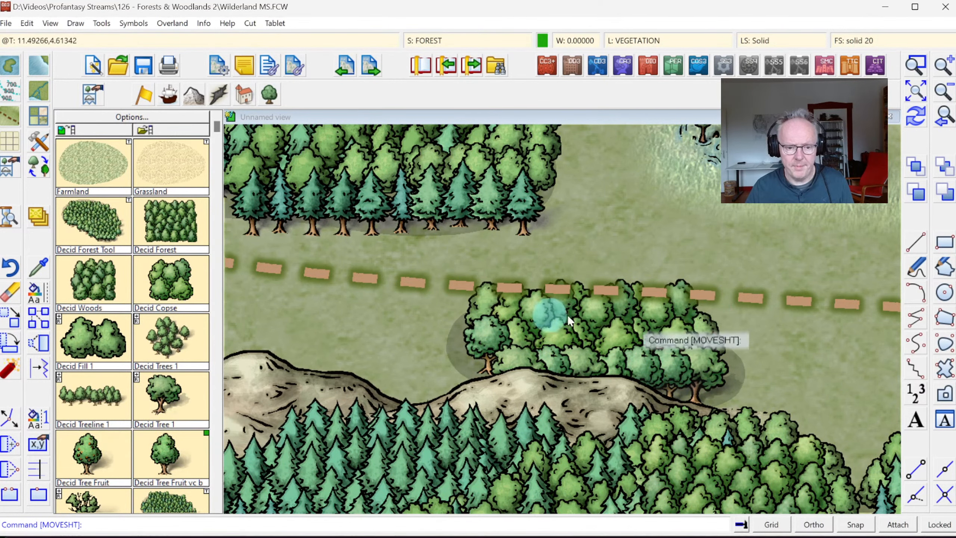
pyautogui.click(458, 287)
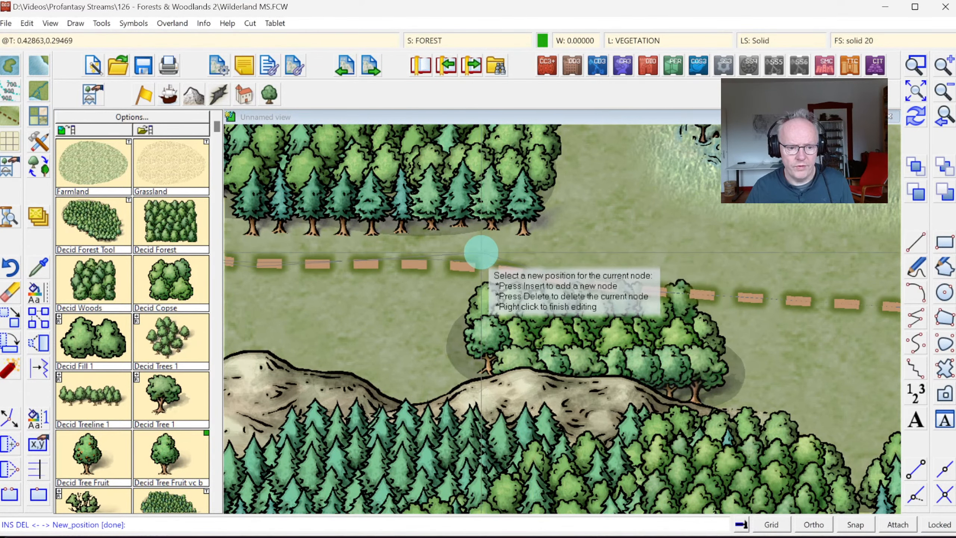
pyautogui.click(507, 258)
pyautogui.rightClick(683, 294)
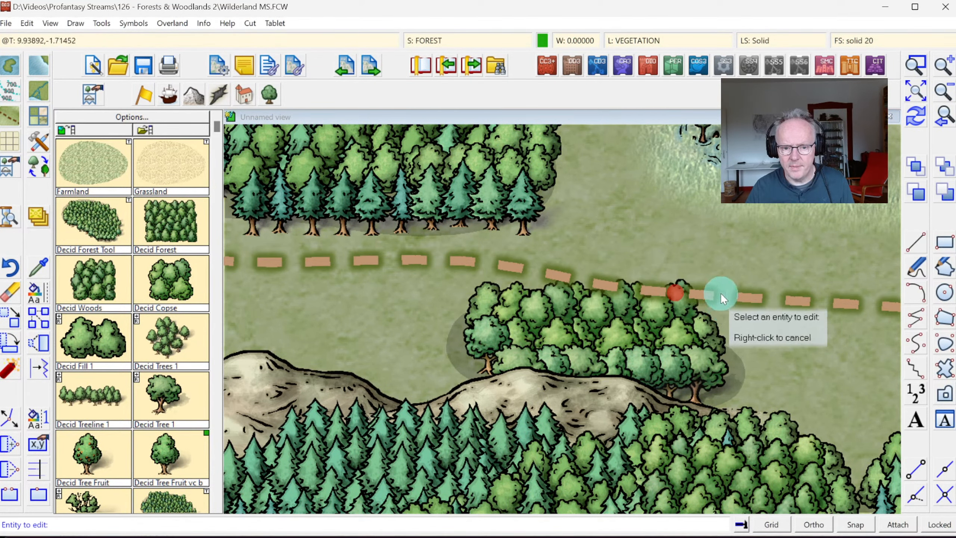
pyautogui.click(720, 293)
pyautogui.click(690, 267)
pyautogui.rightClick(689, 266)
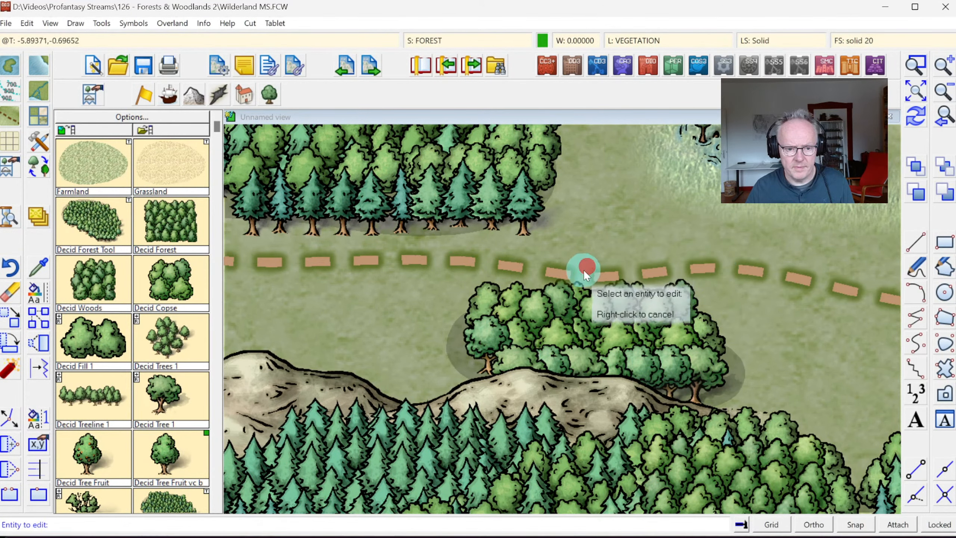
pyautogui.click(584, 271)
pyautogui.click(589, 244)
pyautogui.rightClick(680, 240)
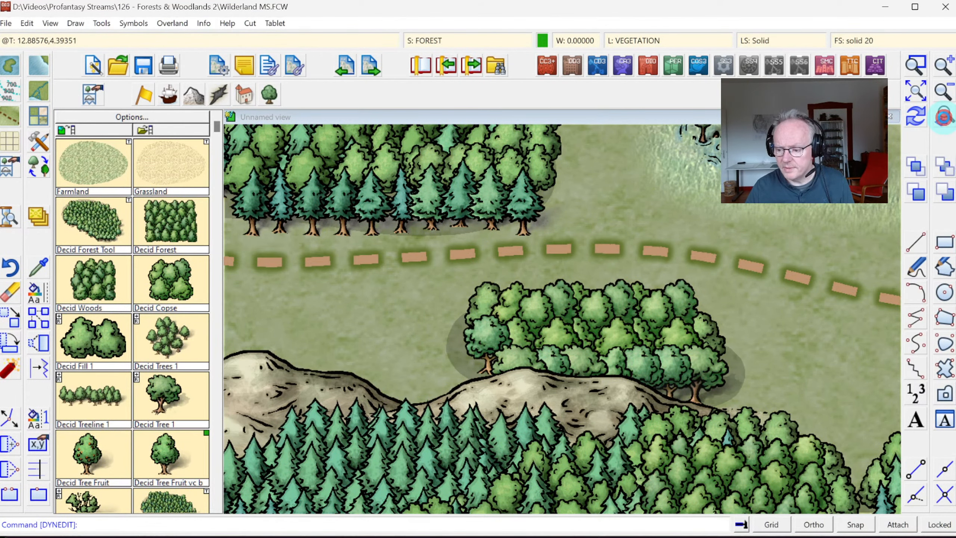
pyautogui.click(944, 118)
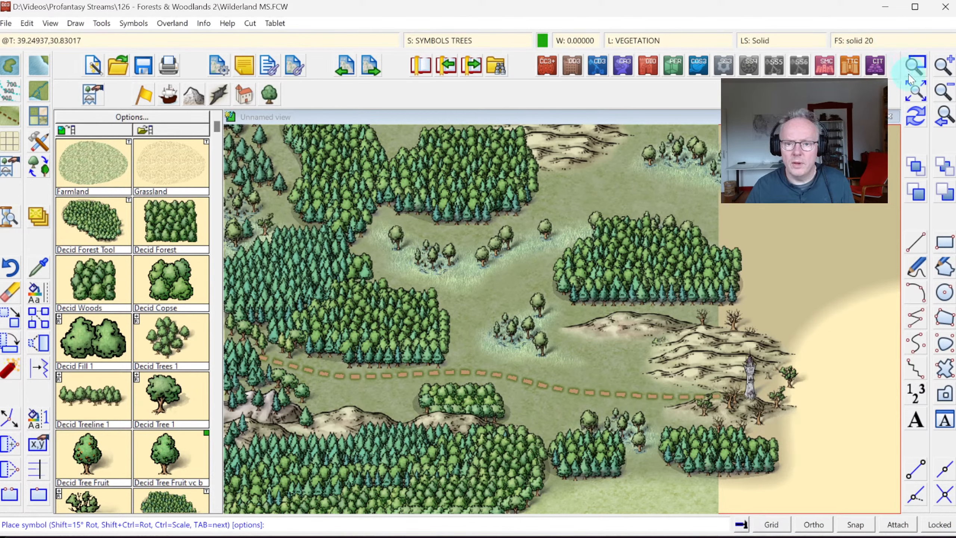
# Place single deciduous trees in a loose row from the western woods eastward, between the road and the hills
pyautogui.click(495, 448)
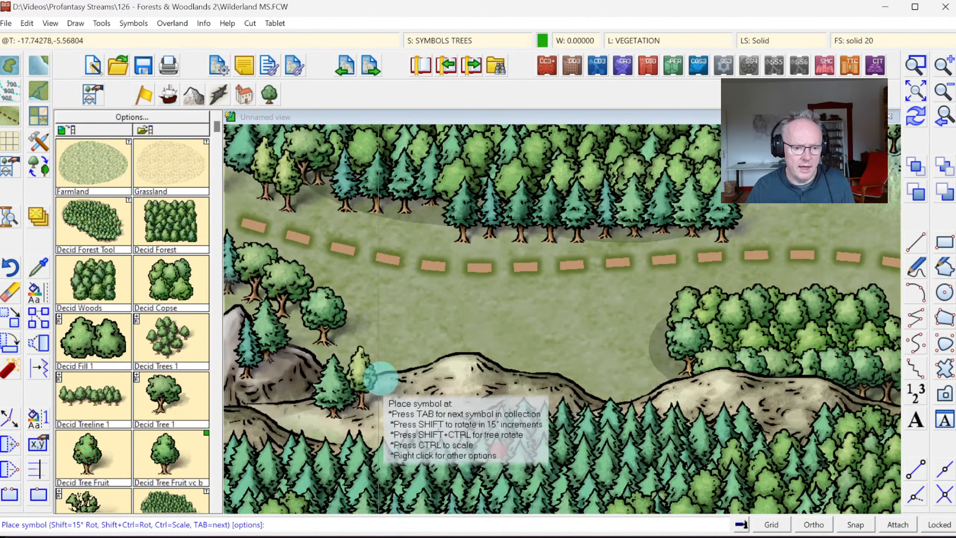
pyautogui.click(373, 306)
pyautogui.click(391, 306)
pyautogui.click(437, 319)
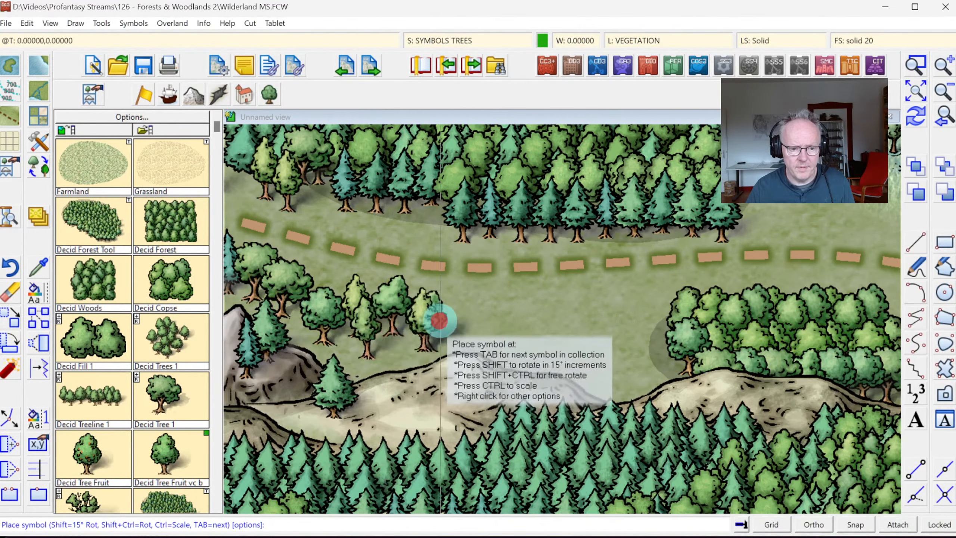
pyautogui.click(476, 302)
pyautogui.click(512, 278)
pyautogui.click(544, 293)
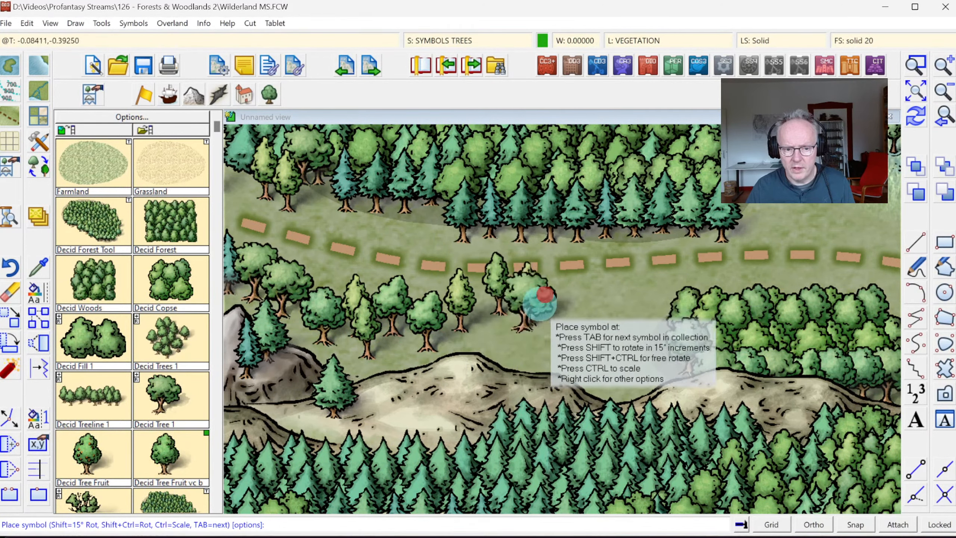
pyautogui.click(544, 324)
# Add single deciduous trees around the small deciduous forest's western edge and beside the road at the northern forest's edge
pyautogui.click(585, 292)
pyautogui.click(617, 301)
pyautogui.click(649, 311)
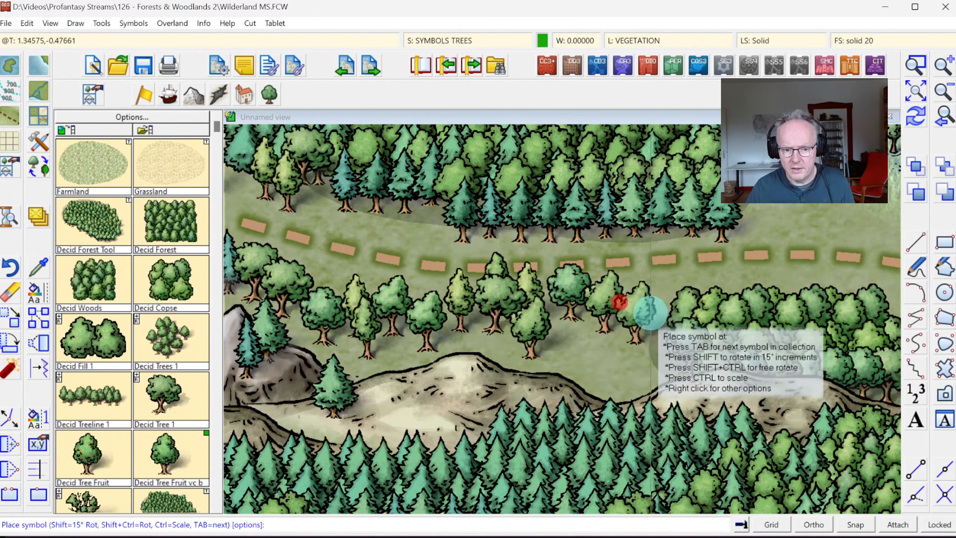
pyautogui.click(673, 332)
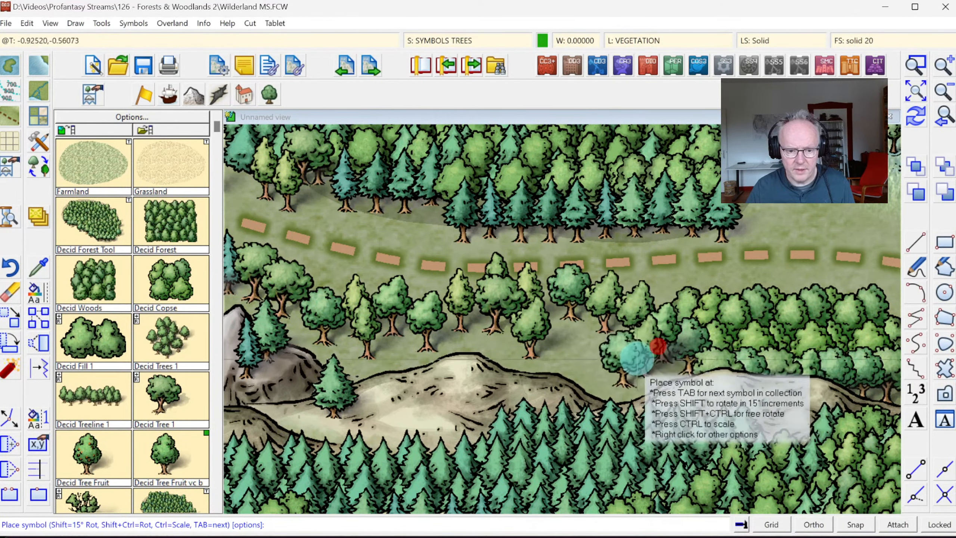
pyautogui.click(613, 333)
pyautogui.click(573, 334)
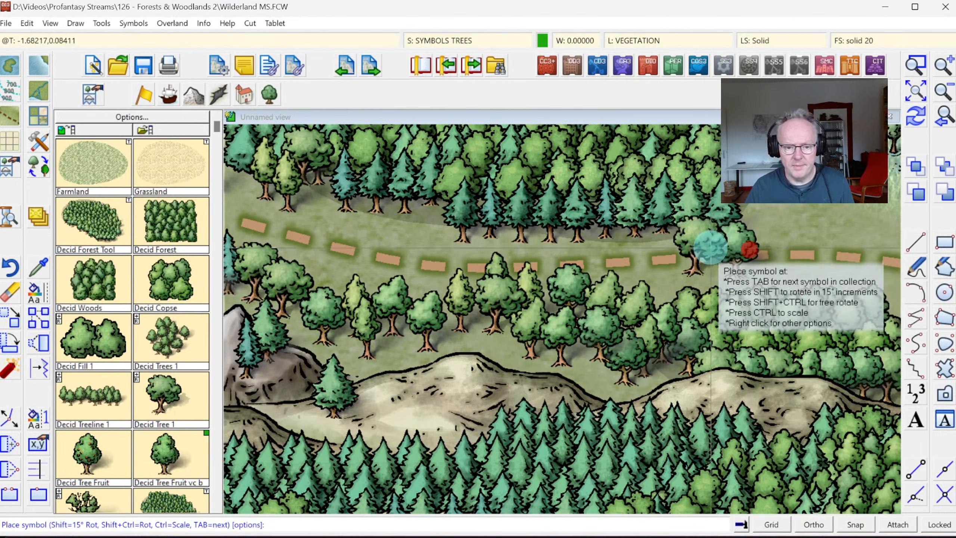
pyautogui.click(668, 215)
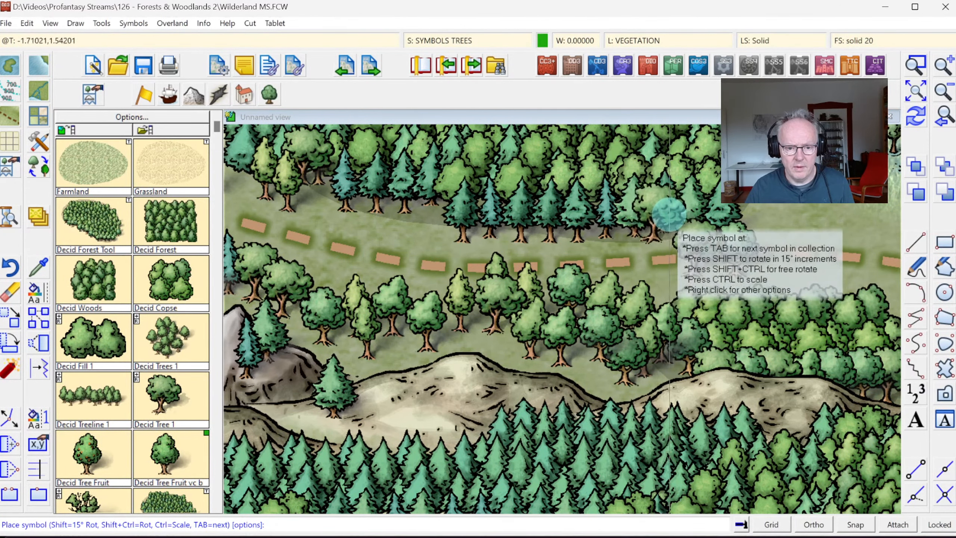
pyautogui.click(678, 260)
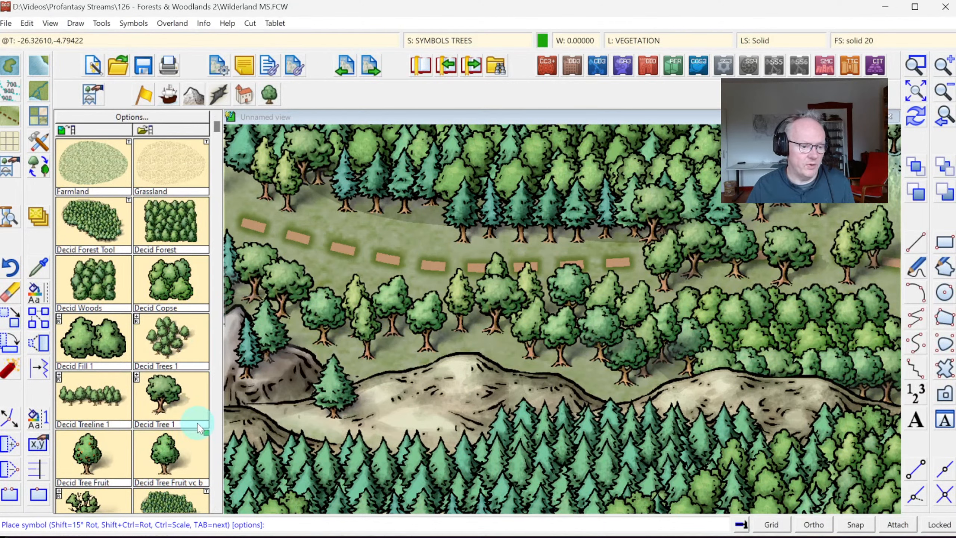
# Place a loose group of single Pine Tree 1 symbols on and around the western hills south of the deciduous trees
pyautogui.click(216, 507)
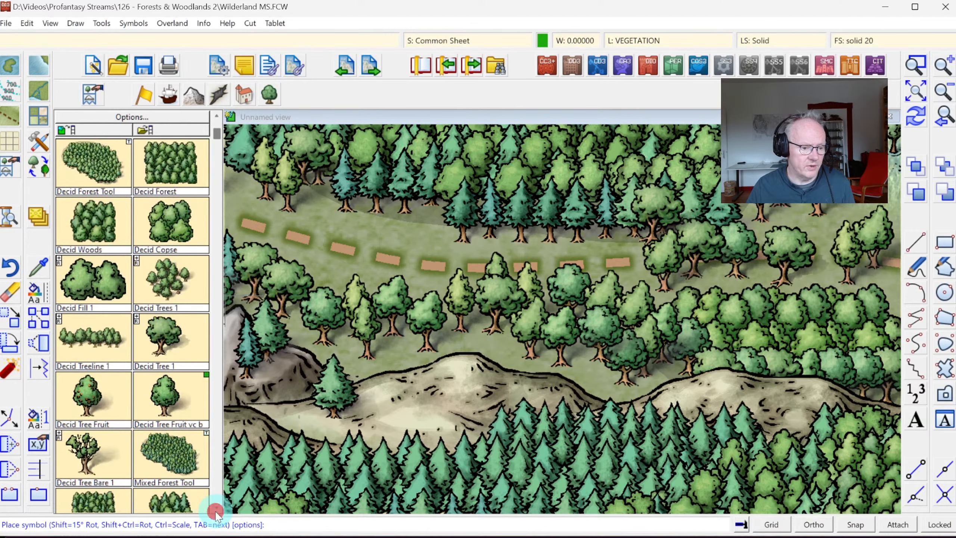
pyautogui.click(217, 507)
pyautogui.click(216, 507)
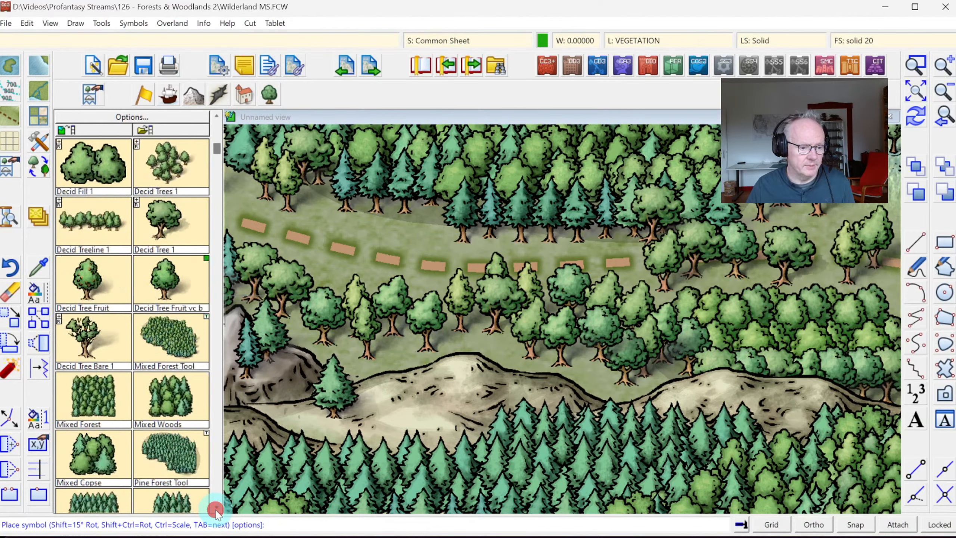
pyautogui.click(216, 507)
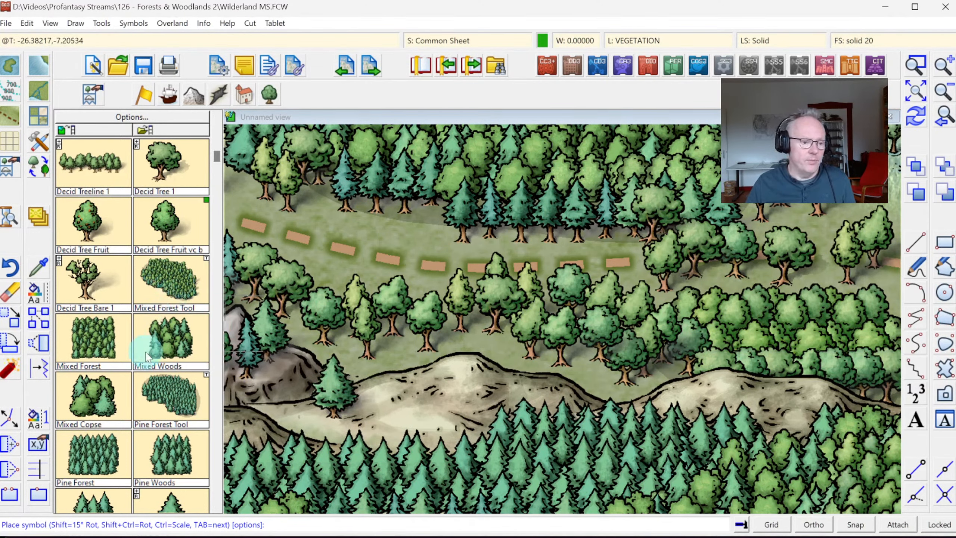
pyautogui.click(216, 508)
pyautogui.click(217, 508)
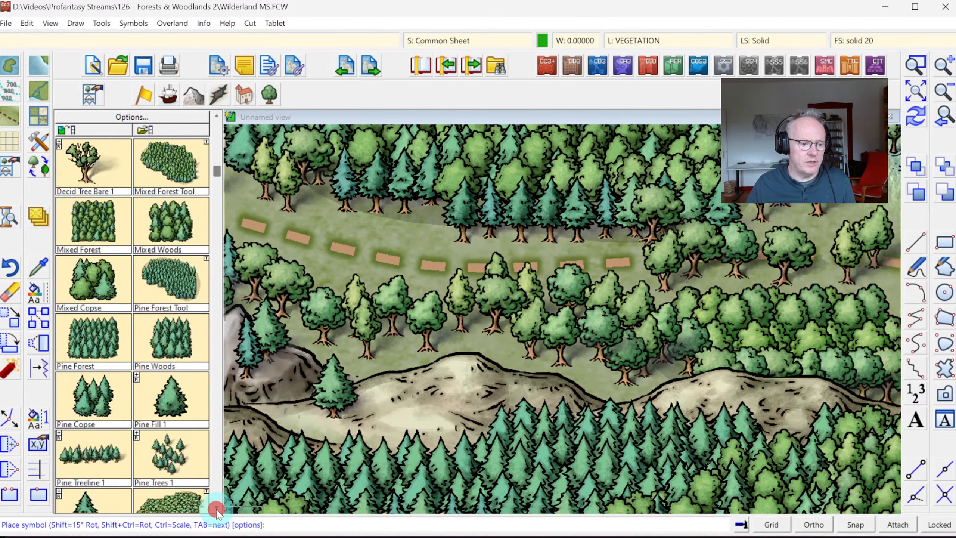
pyautogui.click(216, 509)
pyautogui.click(217, 508)
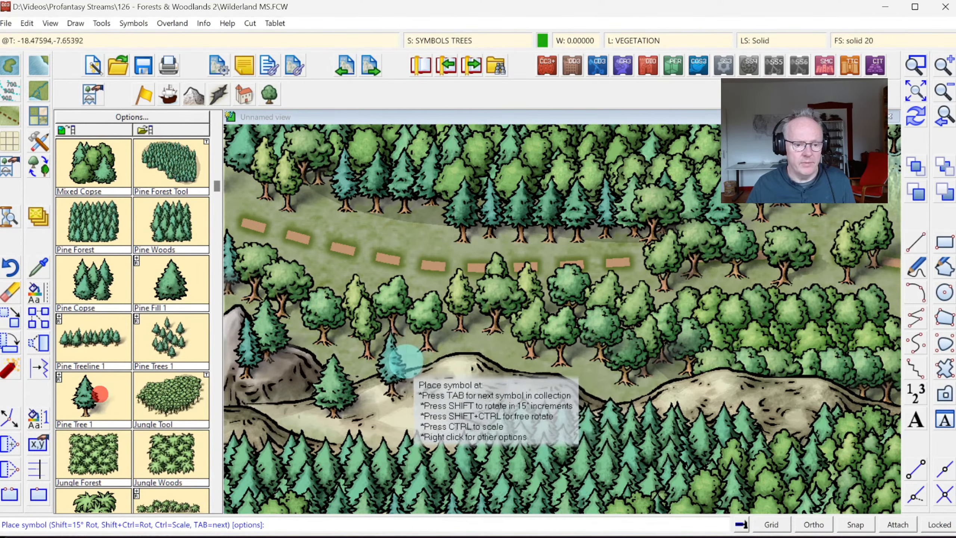
pyautogui.click(422, 352)
pyautogui.click(398, 371)
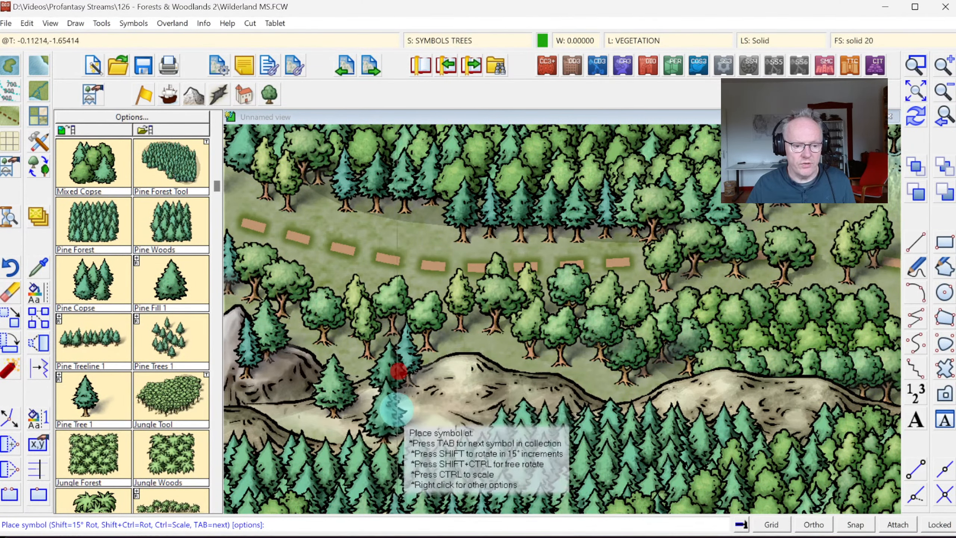
pyautogui.click(407, 399)
pyautogui.click(324, 391)
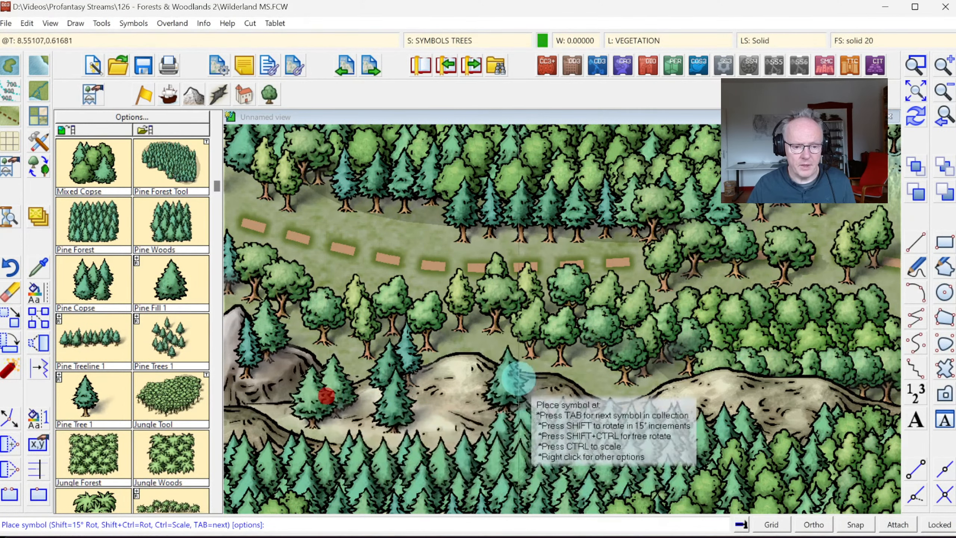
pyautogui.click(486, 353)
pyautogui.click(459, 375)
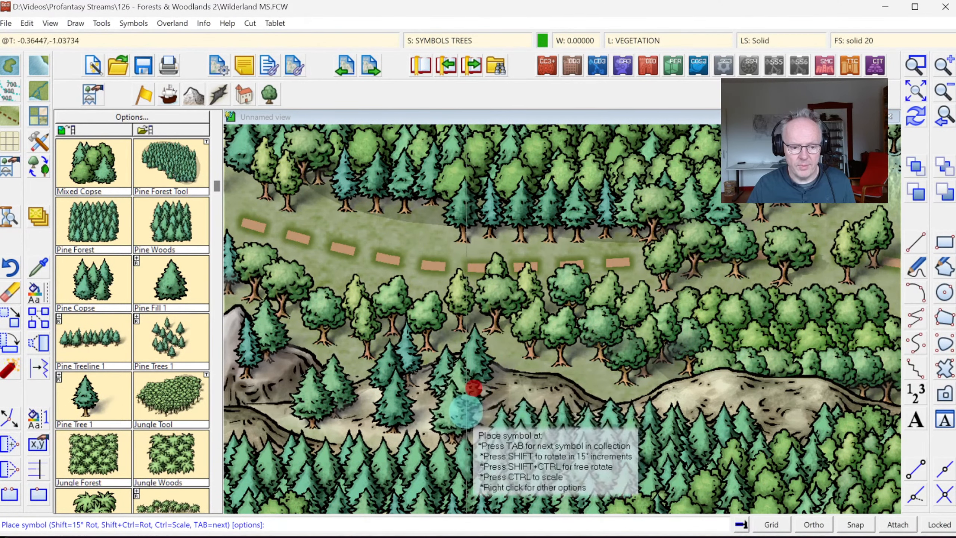
pyautogui.click(516, 351)
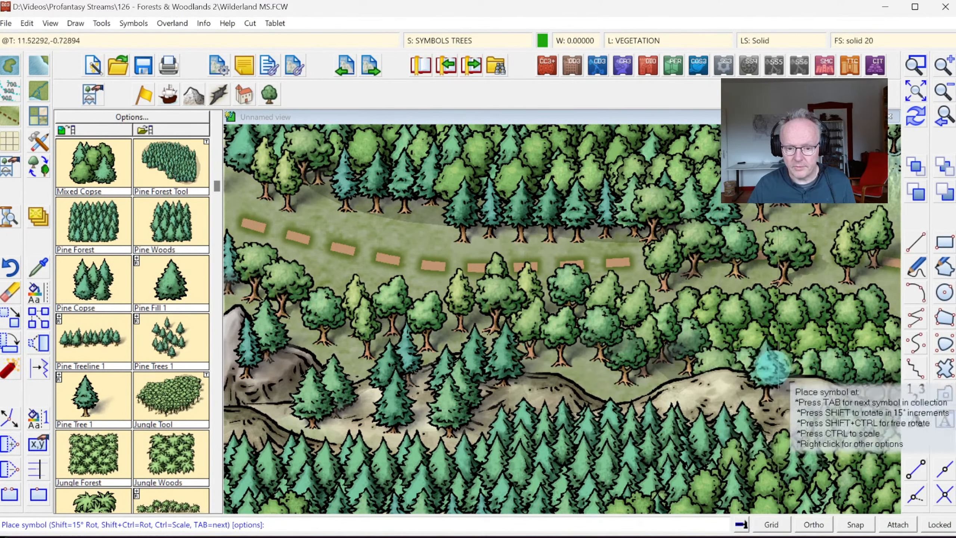
# Scatter single pine trees on the hill below the small deciduous forest and among the deciduous trees to its west
pyautogui.click(721, 365)
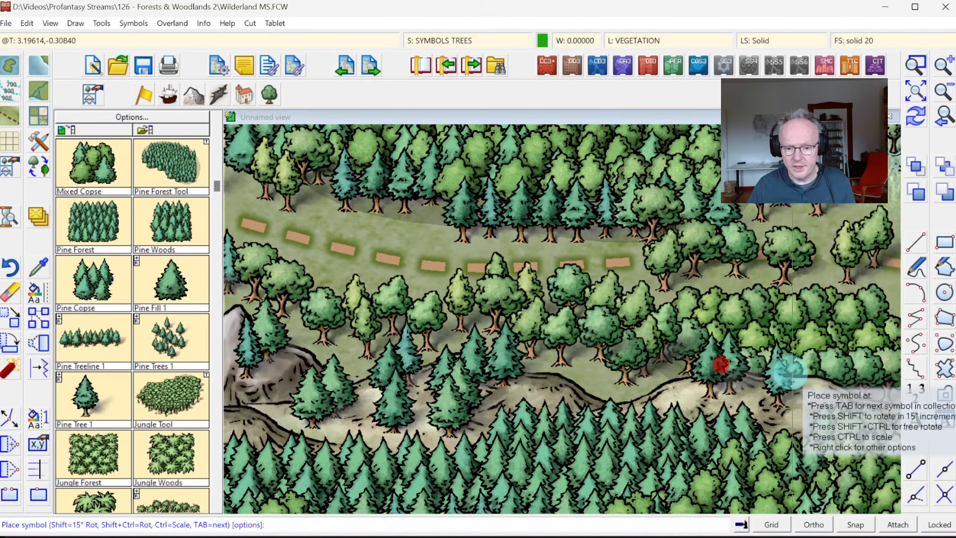
pyautogui.click(805, 395)
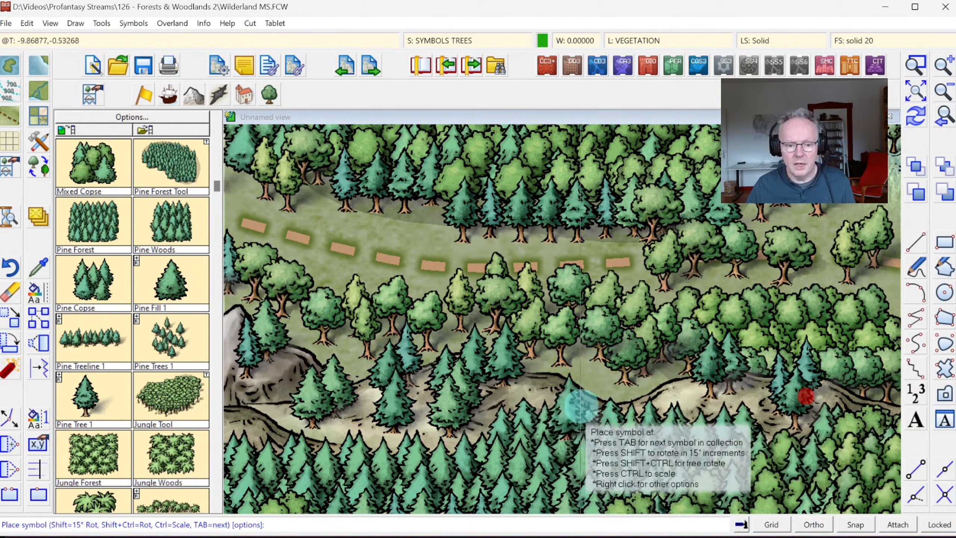
pyautogui.click(604, 356)
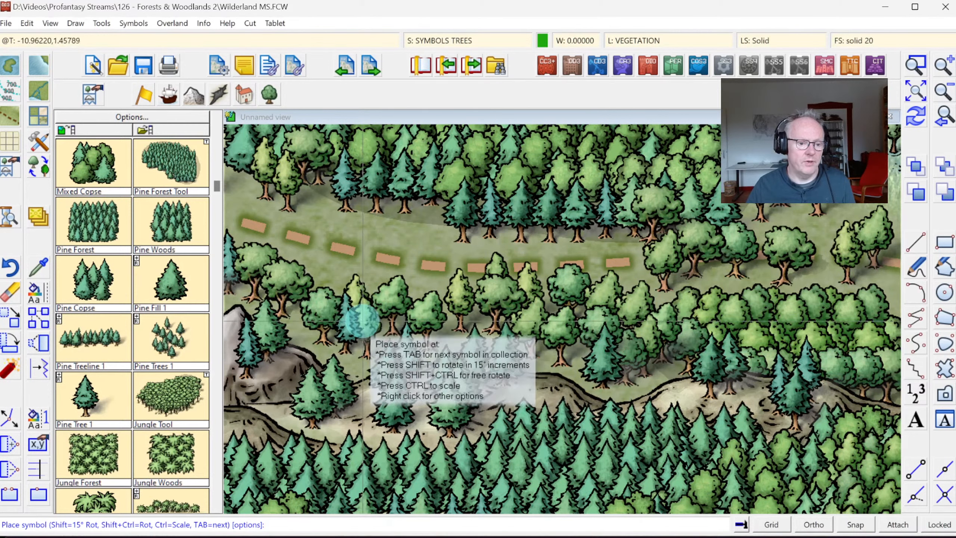
pyautogui.click(361, 314)
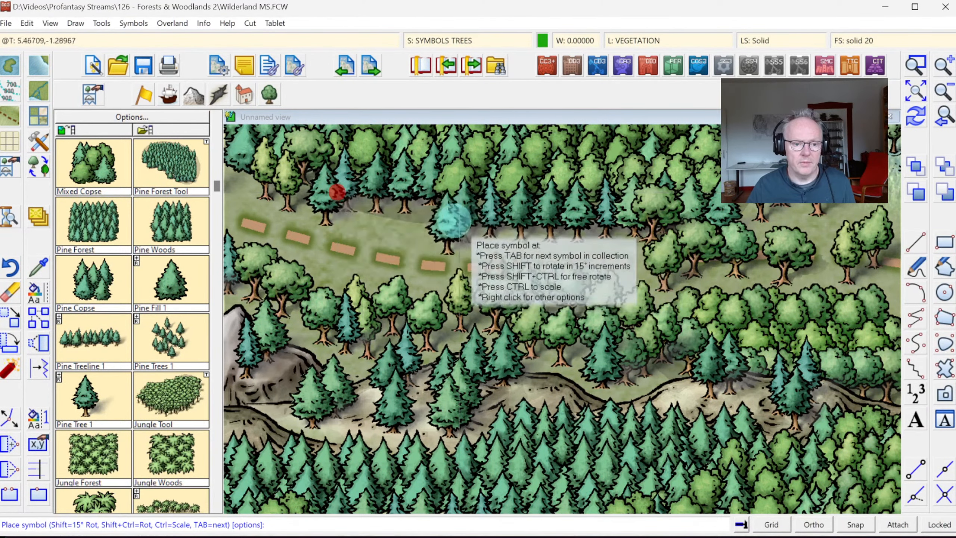
# Place single pine trees along the northern forest's southern edge, just above the road
pyautogui.click(382, 204)
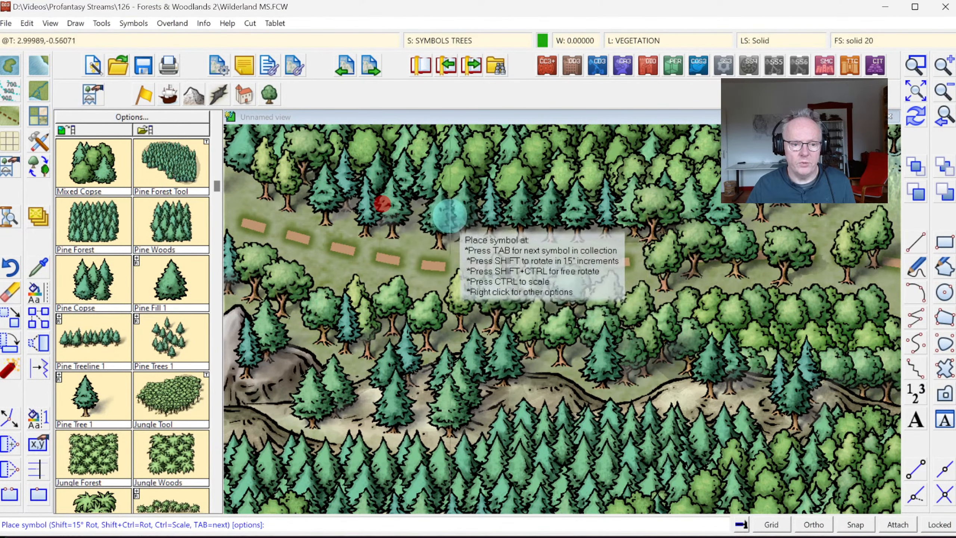
pyautogui.click(443, 218)
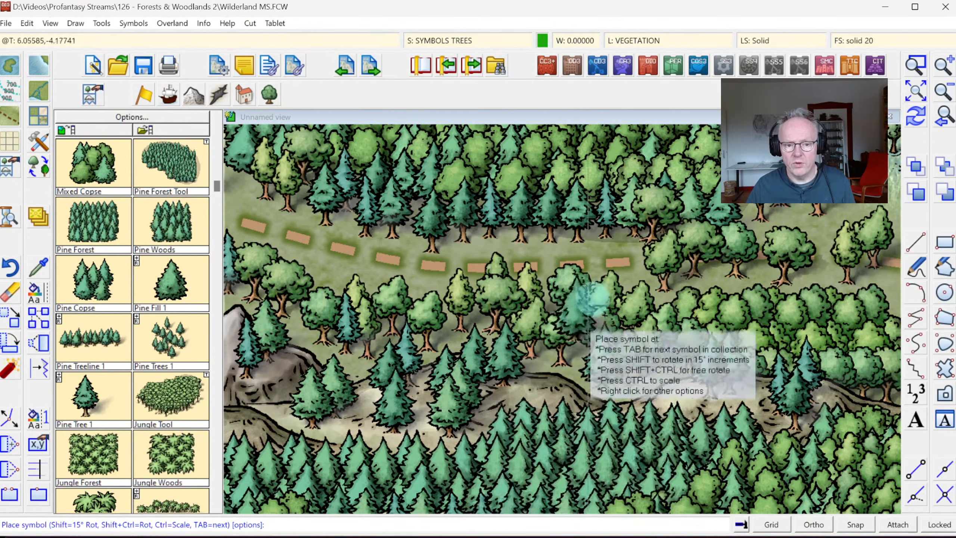
pyautogui.click(612, 241)
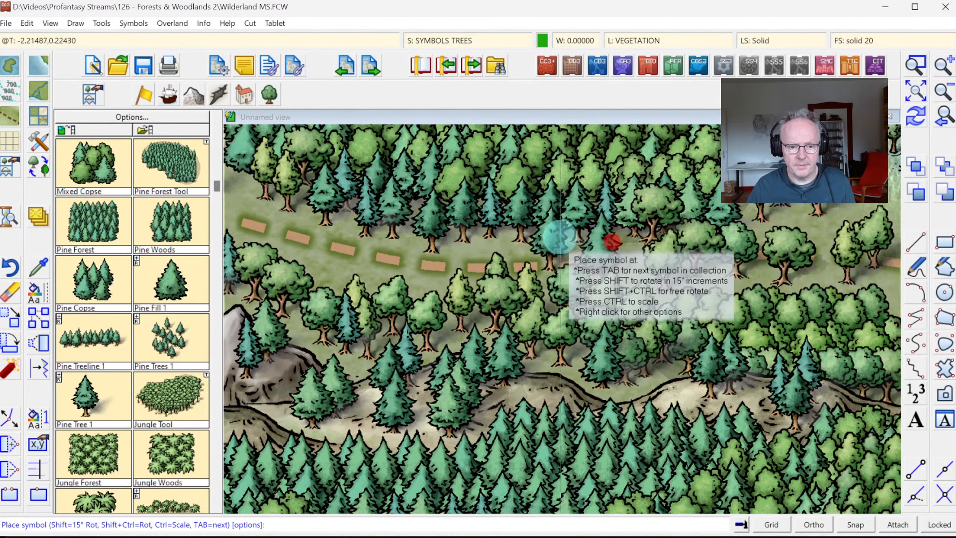
pyautogui.click(559, 235)
# Place single pine trees along and partly over the western stretch of the road where it enters the woods
pyautogui.click(428, 271)
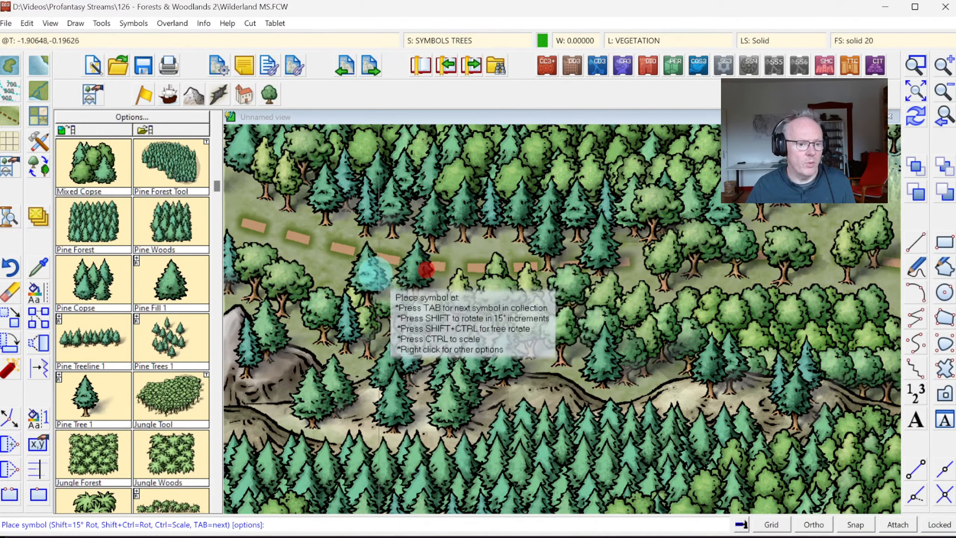
pyautogui.click(329, 261)
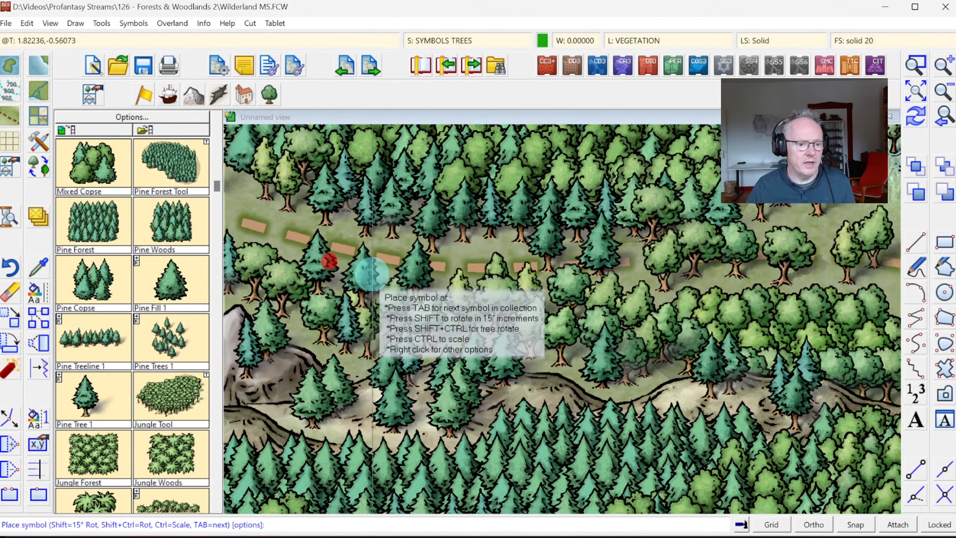
pyautogui.click(261, 190)
pyautogui.click(283, 239)
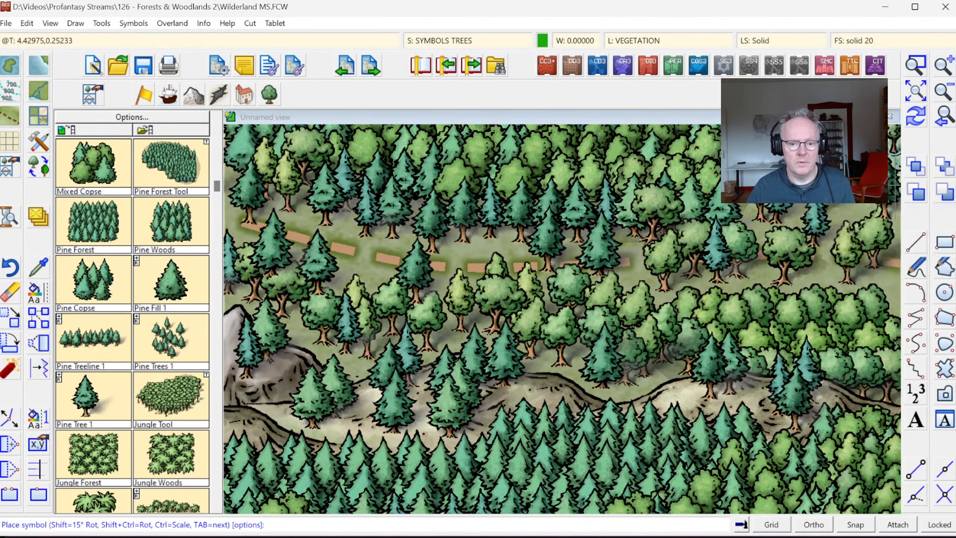
# Draw a curved Mixed Forest Tool strip between the two grassy clearings, joining the western forest to the northeastern one
pyautogui.click(941, 114)
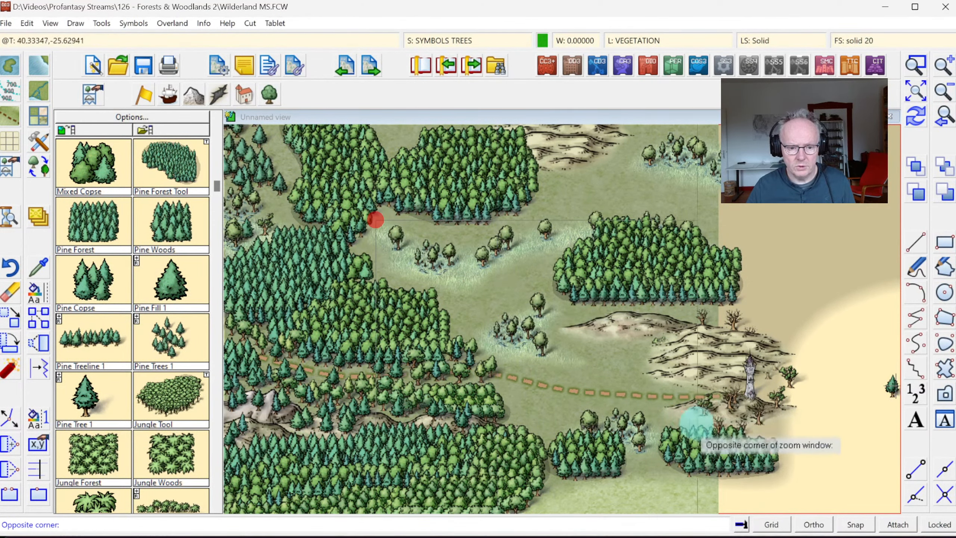
pyautogui.click(789, 477)
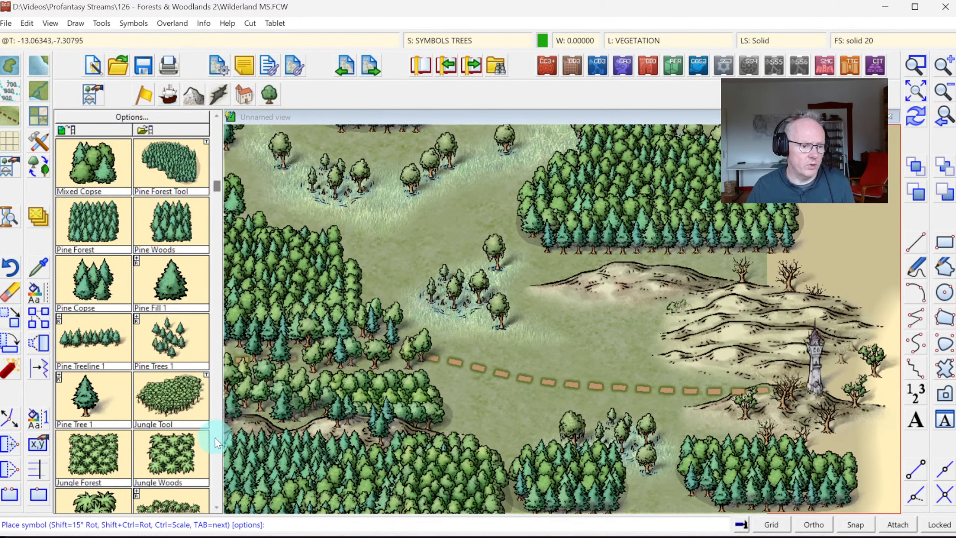
pyautogui.click(217, 145)
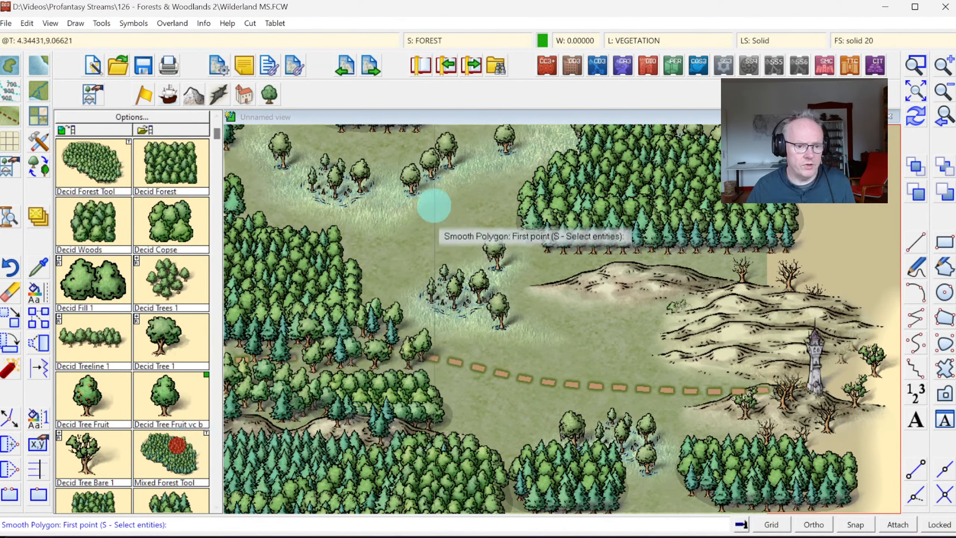
pyautogui.click(461, 179)
pyautogui.click(423, 199)
pyautogui.click(369, 215)
pyautogui.click(336, 240)
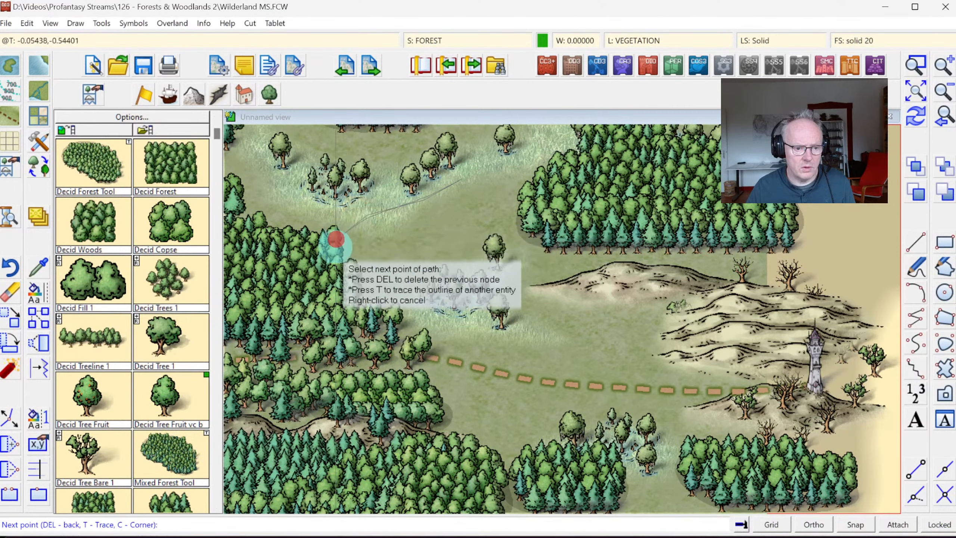
pyautogui.click(347, 286)
pyautogui.click(381, 302)
pyautogui.click(409, 272)
pyautogui.click(451, 249)
pyautogui.click(506, 224)
pyautogui.click(542, 190)
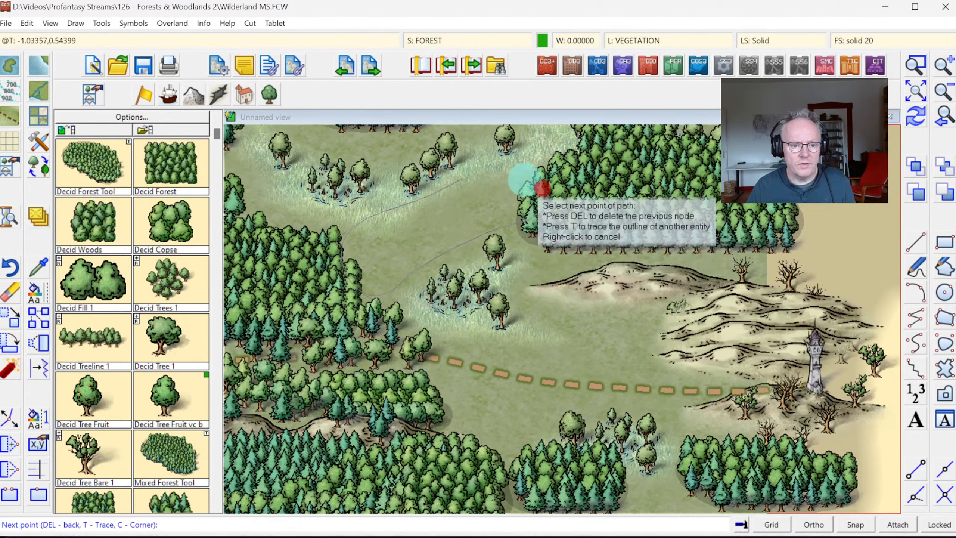
pyautogui.click(506, 174)
pyautogui.rightClick(506, 174)
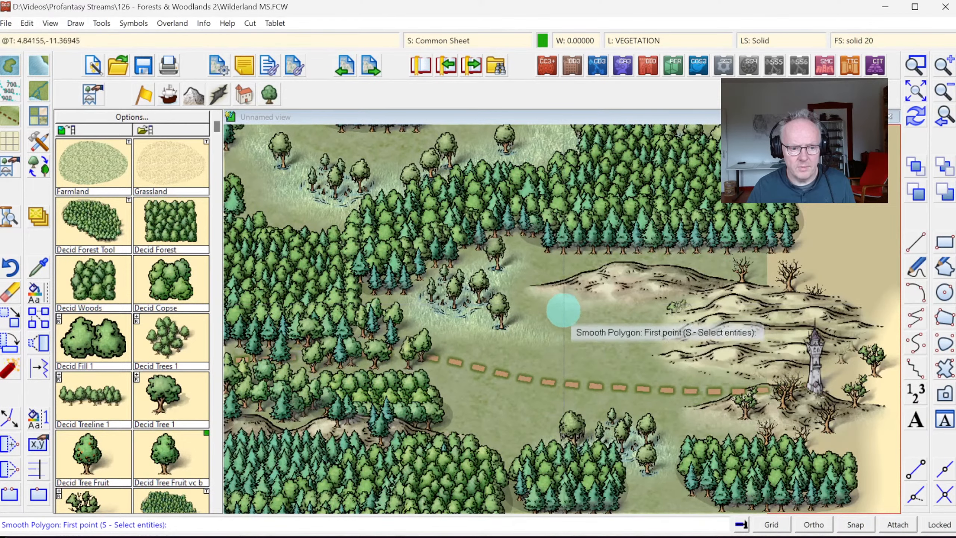
# Draw a small rounded mixed forest north of the road, between the lower grassy clearing and the eastern hills
pyautogui.click(528, 312)
pyautogui.click(542, 349)
pyautogui.click(593, 371)
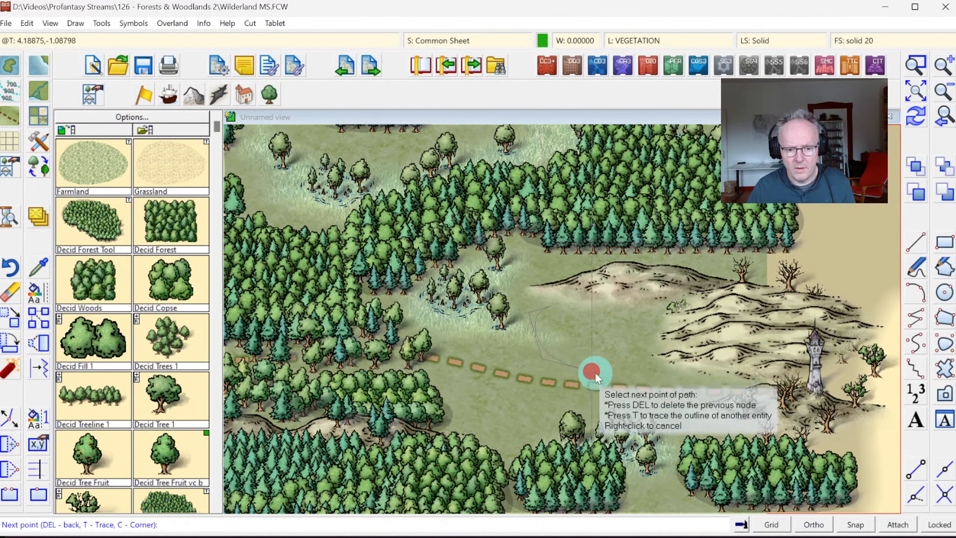
pyautogui.click(657, 361)
pyautogui.click(661, 321)
pyautogui.click(585, 293)
pyautogui.rightClick(585, 292)
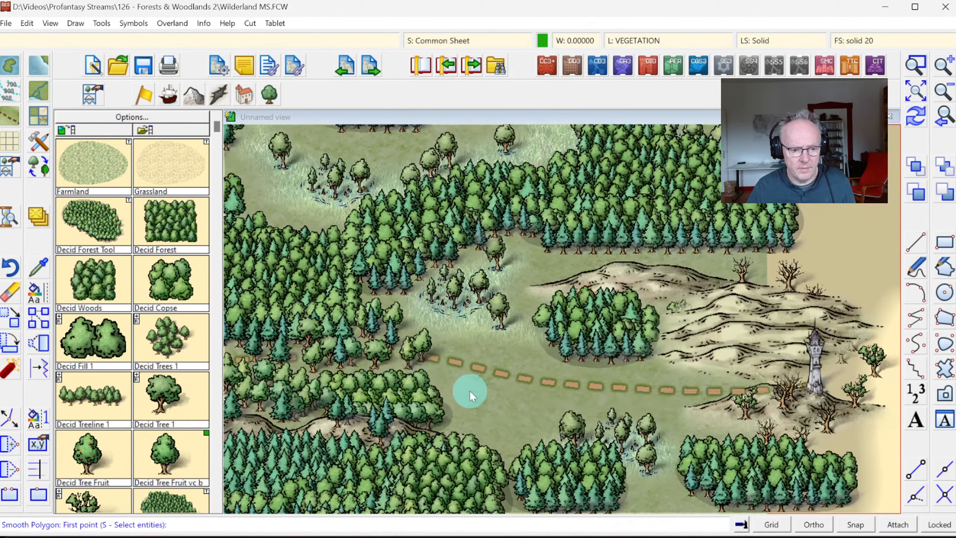
# Draw a small mixed forest just south of the road's western stretch, joining the woods beside it
pyautogui.click(480, 391)
pyautogui.click(442, 391)
pyautogui.click(433, 410)
pyautogui.click(508, 457)
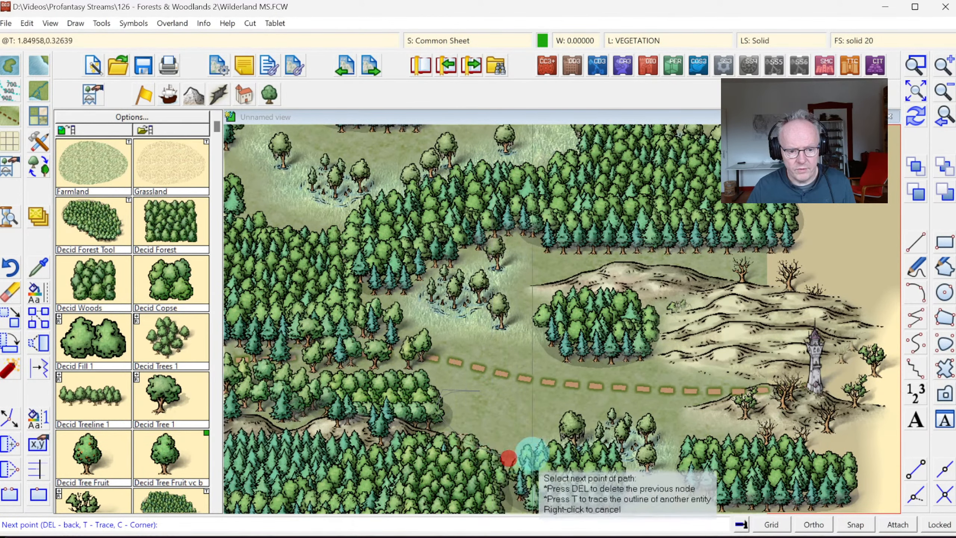
pyautogui.click(548, 425)
pyautogui.click(511, 384)
pyautogui.rightClick(511, 385)
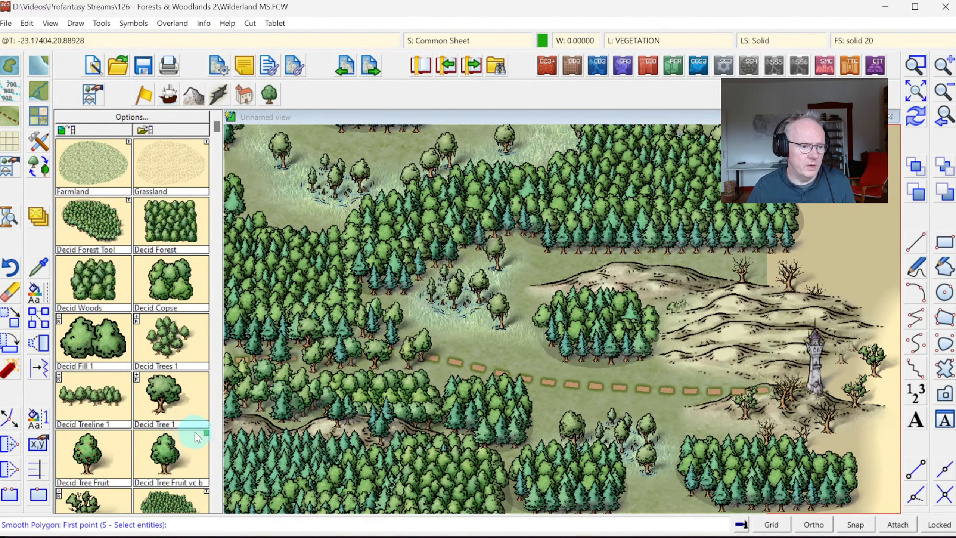
# Place single pine trees on the hills' western slope and along the southern edge of the small rounded forest north of the road
pyautogui.scroll(-3, 215, 433)
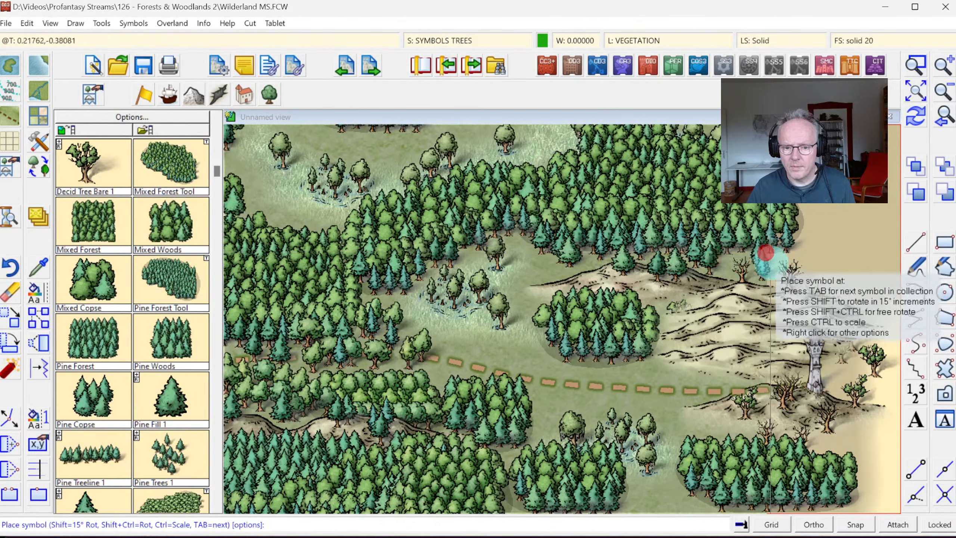
pyautogui.click(705, 352)
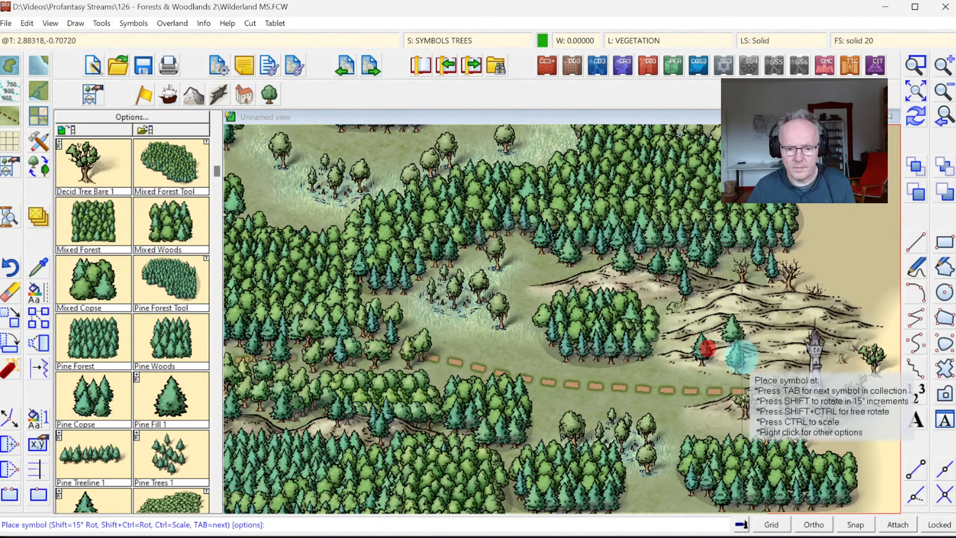
pyautogui.click(725, 359)
pyautogui.click(675, 358)
pyautogui.click(644, 359)
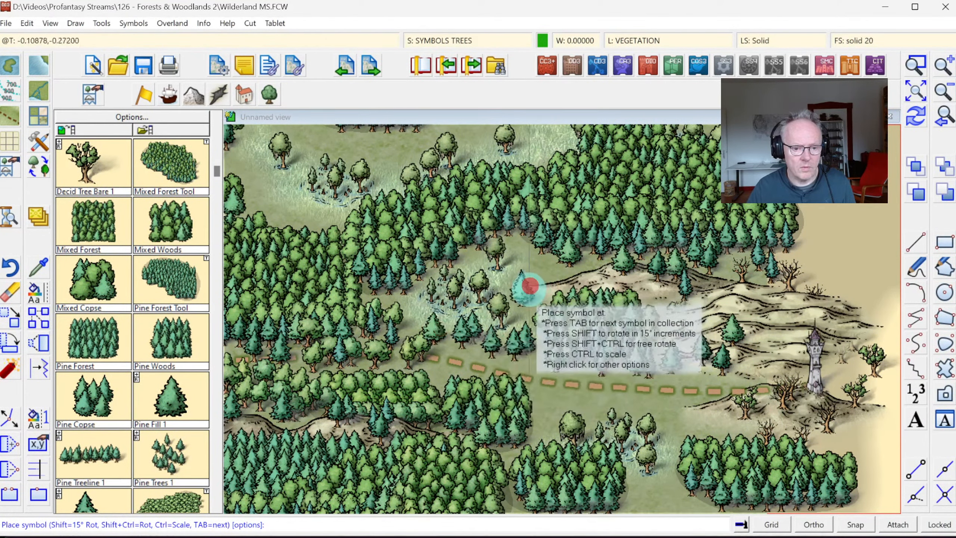
# Place single pine trees between the road and the southern clearing, eastward from the new forest's edge
pyautogui.click(542, 410)
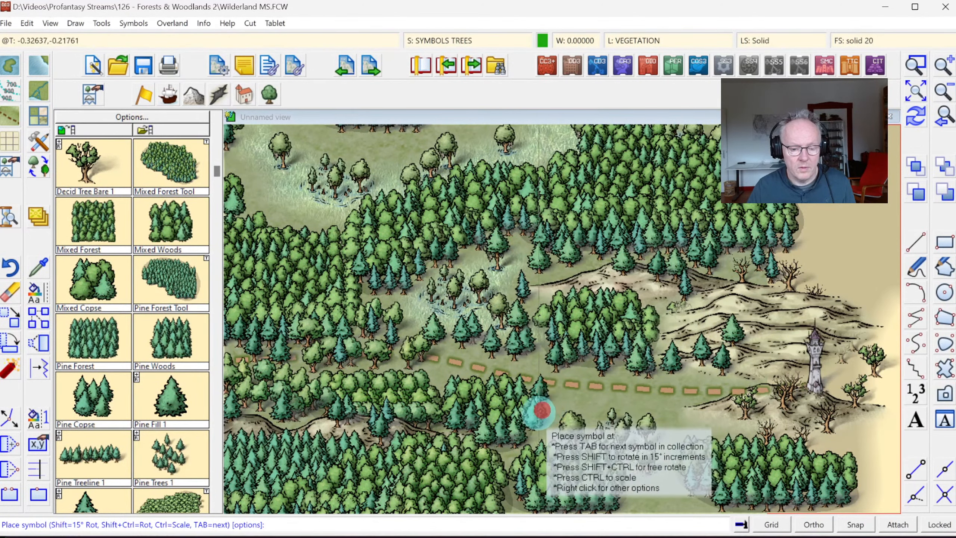
pyautogui.click(568, 416)
pyautogui.click(547, 433)
pyautogui.click(595, 406)
pyautogui.click(633, 407)
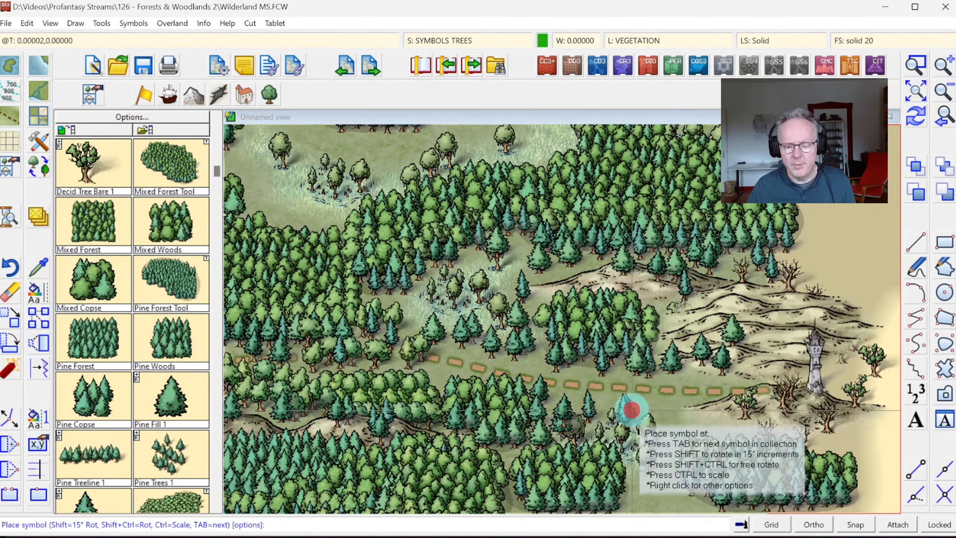
pyautogui.click(607, 400)
pyautogui.click(666, 416)
pyautogui.click(678, 431)
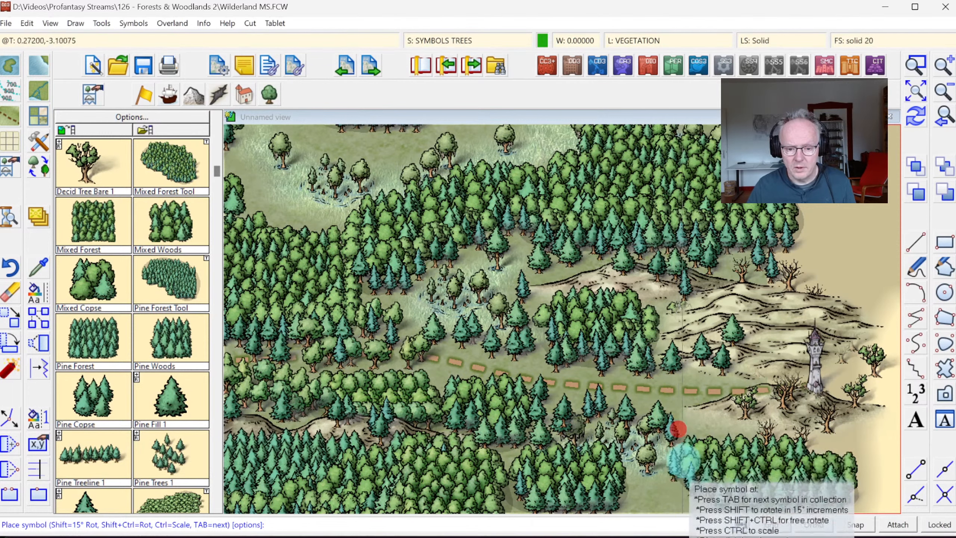
# Place single pine trees in the gap between the two southeastern woods and around the clearing there
pyautogui.click(683, 465)
pyautogui.click(637, 480)
pyautogui.click(669, 479)
pyautogui.click(653, 486)
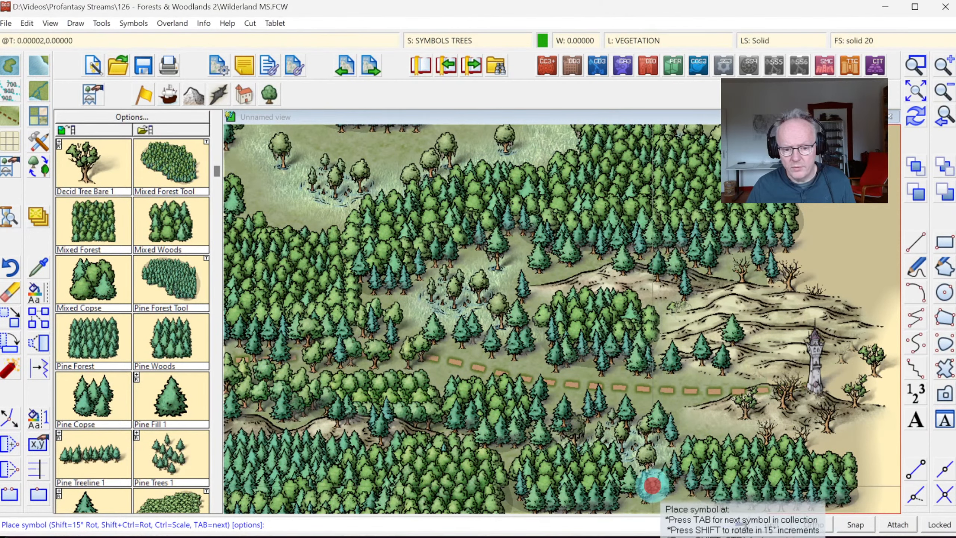
pyautogui.click(691, 493)
pyautogui.click(694, 425)
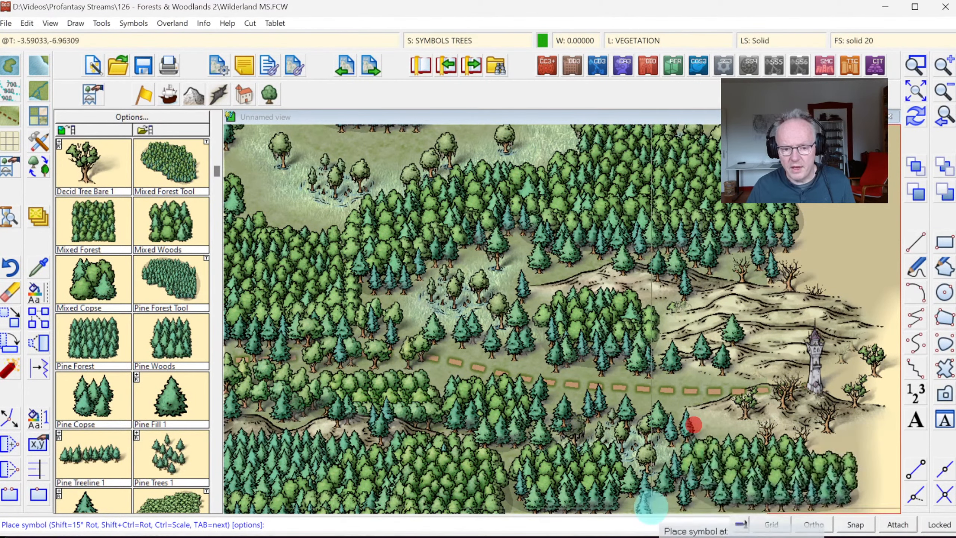
# Place single deciduous trees (Decid Tree 1) among the pines between the road and the southern clearing
pyautogui.click(219, 482)
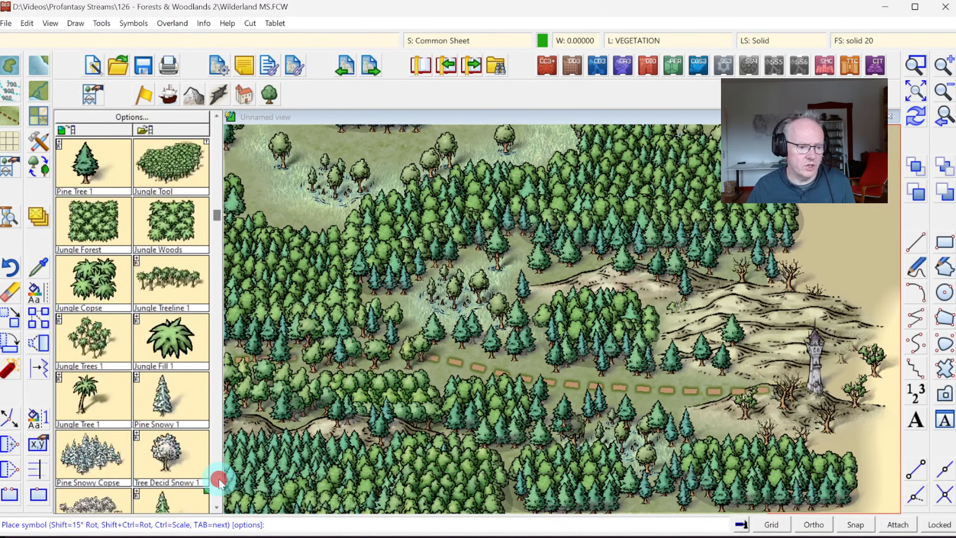
pyautogui.click(217, 475)
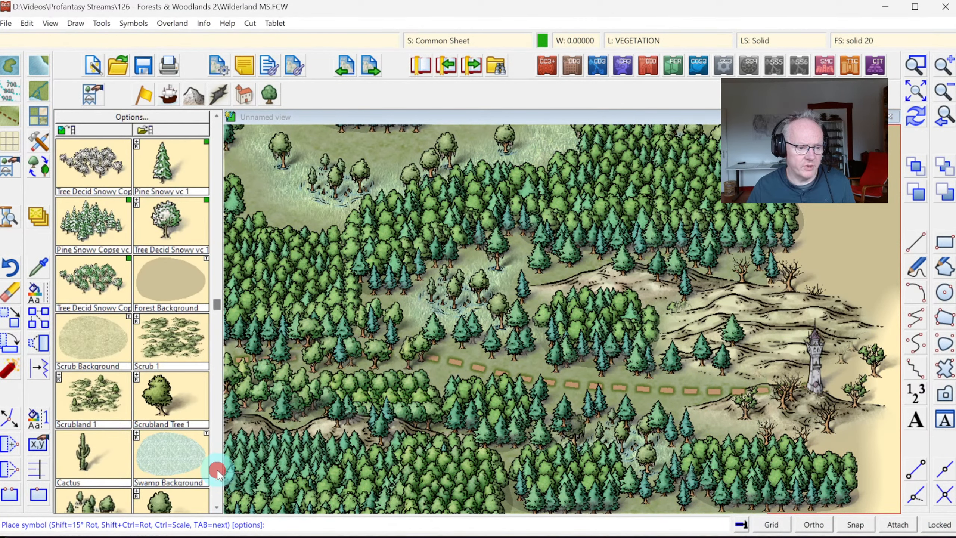
pyautogui.click(216, 469)
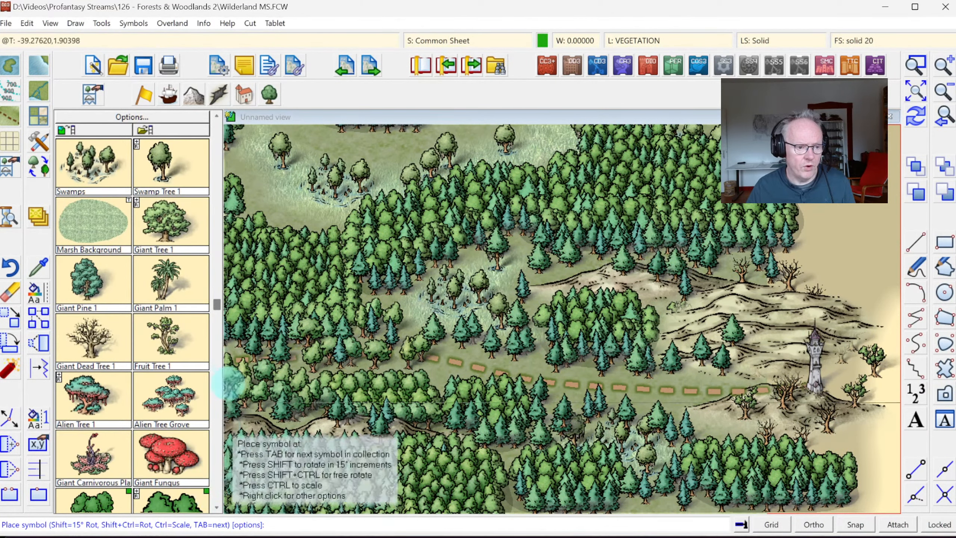
pyautogui.click(213, 125)
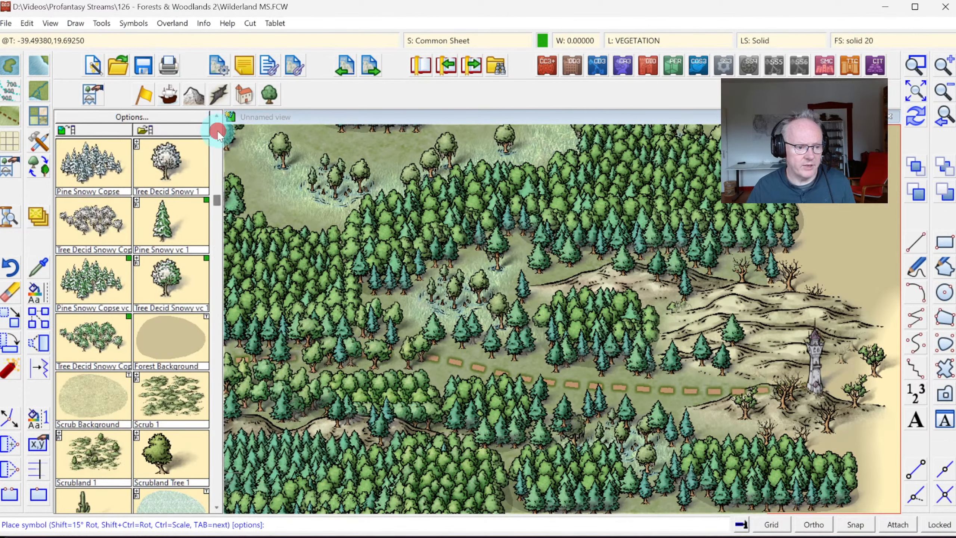
pyautogui.click(217, 130)
pyautogui.click(216, 130)
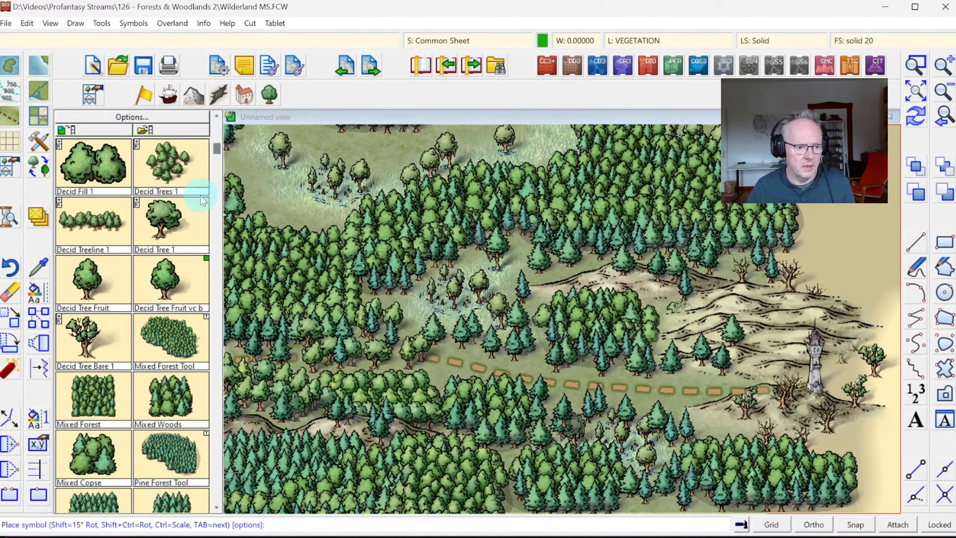
pyautogui.click(179, 241)
pyautogui.click(556, 398)
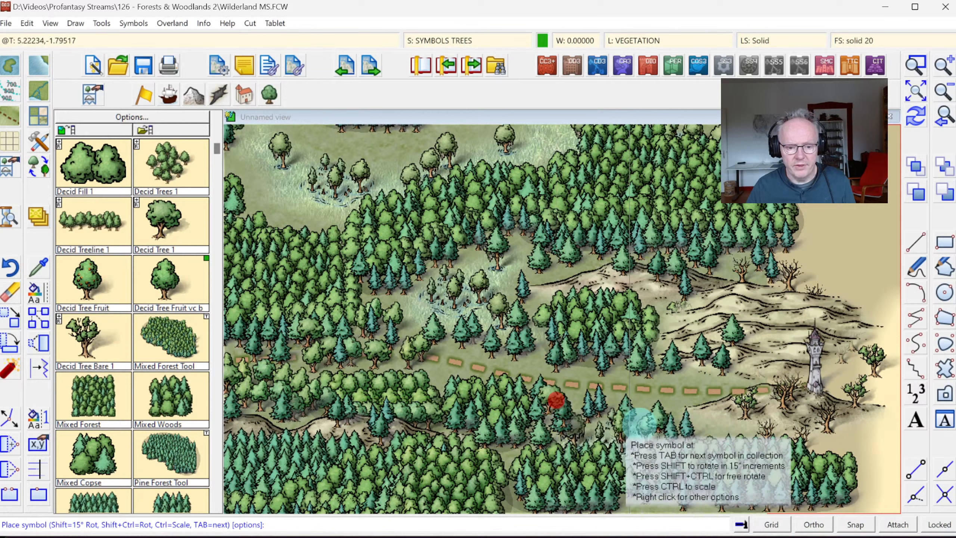
pyautogui.click(648, 405)
pyautogui.click(680, 413)
# Place single deciduous trees from the hills' western foot westward along the road, on both sides where it meets the woods
pyautogui.click(700, 362)
pyautogui.click(688, 369)
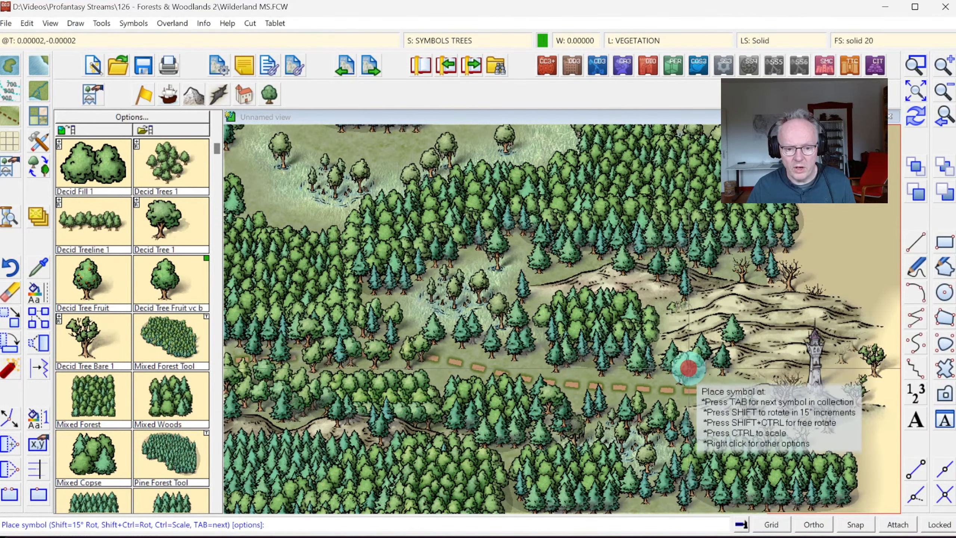
pyautogui.click(627, 359)
pyautogui.click(544, 357)
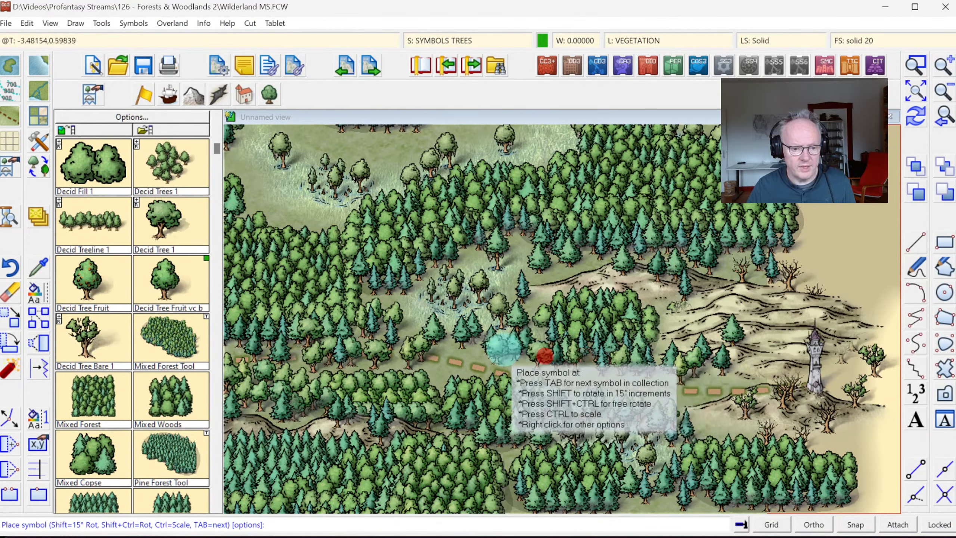
pyautogui.click(505, 346)
pyautogui.click(474, 340)
pyautogui.click(437, 375)
pyautogui.click(448, 386)
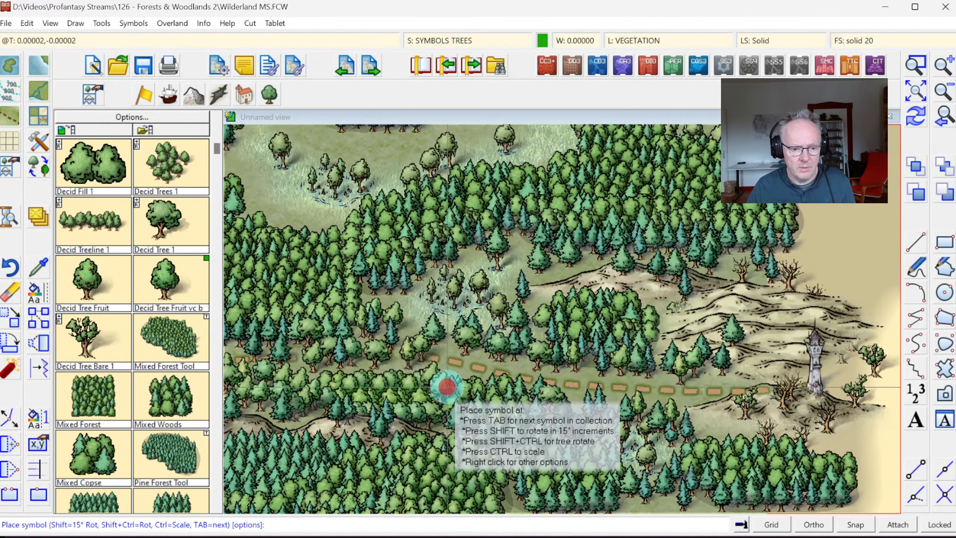
pyautogui.click(467, 382)
pyautogui.click(453, 343)
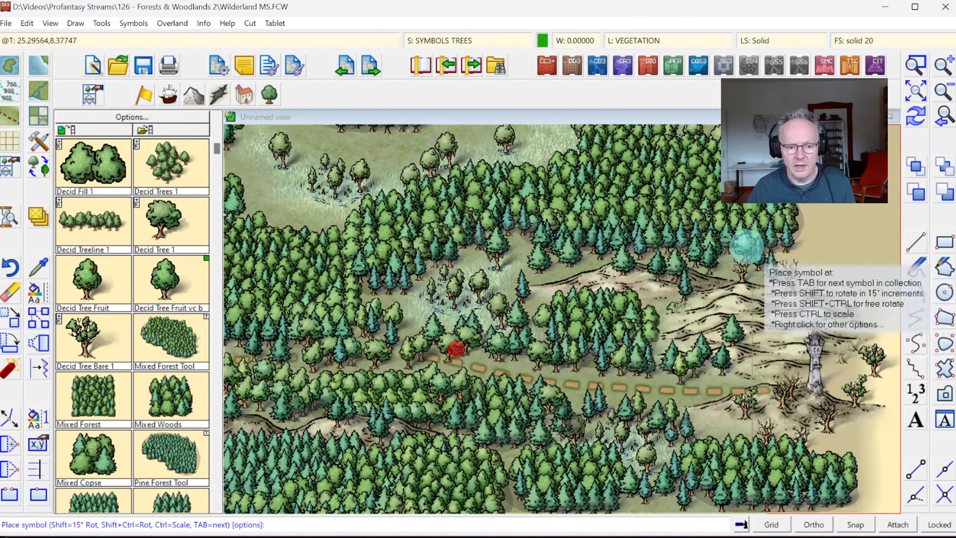
# Place single deciduous trees below the northern forest's southern edge and on the northern and western hill slopes
pyautogui.click(569, 272)
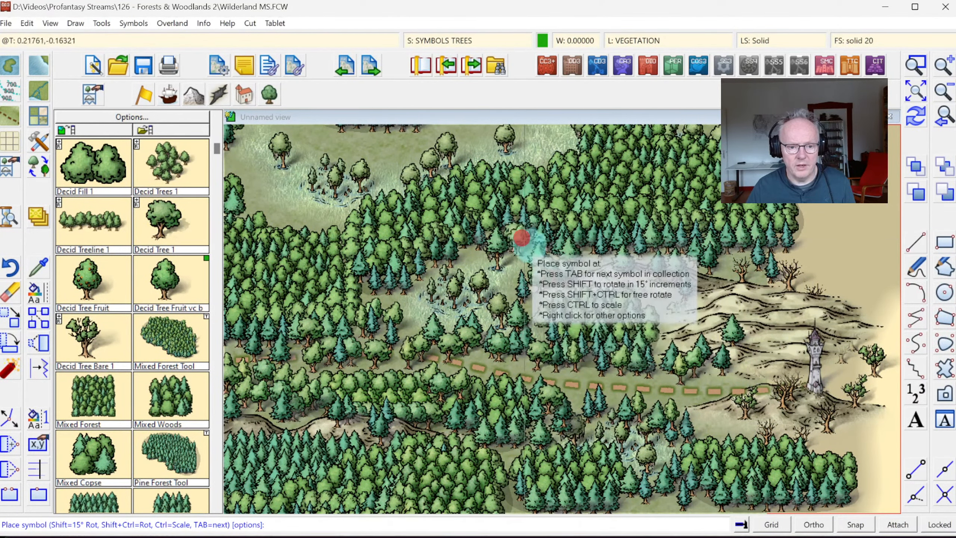
pyautogui.click(591, 258)
pyautogui.click(672, 317)
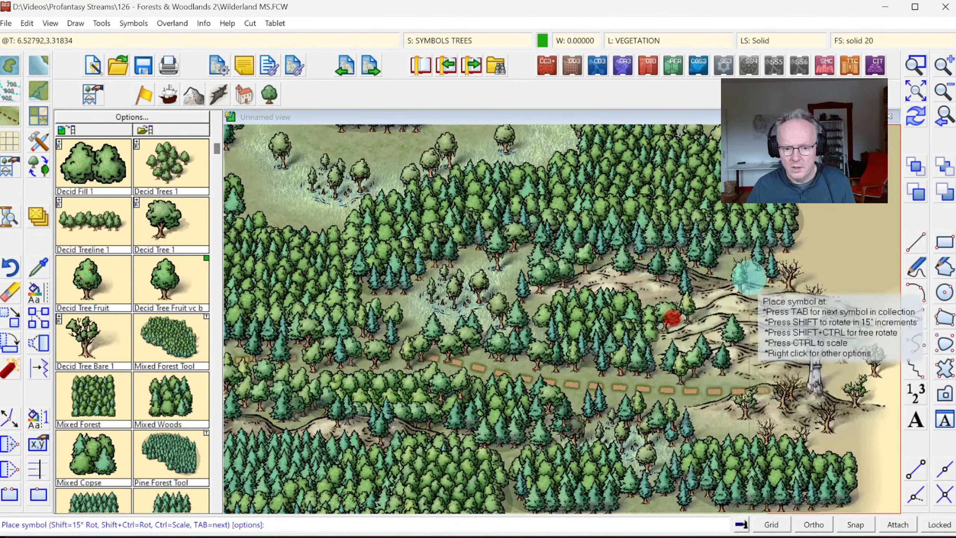
pyautogui.click(714, 280)
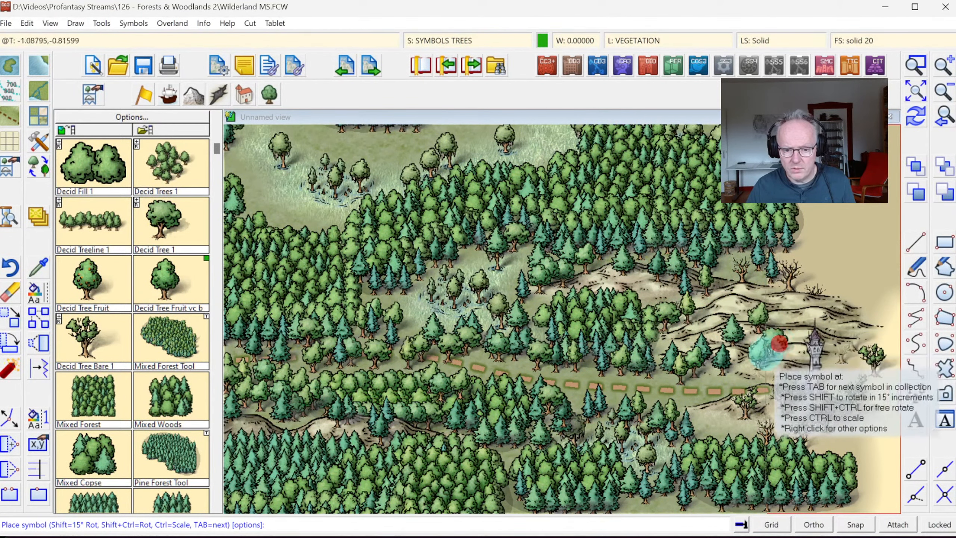
# Scatter single deciduous trees south of the tower hills, around the northern ridge and at the western forest's edge
pyautogui.click(710, 414)
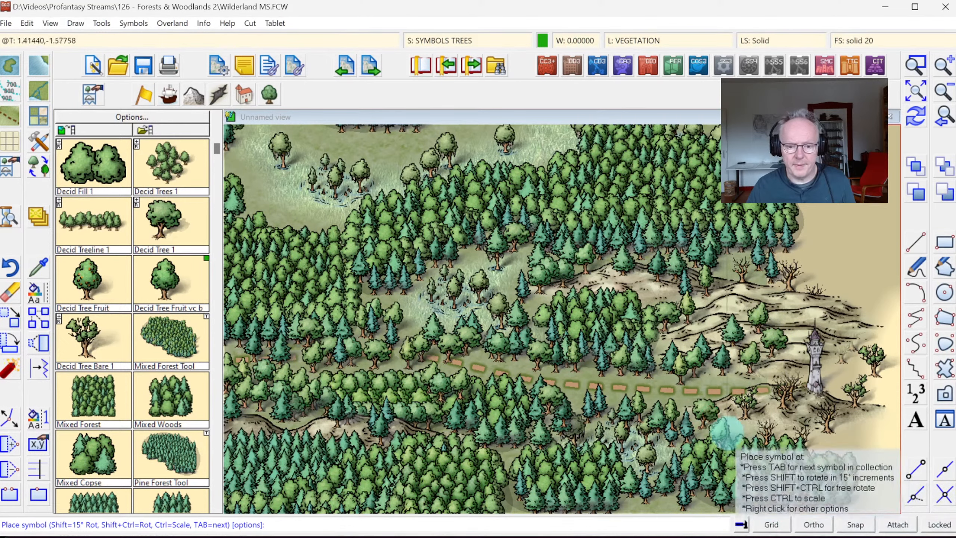
pyautogui.click(749, 430)
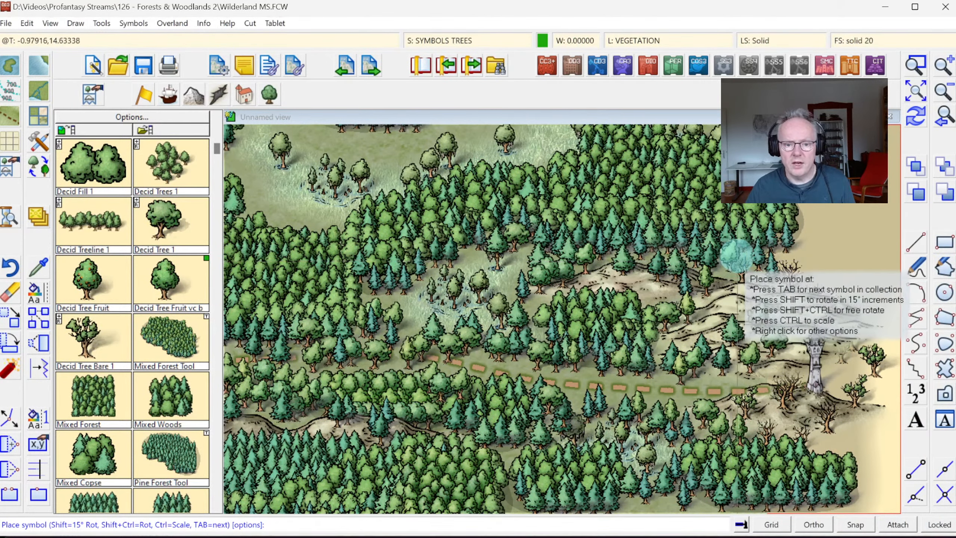
pyautogui.click(642, 264)
pyautogui.click(655, 297)
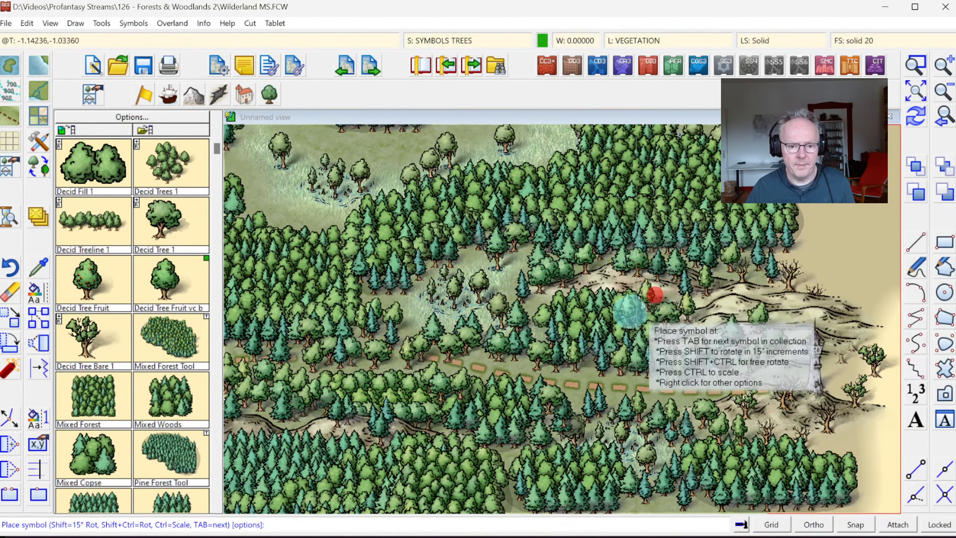
pyautogui.click(382, 302)
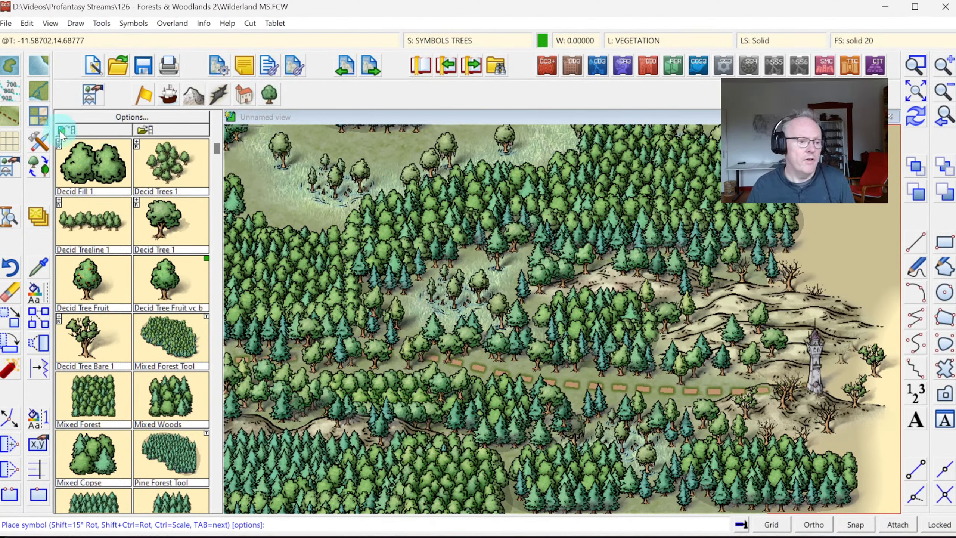
# Check the tower symbol's sheet and layer, and move the tower to the GM HEART layer
pyautogui.click(38, 269)
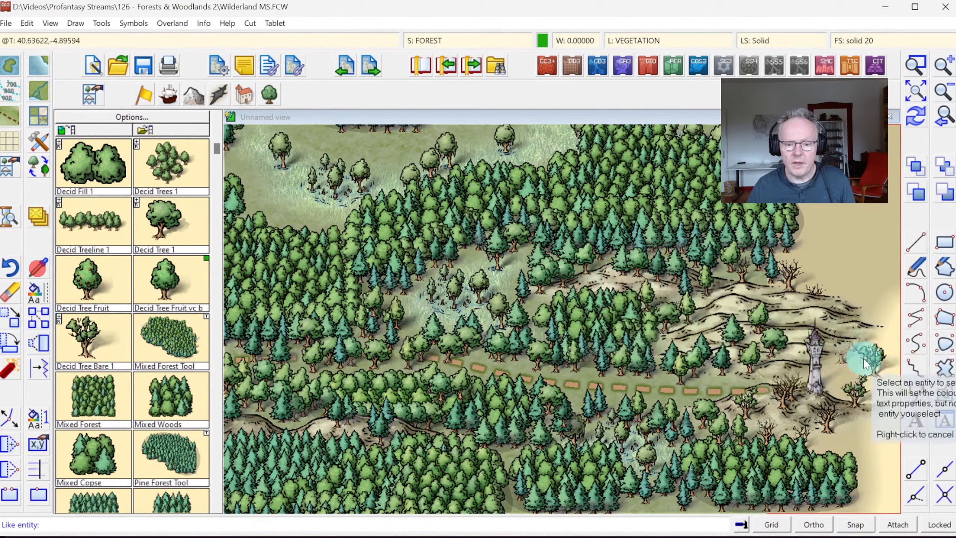
pyautogui.click(820, 375)
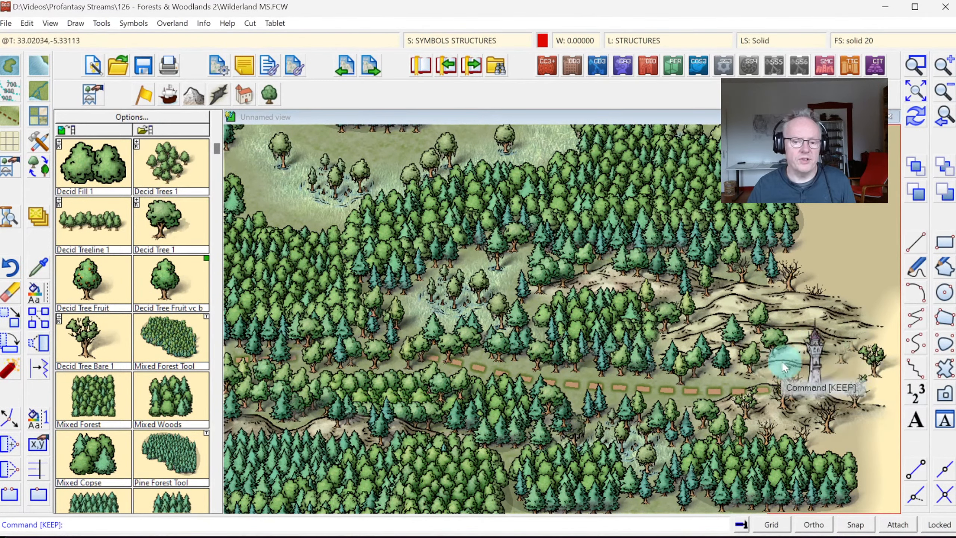
pyautogui.rightClick(44, 300)
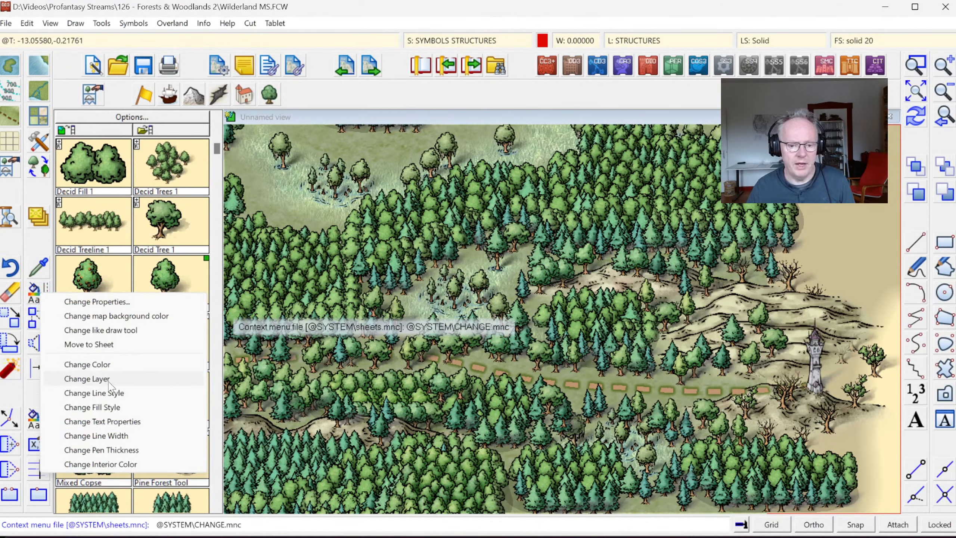
pyautogui.click(86, 378)
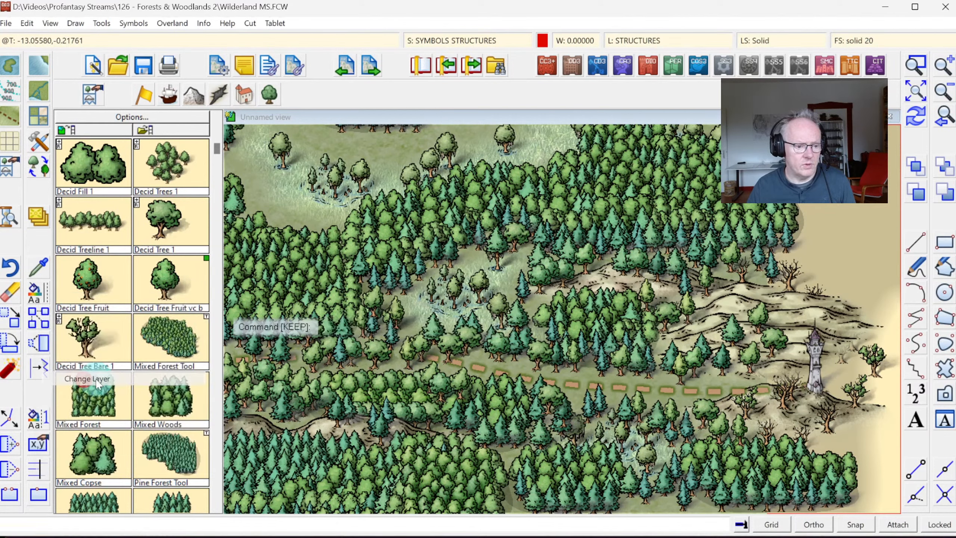
pyautogui.click(822, 375)
pyautogui.click(822, 374)
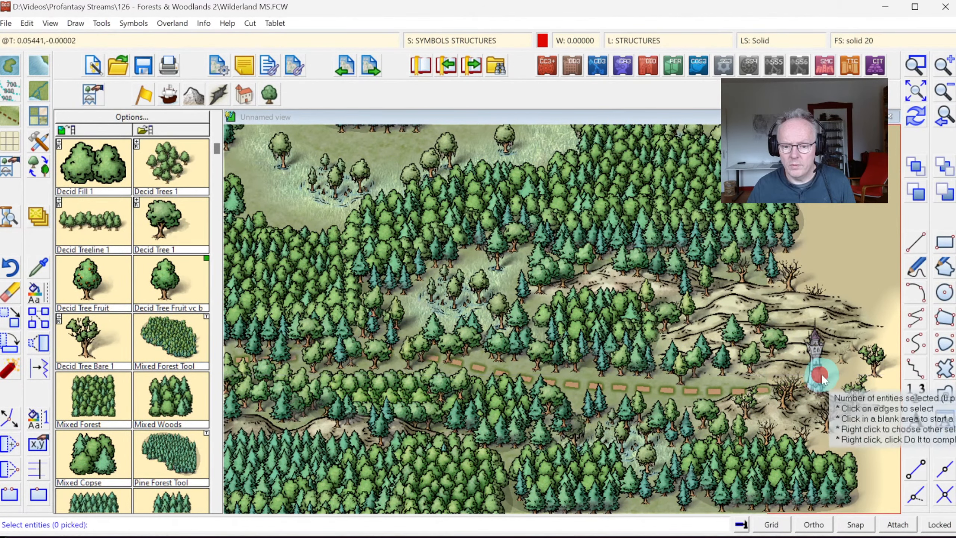
pyautogui.click(819, 374)
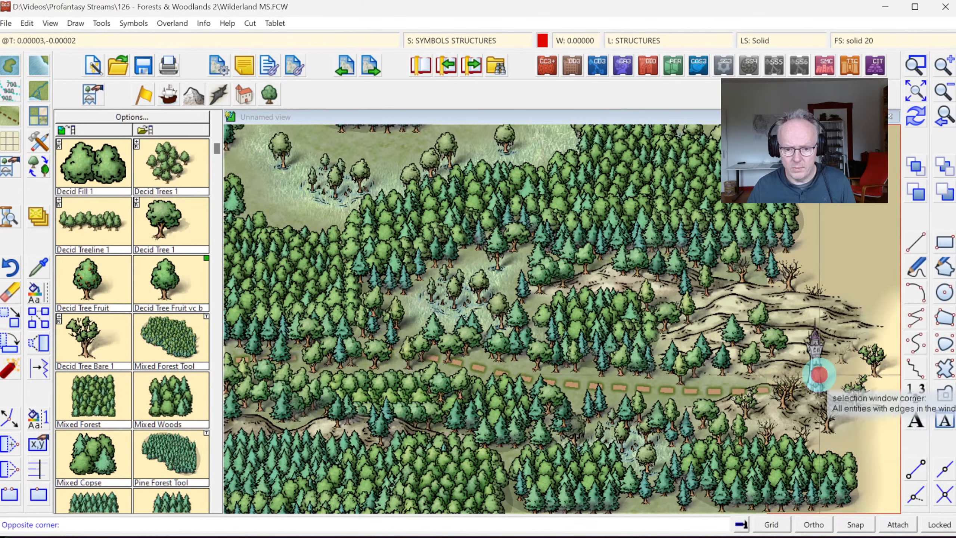
pyautogui.click(830, 373)
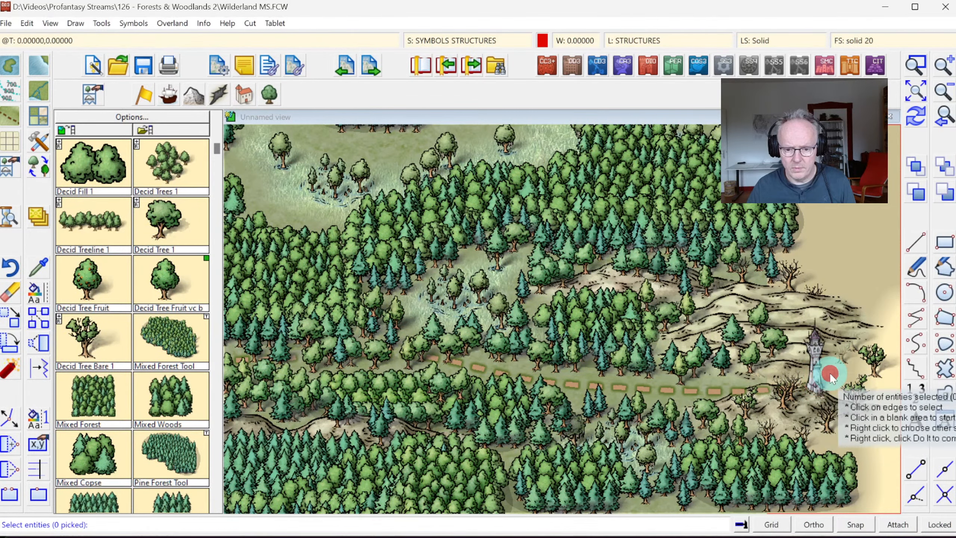
pyautogui.click(815, 329)
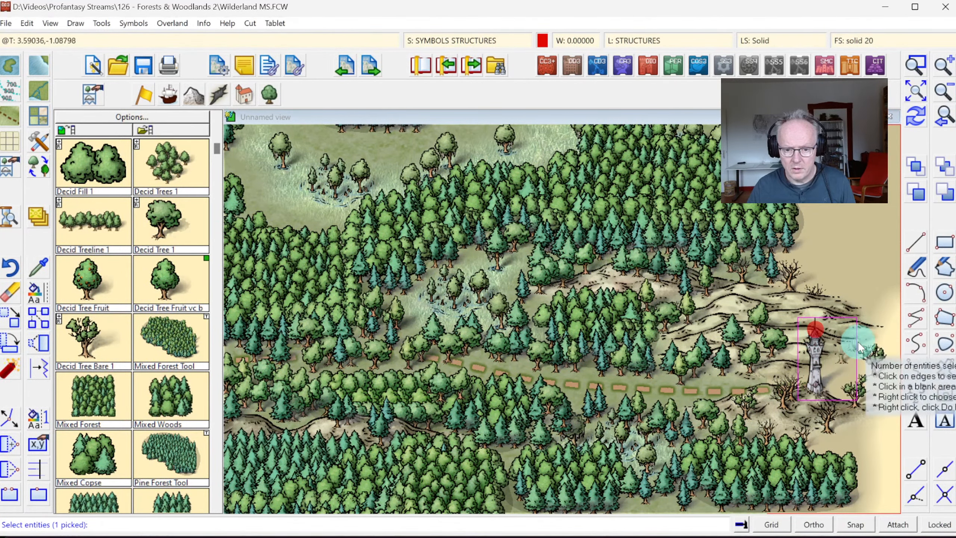
pyautogui.press('d')
pyautogui.rightClick(711, 205)
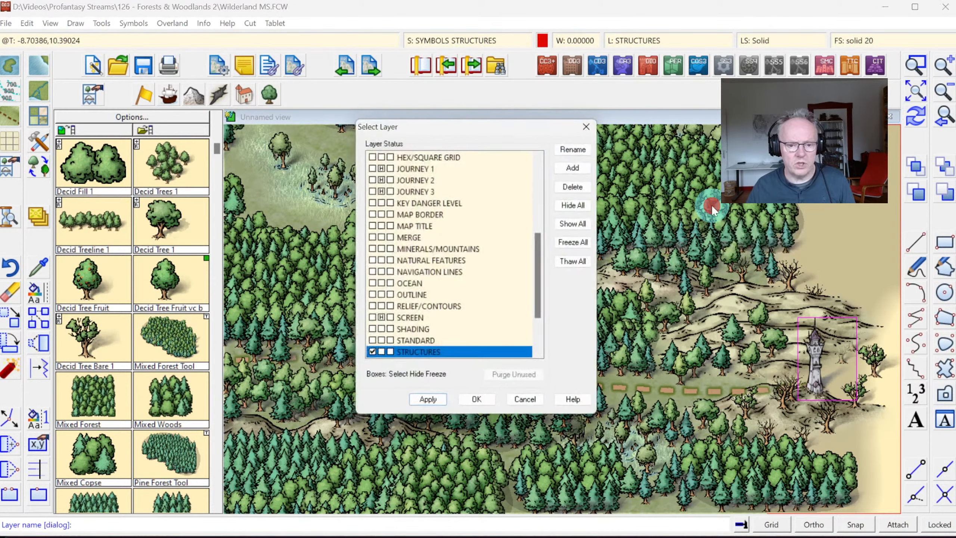
pyautogui.moveTo(540, 277); pyautogui.dragTo(545, 189)
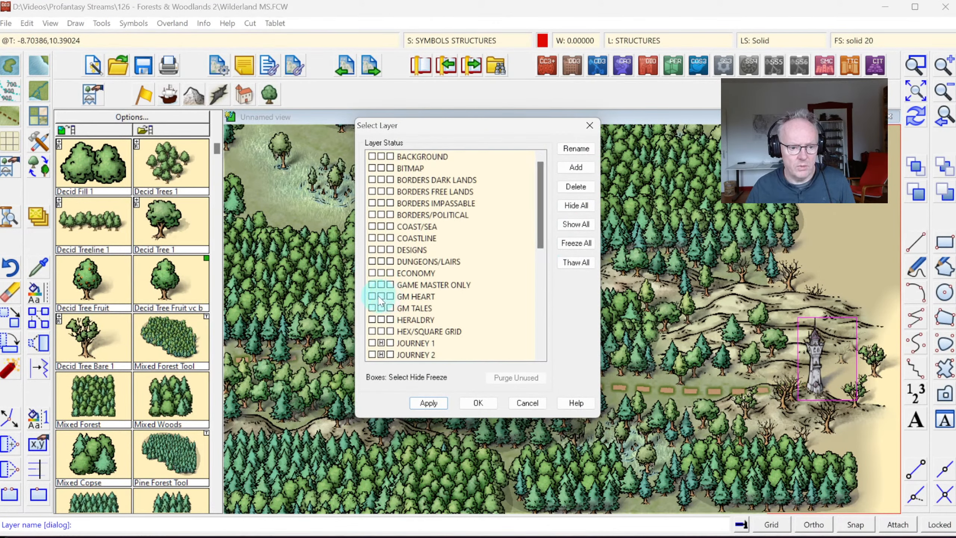
pyautogui.click(473, 403)
# Make GM HEART the current drawing layer
pyautogui.click(642, 41)
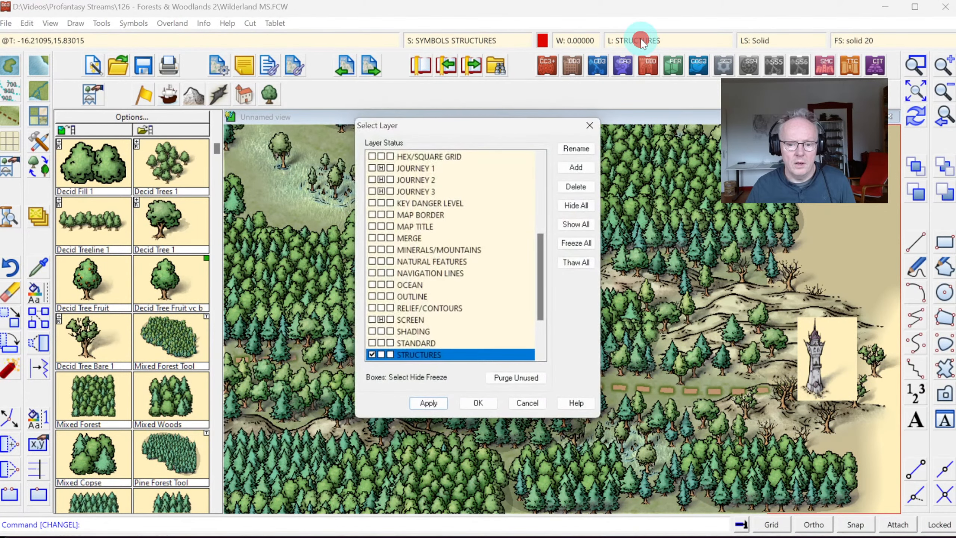
pyautogui.moveTo(542, 257); pyautogui.dragTo(542, 176)
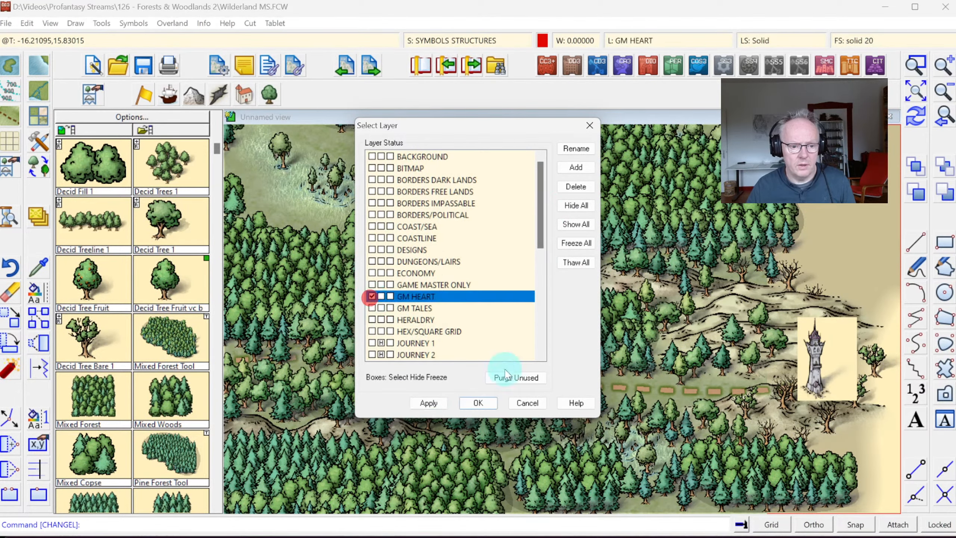
pyautogui.click(478, 404)
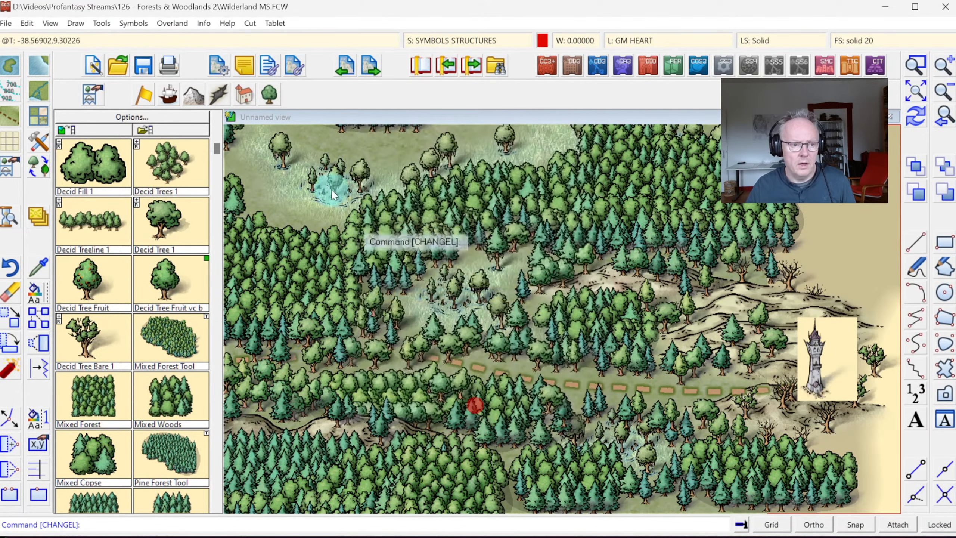
# Load the structure symbols catalog and preview the Dark Empire Camp n and Dark Empire Tower 2 n symbols on the map
pyautogui.click(248, 97)
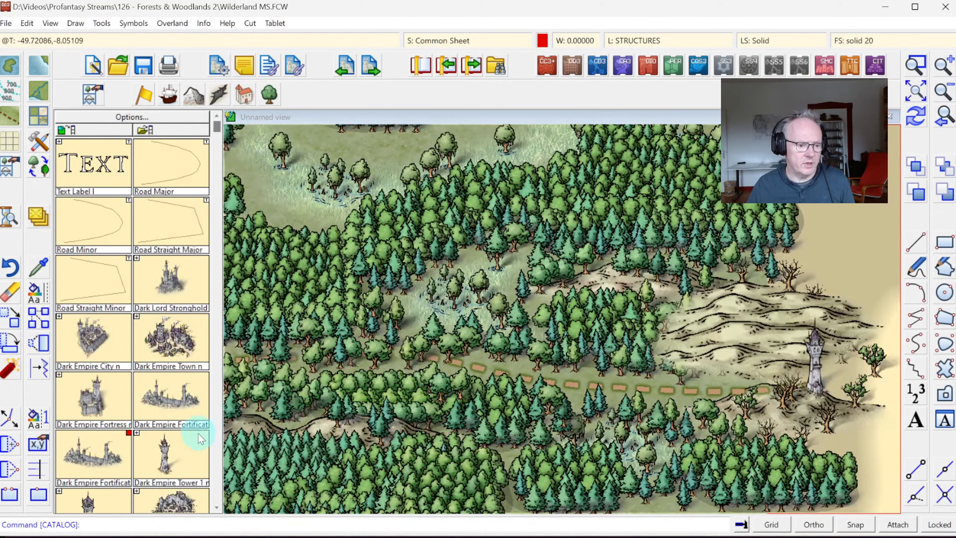
pyautogui.click(216, 433)
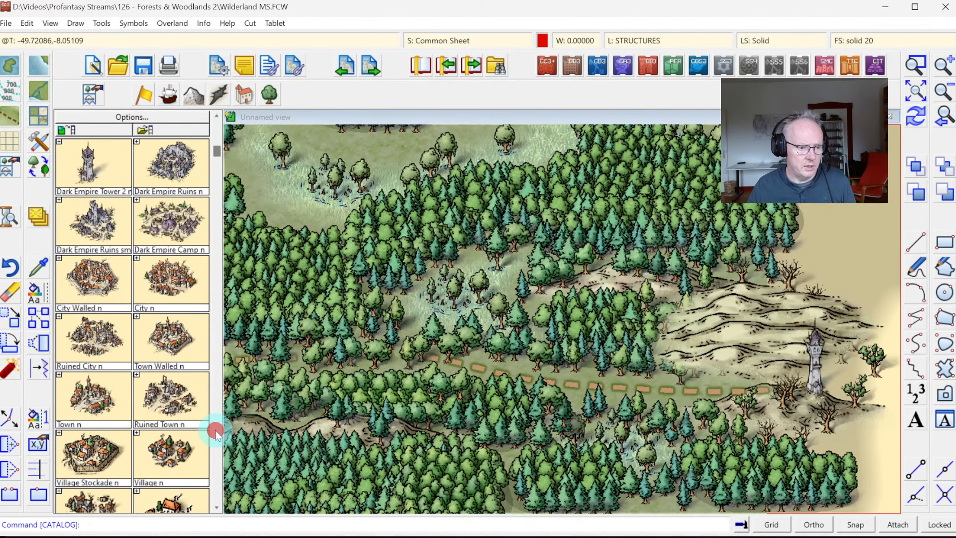
pyautogui.click(216, 433)
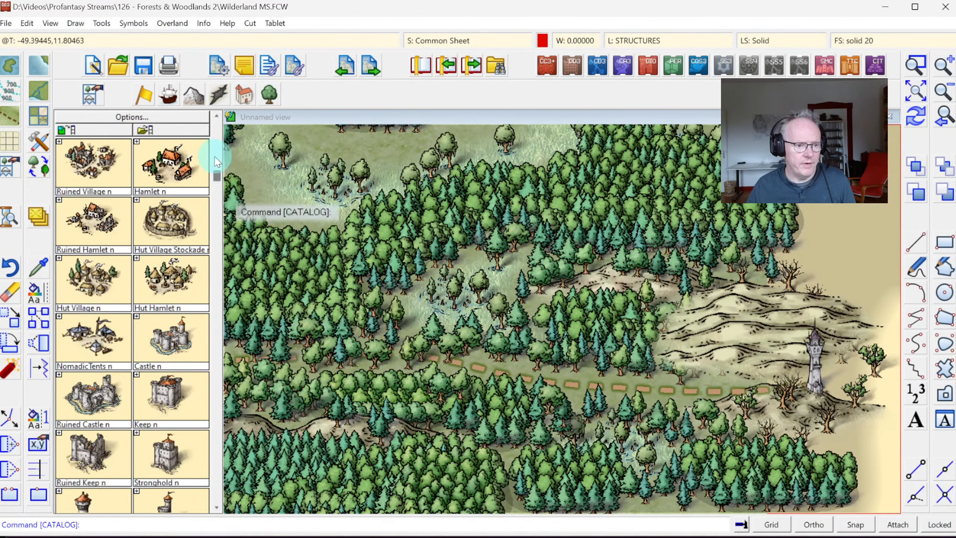
pyautogui.click(215, 132)
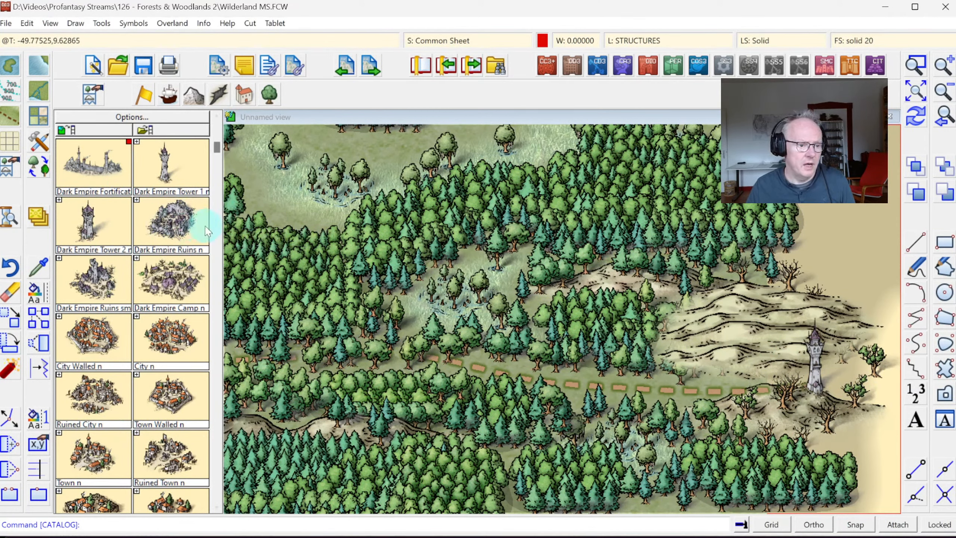
pyautogui.click(168, 263)
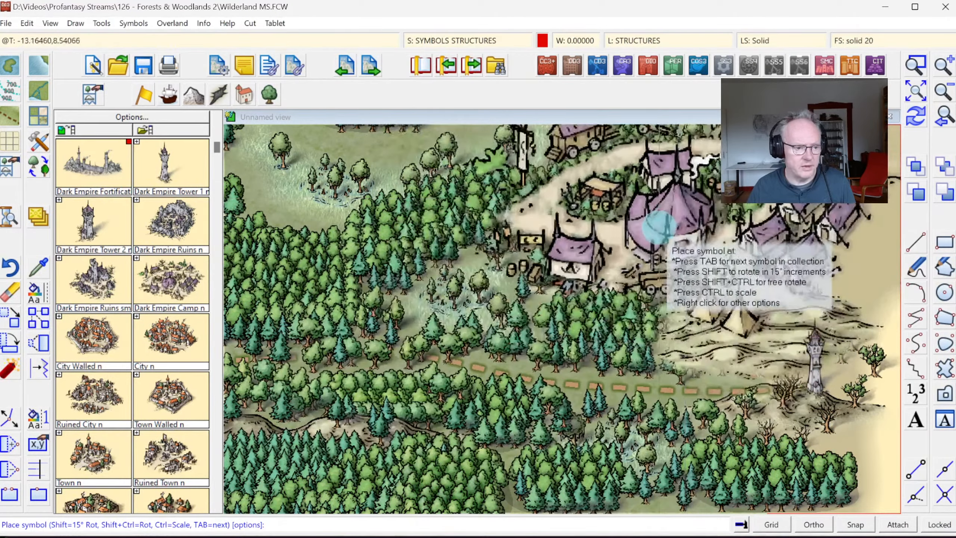
pyautogui.click(94, 235)
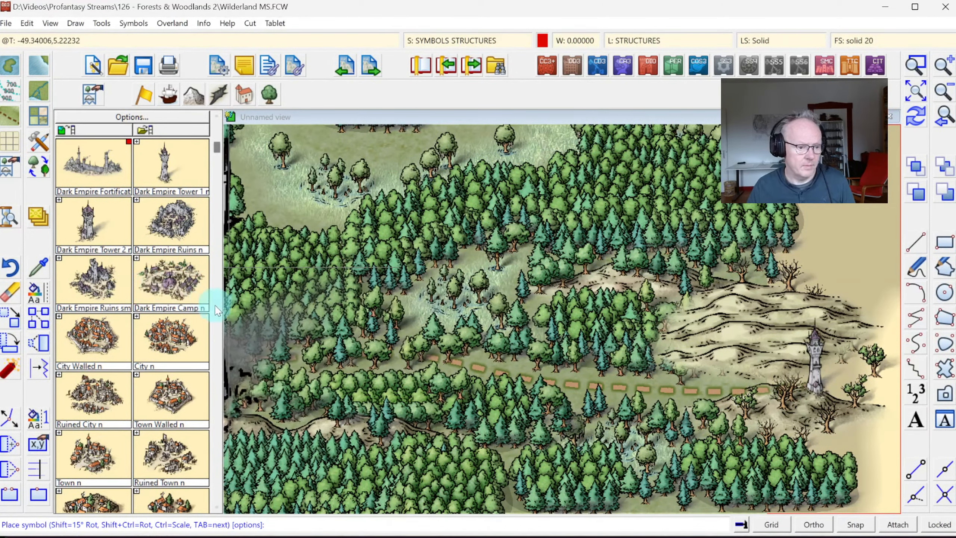
# Choose the Cairn n symbol from the structure symbols and reset it to its normal scale
pyautogui.click(214, 409)
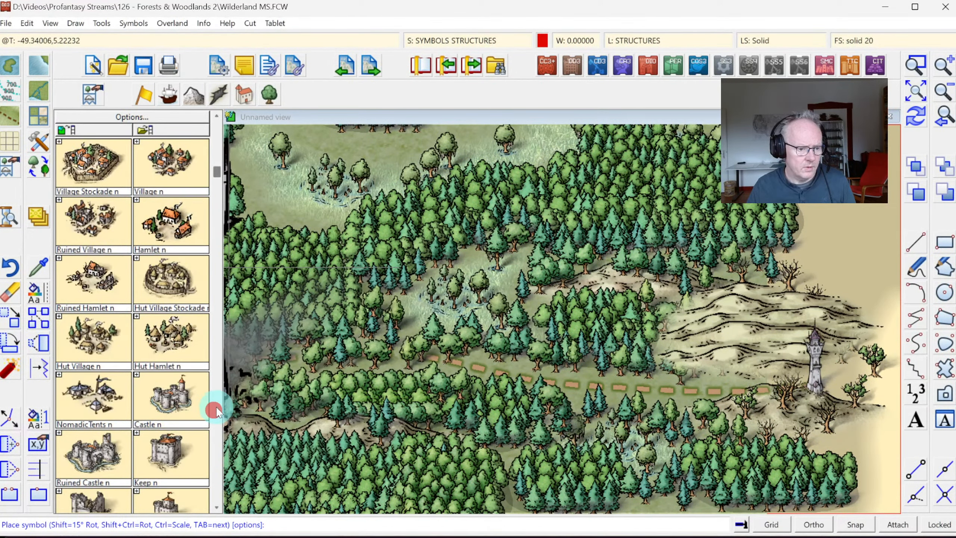
pyautogui.click(217, 406)
pyautogui.click(217, 406)
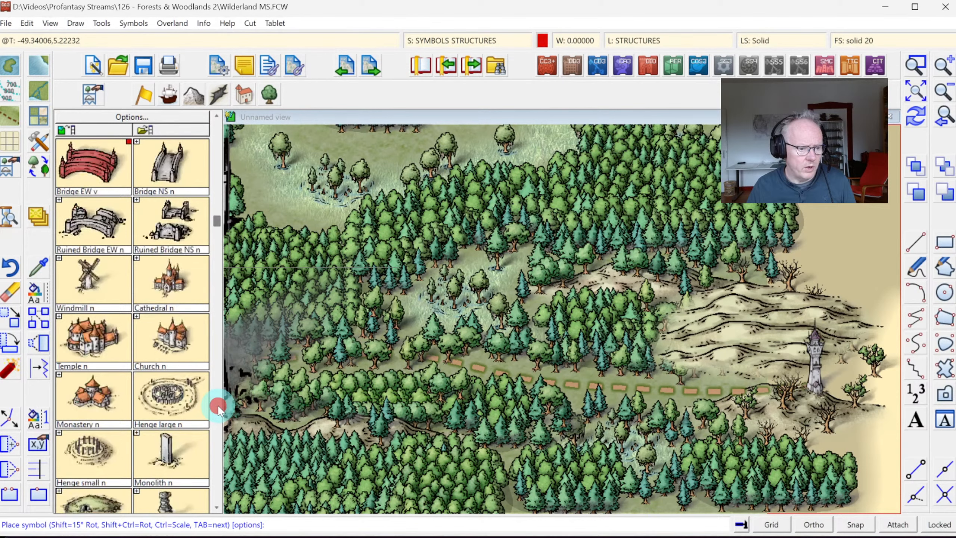
pyautogui.click(218, 507)
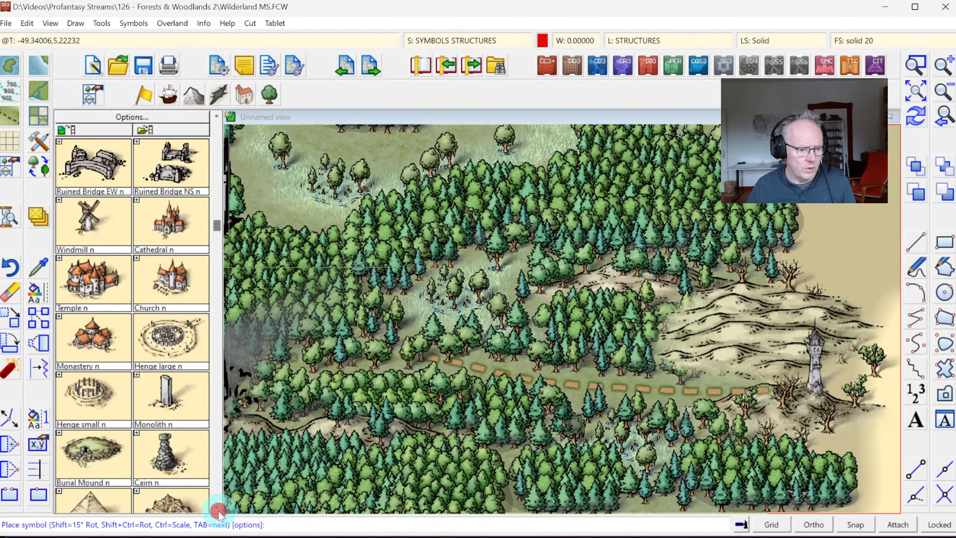
pyautogui.click(218, 507)
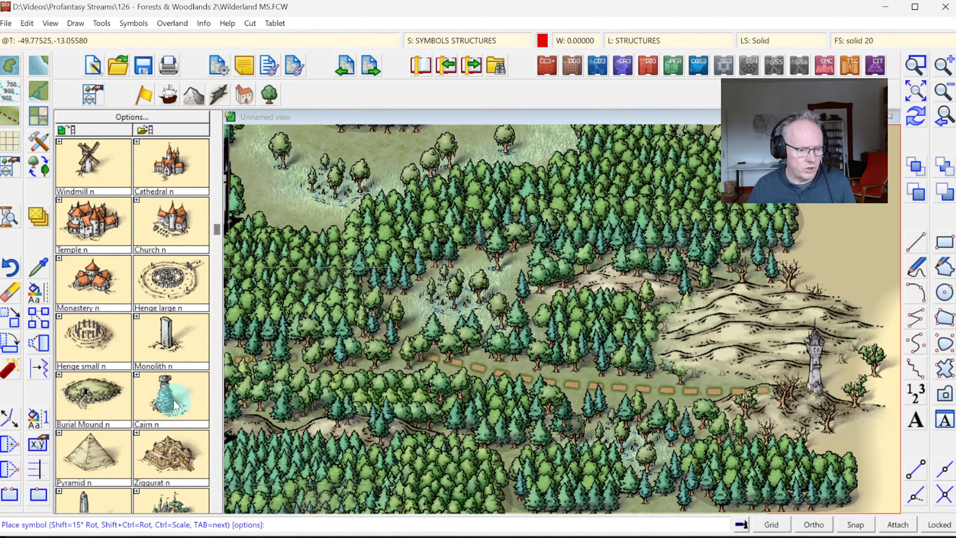
pyautogui.click(192, 384)
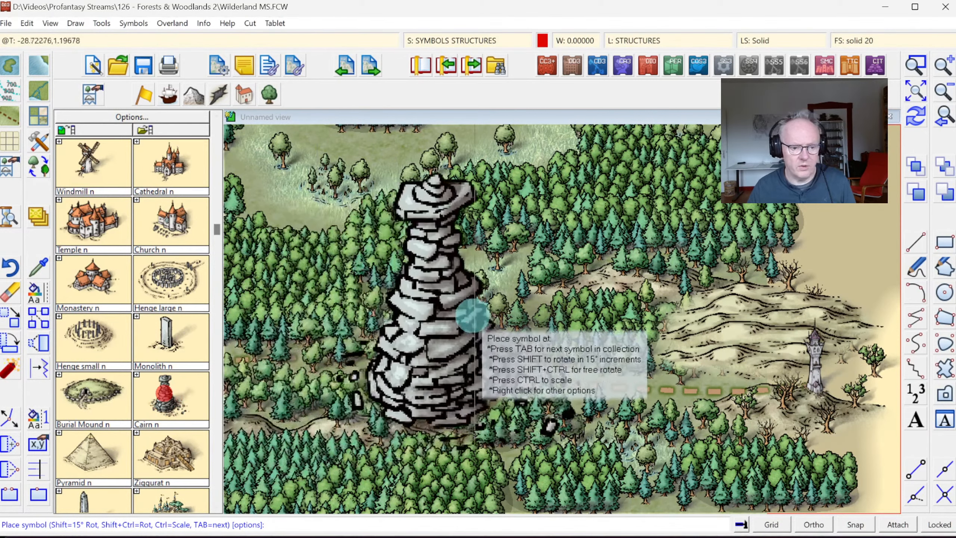
pyautogui.rightClick(472, 276)
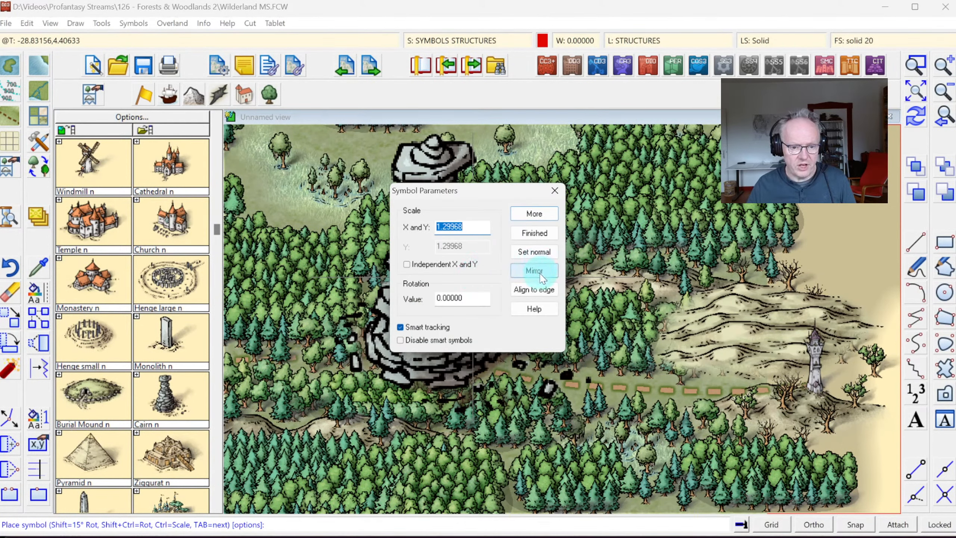
pyautogui.click(534, 214)
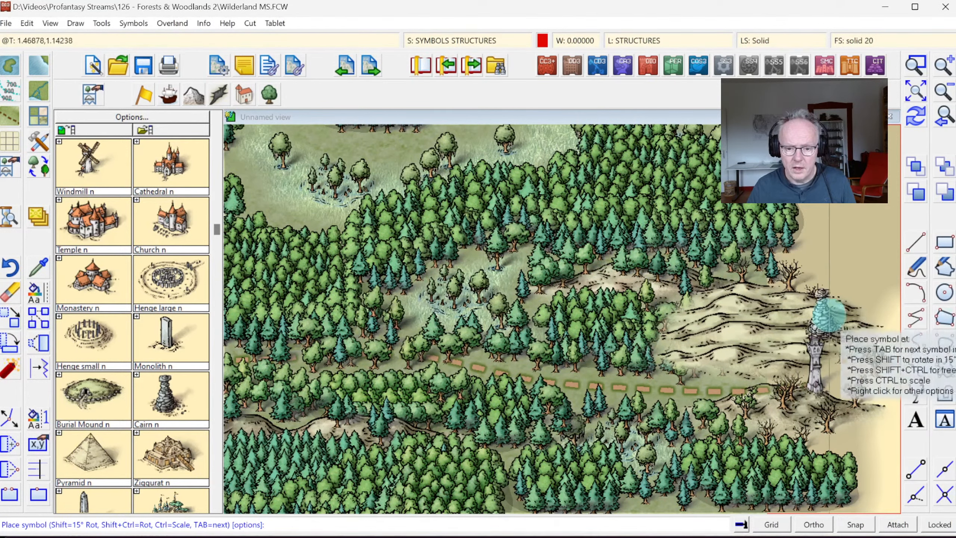
# Place three cairns: on the northern ridge, on the hills northwest of the tower, and just west of the tower
pyautogui.press('ctrl')
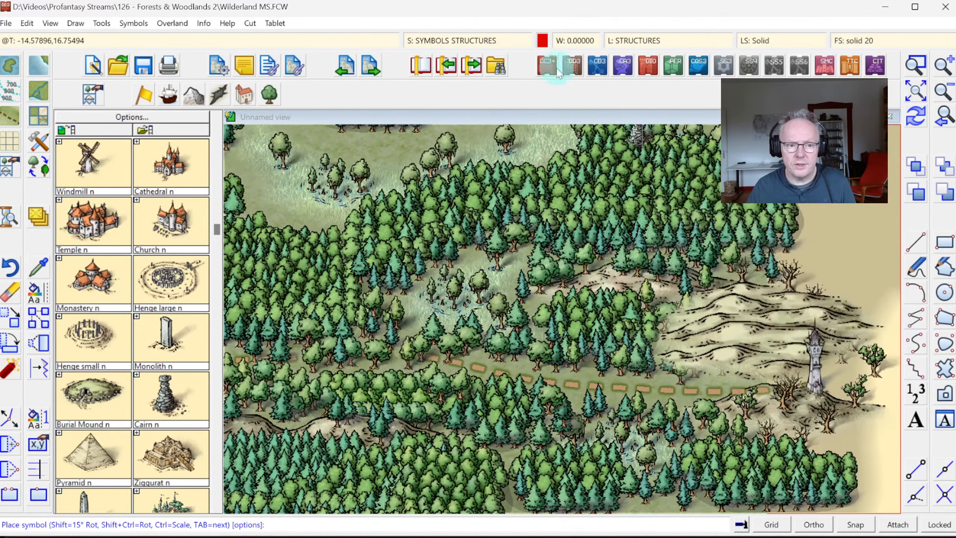
pyautogui.click(619, 270)
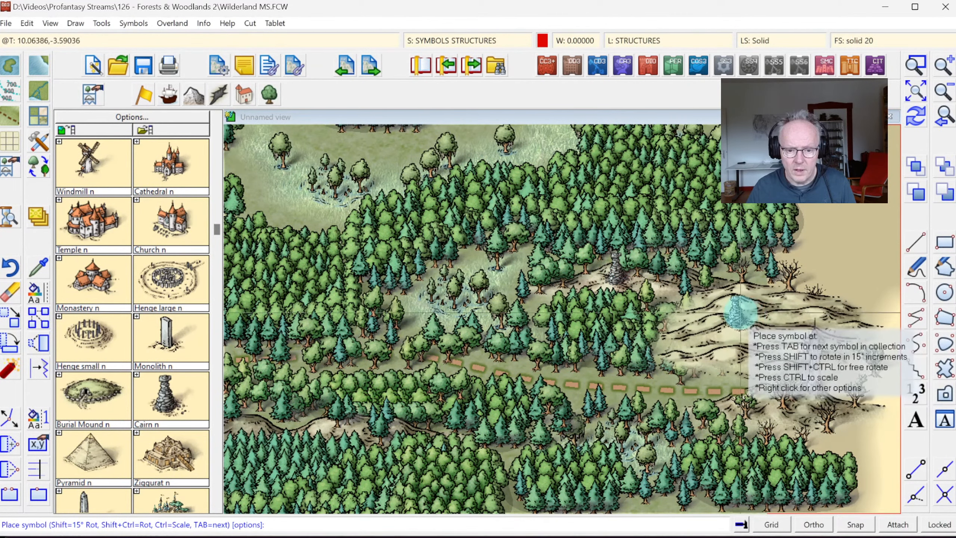
pyautogui.click(737, 316)
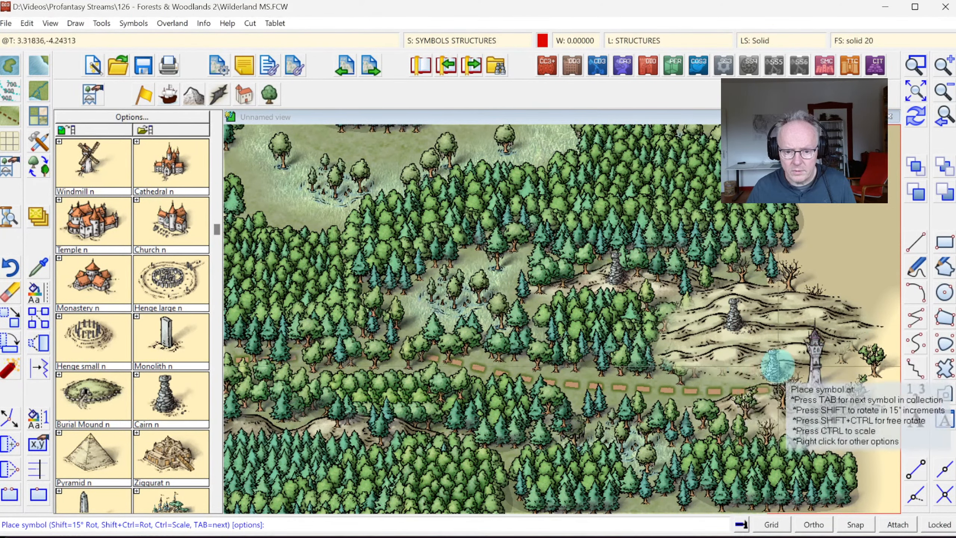
pyautogui.click(784, 355)
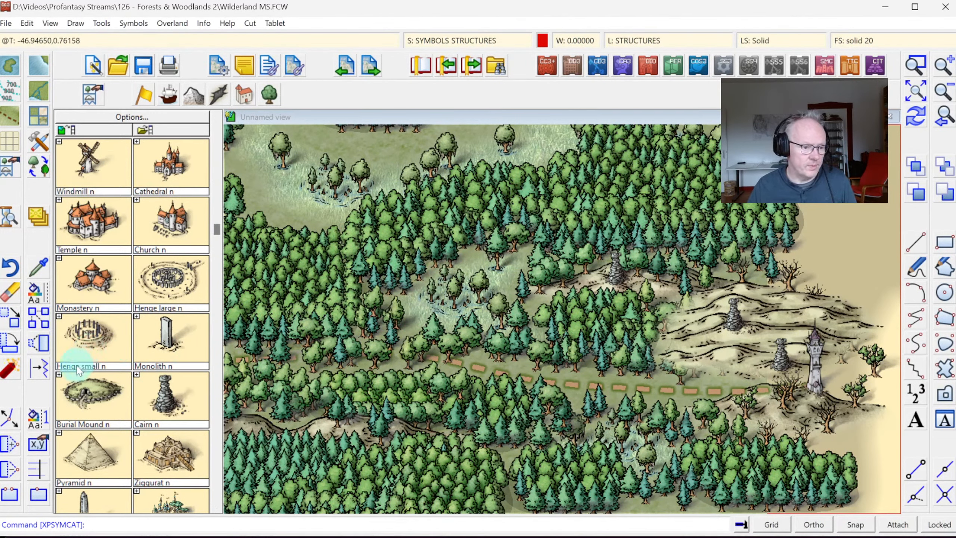
# Choose the Burial Mound n symbol and reset it to its normal scale of 0.25
pyautogui.click(90, 392)
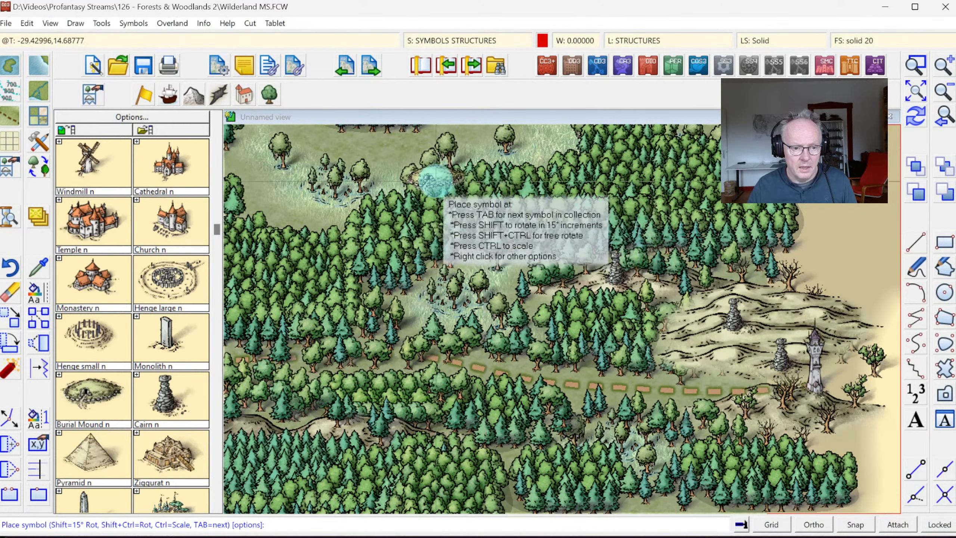
pyautogui.rightClick(435, 180)
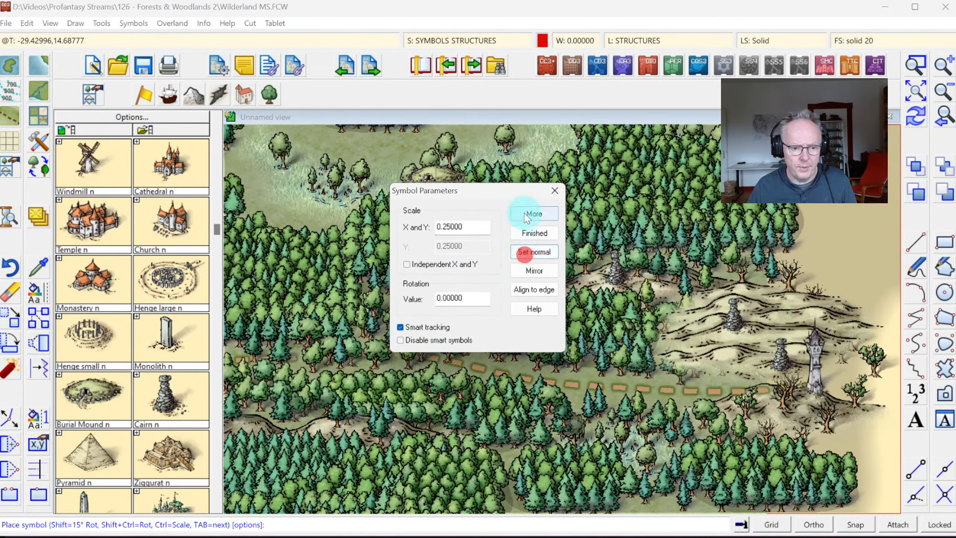
pyautogui.click(533, 232)
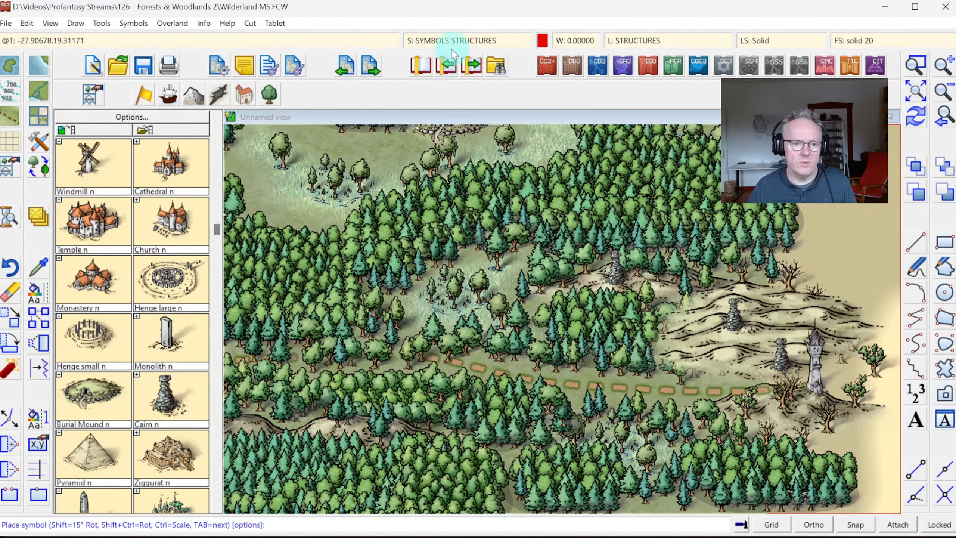
# Make SYMBOLS TREES the current sheet and place the burial mound in the clearing north of the forest
pyautogui.click(450, 37)
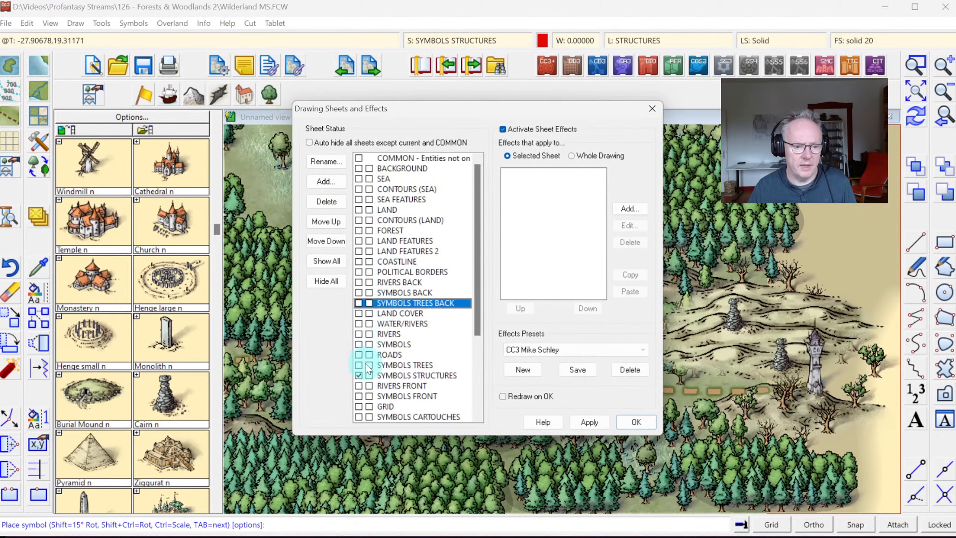
pyautogui.scroll(-4, 369, 368)
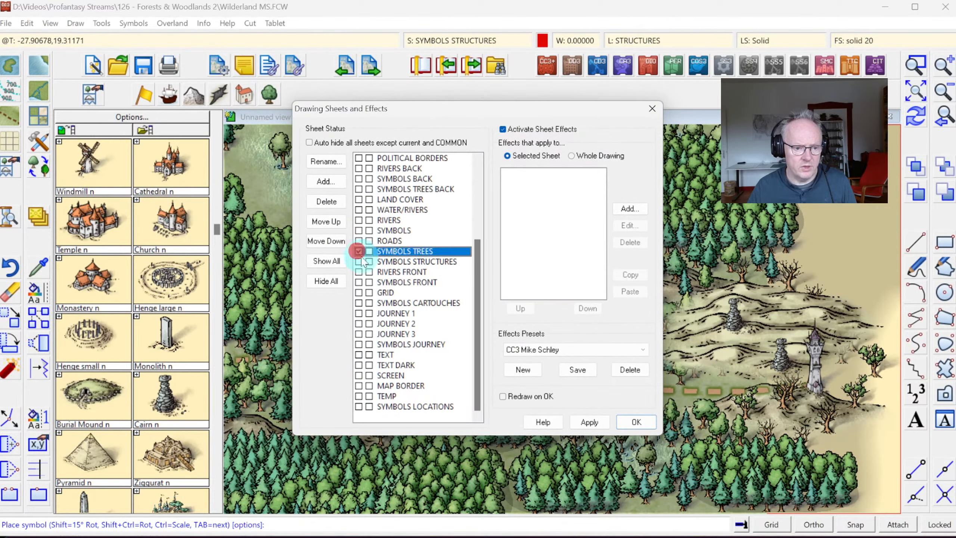
pyautogui.click(633, 421)
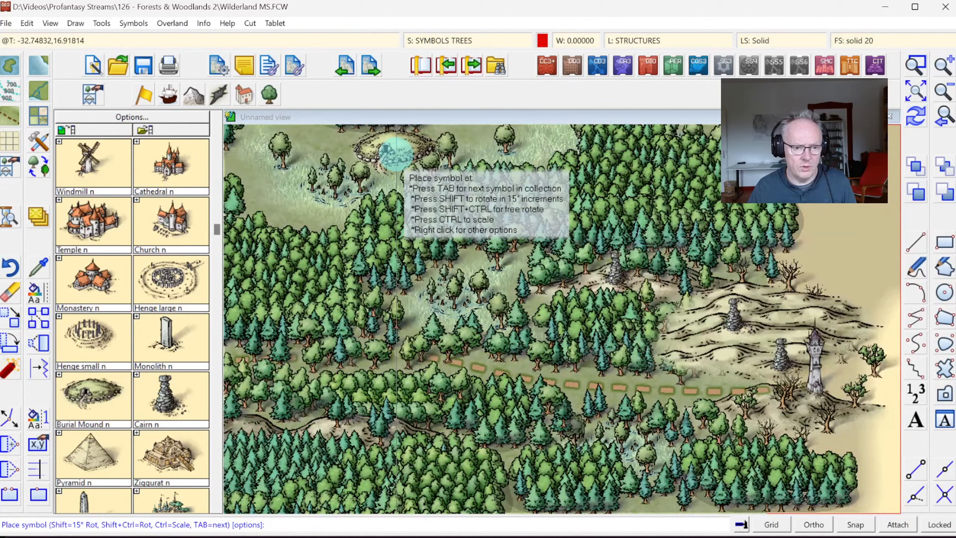
pyautogui.click(393, 153)
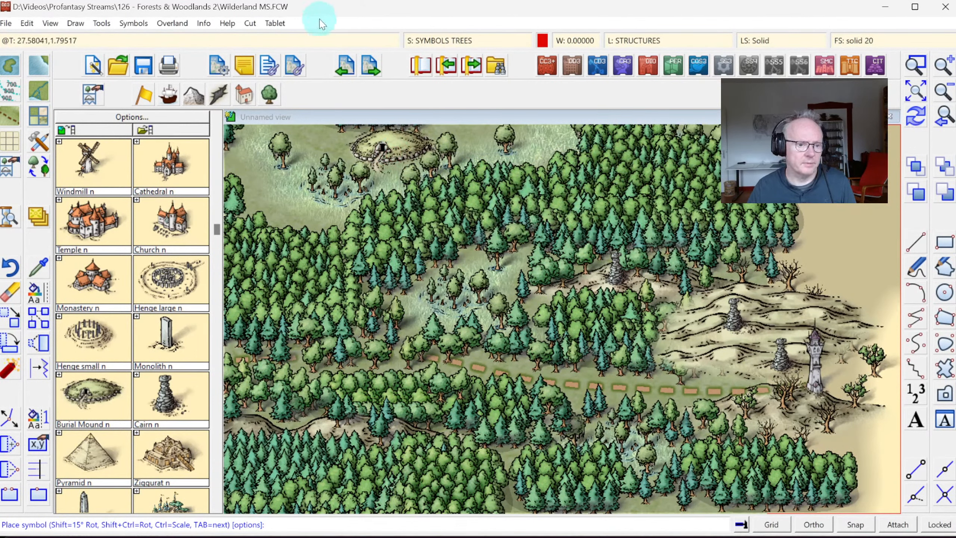
# Run Sort Symbols in Map on all entities of the map
pyautogui.click(134, 23)
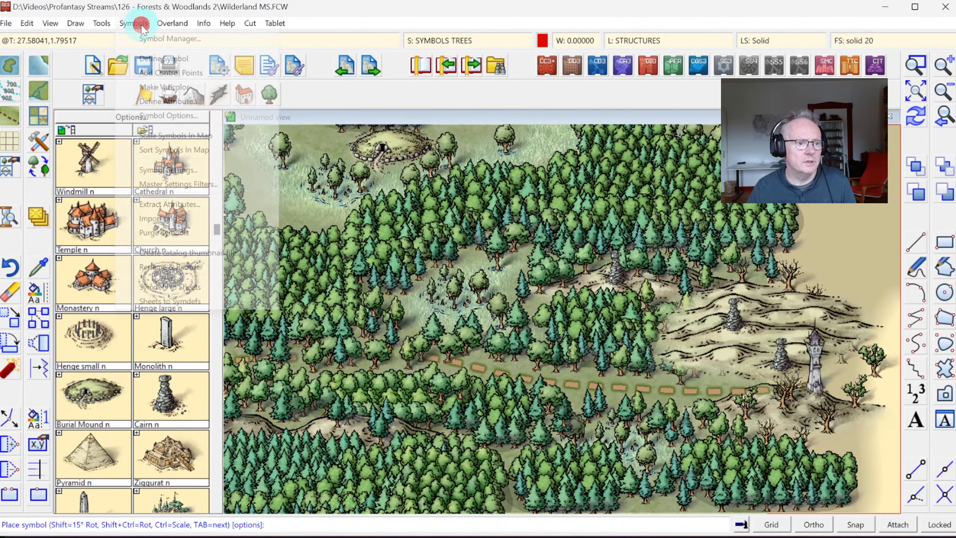
pyautogui.click(187, 150)
pyautogui.rightClick(415, 215)
pyautogui.click(427, 269)
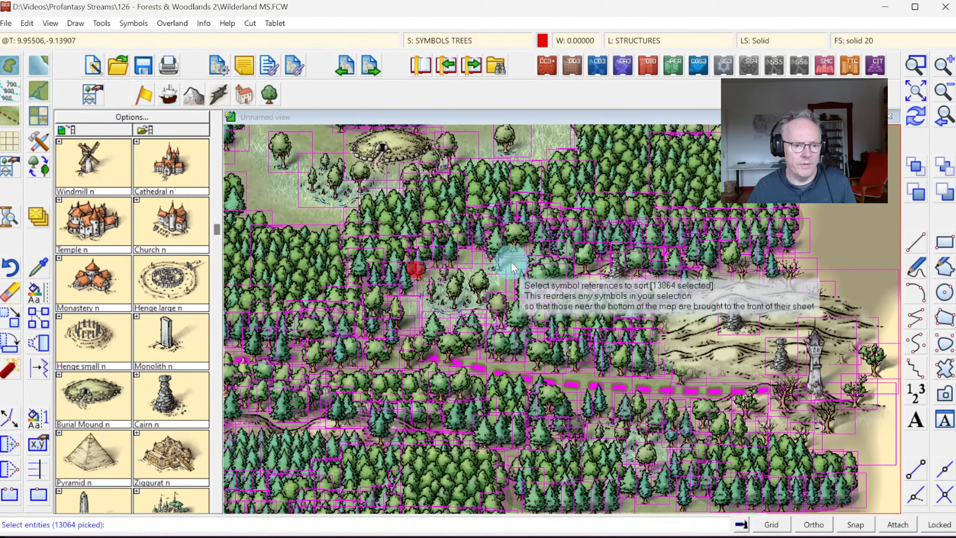
pyautogui.click(511, 261)
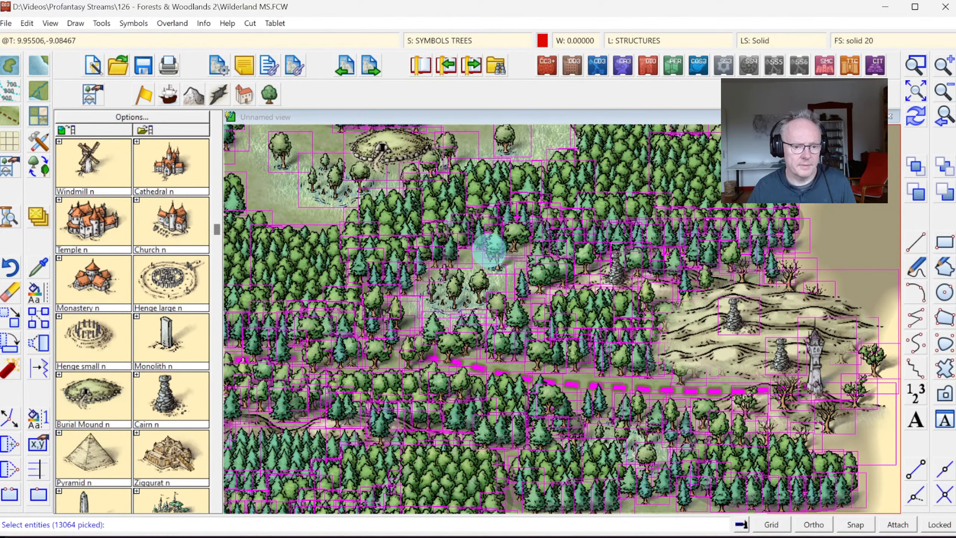
# Examine the mountains and forests north of the new woodland and look through the structure symbols catalog
pyautogui.click(916, 119)
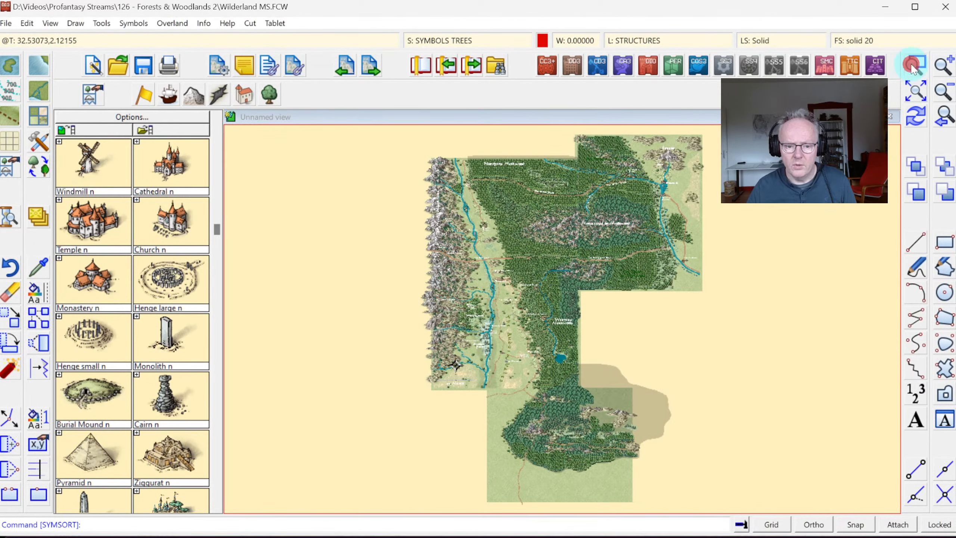
pyautogui.click(551, 387)
pyautogui.click(641, 447)
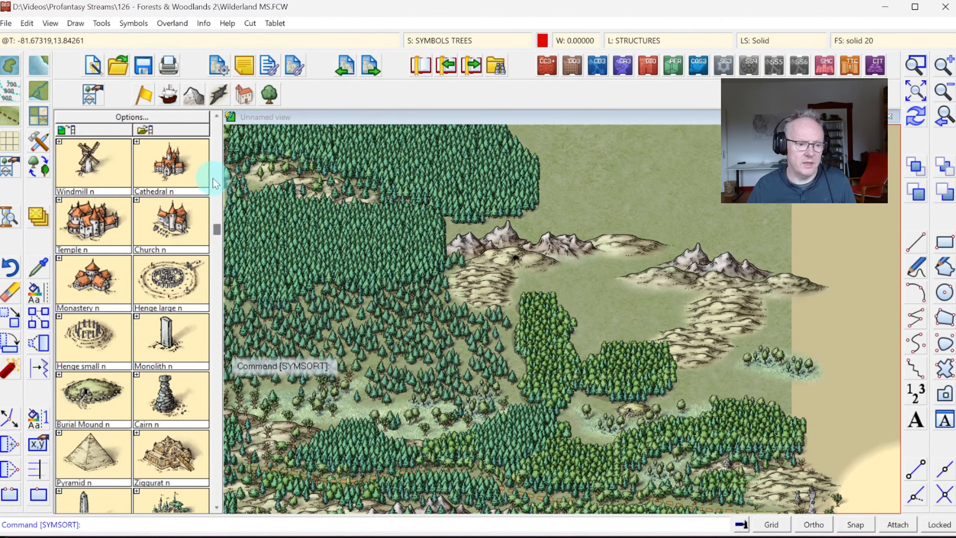
pyautogui.click(217, 140)
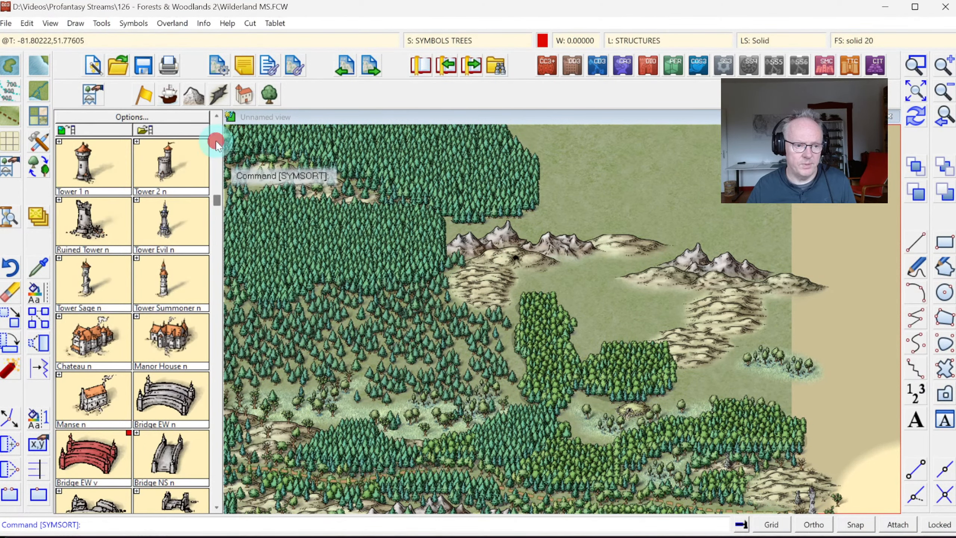
pyautogui.click(215, 140)
pyautogui.click(215, 133)
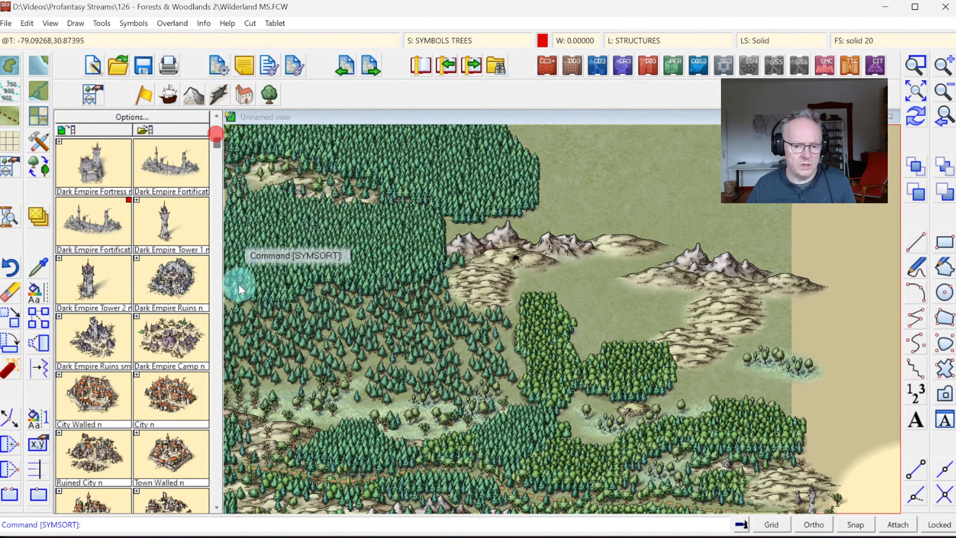
pyautogui.click(217, 377)
pyautogui.click(217, 377)
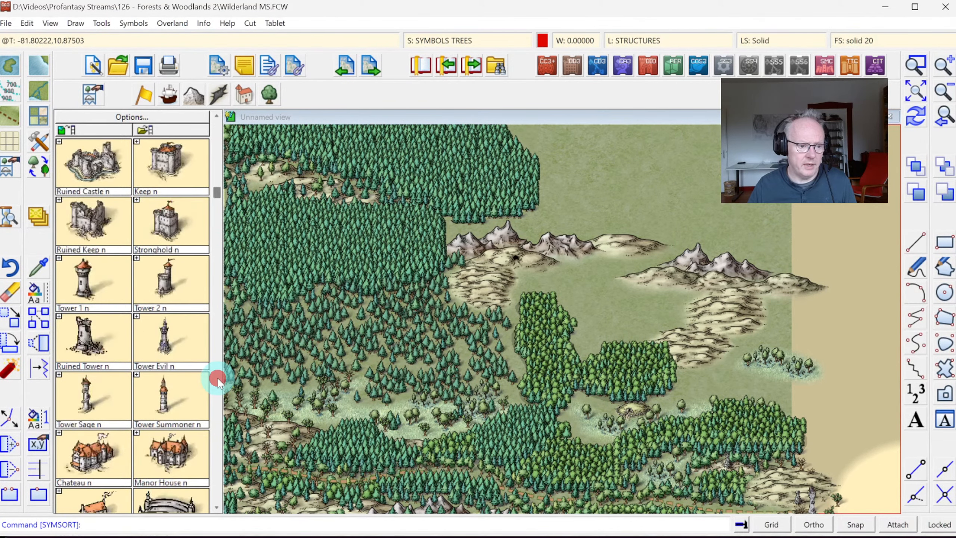
pyautogui.click(216, 378)
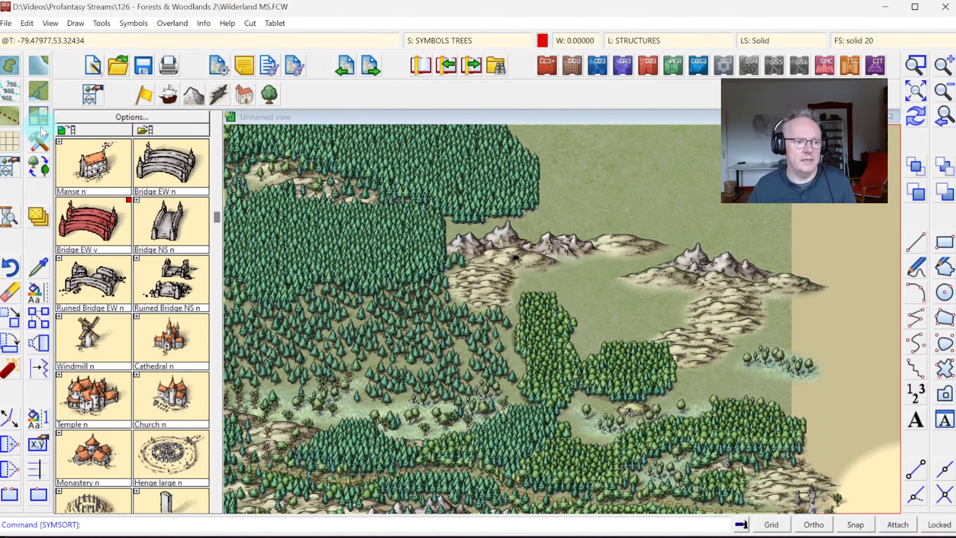
# Load the vegetation symbols catalog and draw a small lake with the River, Lake tool in the valley between the two mountain ranges
pyautogui.click(272, 96)
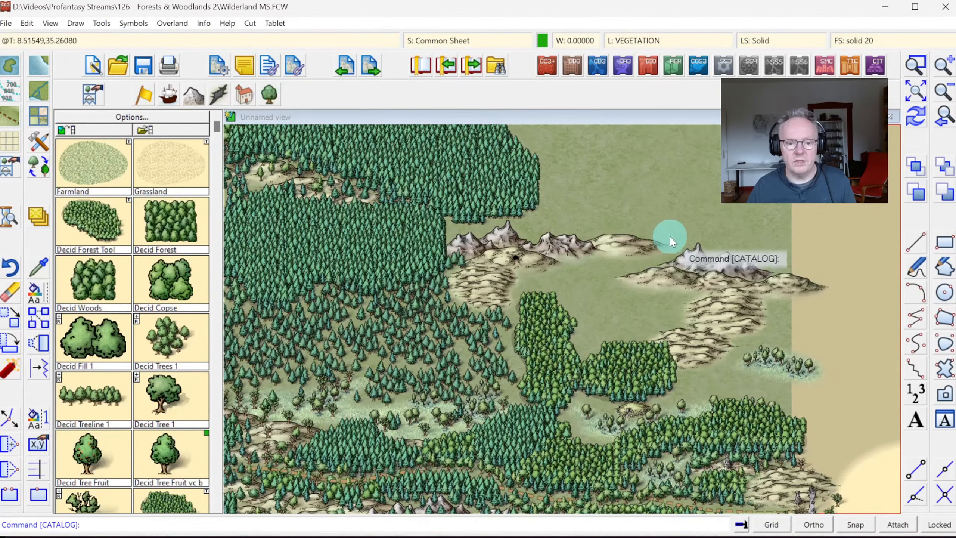
pyautogui.click(216, 329)
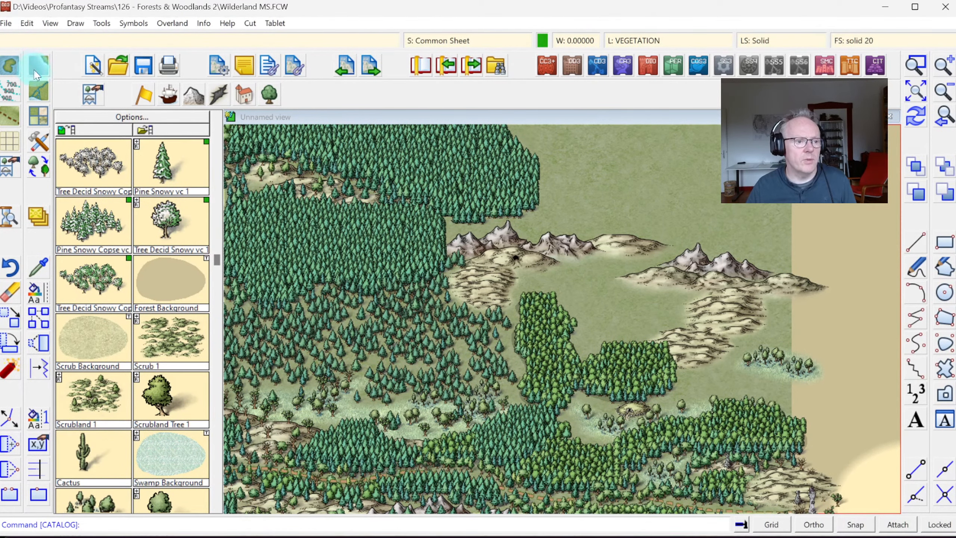
pyautogui.click(41, 90)
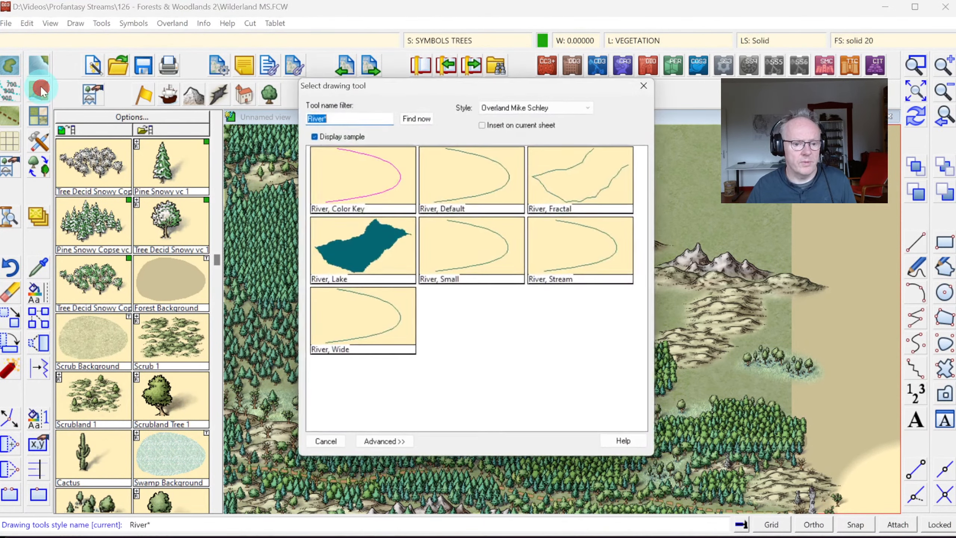
pyautogui.doubleClick(373, 250)
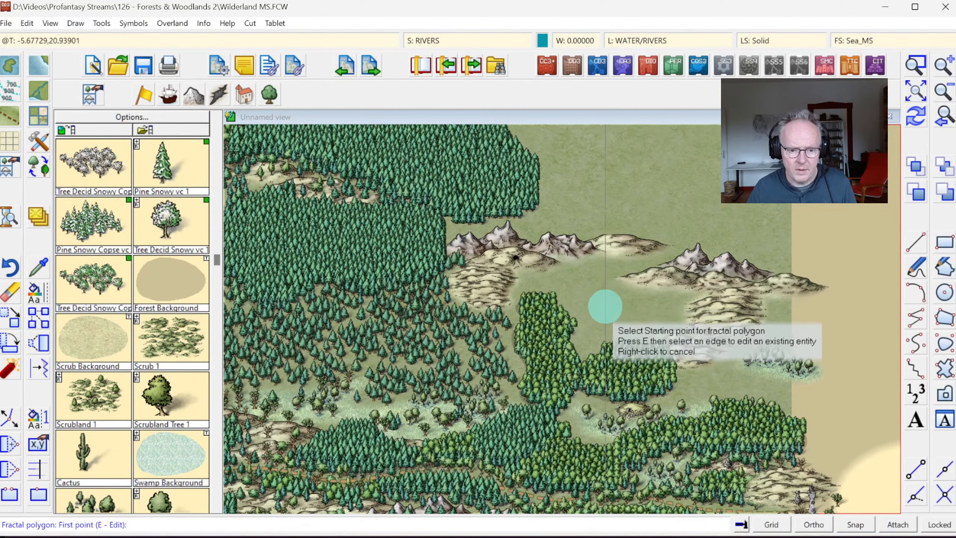
pyautogui.click(578, 287)
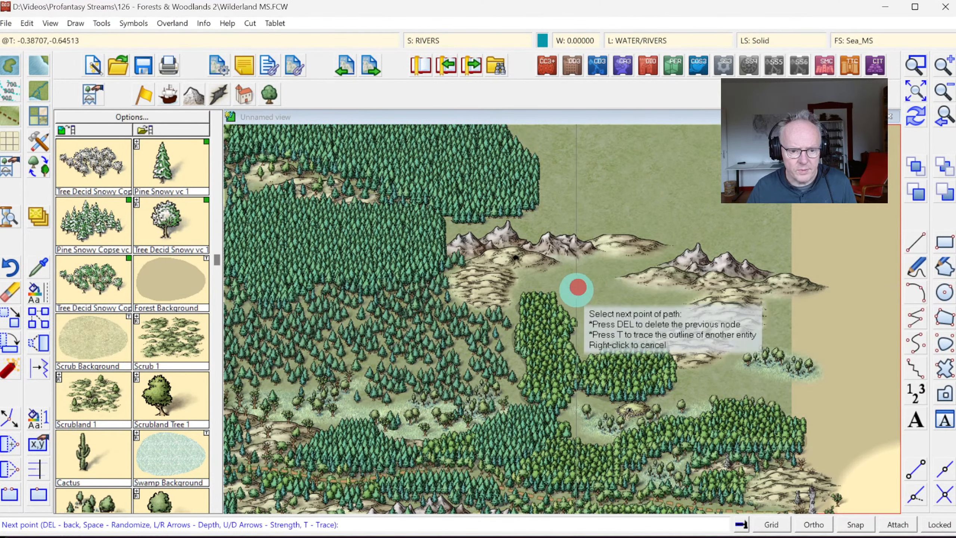
pyautogui.click(576, 290)
pyautogui.click(597, 297)
pyautogui.click(604, 288)
pyautogui.click(600, 284)
pyautogui.rightClick(602, 287)
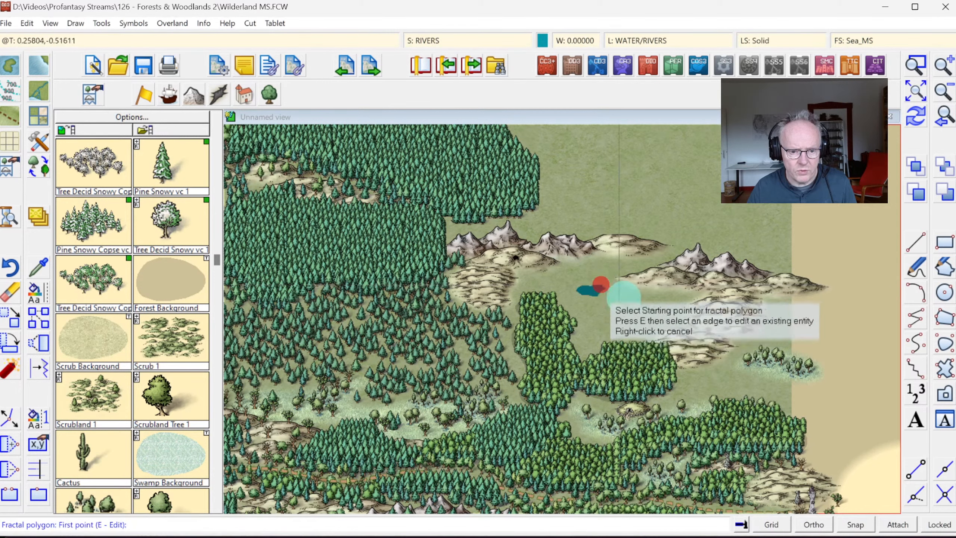
# Draw two more small lakes in the valley, one southeast of the first and one further south near the forest edge
pyautogui.click(621, 311)
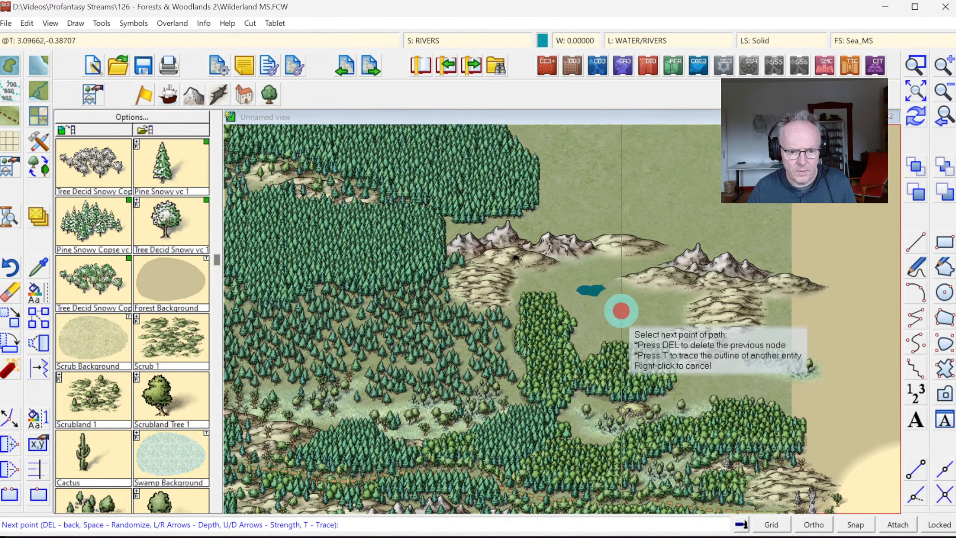
pyautogui.click(627, 312)
pyautogui.click(631, 303)
pyautogui.rightClick(631, 302)
pyautogui.click(597, 328)
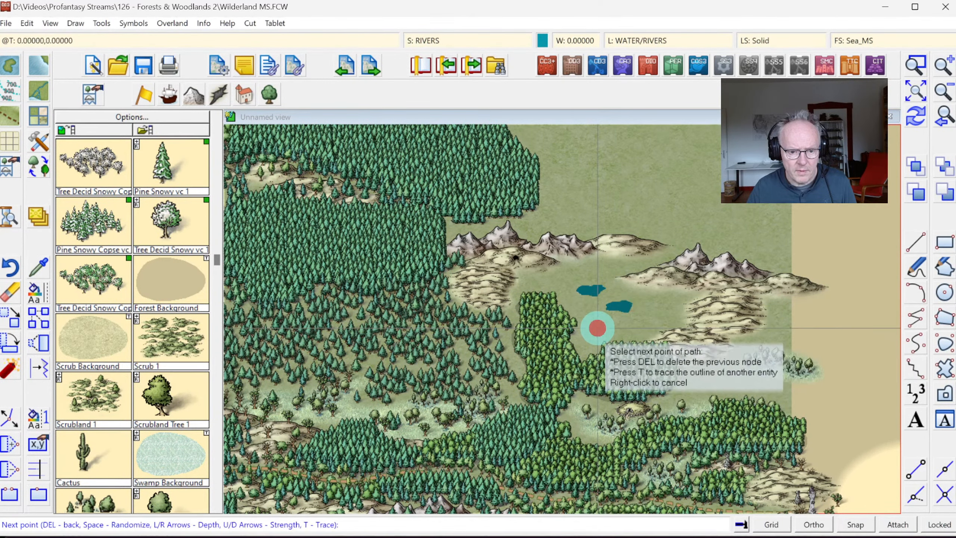
pyautogui.click(593, 332)
pyautogui.click(602, 334)
pyautogui.click(612, 335)
pyautogui.click(611, 328)
pyautogui.rightClick(611, 328)
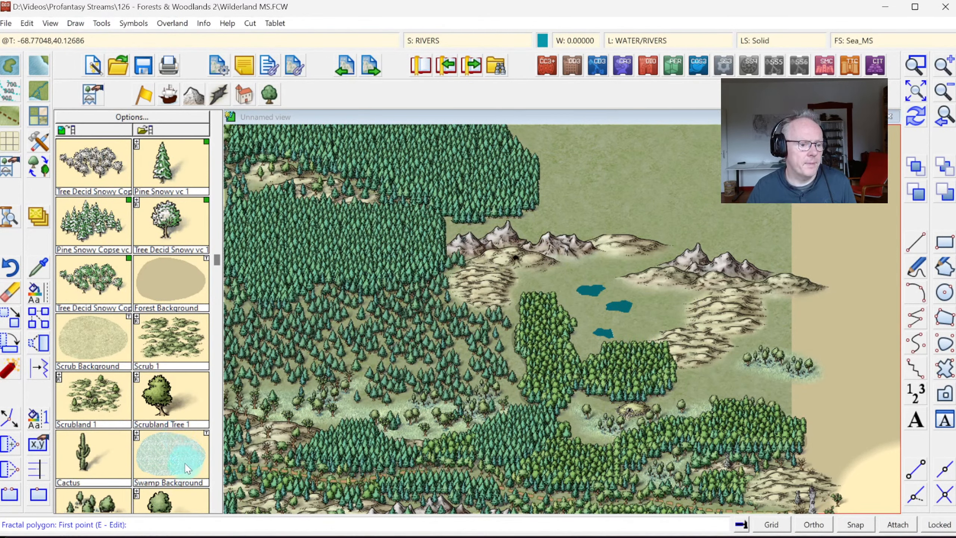
# Draw a Marsh Background area around the three lakes, following the forest edge and the foot of the hills
pyautogui.click(217, 509)
pyautogui.click(216, 506)
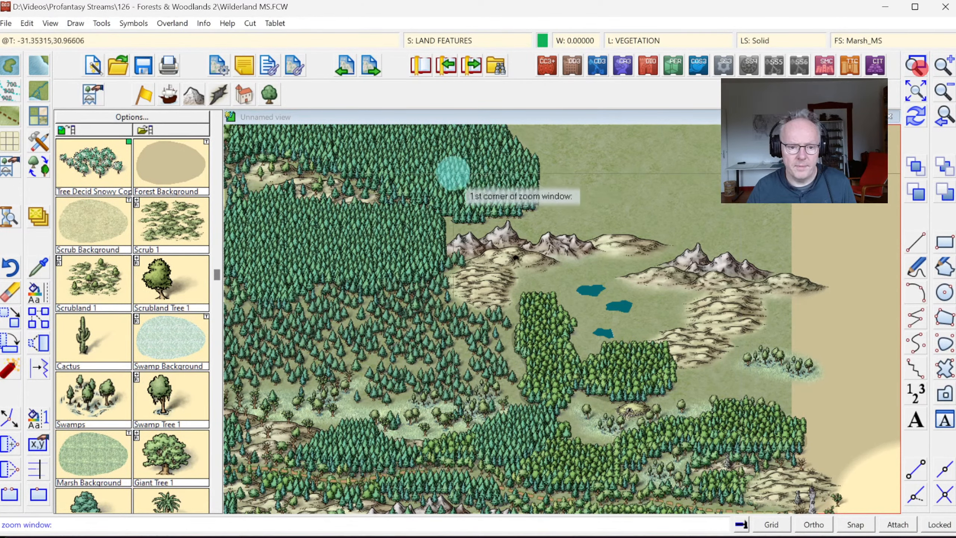
pyautogui.click(420, 192)
pyautogui.click(772, 430)
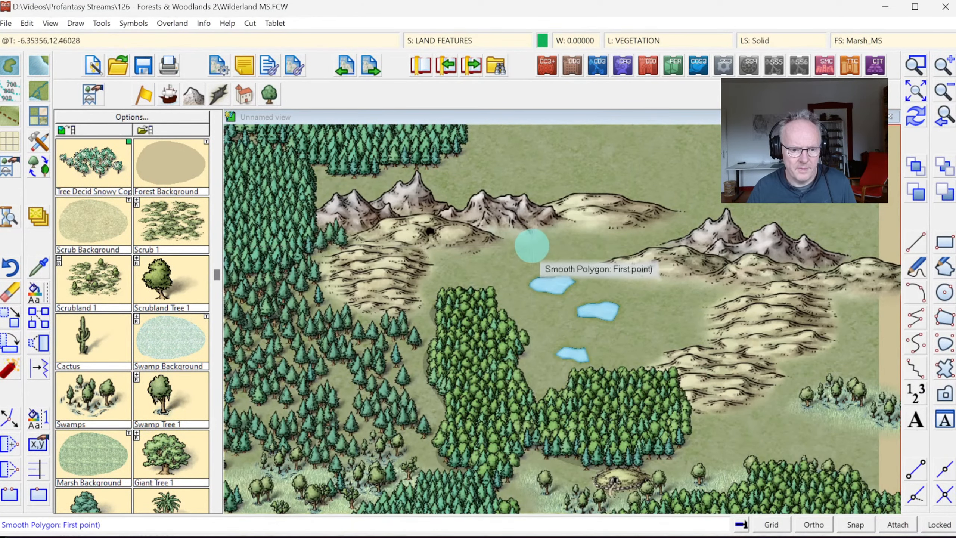
pyautogui.click(530, 245)
pyautogui.click(522, 262)
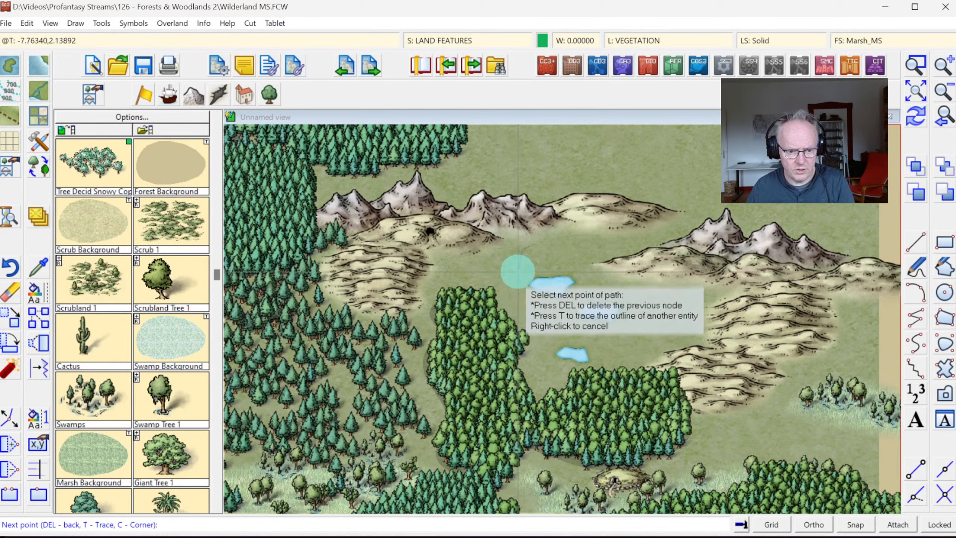
pyautogui.click(514, 280)
pyautogui.click(506, 292)
pyautogui.click(537, 328)
pyautogui.click(538, 343)
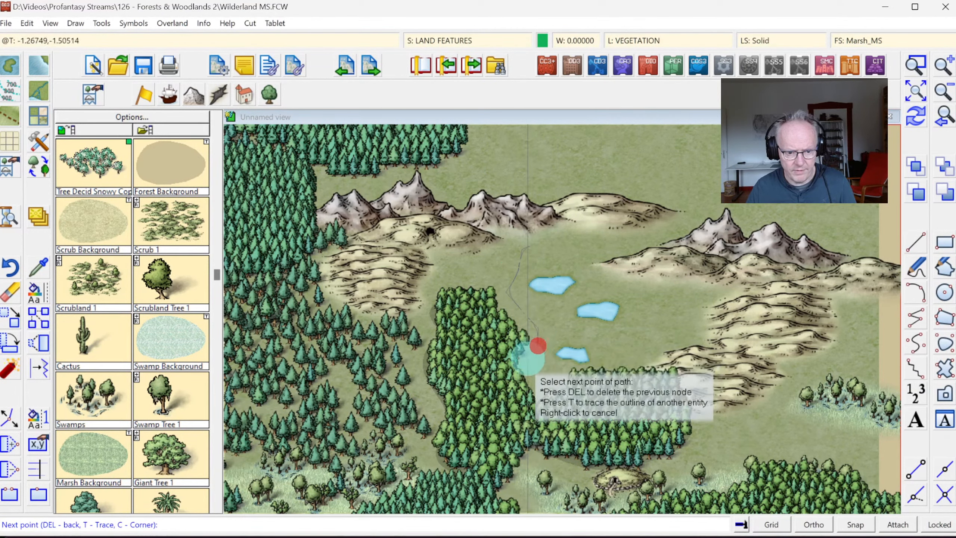
pyautogui.click(528, 361)
pyautogui.click(533, 376)
pyautogui.click(554, 381)
pyautogui.click(614, 358)
pyautogui.click(679, 336)
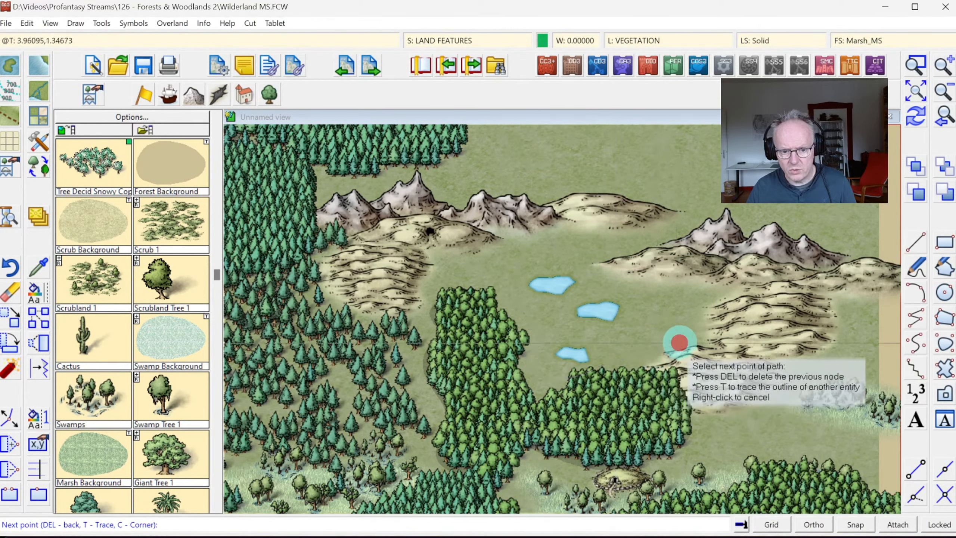
pyautogui.click(696, 310)
pyautogui.click(619, 278)
pyautogui.click(598, 244)
pyautogui.click(549, 228)
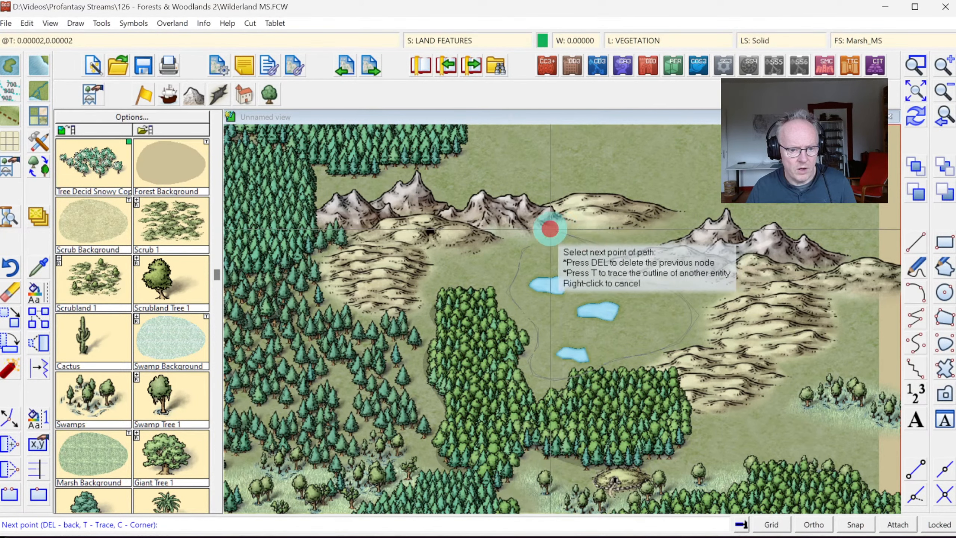
pyautogui.rightClick(550, 228)
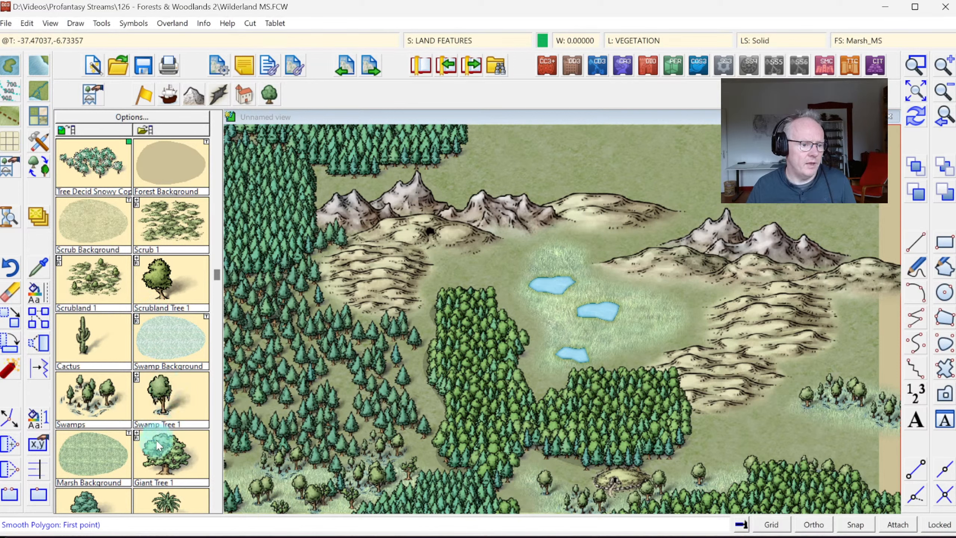
# Place three Swamps symbols in the marsh: east, southwest and north of the middle lake
pyautogui.click(650, 309)
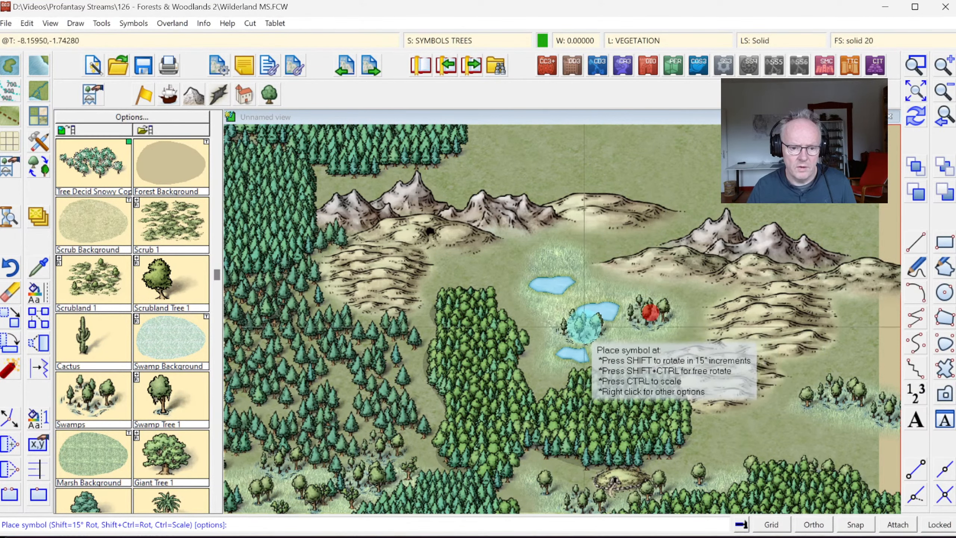
pyautogui.click(579, 324)
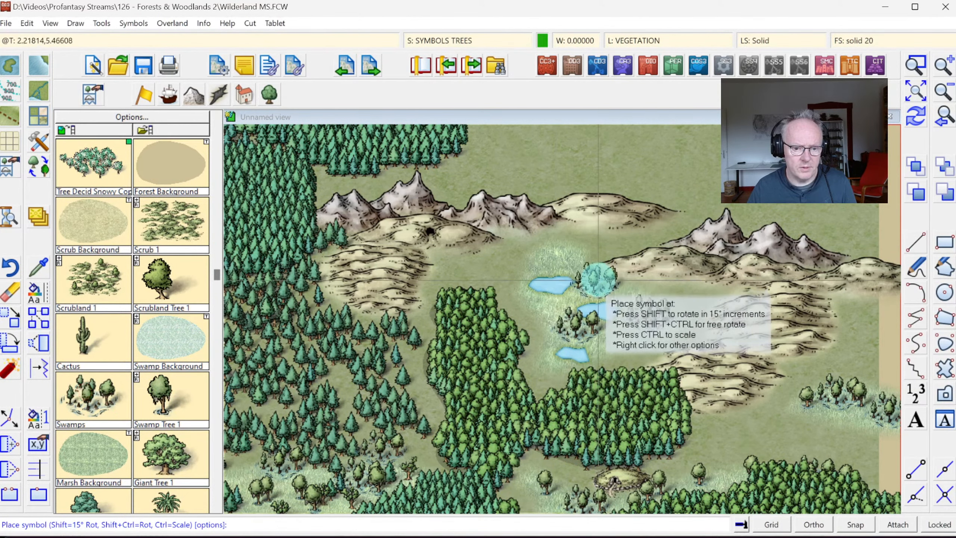
pyautogui.click(597, 279)
# Place five single Swamp Tree 1 symbols around the marsh lakes
pyautogui.click(164, 393)
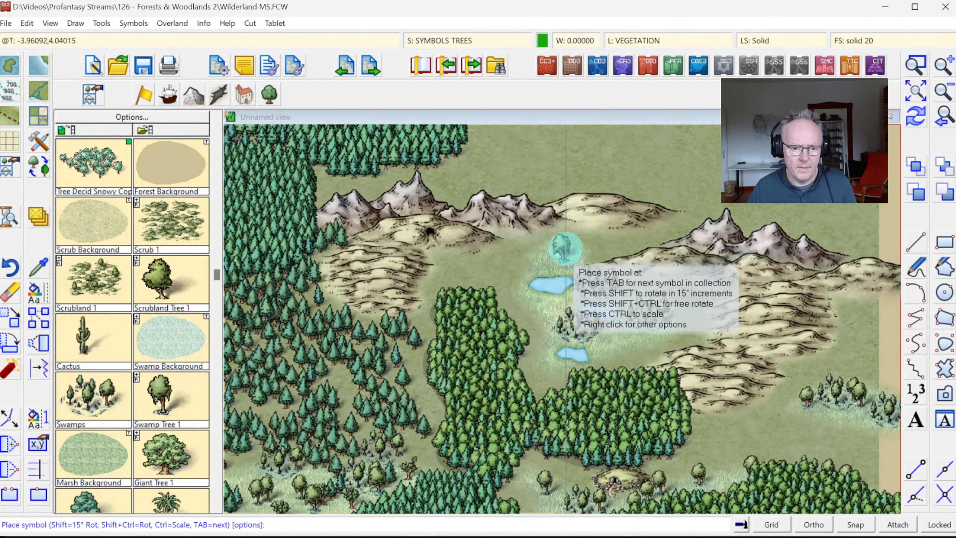
pyautogui.click(553, 257)
pyautogui.click(537, 299)
pyautogui.click(618, 330)
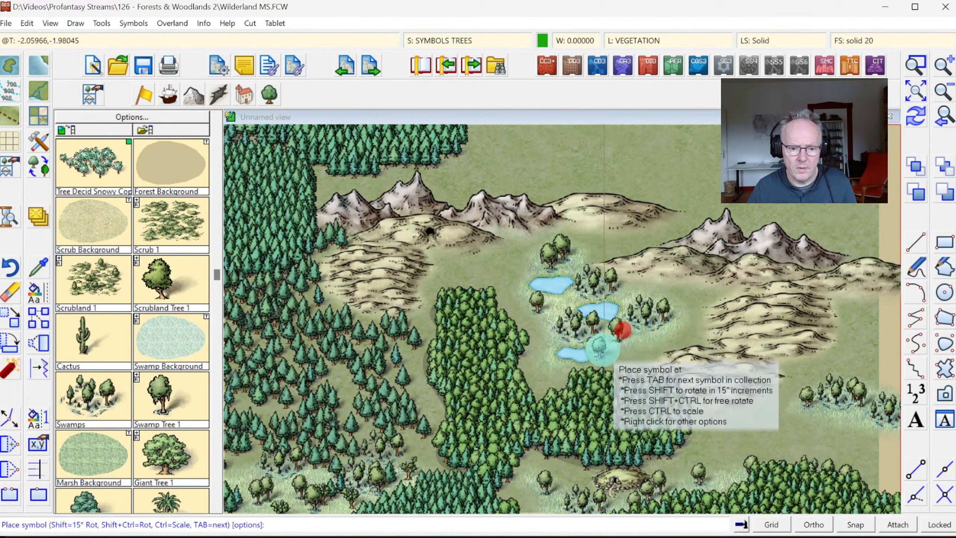
pyautogui.click(600, 350)
pyautogui.click(547, 357)
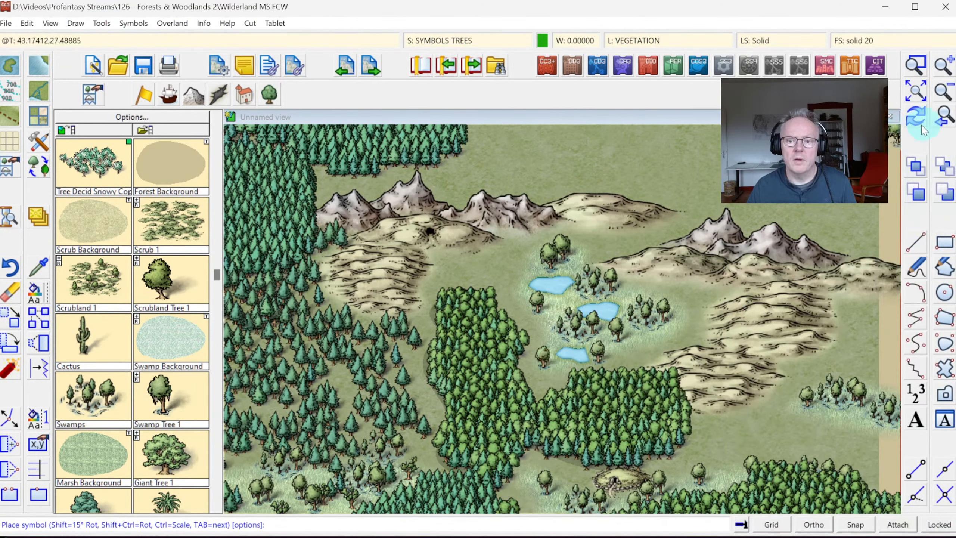
pyautogui.click(947, 126)
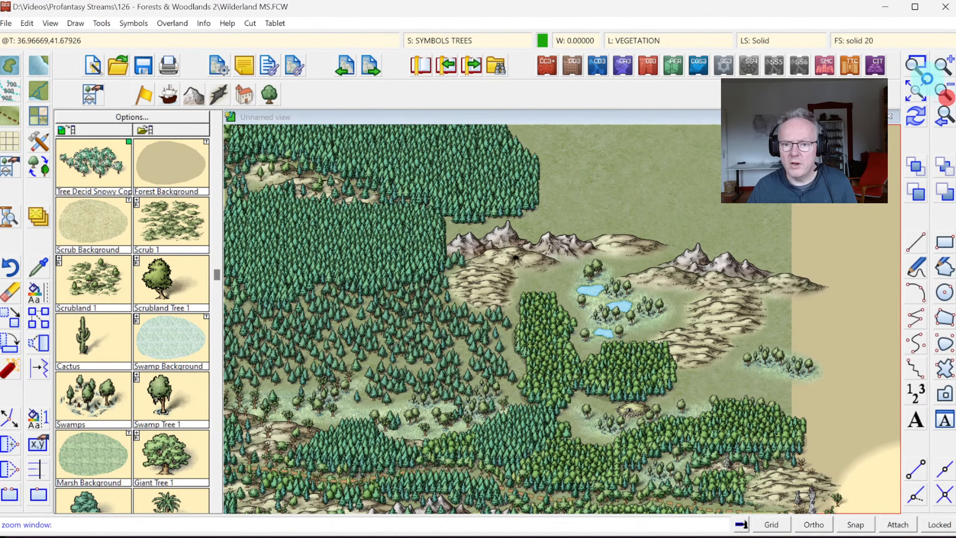
# Draw a mixed forest with the Mixed Forest Tool north of the mountains, adjoining the eastern edge of the large pine forest
pyautogui.click(947, 96)
pyautogui.click(443, 171)
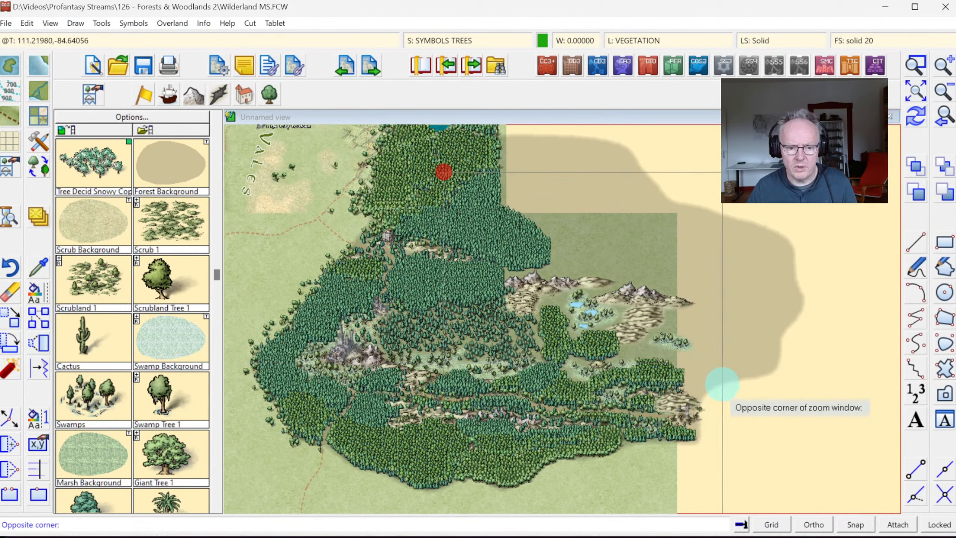
pyautogui.click(694, 386)
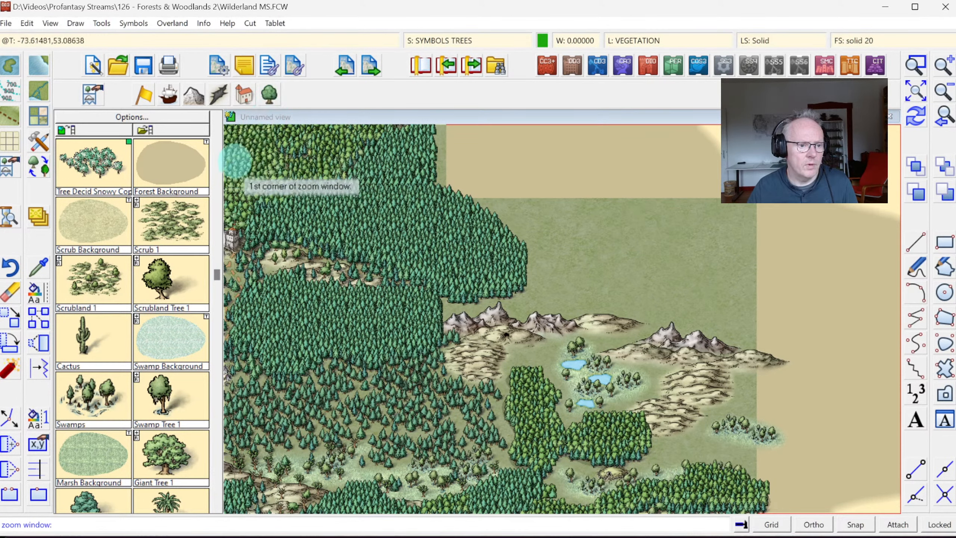
pyautogui.click(214, 140)
pyautogui.click(216, 134)
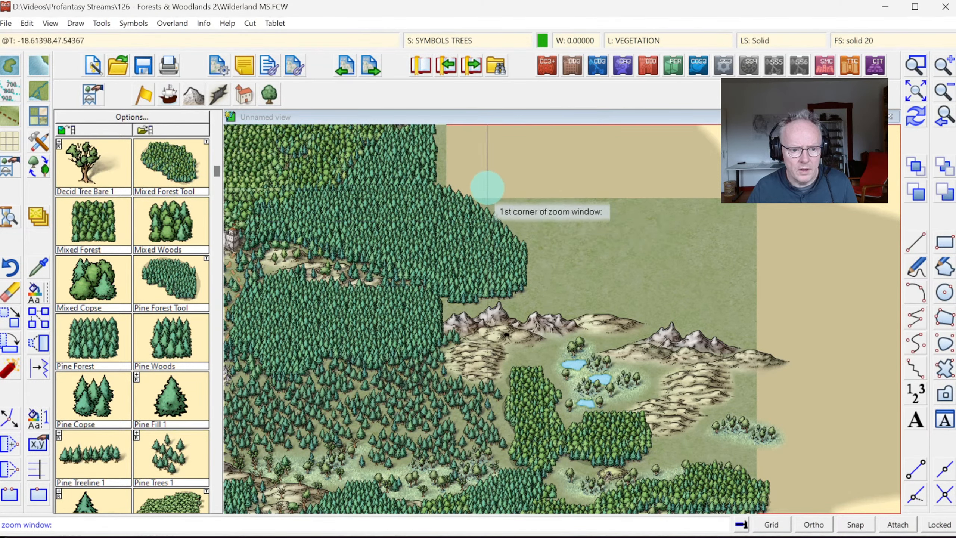
pyautogui.click(475, 196)
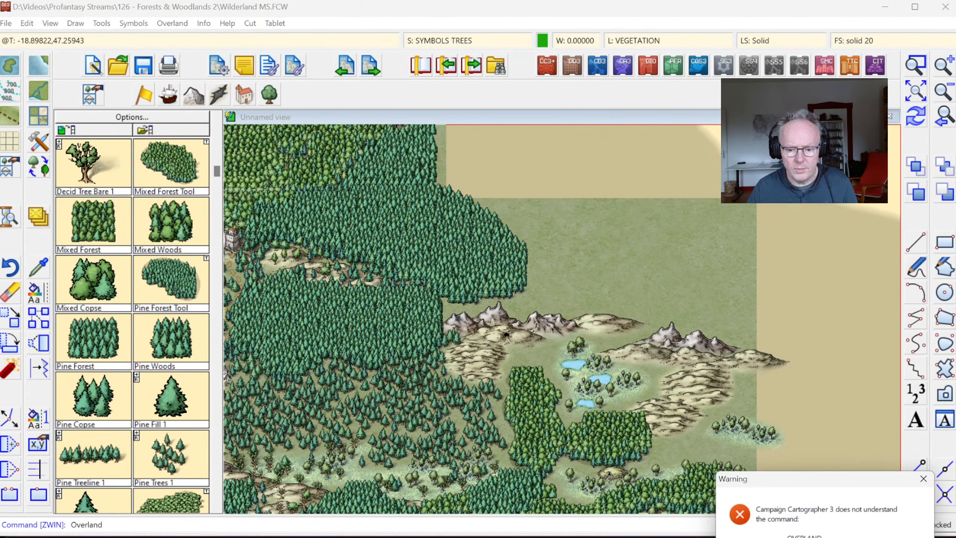
pyautogui.press('Return')
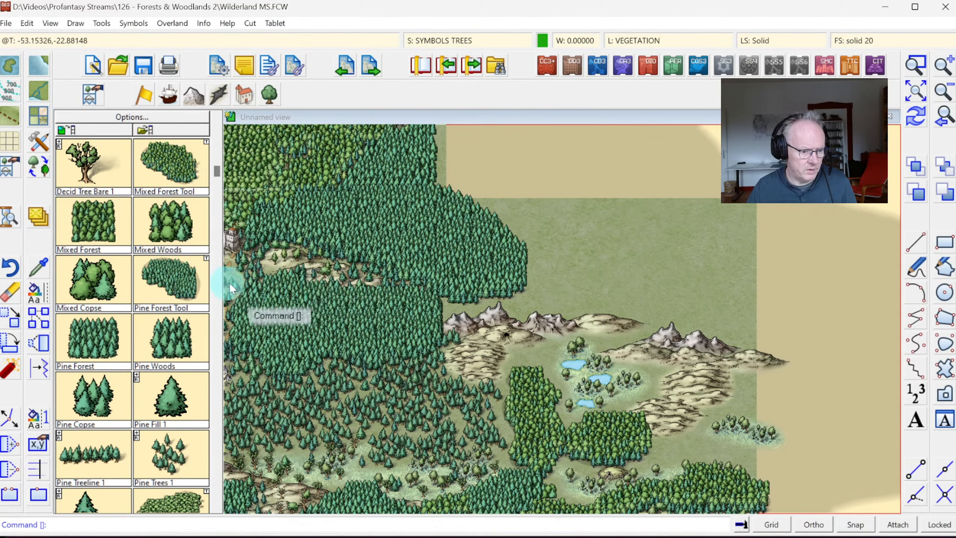
pyautogui.click(161, 150)
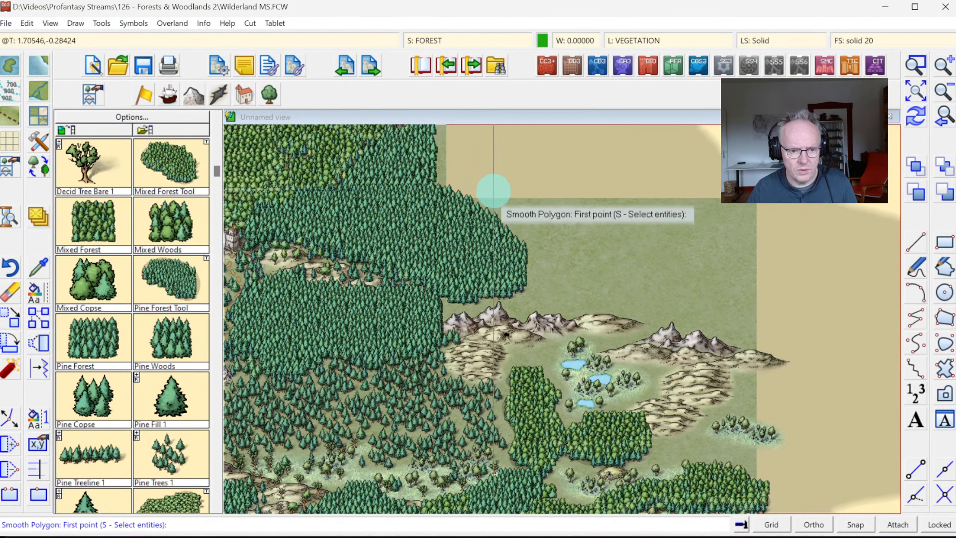
pyautogui.click(494, 190)
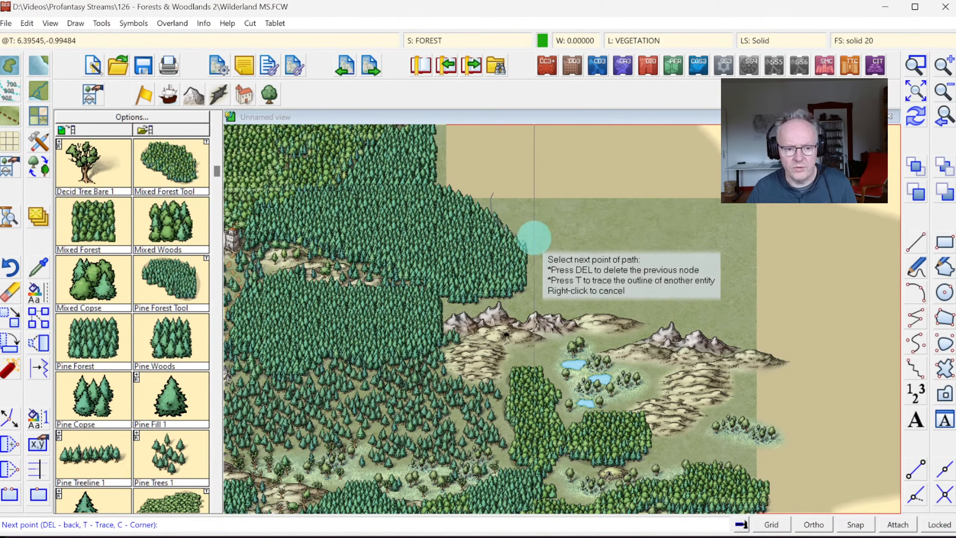
pyautogui.click(521, 258)
pyautogui.click(525, 275)
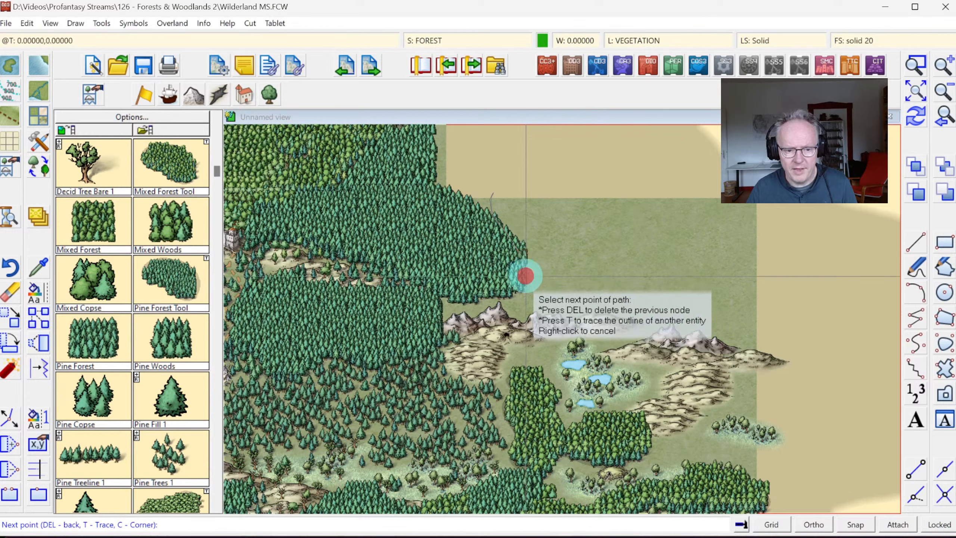
pyautogui.click(531, 279)
pyautogui.click(553, 287)
pyautogui.click(576, 252)
pyautogui.click(604, 242)
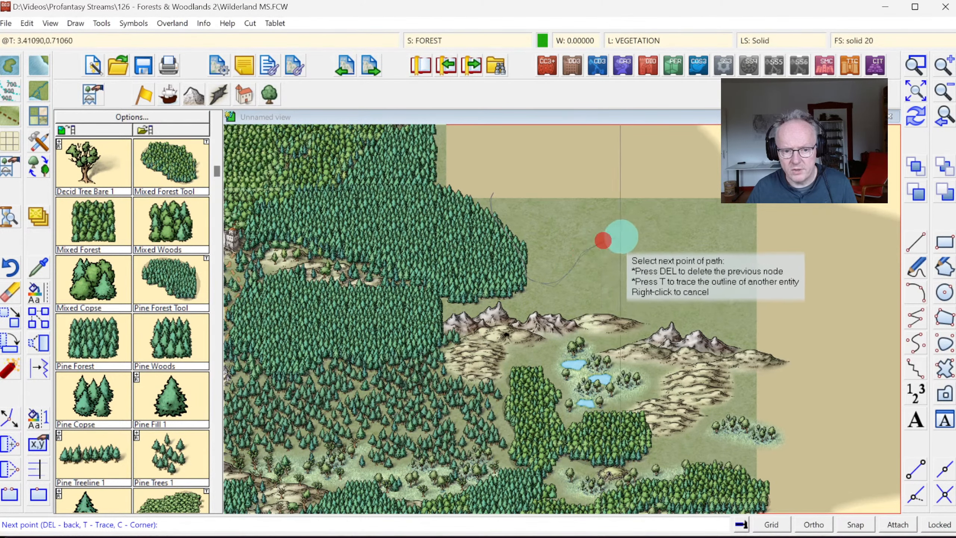
pyautogui.click(633, 232)
pyautogui.click(666, 223)
pyautogui.click(663, 198)
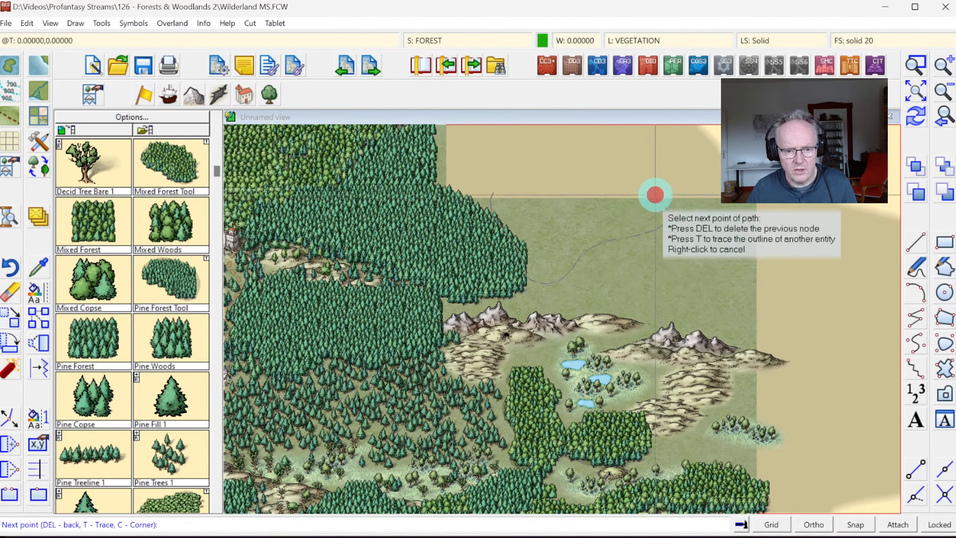
pyautogui.click(624, 192)
pyautogui.click(582, 193)
pyautogui.click(515, 188)
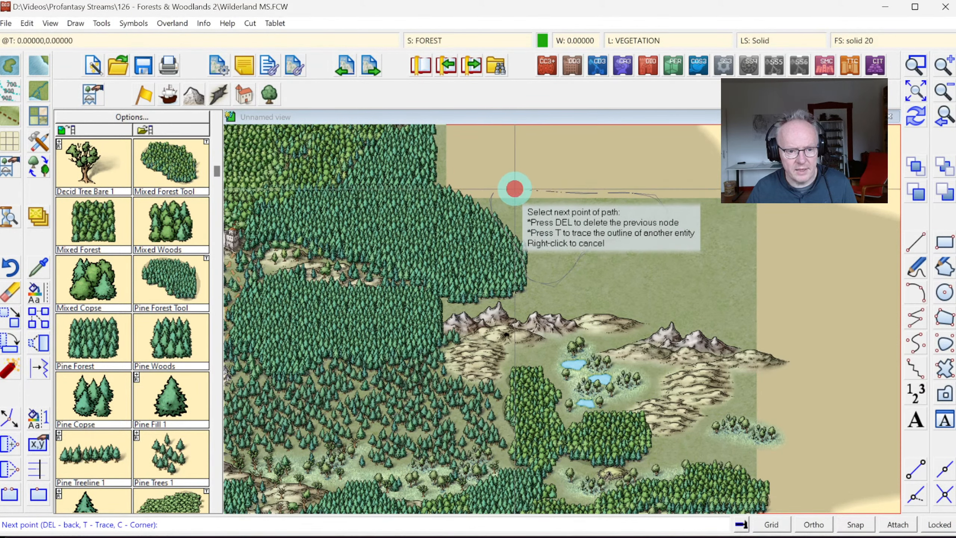
pyautogui.rightClick(514, 188)
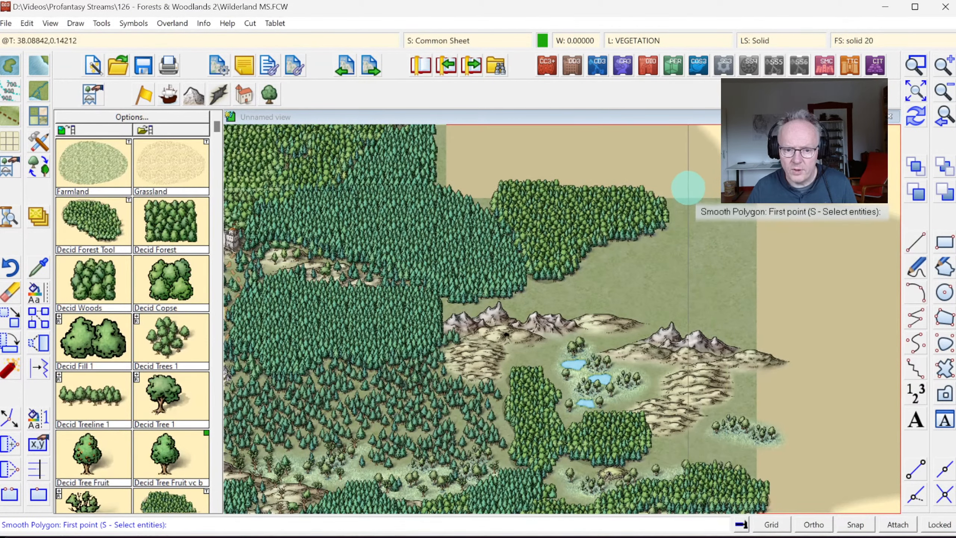
# Draw a second mixed forest in the northeast, leaving a narrow gap to the first one and reaching past the land's eastern edge
pyautogui.click(687, 189)
pyautogui.click(678, 215)
pyautogui.click(678, 227)
pyautogui.click(664, 241)
pyautogui.click(683, 264)
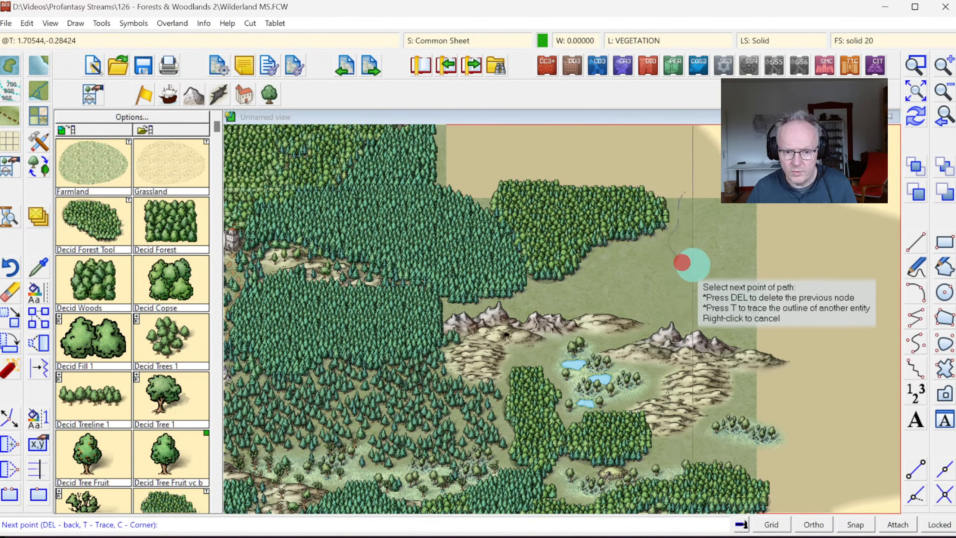
pyautogui.click(713, 273)
pyautogui.click(719, 289)
pyautogui.click(729, 300)
pyautogui.click(748, 305)
pyautogui.click(765, 288)
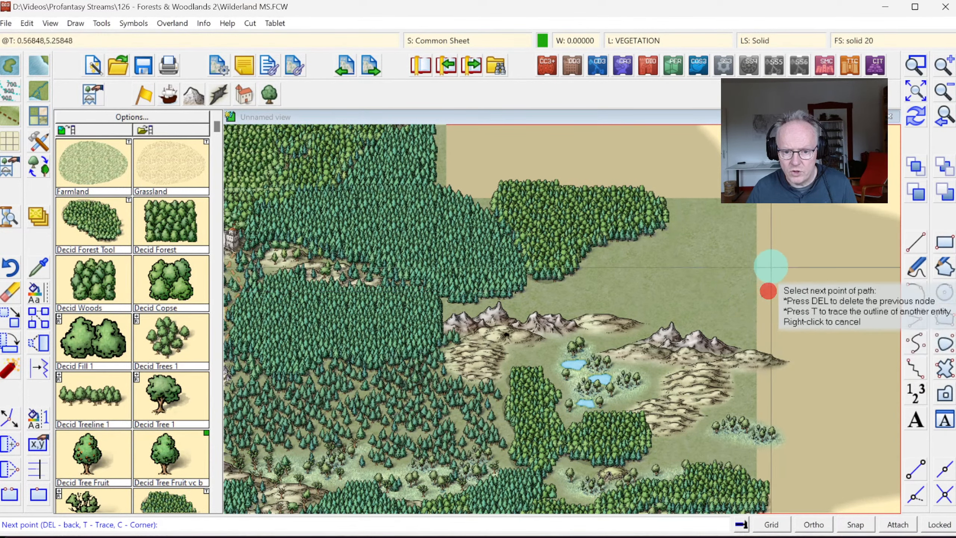
pyautogui.click(790, 249)
pyautogui.rightClick(693, 214)
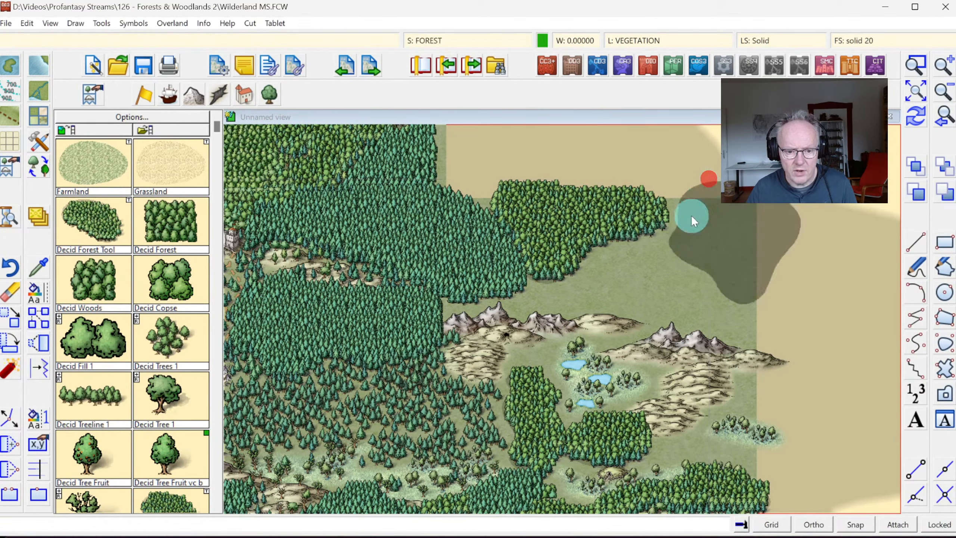
# Draw an elongated mixed forest between the two northern forests and the mountain range above the marsh
pyautogui.click(632, 266)
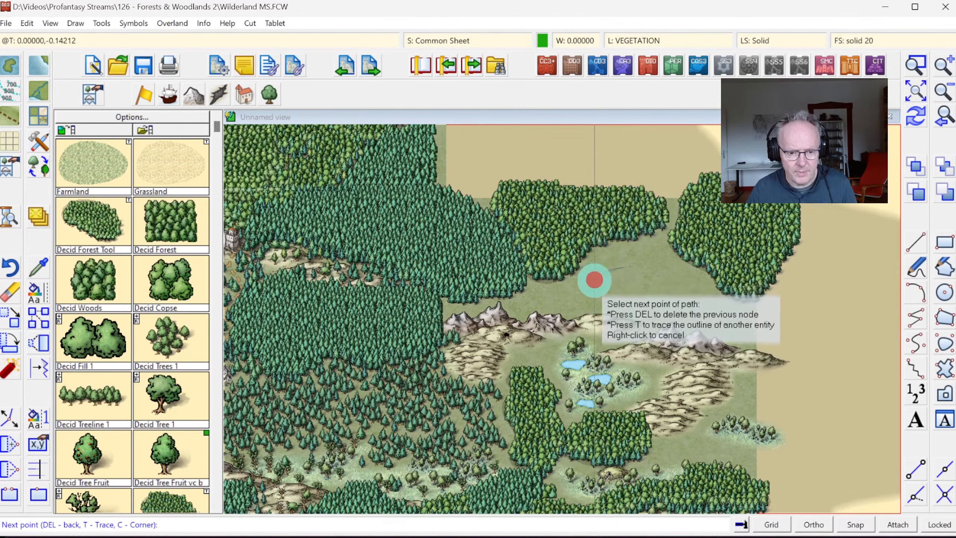
pyautogui.click(576, 284)
pyautogui.click(574, 313)
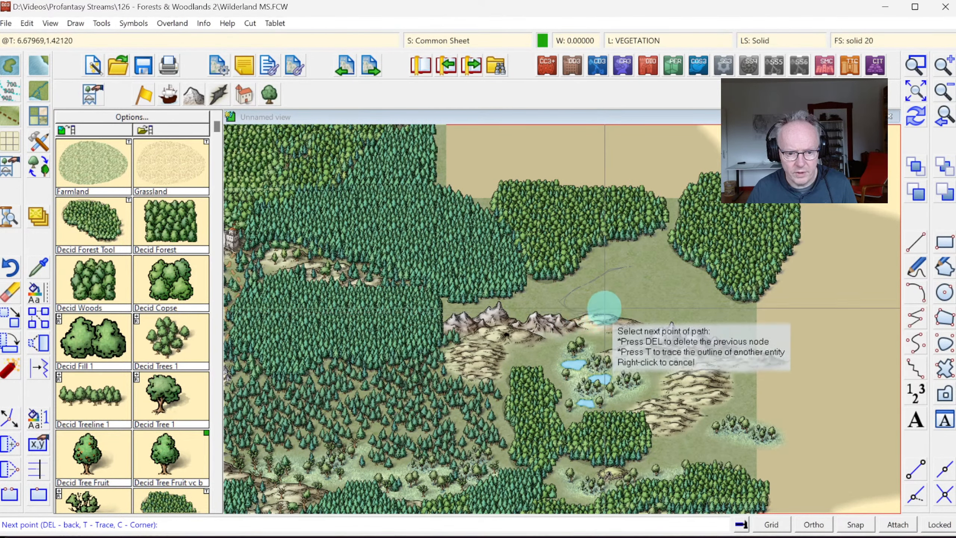
pyautogui.click(674, 316)
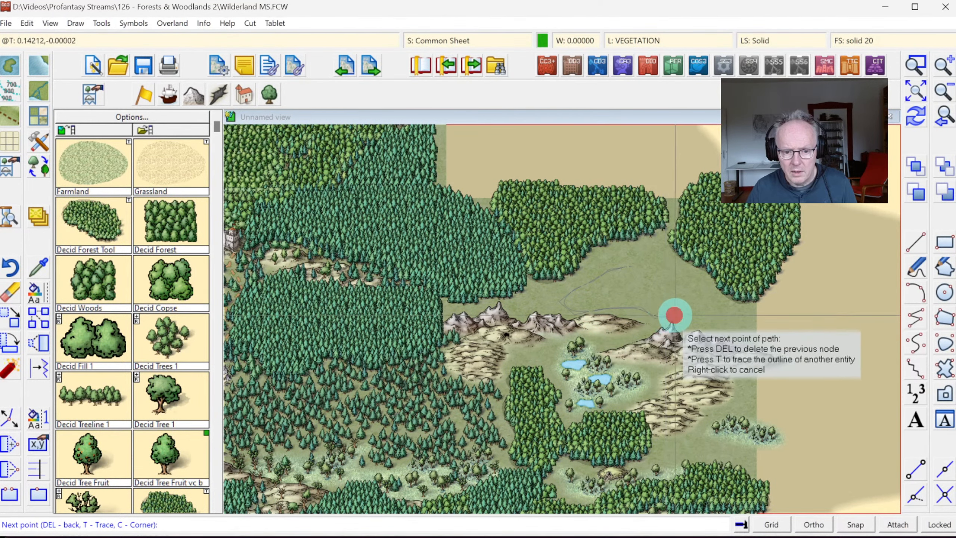
pyautogui.click(682, 314)
pyautogui.click(700, 322)
pyautogui.click(717, 312)
pyautogui.click(695, 272)
pyautogui.click(654, 262)
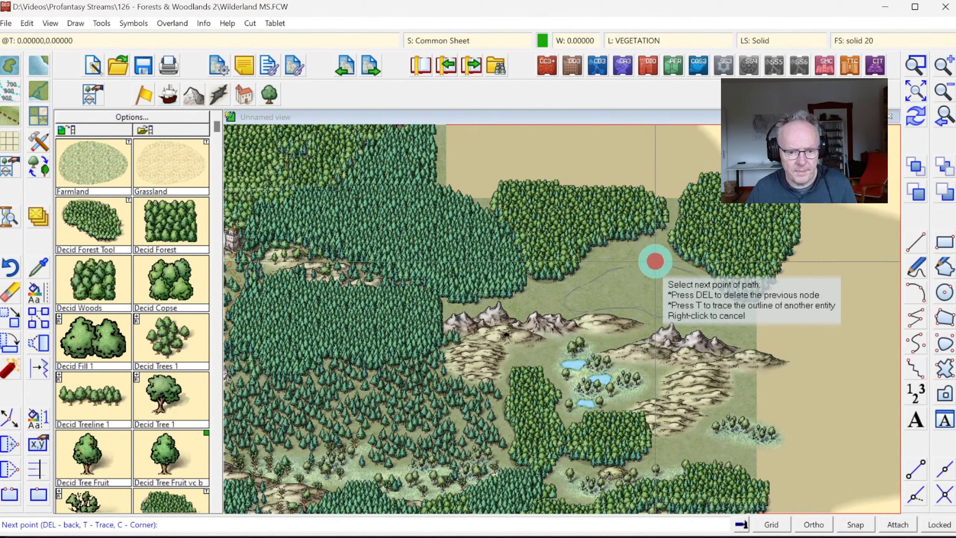
pyautogui.rightClick(654, 262)
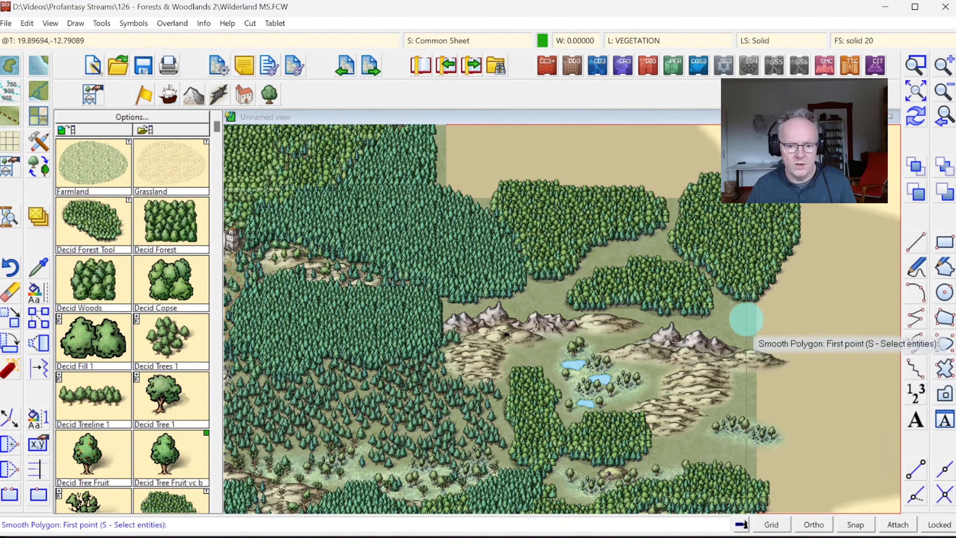
# Draw a small mixed forest joining the southern tip of the northeastern forest, just above the mountains' eastern end
pyautogui.click(755, 344)
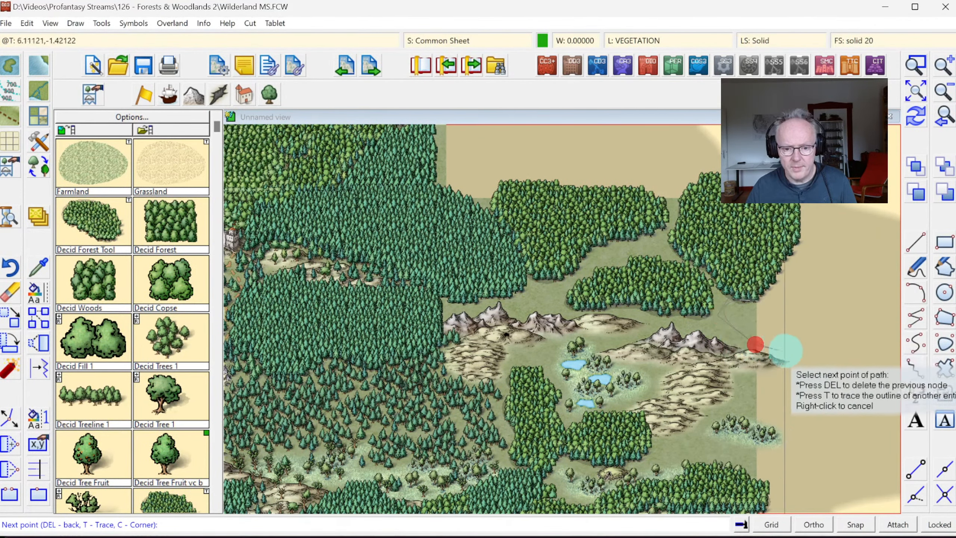
pyautogui.click(800, 354)
pyautogui.click(807, 326)
pyautogui.click(783, 305)
pyautogui.rightClick(773, 297)
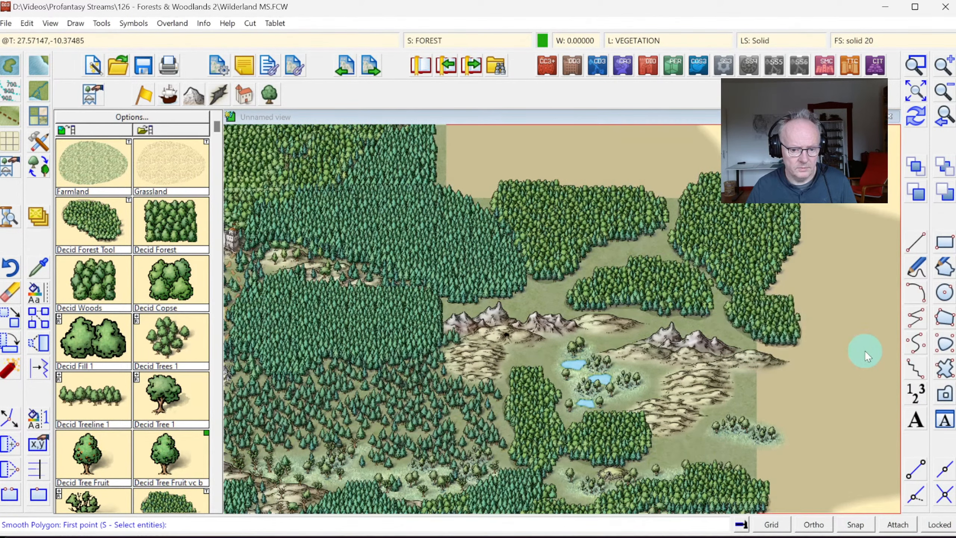
# Draw a mixed forest east of the hills, below the eastern end of the mountain range
pyautogui.click(787, 361)
pyautogui.click(747, 366)
pyautogui.click(734, 394)
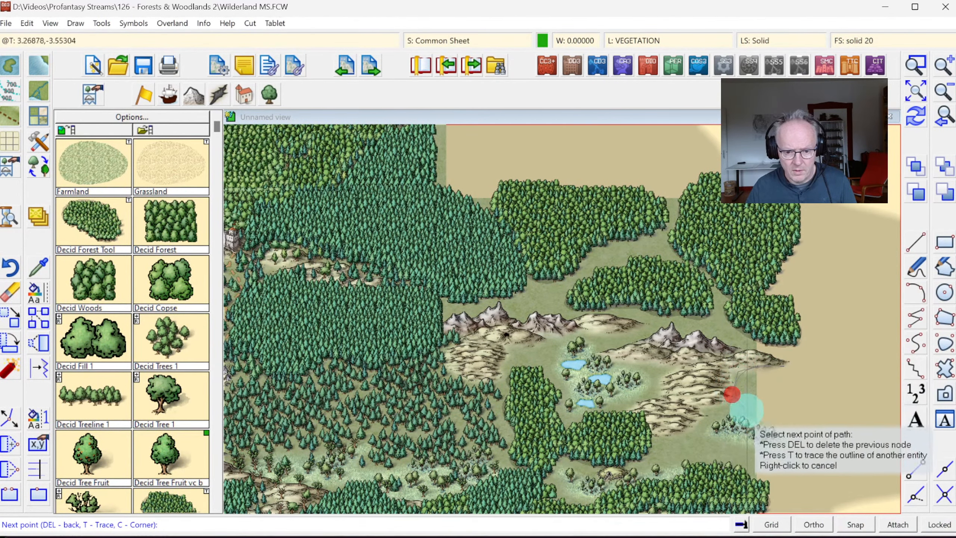
pyautogui.click(759, 418)
pyautogui.click(809, 422)
pyautogui.rightClick(771, 410)
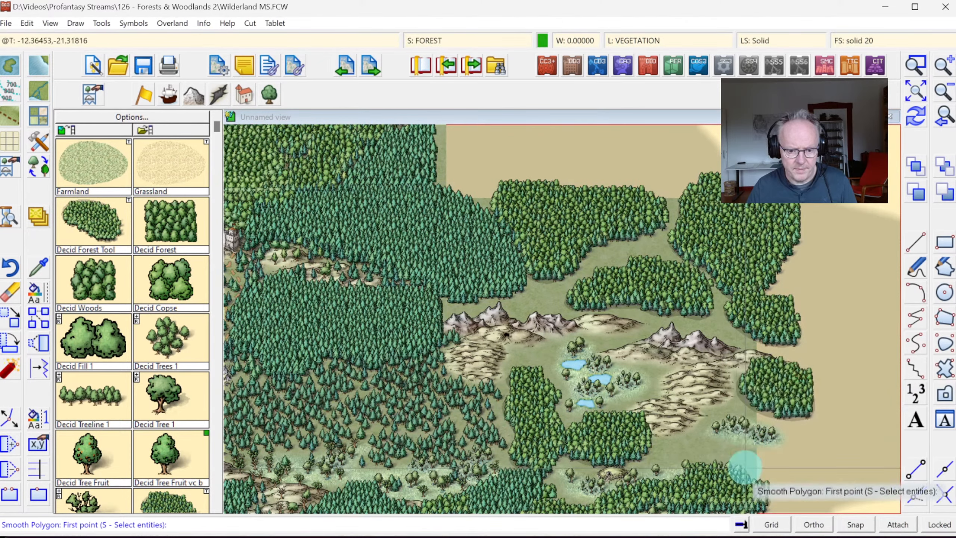
# Draw two small deciduous forests with the Decid Forest Tool: below the eastern swamp trees and at the southern tip of the first northern mixed forest
pyautogui.click(82, 220)
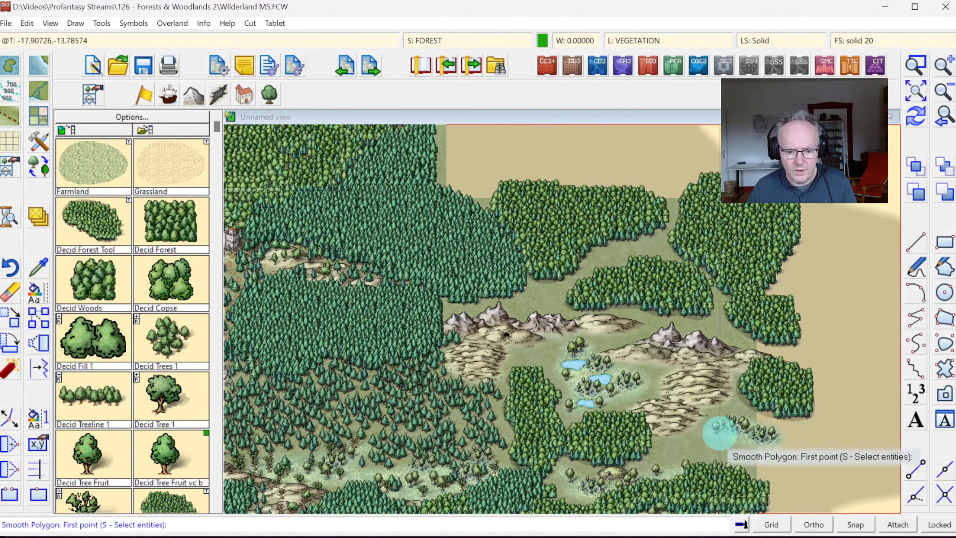
pyautogui.moveTo(718, 438)
pyautogui.mouseDown()
pyautogui.moveTo(698, 460)
pyautogui.moveTo(754, 484)
pyautogui.moveTo(777, 483)
pyautogui.moveTo(776, 456)
pyautogui.mouseUp()
pyautogui.rightClick(775, 456)
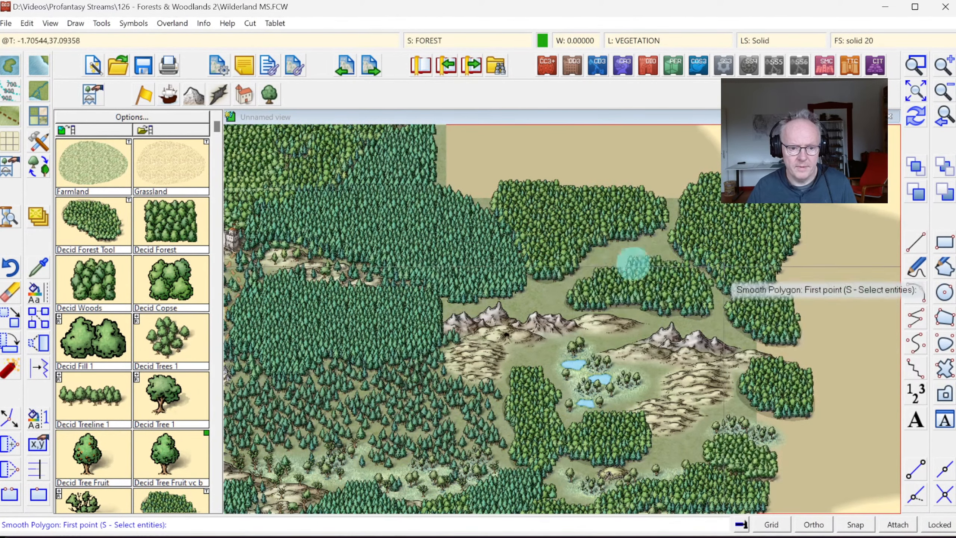
pyautogui.moveTo(546, 285)
pyautogui.mouseDown()
pyautogui.moveTo(529, 278)
pyautogui.moveTo(548, 311)
pyautogui.moveTo(559, 282)
pyautogui.mouseUp()
pyautogui.rightClick(559, 282)
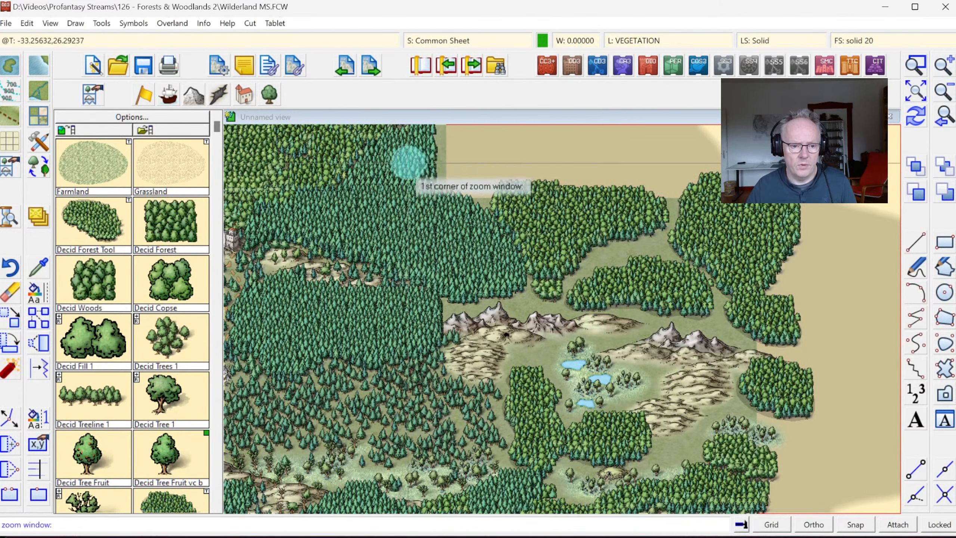
# Place a Giant Dead Tree 1 symbol north of the marsh lakes and a Giant Tree 1 symbol in the clearing between the northern forests
pyautogui.click(806, 402)
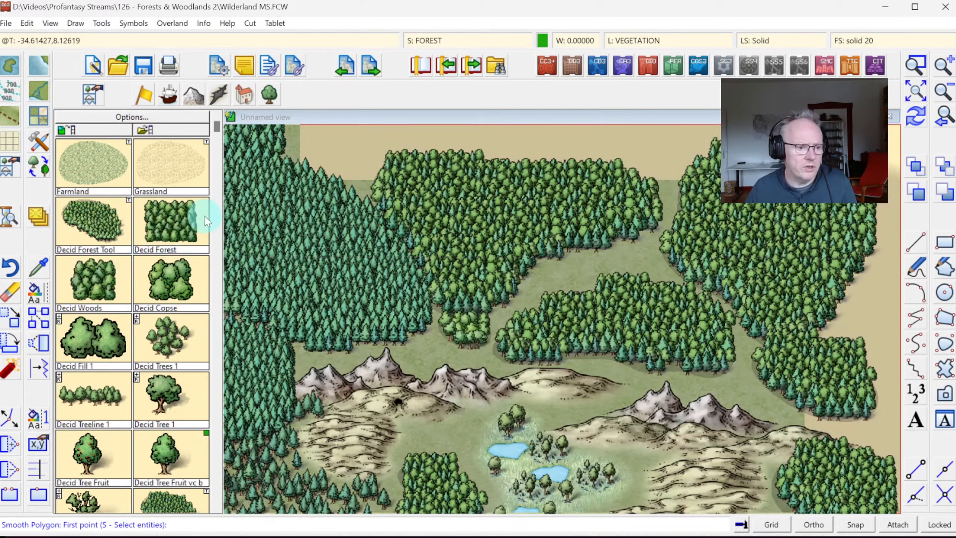
pyautogui.click(217, 390)
pyautogui.click(217, 391)
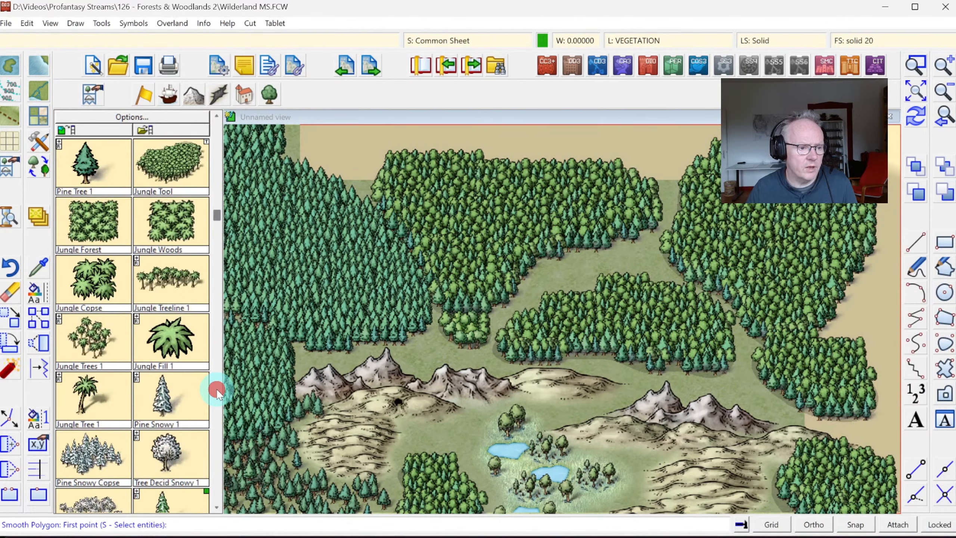
pyautogui.click(217, 391)
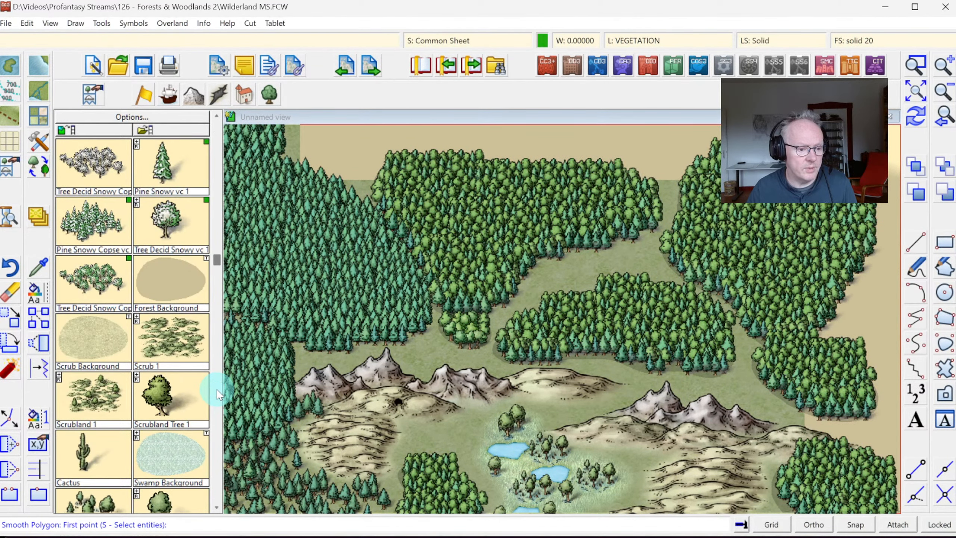
pyautogui.click(217, 391)
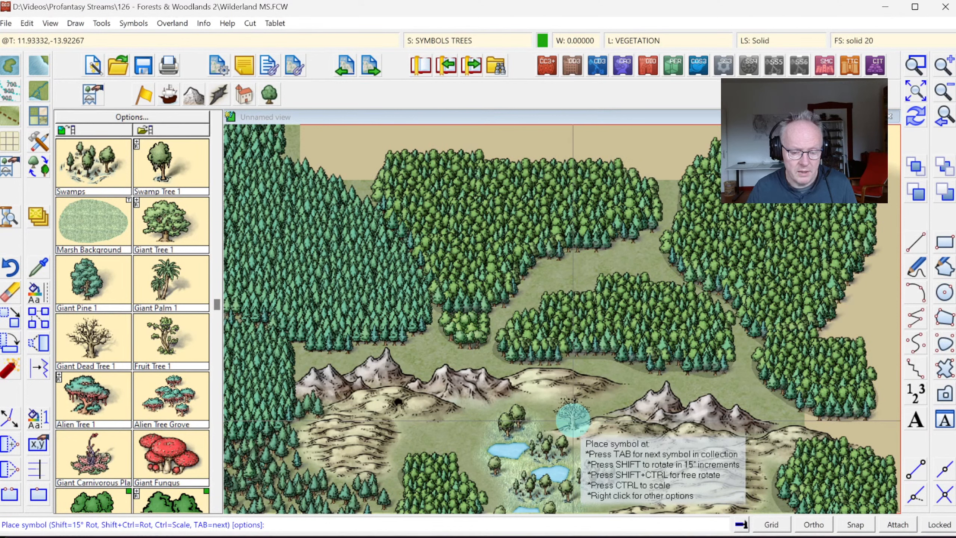
pyautogui.click(572, 419)
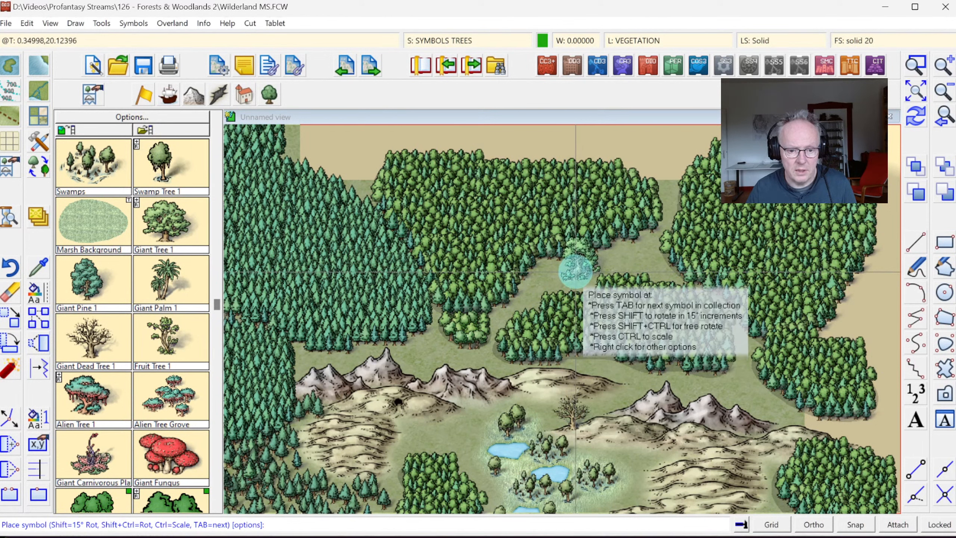
pyautogui.click(575, 271)
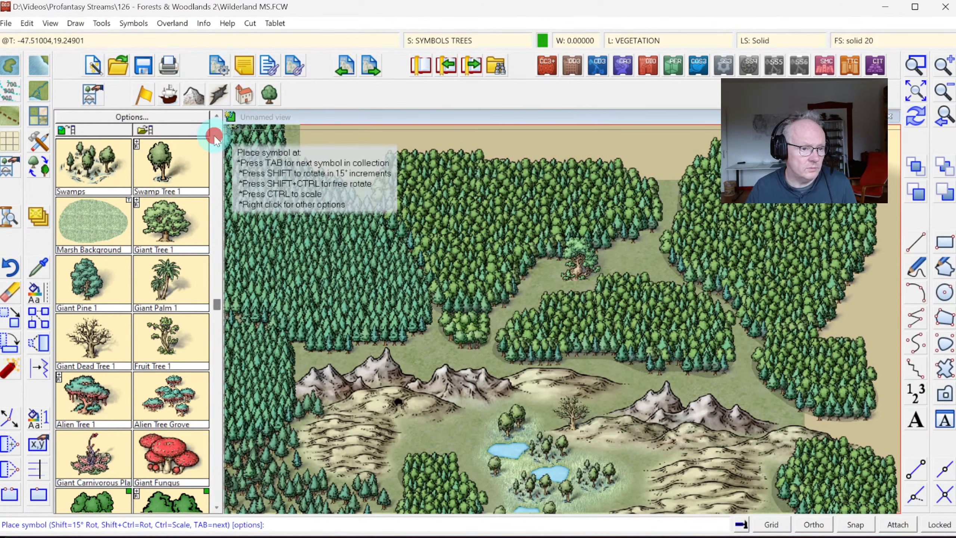
# Scatter Decid Trees 1 symbols through the clearing around the giant tree and the gap between the two northern mixed forests
pyautogui.click(213, 134)
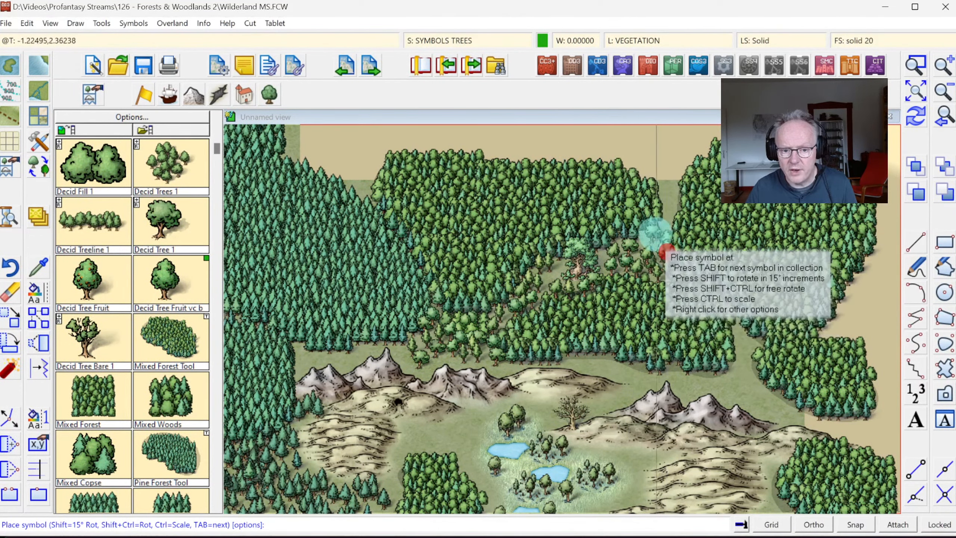
pyautogui.click(659, 197)
pyautogui.click(657, 182)
pyautogui.click(680, 187)
pyautogui.click(670, 194)
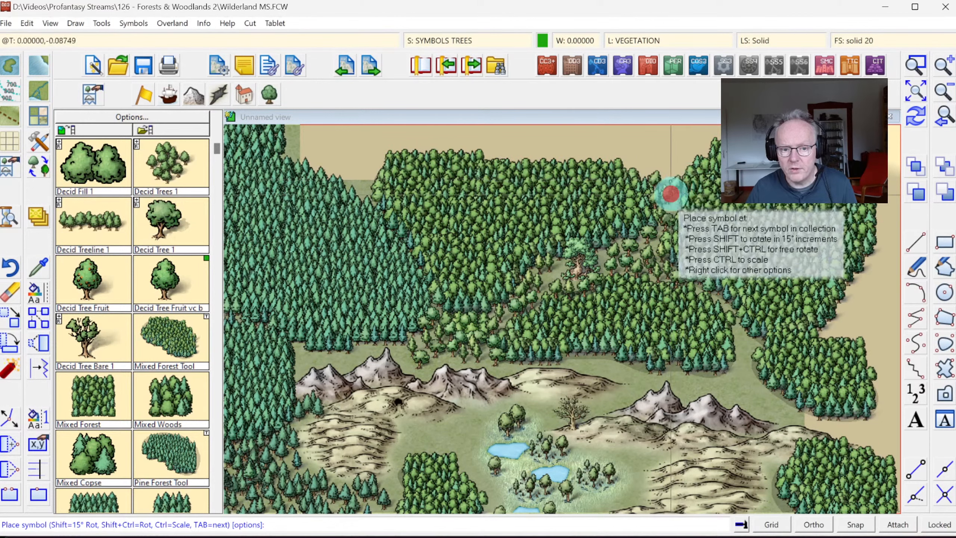
# Scatter single deciduous trees down the narrow gap between the central and eastern northern mixed forests
pyautogui.click(683, 210)
pyautogui.click(710, 293)
pyautogui.click(720, 310)
pyautogui.click(745, 344)
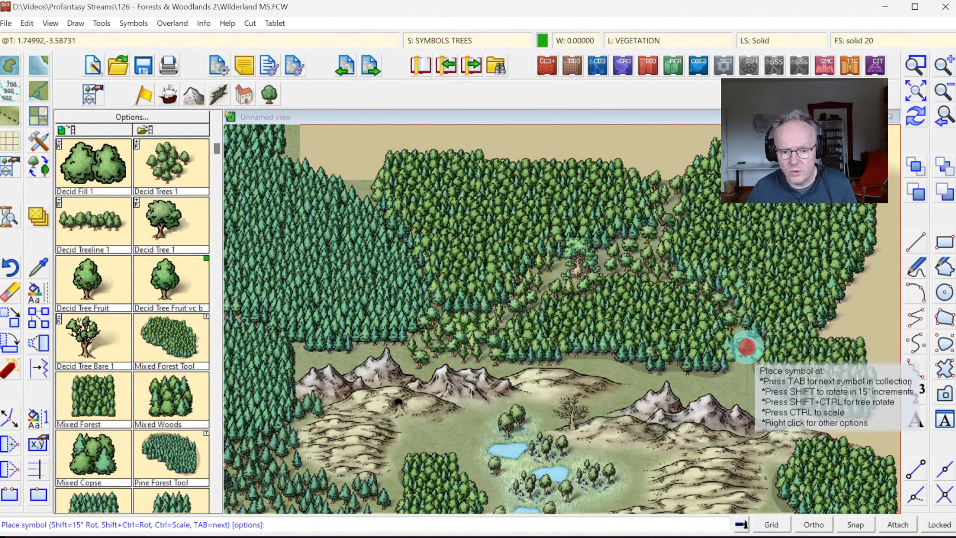
pyautogui.click(743, 367)
pyautogui.click(753, 357)
pyautogui.click(747, 380)
pyautogui.click(728, 373)
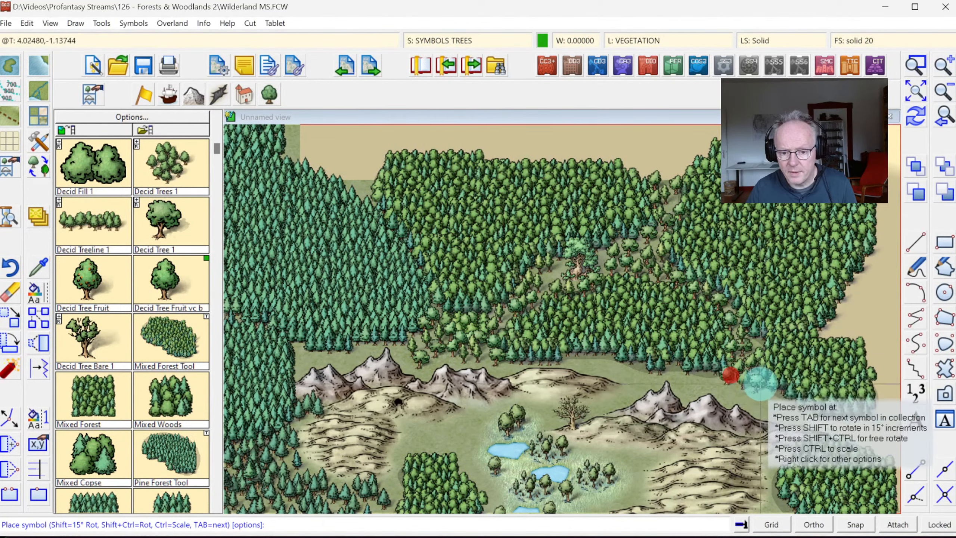
# Place deciduous trees around the southern mouth of the gap and along the adjoining forest edges
pyautogui.click(758, 381)
pyautogui.click(763, 392)
pyautogui.click(784, 398)
pyautogui.click(797, 407)
pyautogui.click(783, 407)
pyautogui.click(770, 403)
pyautogui.click(758, 391)
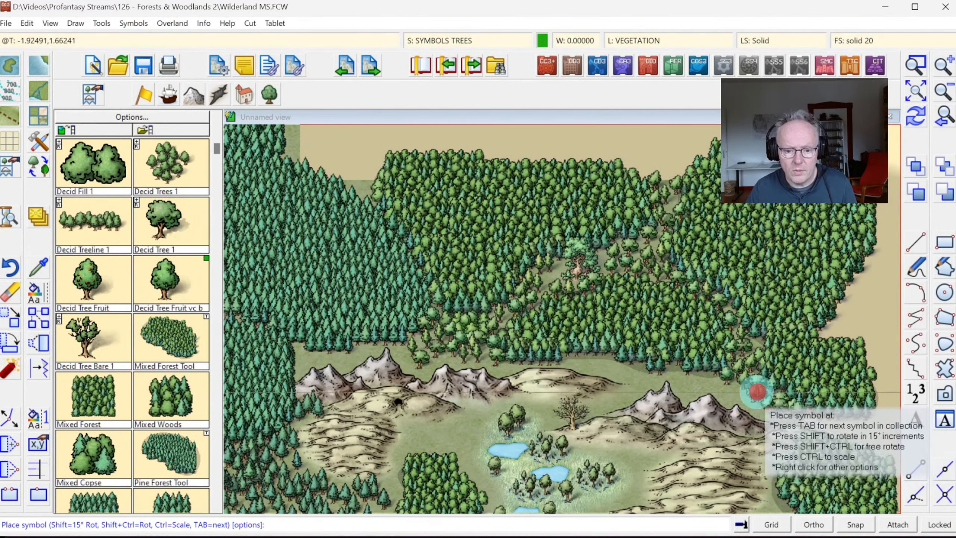
pyautogui.click(747, 390)
pyautogui.click(728, 384)
pyautogui.click(708, 381)
# Line the southern edge of the central northern mixed forest with deciduous trees, down to the eastern mountains
pyautogui.click(689, 379)
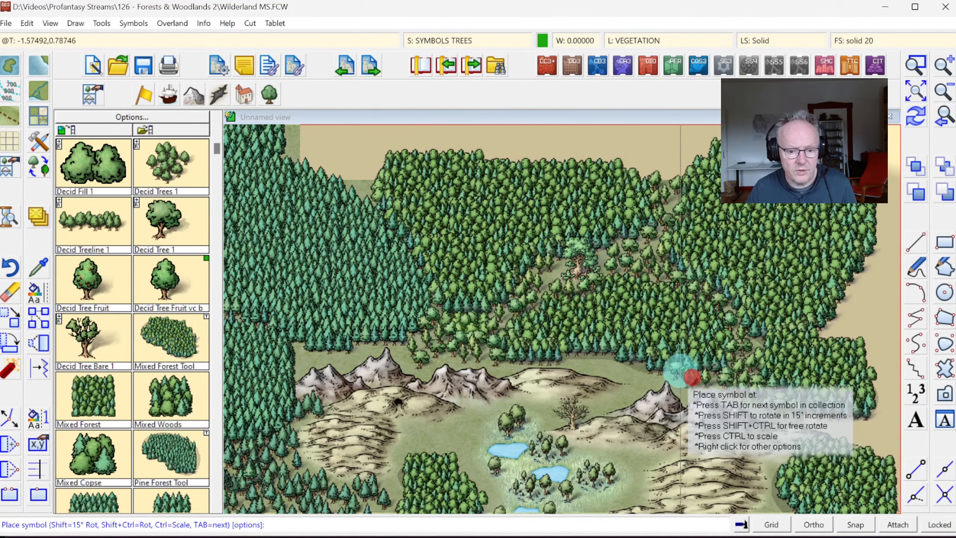
pyautogui.click(675, 368)
pyautogui.click(655, 364)
pyautogui.click(642, 369)
pyautogui.click(613, 361)
pyautogui.click(598, 357)
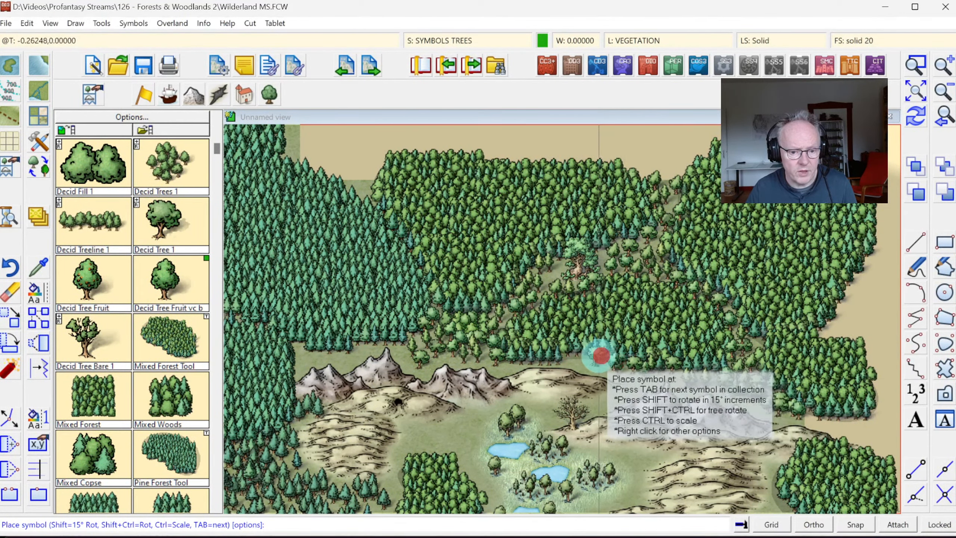
pyautogui.click(569, 354)
pyautogui.click(657, 378)
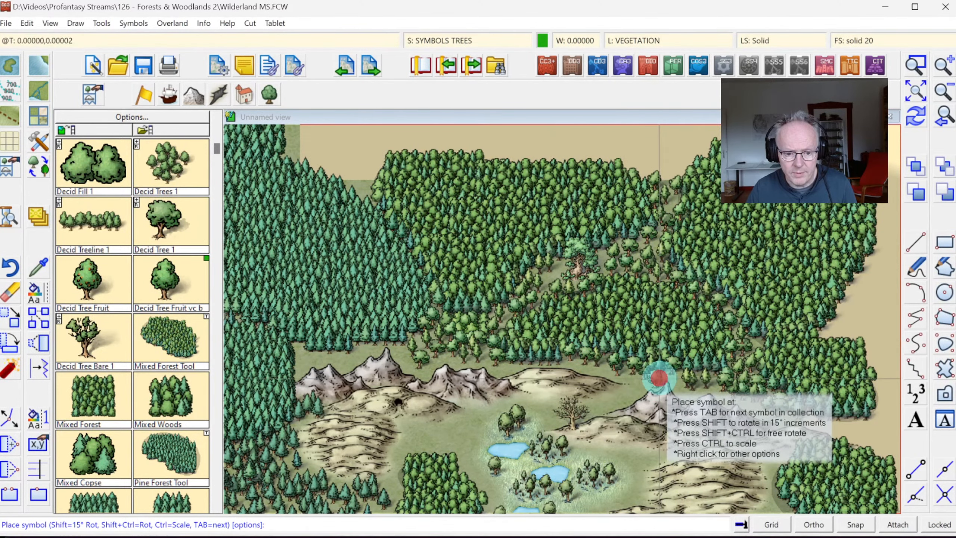
pyautogui.click(640, 381)
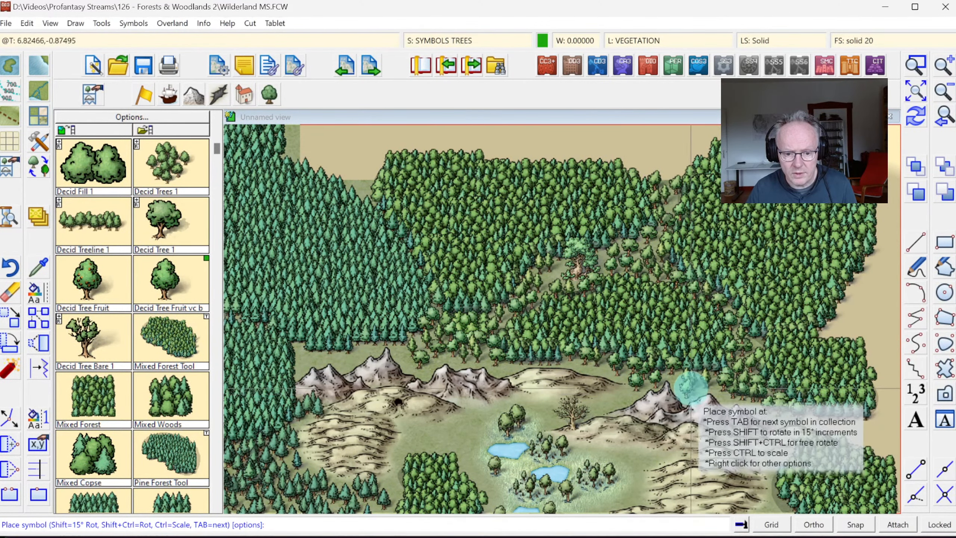
pyautogui.click(688, 387)
pyautogui.click(684, 374)
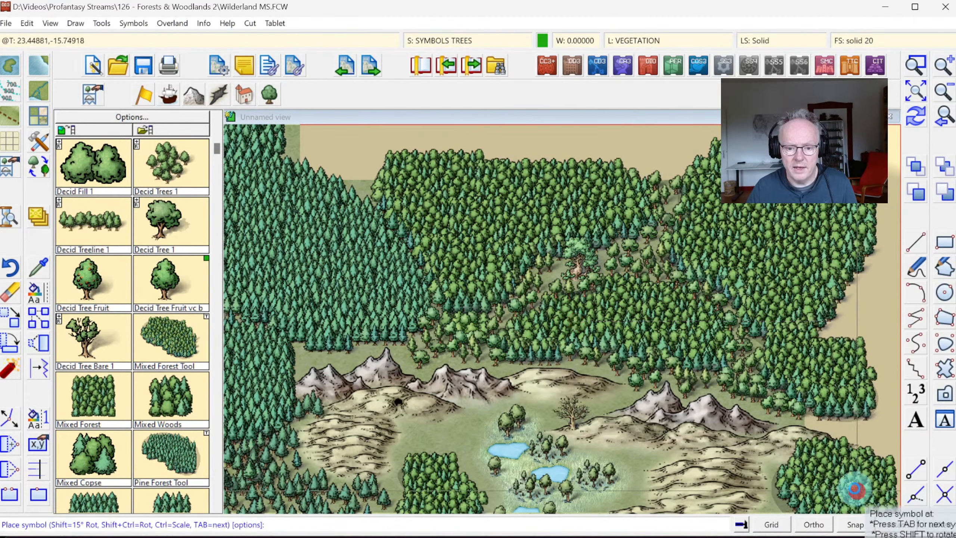
# Make SYMBOLS TREES BACK the active sheet and place deciduous trees behind the eastern mountains and the hills beside them
pyautogui.scroll(3, 855, 489)
pyautogui.click(446, 41)
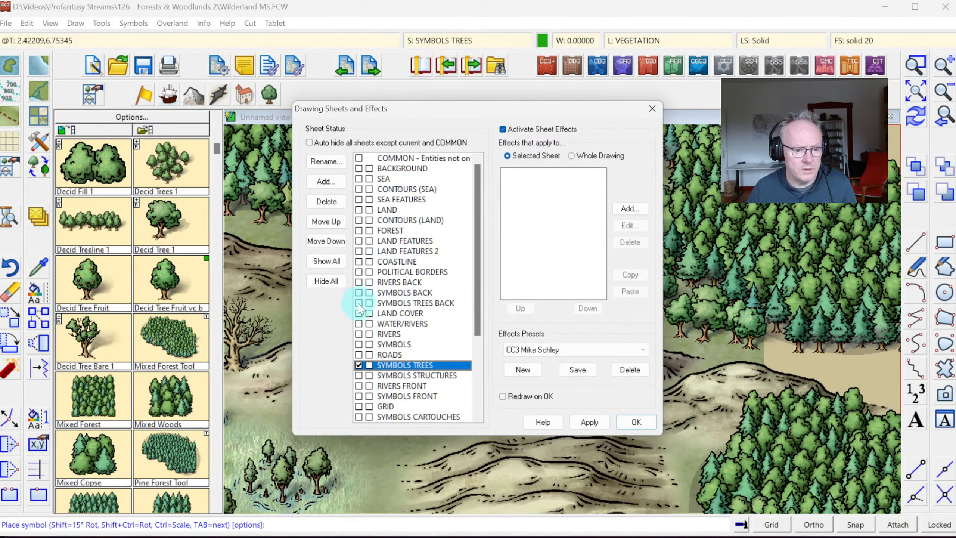
pyautogui.click(621, 425)
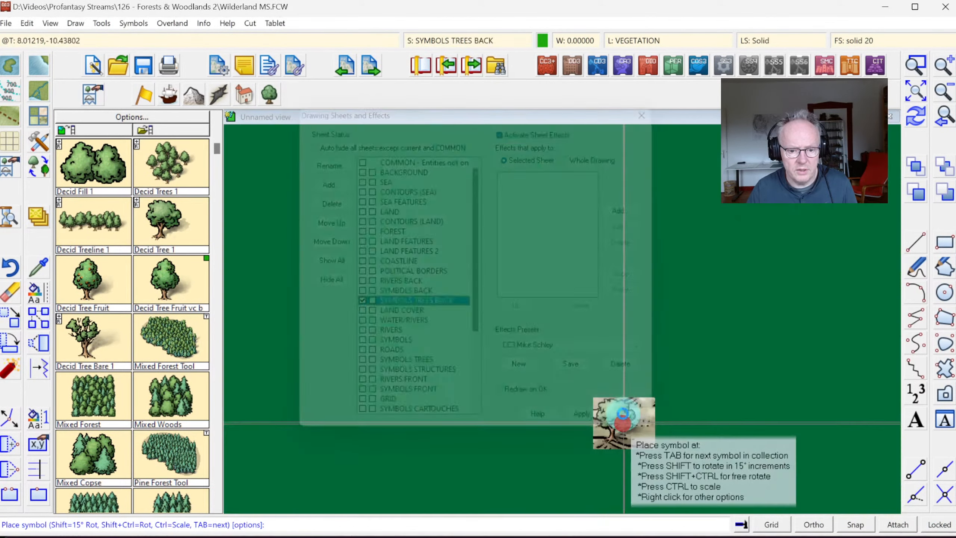
pyautogui.click(591, 320)
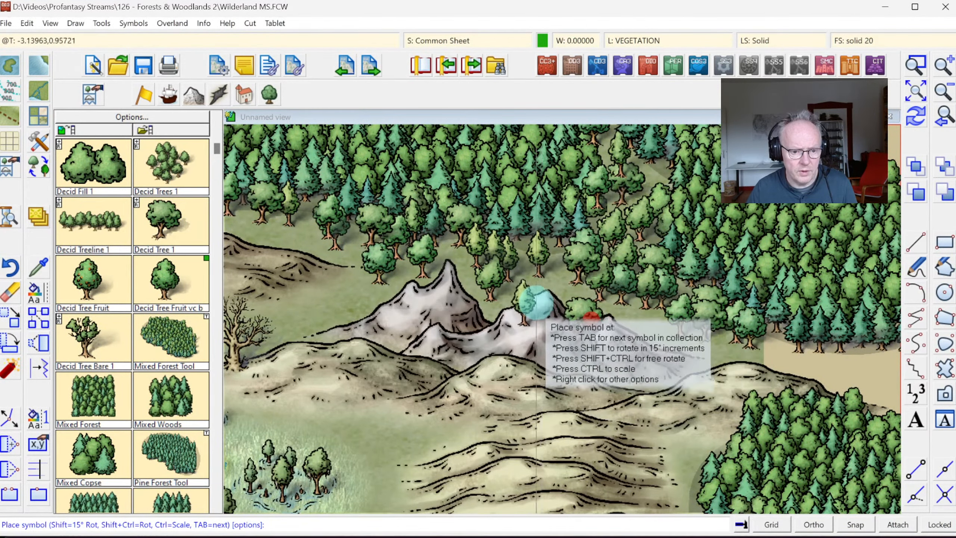
pyautogui.click(540, 297)
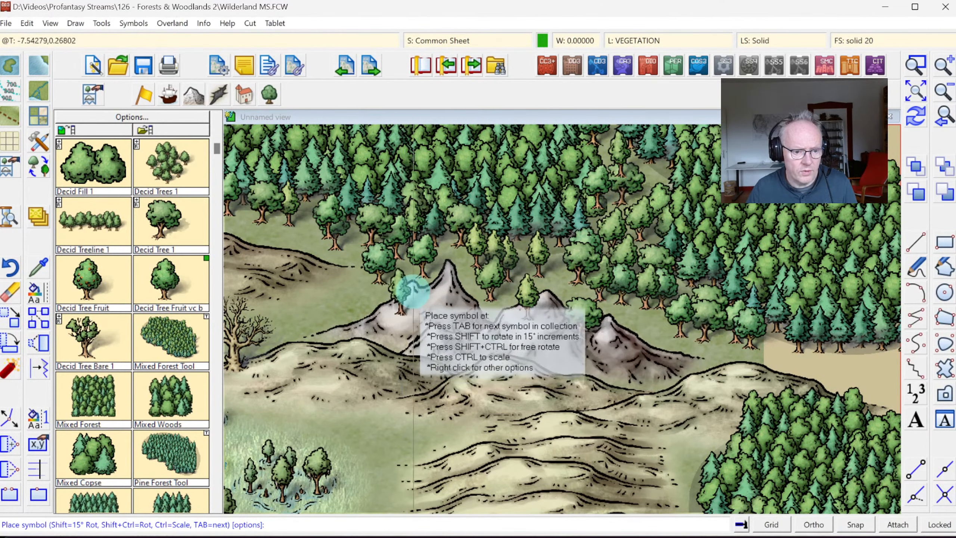
pyautogui.click(412, 291)
pyautogui.click(377, 312)
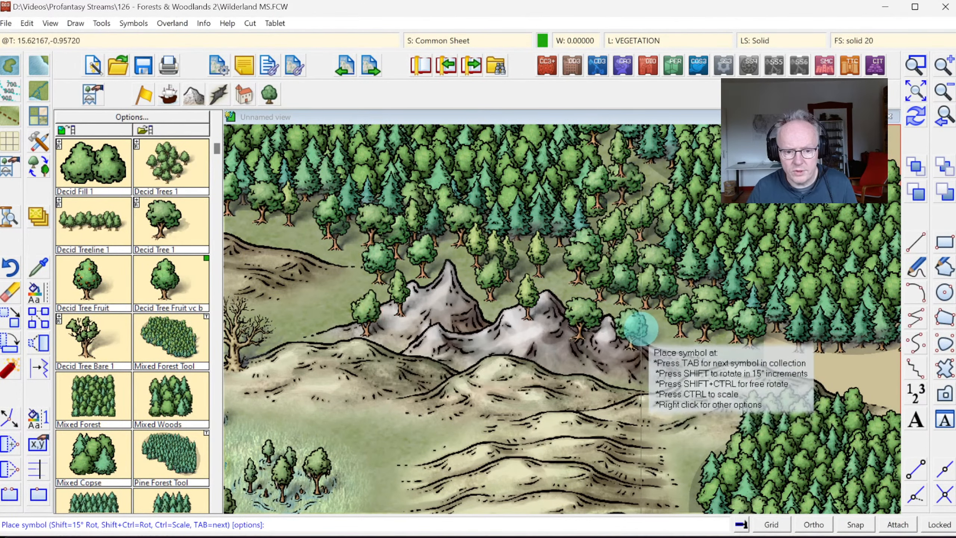
pyautogui.click(656, 338)
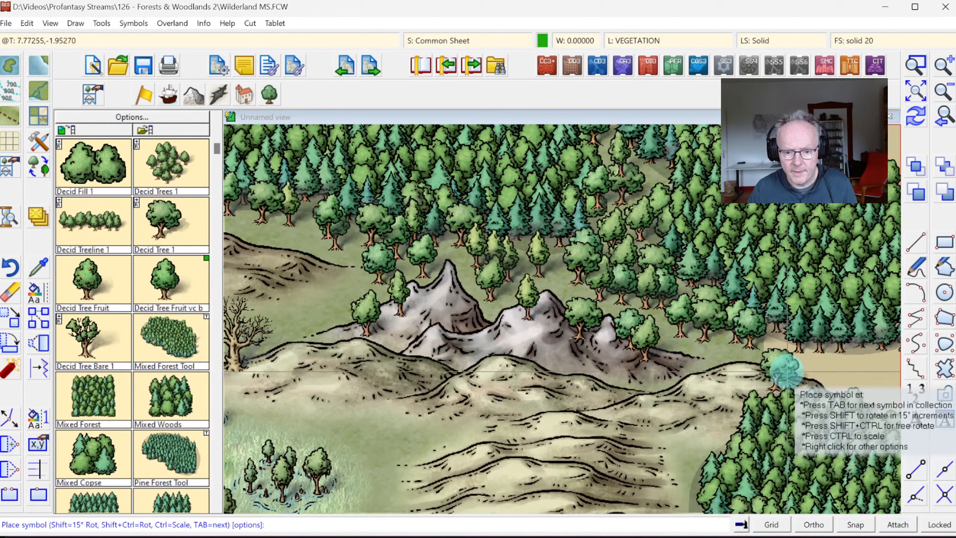
pyautogui.click(779, 363)
pyautogui.click(728, 369)
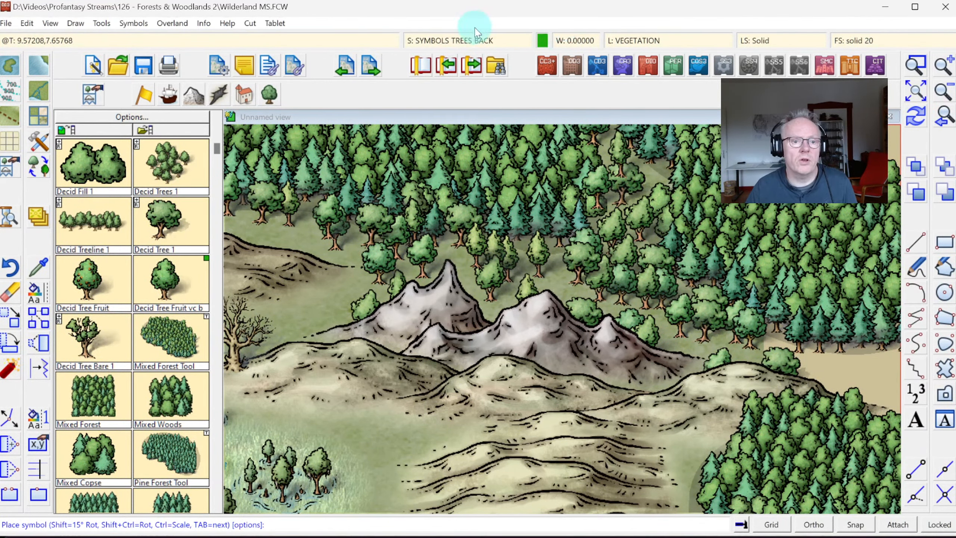
# Make SYMBOLS TREES the active sheet and place Pine Tree 1 symbols at the western foot of the eastern mountains
pyautogui.click(452, 40)
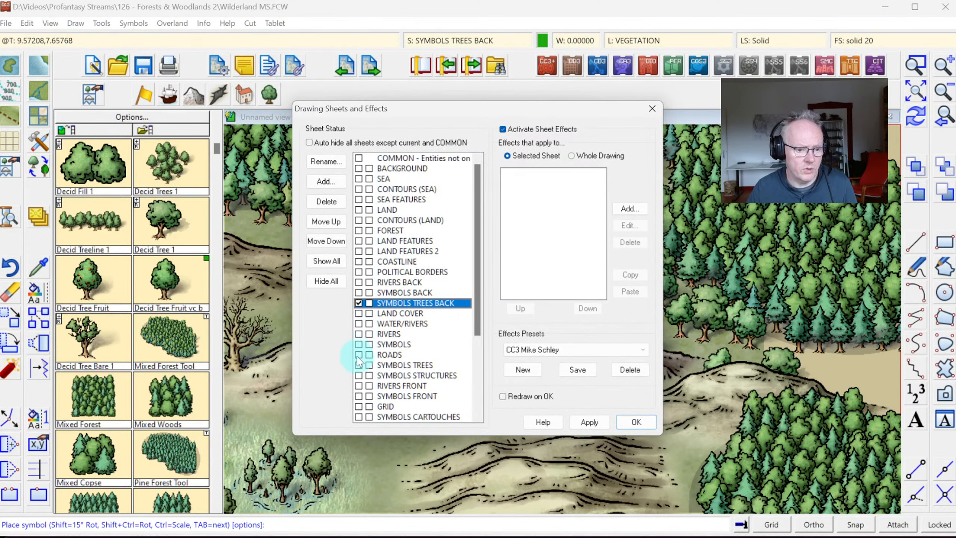
pyautogui.click(636, 421)
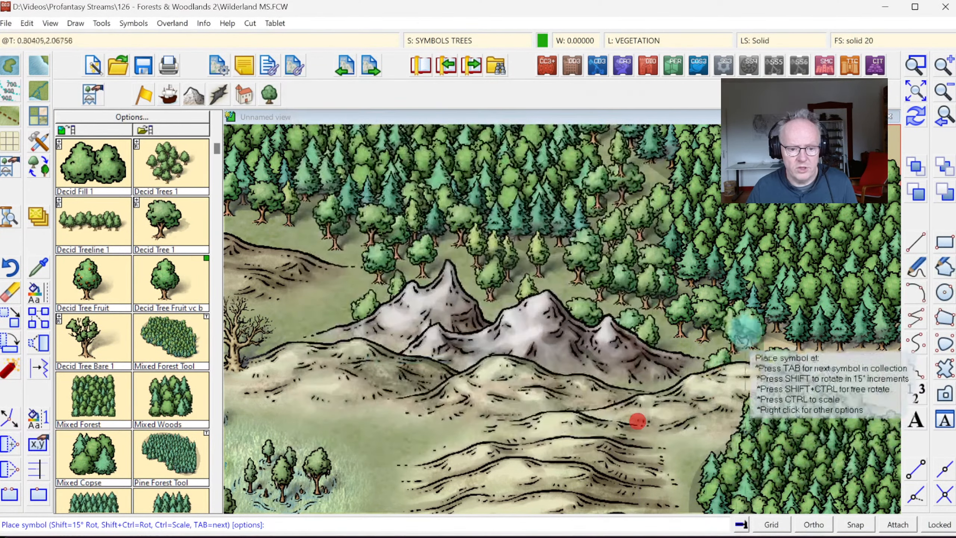
pyautogui.click(176, 273)
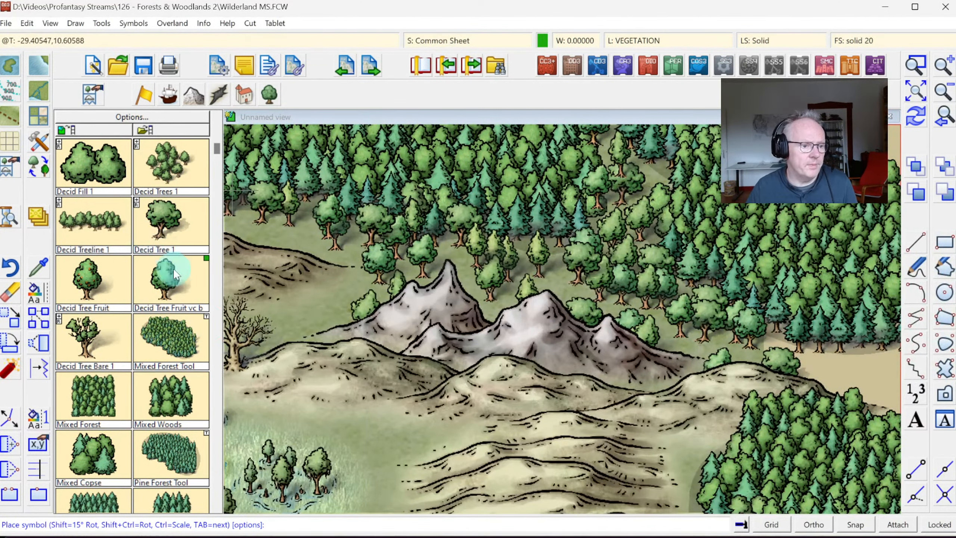
pyautogui.click(218, 339)
pyautogui.click(86, 333)
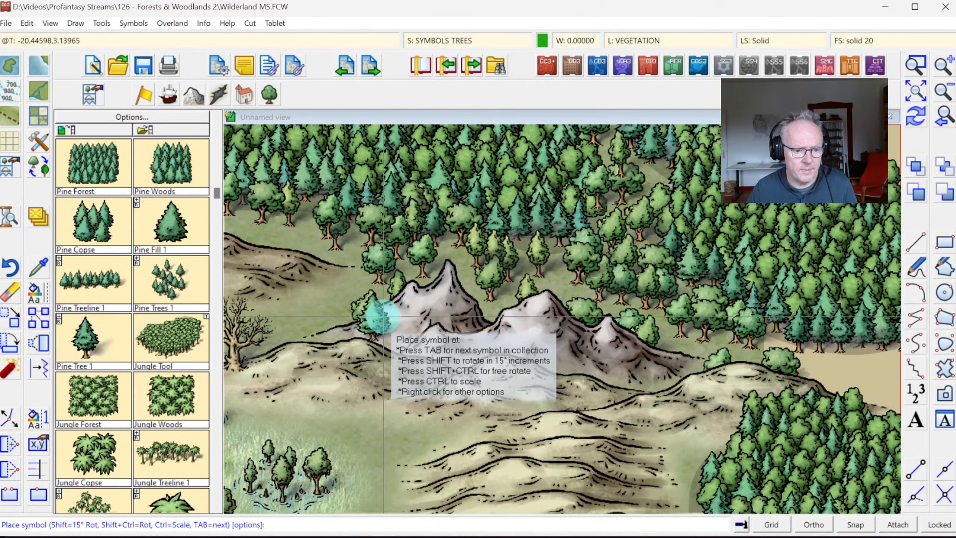
pyautogui.click(398, 316)
pyautogui.click(372, 330)
pyautogui.click(354, 341)
pyautogui.click(320, 343)
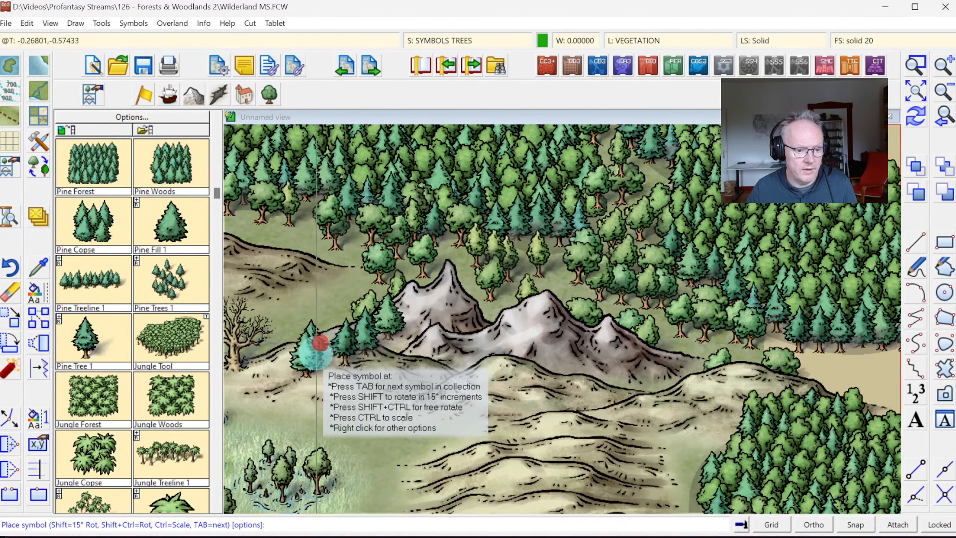
pyautogui.click(335, 364)
pyautogui.click(353, 376)
pyautogui.click(374, 367)
pyautogui.click(400, 368)
# Add Pine Tree 1 symbols in front of the central peaks of the eastern mountains
pyautogui.click(448, 344)
pyautogui.click(471, 334)
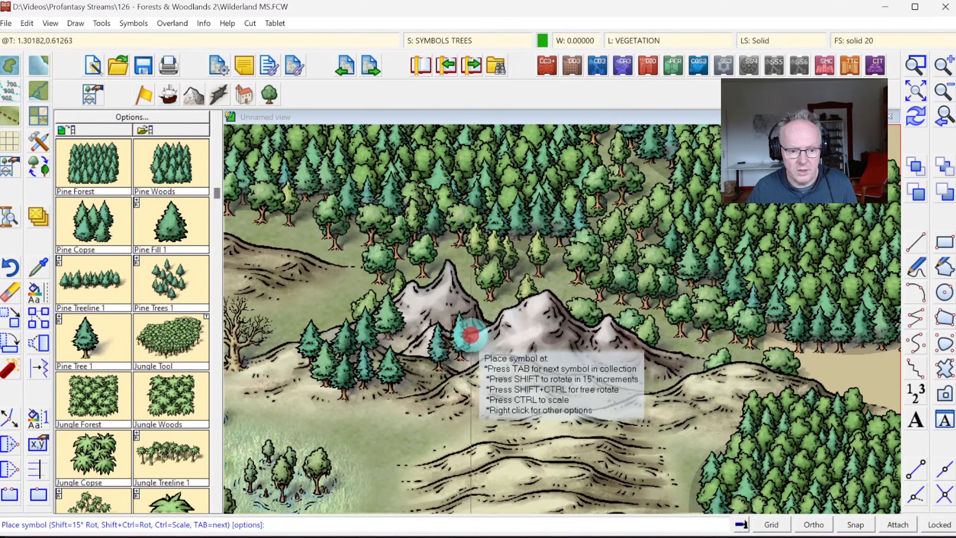
pyautogui.click(524, 331)
pyautogui.click(513, 356)
pyautogui.click(496, 362)
pyautogui.click(526, 386)
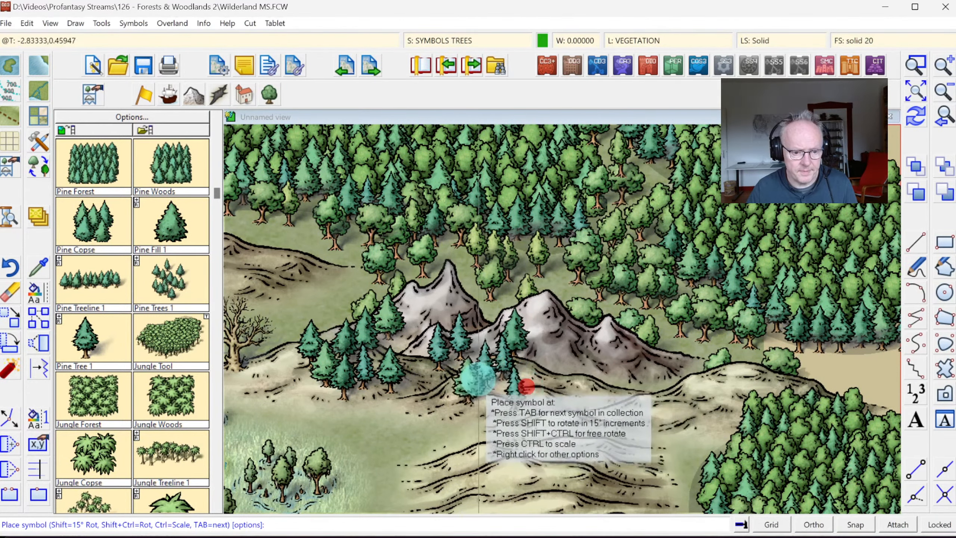
pyautogui.click(451, 384)
pyautogui.click(532, 396)
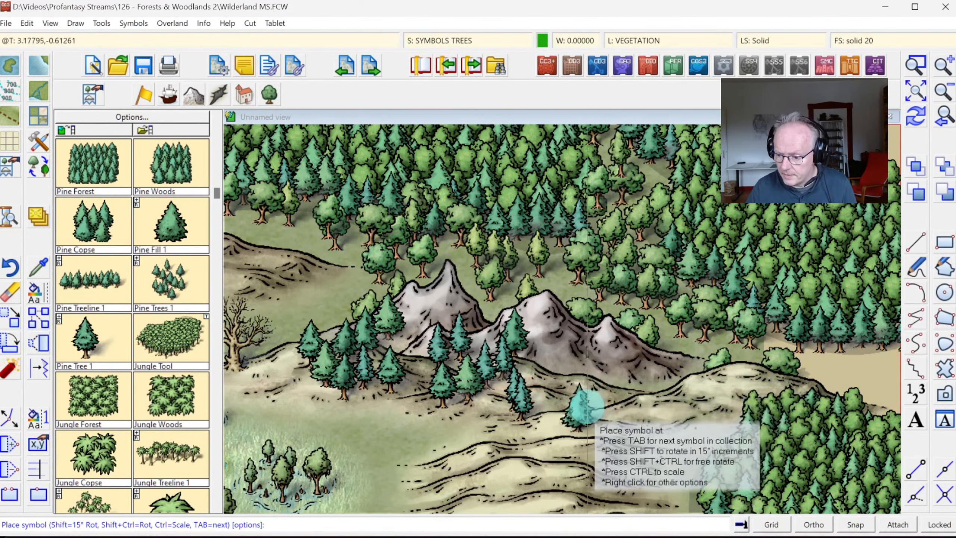
# Continue the Pine Tree 1 symbols across the eastern foothills to the mixed forest east of the hills
pyautogui.click(585, 362)
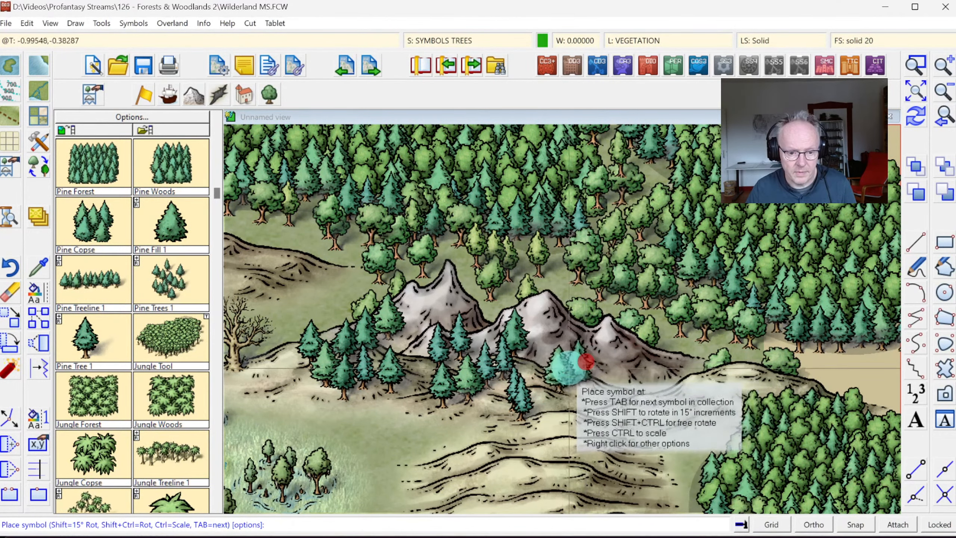
pyautogui.click(541, 352)
pyautogui.click(671, 388)
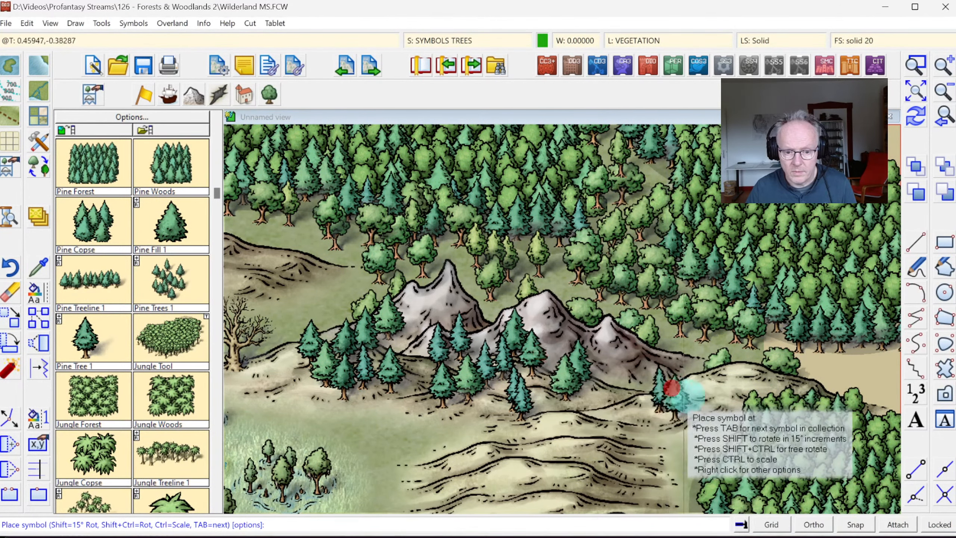
pyautogui.click(745, 380)
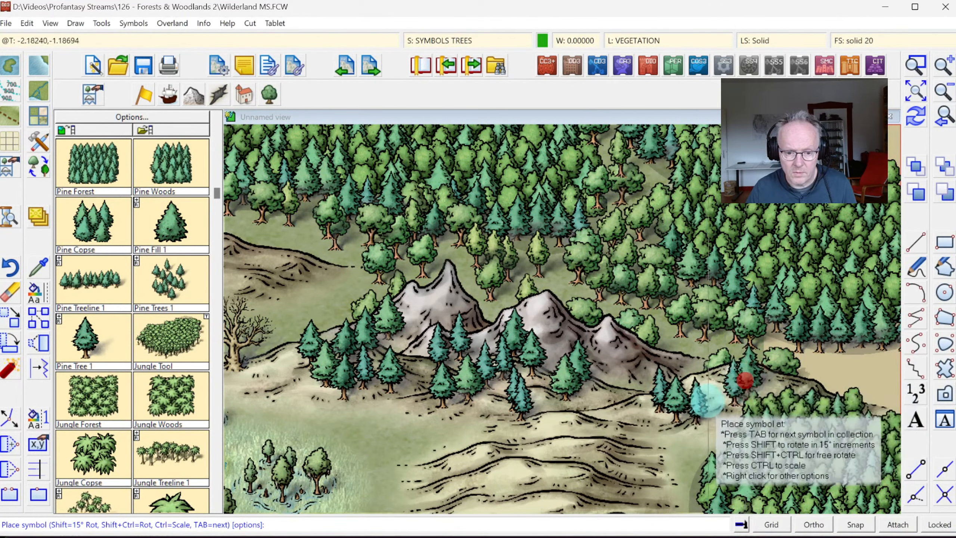
pyautogui.click(627, 359)
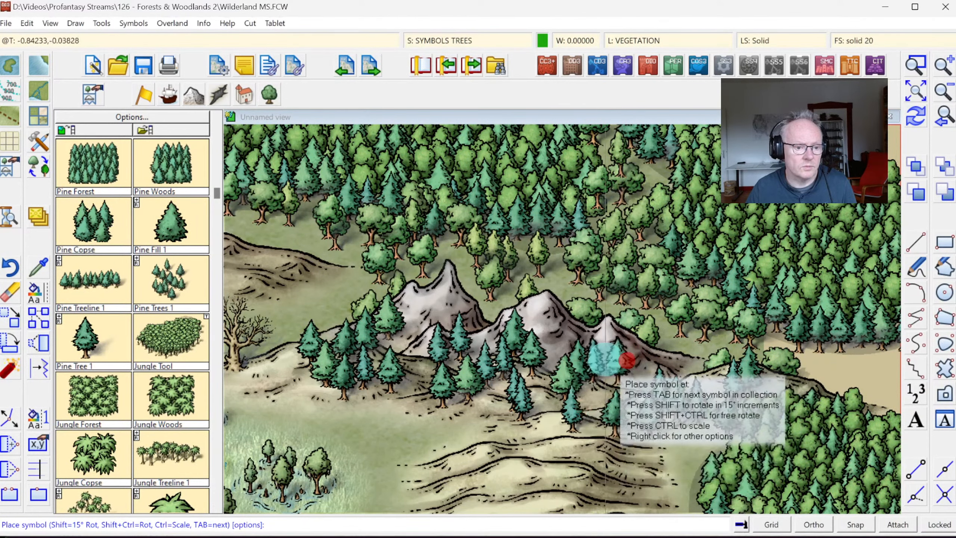
# Mix Pine Tree 1 symbols in among the deciduous trees north of the eastern mountains and along the eastern forest edge
pyautogui.click(279, 209)
pyautogui.click(316, 254)
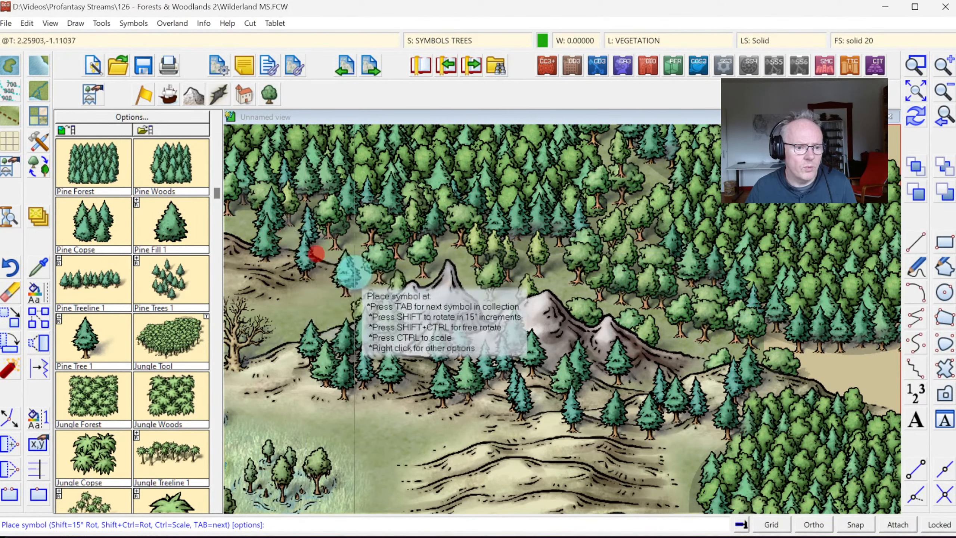
pyautogui.click(340, 292)
pyautogui.click(565, 267)
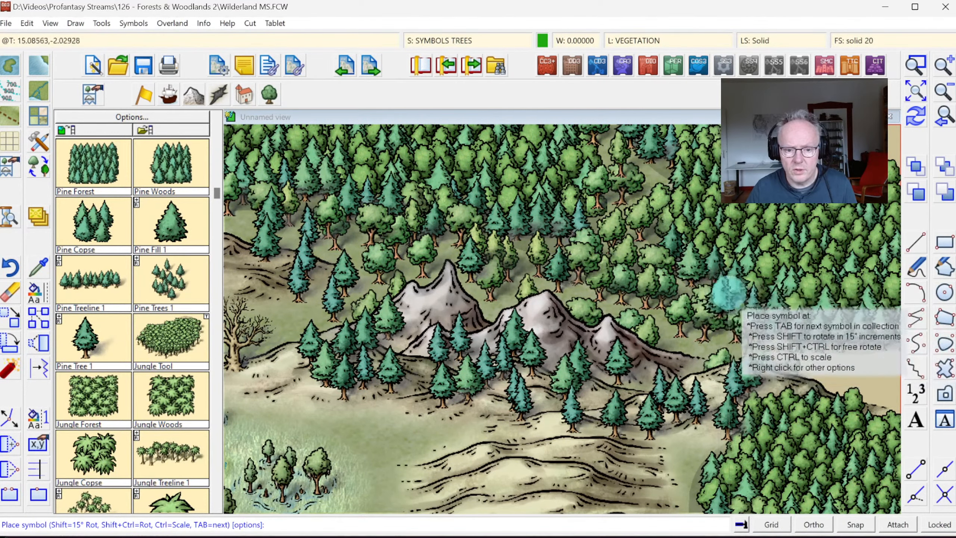
pyautogui.click(692, 328)
pyautogui.click(821, 343)
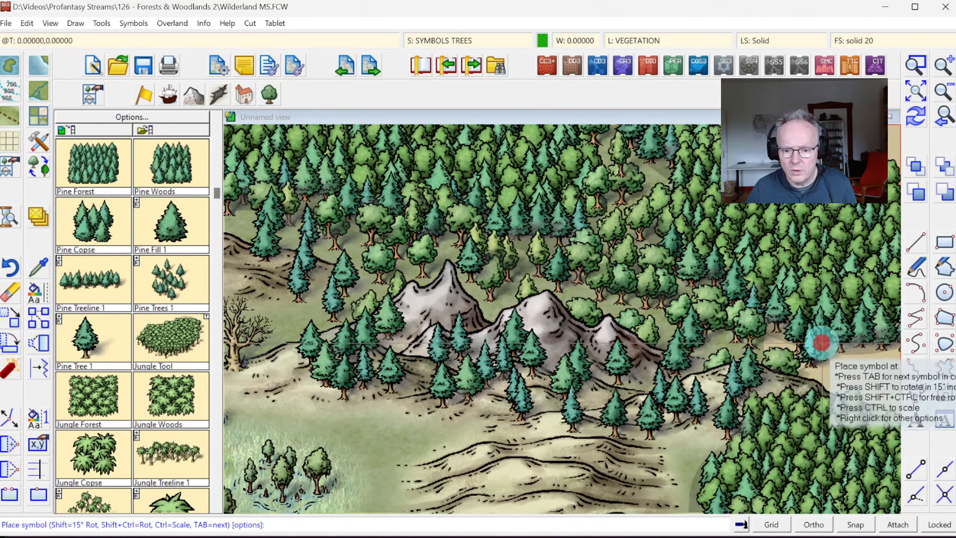
pyautogui.click(861, 364)
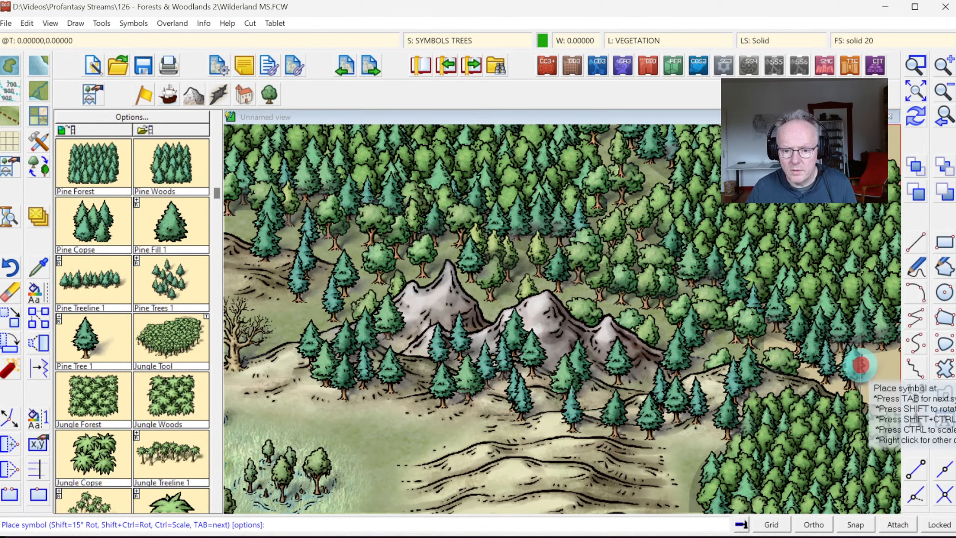
# Scatter Pine Tree 1 symbols over the western mountains and hills and along the edge of the sparse pine woods
pyautogui.click(946, 91)
pyautogui.click(946, 91)
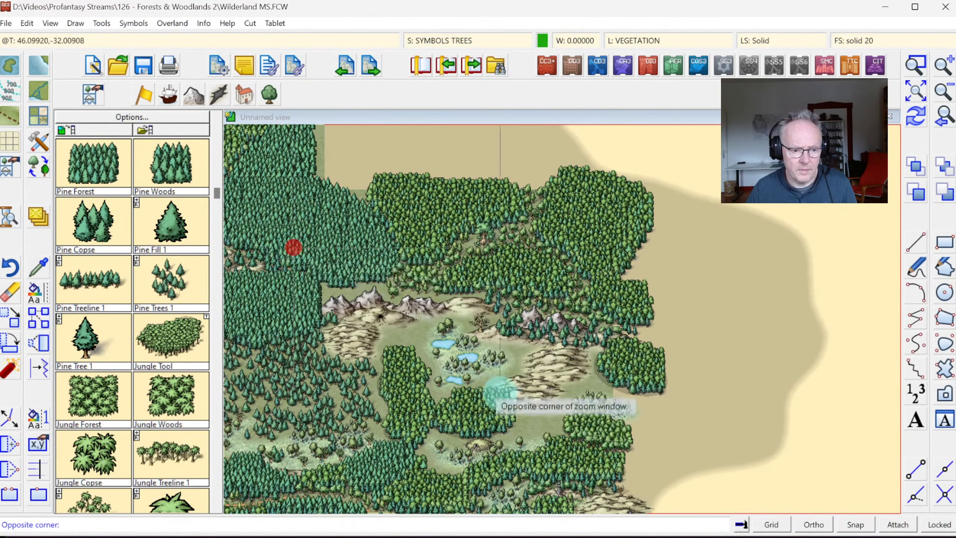
pyautogui.click(644, 488)
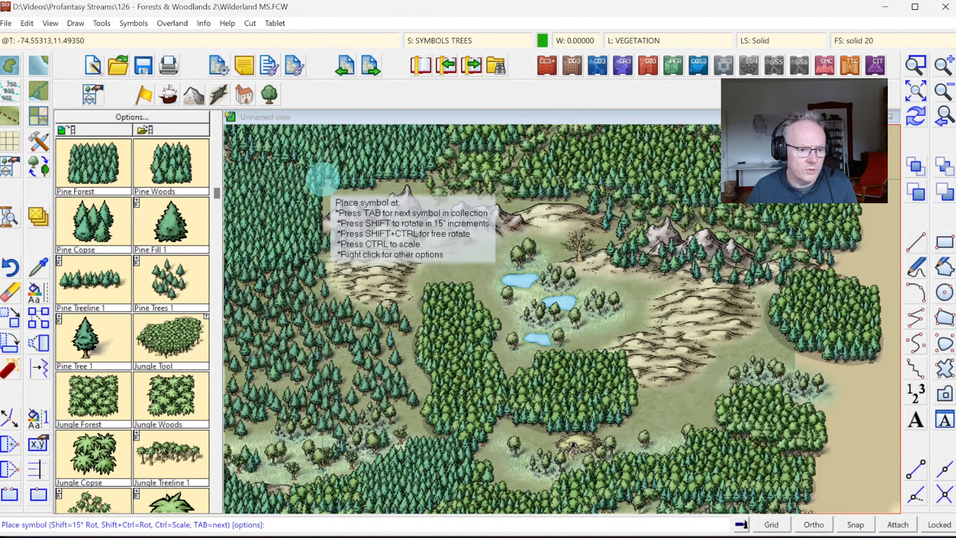
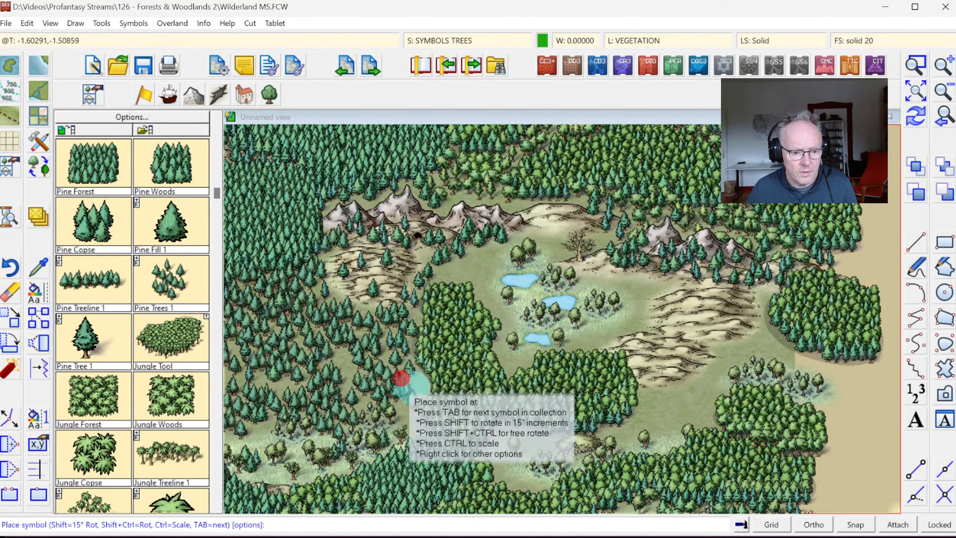
pyautogui.click(420, 423)
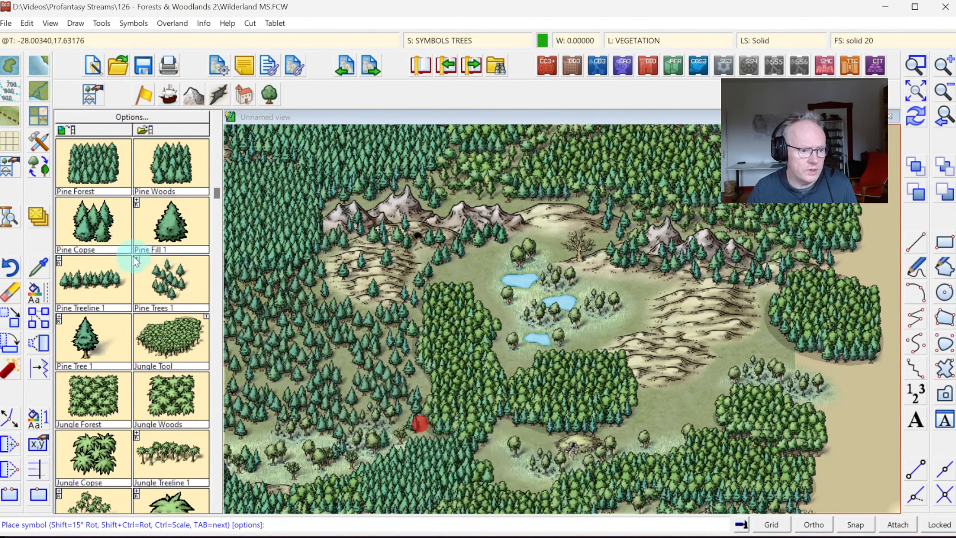
# Place Decid Tree 1 symbols along the western edge and northern tip of the deciduous forest west of the lakes
pyautogui.click(217, 143)
pyautogui.click(161, 279)
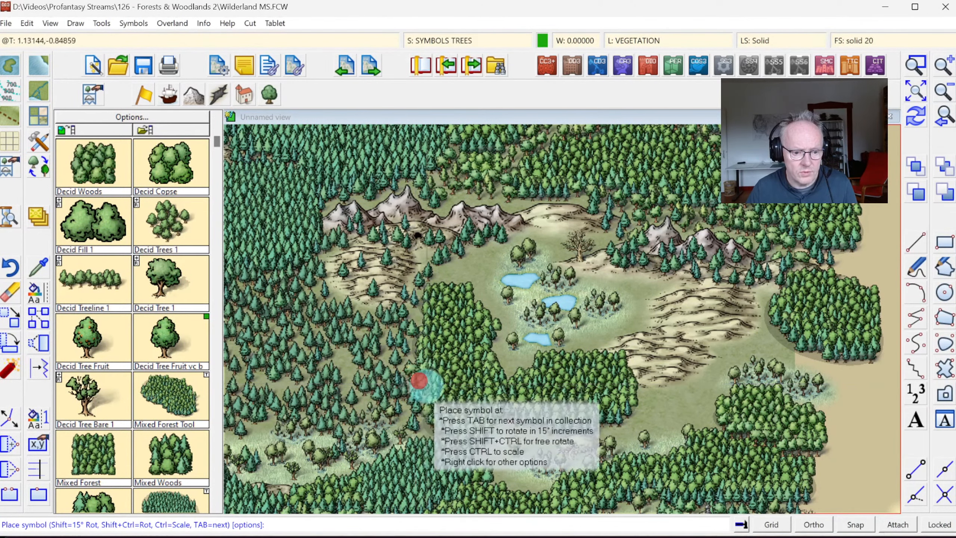
pyautogui.click(416, 356)
pyautogui.click(414, 346)
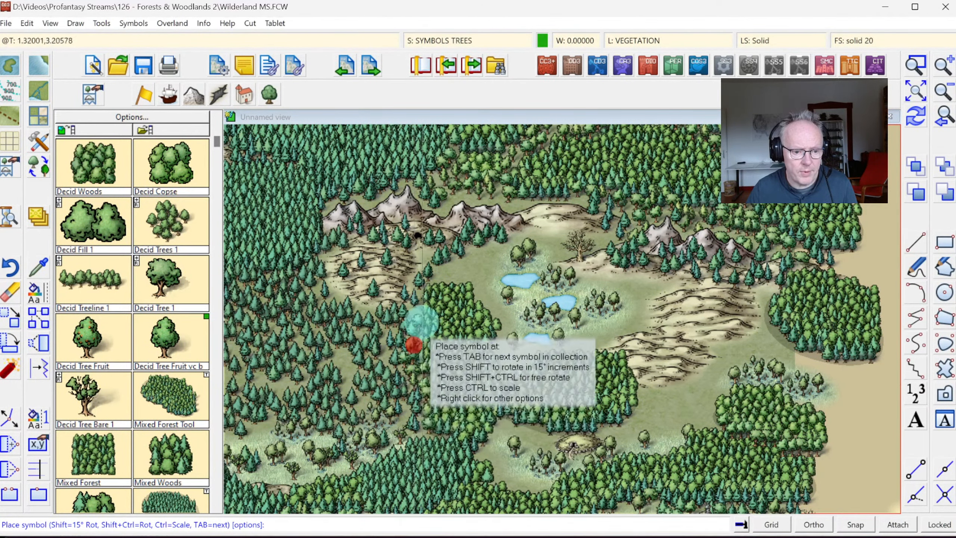
pyautogui.click(412, 314)
pyautogui.click(417, 305)
pyautogui.click(426, 271)
pyautogui.click(438, 280)
pyautogui.click(448, 265)
pyautogui.click(455, 276)
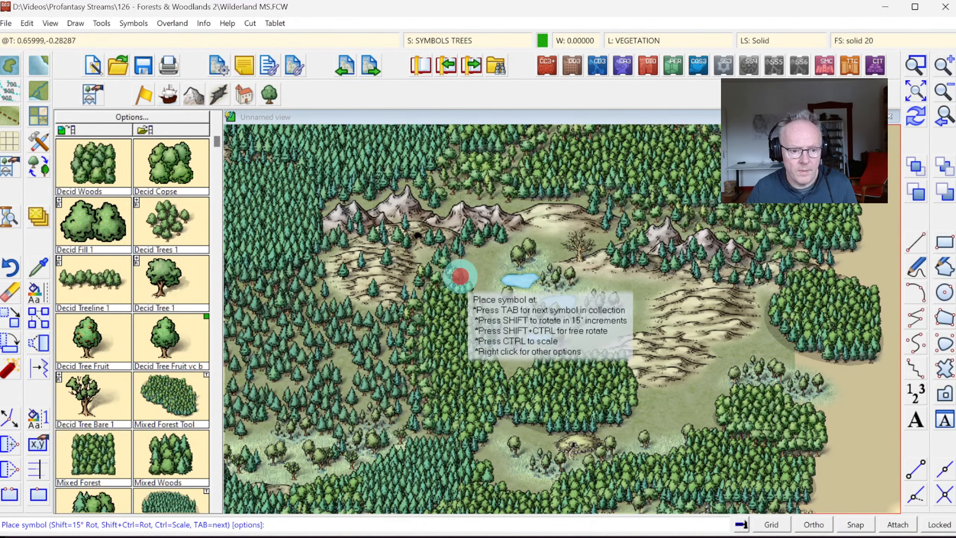
# Continue the Decid Tree 1 symbols around the forest's northeastern corner and down its eastern edge beside the lakes
pyautogui.click(461, 277)
pyautogui.click(467, 259)
pyautogui.click(482, 247)
pyautogui.click(476, 268)
pyautogui.click(484, 282)
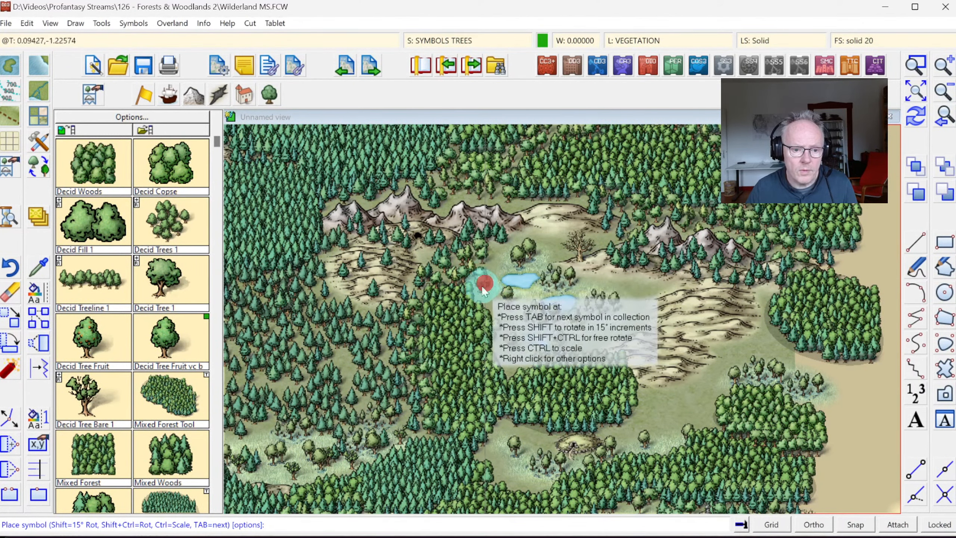
pyautogui.click(478, 297)
pyautogui.click(498, 321)
pyautogui.click(497, 337)
pyautogui.click(503, 352)
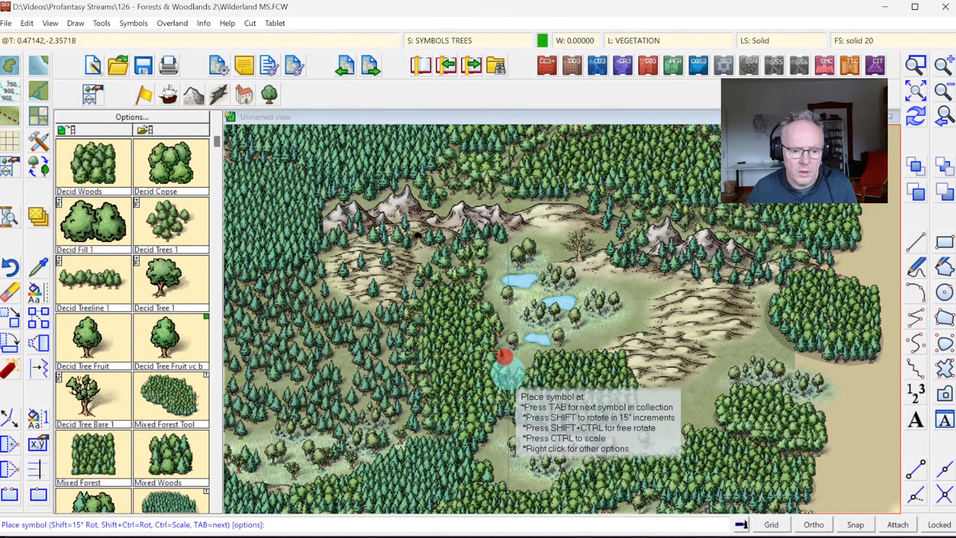
# Add Decid Tree 1 symbols along the southern side of the lake clearing up to the western slope of the large hills
pyautogui.click(519, 359)
pyautogui.click(538, 360)
pyautogui.click(580, 337)
pyautogui.click(599, 329)
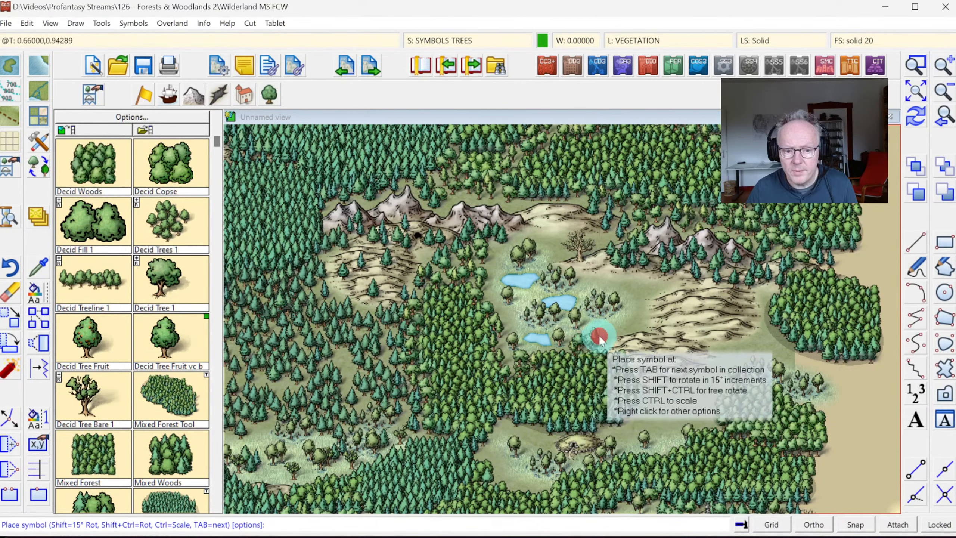
pyautogui.click(618, 324)
pyautogui.click(636, 311)
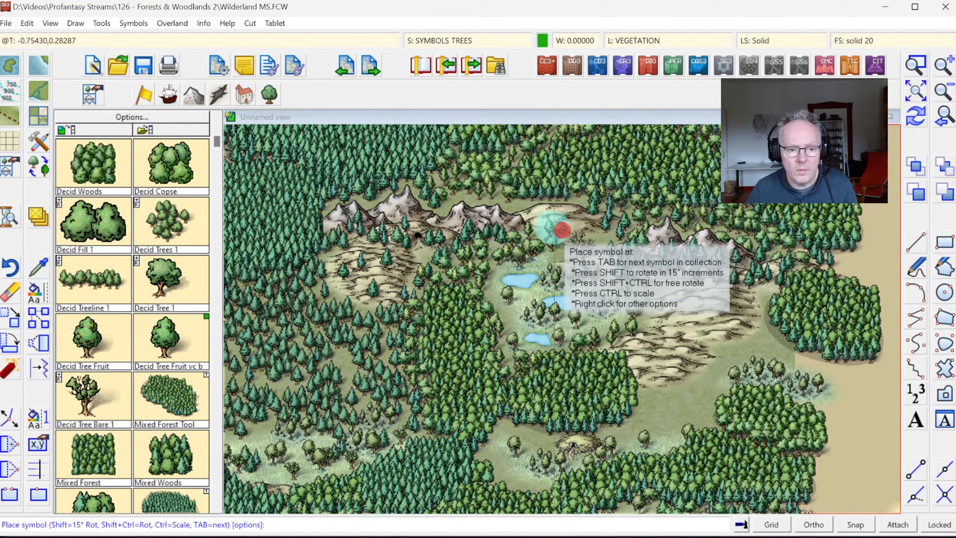
# Scatter Decid Tree 1 symbols over the sandy hill between the two mountain groups north of the lakes
pyautogui.click(567, 208)
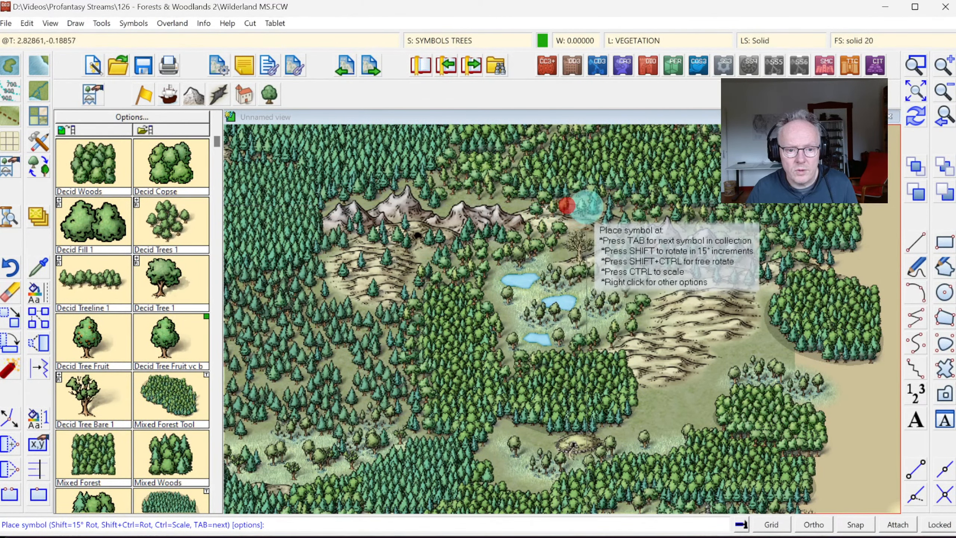
pyautogui.click(557, 230)
pyautogui.click(521, 202)
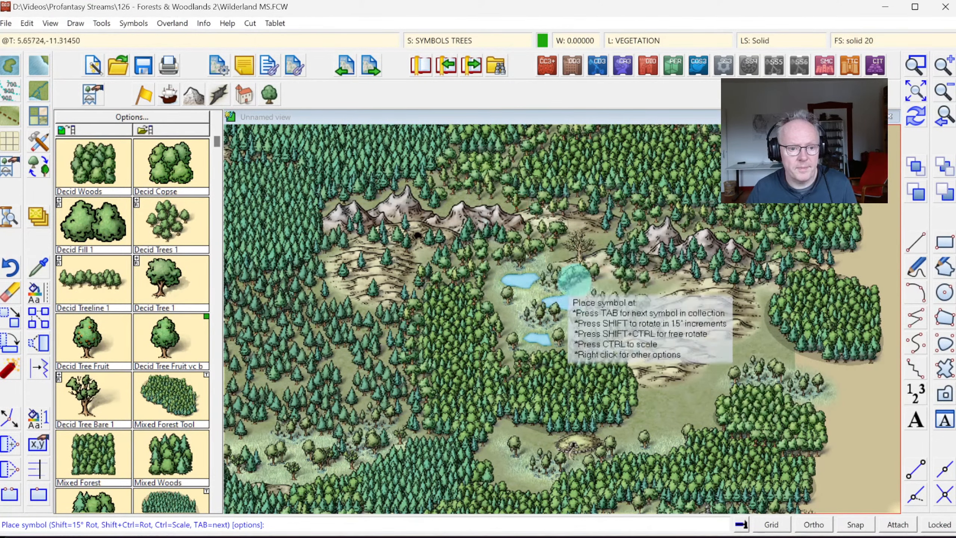
# Place Decid Tree 1 symbols below the large eastern hills and along the adjoining forest's eastern edge
pyautogui.click(726, 350)
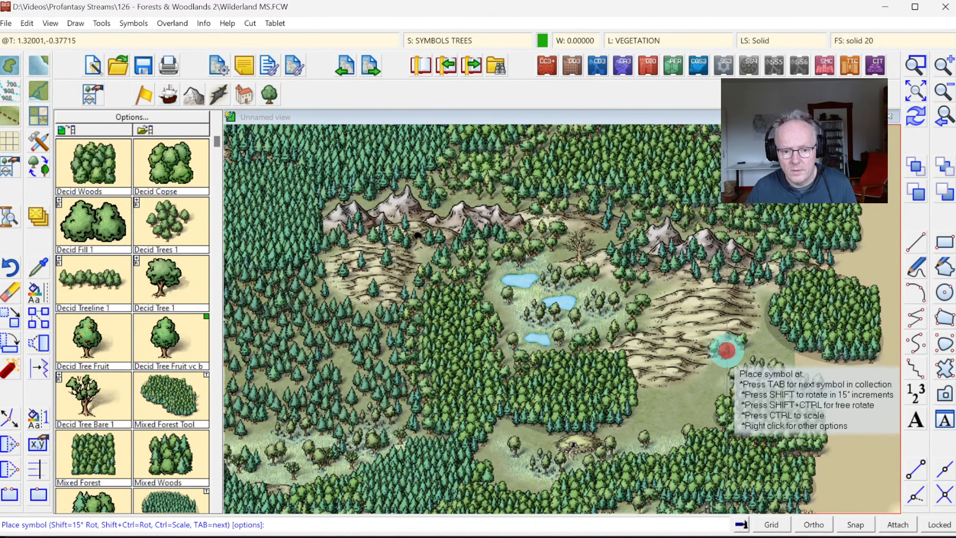
pyautogui.click(673, 388)
pyautogui.click(646, 385)
pyautogui.click(638, 396)
pyautogui.click(635, 414)
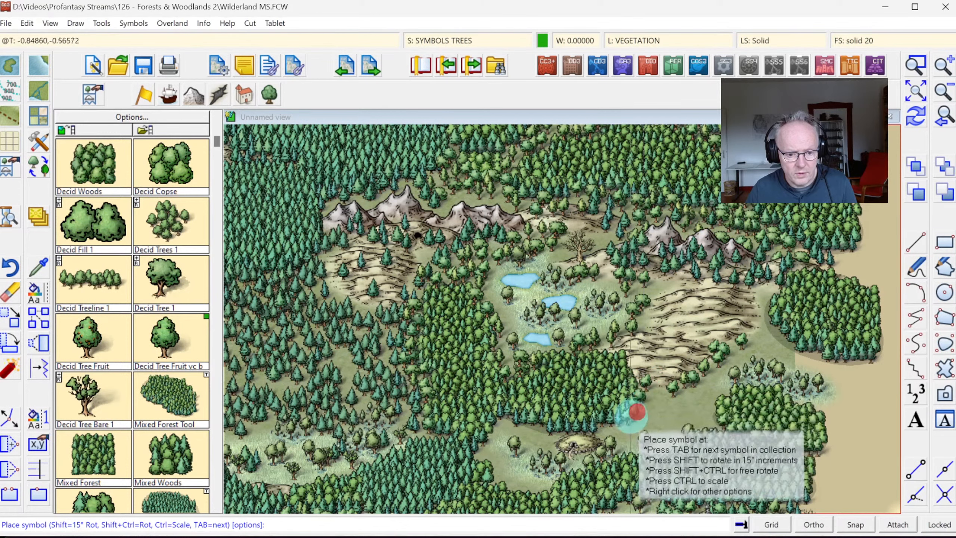
# Fill the open ground south of the large eastern hills with scattered Decid Tree 1 symbols
pyautogui.click(642, 428)
pyautogui.click(651, 418)
pyautogui.click(670, 426)
pyautogui.click(696, 424)
pyautogui.click(675, 401)
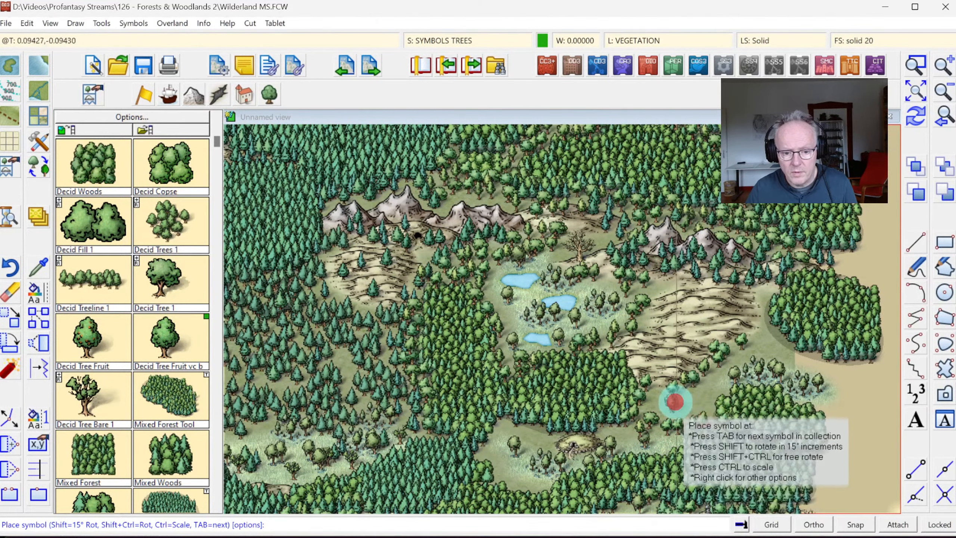
pyautogui.click(664, 407)
pyautogui.click(699, 397)
pyautogui.click(708, 386)
pyautogui.click(719, 367)
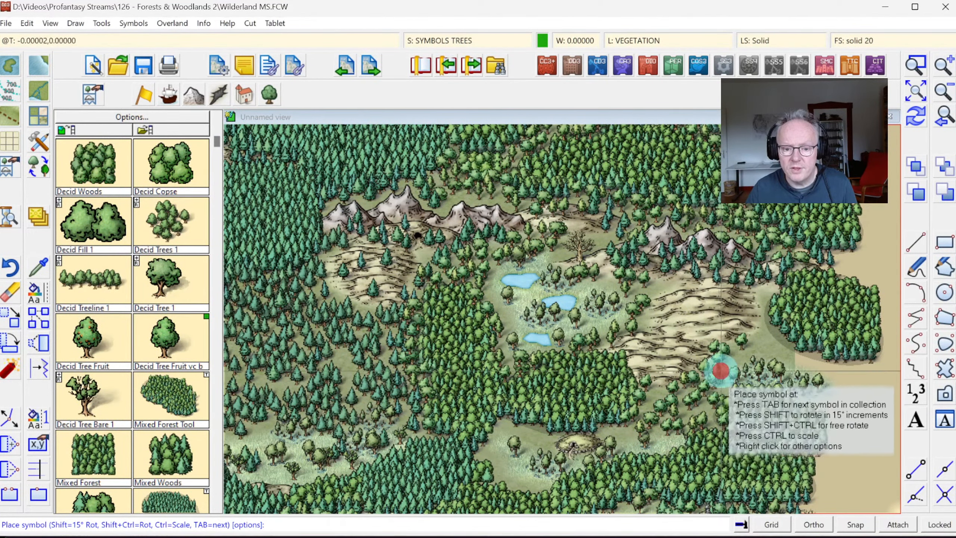
# Place Decid Tree 1 symbols between the large hills and the eastern forest, down to the small grassy clearing
pyautogui.click(742, 348)
pyautogui.click(762, 334)
pyautogui.click(780, 338)
pyautogui.click(788, 345)
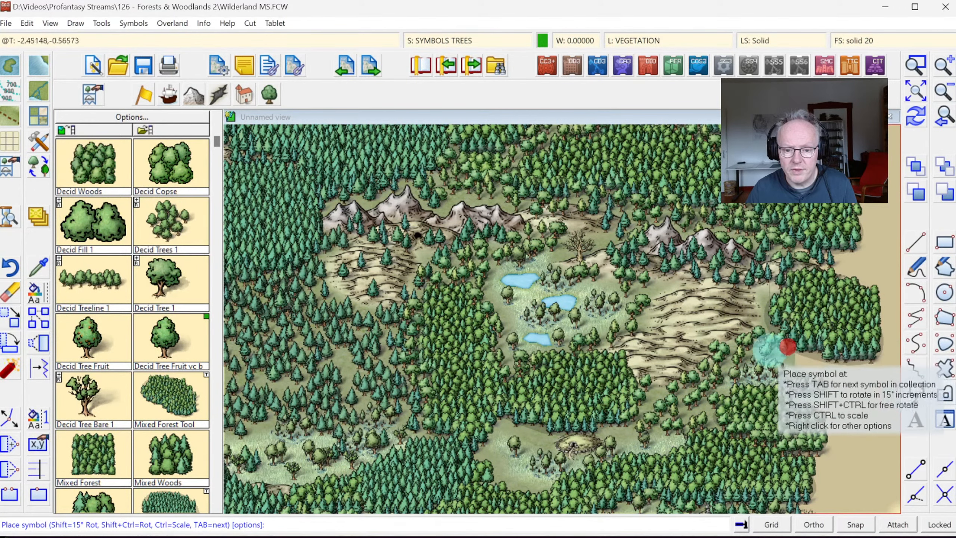
pyautogui.click(769, 350)
pyautogui.click(790, 352)
pyautogui.click(807, 364)
pyautogui.click(787, 339)
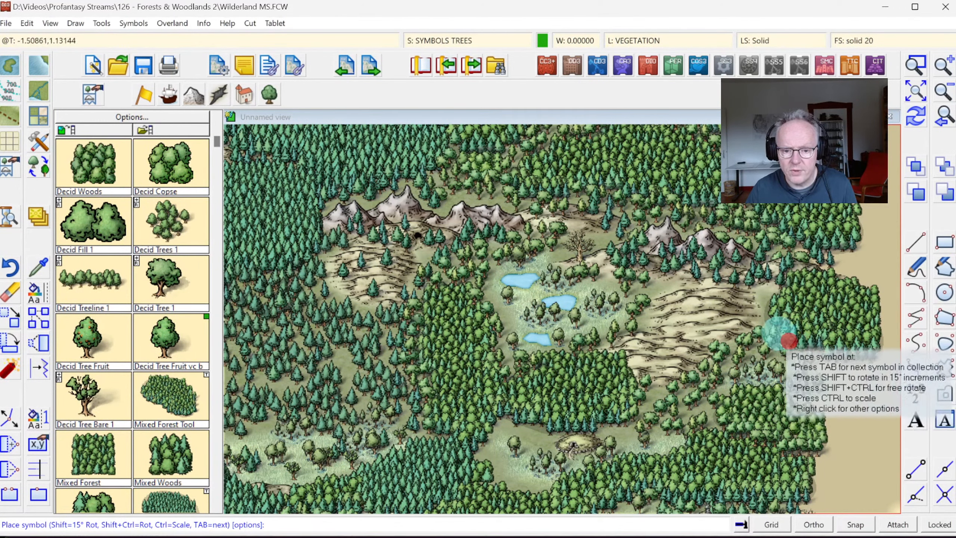
pyautogui.click(777, 329)
pyautogui.click(765, 317)
# Scatter single Decid Tree 1 symbols across the slopes of the large eastern hills
pyautogui.click(736, 318)
pyautogui.click(686, 335)
pyautogui.click(669, 347)
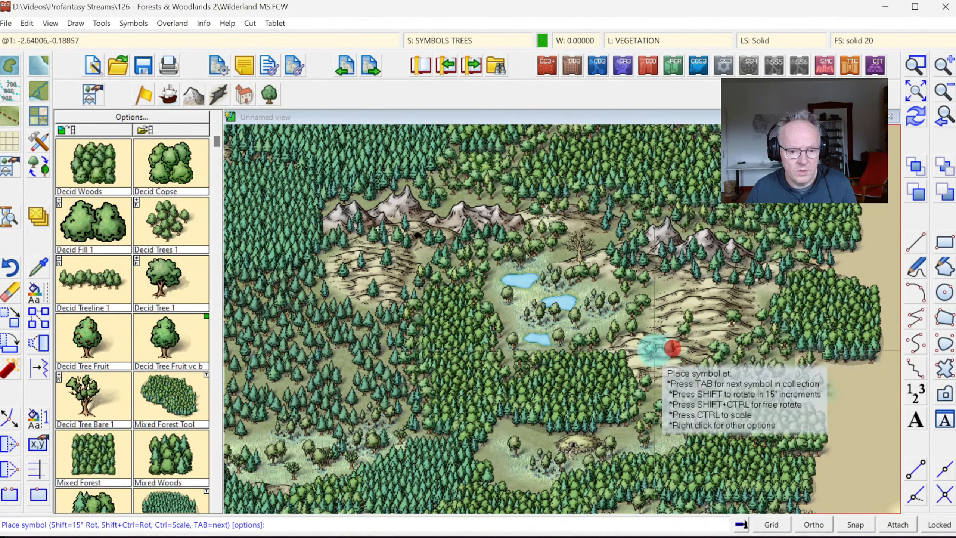
pyautogui.click(678, 365)
pyautogui.click(709, 330)
pyautogui.click(710, 316)
pyautogui.click(709, 292)
pyautogui.click(695, 295)
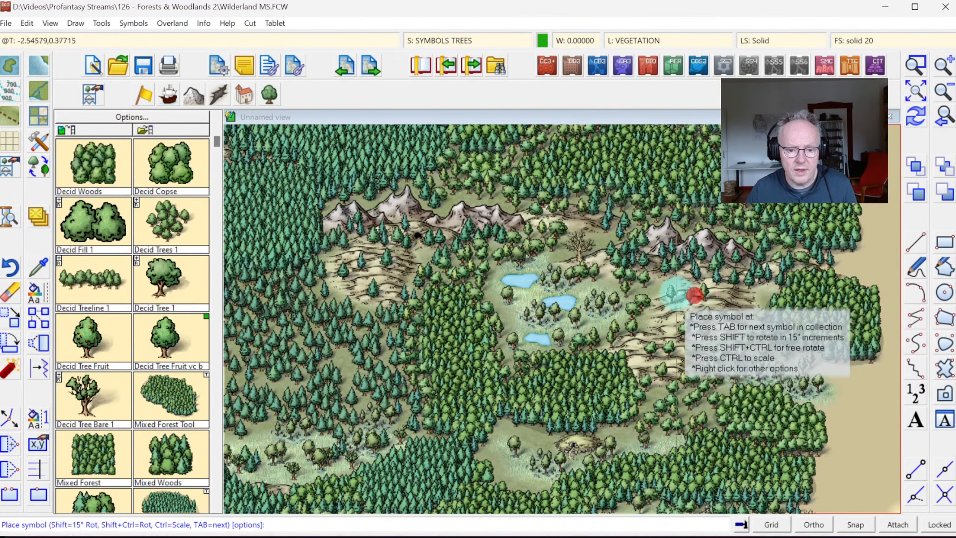
pyautogui.click(673, 295)
pyautogui.click(674, 315)
pyautogui.click(657, 324)
pyautogui.click(635, 346)
pyautogui.click(749, 305)
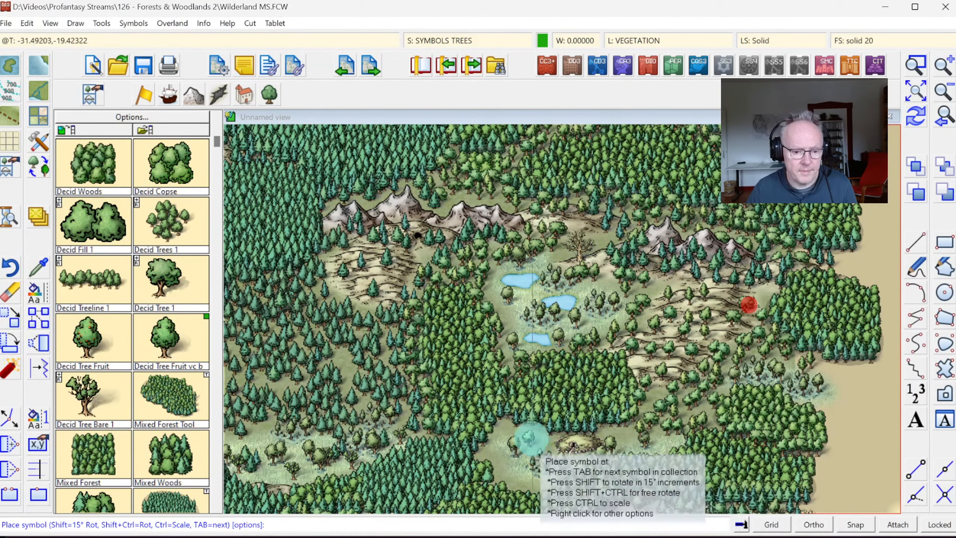
# Add Decid Tree 1 symbols around the western edges of the southern clearing and its marshy patch
pyautogui.click(518, 433)
pyautogui.click(506, 448)
pyautogui.click(489, 459)
pyautogui.click(504, 470)
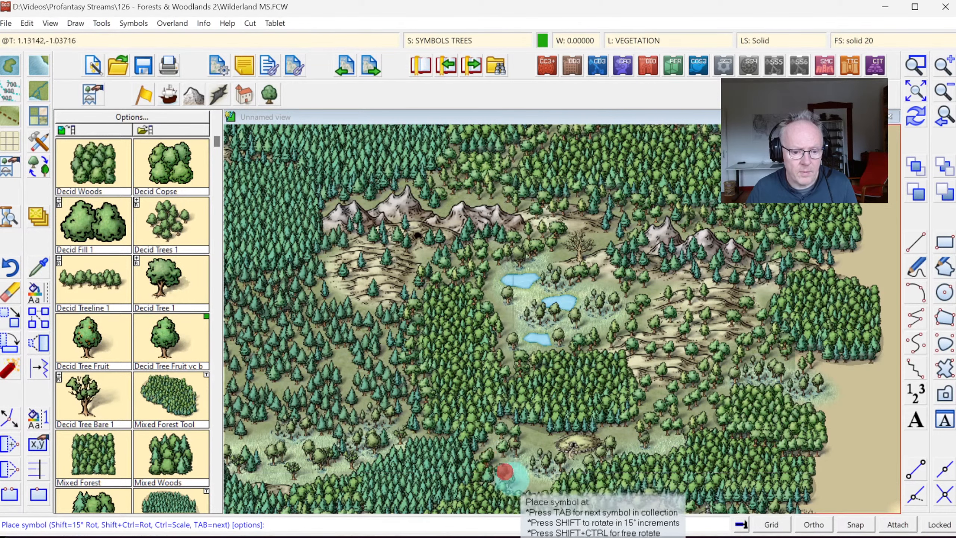
pyautogui.click(523, 484)
pyautogui.click(545, 491)
pyautogui.click(523, 427)
pyautogui.click(538, 432)
pyautogui.click(550, 440)
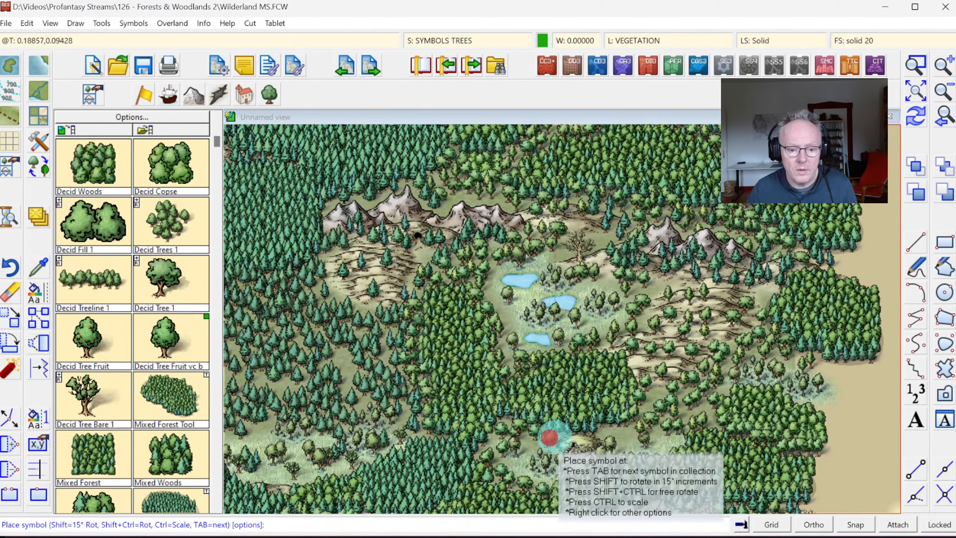
# Place Decid Tree 1 symbols along the northern and eastern edges of the southern clearing and west of the lakes
pyautogui.click(607, 422)
pyautogui.click(618, 425)
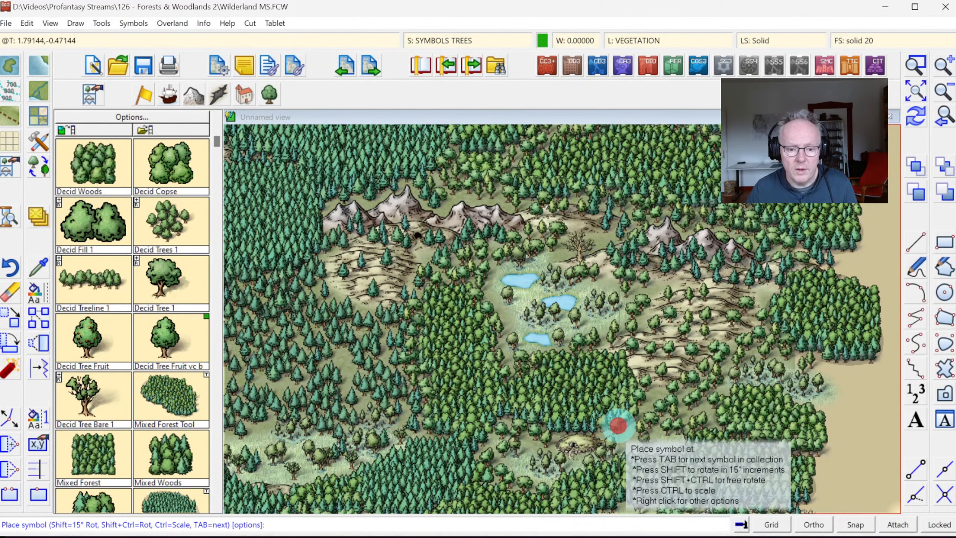
pyautogui.click(583, 428)
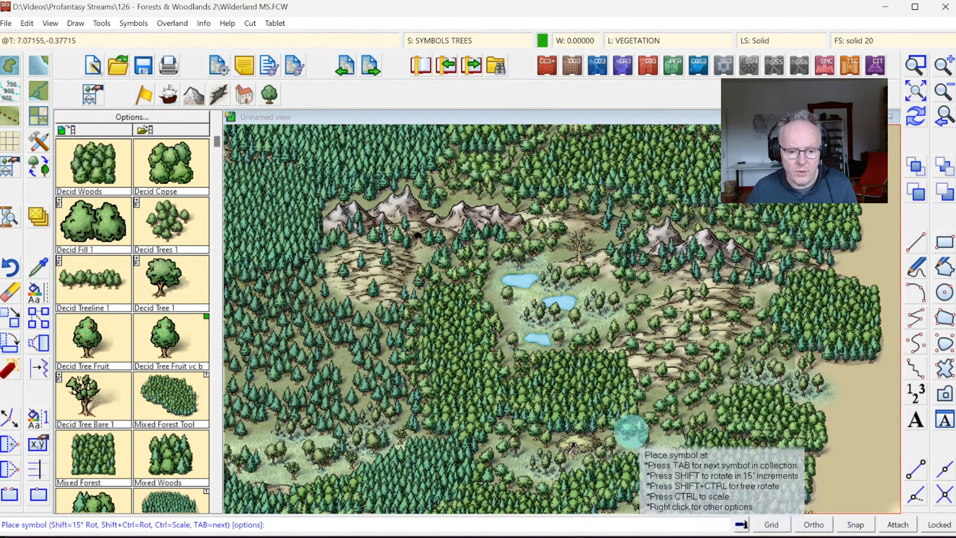
pyautogui.click(631, 431)
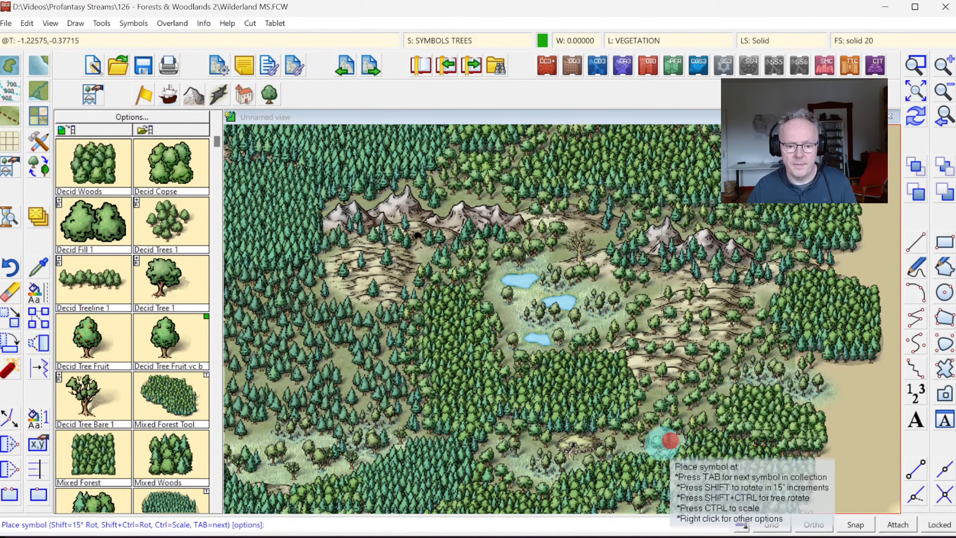
pyautogui.click(656, 448)
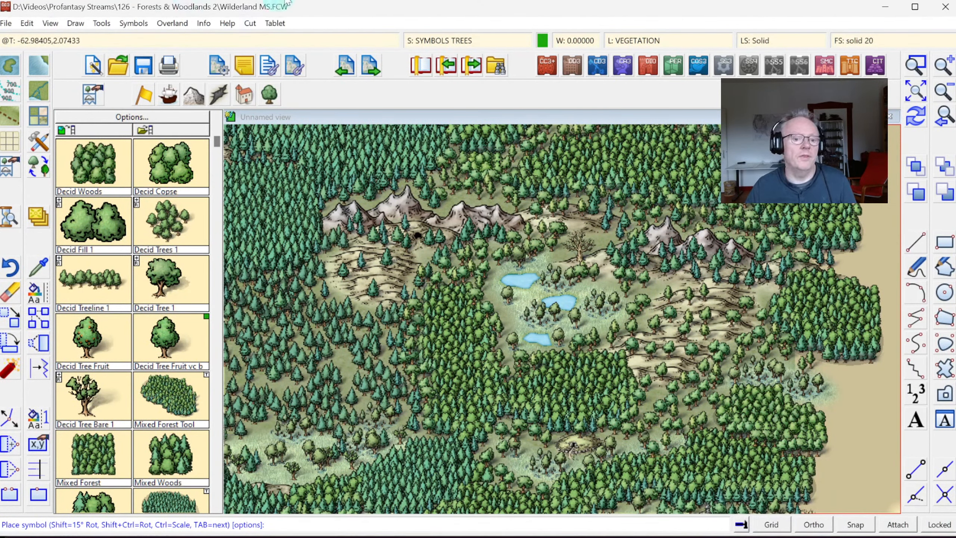
pyautogui.click(512, 316)
pyautogui.click(493, 284)
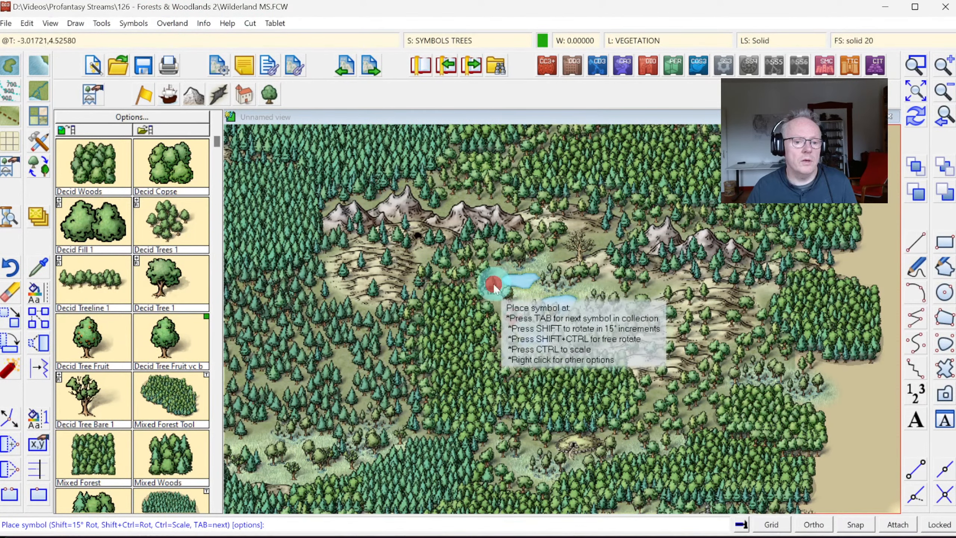
# Run Sort Symbols in Map on all entities so that southern symbols overlap those behind them
pyautogui.click(113, 24)
pyautogui.click(170, 150)
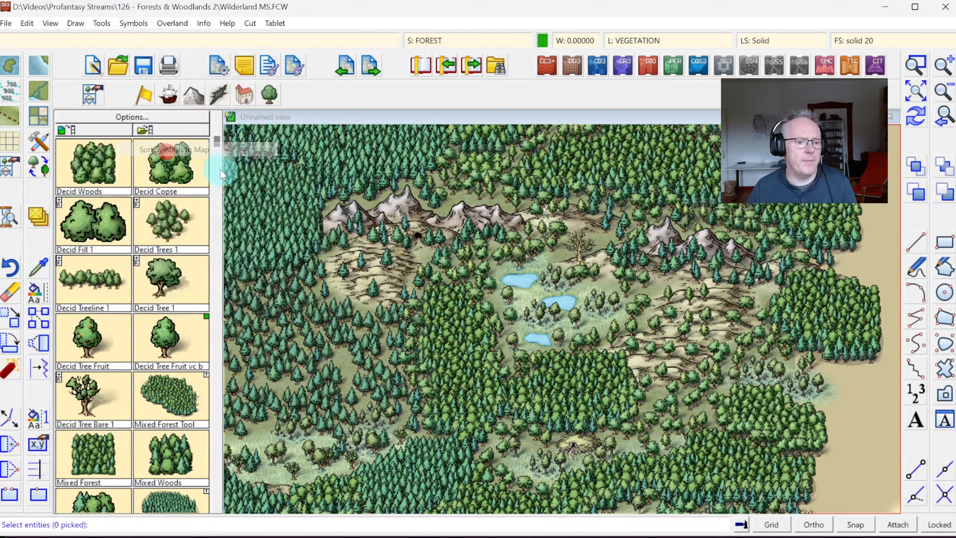
pyautogui.rightClick(470, 287)
pyautogui.click(460, 342)
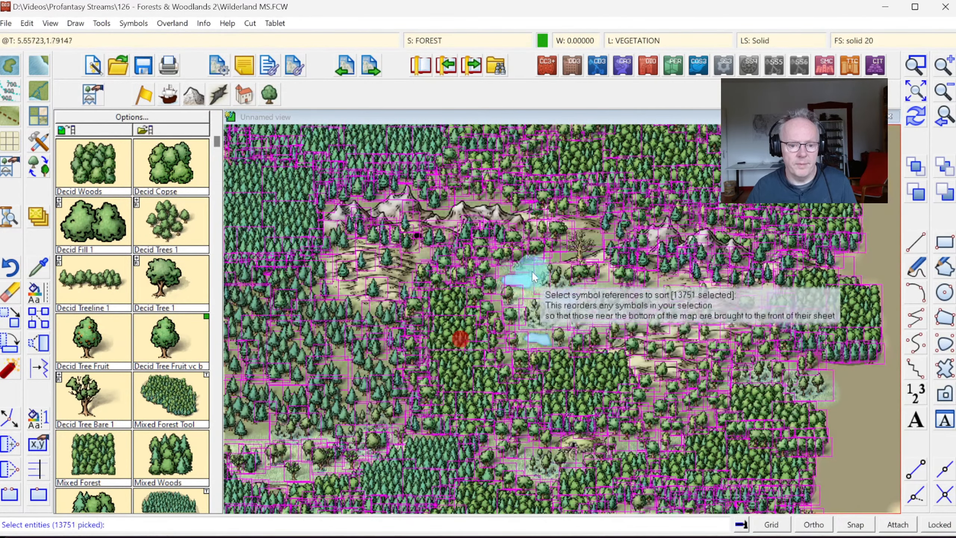
pyautogui.rightClick(541, 244)
pyautogui.click(538, 258)
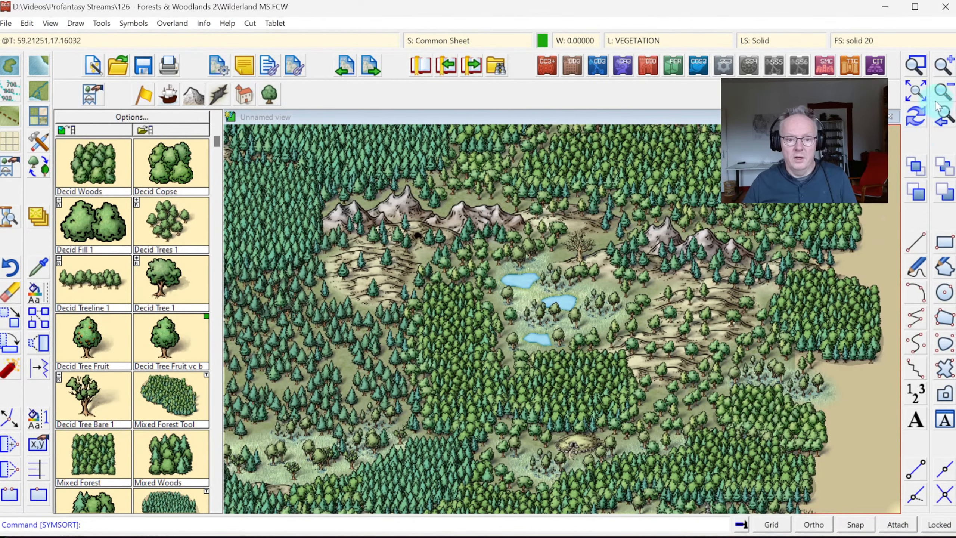
# Place Decid Tree 1 symbols along the southern edge of the southernmost deciduous forest
pyautogui.click(947, 101)
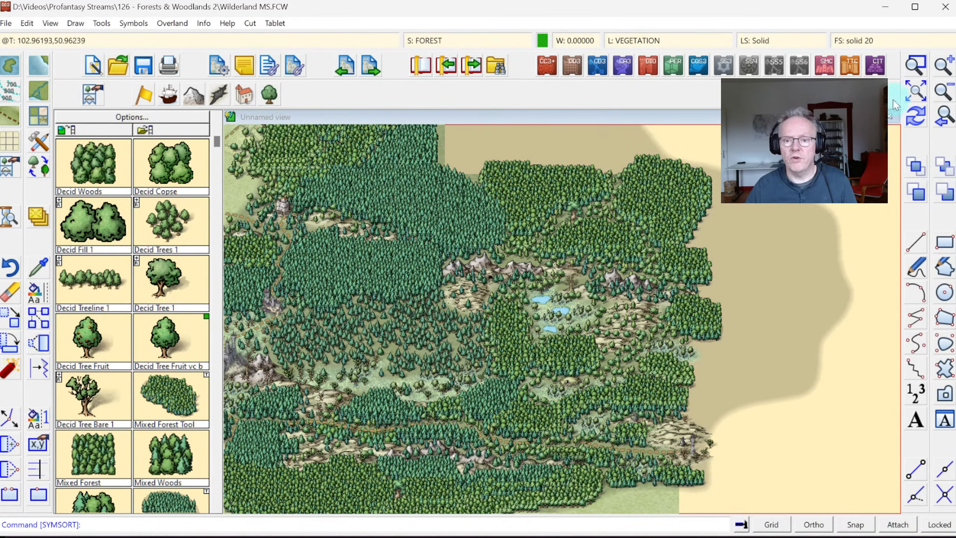
pyautogui.click(916, 90)
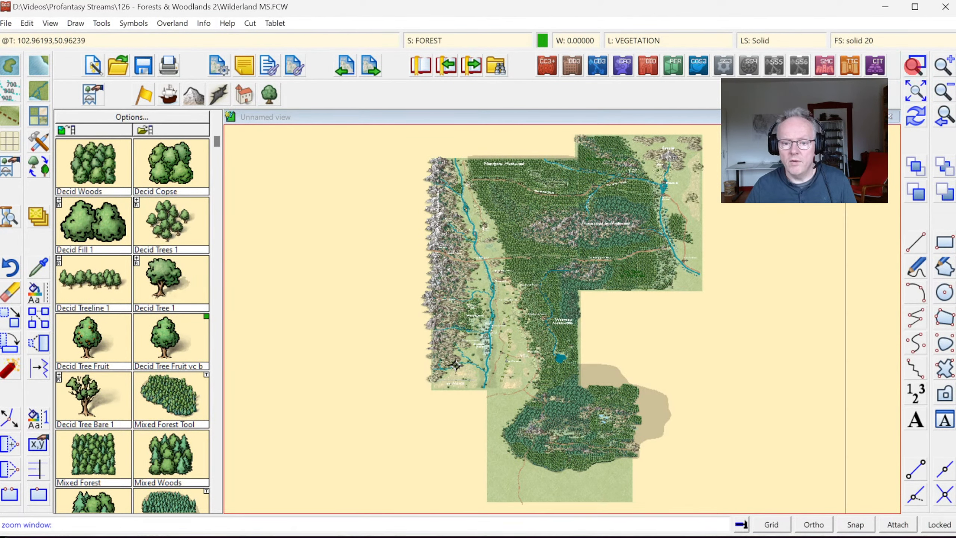
pyautogui.click(485, 418)
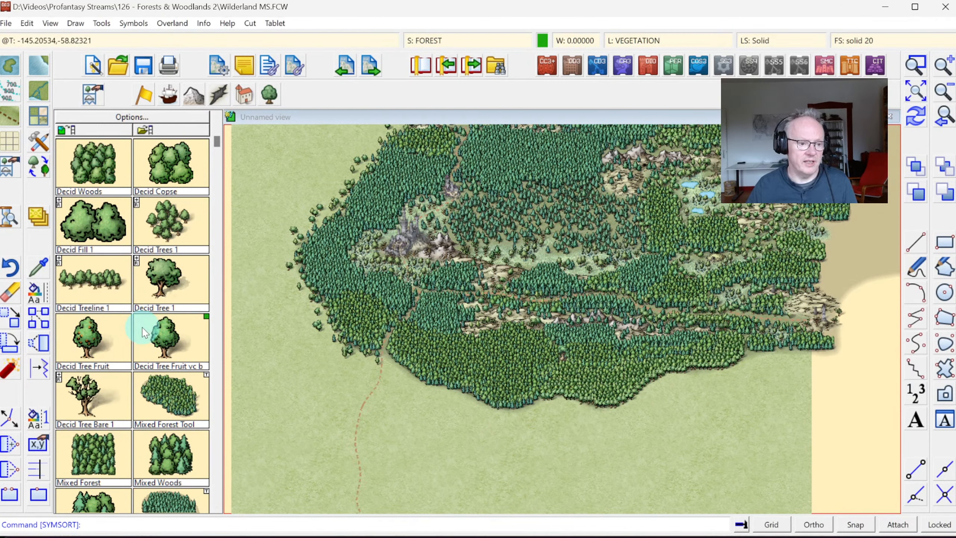
pyautogui.click(182, 298)
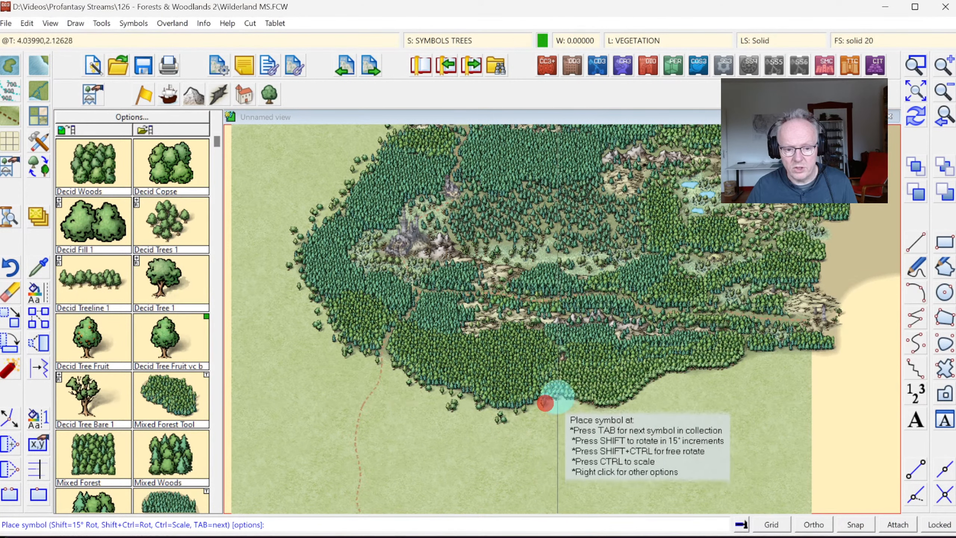
pyautogui.click(587, 406)
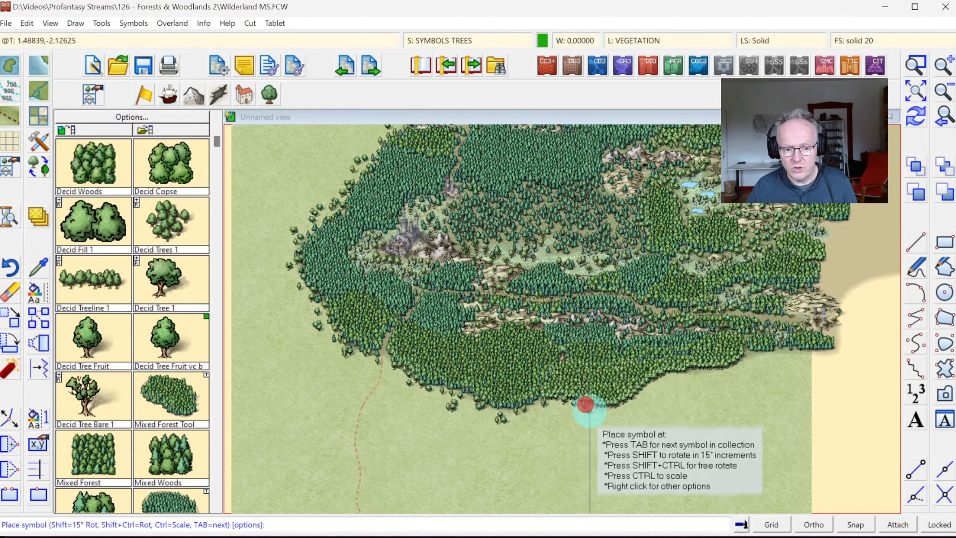
pyautogui.click(600, 408)
pyautogui.click(618, 406)
pyautogui.click(629, 404)
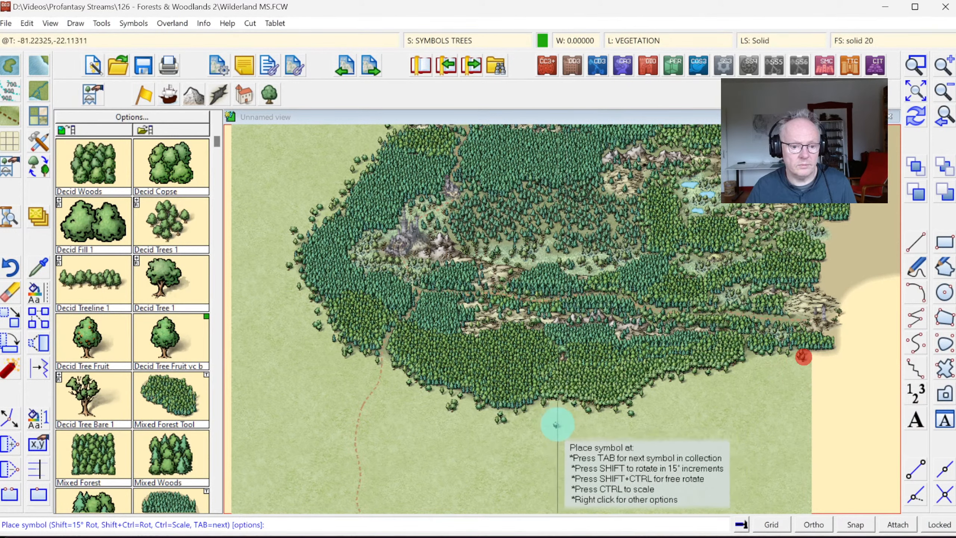
# Add more Decid Tree 1 symbols just outside the southern forest edge, beside the road entrance and farther east
pyautogui.click(582, 416)
pyautogui.click(587, 419)
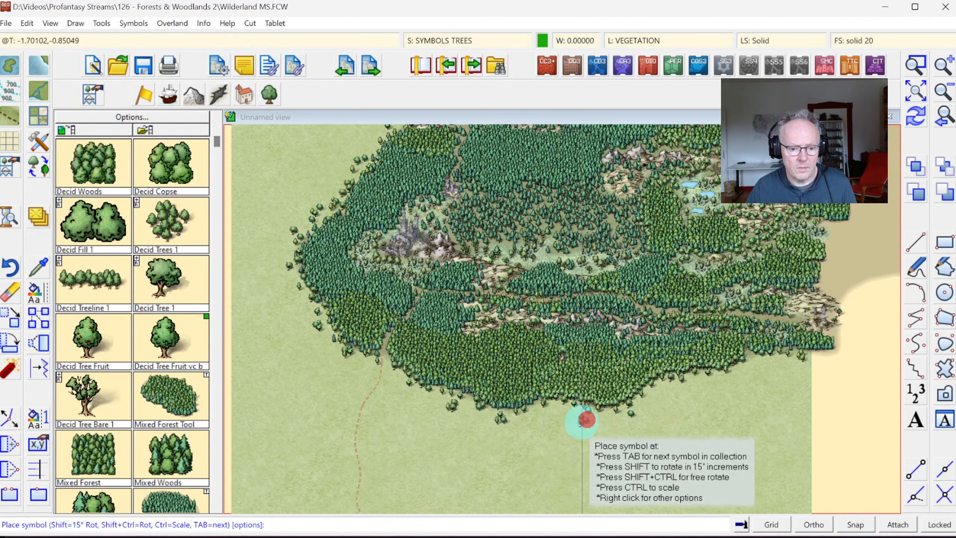
pyautogui.click(634, 418)
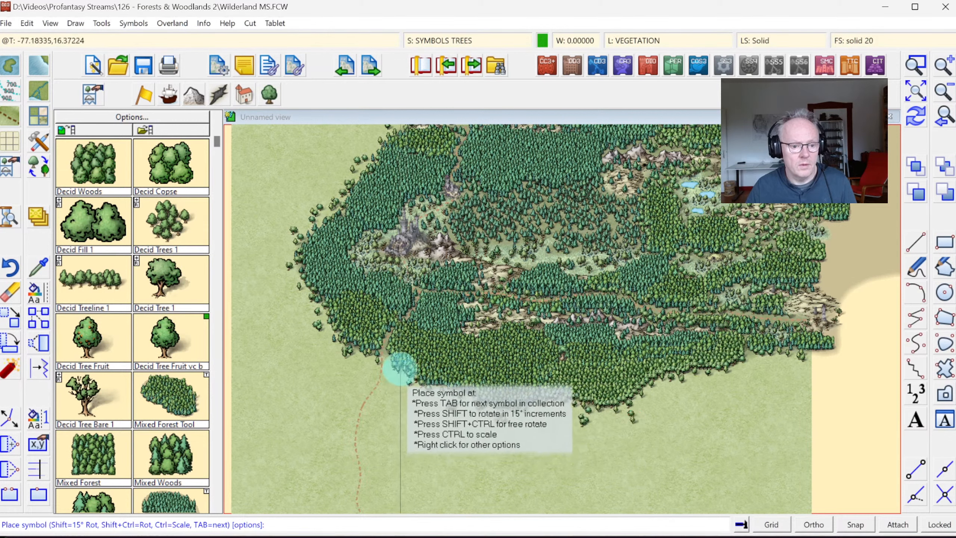
pyautogui.click(390, 368)
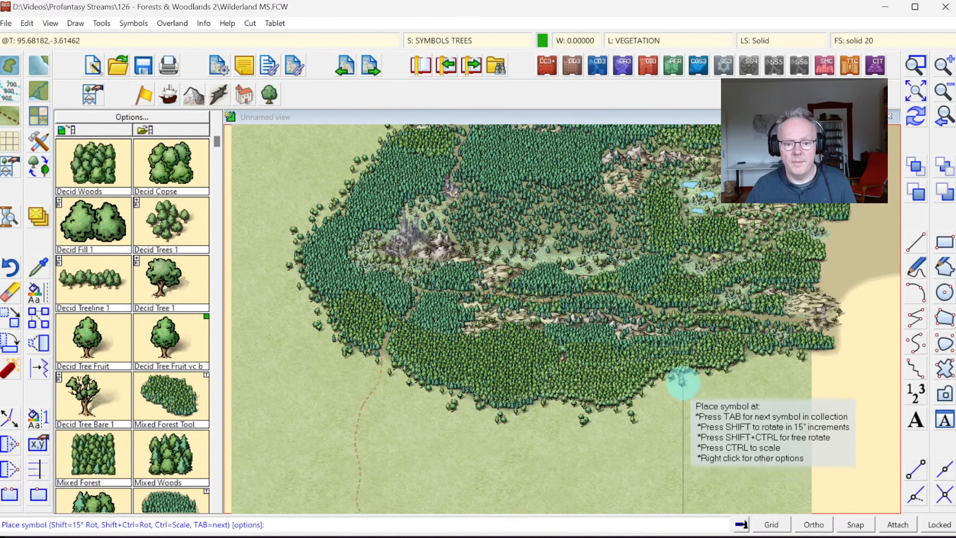
pyautogui.click(748, 358)
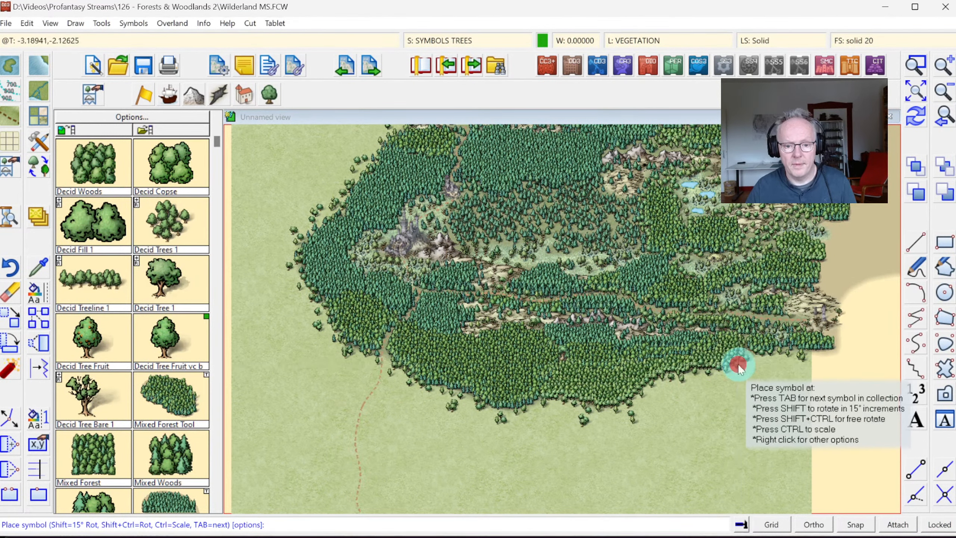
# Show the whole overland map at its full extents
pyautogui.click(910, 97)
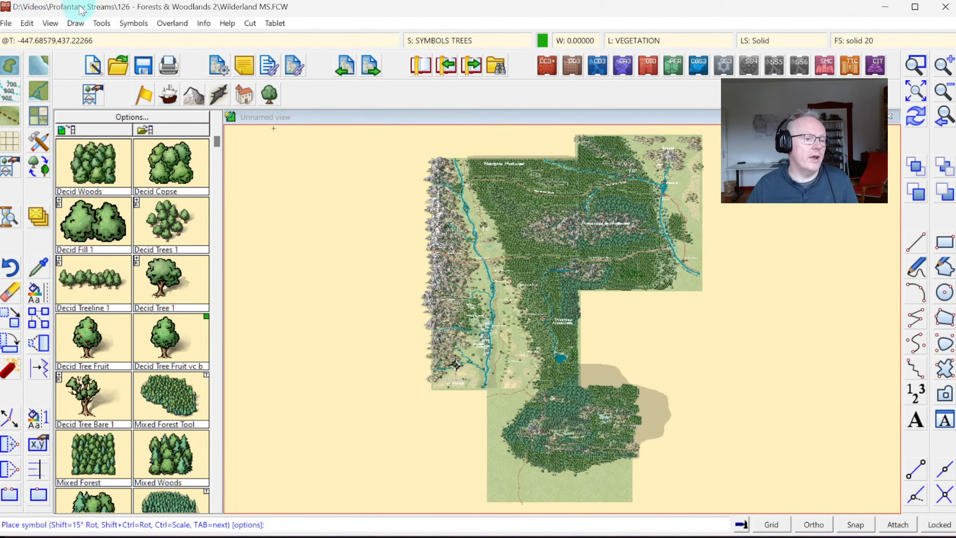
pyautogui.click(50, 24)
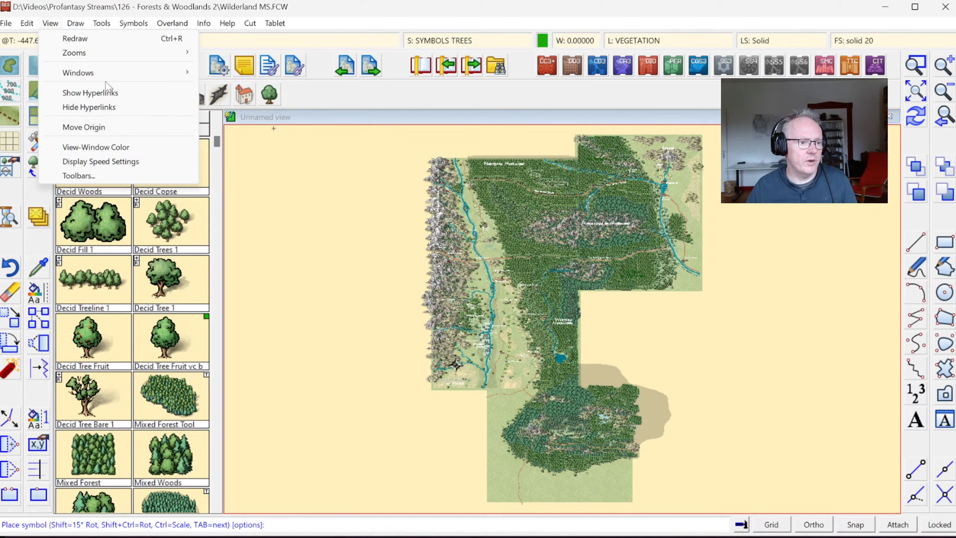
# Switch the map to the named view Southern Mirkwood
pyautogui.click(95, 72)
pyautogui.click(105, 53)
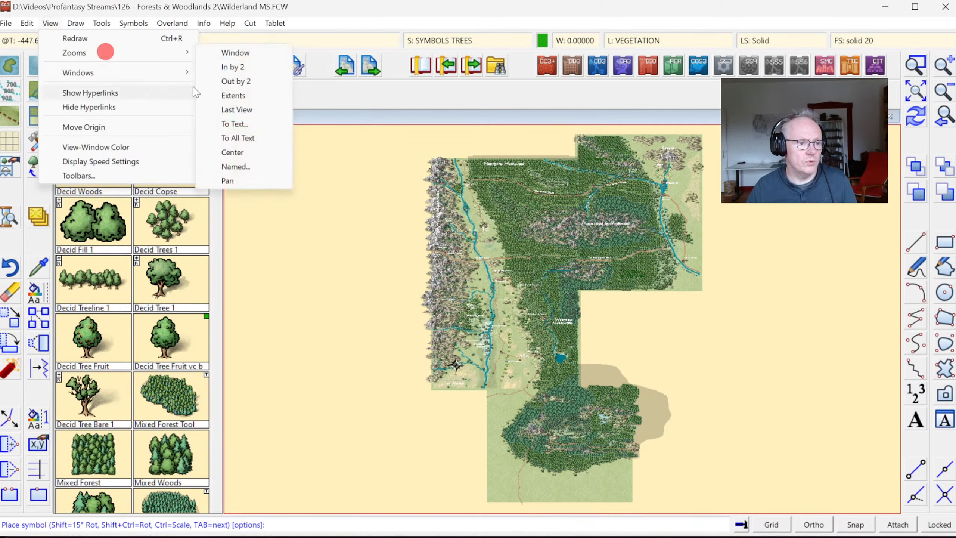
pyautogui.click(233, 167)
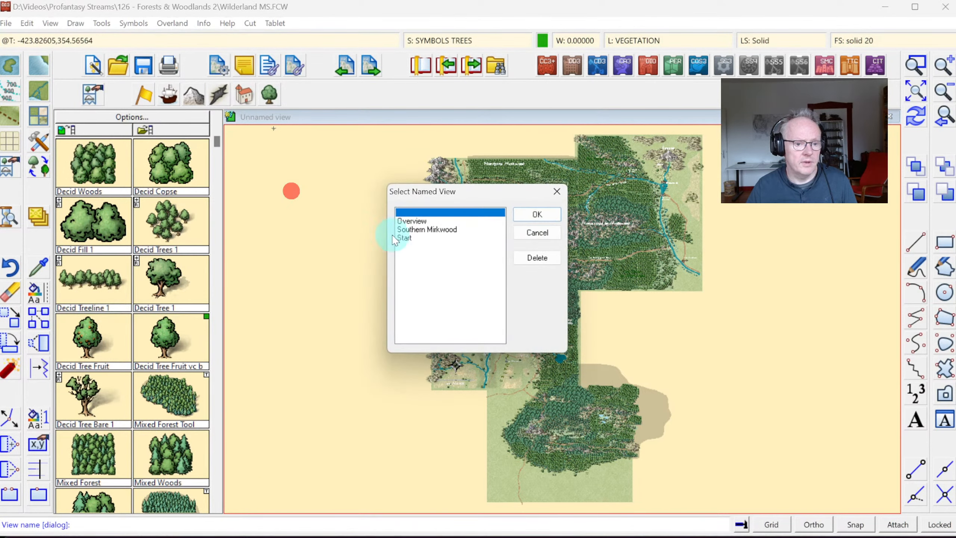
pyautogui.click(535, 222)
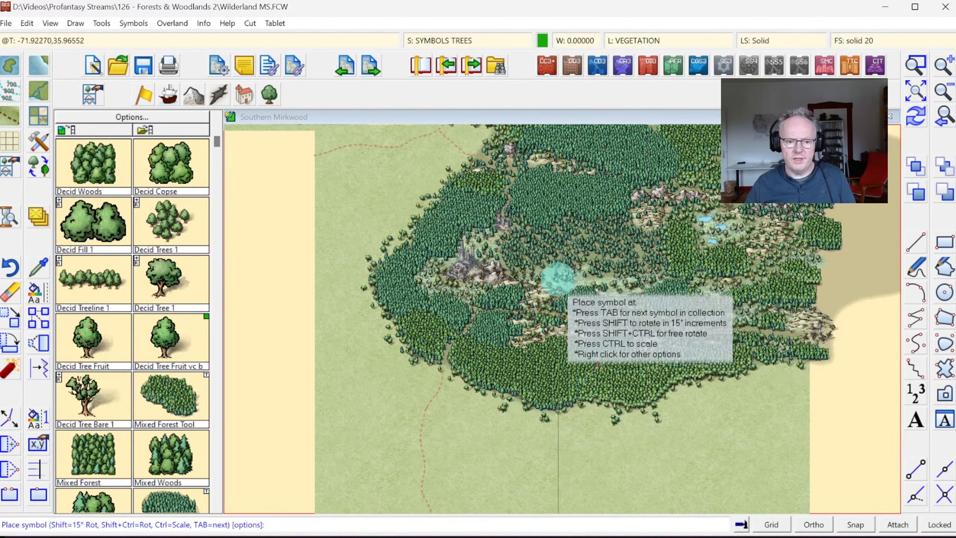
# Scatter individual Pine Tree 1 symbols across the grassy clearing and along the forest edges in central Southern Mirkwood
pyautogui.click(915, 64)
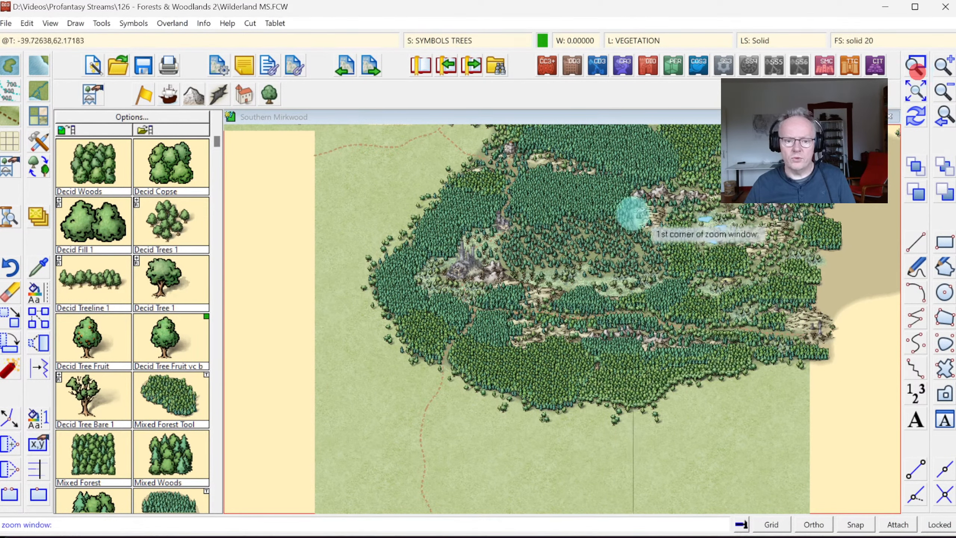
pyautogui.click(530, 243)
pyautogui.click(644, 316)
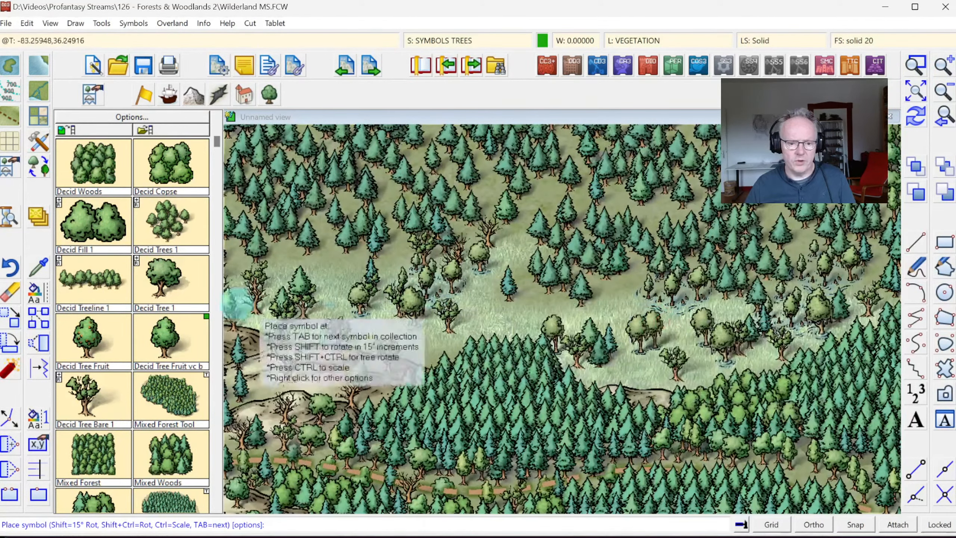
pyautogui.click(214, 400)
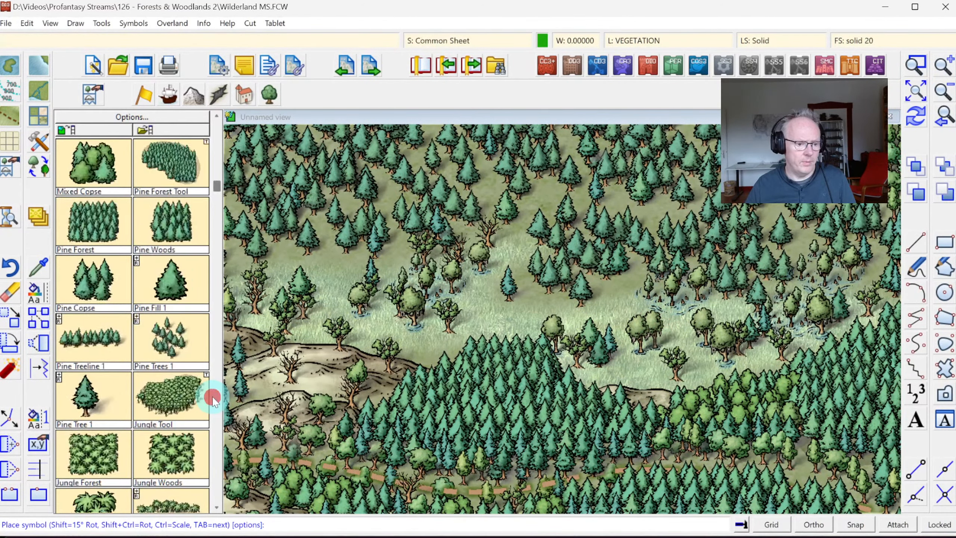
pyautogui.click(108, 391)
pyautogui.click(440, 351)
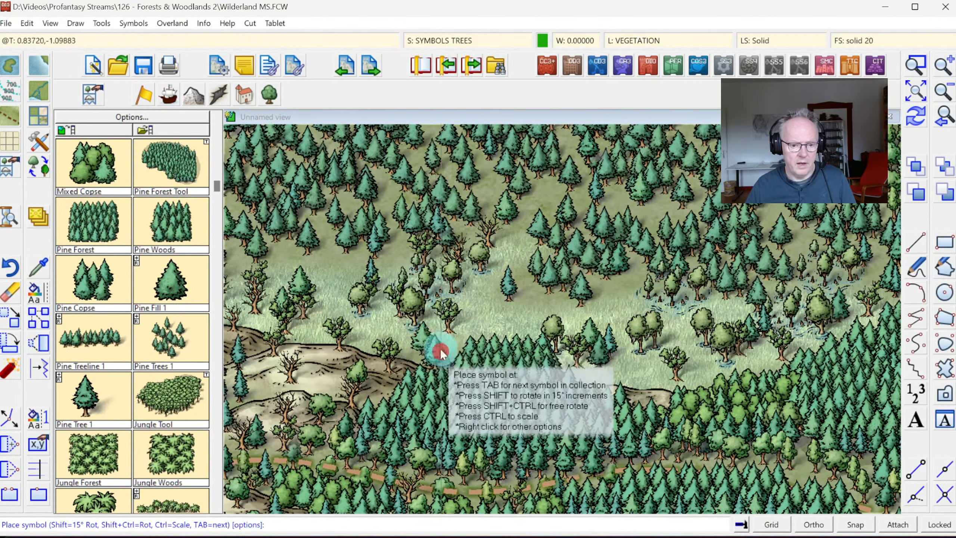
pyautogui.click(490, 326)
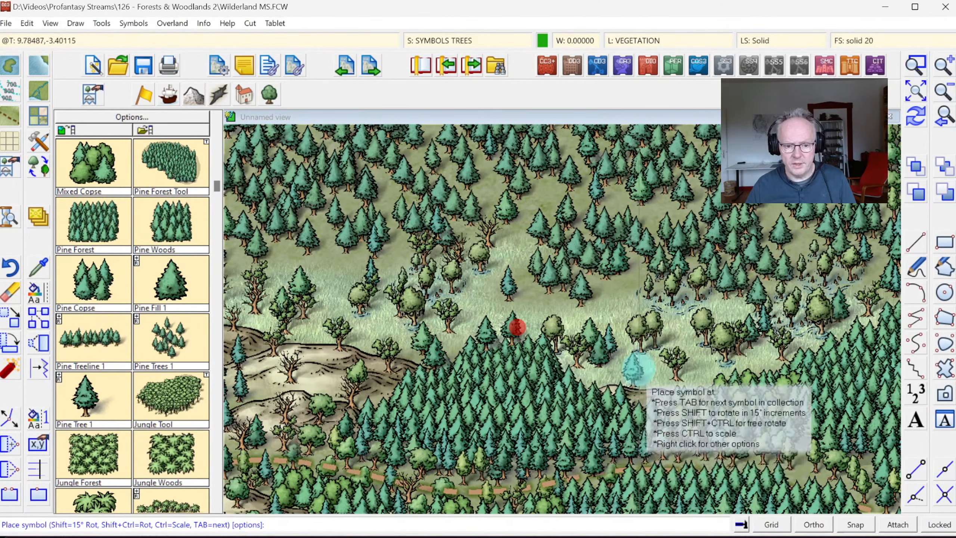
pyautogui.click(642, 365)
pyautogui.click(624, 311)
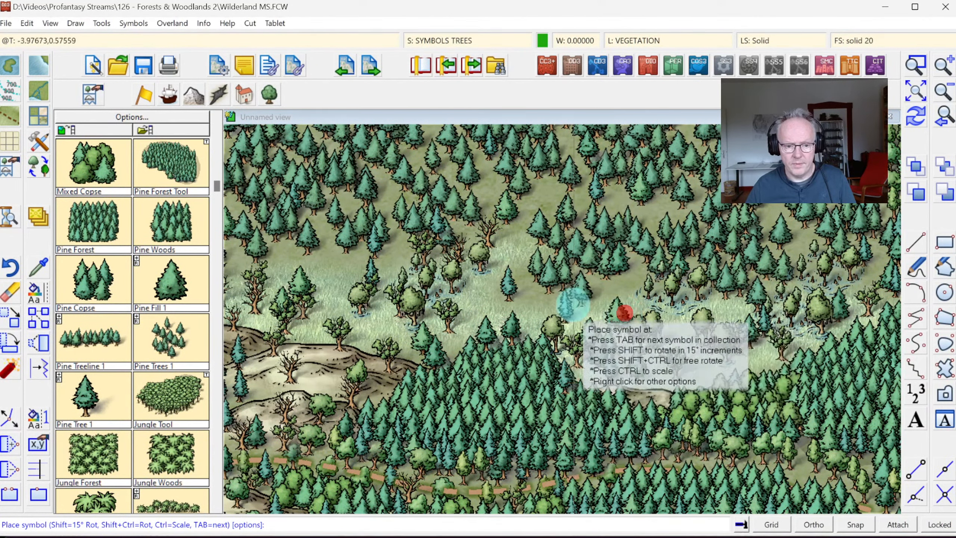
pyautogui.click(541, 300)
pyautogui.click(622, 273)
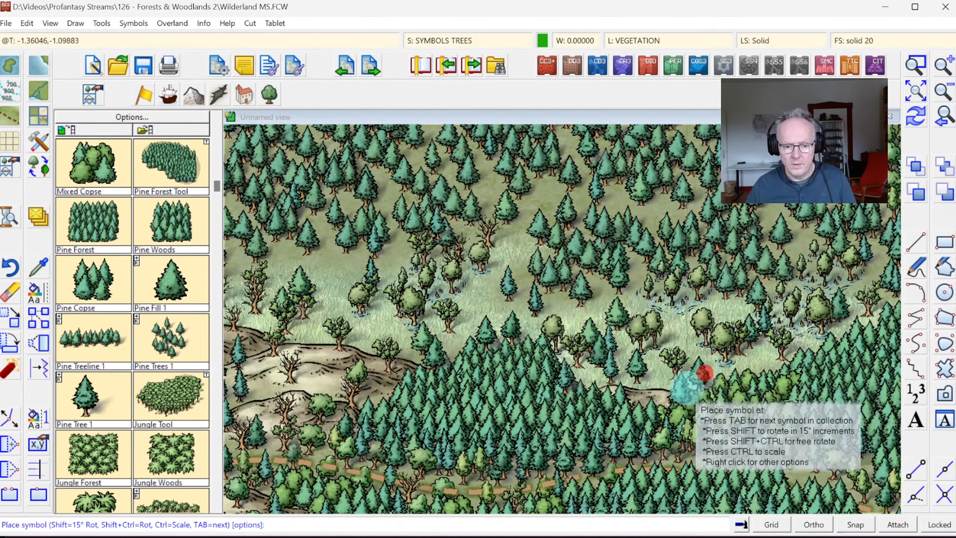
pyautogui.click(674, 399)
pyautogui.click(757, 362)
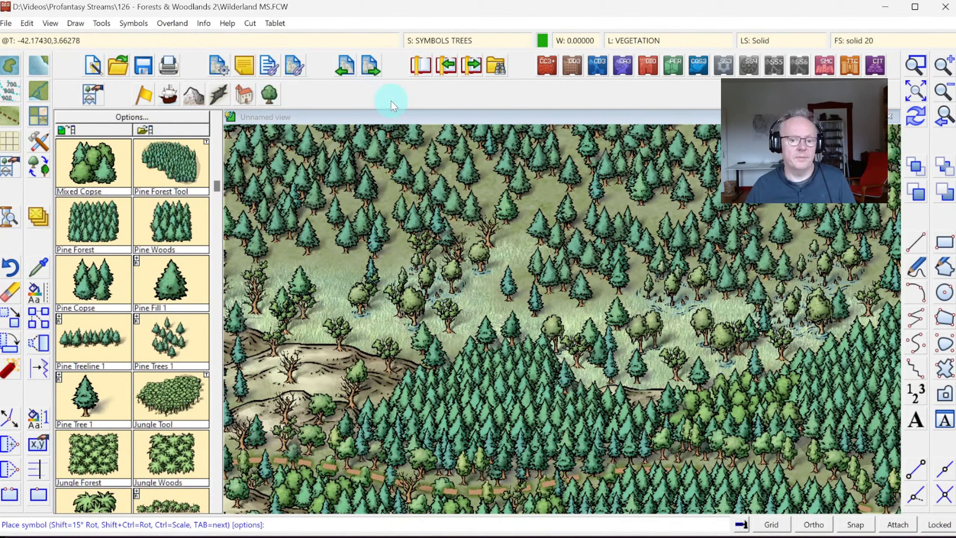
# Sort the symbols in the map so that the newly placed pines overlap their neighbours correctly
pyautogui.click(133, 23)
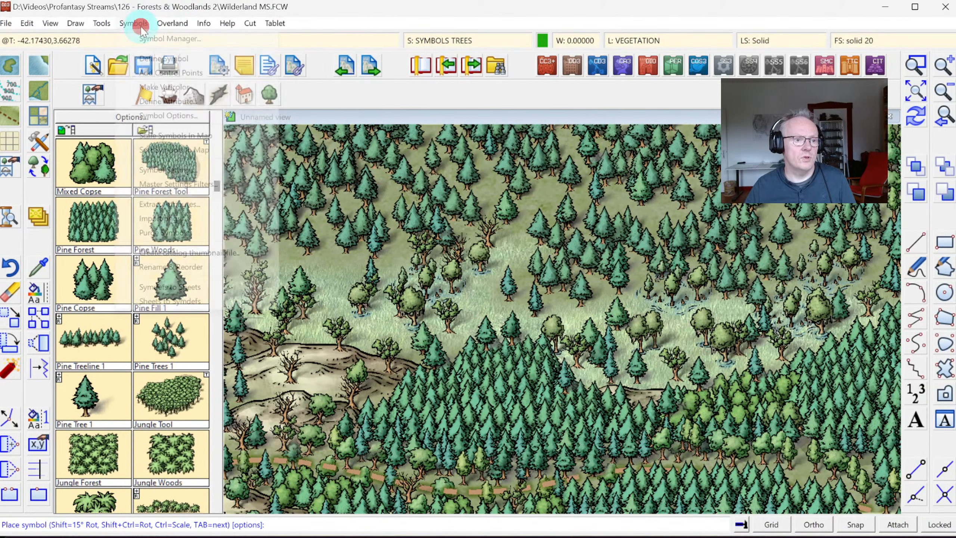
pyautogui.click(187, 151)
pyautogui.rightClick(476, 252)
pyautogui.click(462, 313)
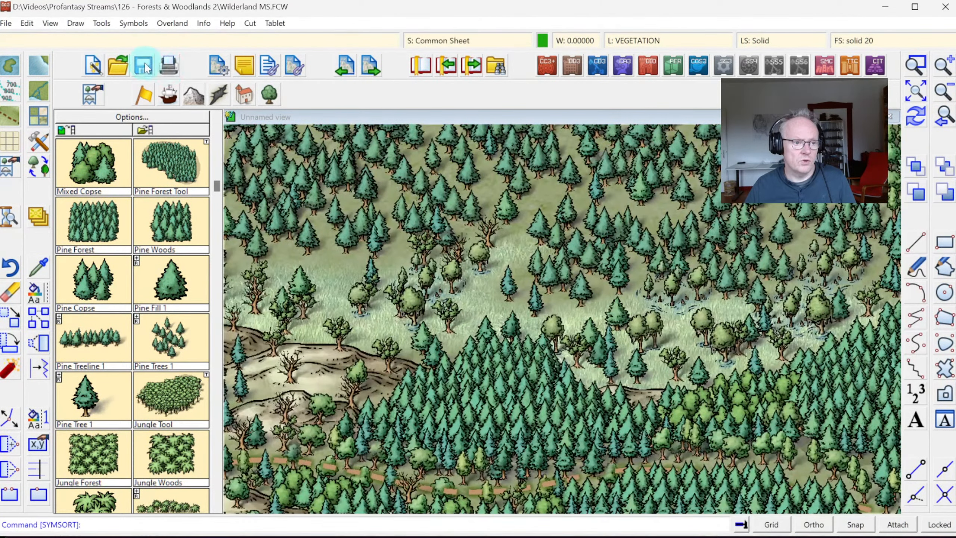
# Inspect the trees and hills surrounding the castle in western Southern Mirkwood, and return to the Southern Mirkwood view
pyautogui.click(943, 120)
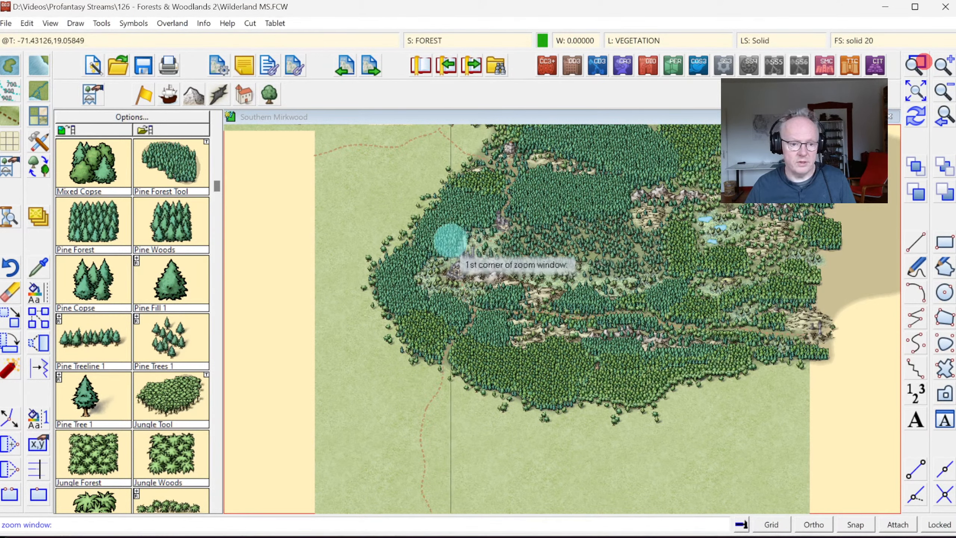
pyautogui.click(403, 213)
pyautogui.click(544, 318)
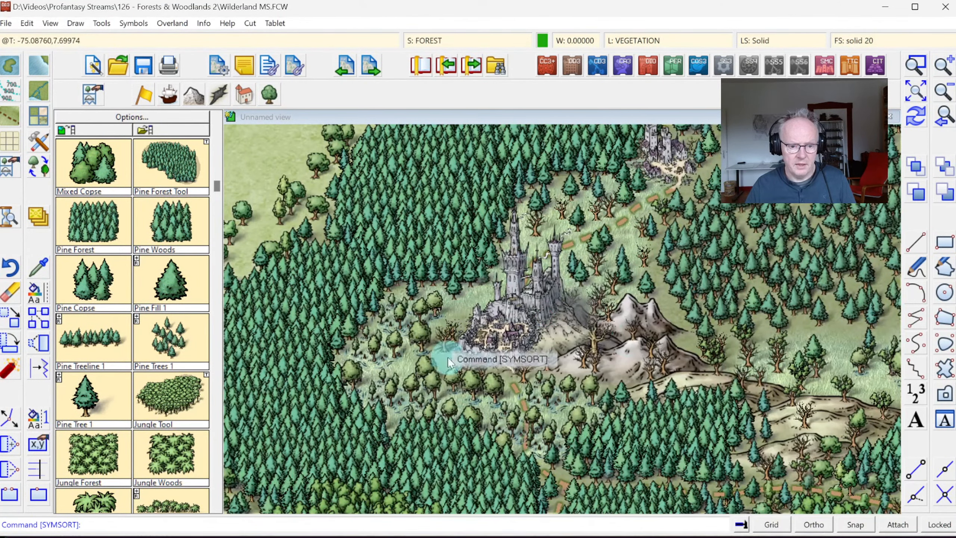
pyautogui.click(945, 120)
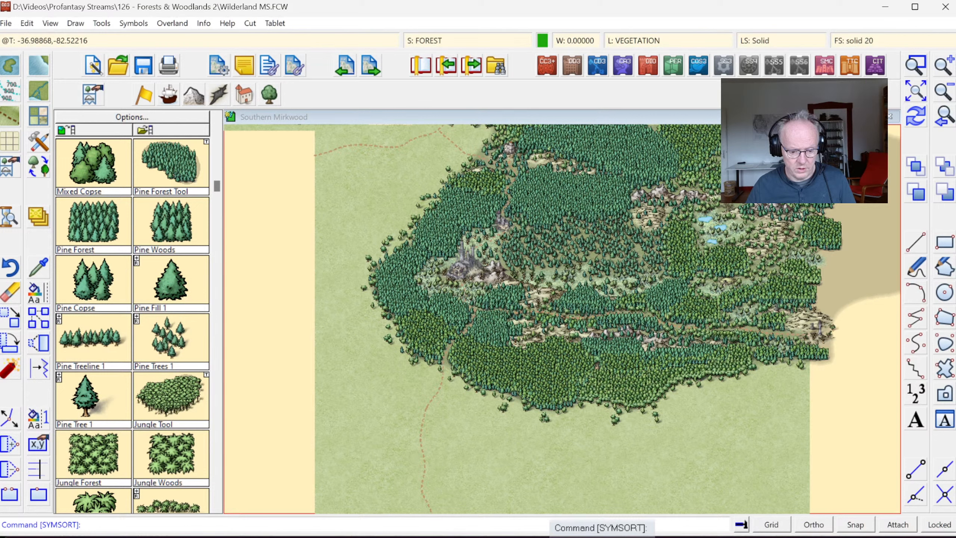
pyautogui.press('super')
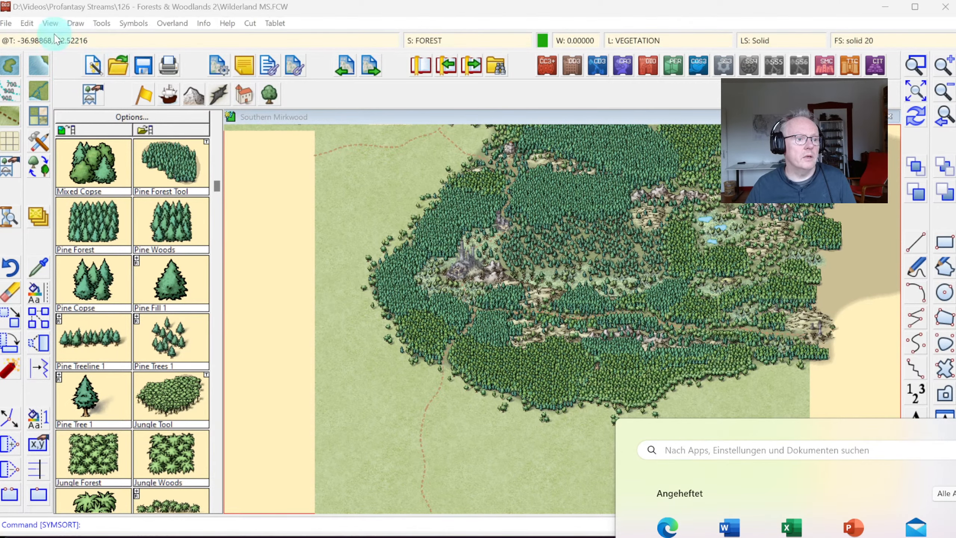
pyautogui.click(15, 32)
# Open Wilderland.FCW from the Maps folder of the Wilderland Campaign and examine the region from Moria to Southern Mirkwood up close
pyautogui.click(6, 23)
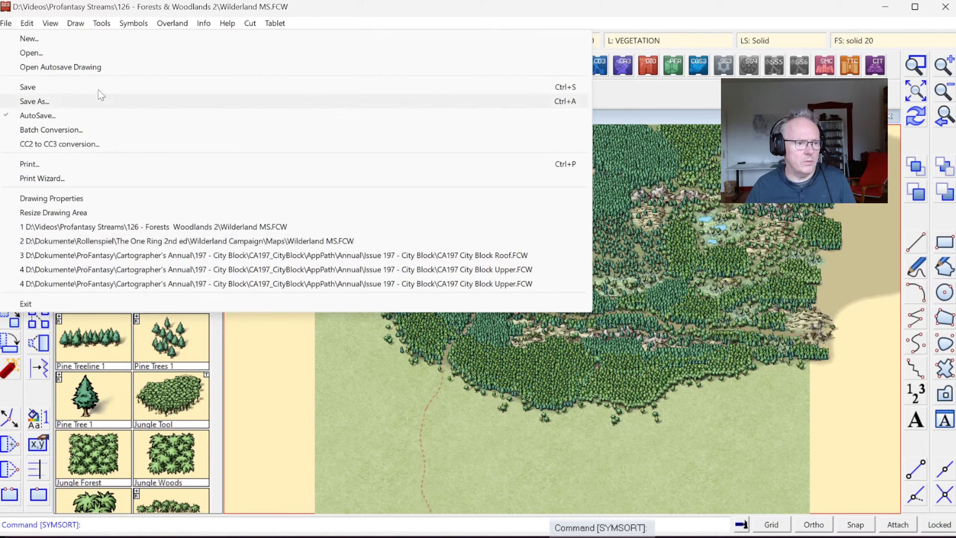
pyautogui.click(43, 52)
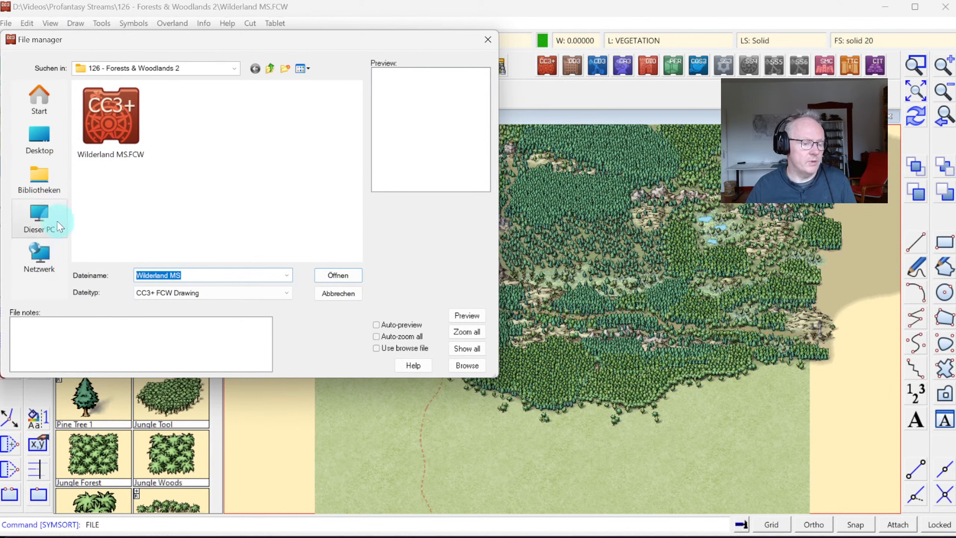
pyautogui.click(44, 187)
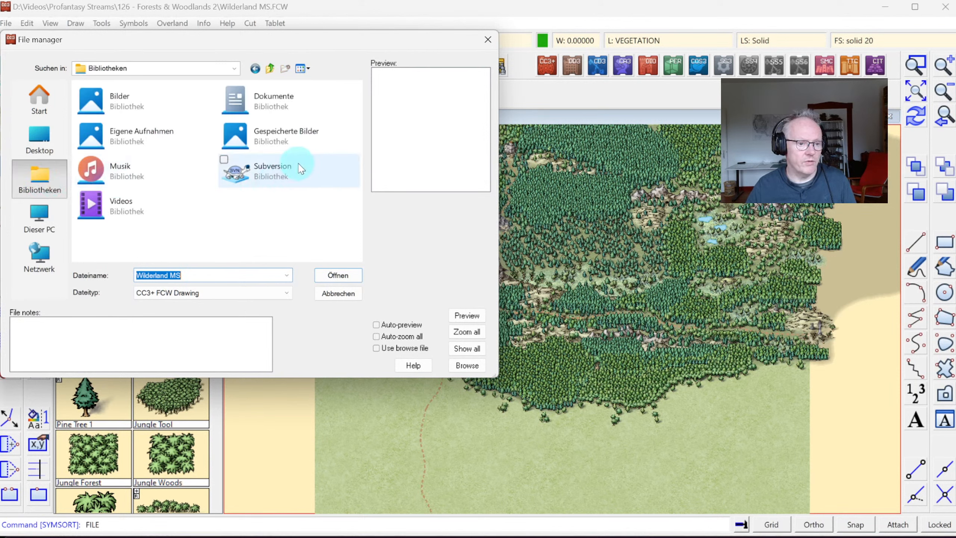
pyautogui.doubleClick(274, 75)
pyautogui.scroll(-7, 177, 203)
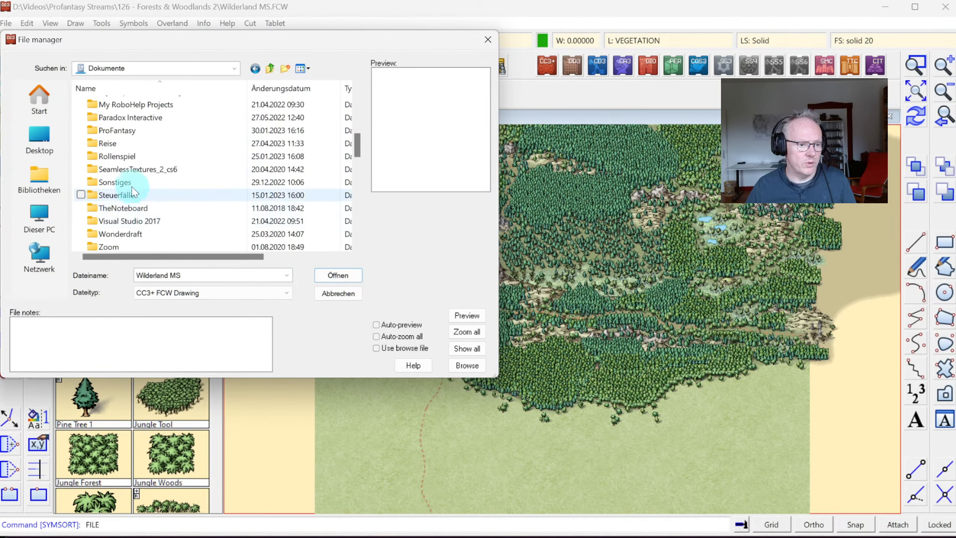
pyautogui.doubleClick(112, 150)
pyautogui.scroll(-20, 136, 156)
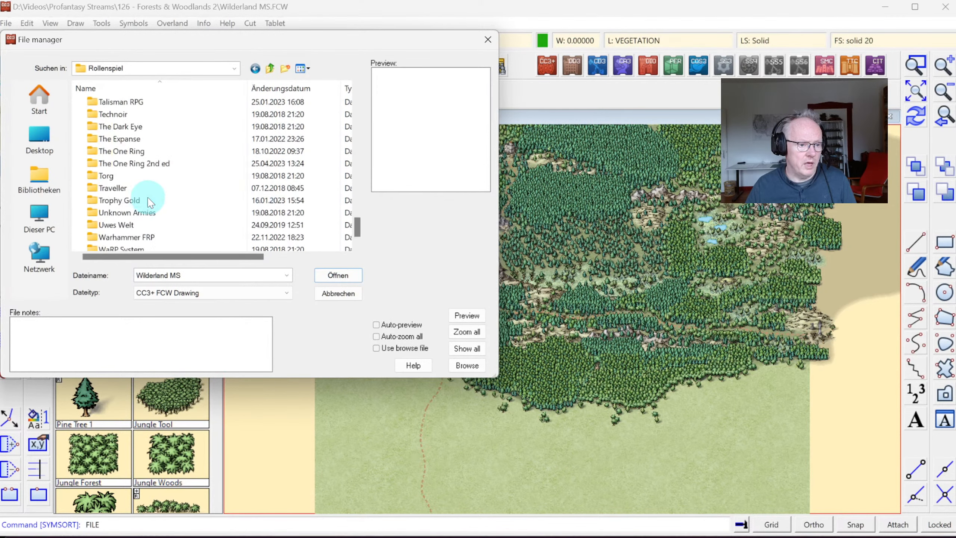
pyautogui.doubleClick(124, 139)
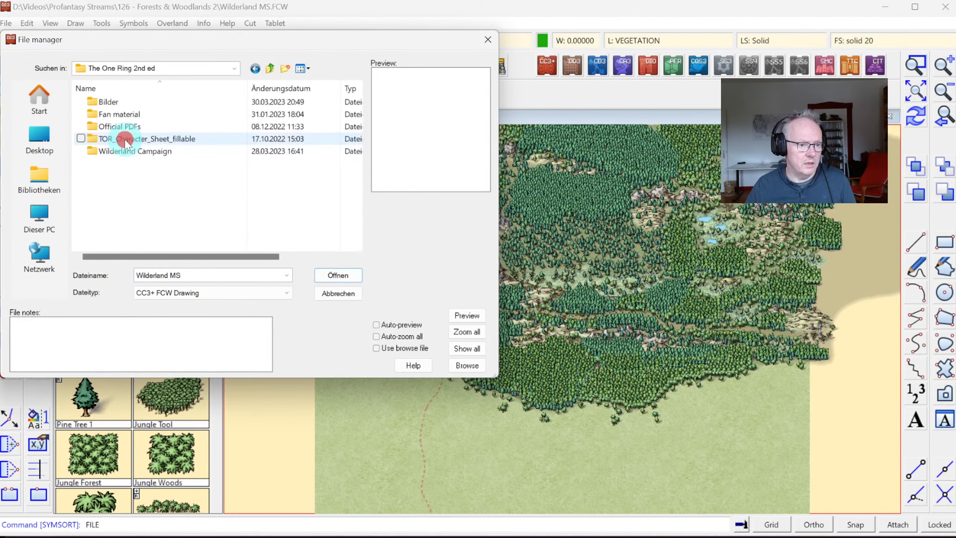
pyautogui.click(124, 151)
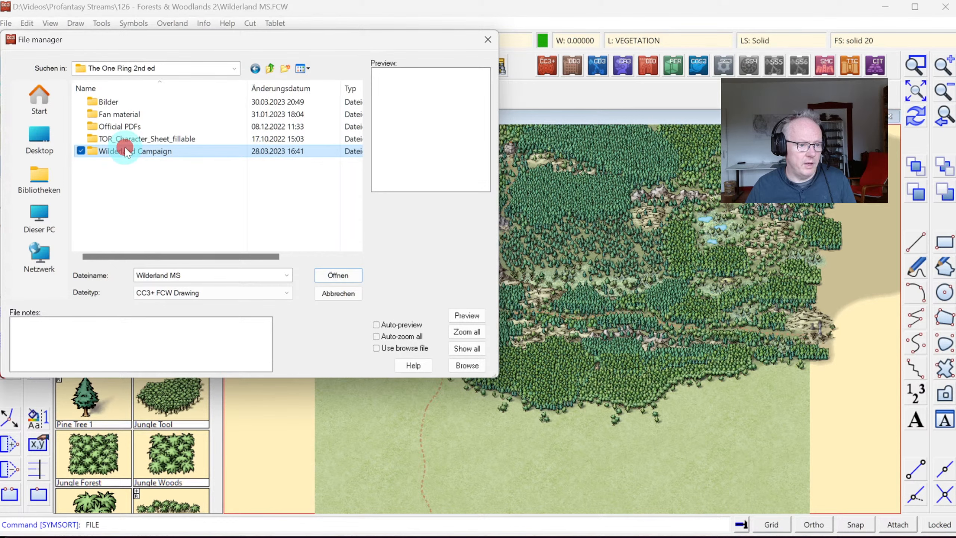
pyautogui.doubleClick(122, 154)
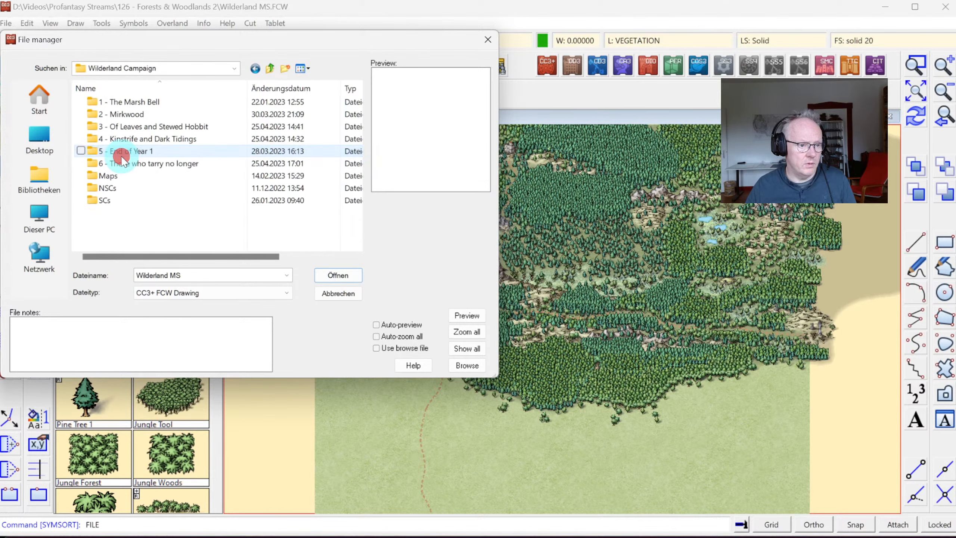
pyautogui.doubleClick(111, 175)
pyautogui.doubleClick(124, 175)
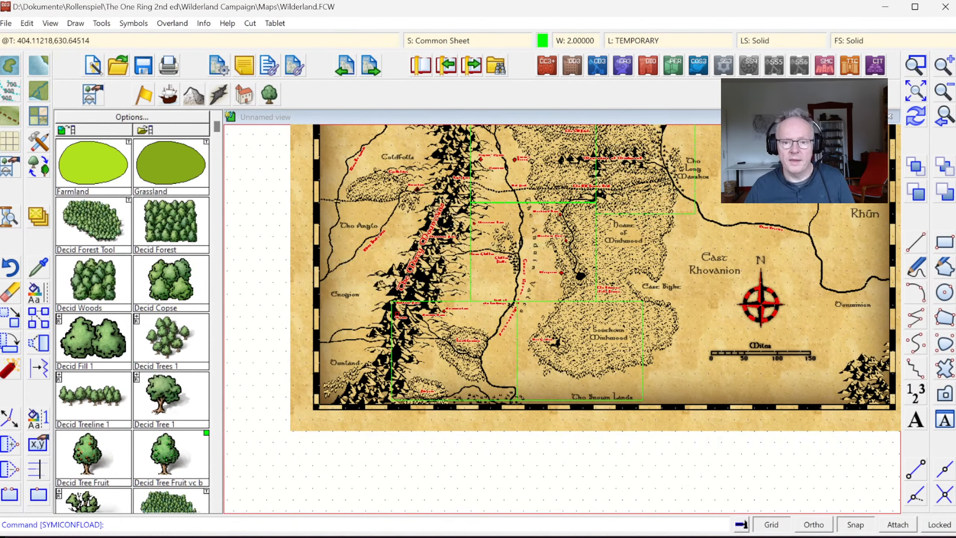
pyautogui.click(914, 70)
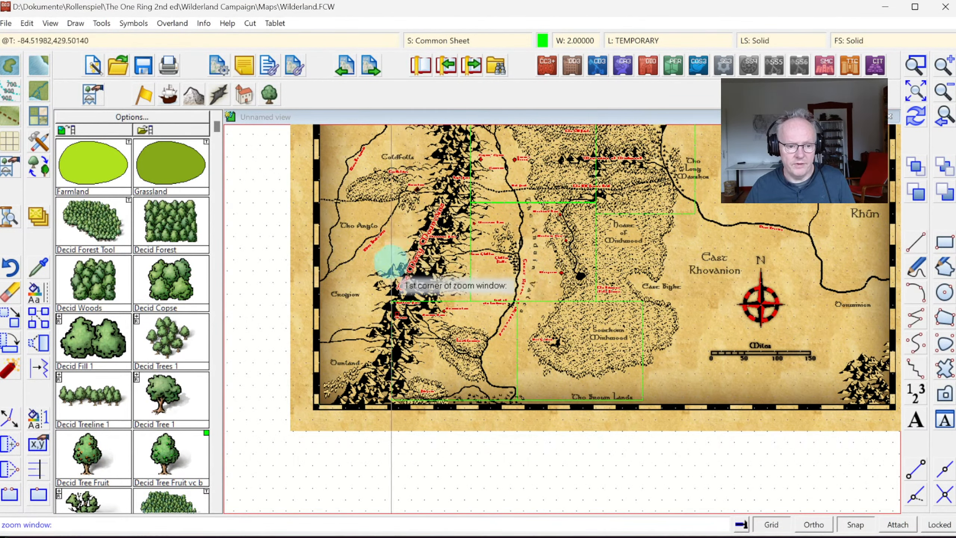
pyautogui.click(379, 272)
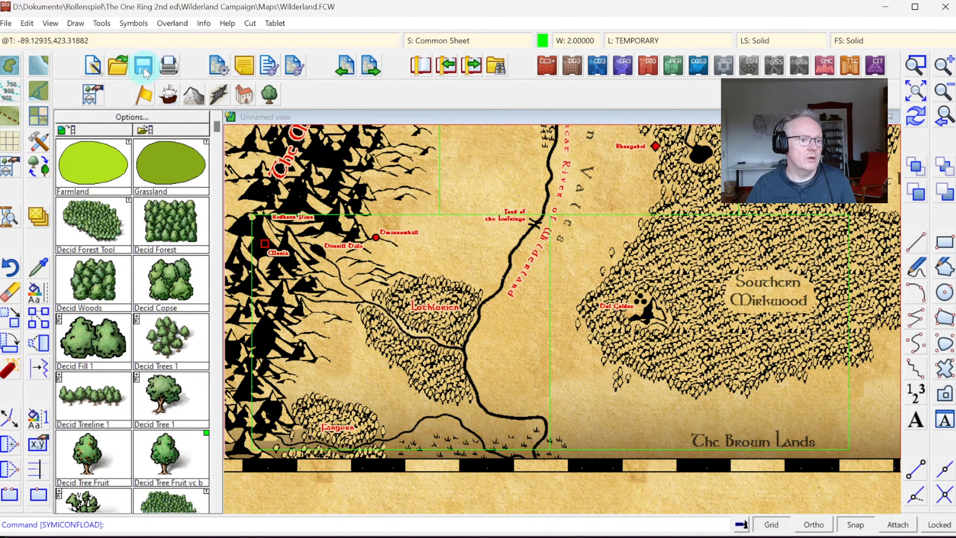
# Reopen the Wilderland MS.FCW drawing from the 126 - Forests & Woodlands 2 folder and load the vegetation symbol catalog
pyautogui.click(6, 23)
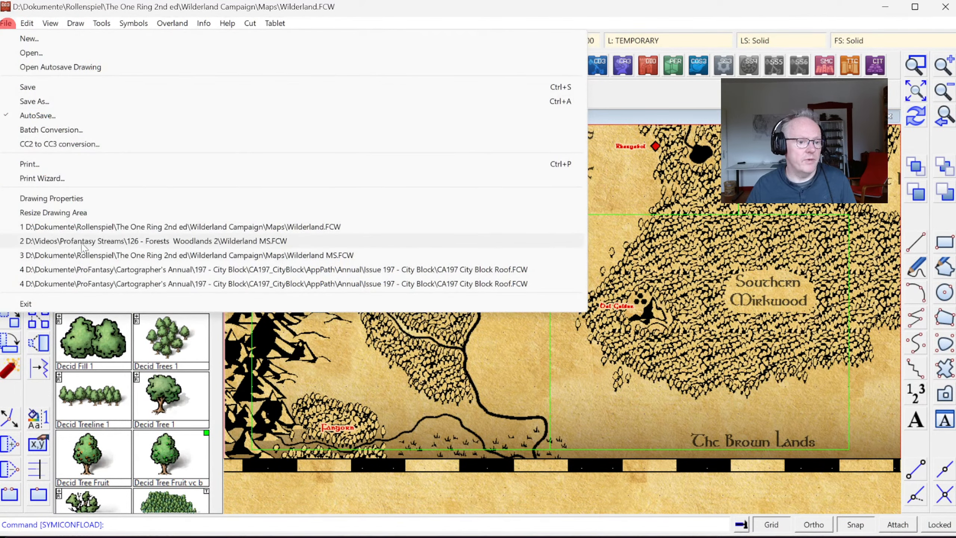
pyautogui.click(118, 243)
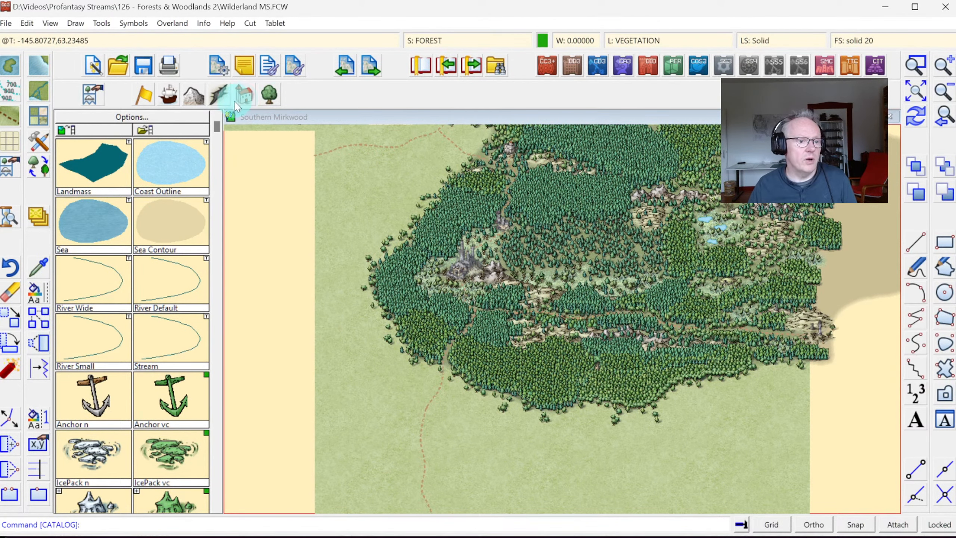
pyautogui.click(271, 97)
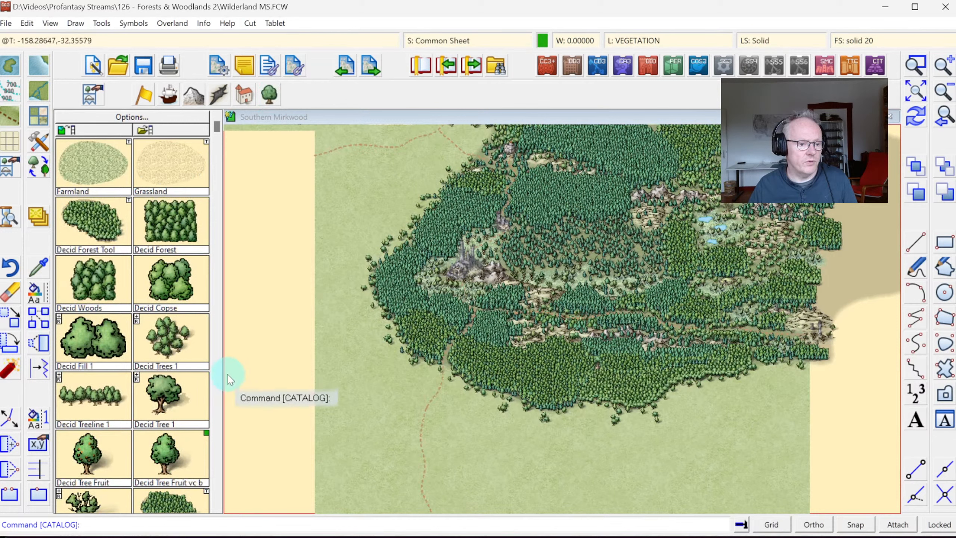
# Draw a small marsh area over the southwest corner of the Southern Mirkwood land using the Marsh Background tool
pyautogui.click(219, 388)
pyautogui.click(218, 388)
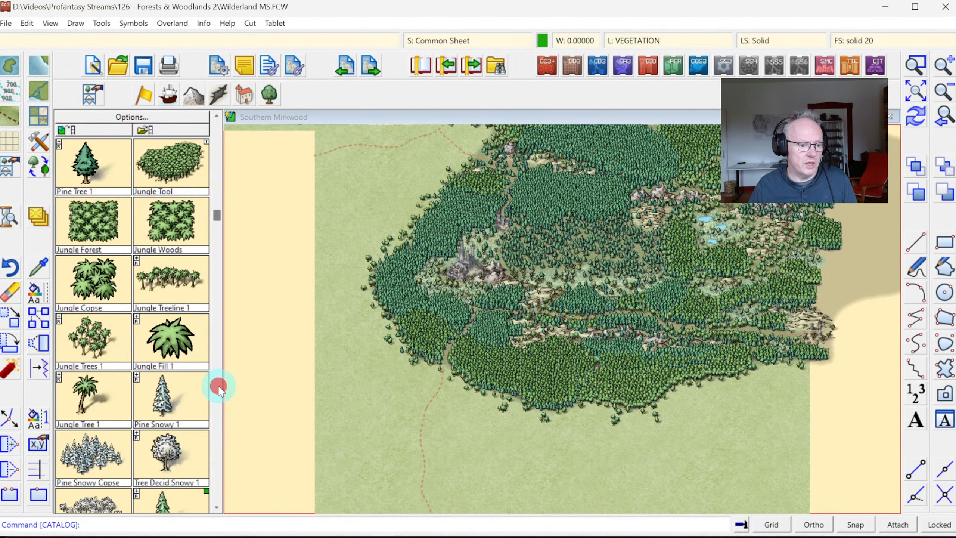
pyautogui.click(216, 401)
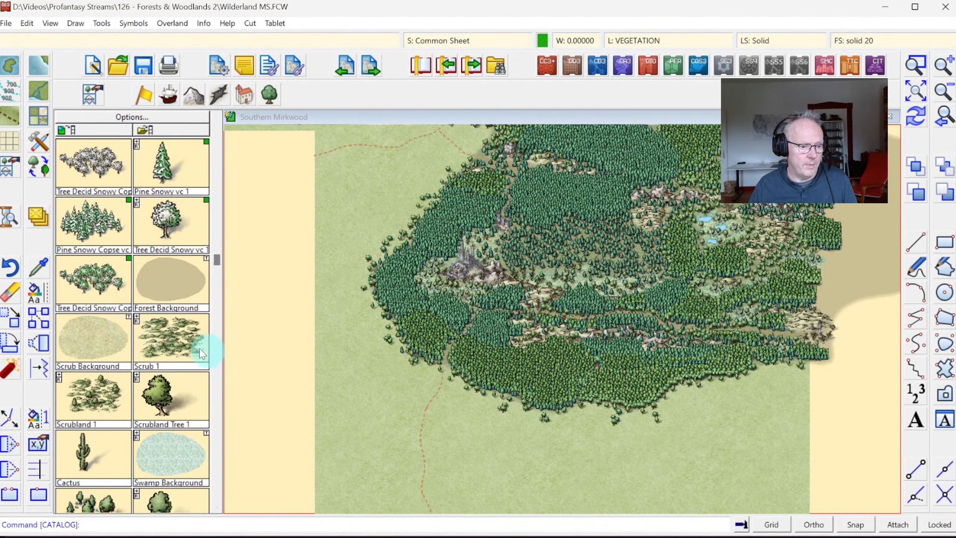
pyautogui.click(217, 506)
pyautogui.click(218, 506)
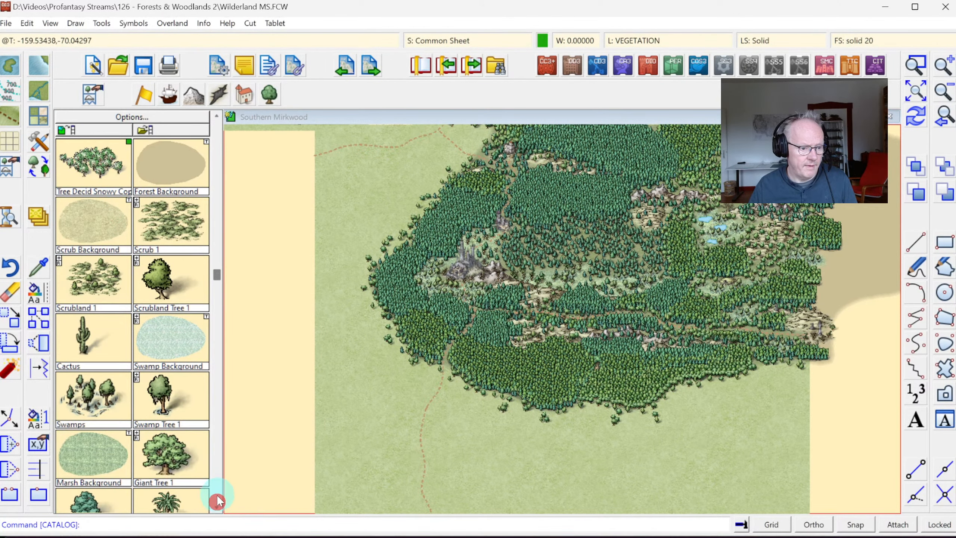
pyautogui.click(104, 440)
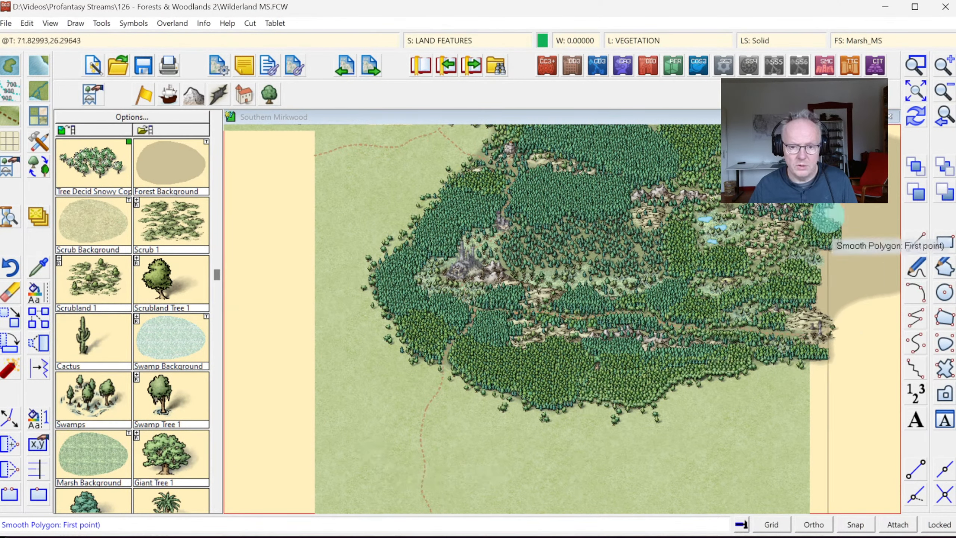
pyautogui.click(941, 91)
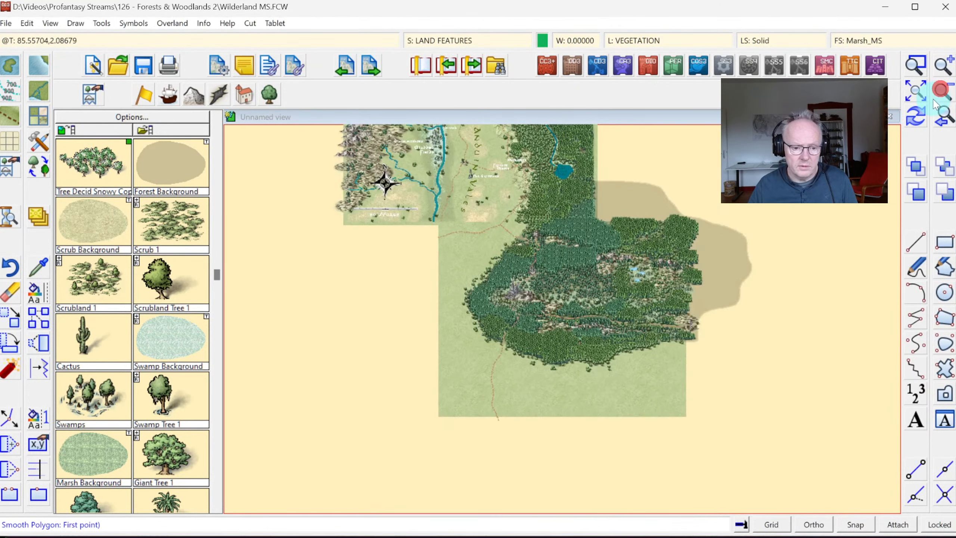
pyautogui.click(922, 67)
pyautogui.click(419, 205)
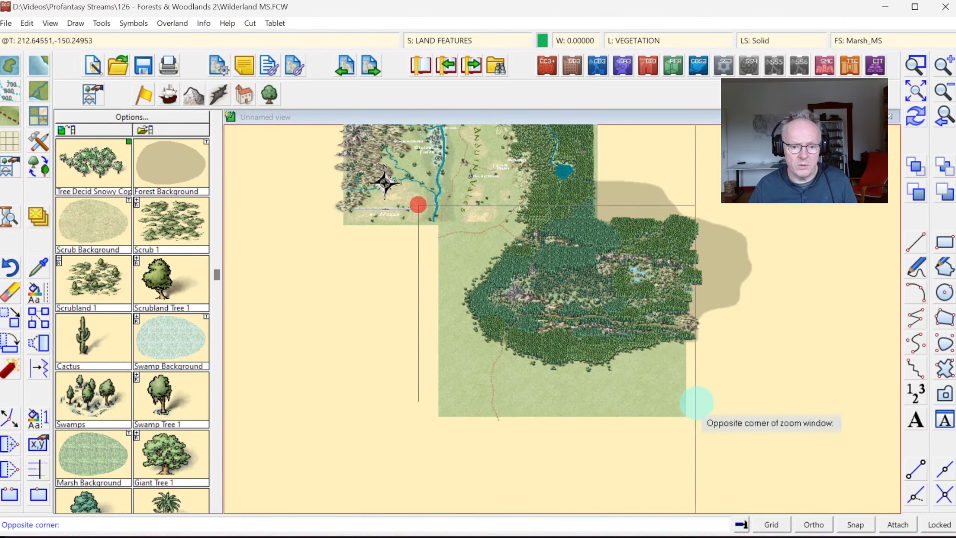
pyautogui.click(718, 436)
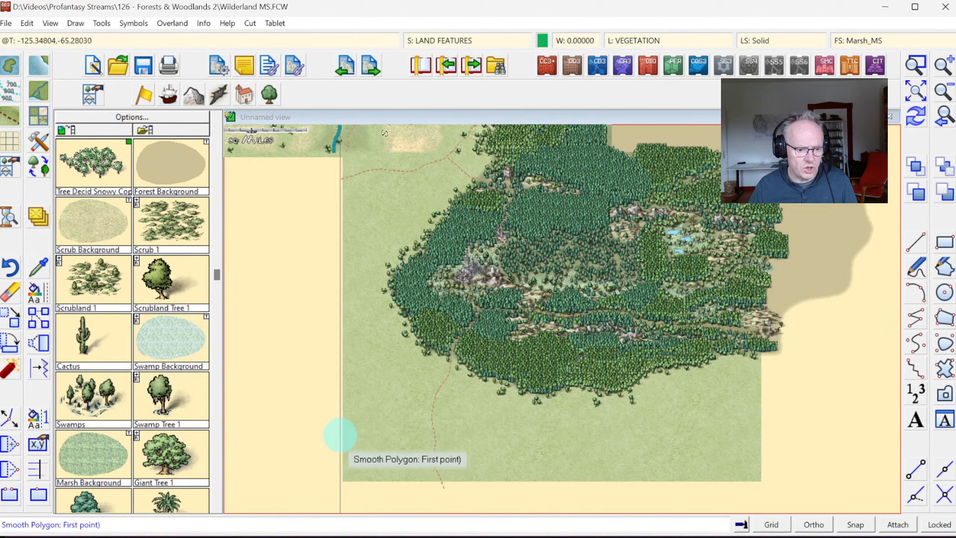
pyautogui.click(339, 434)
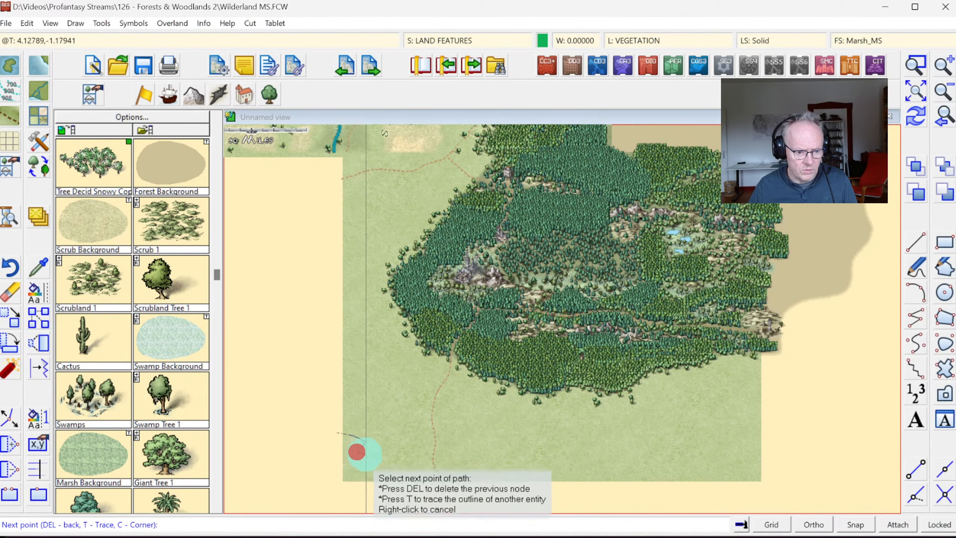
pyautogui.click(376, 457)
pyautogui.click(380, 461)
pyautogui.click(375, 467)
pyautogui.click(380, 470)
pyautogui.click(401, 469)
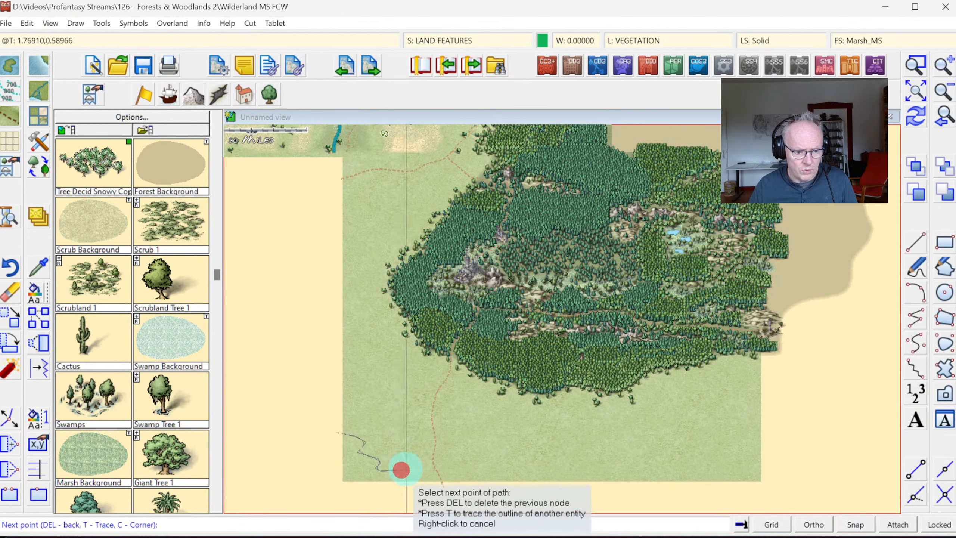
pyautogui.click(414, 469)
pyautogui.click(420, 476)
pyautogui.click(421, 489)
pyautogui.click(404, 495)
pyautogui.click(379, 492)
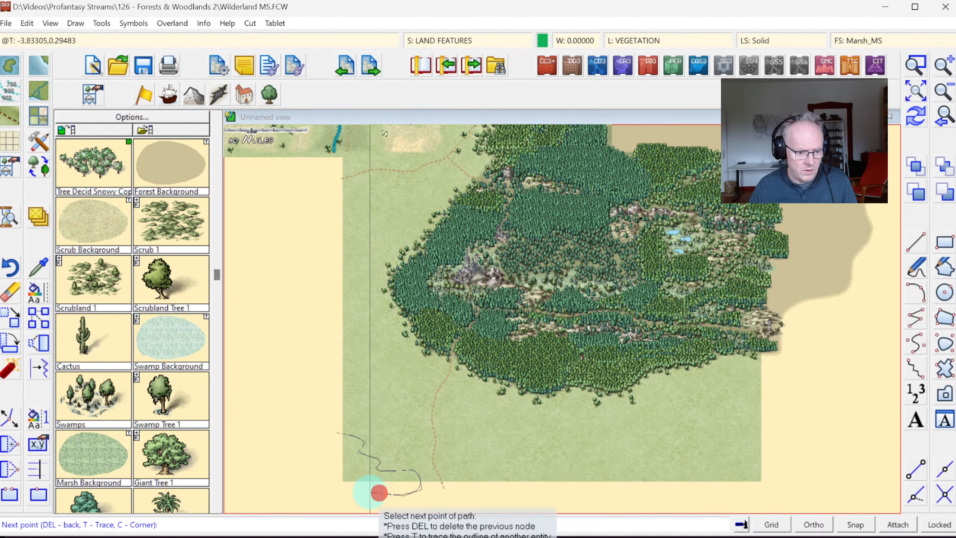
pyautogui.click(330, 486)
pyautogui.click(327, 465)
pyautogui.click(330, 442)
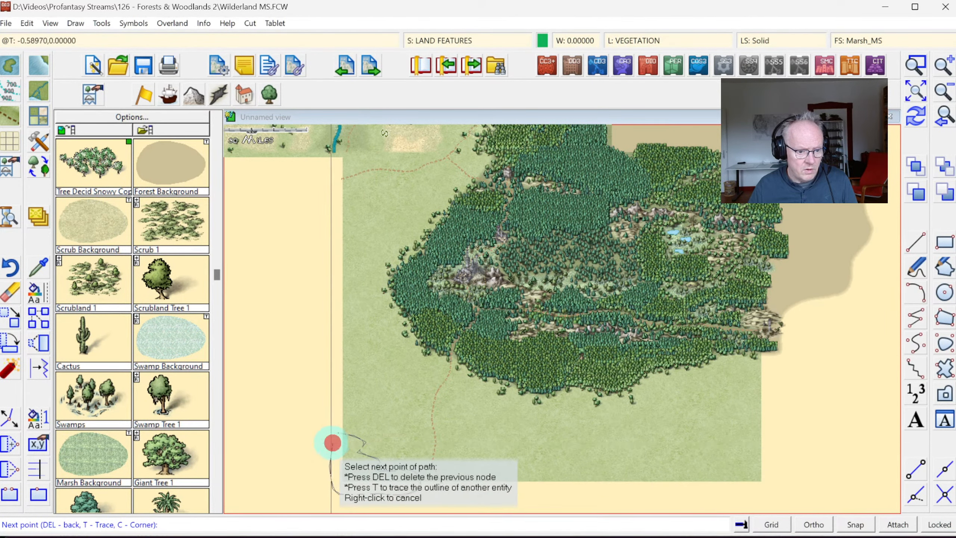
pyautogui.rightClick(330, 443)
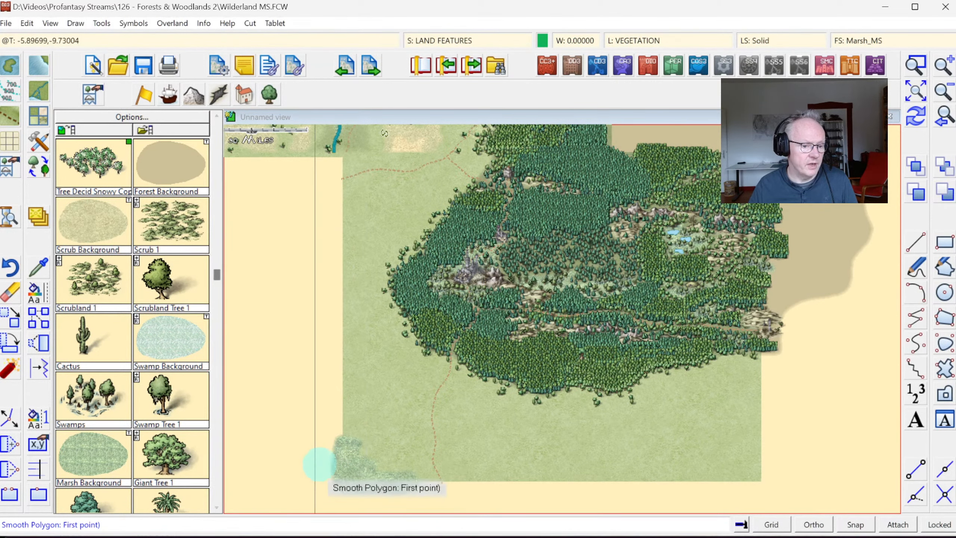
# Place two Swamps clusters and two single Swamp Tree 1 symbols spread across the new marsh area
pyautogui.click(94, 395)
pyautogui.click(351, 443)
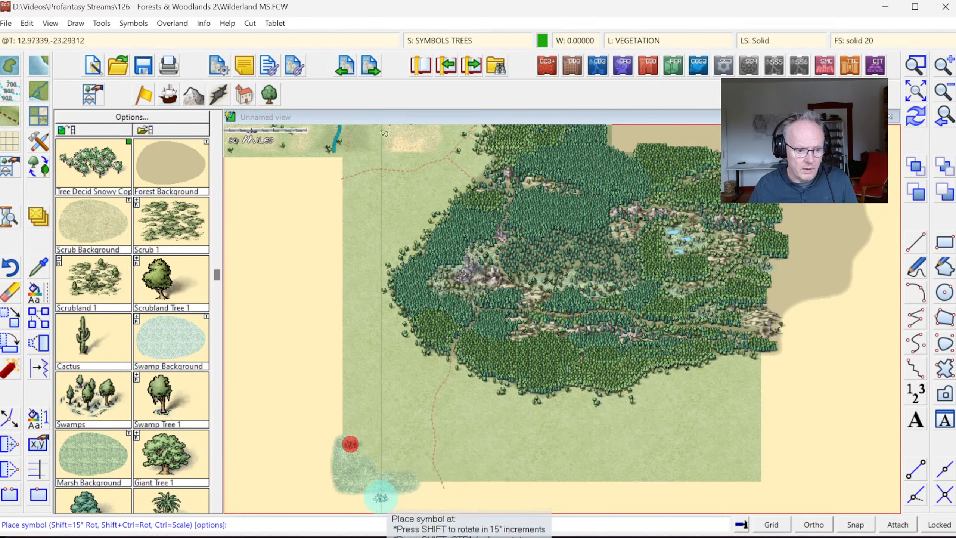
pyautogui.click(382, 475)
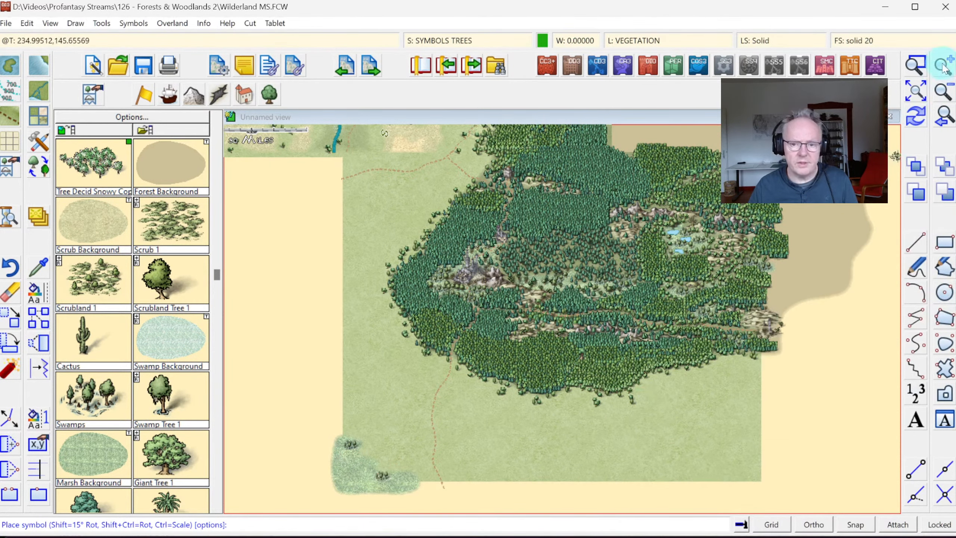
pyautogui.click(916, 64)
pyautogui.click(318, 416)
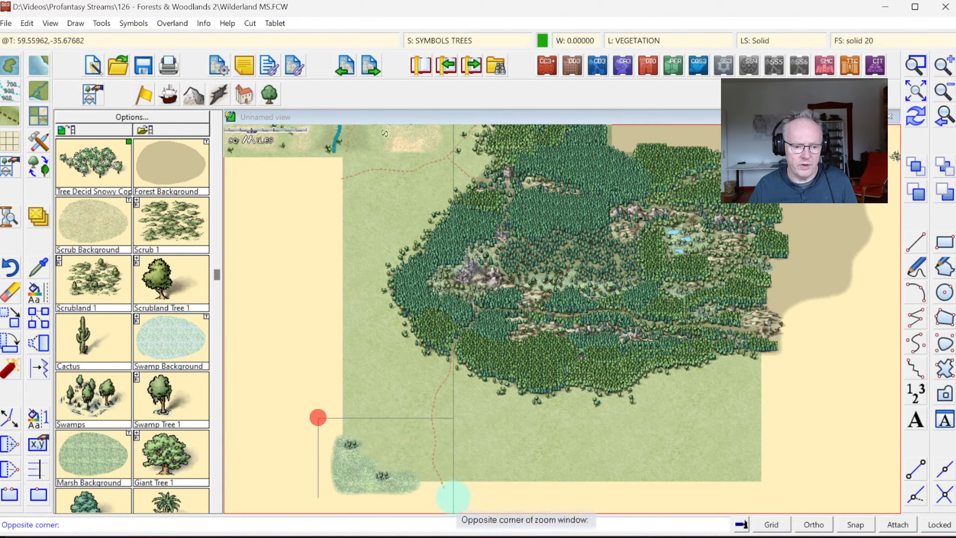
pyautogui.click(474, 503)
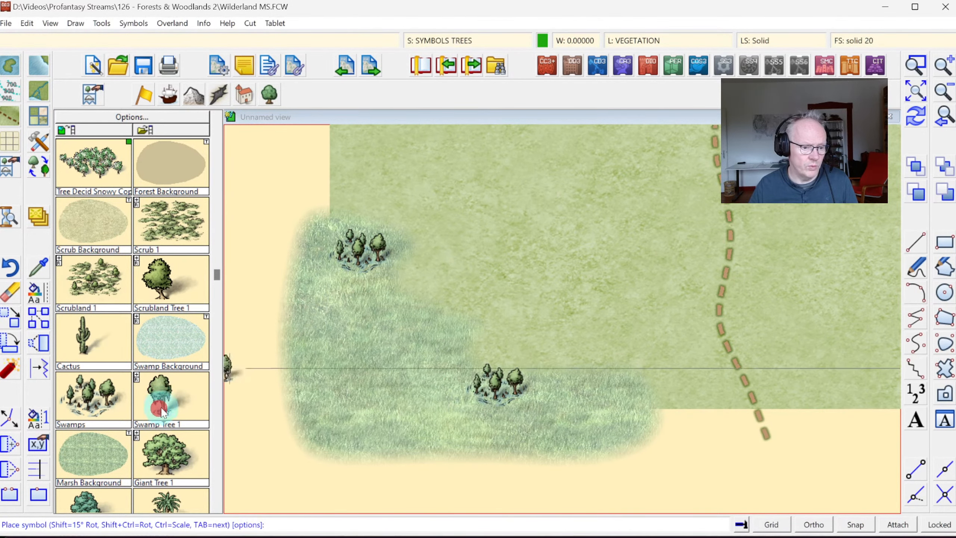
pyautogui.click(356, 356)
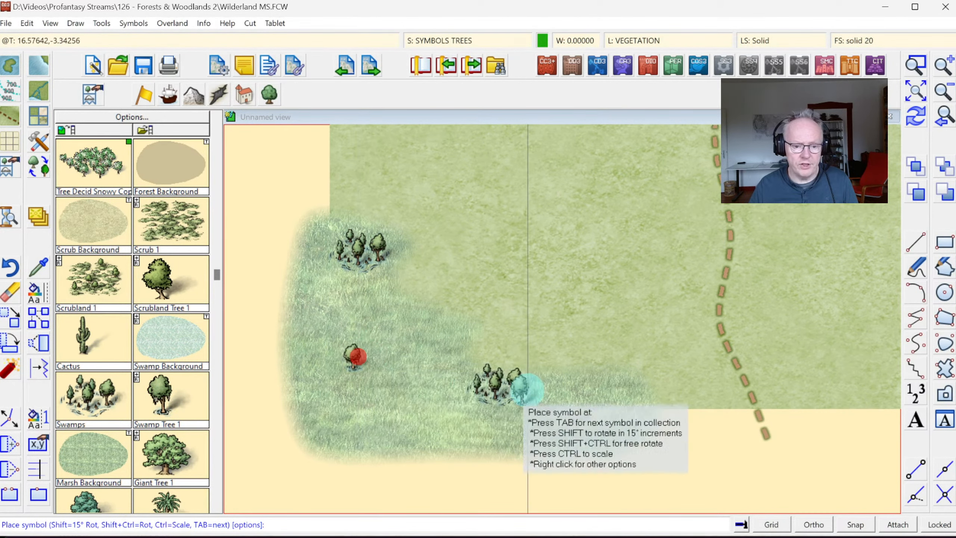
pyautogui.click(630, 382)
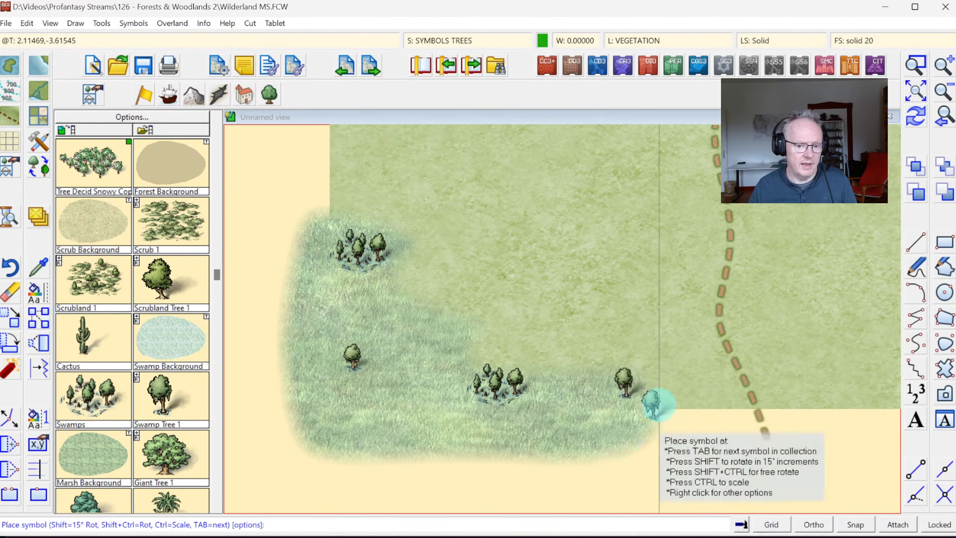
pyautogui.click(947, 122)
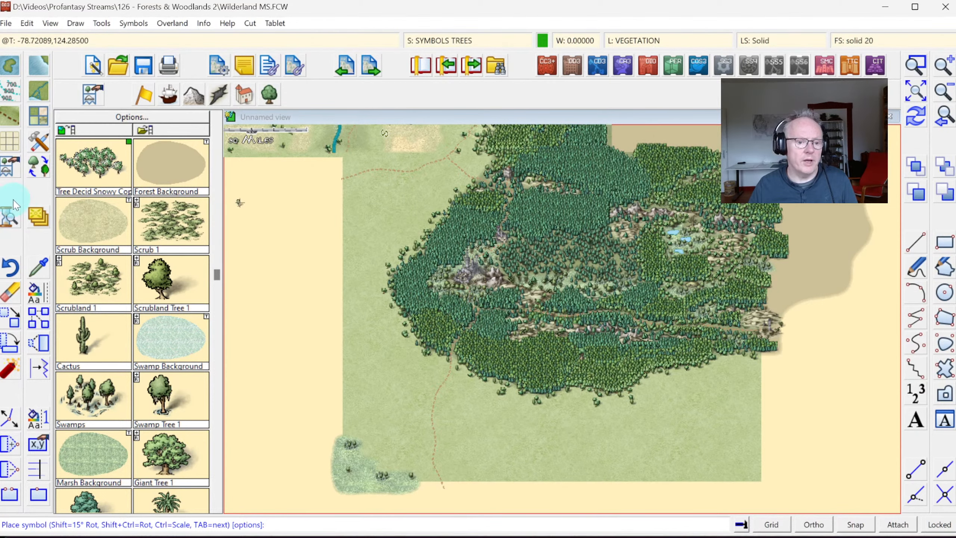
# Draw a winding river with the River, Small tool from the forest edge northwest of the castle southwest to the map's western border
pyautogui.click(921, 71)
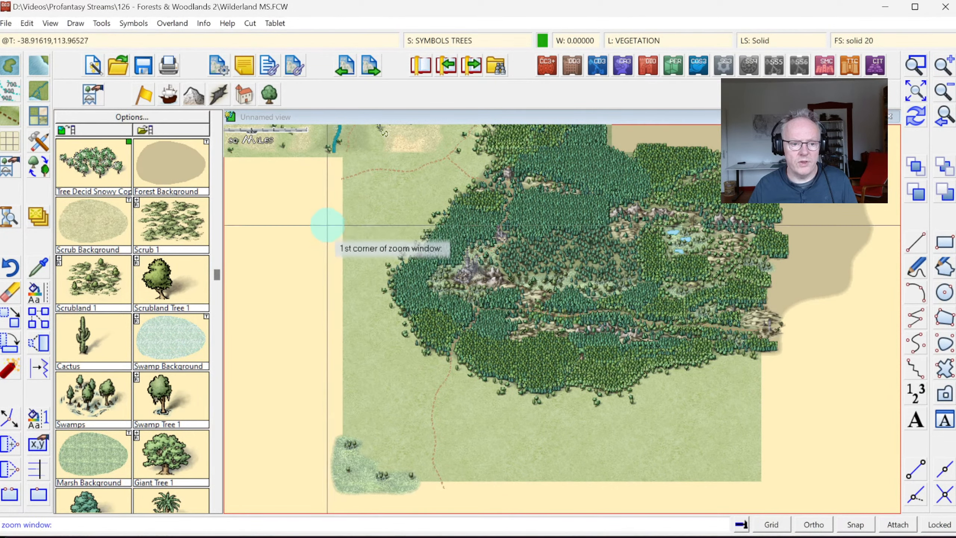
pyautogui.click(316, 197)
pyautogui.click(565, 407)
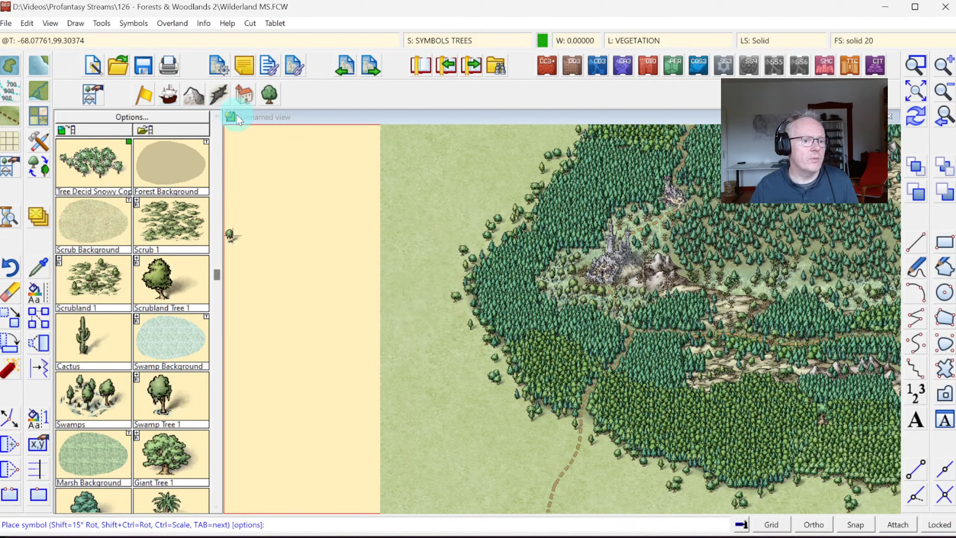
pyautogui.click(41, 98)
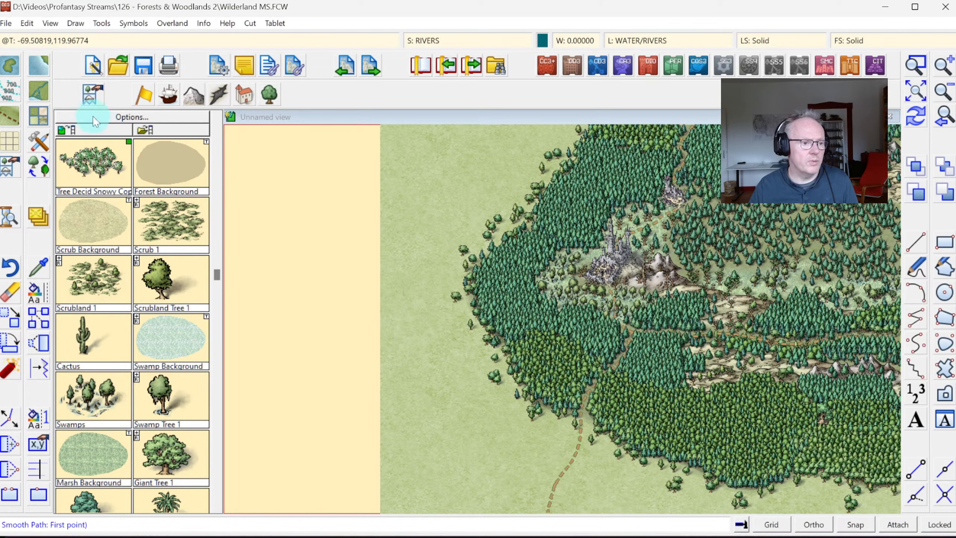
pyautogui.rightClick(38, 94)
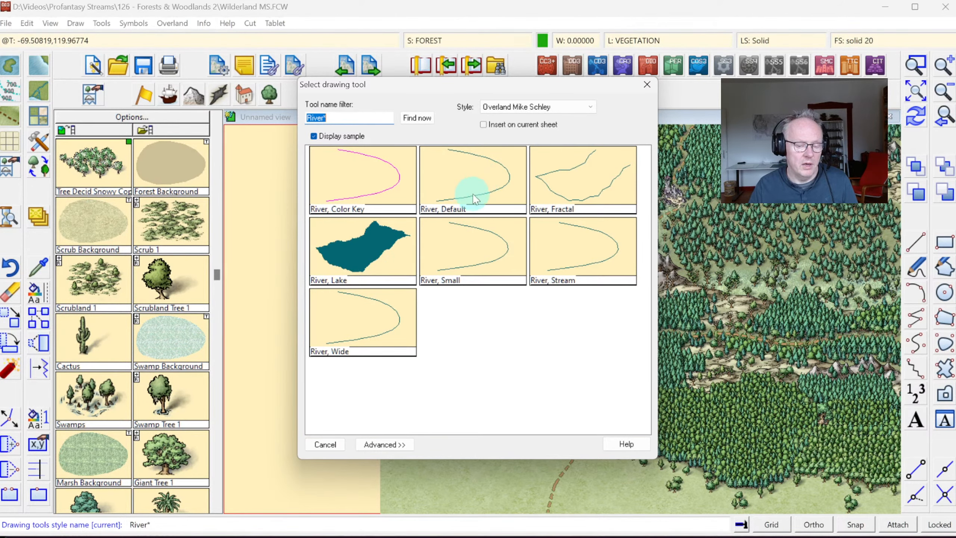
pyautogui.doubleClick(482, 241)
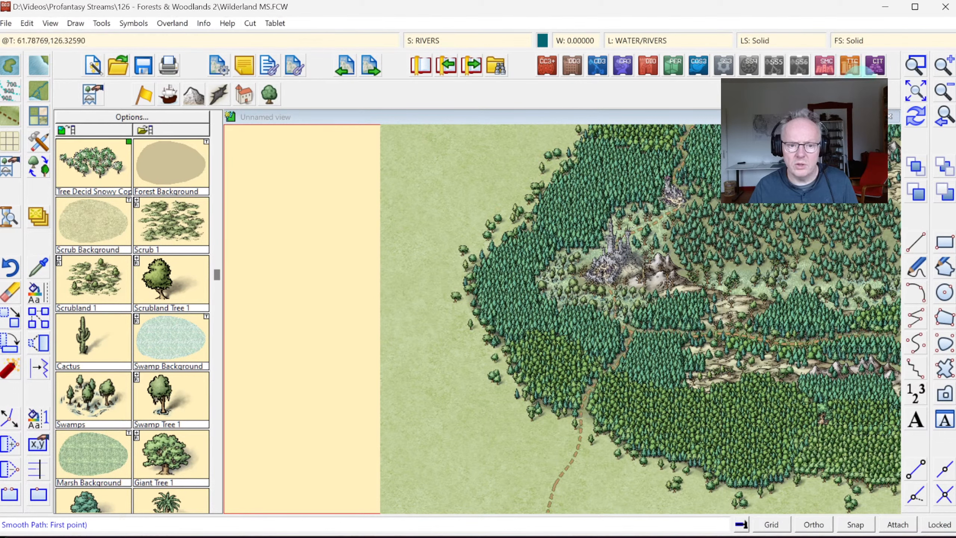
pyautogui.click(911, 72)
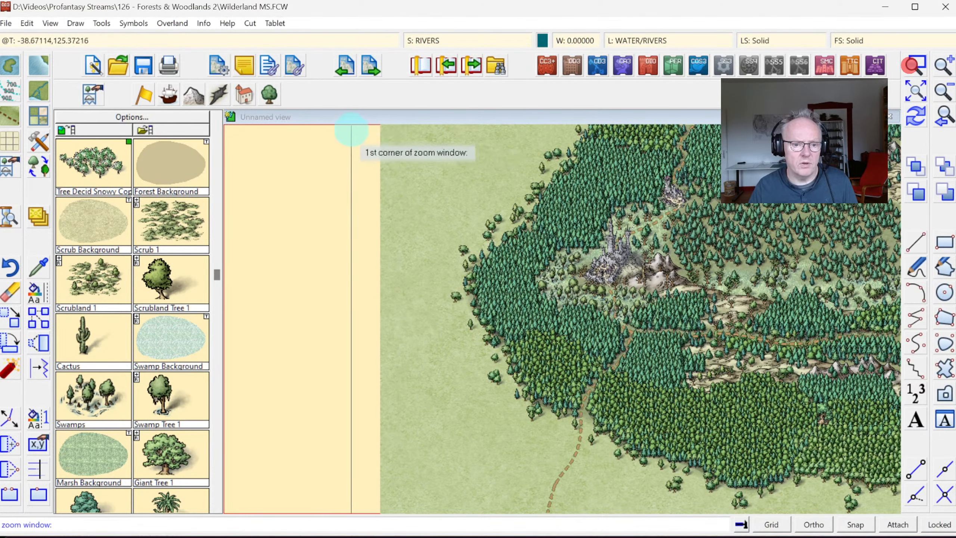
pyautogui.click(343, 133)
pyautogui.click(635, 288)
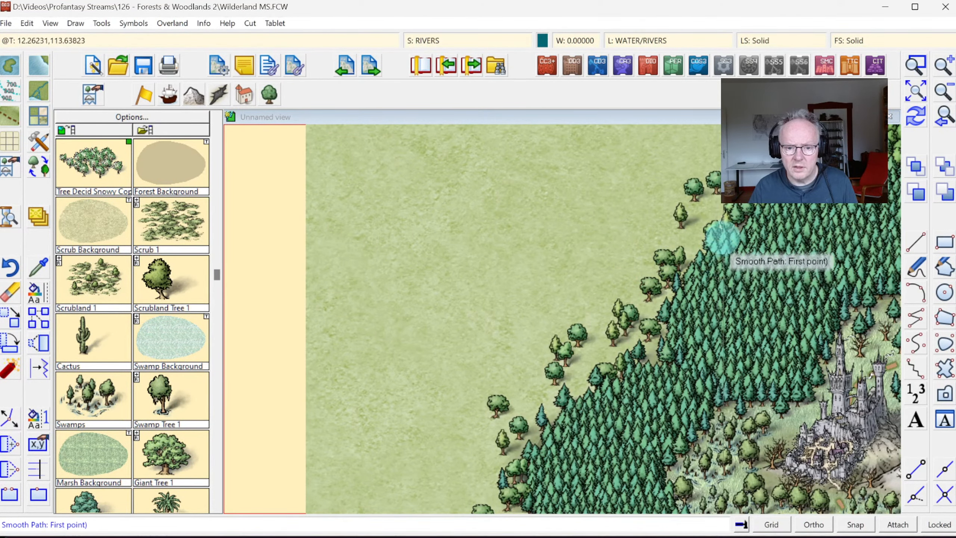
pyautogui.click(730, 194)
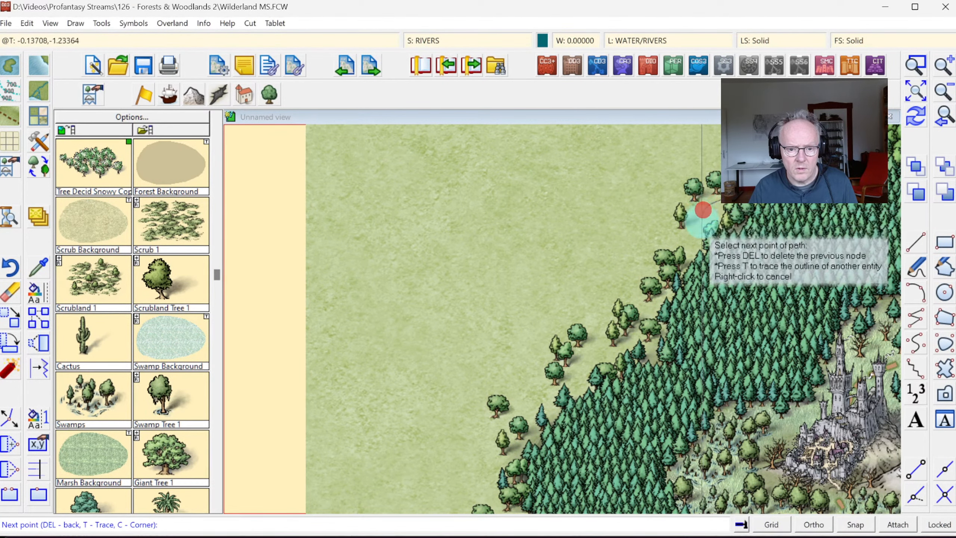
pyautogui.click(640, 216)
pyautogui.click(581, 214)
pyautogui.click(555, 246)
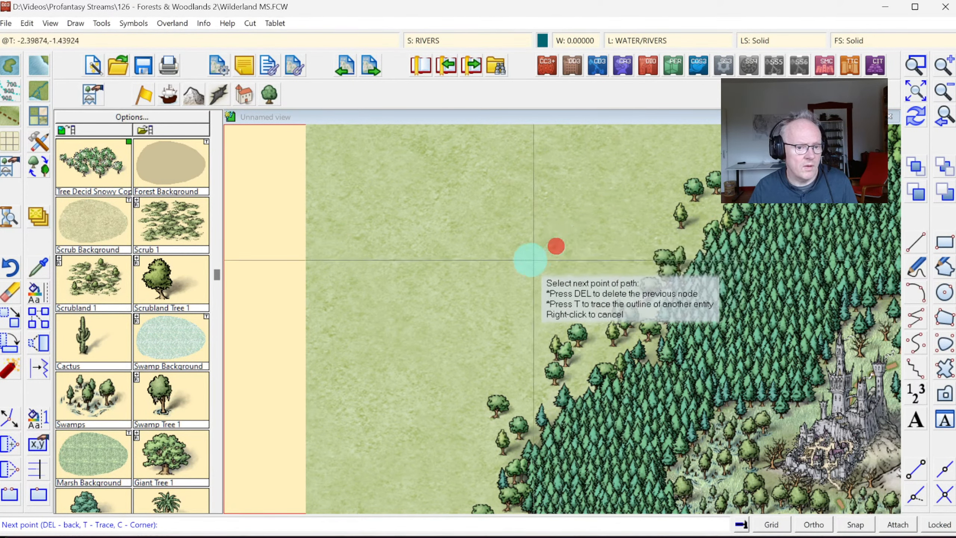
pyautogui.click(478, 265)
pyautogui.click(448, 261)
pyautogui.click(383, 277)
pyautogui.click(369, 304)
pyautogui.click(331, 335)
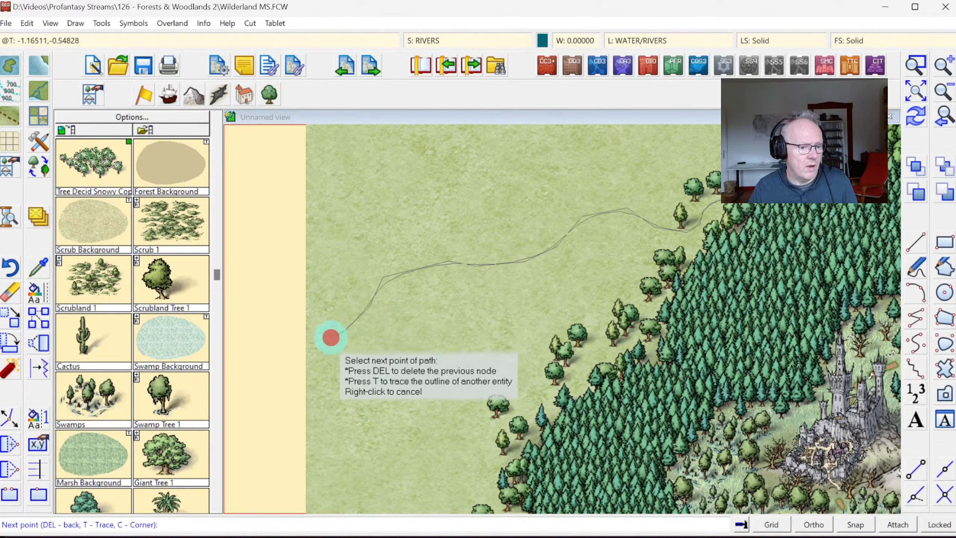
pyautogui.click(291, 355)
pyautogui.rightClick(291, 355)
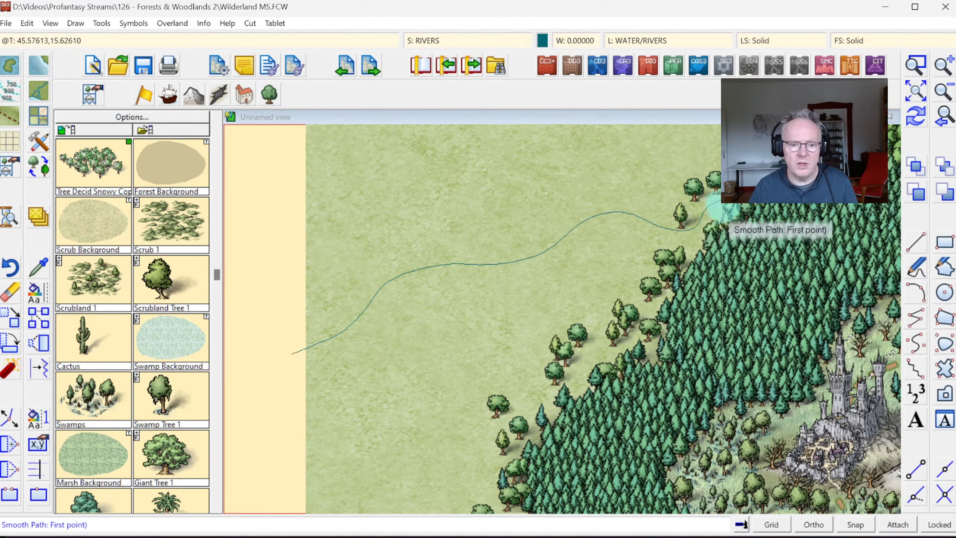
# Copy the drawing properties of the existing small river east of the compass rose as the current properties
pyautogui.click(947, 91)
pyautogui.click(946, 92)
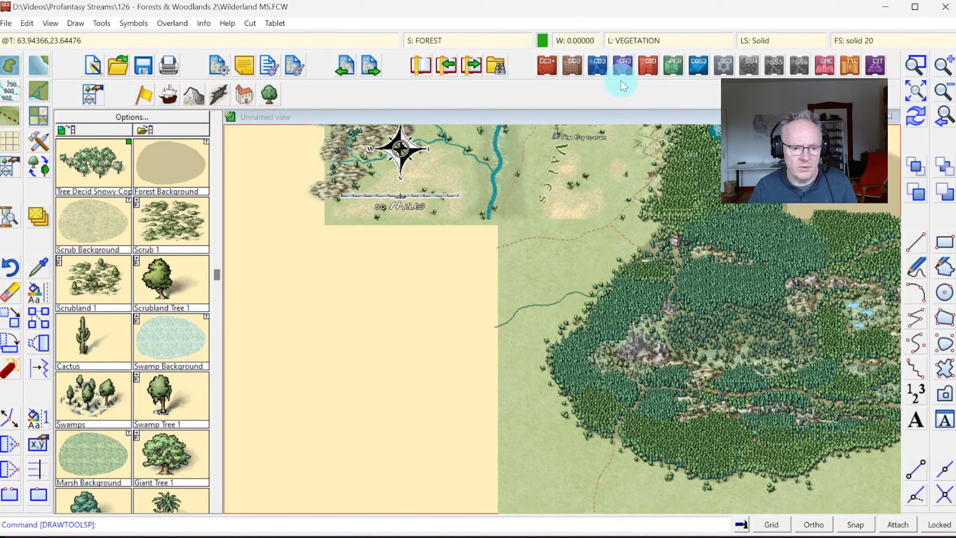
pyautogui.click(39, 269)
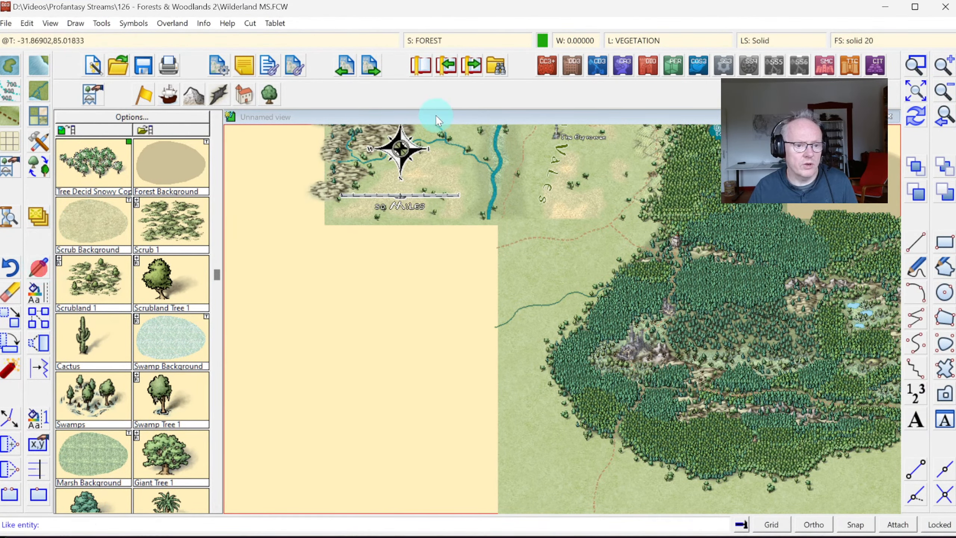
pyautogui.click(458, 145)
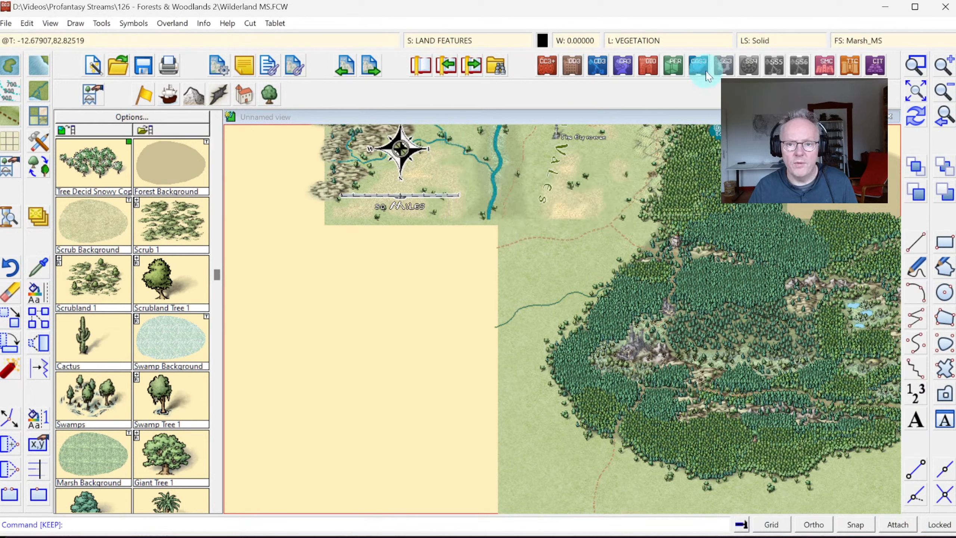
pyautogui.rightClick(449, 165)
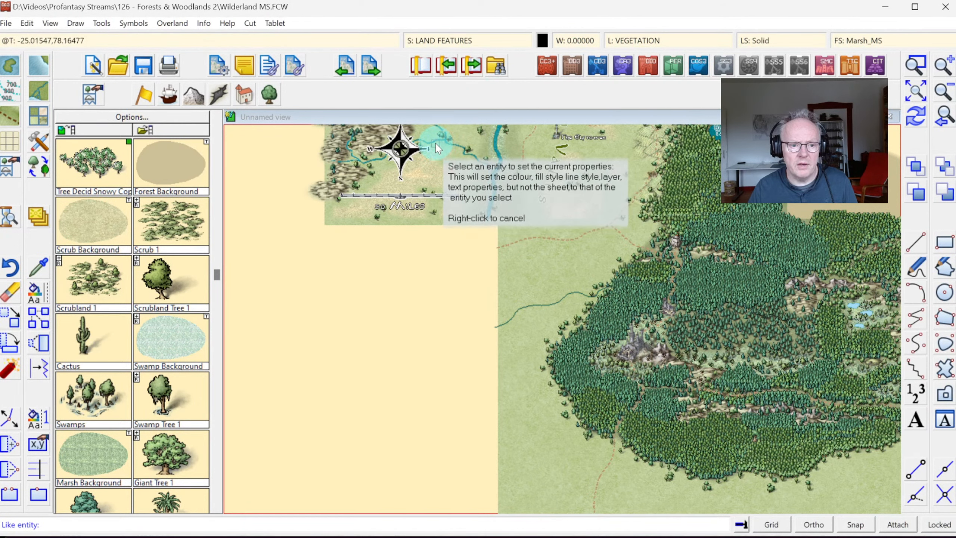
pyautogui.rightClick(435, 144)
pyautogui.rightClick(456, 165)
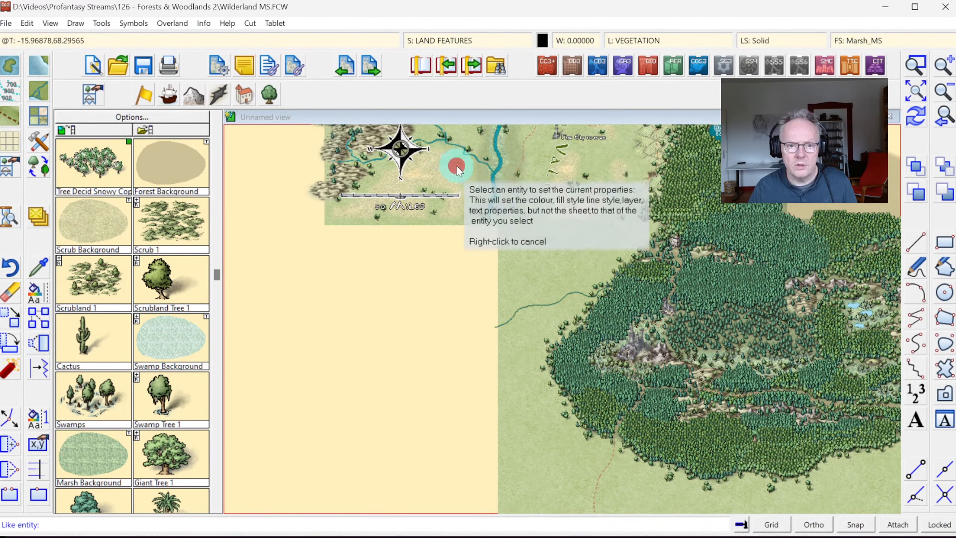
pyautogui.click(915, 65)
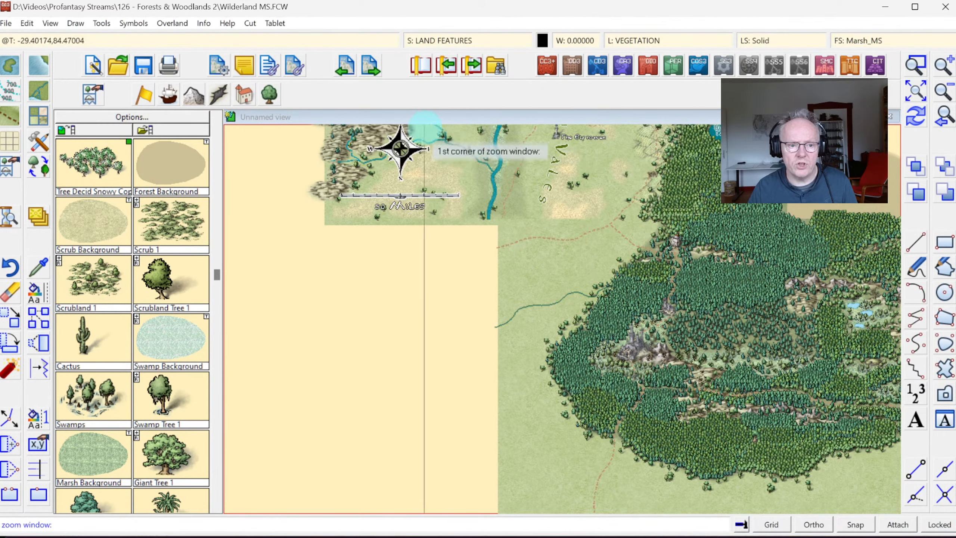
pyautogui.click(419, 131)
pyautogui.rightClick(510, 184)
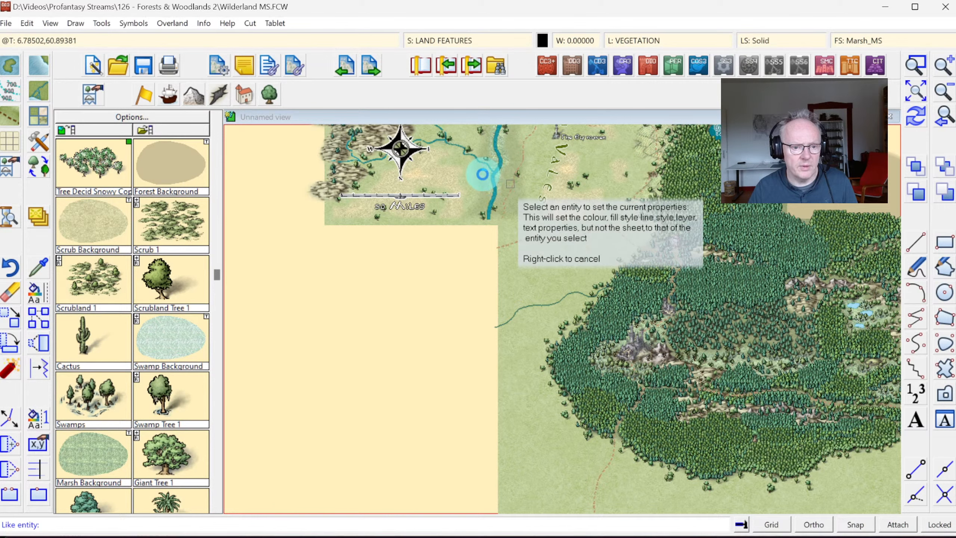
pyautogui.scroll(5, 482, 174)
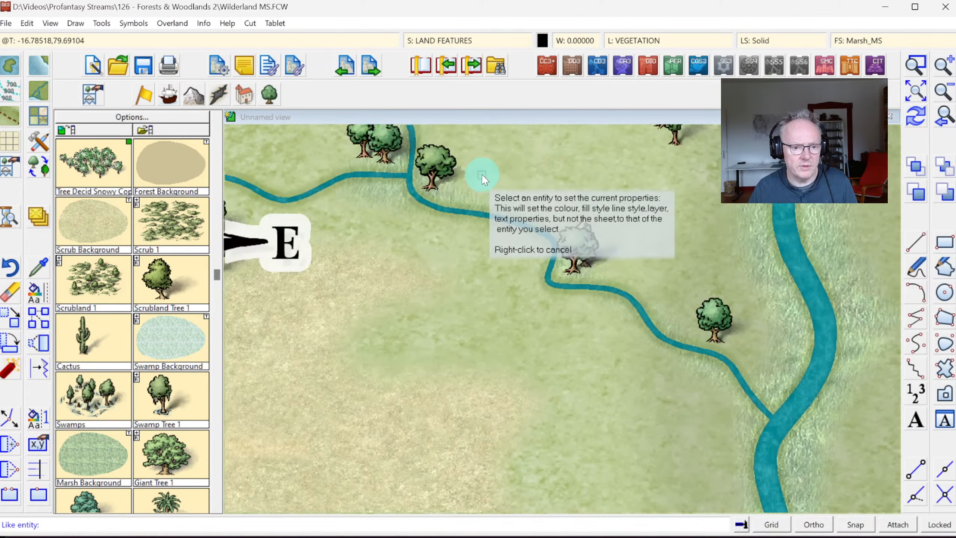
pyautogui.click(411, 190)
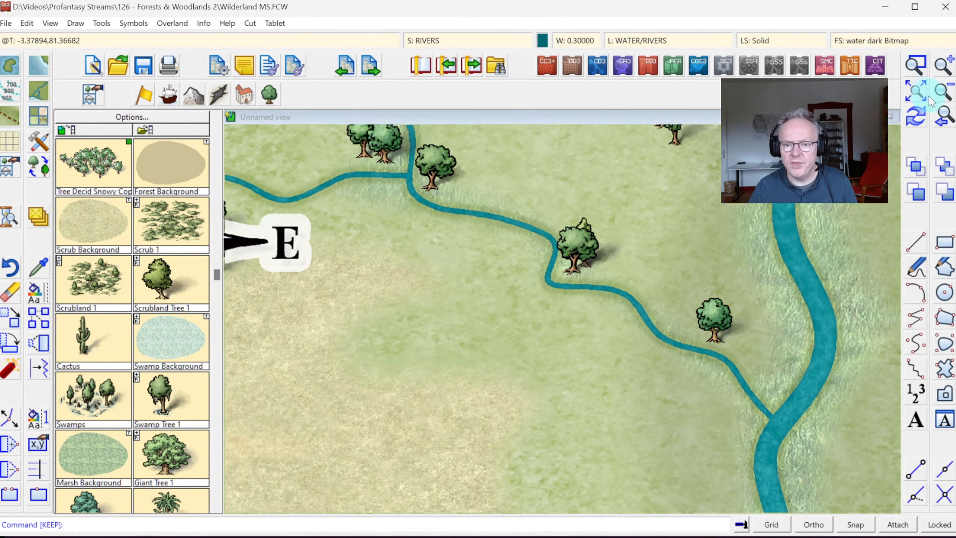
# Set the line width of the new river west of the forest to 0.3
pyautogui.click(940, 122)
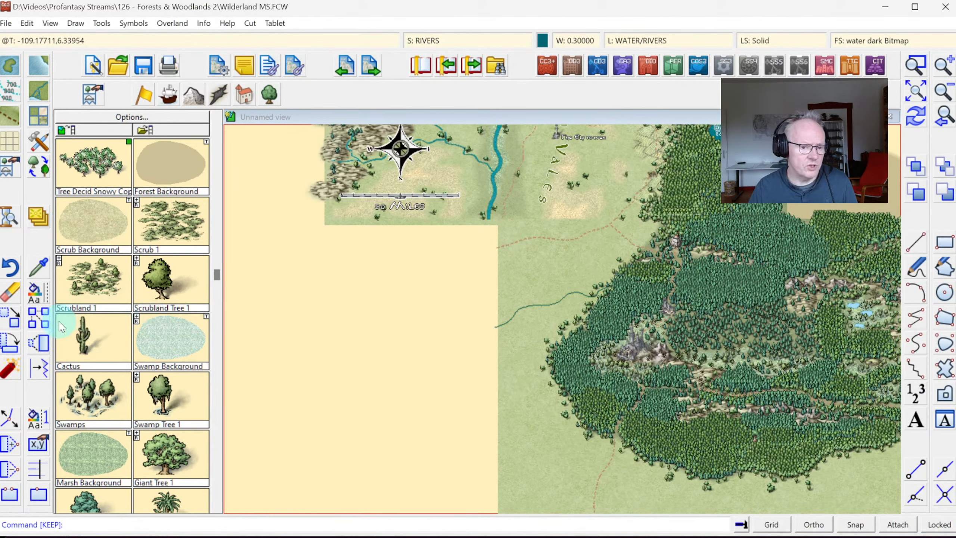
pyautogui.rightClick(32, 297)
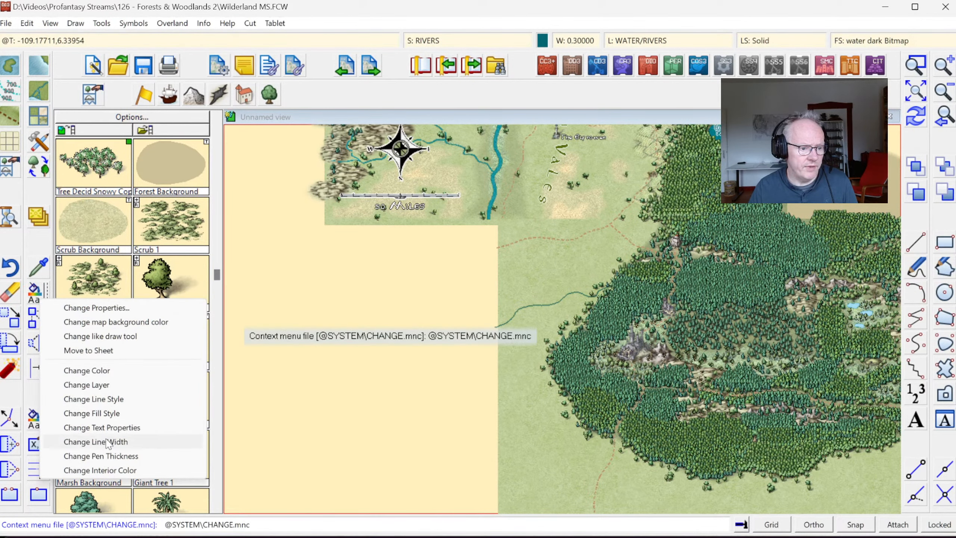
pyautogui.click(107, 440)
pyautogui.click(542, 305)
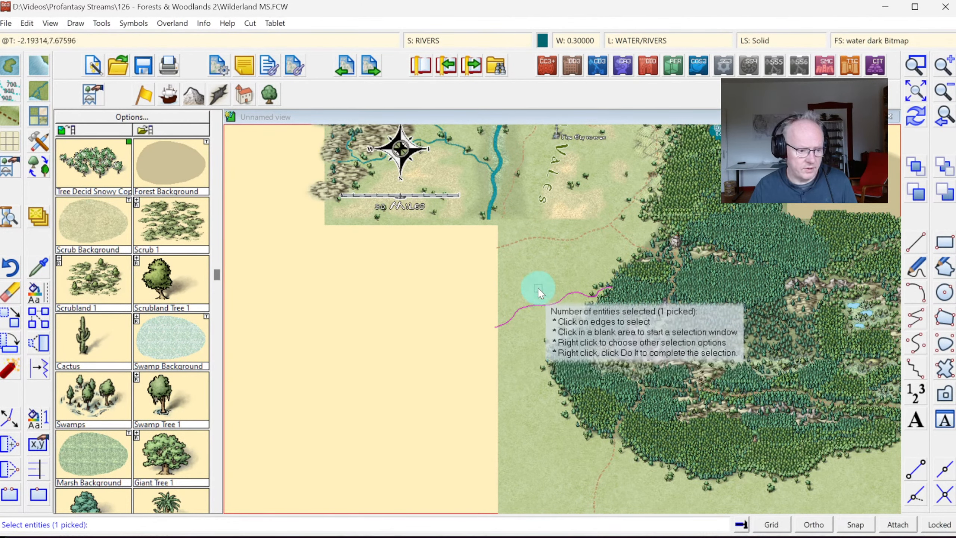
pyautogui.rightClick(537, 286)
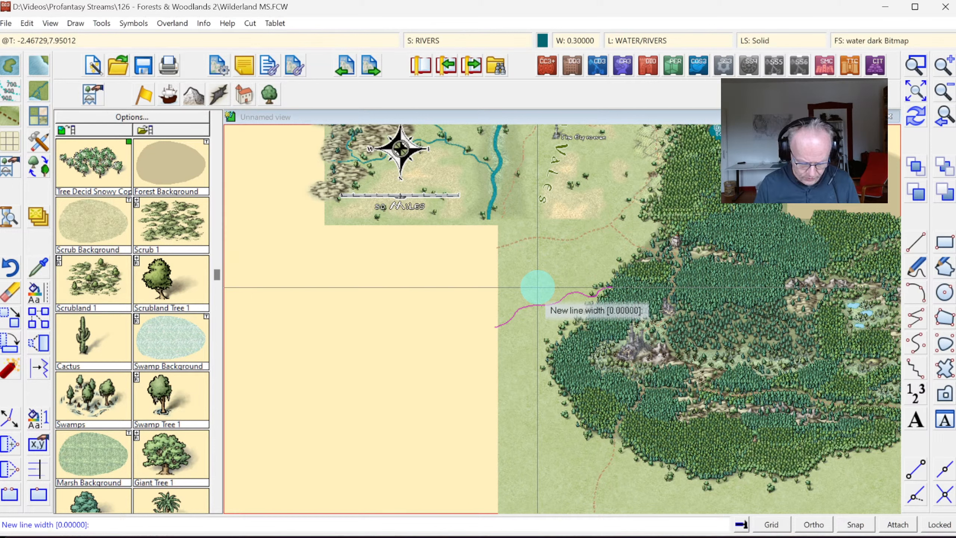
pyautogui.press('Return')
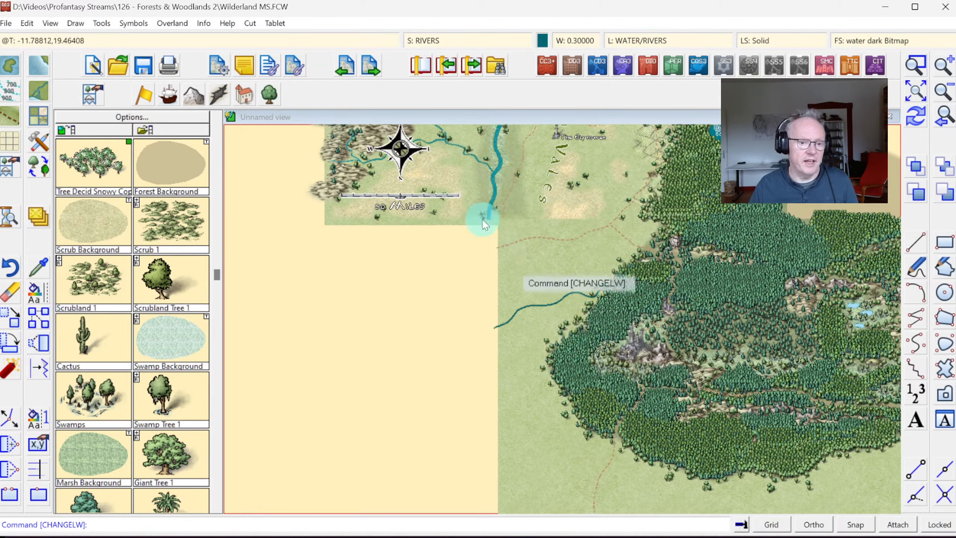
pyautogui.rightClick(37, 299)
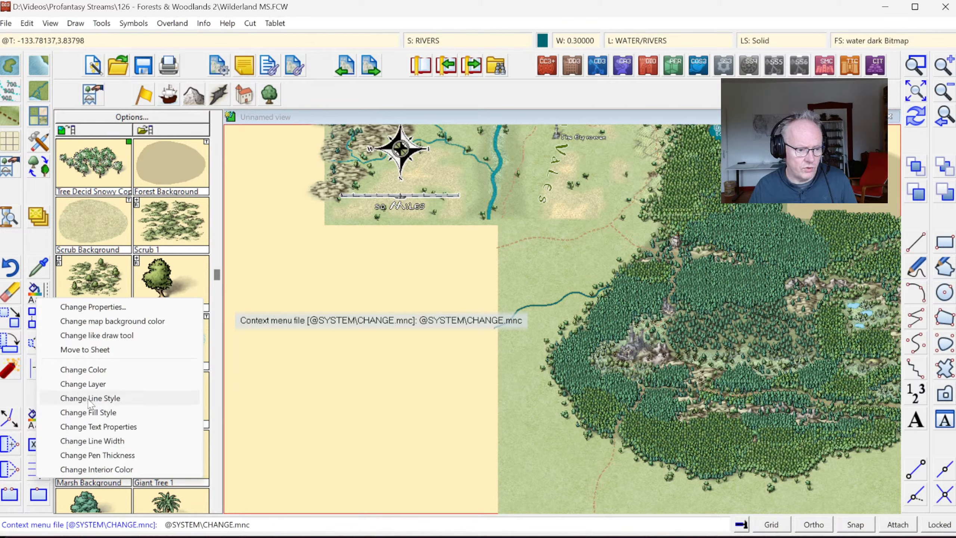
pyautogui.click(90, 412)
pyautogui.click(548, 304)
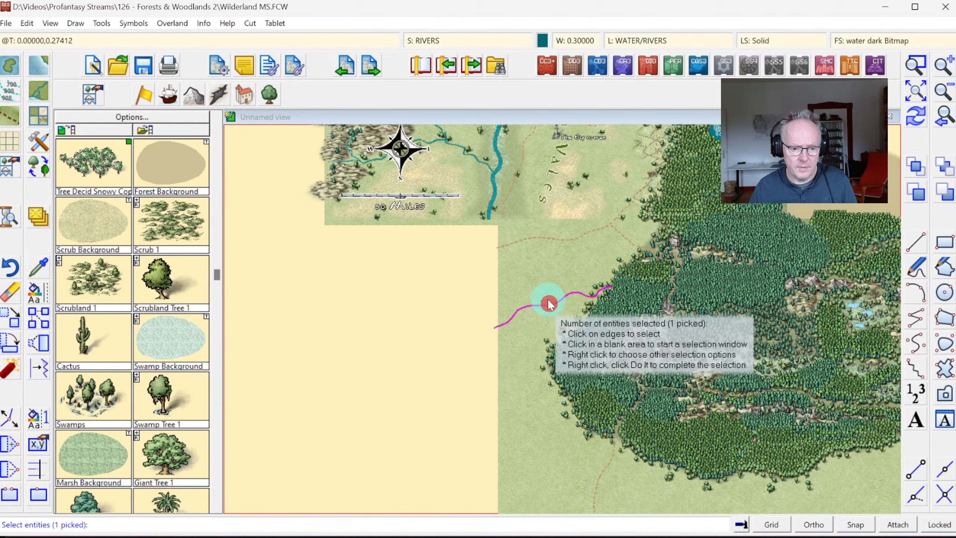
pyautogui.write('dd')
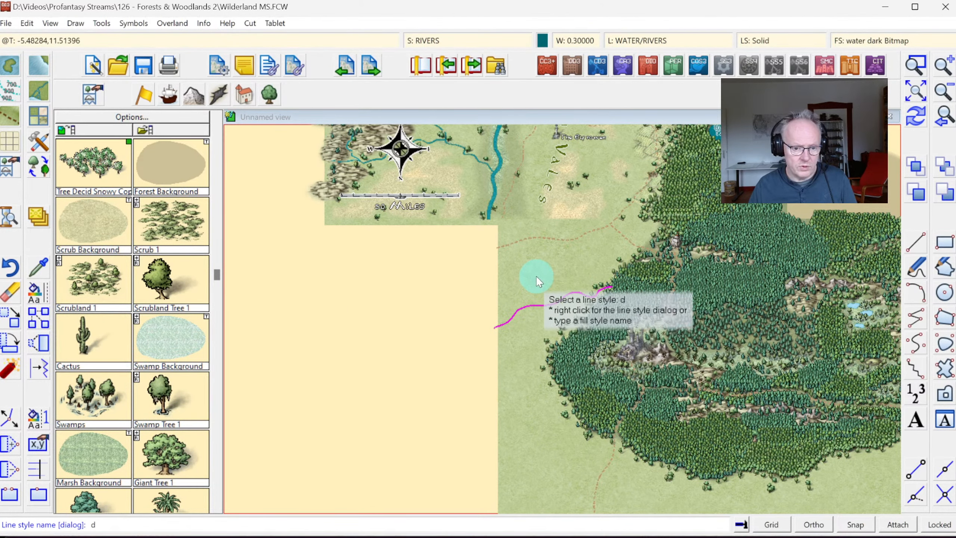
pyautogui.press('Escape')
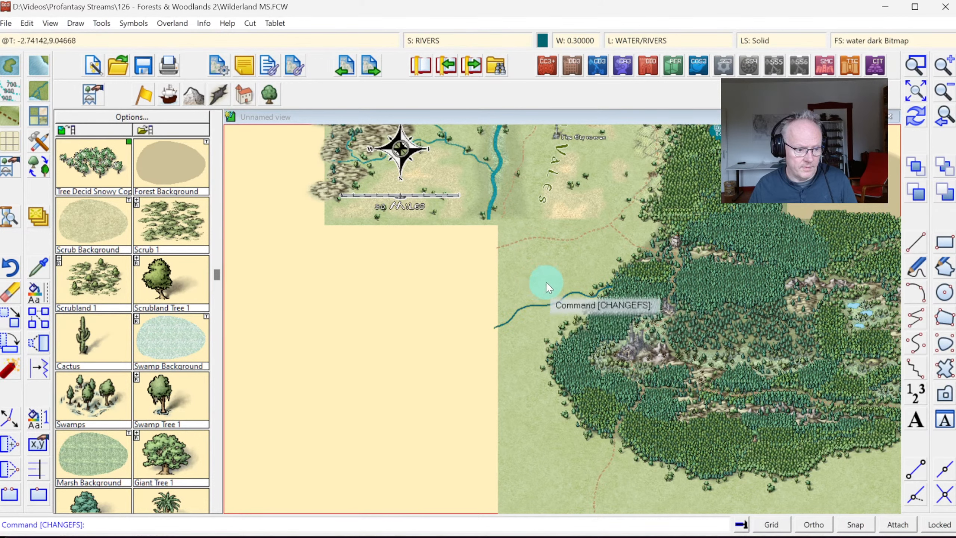
# Change the fill style of the new river west of the forest to water dark Bitmap
pyautogui.rightClick(550, 292)
pyautogui.rightClick(542, 280)
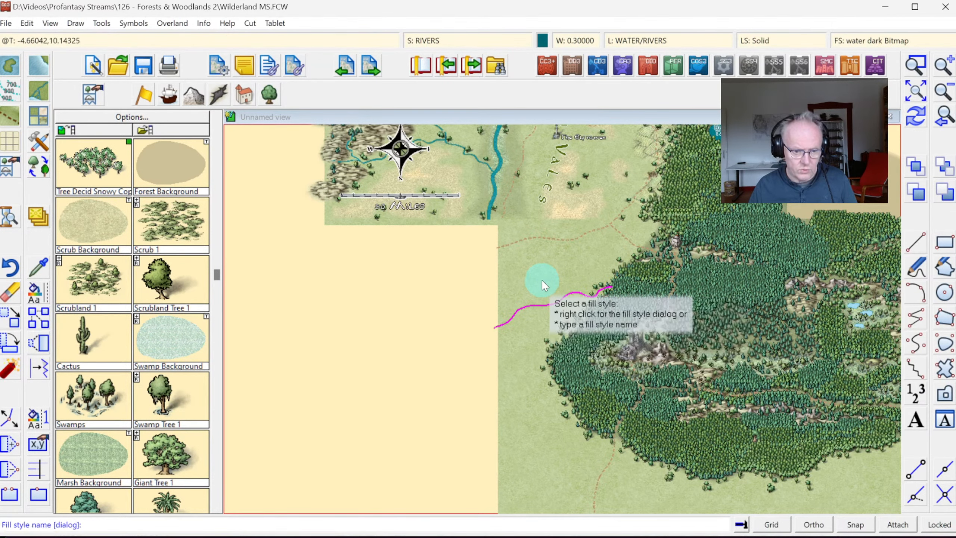
pyautogui.rightClick(541, 279)
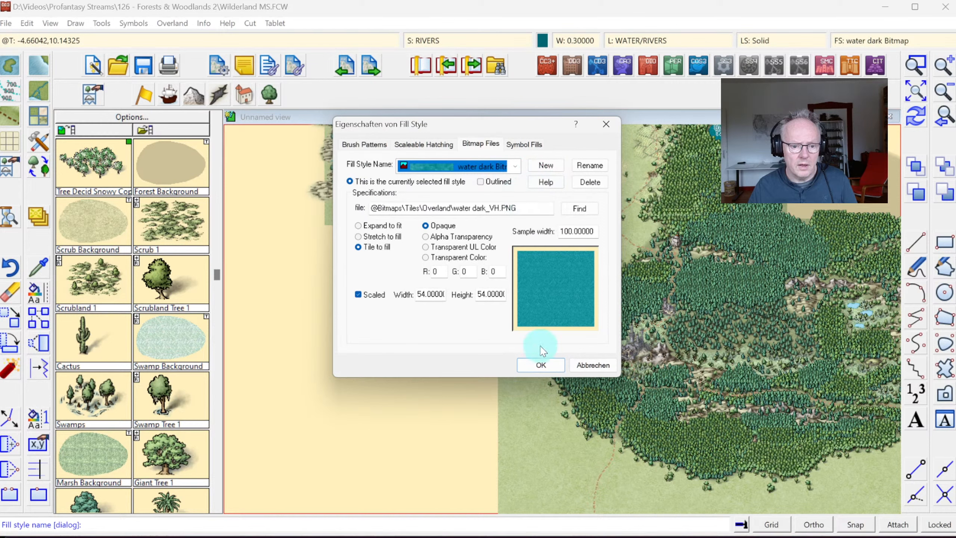
pyautogui.click(542, 364)
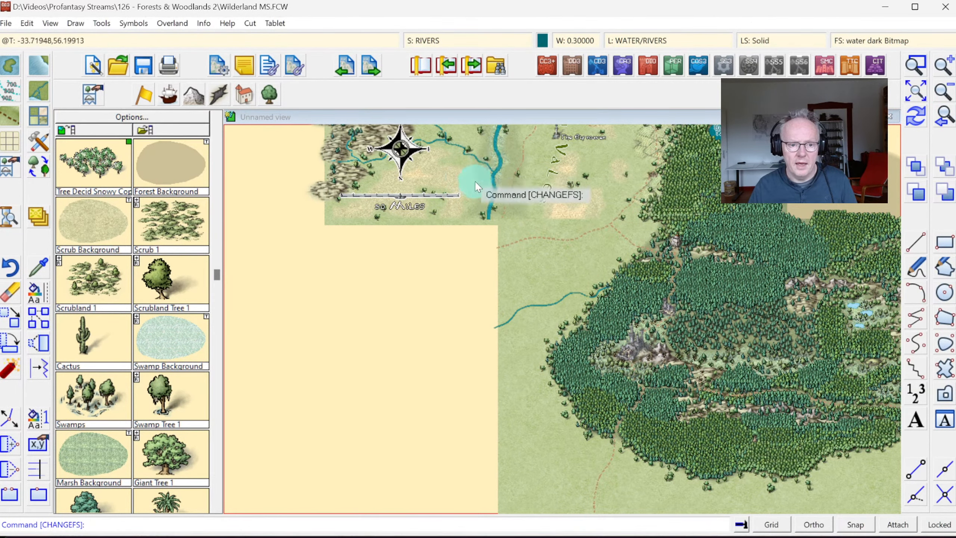
# Set the line width of the new river west of the forest to 0.5
pyautogui.click(926, 66)
pyautogui.click(472, 269)
pyautogui.click(642, 365)
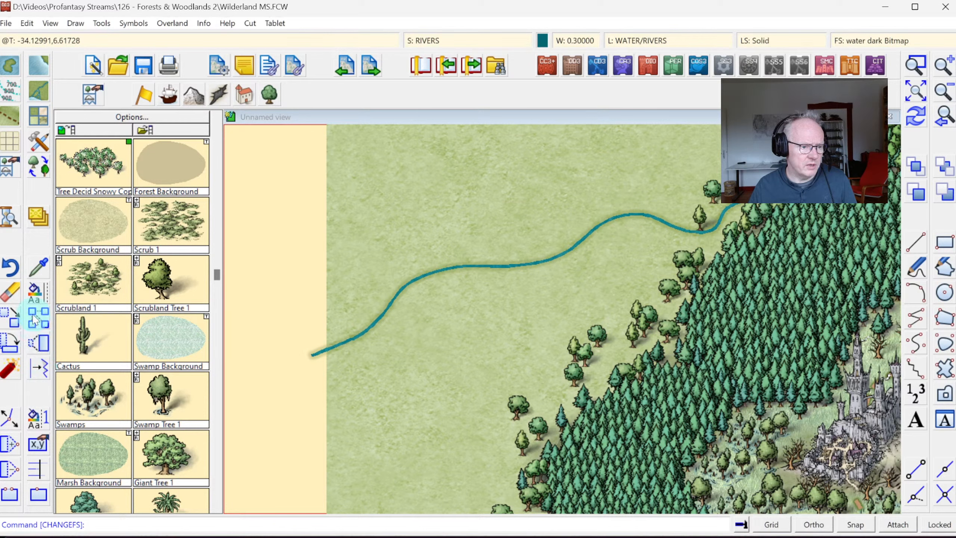
pyautogui.rightClick(39, 300)
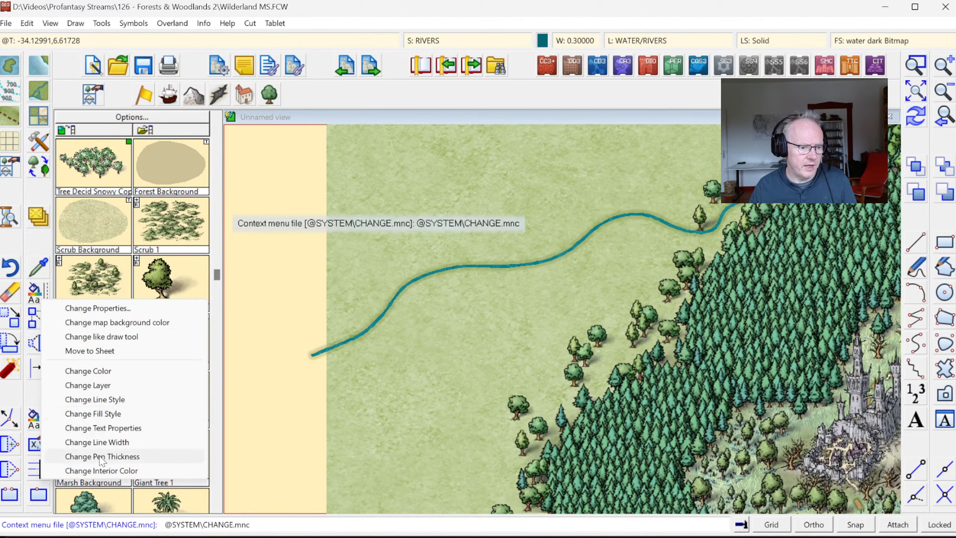
pyautogui.click(102, 442)
pyautogui.click(382, 316)
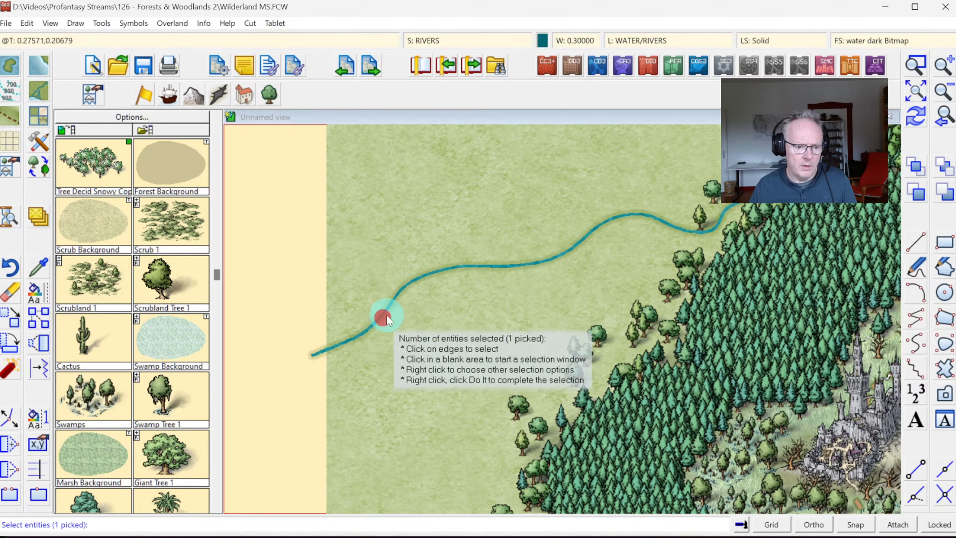
pyautogui.rightClick(464, 314)
pyautogui.click(465, 316)
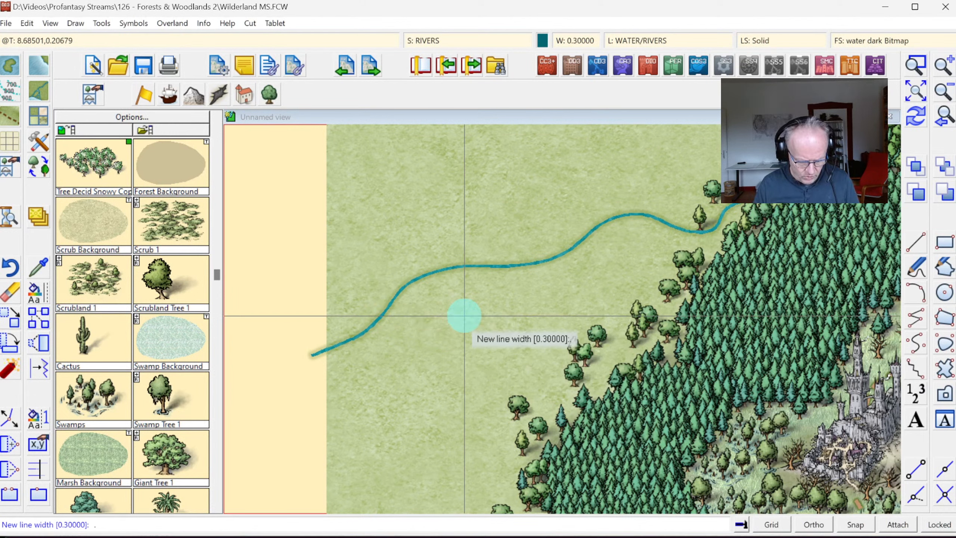
pyautogui.write('.5')
pyautogui.press('Return')
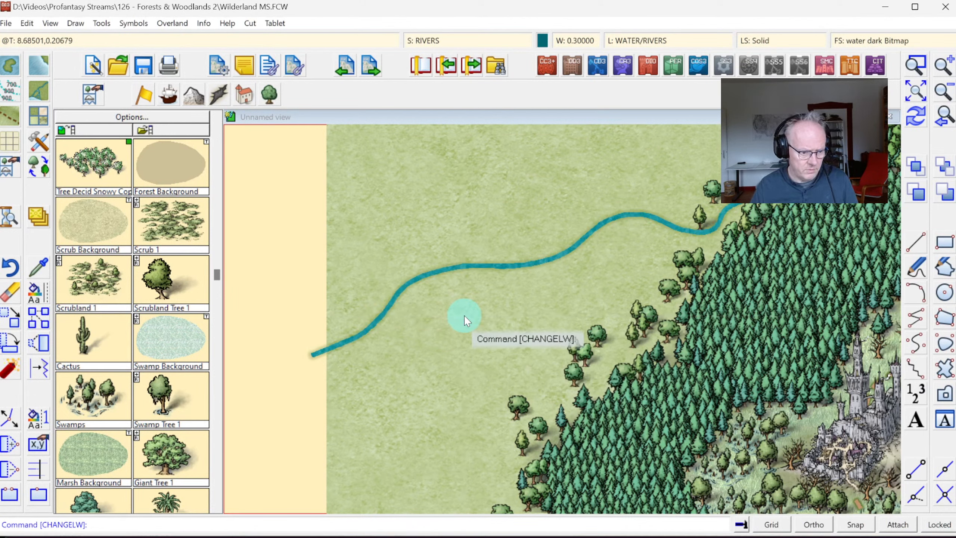
# Set the new river's line width to 0.15 and redraw the map
pyautogui.press('Return')
pyautogui.click(448, 267)
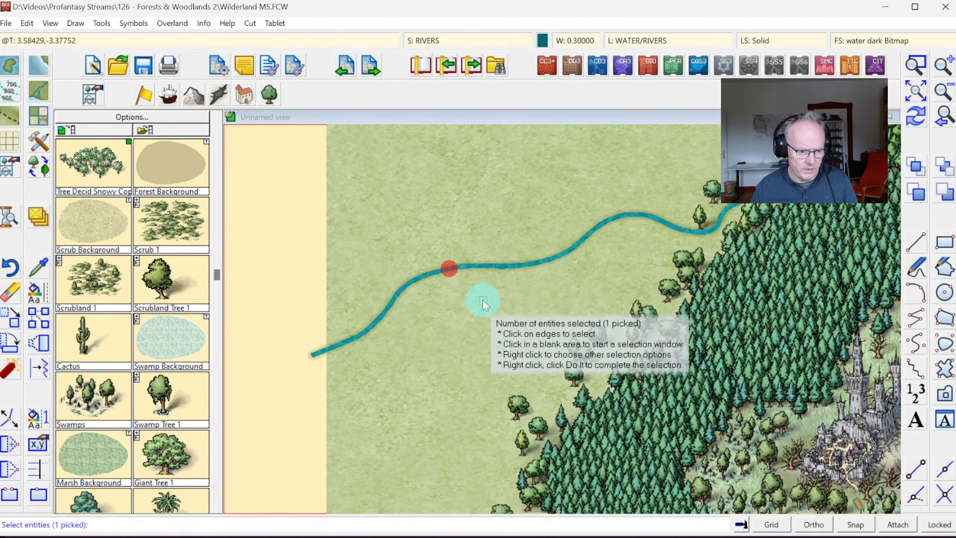
pyautogui.rightClick(482, 299)
pyautogui.click(483, 300)
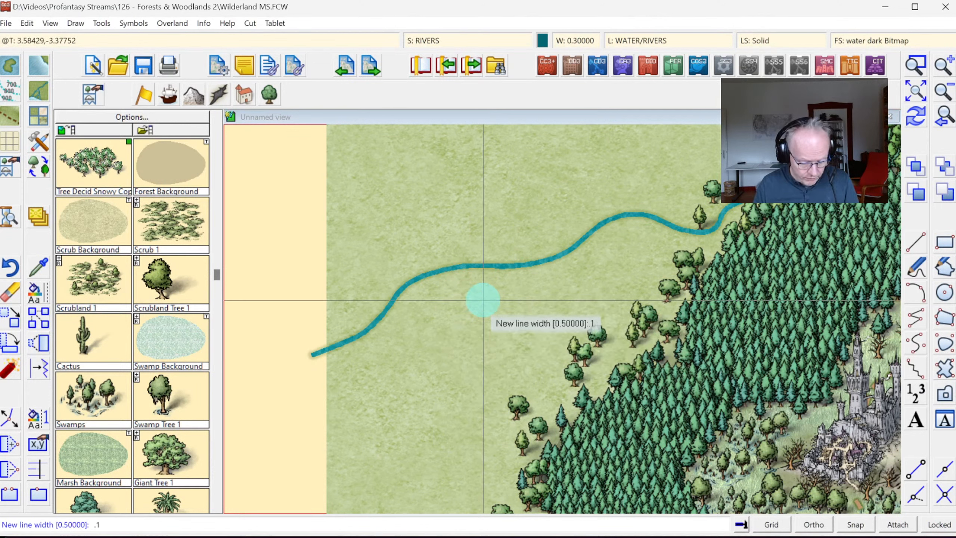
pyautogui.write('.15')
pyautogui.press('Return')
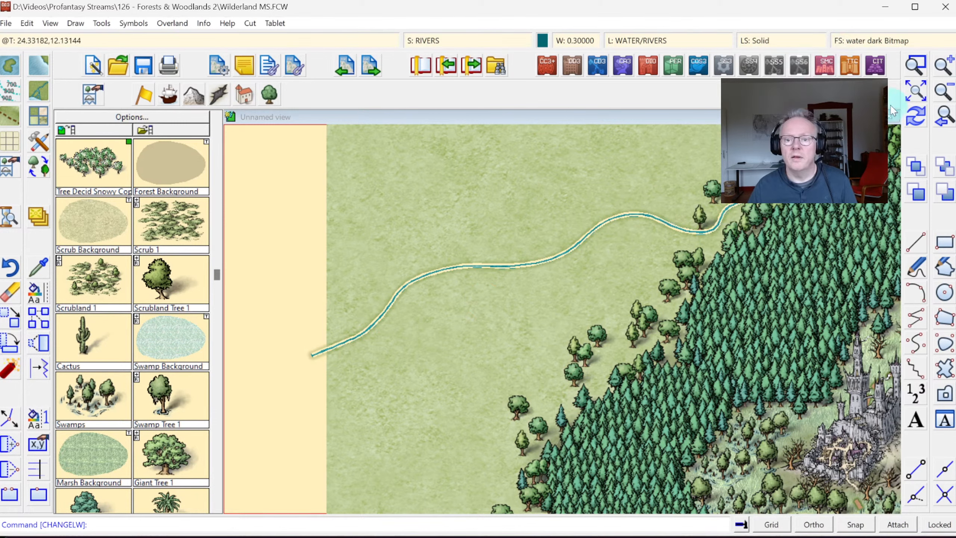
pyautogui.click(922, 120)
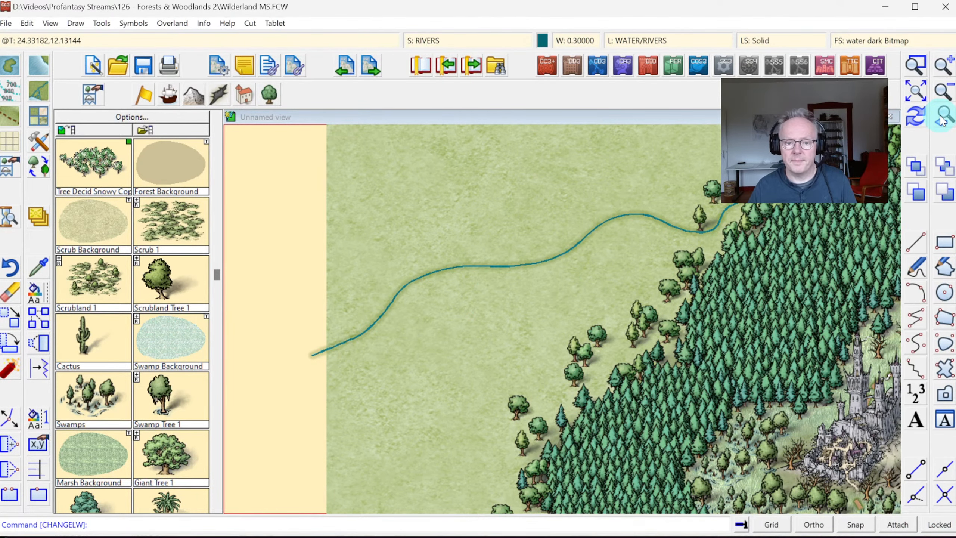
# Examine the new river and the southwest marsh in the whole-map view and in a closer view of Southern Mirkwood
pyautogui.click(941, 120)
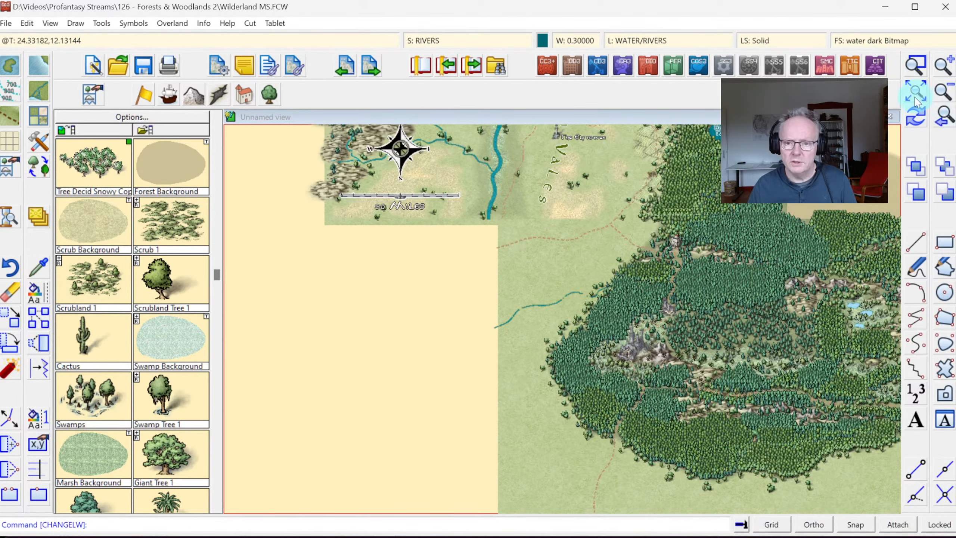
pyautogui.click(915, 97)
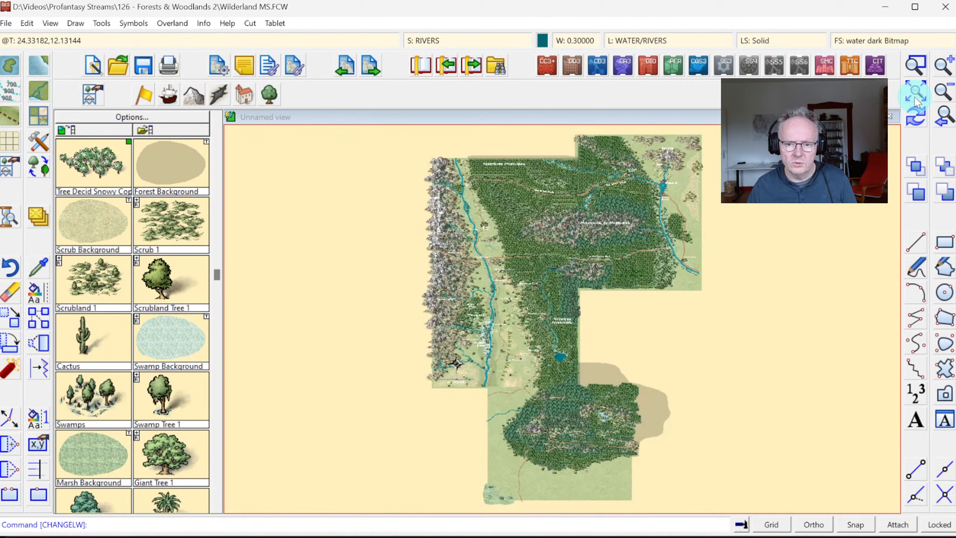
pyautogui.click(914, 66)
pyautogui.click(481, 384)
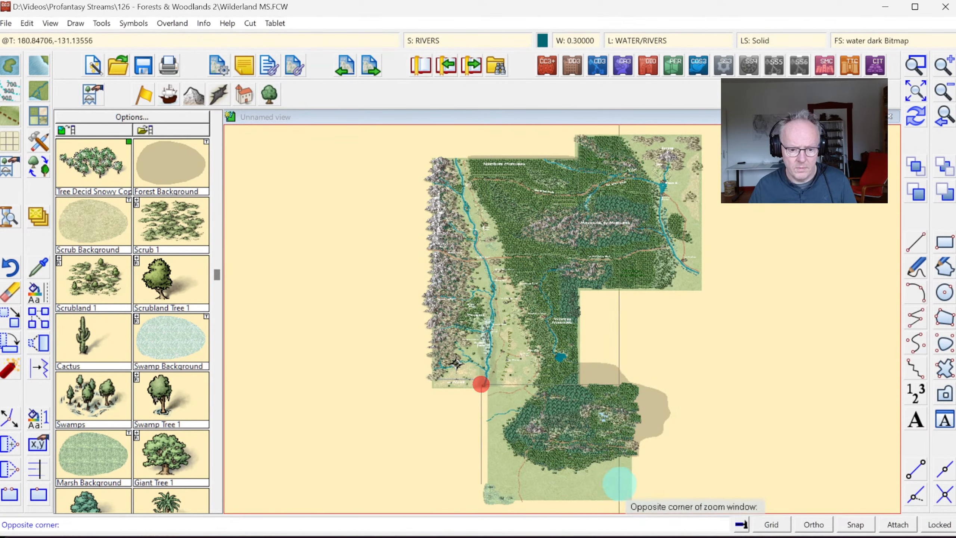
pyautogui.click(634, 503)
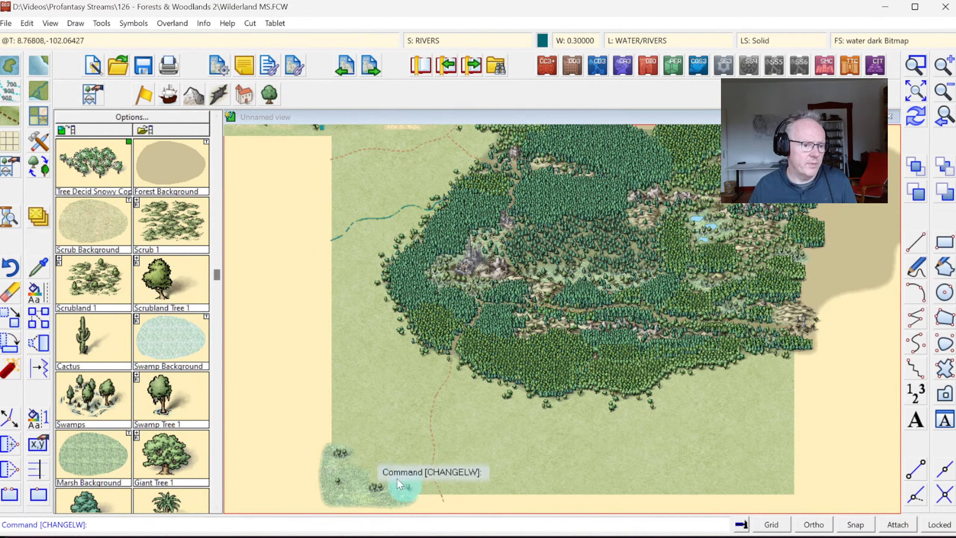
pyautogui.click(537, 456)
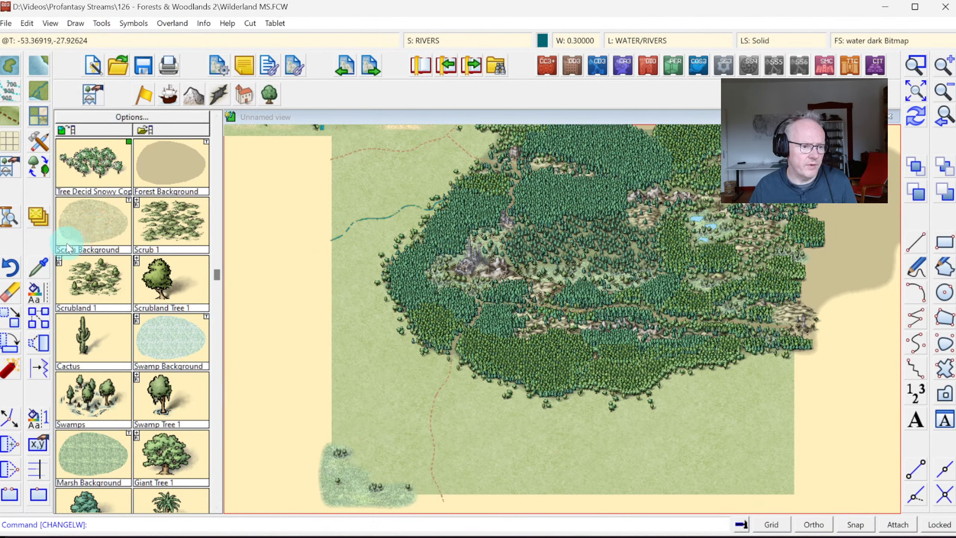
# Draw a large Scrub Background area along the forest's southeast edge, extending past the map's eastern border
pyautogui.click(93, 222)
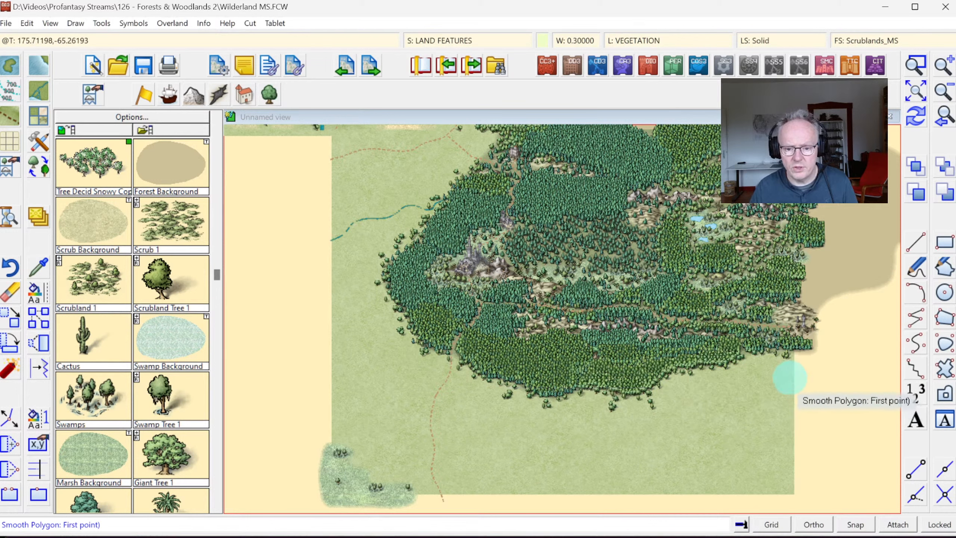
pyautogui.click(790, 360)
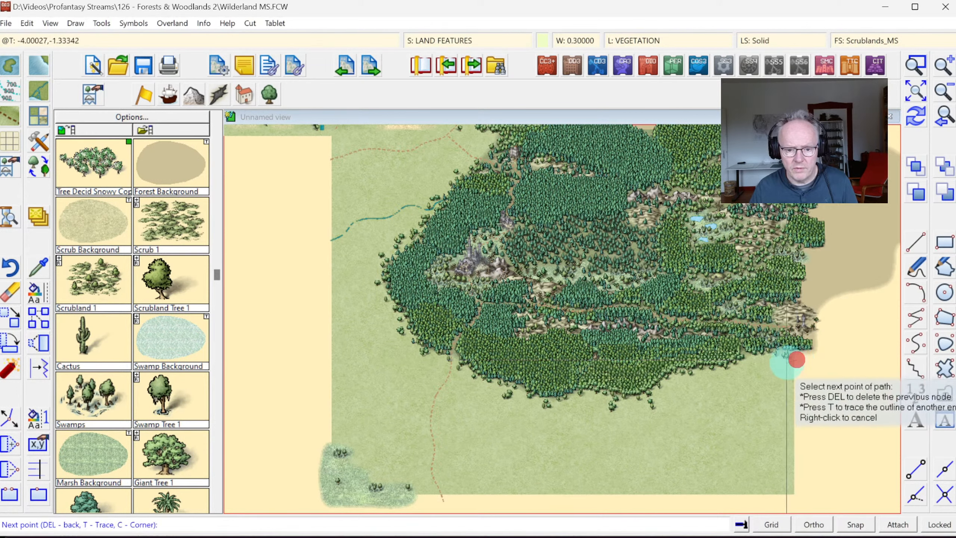
pyautogui.click(762, 359)
pyautogui.click(745, 360)
pyautogui.click(737, 371)
pyautogui.click(714, 376)
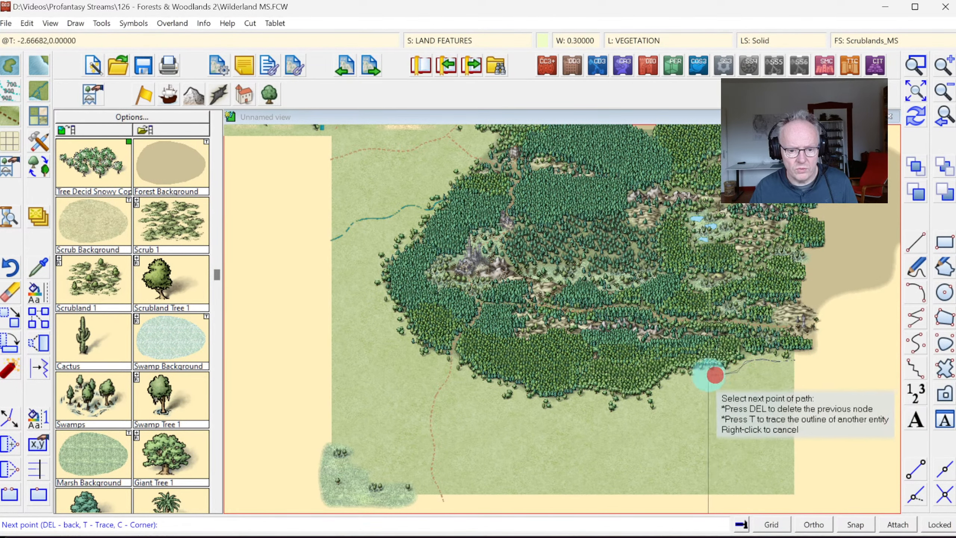
pyautogui.click(701, 380)
pyautogui.click(708, 394)
pyautogui.click(721, 407)
pyautogui.click(692, 427)
pyautogui.click(690, 443)
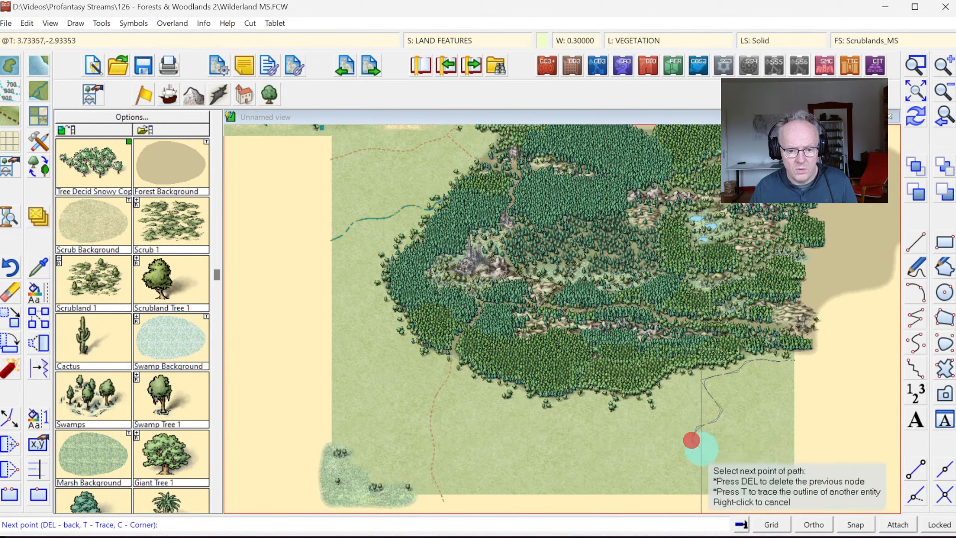
pyautogui.click(720, 451)
pyautogui.click(746, 434)
pyautogui.click(782, 425)
pyautogui.click(807, 422)
pyautogui.click(823, 416)
pyautogui.click(834, 401)
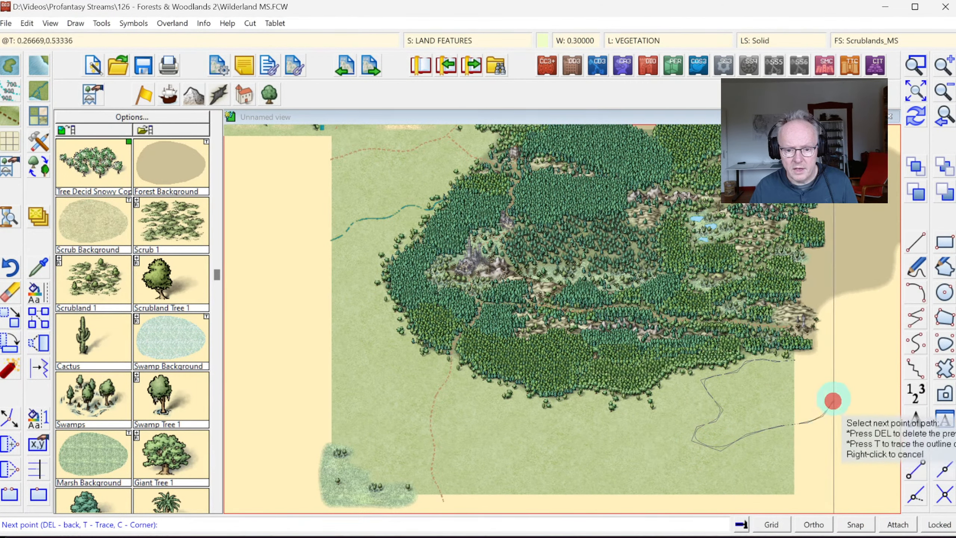
pyautogui.click(836, 382)
pyautogui.rightClick(811, 362)
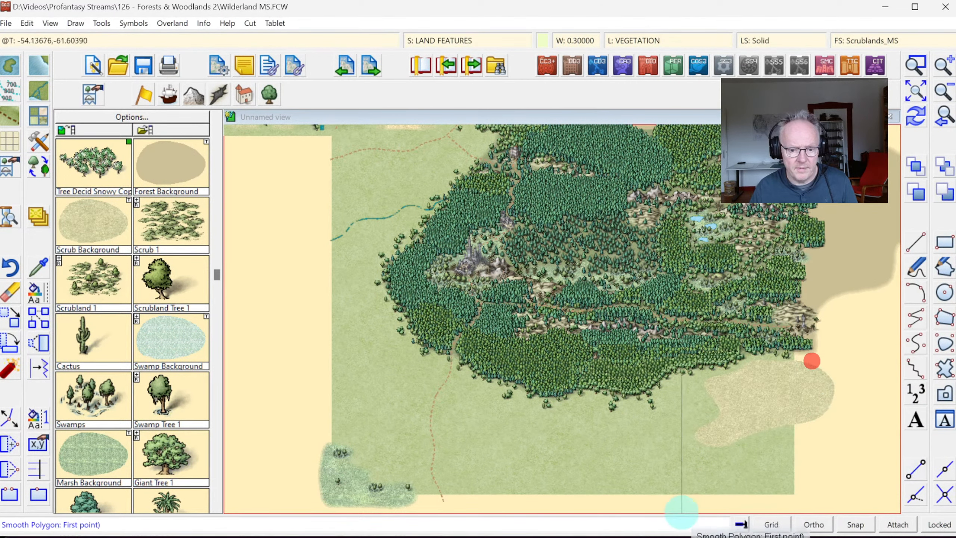
# Draw an elongated Scrub Background patch south of the forest, southwest of the large scrub area
pyautogui.click(662, 441)
pyautogui.click(644, 448)
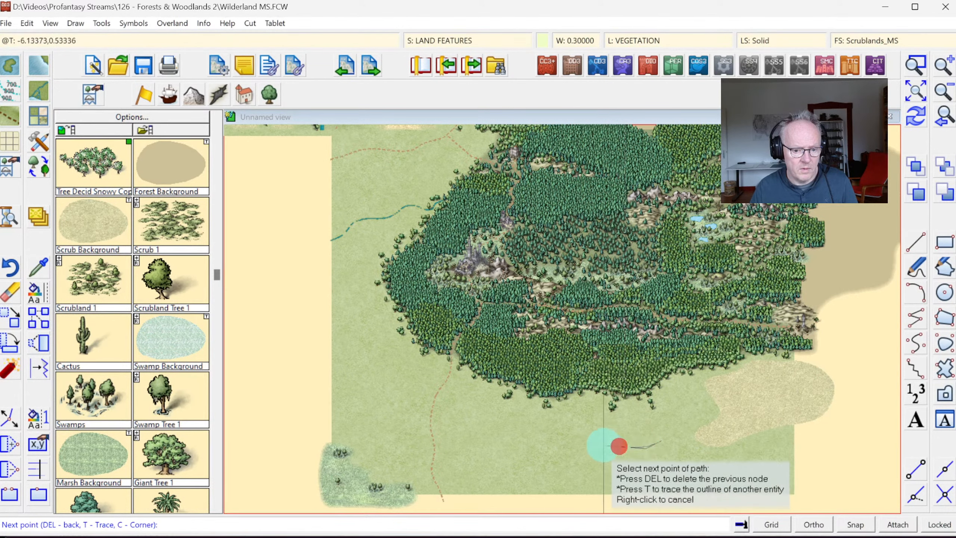
pyautogui.click(560, 460)
pyautogui.click(564, 475)
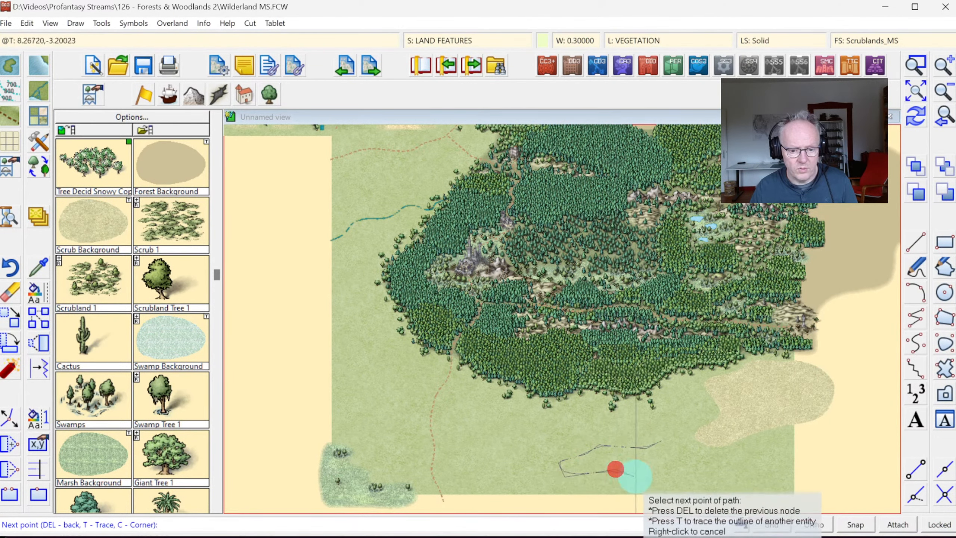
pyautogui.click(617, 470)
pyautogui.click(652, 482)
pyautogui.click(667, 468)
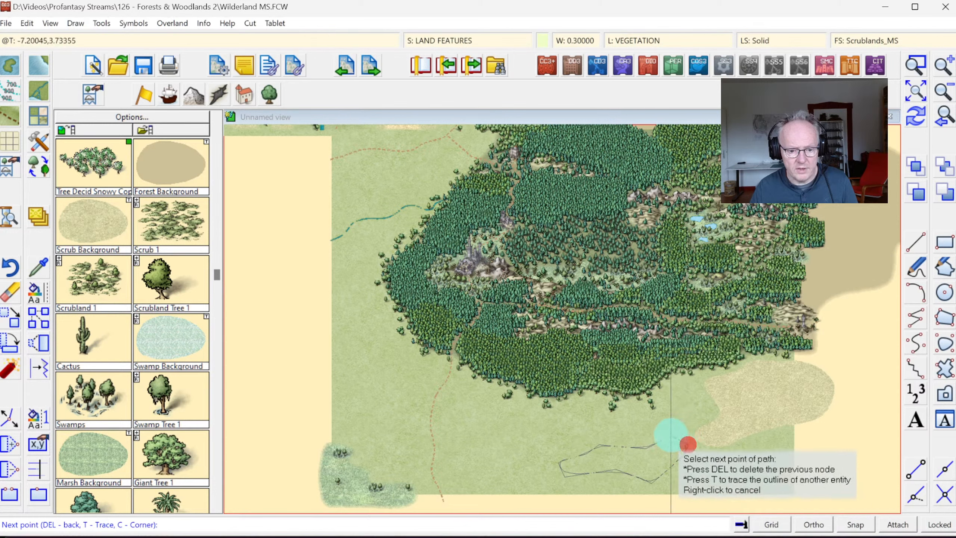
pyautogui.rightClick(681, 445)
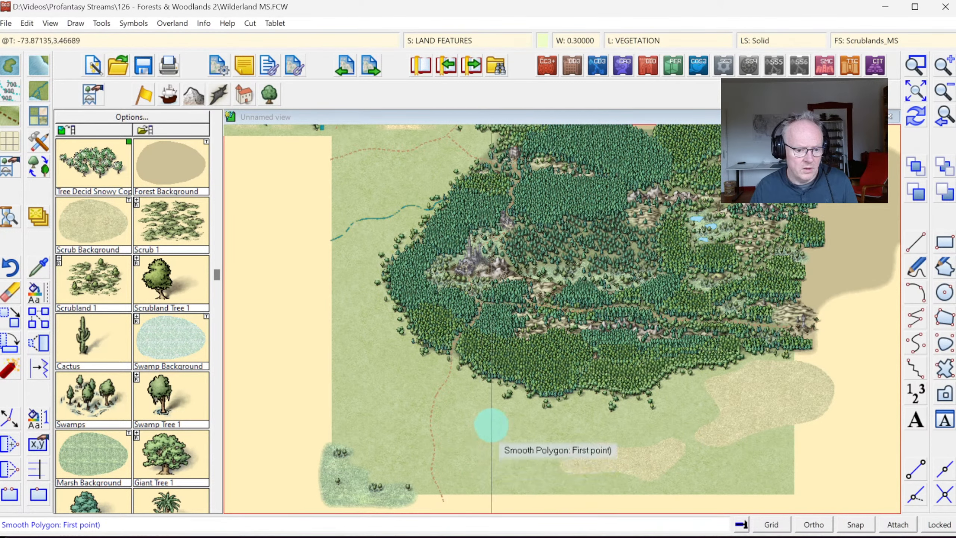
# Draw a small Scrub Background patch just east of the dashed southern trail and redraw the map
pyautogui.moveTo(470, 427)
pyautogui.mouseDown()
pyautogui.moveTo(460, 446)
pyautogui.moveTo(480, 457)
pyautogui.moveTo(525, 466)
pyautogui.moveTo(539, 456)
pyautogui.moveTo(539, 446)
pyautogui.moveTo(511, 437)
pyautogui.moveTo(526, 427)
pyautogui.moveTo(483, 417)
pyautogui.mouseUp()
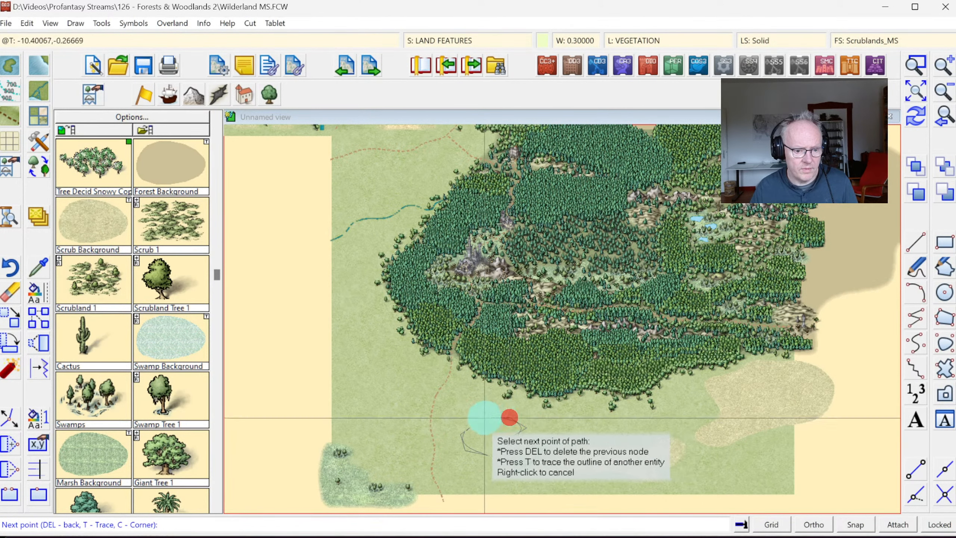
pyautogui.rightClick(482, 417)
pyautogui.click(916, 117)
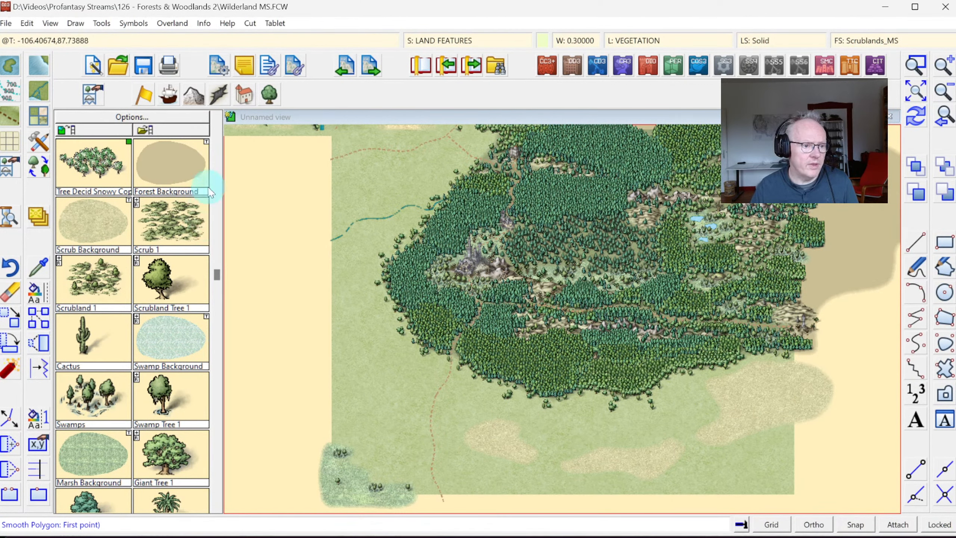
# Draw a large Grassland area over the map's southeast corner, bordering the scrub areas and extending past the southern and eastern map edges
pyautogui.click(216, 509)
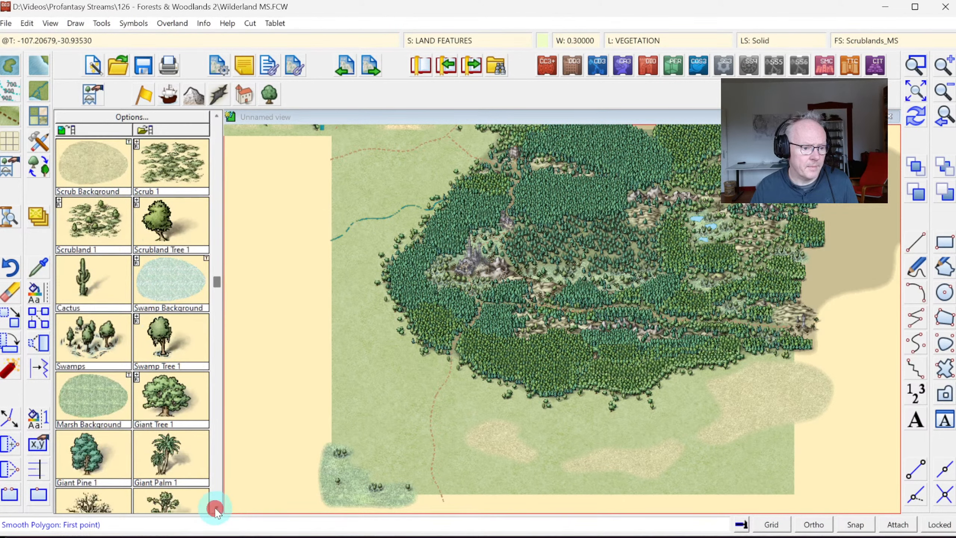
pyautogui.click(216, 509)
pyautogui.click(215, 509)
pyautogui.click(216, 509)
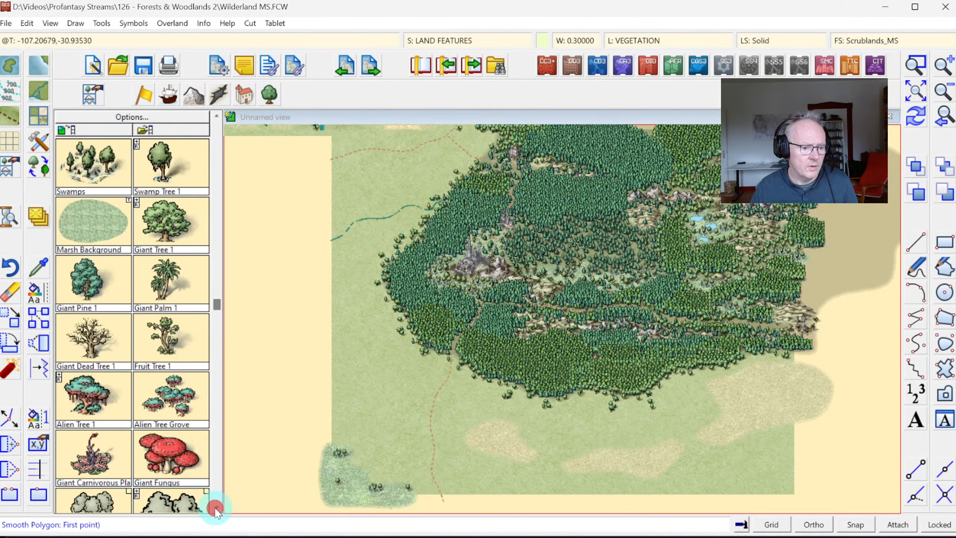
pyautogui.click(217, 126)
pyautogui.click(217, 125)
pyautogui.click(217, 126)
pyautogui.click(217, 126)
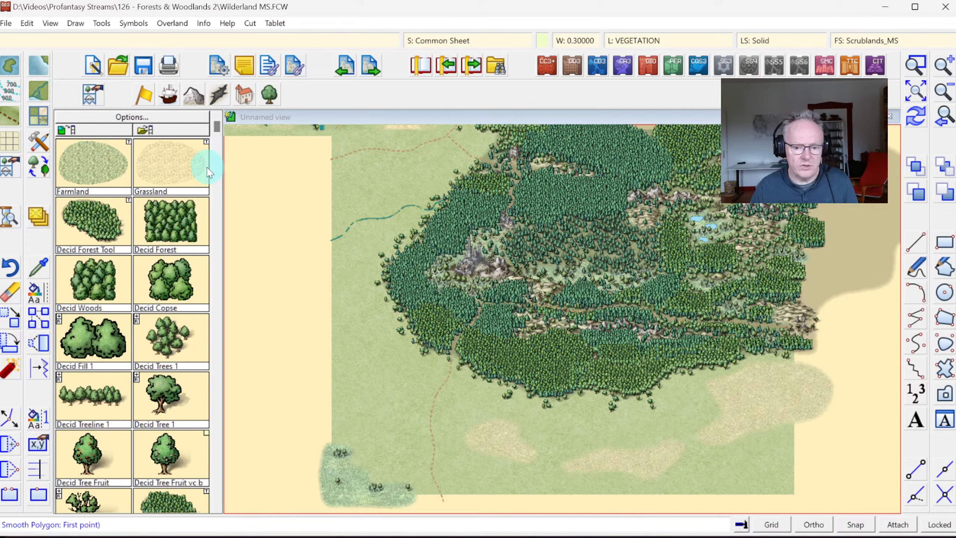
pyautogui.click(168, 171)
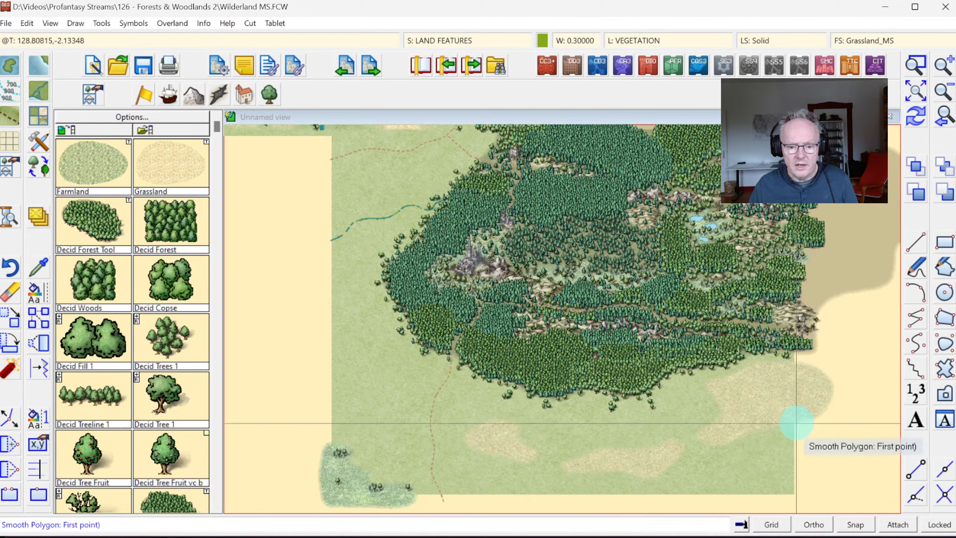
pyautogui.click(799, 419)
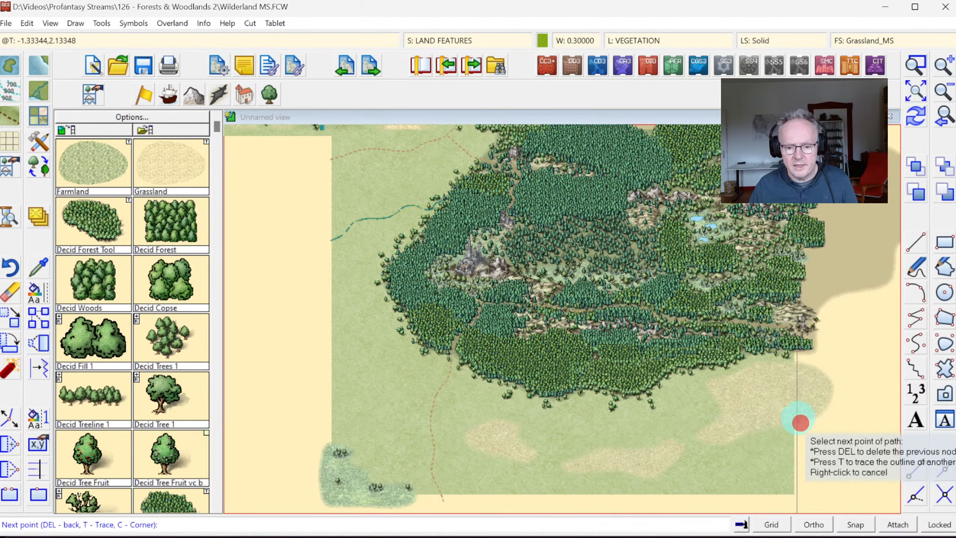
pyautogui.click(753, 425)
pyautogui.click(728, 432)
pyautogui.click(713, 446)
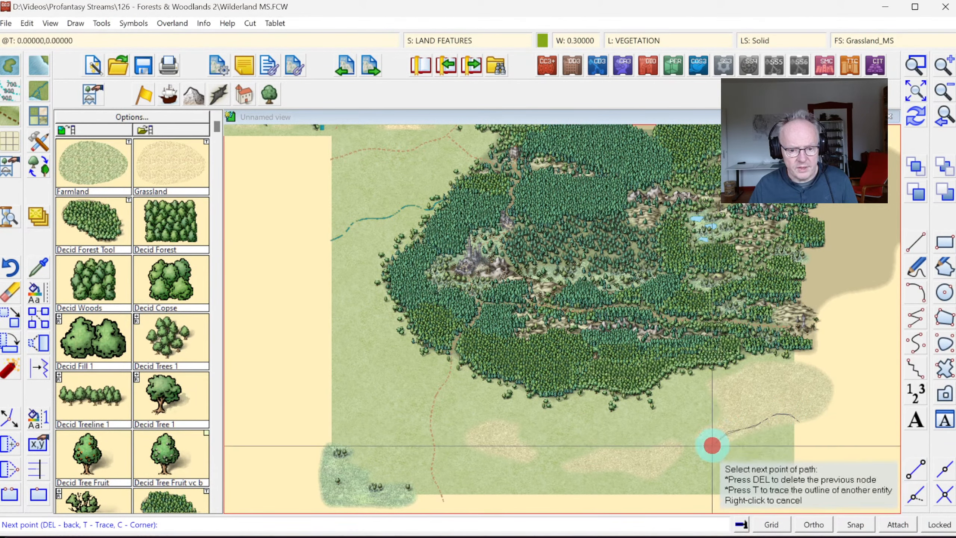
pyautogui.click(704, 453)
pyautogui.click(685, 456)
pyautogui.click(665, 460)
pyautogui.click(646, 477)
pyautogui.click(640, 487)
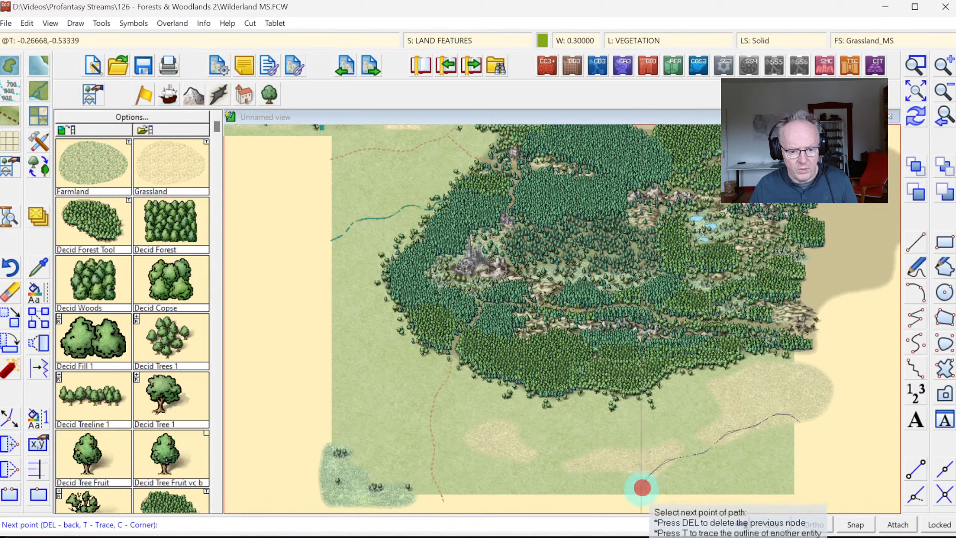
pyautogui.click(633, 498)
pyautogui.click(640, 504)
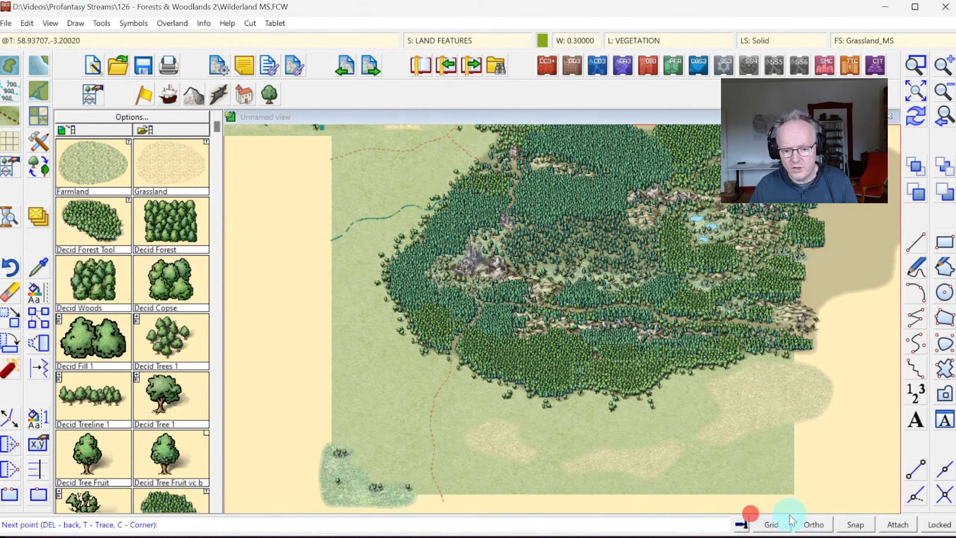
pyautogui.click(809, 509)
pyautogui.click(807, 434)
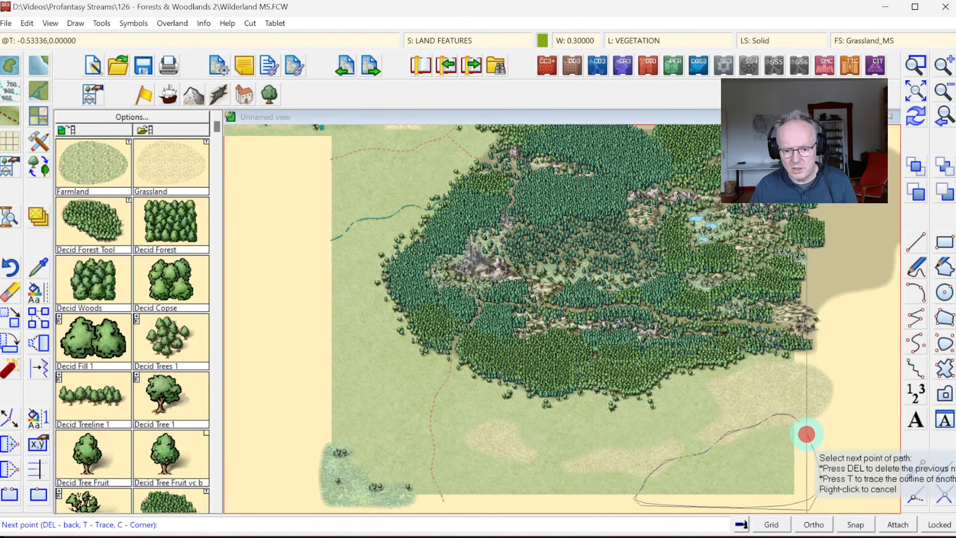
pyautogui.rightClick(807, 434)
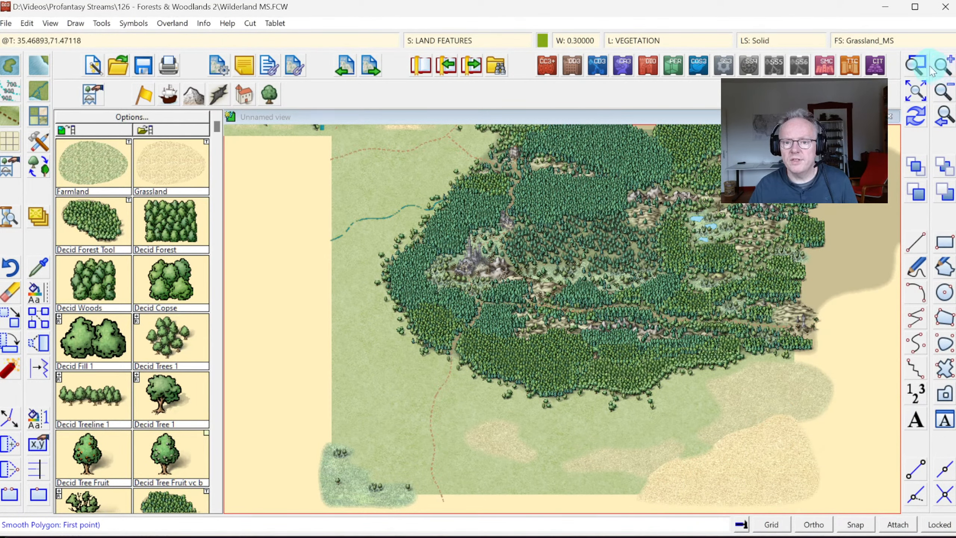
# Move the large southeast grassland area to the LAND FEATURES 2 sheet and redraw the map
pyautogui.click(632, 414)
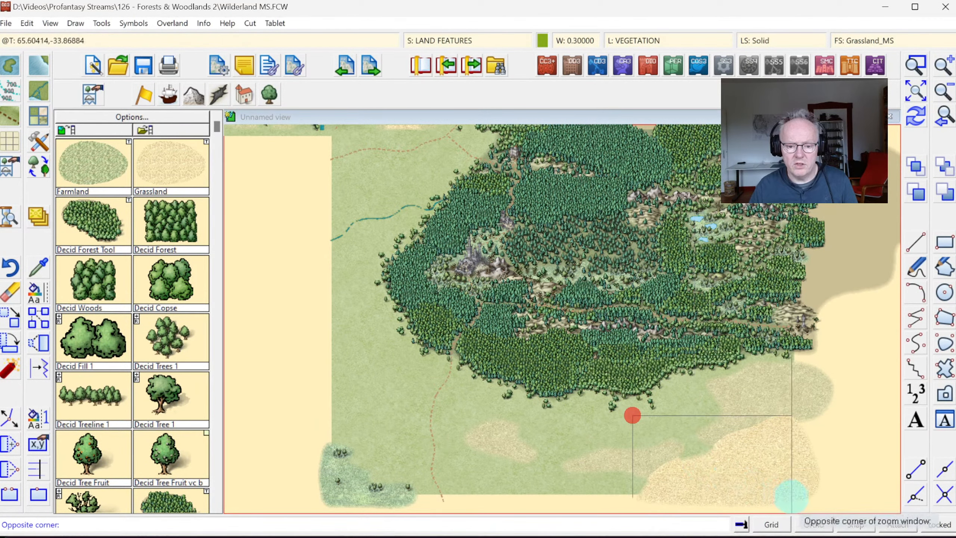
pyautogui.click(804, 497)
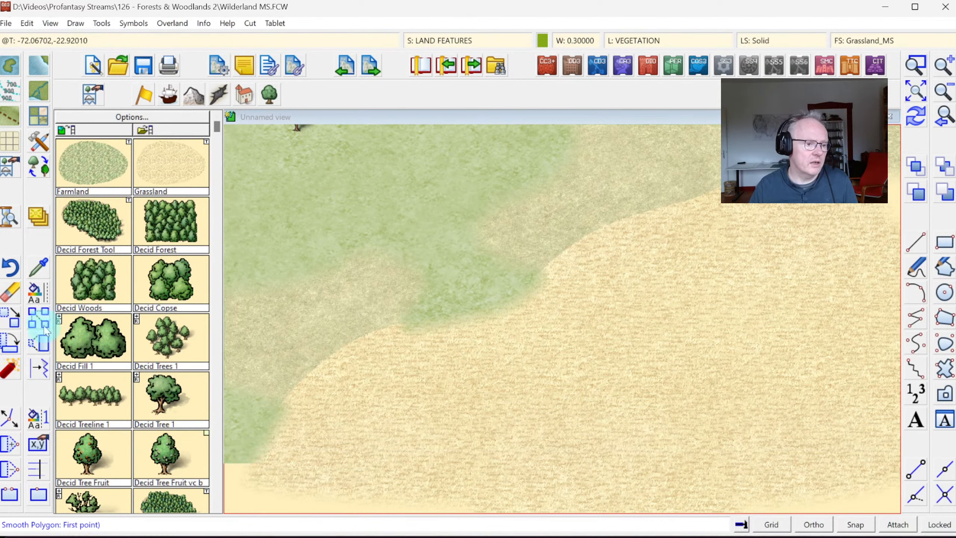
pyautogui.click(38, 214)
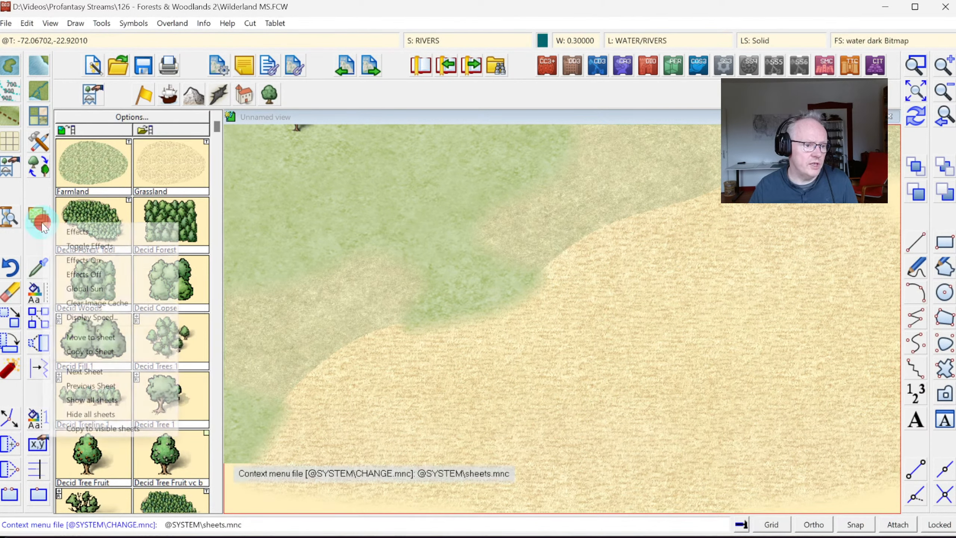
pyautogui.click(100, 337)
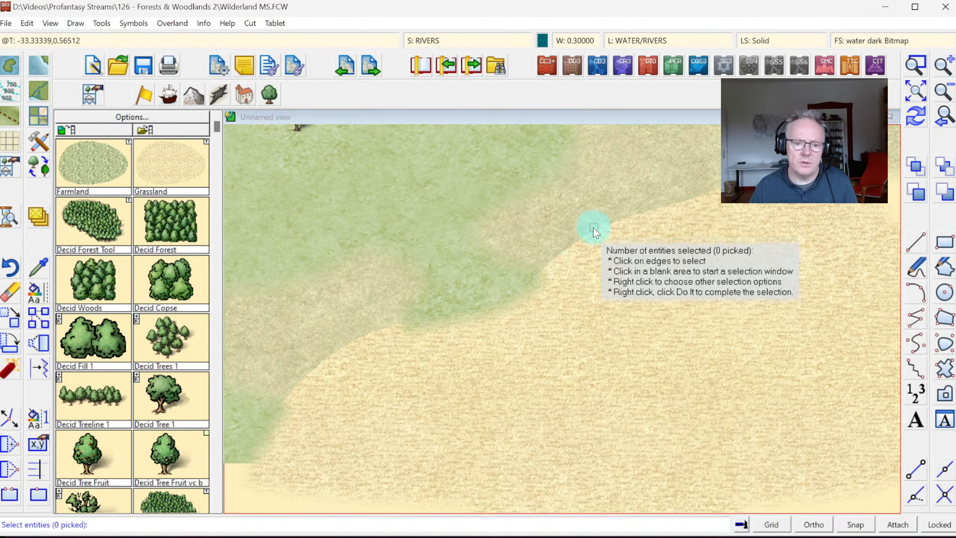
pyautogui.click(594, 232)
pyautogui.press('d')
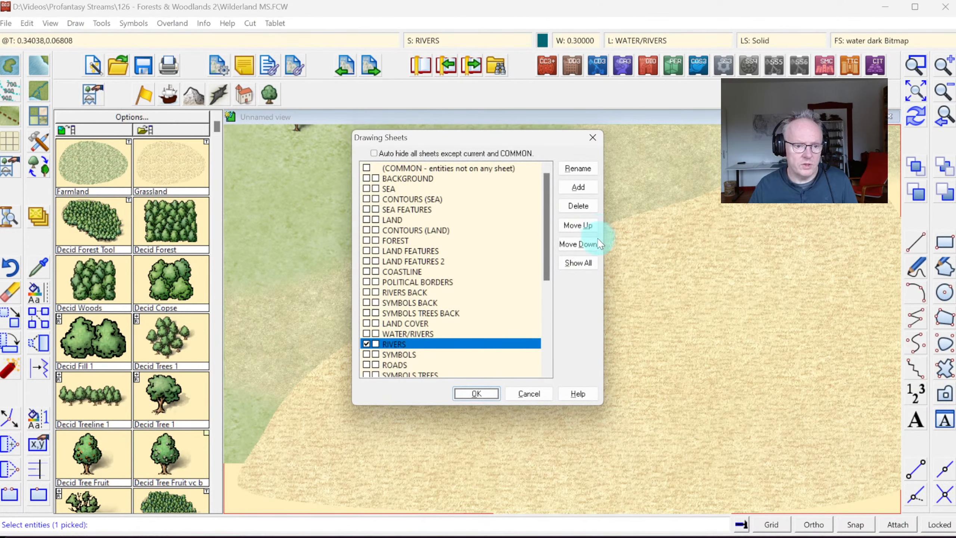
pyautogui.click(422, 261)
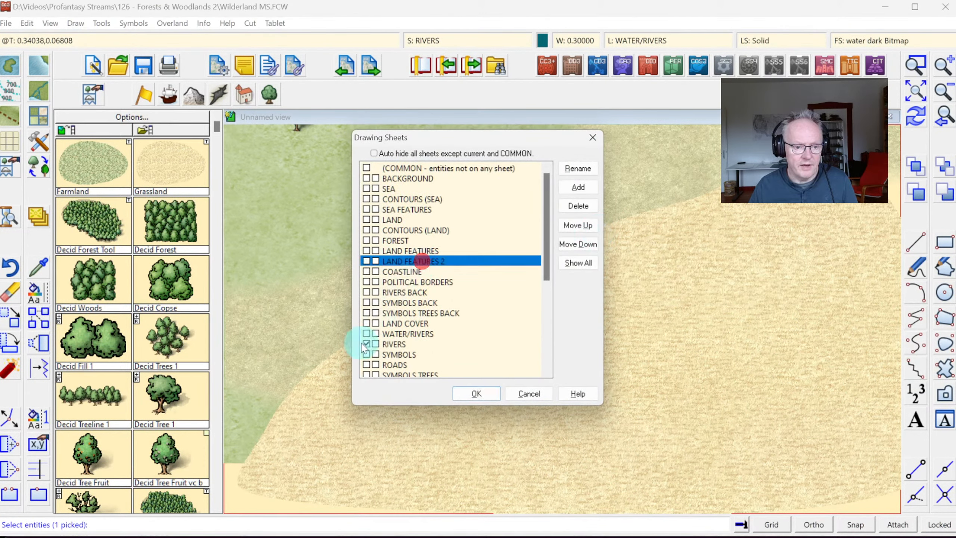
pyautogui.click(494, 395)
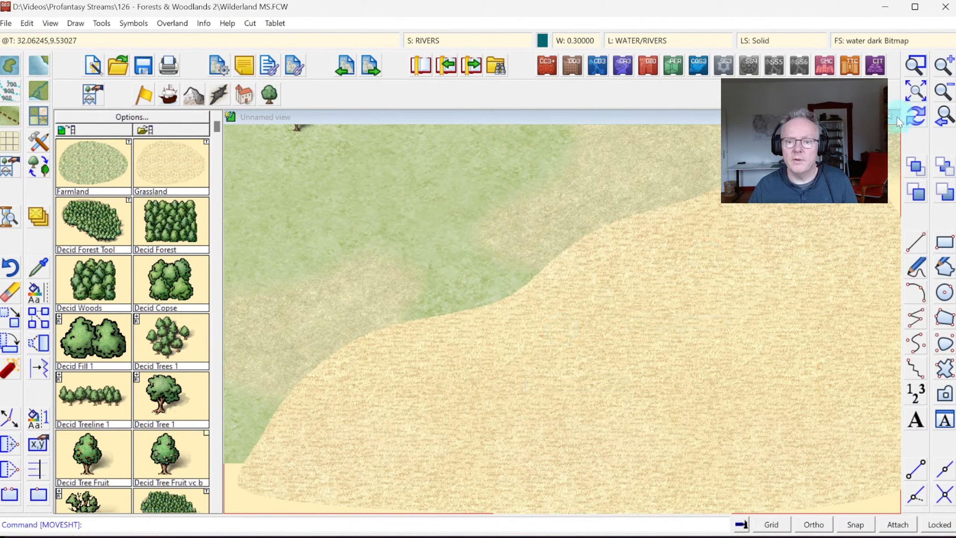
pyautogui.click(916, 118)
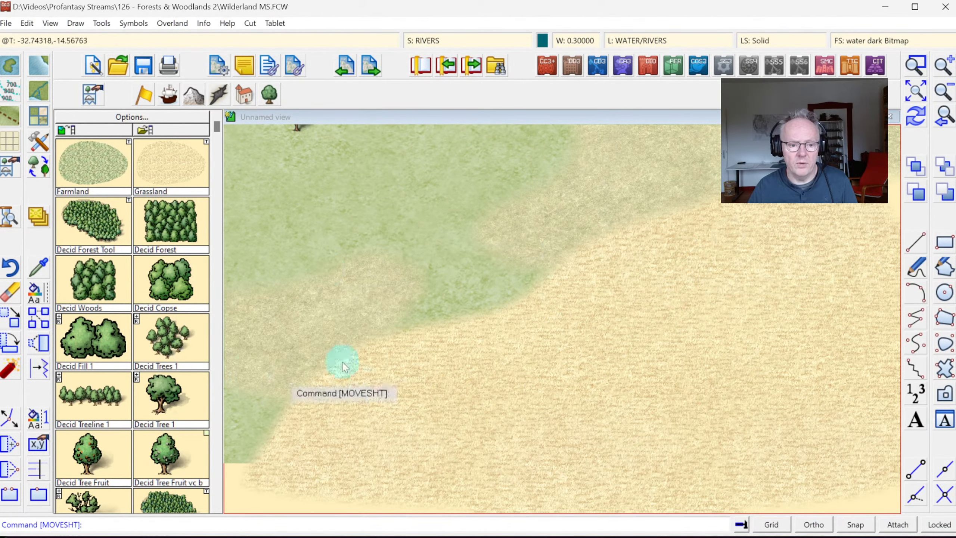
# Draw three small elongated Grassland patches in the scrub along the northern edge of the large southeast grassland
pyautogui.click(944, 119)
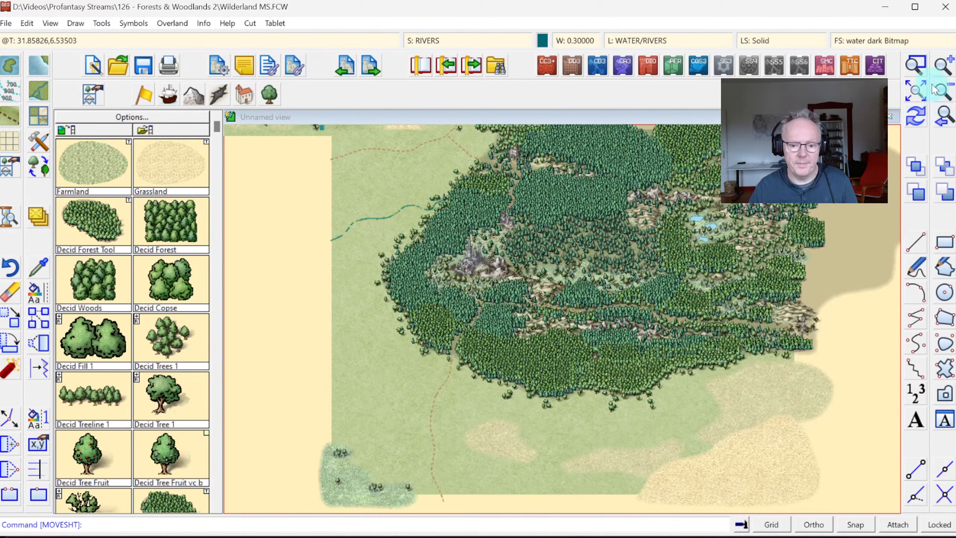
pyautogui.click(916, 66)
pyautogui.click(584, 397)
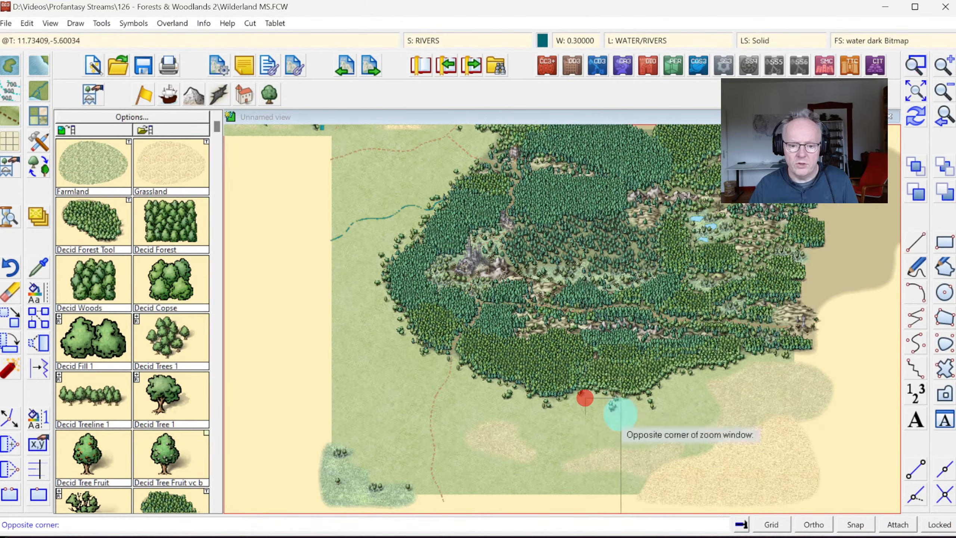
pyautogui.click(833, 497)
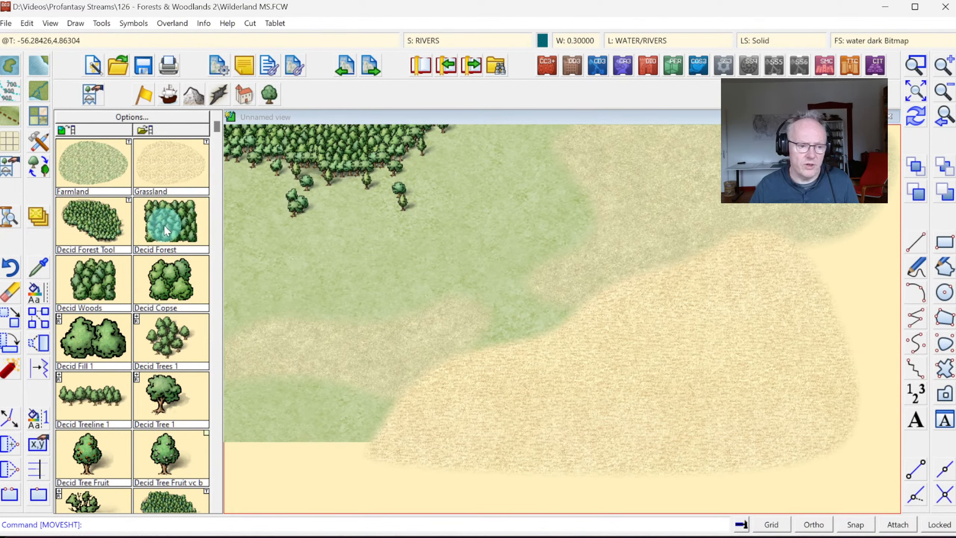
pyautogui.click(171, 166)
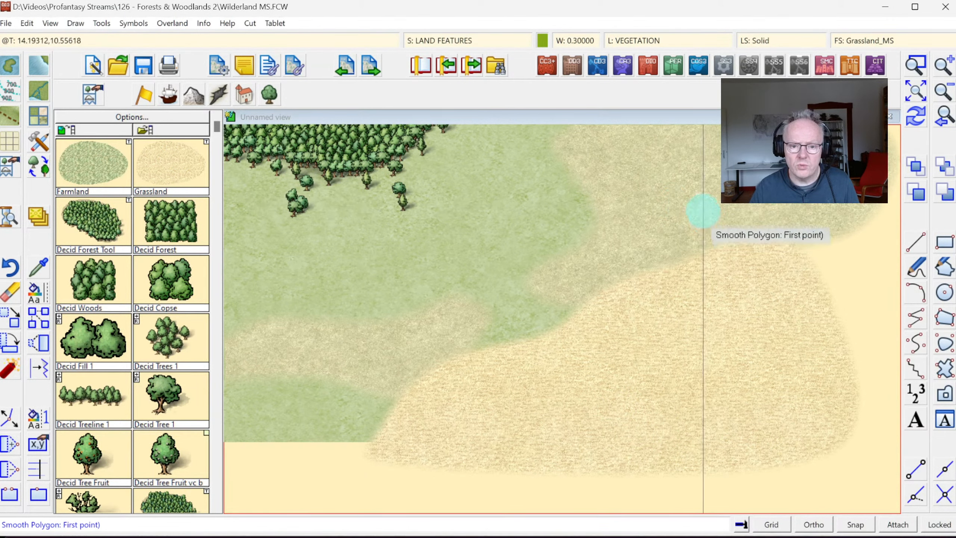
pyautogui.click(698, 218)
pyautogui.click(665, 238)
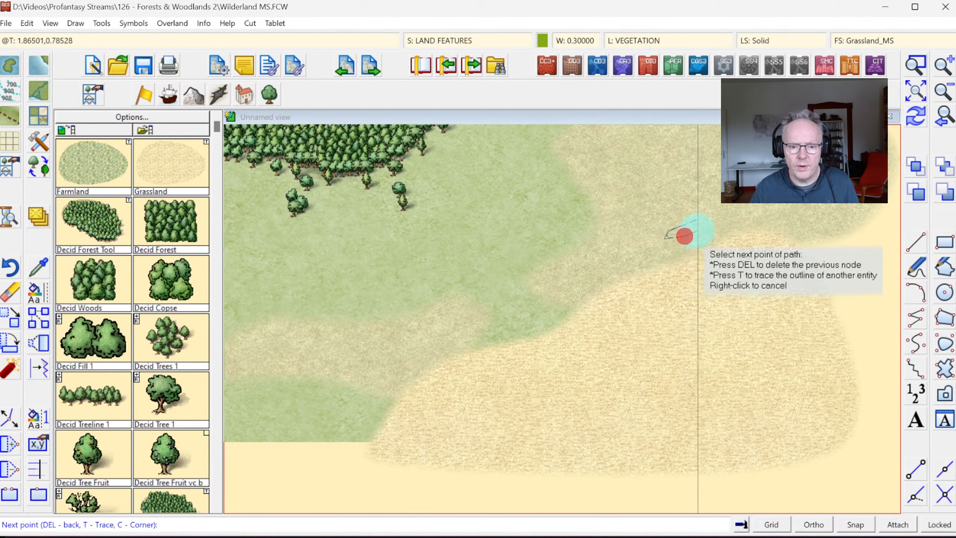
pyautogui.rightClick(709, 216)
pyautogui.click(755, 217)
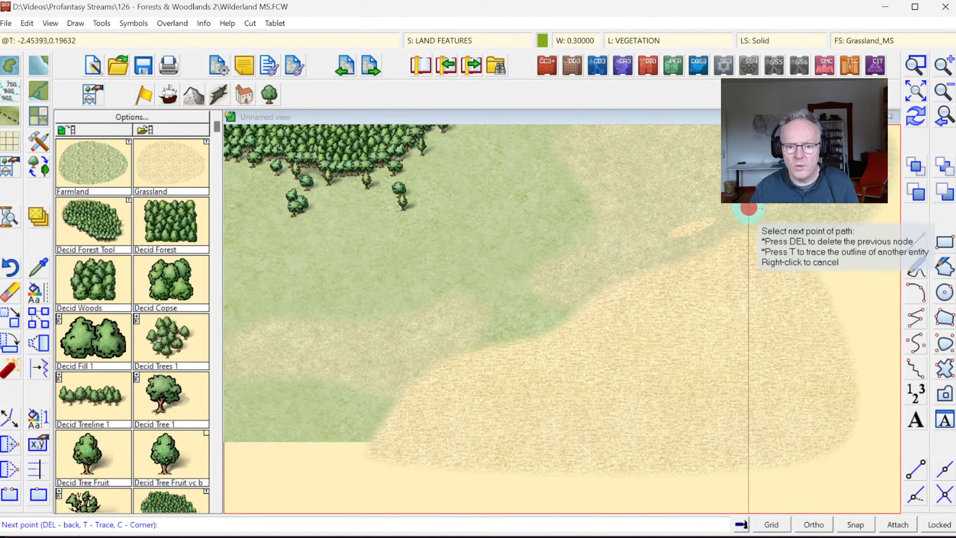
pyautogui.rightClick(766, 207)
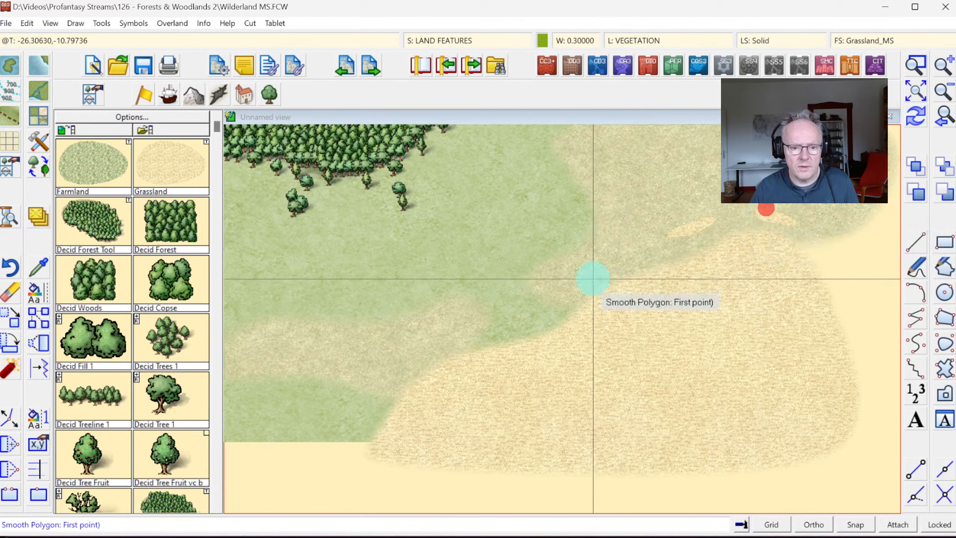
pyautogui.moveTo(609, 250)
pyautogui.mouseDown()
pyautogui.moveTo(570, 283)
pyautogui.moveTo(584, 285)
pyautogui.moveTo(614, 254)
pyautogui.mouseUp()
pyautogui.rightClick(614, 255)
# Draw a small Grassland patch on the green gap between the two scrub areas, just northwest of the large grassland
pyautogui.click(533, 310)
pyautogui.click(500, 313)
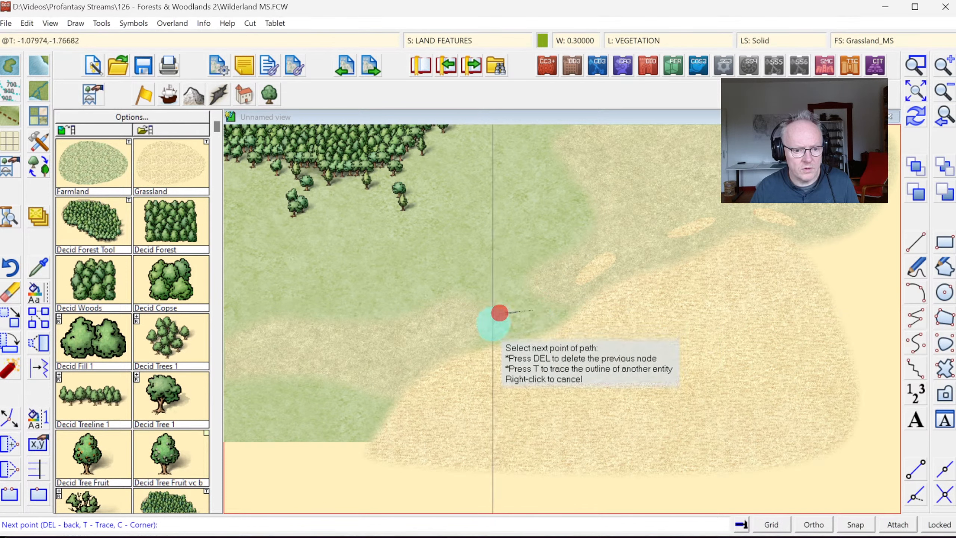
pyautogui.click(493, 328)
pyautogui.click(514, 324)
pyautogui.click(538, 324)
pyautogui.click(535, 309)
pyautogui.rightClick(535, 310)
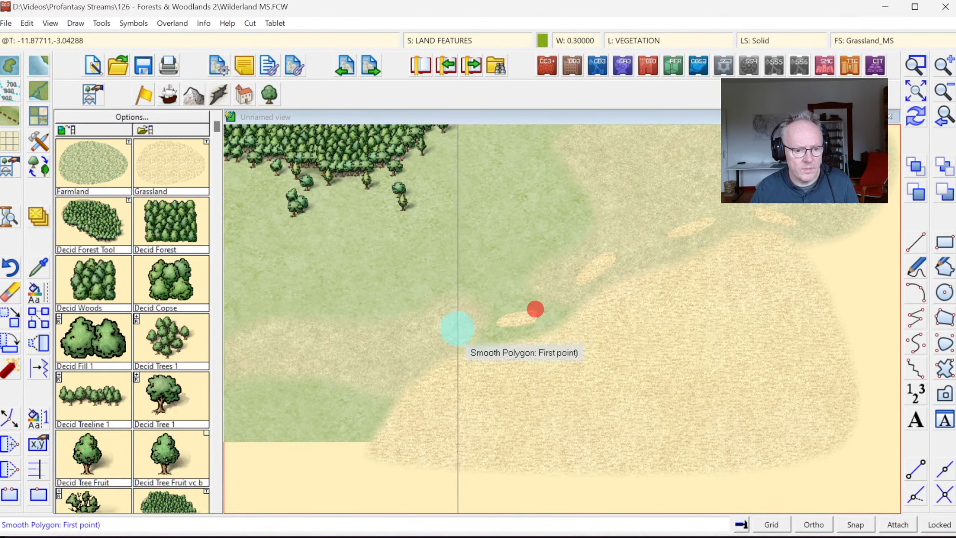
# Draw a thin Grassland patch at the eastern end of the elongated southern scrub area
pyautogui.click(457, 329)
pyautogui.click(431, 334)
pyautogui.click(422, 346)
pyautogui.click(442, 342)
pyautogui.click(469, 329)
pyautogui.rightClick(460, 326)
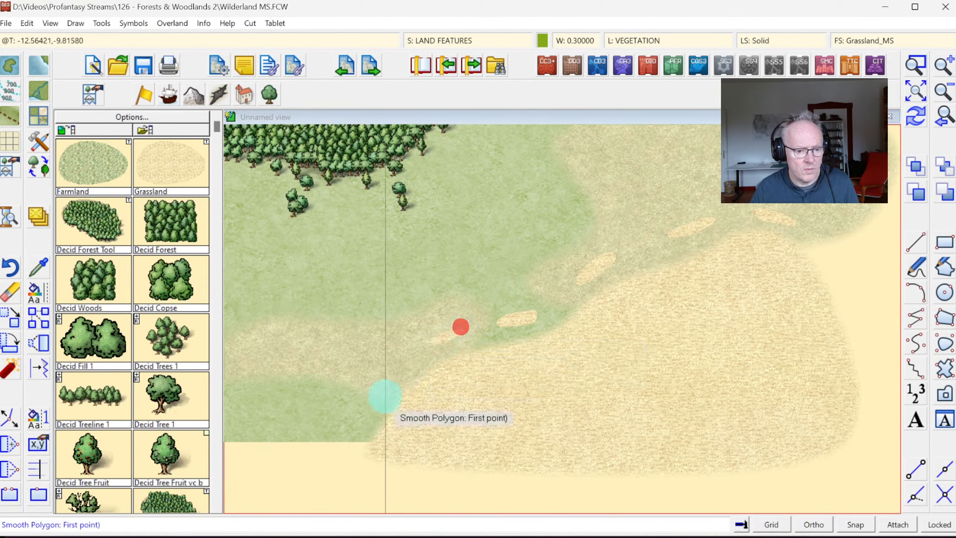
# Draw a narrow Grassland strip beside the large grassland's western edge, running down to the southern map edge, and end the drawing tool
pyautogui.click(394, 371)
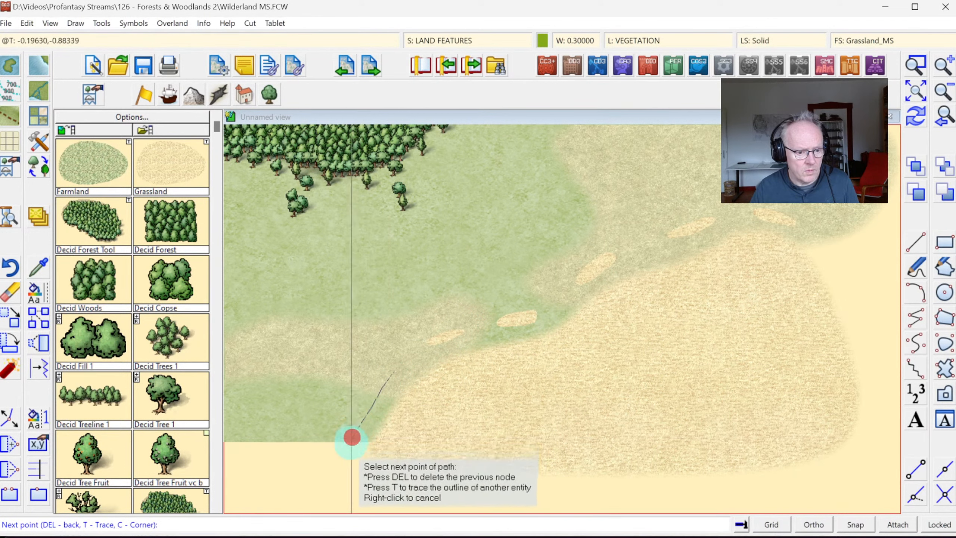
pyautogui.click(355, 449)
pyautogui.click(367, 427)
pyautogui.click(386, 403)
pyautogui.click(397, 376)
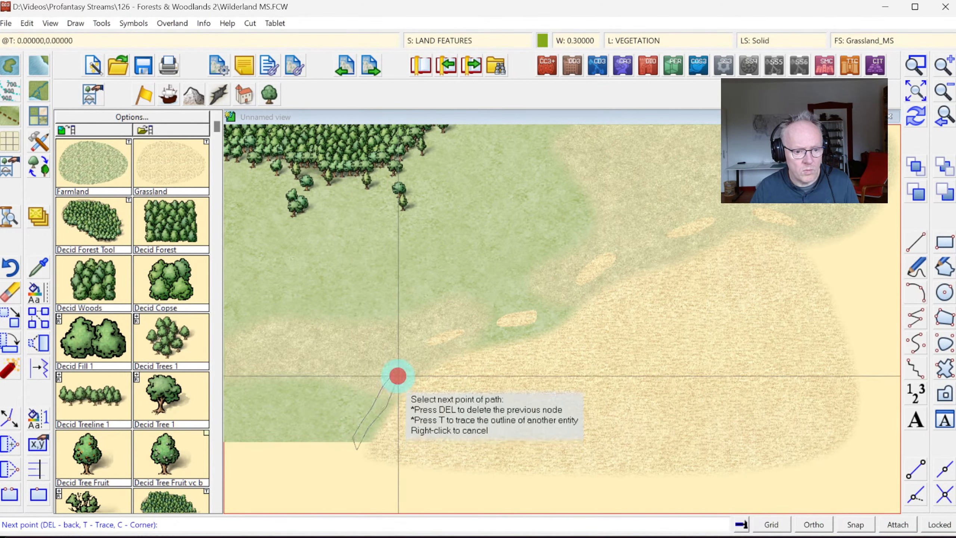
pyautogui.rightClick(398, 375)
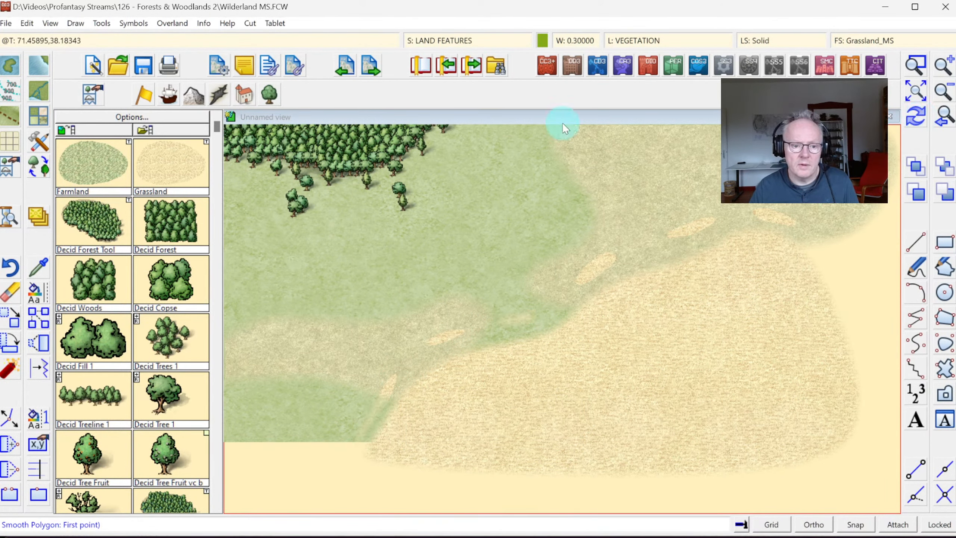
pyautogui.rightClick(624, 198)
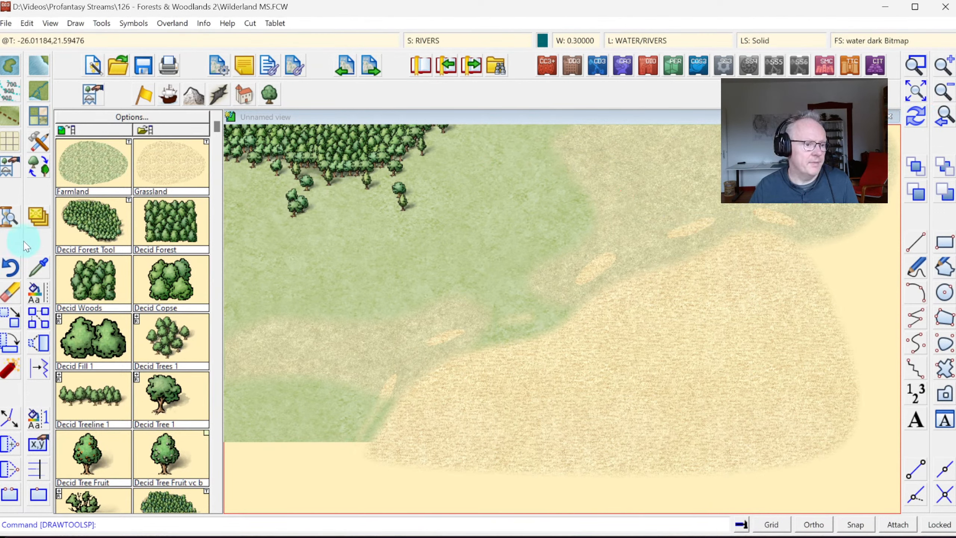
# Move the six small grassland patches to the LAND FEATURES 2 sheet, leaving the background out of the selection, and redraw the map
pyautogui.rightClick(38, 220)
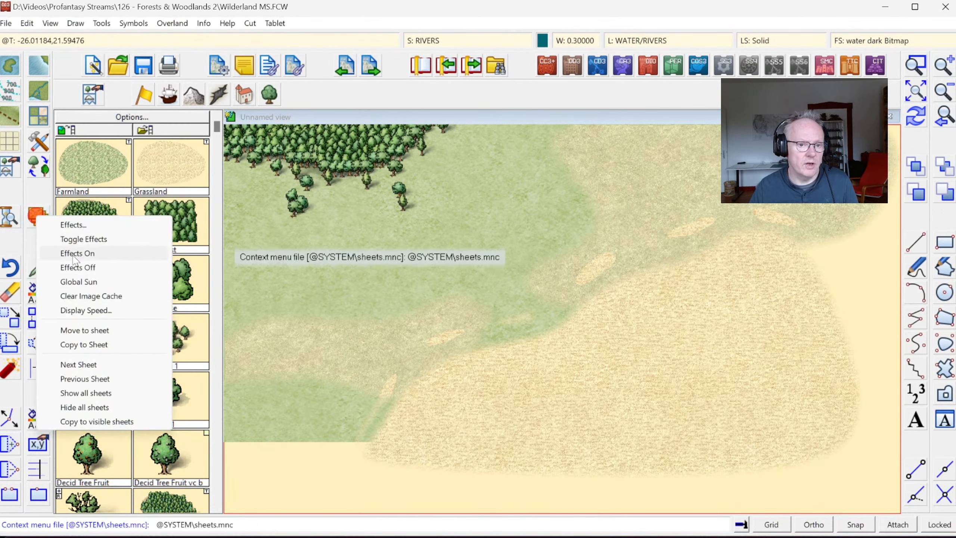
pyautogui.click(87, 330)
pyautogui.click(391, 378)
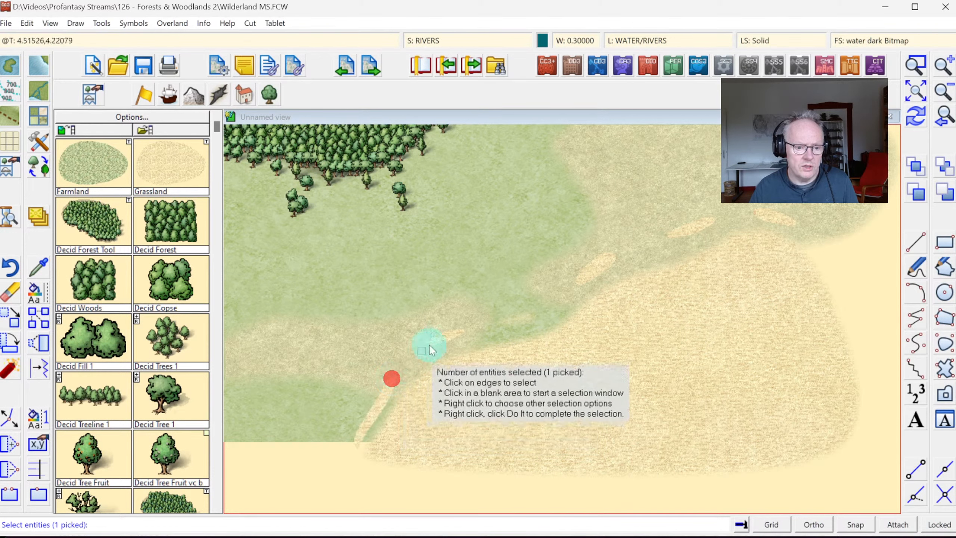
pyautogui.click(441, 327)
pyautogui.click(463, 330)
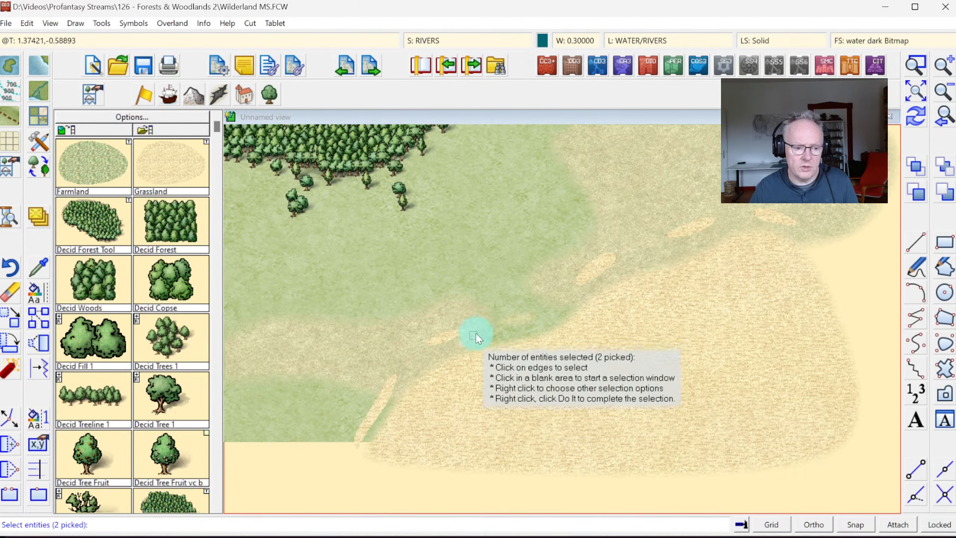
pyautogui.click(508, 318)
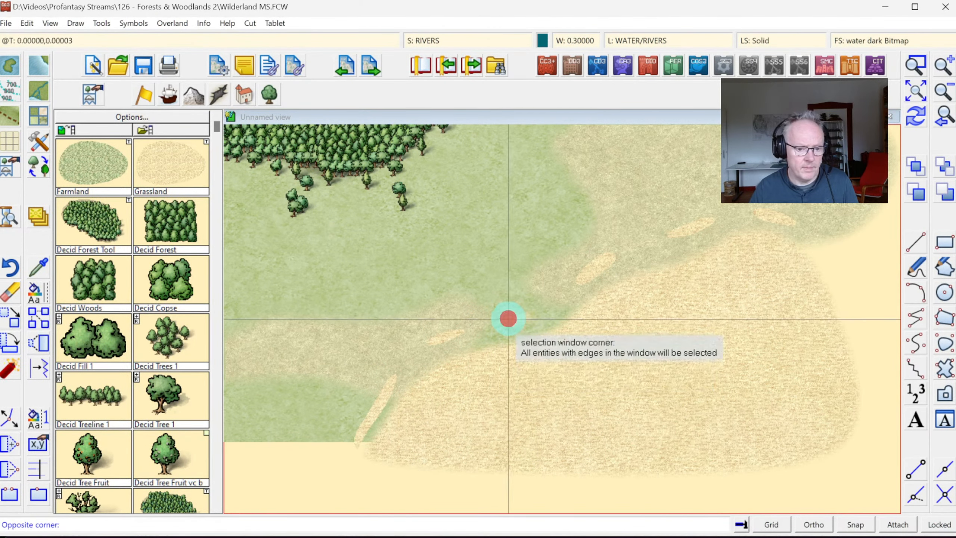
pyautogui.click(523, 318)
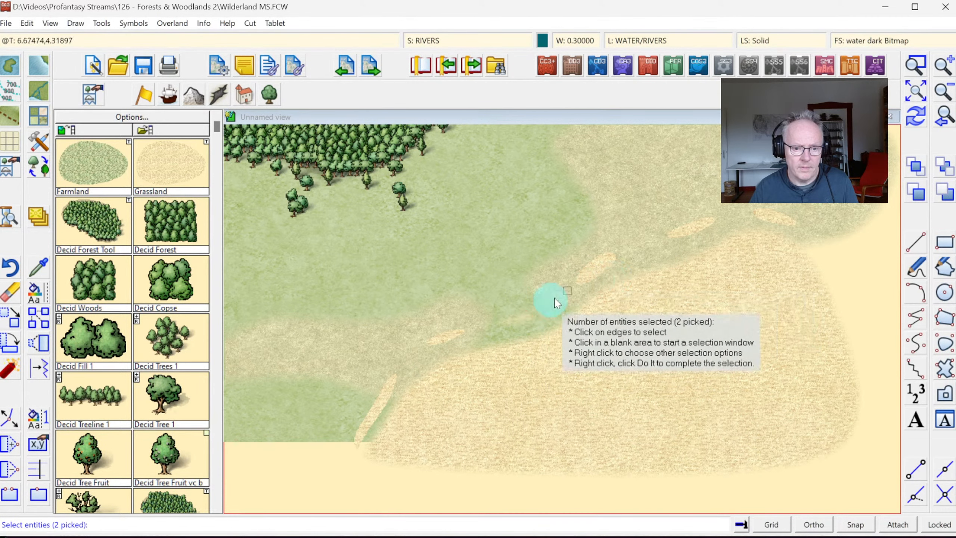
pyautogui.click(519, 321)
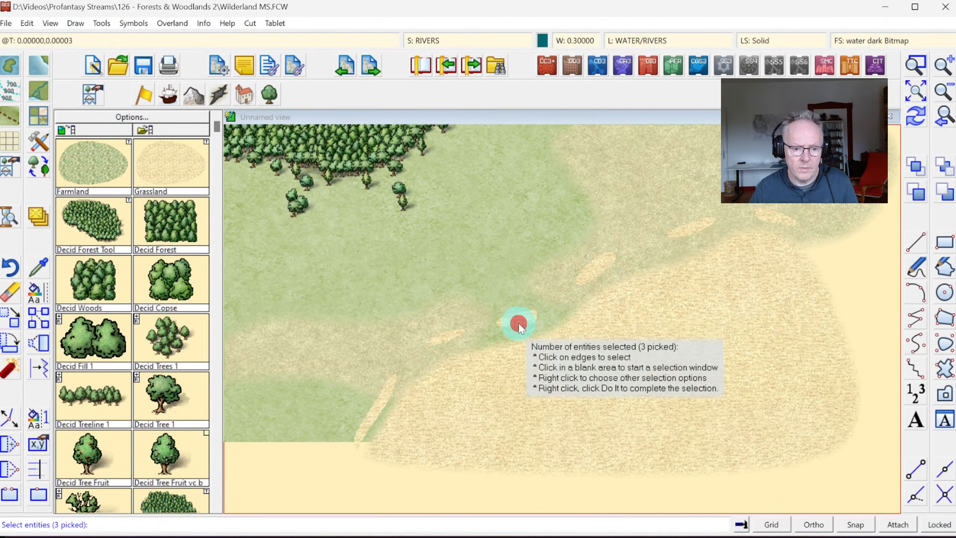
pyautogui.click(601, 259)
pyautogui.click(690, 223)
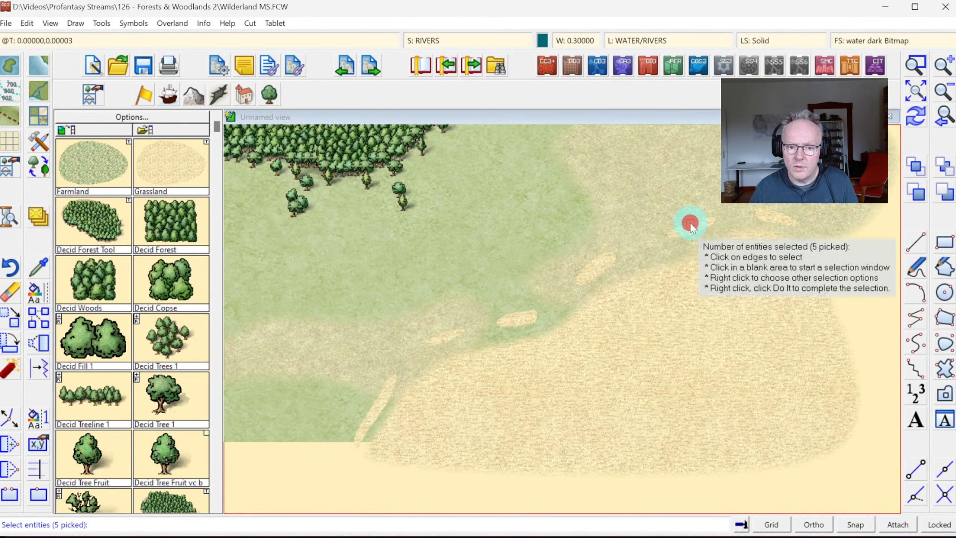
pyautogui.click(789, 222)
pyautogui.rightClick(763, 208)
pyautogui.moveTo(846, 244)
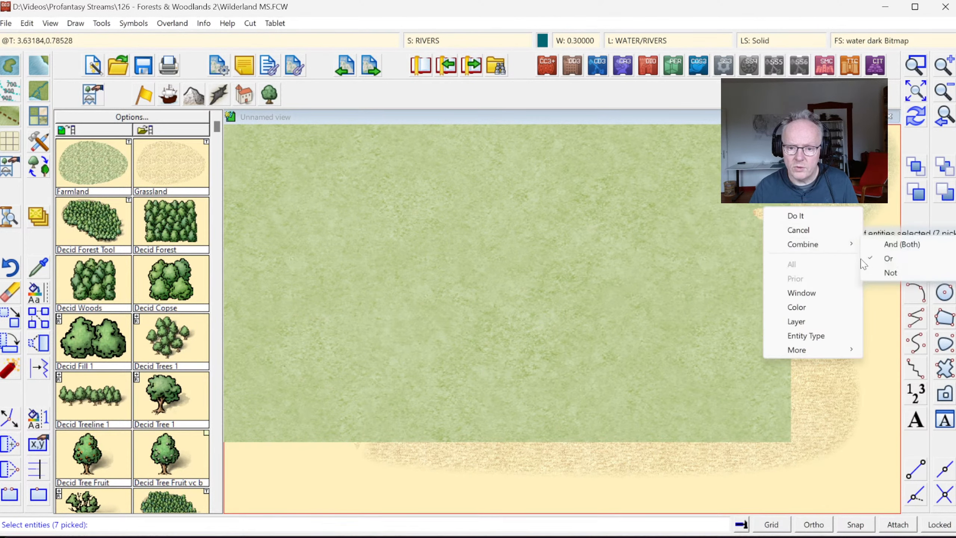
pyautogui.click(865, 259)
pyautogui.click(880, 275)
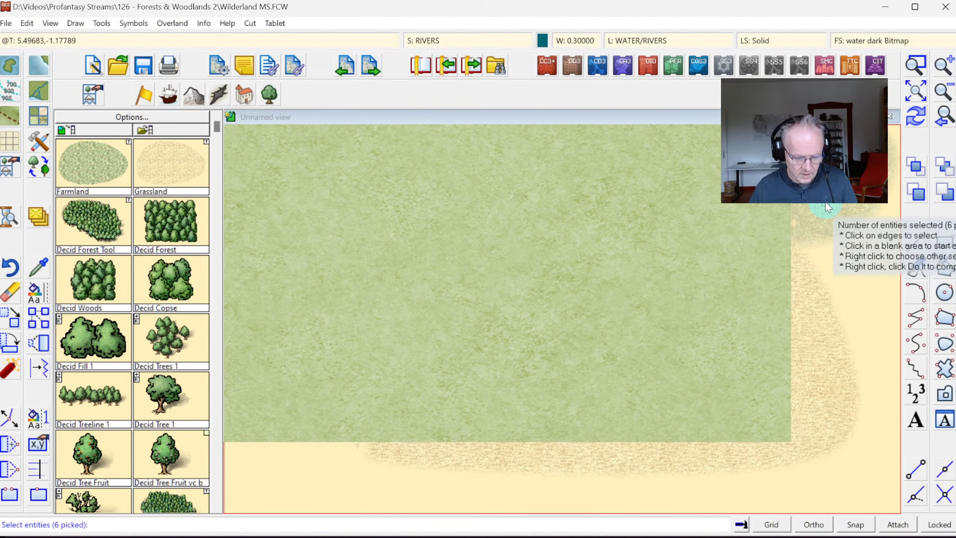
pyautogui.press('d')
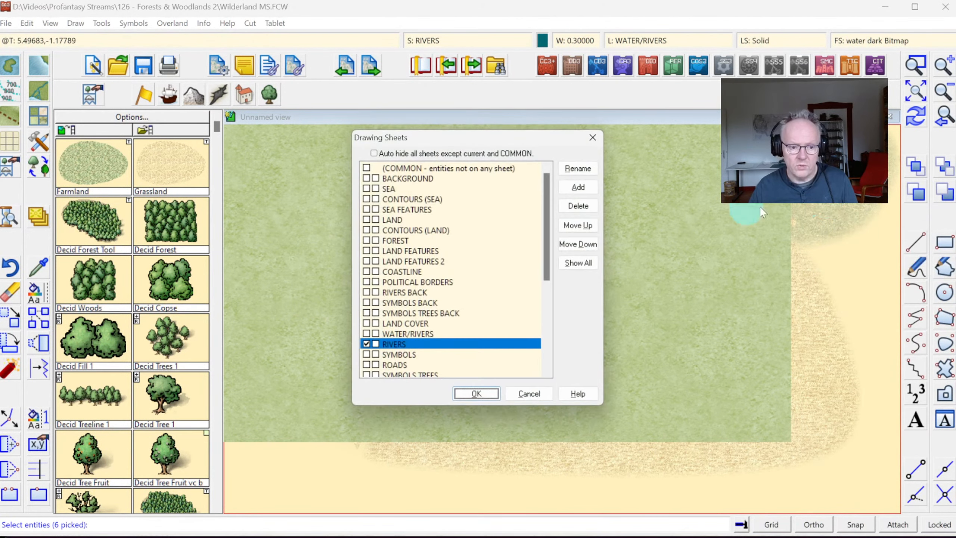
pyautogui.click(368, 262)
pyautogui.click(470, 393)
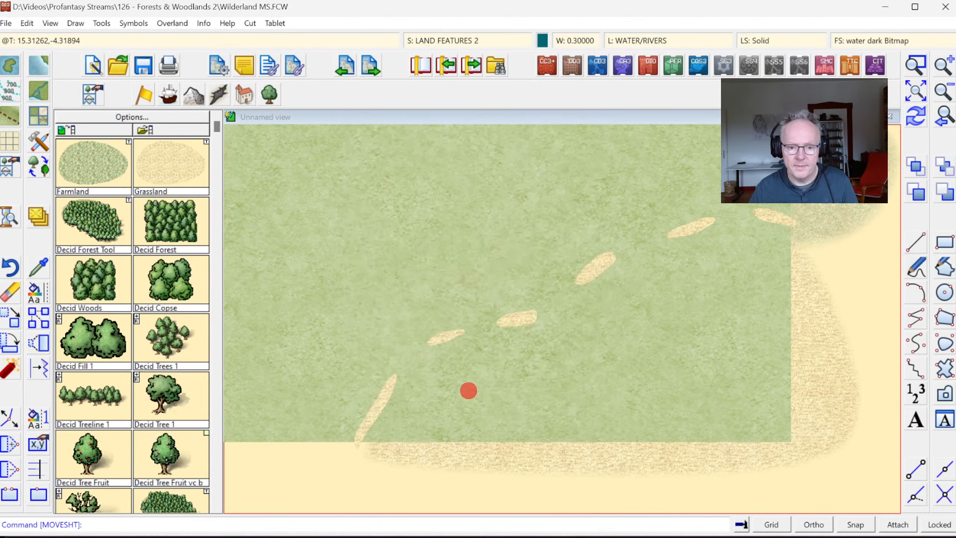
pyautogui.click(917, 118)
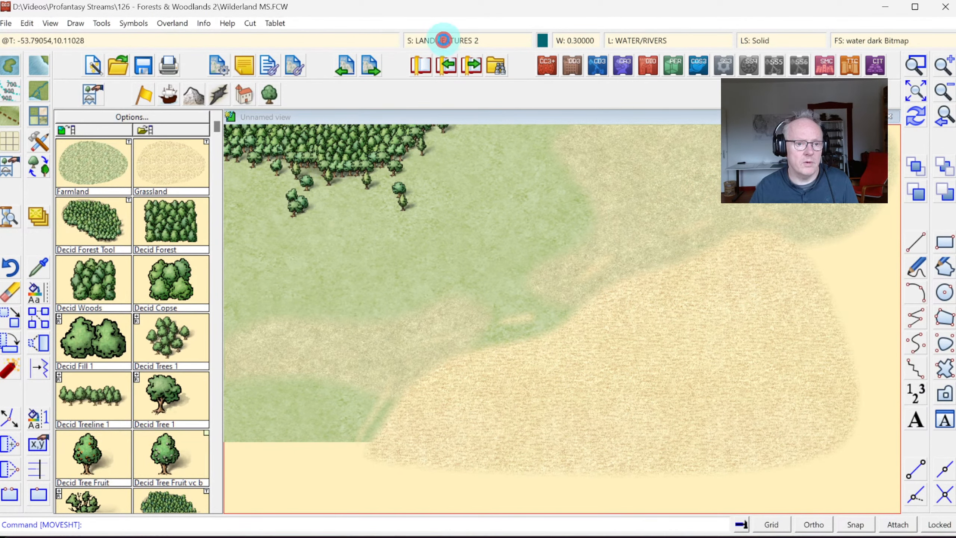
# Add a new sheet named LAND FEATURES 3 directly below LAND FEATURES 2
pyautogui.click(443, 40)
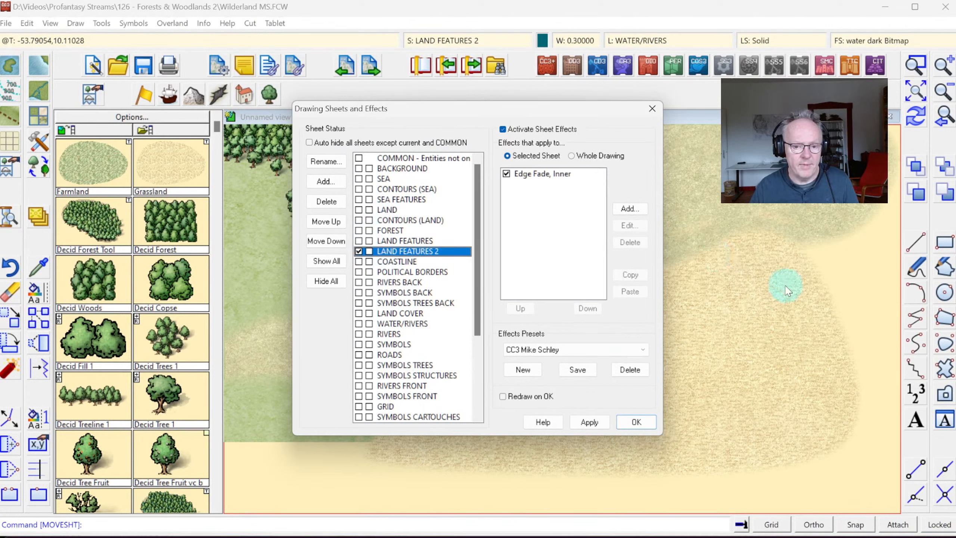
pyautogui.click(318, 185)
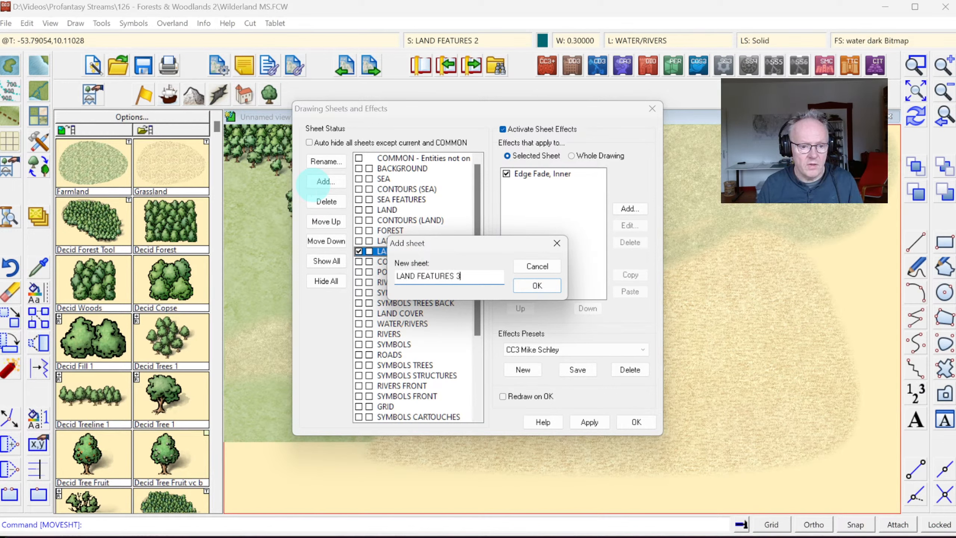
pyautogui.write('LAND FEATURES 3')
pyautogui.press('Return')
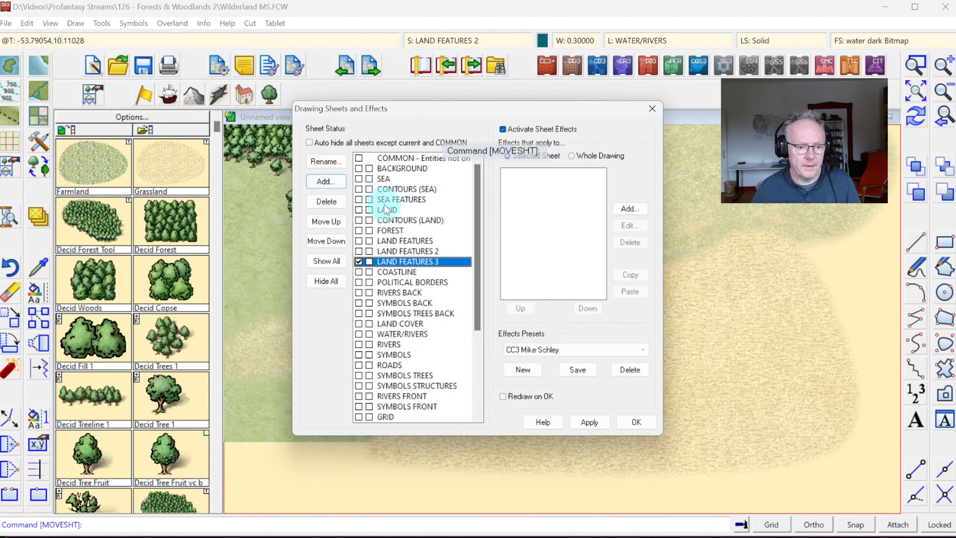
# Copy the Edge Fade, Inner effect from the LAND FEATURES 2 sheet to LAND FEATURES 3 and accept the sheet settings
pyautogui.click(403, 243)
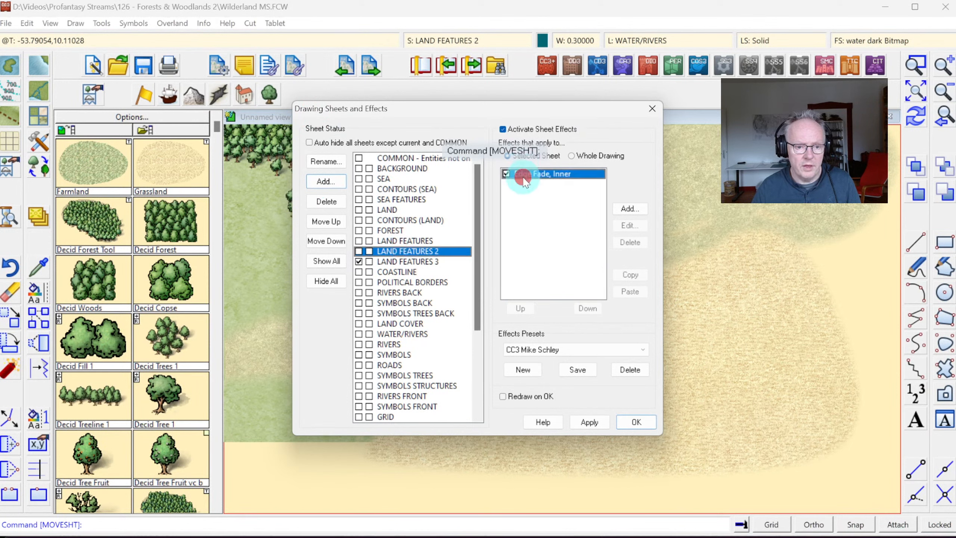
pyautogui.click(441, 261)
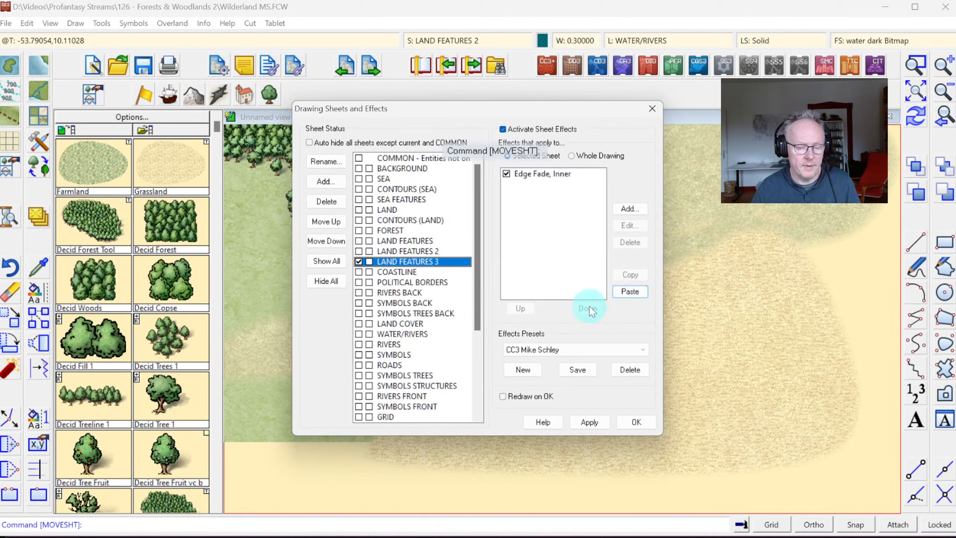
pyautogui.click(632, 426)
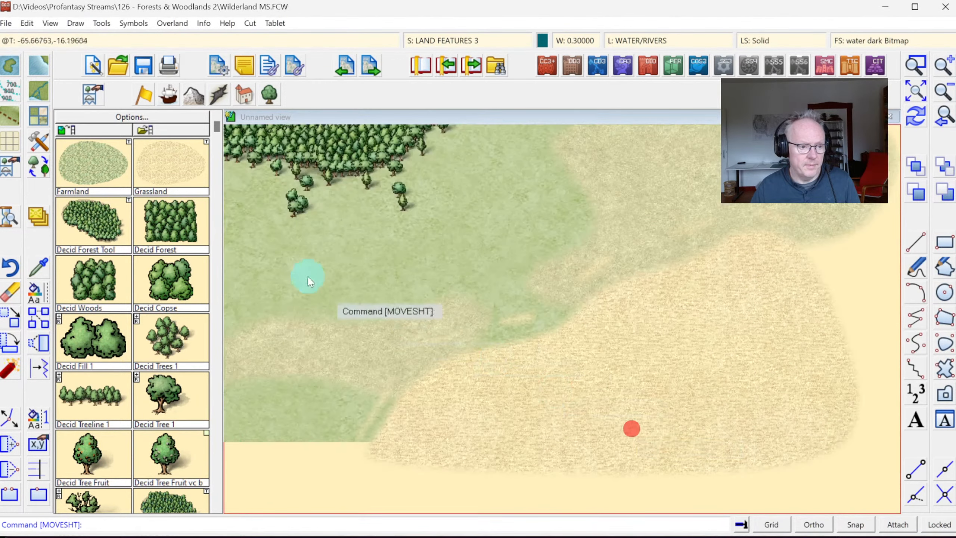
# Draw a small Scrub Background patch on the LAND FEATURES 3 sheet, just inside the large grassland's northwestern edge
pyautogui.scroll(-5, 213, 280)
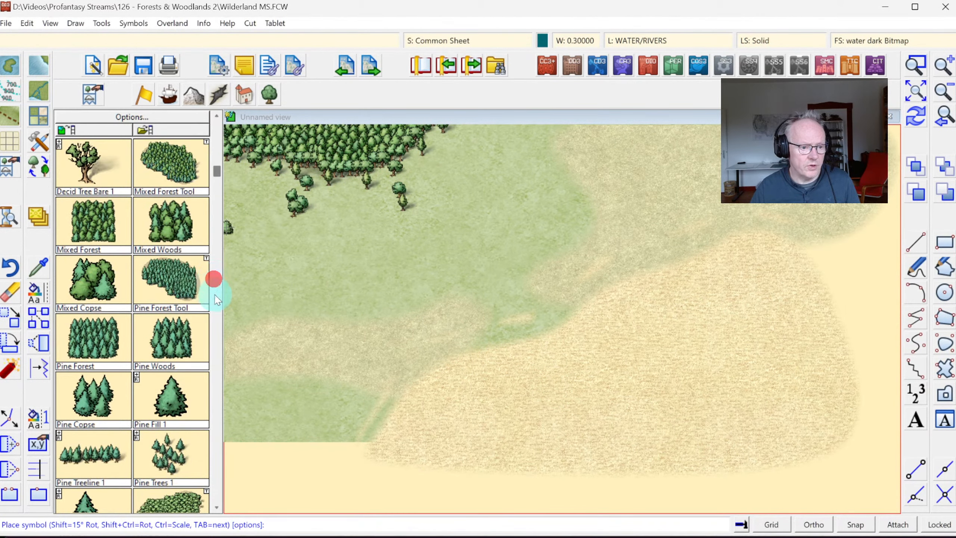
pyautogui.click(216, 354)
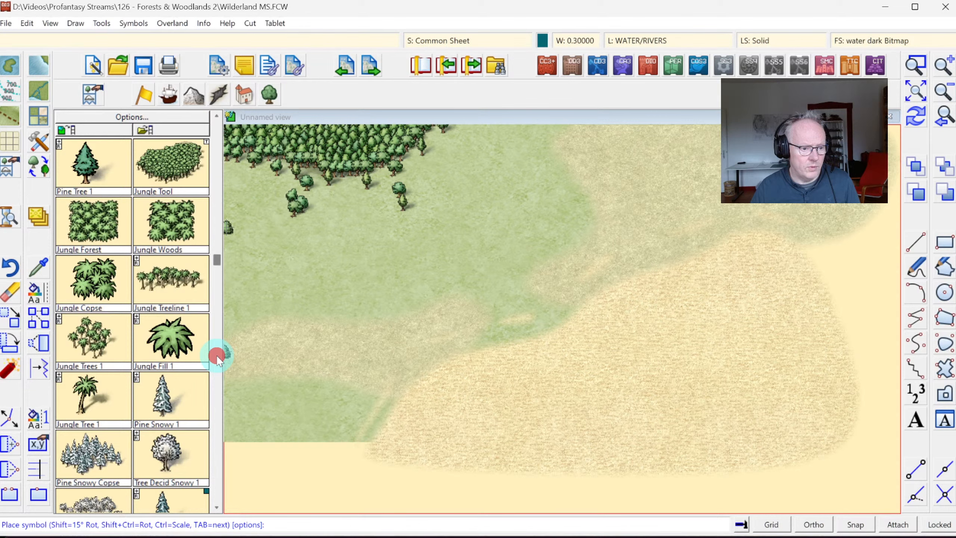
pyautogui.click(122, 333)
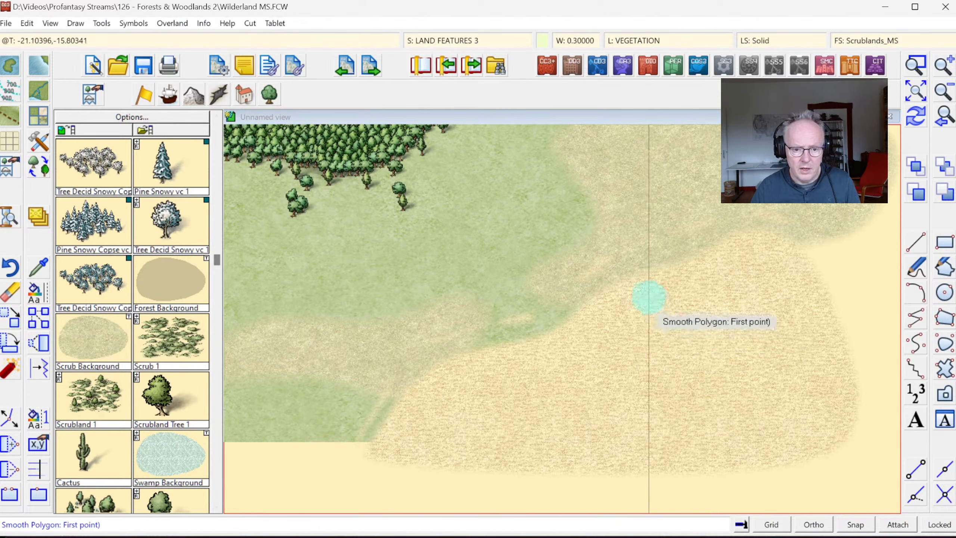
pyautogui.click(641, 287)
pyautogui.click(625, 290)
pyautogui.click(616, 312)
pyautogui.click(640, 310)
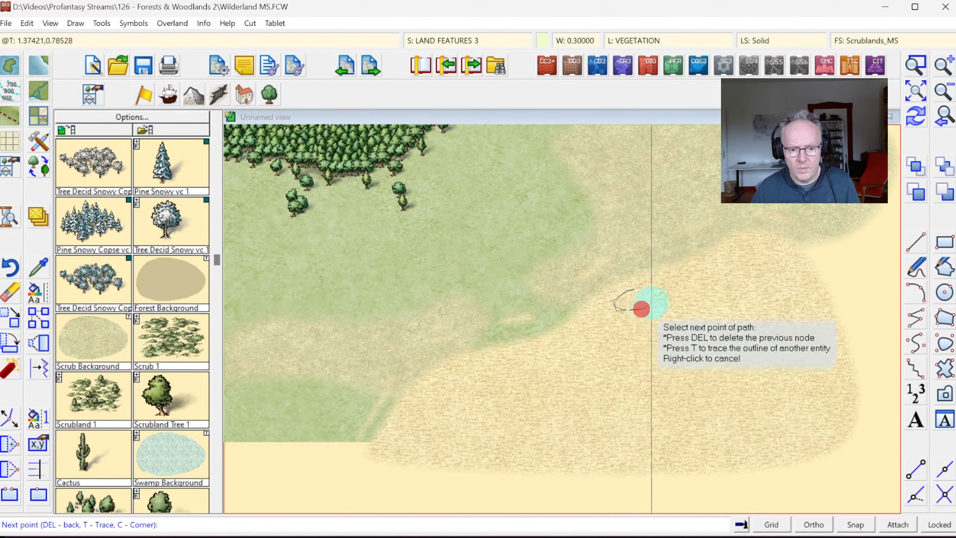
pyautogui.click(662, 291)
pyautogui.click(656, 282)
pyautogui.rightClick(655, 282)
# Draw a second small scrub patch inside the northern tip of the large grassland
pyautogui.click(743, 248)
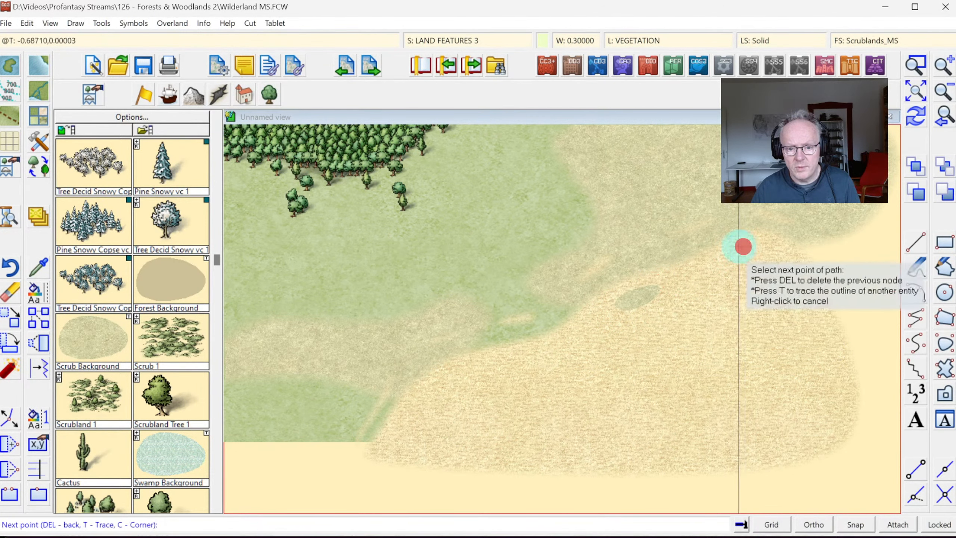
pyautogui.click(724, 252)
pyautogui.click(730, 271)
pyautogui.click(768, 262)
pyautogui.click(762, 251)
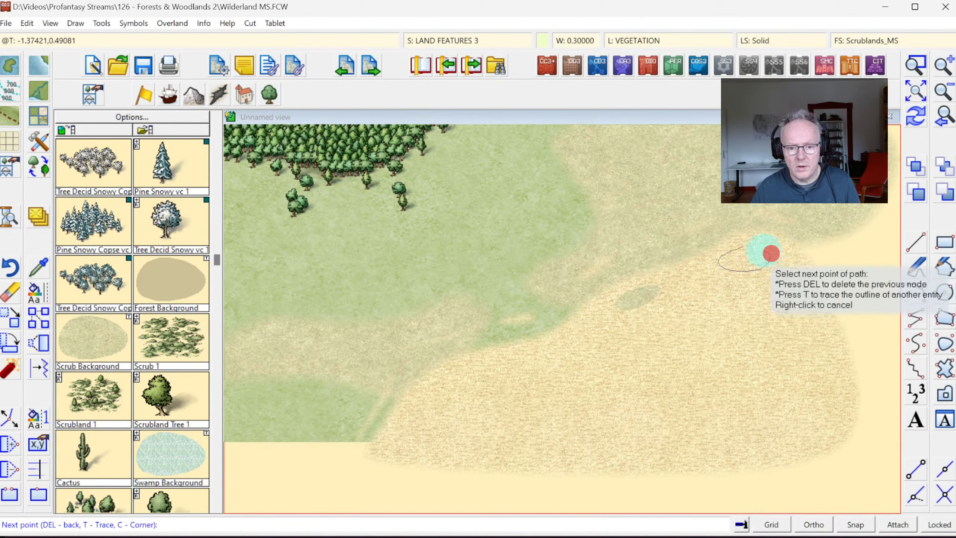
pyautogui.rightClick(760, 251)
# Draw a third small scrub patch near the western end of the large grassland and redraw the map
pyautogui.click(450, 374)
pyautogui.click(428, 396)
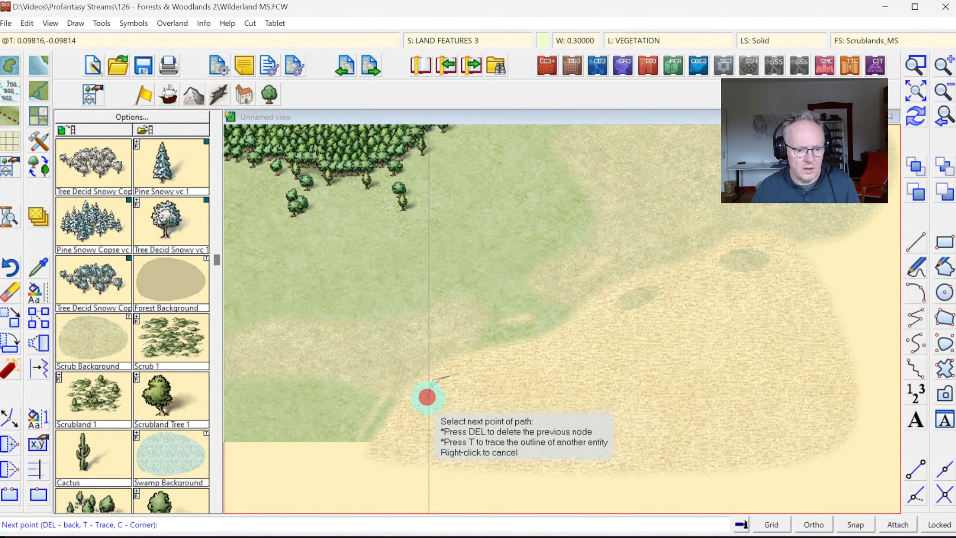
pyautogui.click(451, 399)
pyautogui.click(470, 372)
pyautogui.rightClick(470, 372)
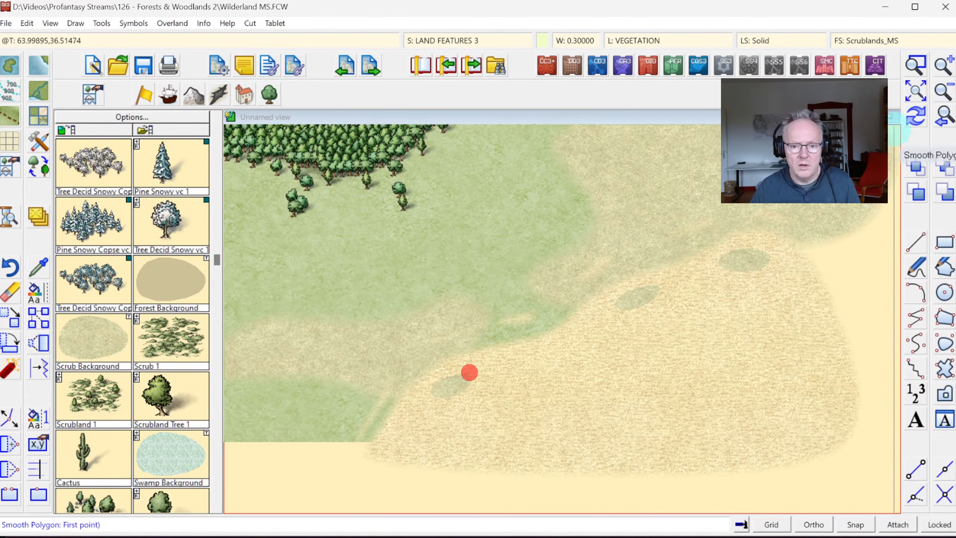
pyautogui.click(915, 120)
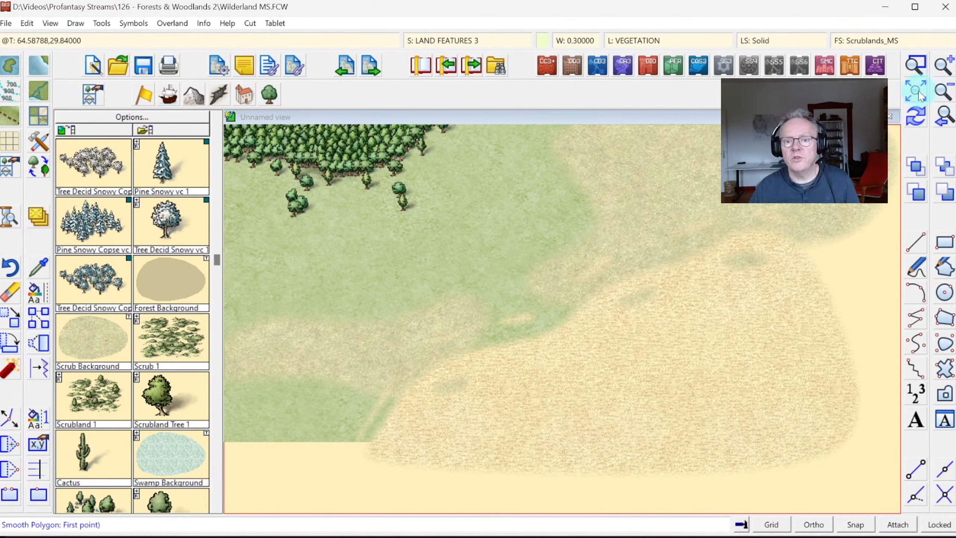
# End the scrub drawing and take the current properties from the existing Scrublands_MS area north of Southern Mirkwood's western road
pyautogui.click(916, 93)
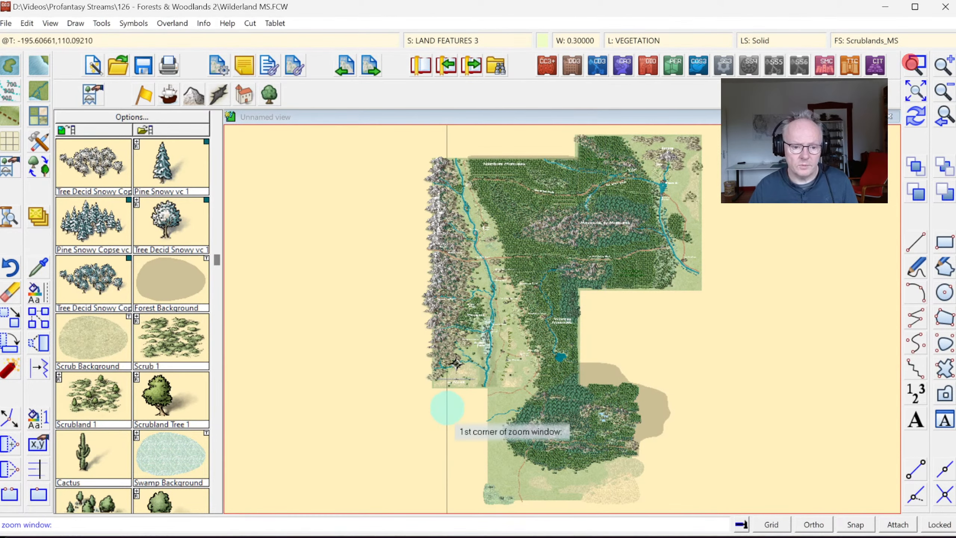
pyautogui.click(457, 384)
pyautogui.click(609, 508)
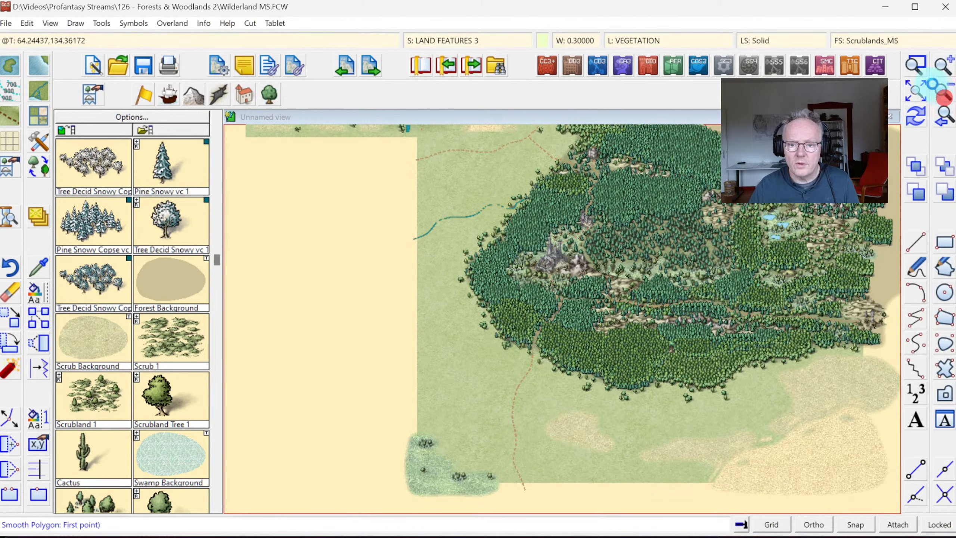
pyautogui.click(943, 98)
pyautogui.click(915, 70)
pyautogui.click(465, 190)
pyautogui.click(598, 294)
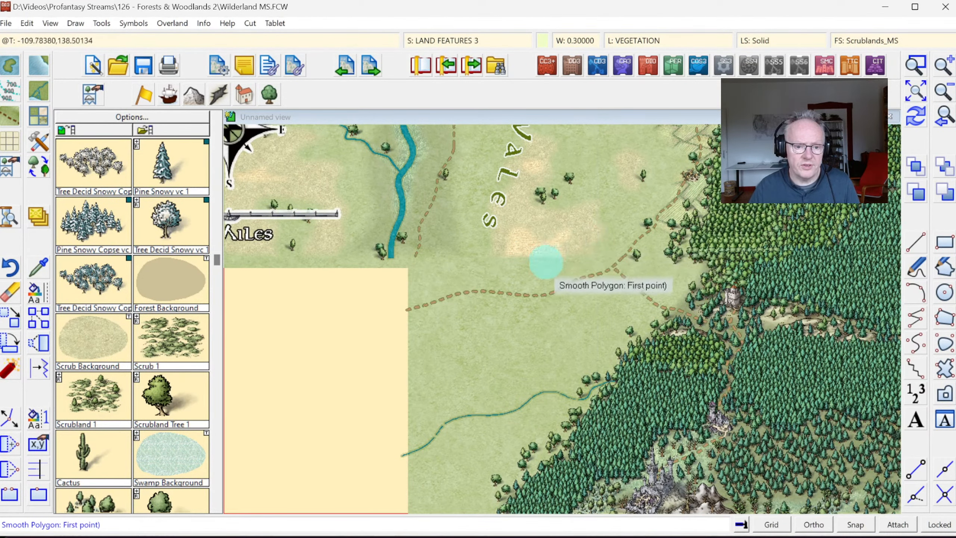
pyautogui.press('Escape')
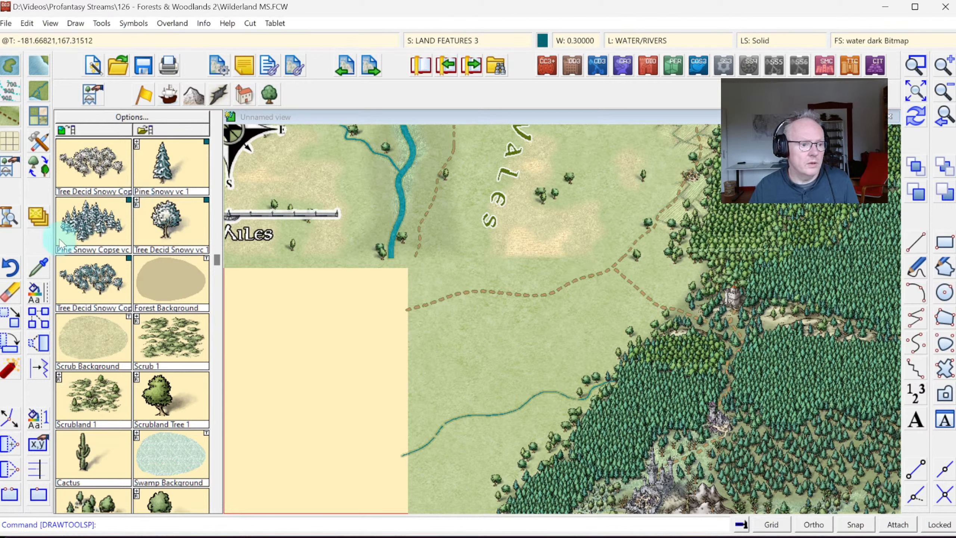
pyautogui.click(43, 267)
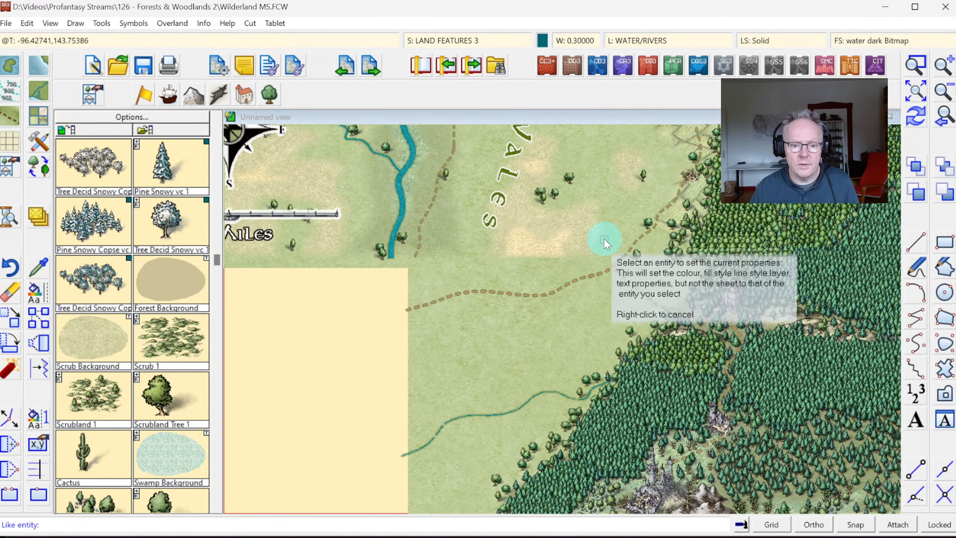
pyautogui.click(603, 235)
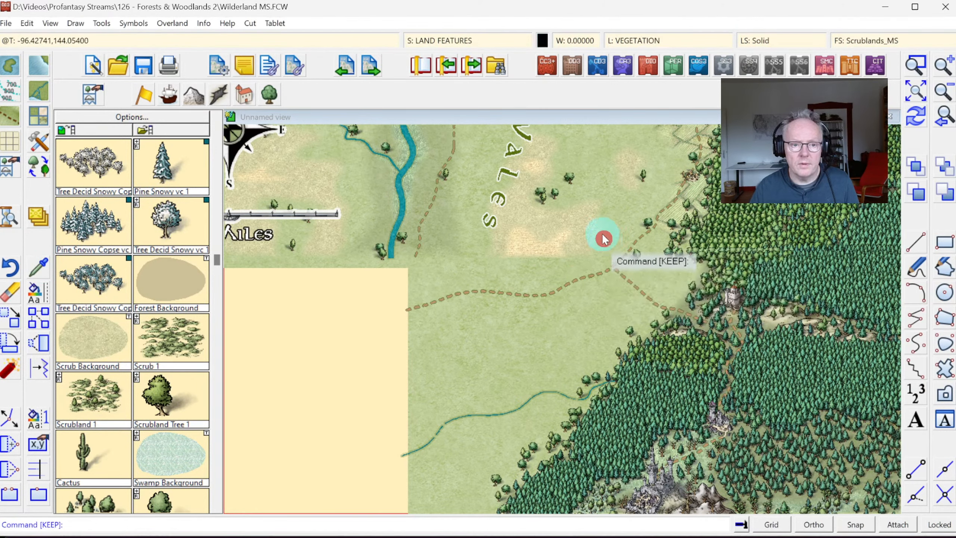
# Deactivate the sheet effects and redraw the map so the hard edges of the terrain areas show
pyautogui.click(447, 40)
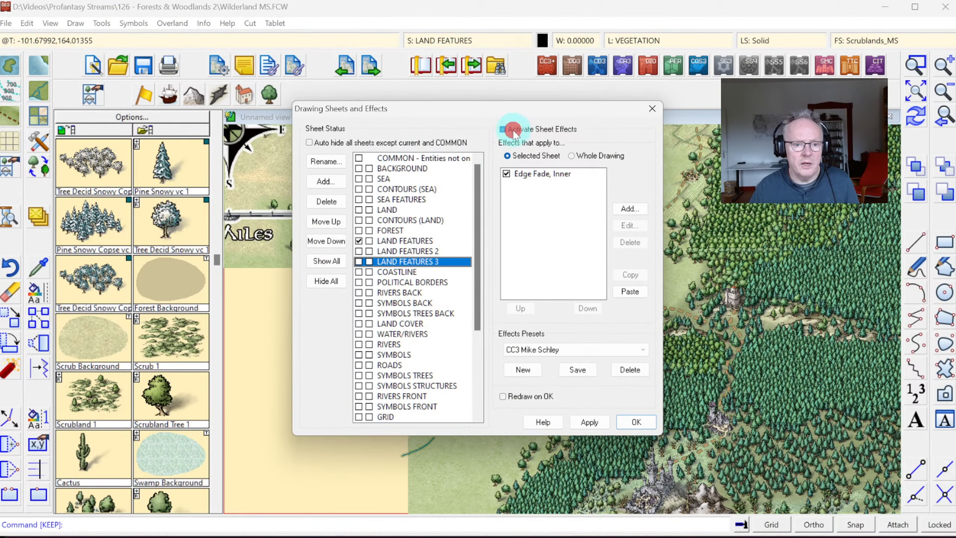
pyautogui.click(636, 423)
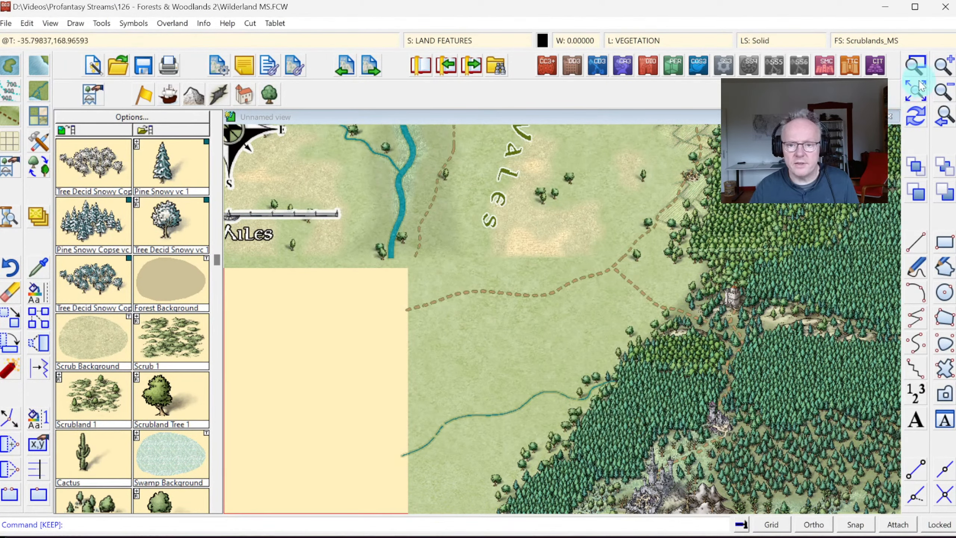
pyautogui.click(923, 122)
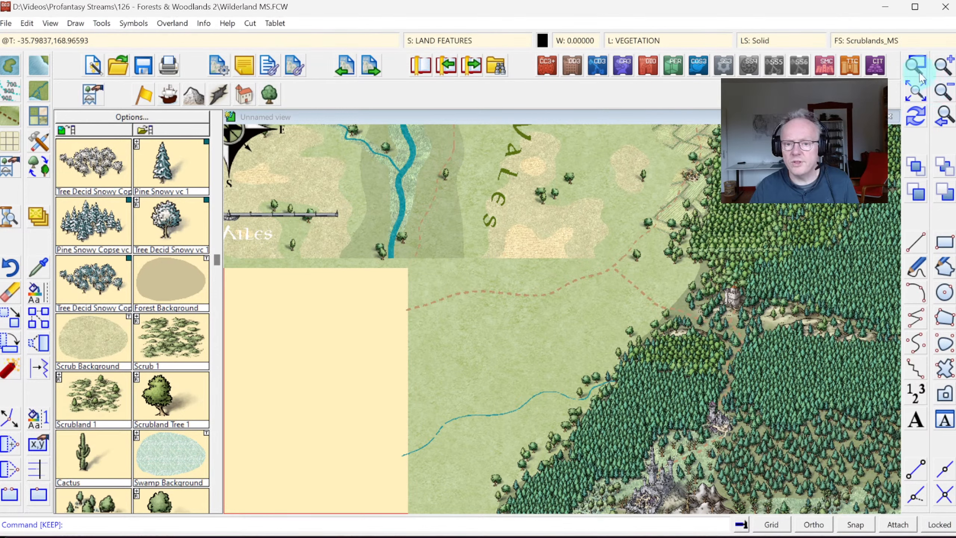
# Draw a large irregular scrub area on LAND FEATURES, extending the northern map's scrubland south across the road towards the river
pyautogui.click(341, 211)
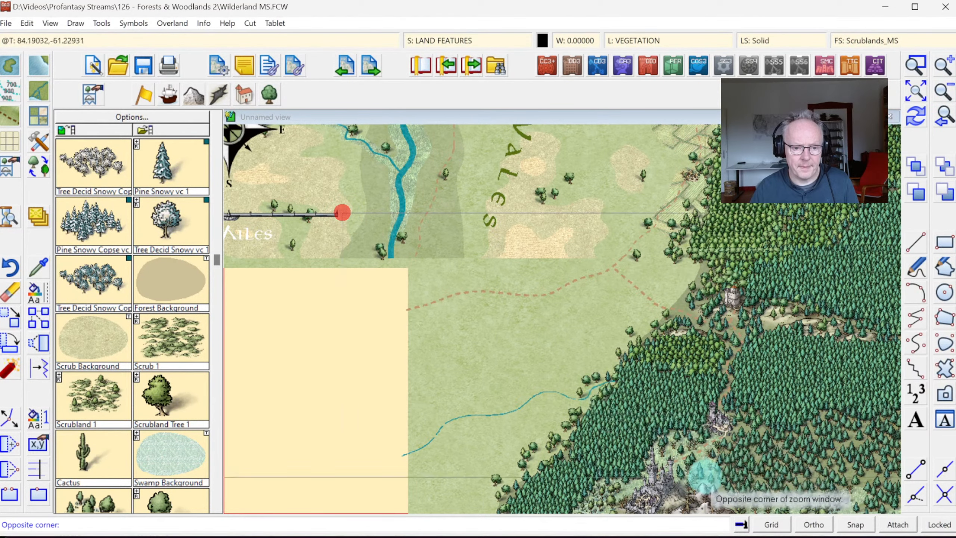
pyautogui.click(711, 476)
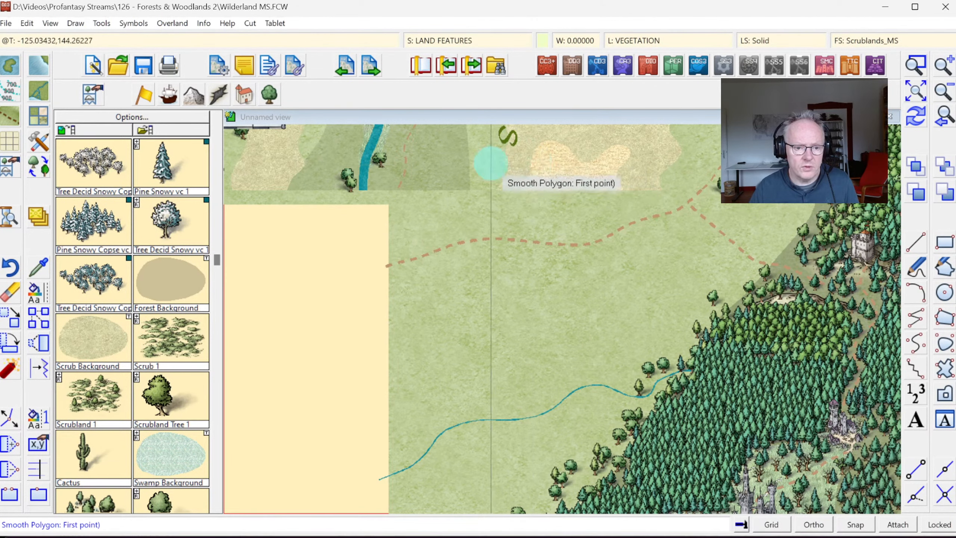
pyautogui.click(500, 184)
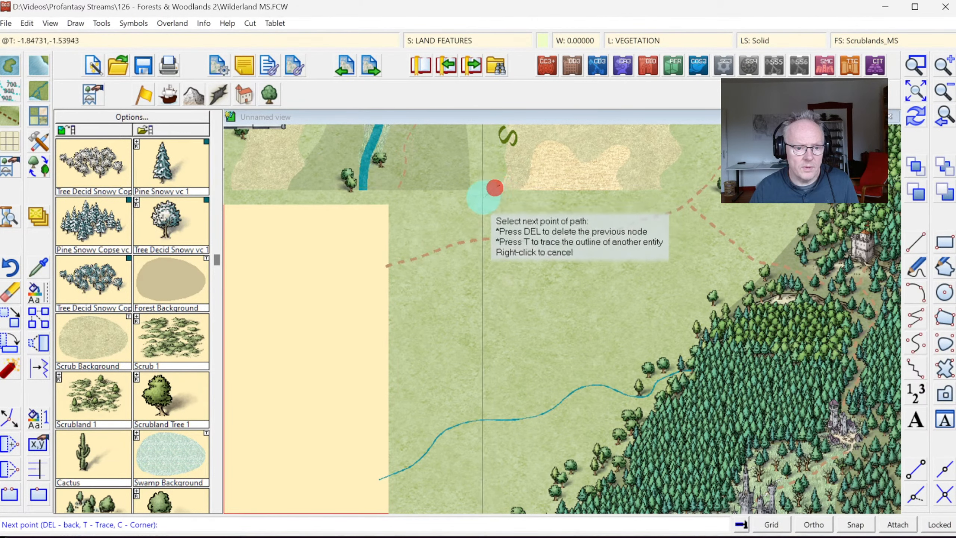
pyautogui.click(469, 211)
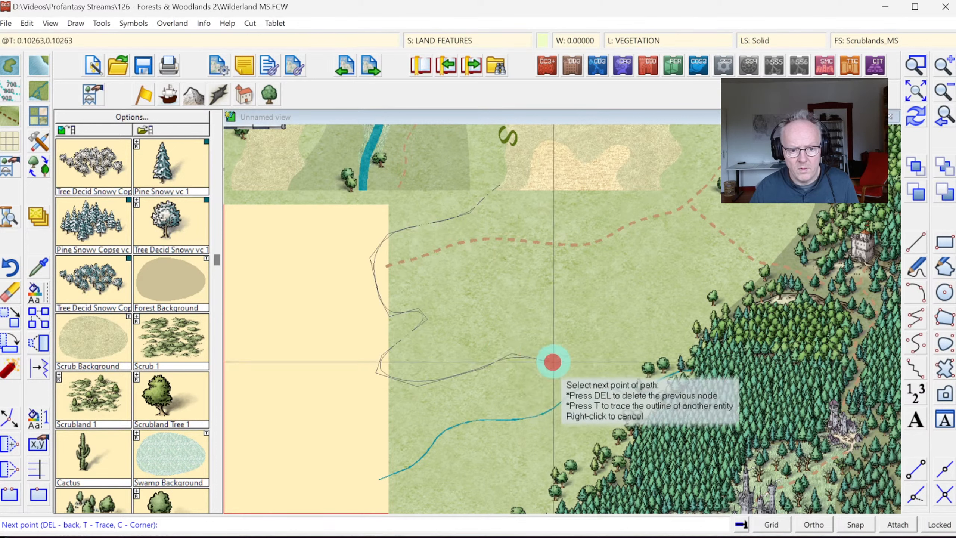
pyautogui.click(636, 225)
pyautogui.click(662, 199)
pyautogui.click(664, 189)
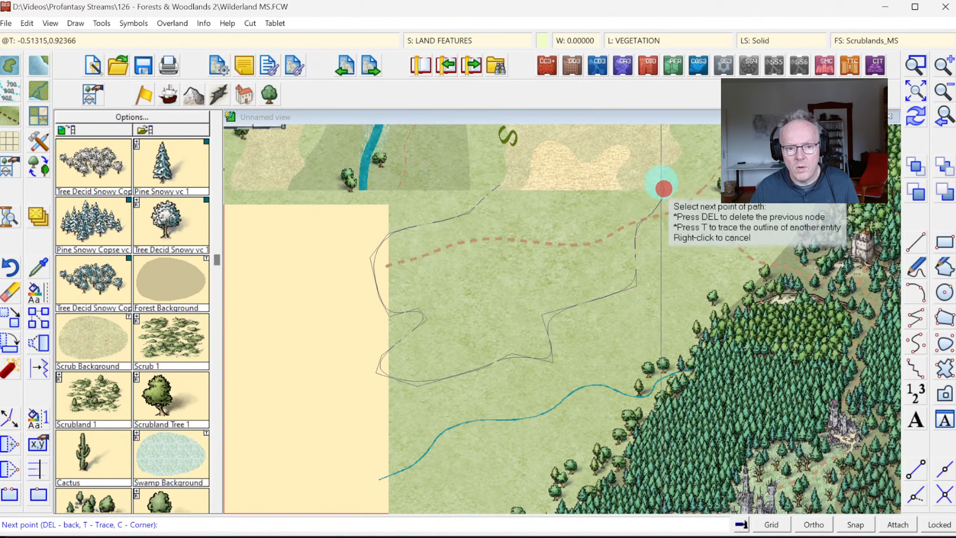
pyautogui.click(660, 183)
pyautogui.click(604, 171)
pyautogui.click(543, 171)
pyautogui.rightClick(543, 171)
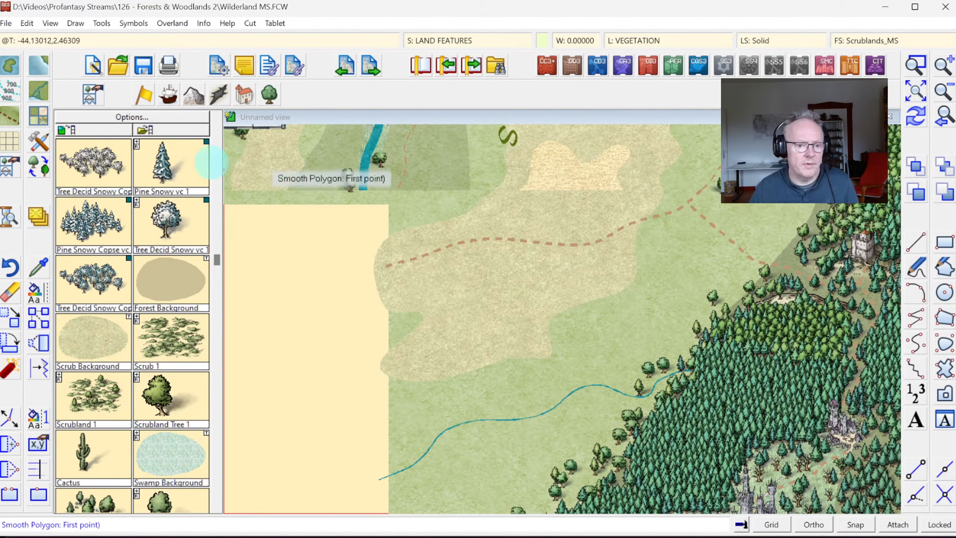
# Match the existing Grassland_MS area's properties and draw a Grassland area on LAND FEATURES 2, continuing it south inside the new scrub
pyautogui.click(38, 271)
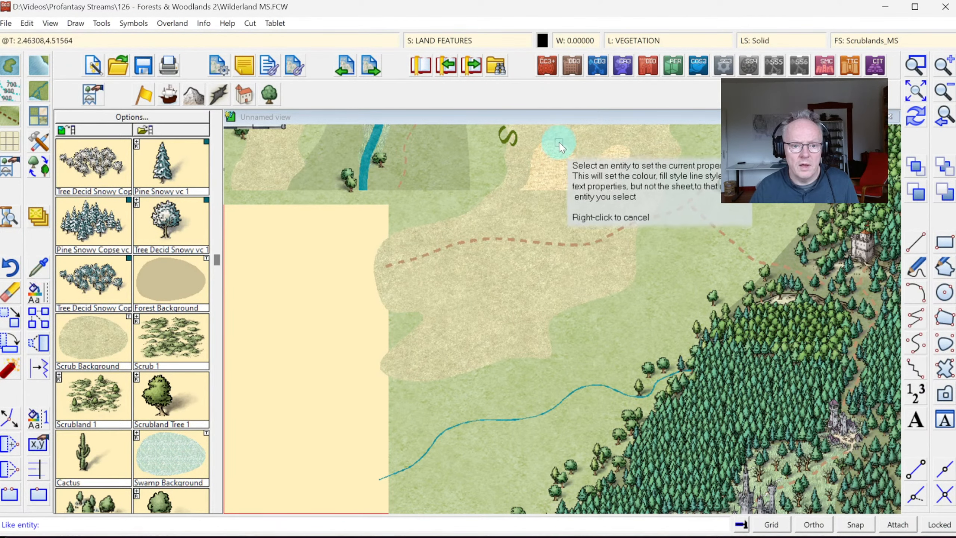
pyautogui.click(558, 144)
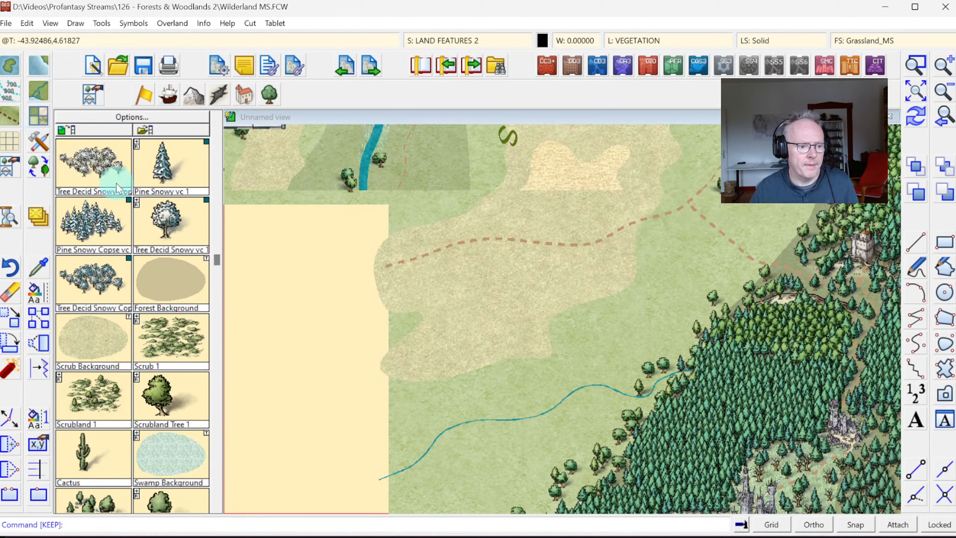
pyautogui.click(216, 167)
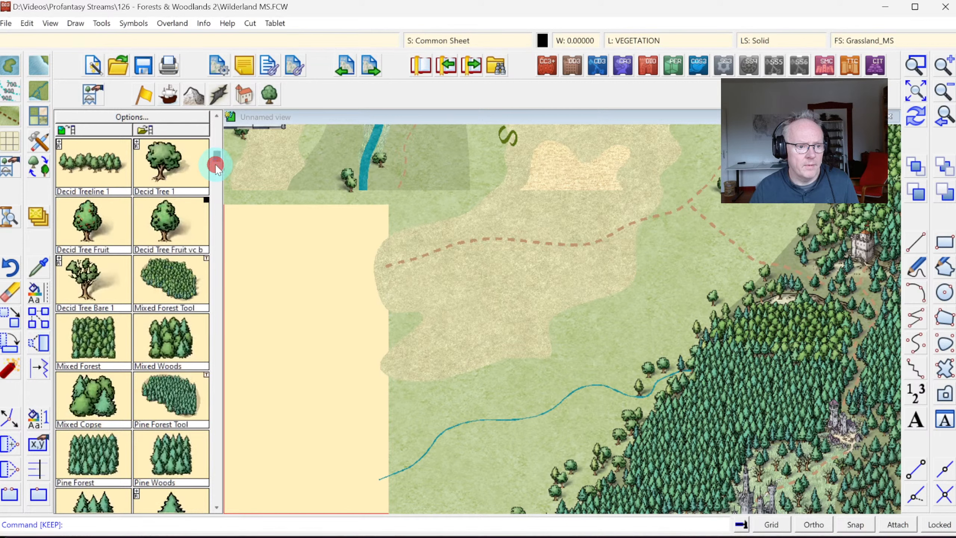
pyautogui.click(217, 143)
pyautogui.click(164, 154)
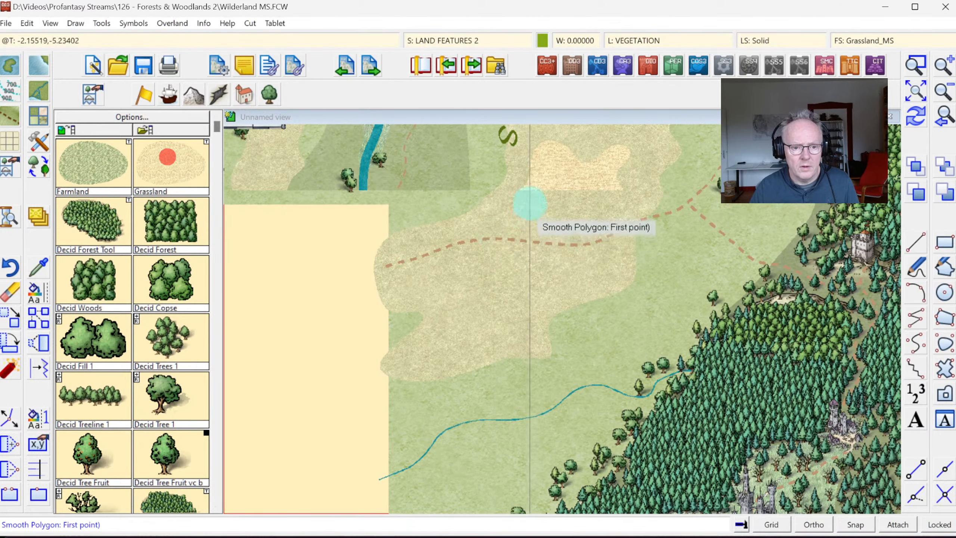
pyautogui.moveTo(522, 187)
pyautogui.mouseDown()
pyautogui.moveTo(404, 280)
pyautogui.moveTo(422, 293)
pyautogui.moveTo(475, 294)
pyautogui.moveTo(479, 309)
pyautogui.moveTo(450, 324)
pyautogui.moveTo(446, 349)
pyautogui.moveTo(522, 332)
pyautogui.moveTo(543, 284)
pyautogui.moveTo(604, 258)
pyautogui.moveTo(623, 203)
pyautogui.mouseUp()
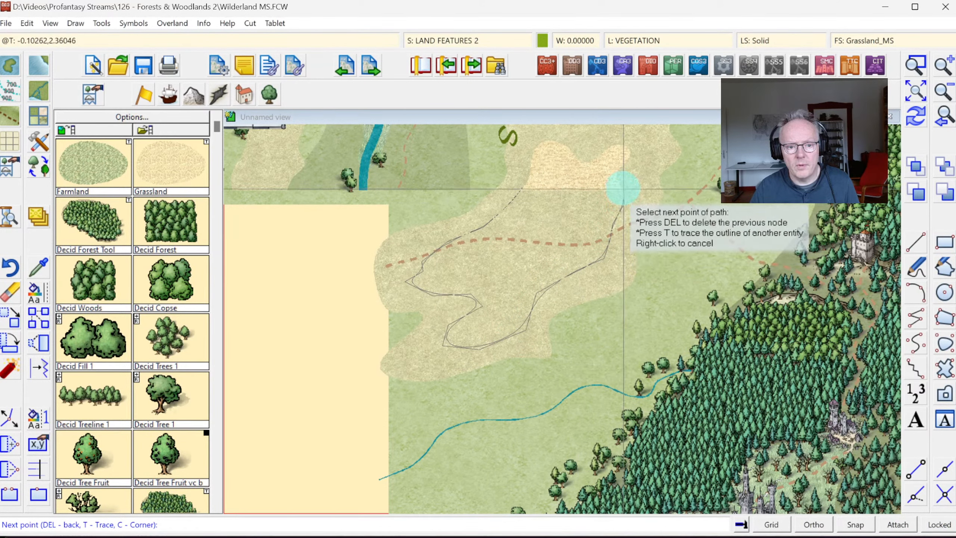
pyautogui.moveTo(622, 188); pyautogui.dragTo(549, 173)
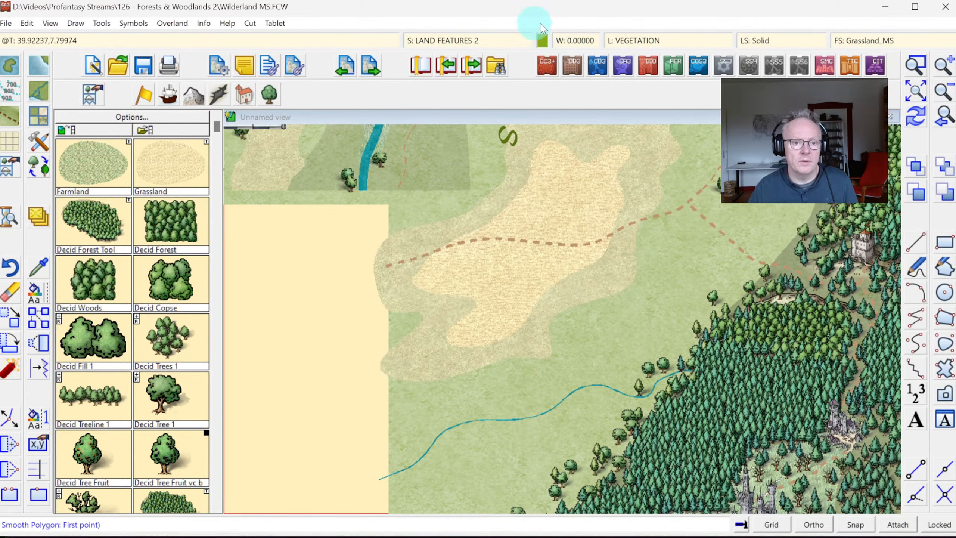
# Activate the sheet effects again and check the new scrub and grassland blend against the whole Southern Mirkwood region
pyautogui.click(433, 42)
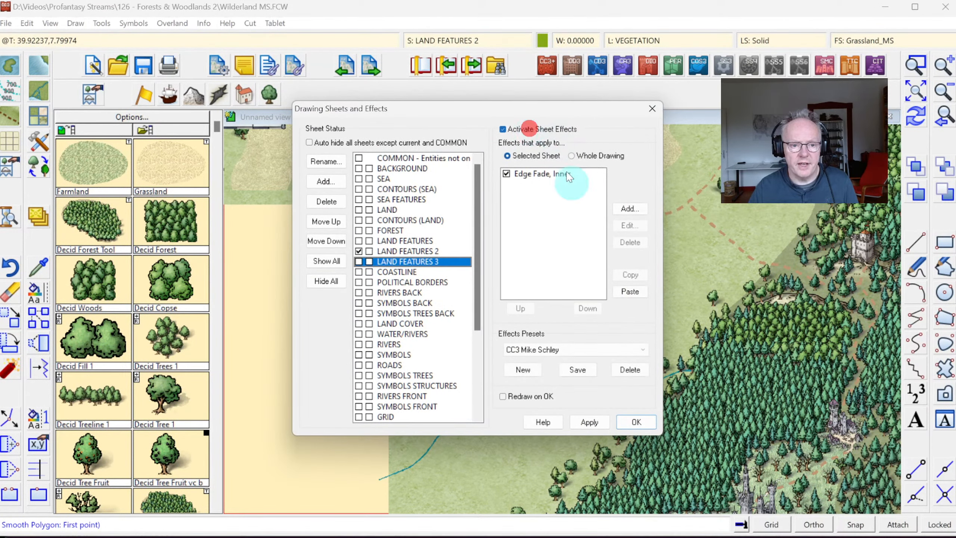
pyautogui.click(646, 428)
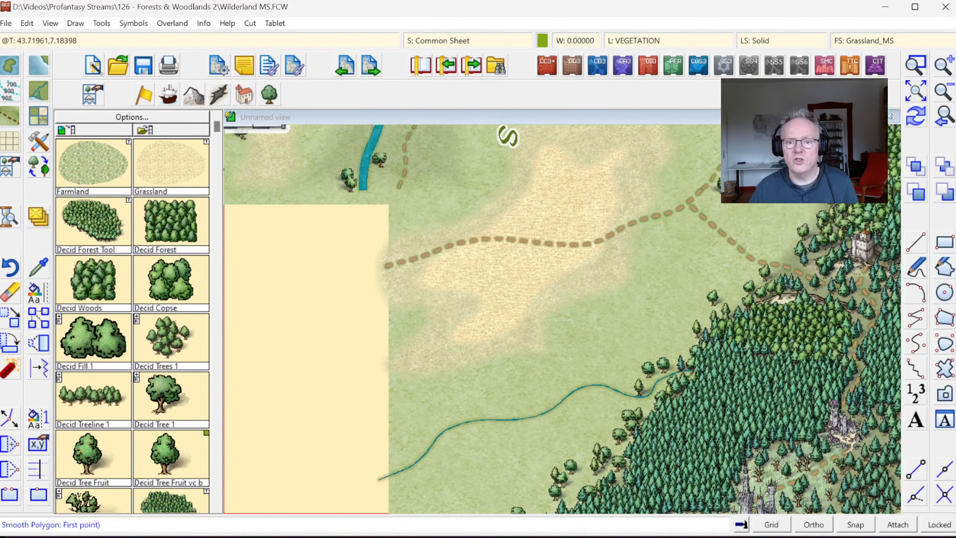
pyautogui.click(915, 90)
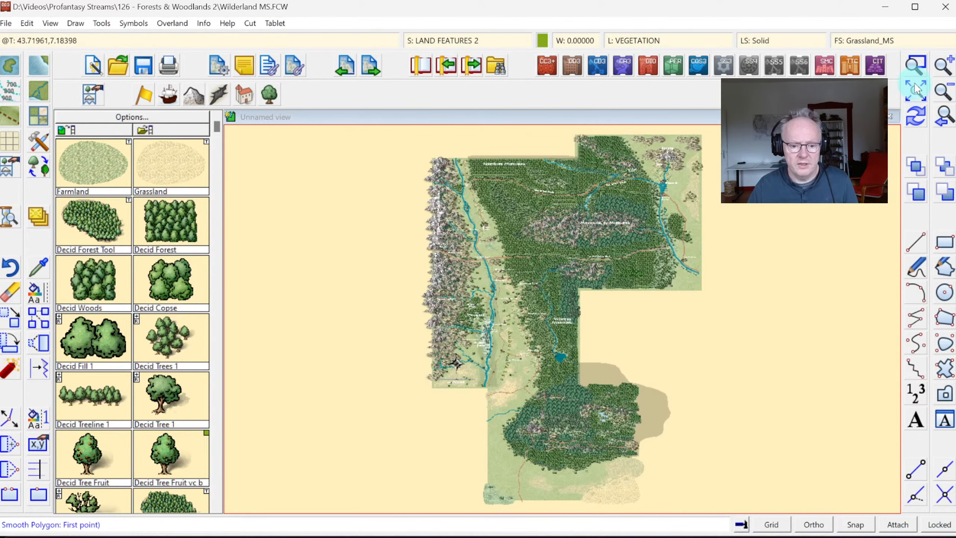
pyautogui.click(914, 72)
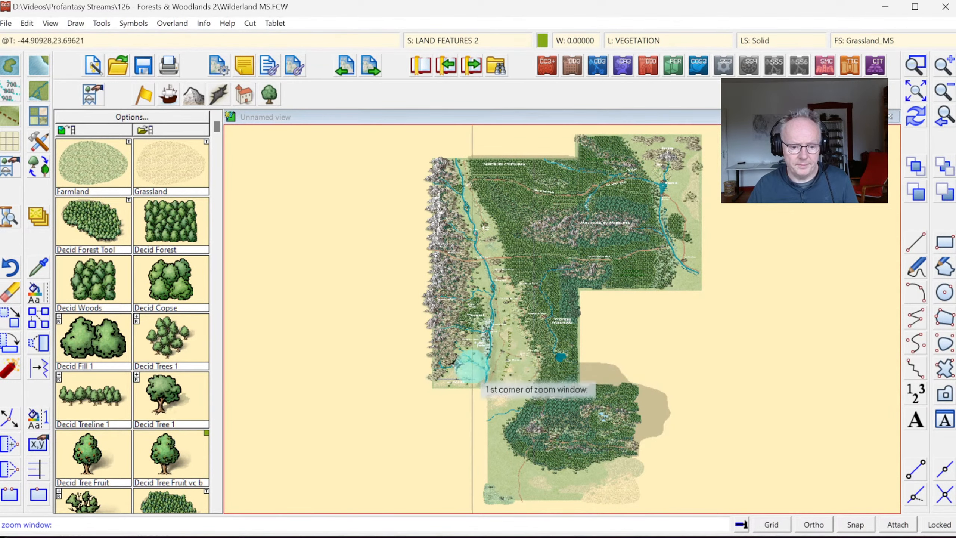
pyautogui.click(467, 367)
pyautogui.click(662, 505)
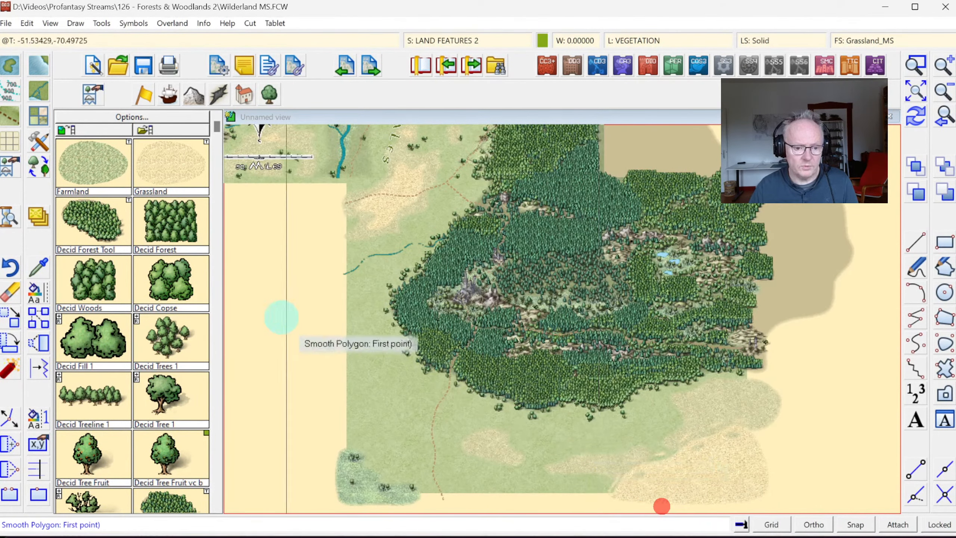
# Draw an irregular Scrub Background area along the forest's southwestern edge, from its western bulge south across the road
pyautogui.click(216, 312)
pyautogui.click(215, 320)
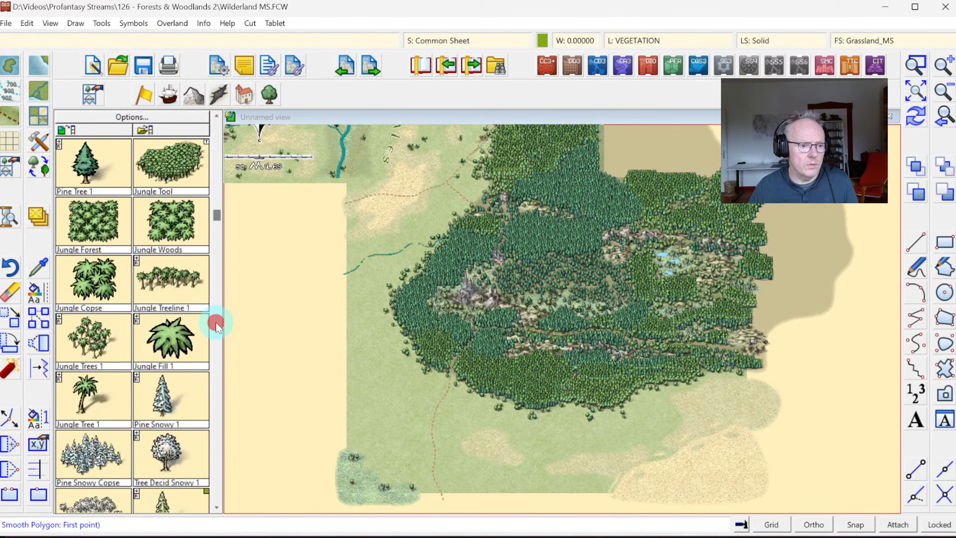
pyautogui.click(216, 321)
pyautogui.click(437, 40)
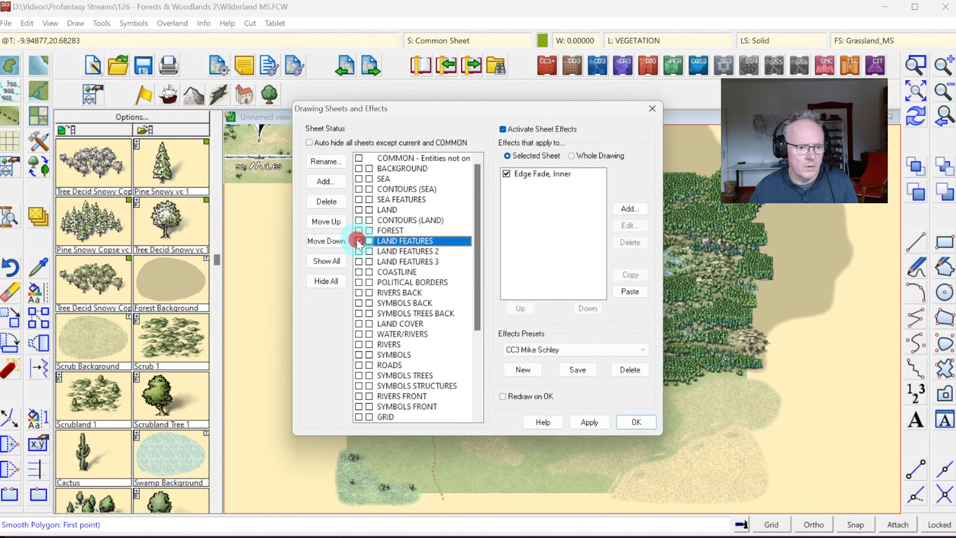
pyautogui.click(635, 424)
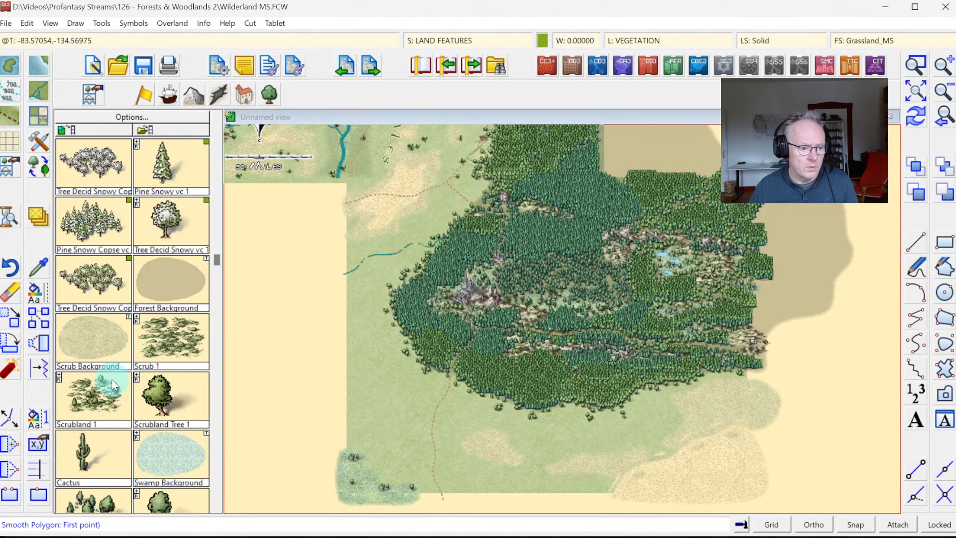
pyautogui.click(86, 339)
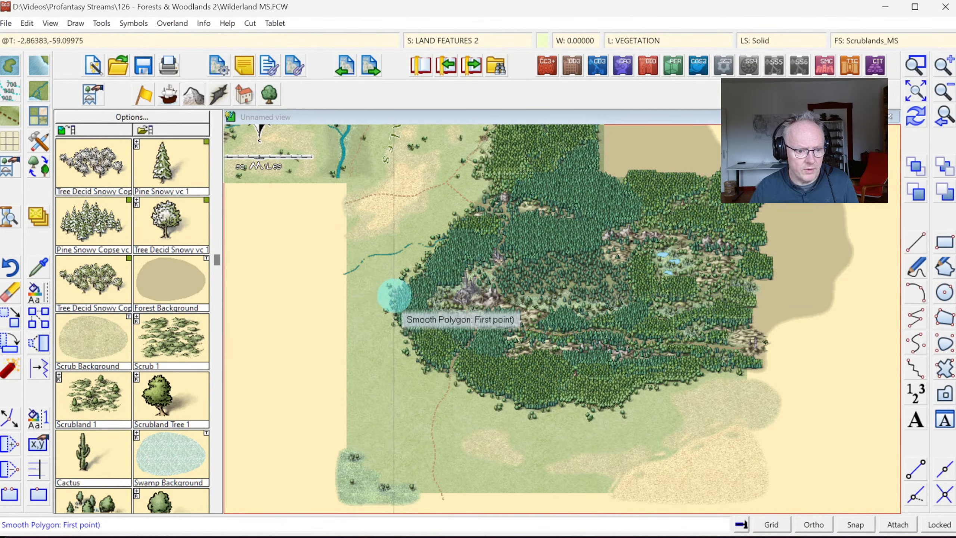
pyautogui.click(393, 296)
pyautogui.click(368, 312)
pyautogui.click(370, 326)
pyautogui.click(390, 356)
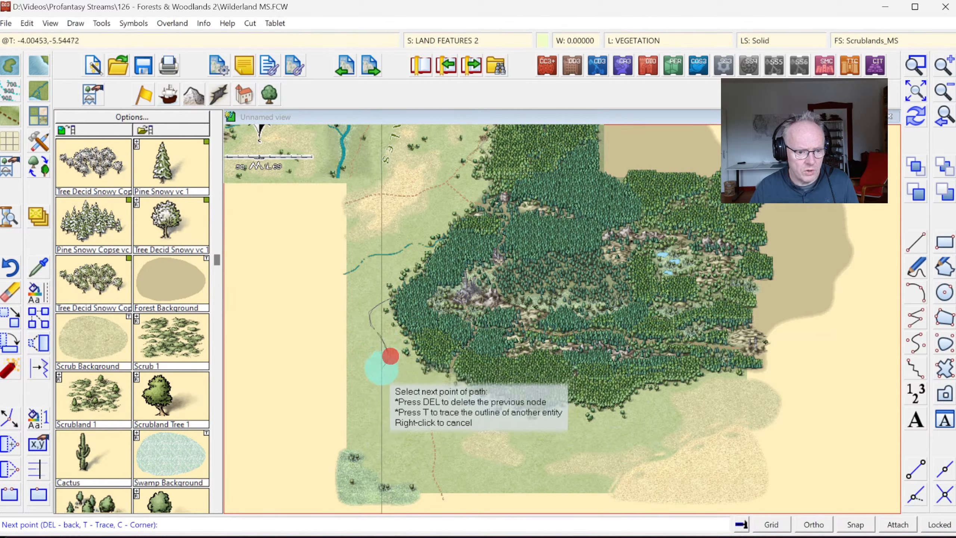
pyautogui.click(377, 376)
pyautogui.click(380, 392)
pyautogui.click(401, 408)
pyautogui.click(414, 413)
pyautogui.click(424, 427)
pyautogui.click(440, 431)
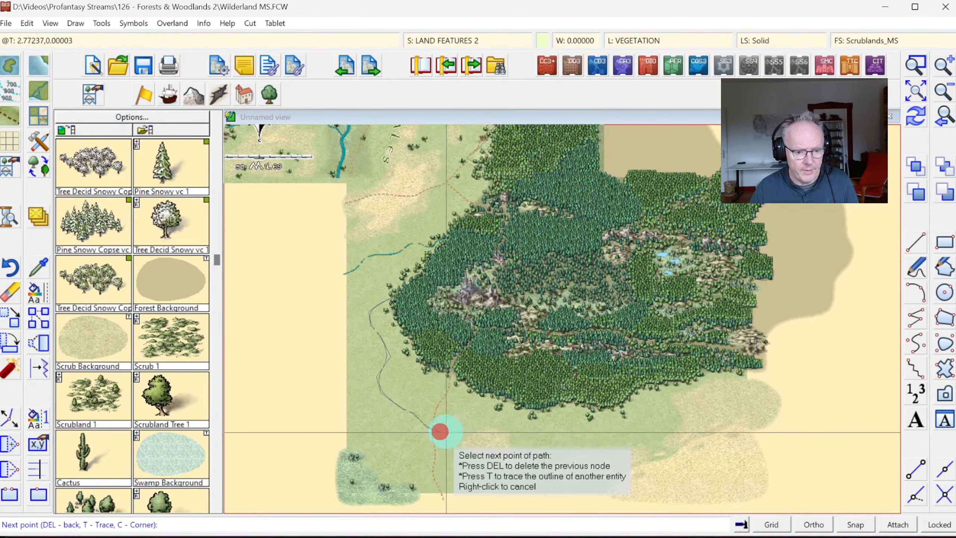
pyautogui.click(449, 432)
pyautogui.click(461, 420)
pyautogui.click(467, 406)
pyautogui.click(476, 383)
pyautogui.click(456, 366)
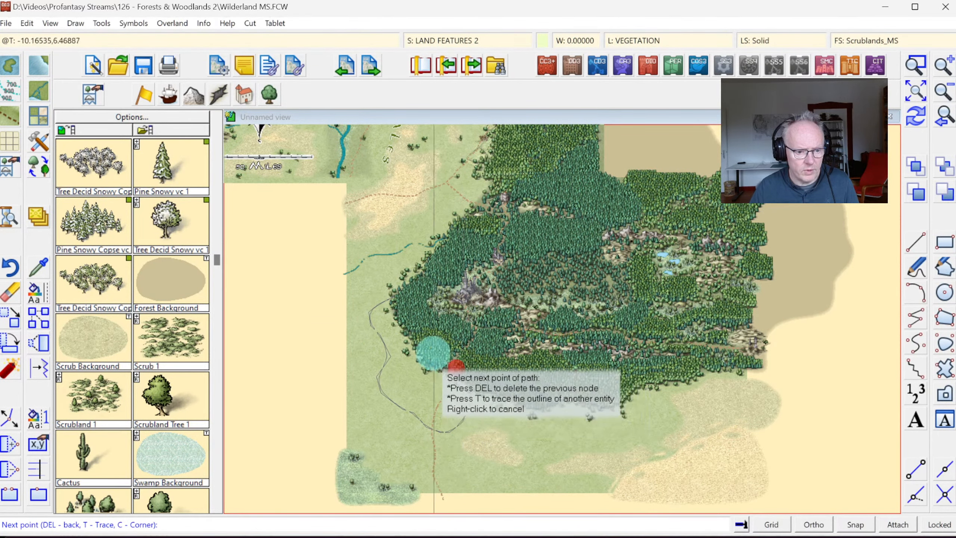
pyautogui.click(433, 353)
pyautogui.click(422, 337)
pyautogui.click(416, 324)
pyautogui.click(405, 299)
pyautogui.rightClick(405, 299)
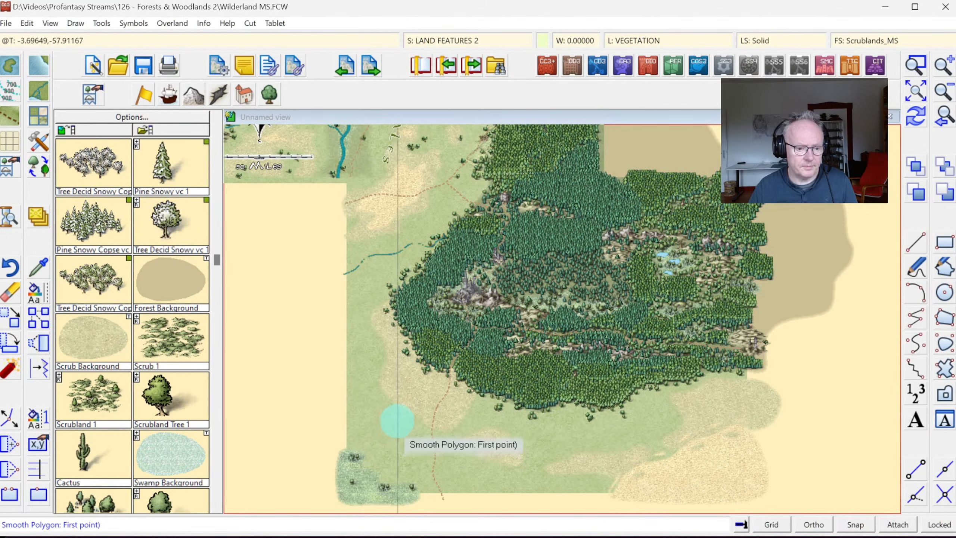
# Add a small Scrub Background patch west of the road, southwest of the larger scrub area
pyautogui.click(387, 433)
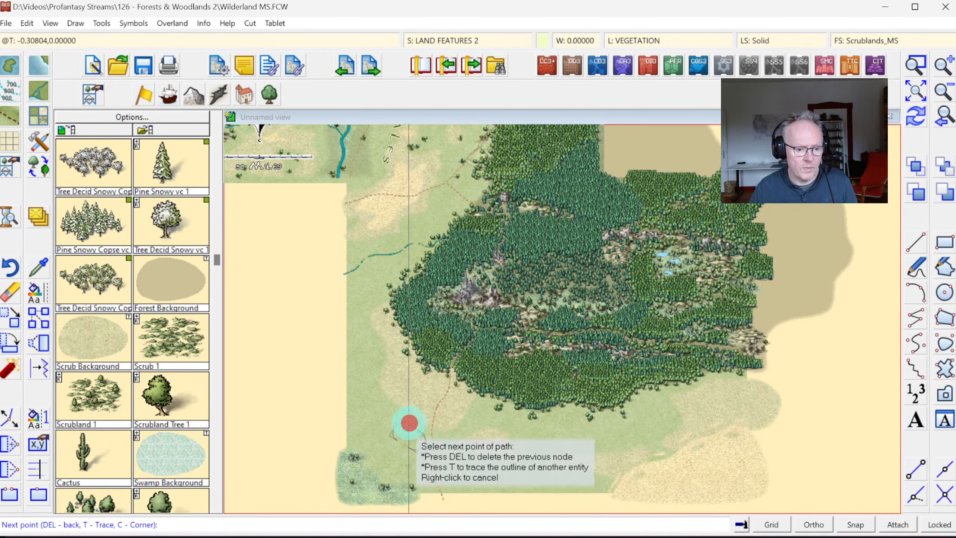
pyautogui.rightClick(401, 413)
pyautogui.click(361, 397)
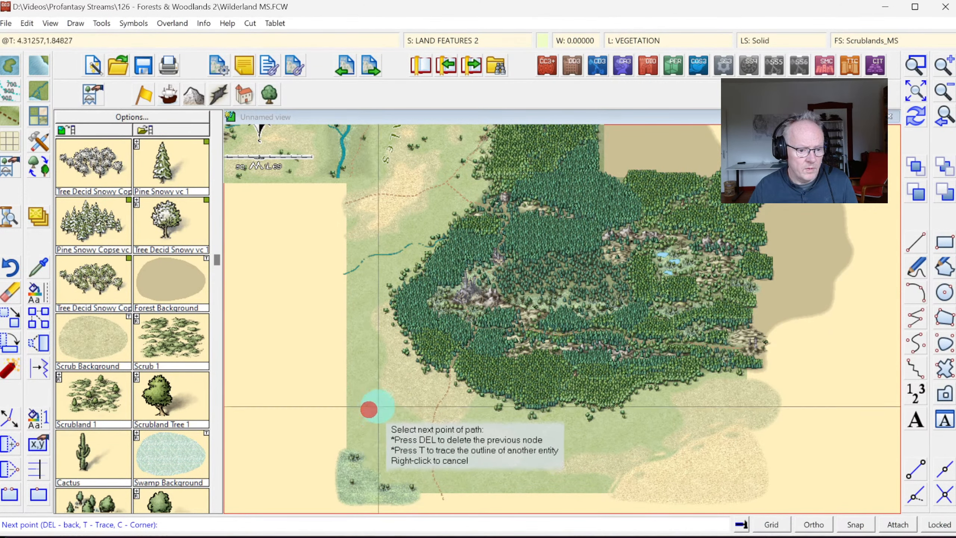
pyautogui.rightClick(561, 448)
pyautogui.rightClick(565, 449)
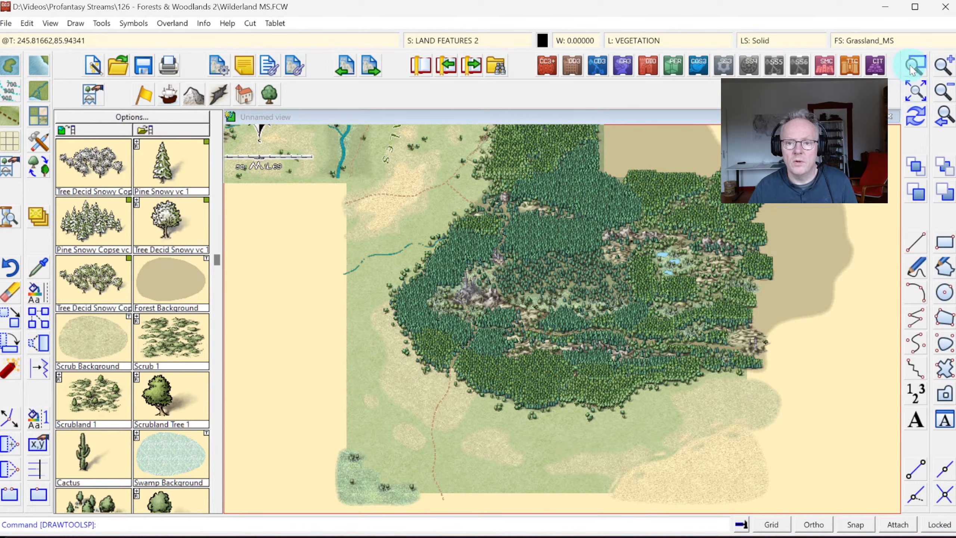
# Make FOREST the current sheet and hide all other sheets
pyautogui.click(916, 94)
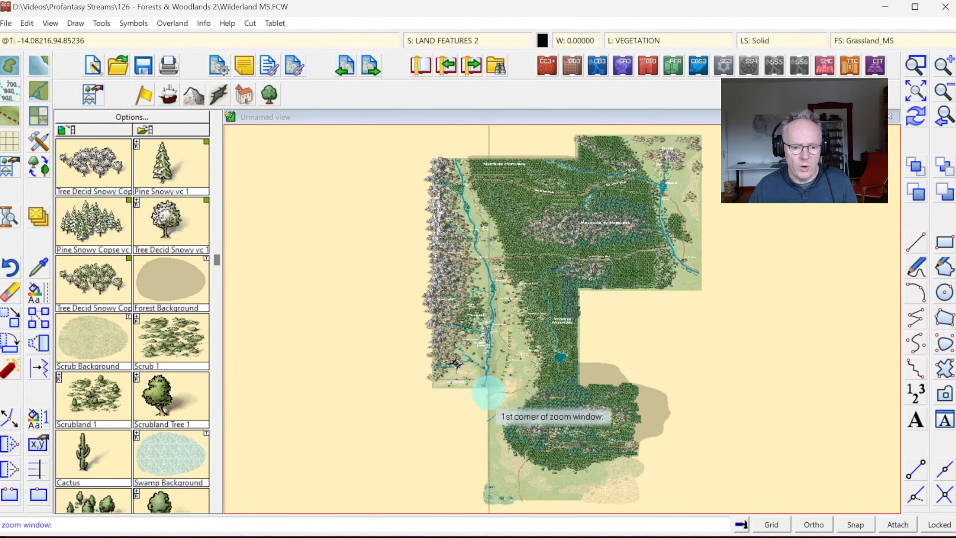
pyautogui.click(484, 384)
pyautogui.click(652, 507)
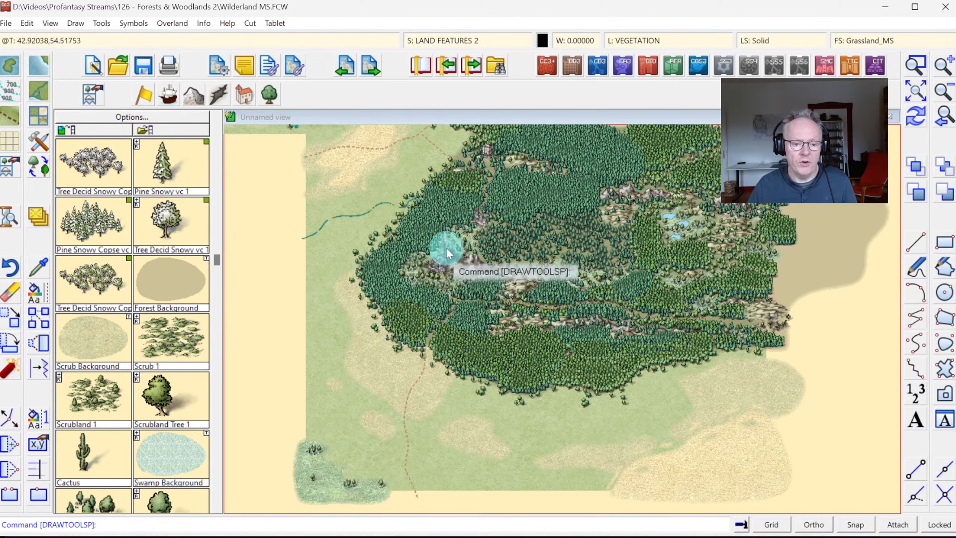
pyautogui.click(443, 41)
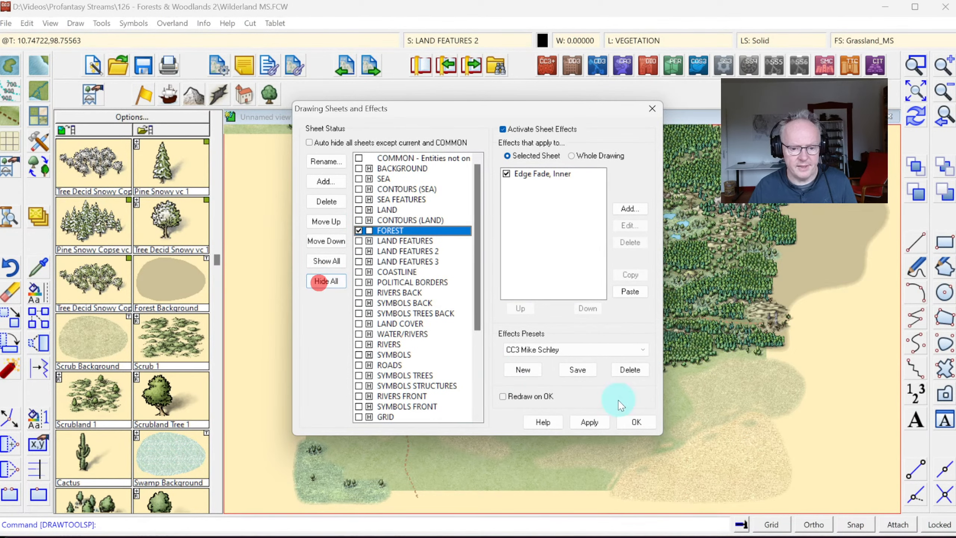
pyautogui.click(632, 422)
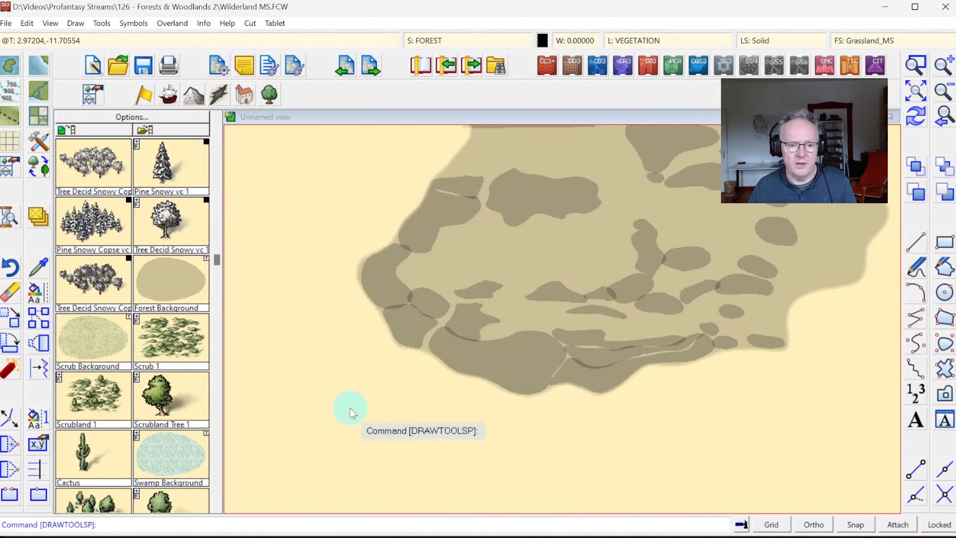
# Erase the small overlapping forest background patches in Southern Mirkwood, keeping the large forest outline, and redraw the map
pyautogui.click(941, 92)
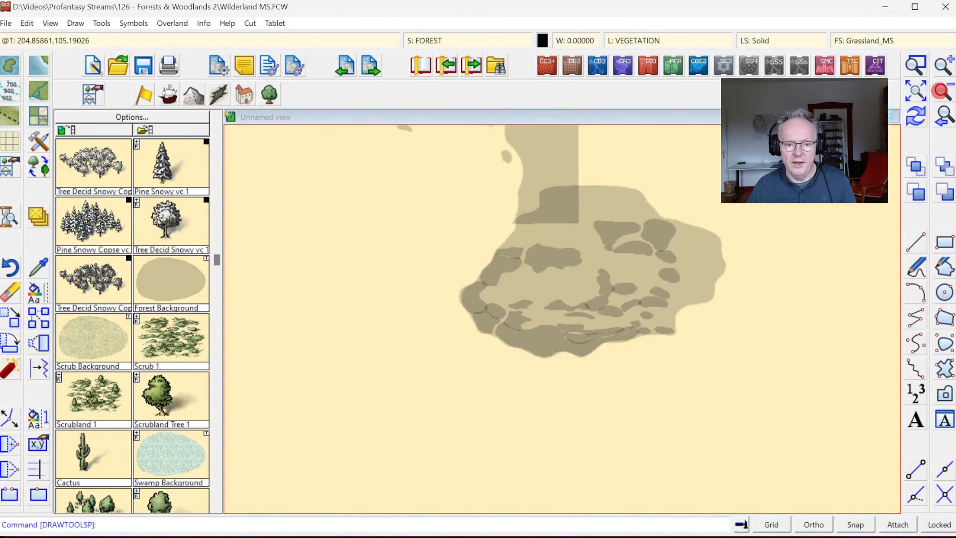
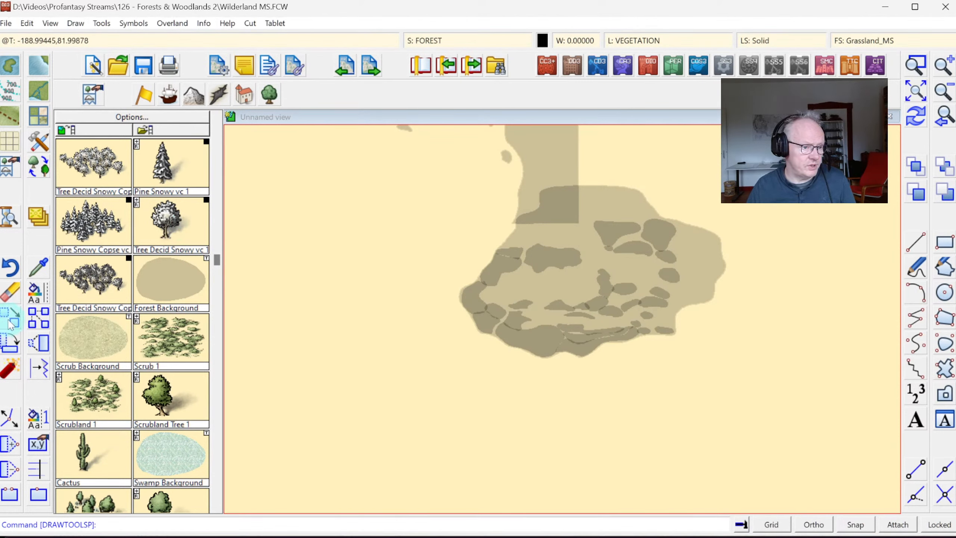
pyautogui.click(427, 235)
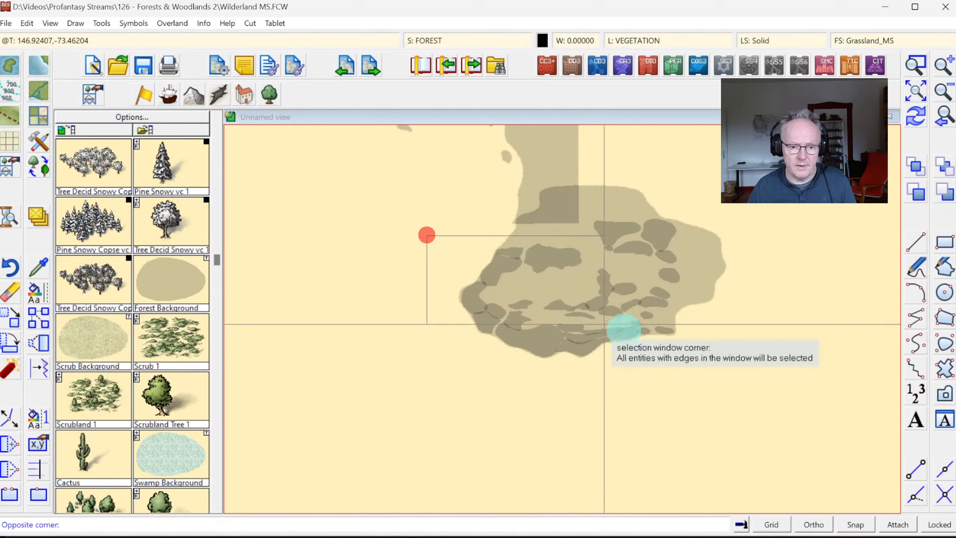
pyautogui.click(736, 379)
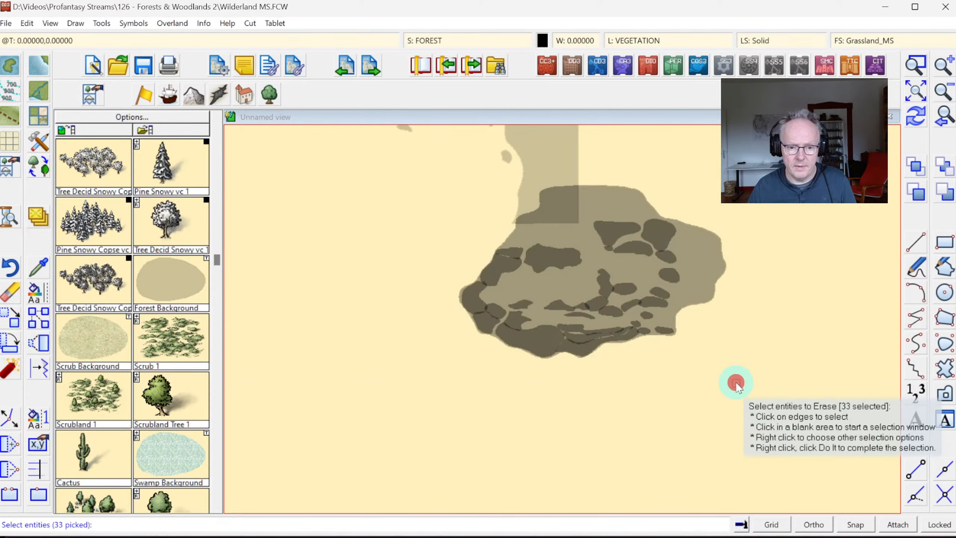
pyautogui.click(721, 257)
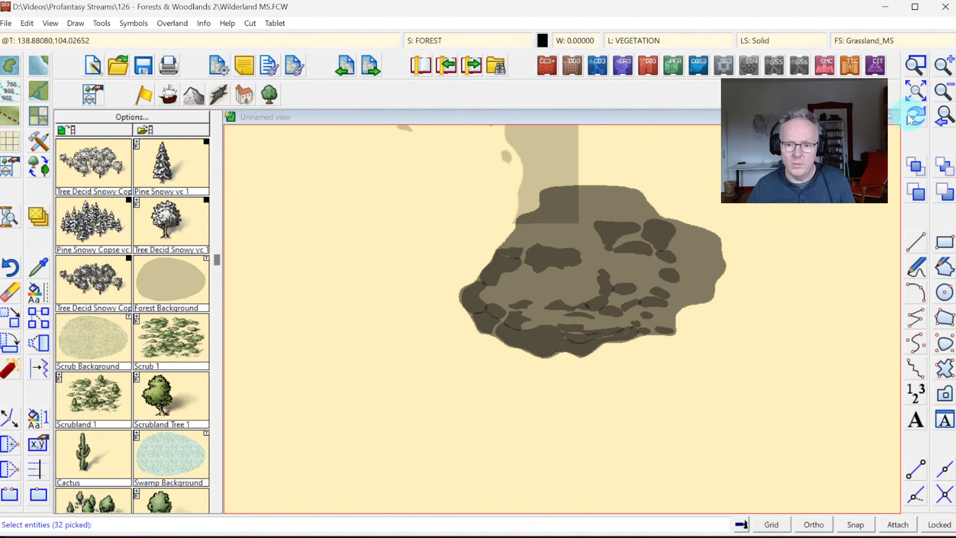
pyautogui.press('d')
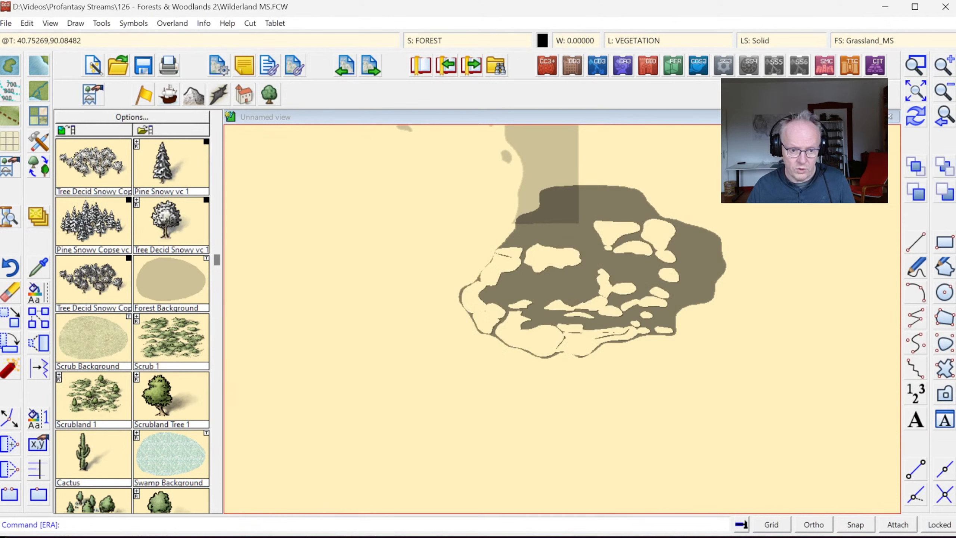
pyautogui.click(916, 120)
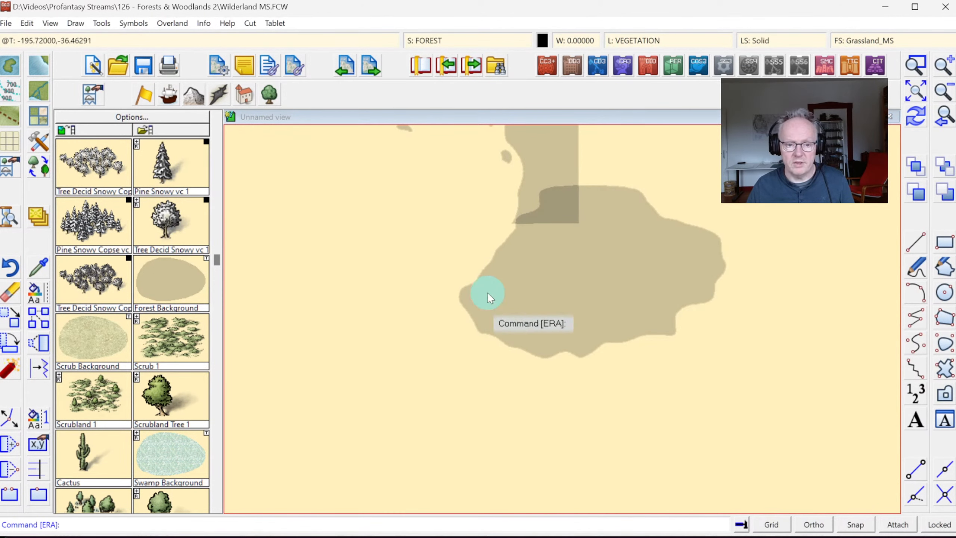
# Examine the overlap between the southern and northern forest backgrounds and check the effects on the FOREST sheet
pyautogui.click(948, 97)
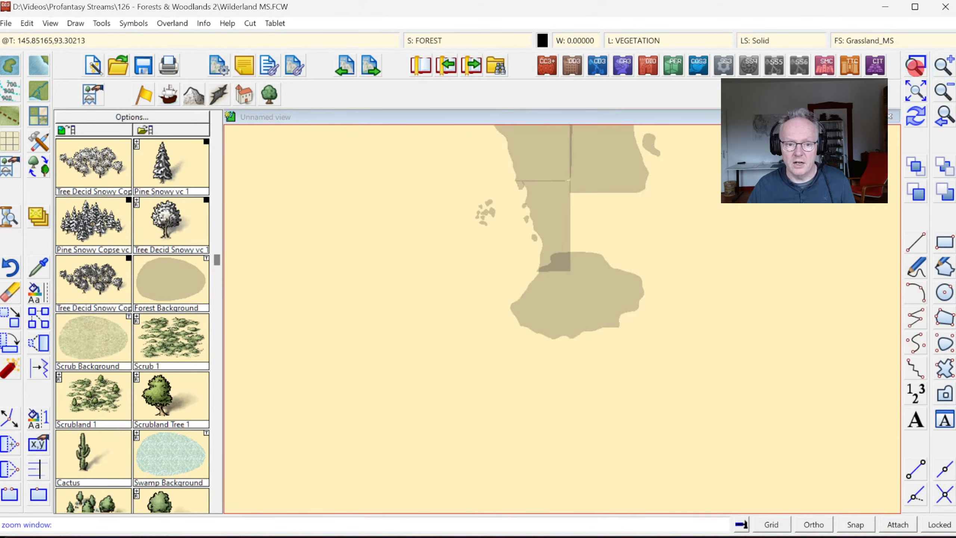
pyautogui.click(508, 229)
pyautogui.click(659, 340)
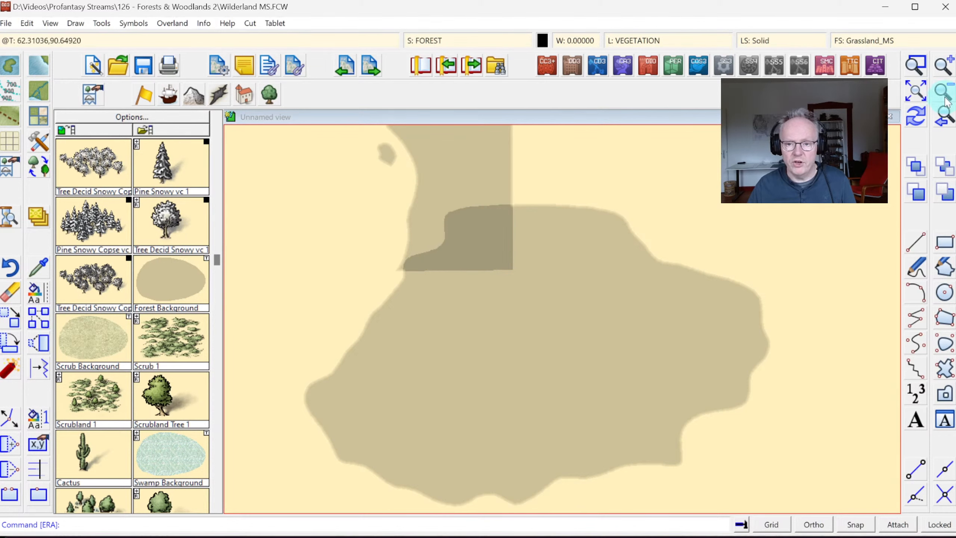
pyautogui.click(942, 91)
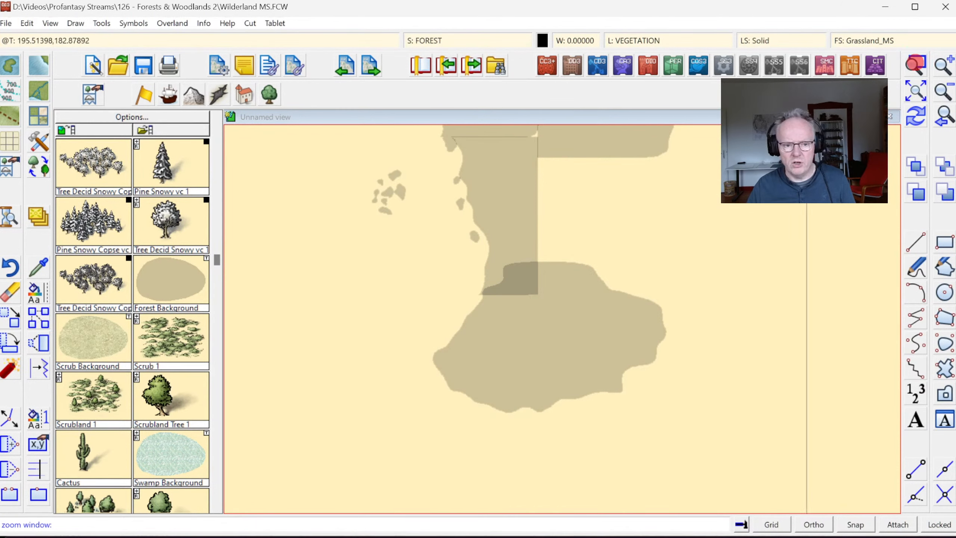
pyautogui.click(403, 241)
pyautogui.click(691, 438)
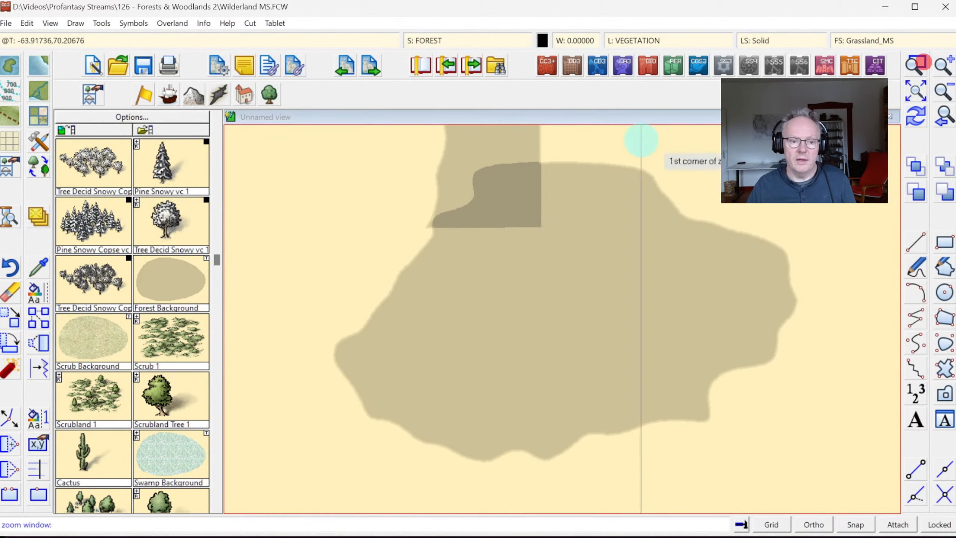
pyautogui.click(370, 138)
pyautogui.click(609, 298)
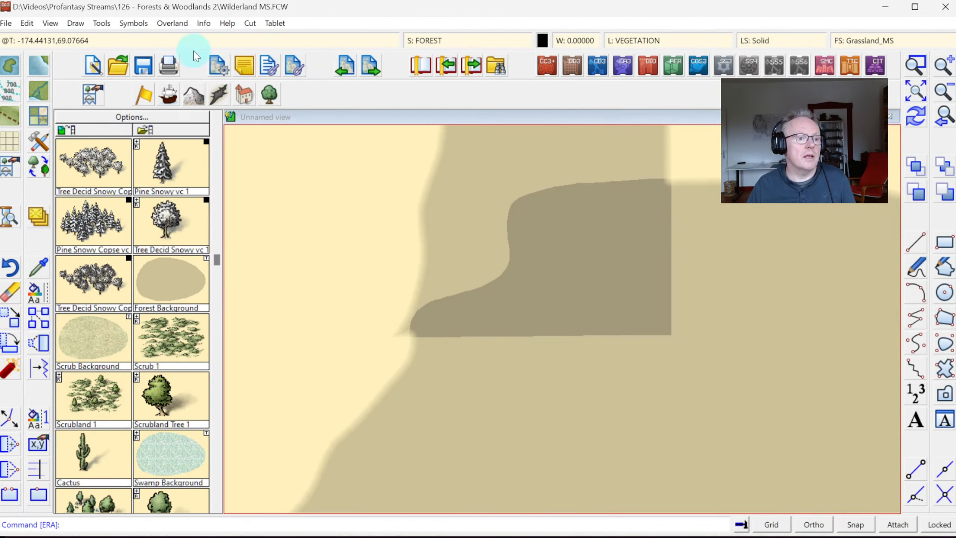
pyautogui.click(446, 44)
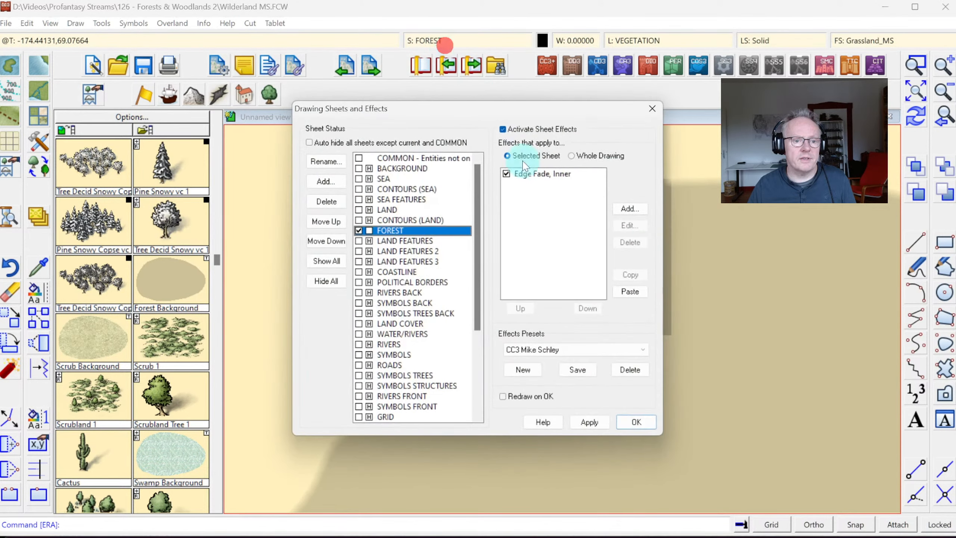
pyautogui.click(639, 420)
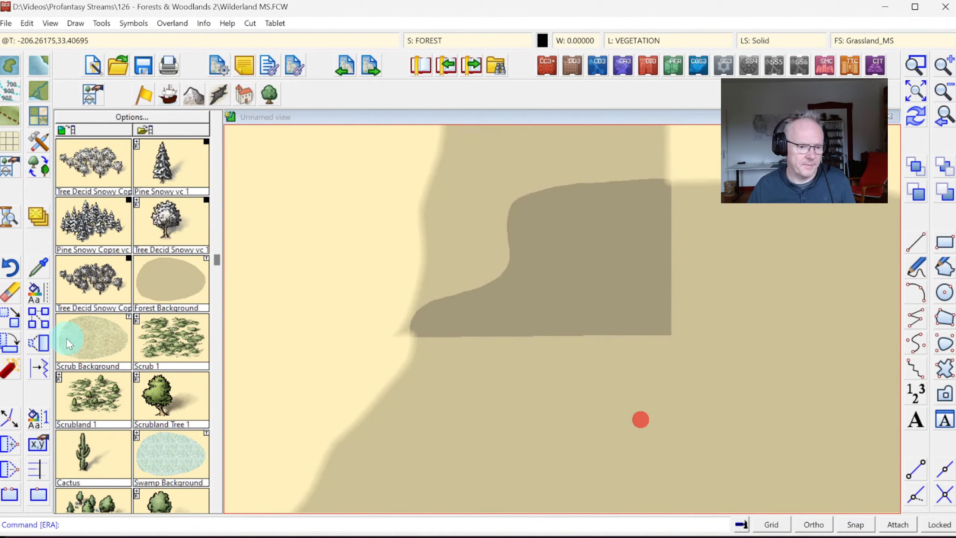
# Delete the outline node of the southern forest background at the southwest corner of the overlap
pyautogui.click(17, 472)
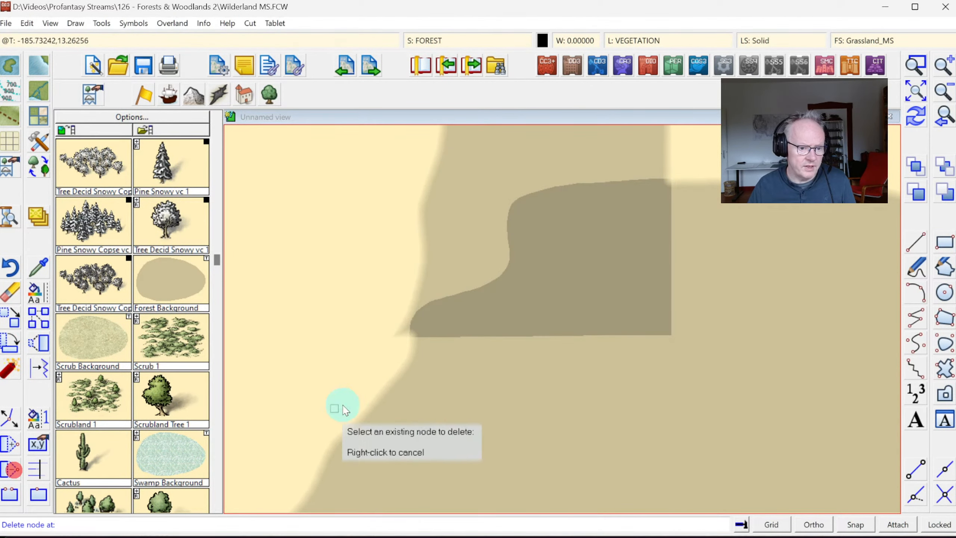
pyautogui.click(412, 328)
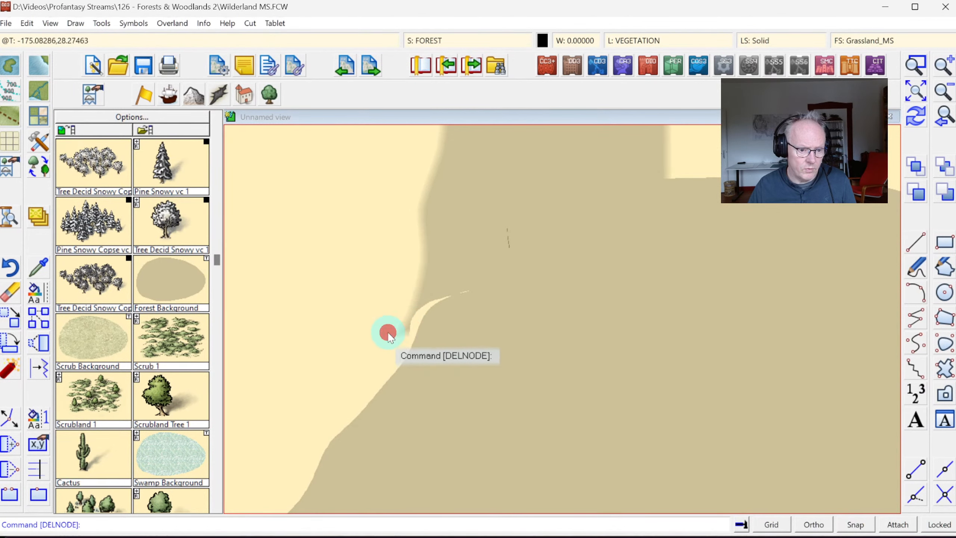
pyautogui.click(417, 326)
# Move the southern forest background's western outline nodes to the point where it meets the northern background's southwest corner
pyautogui.click(7, 419)
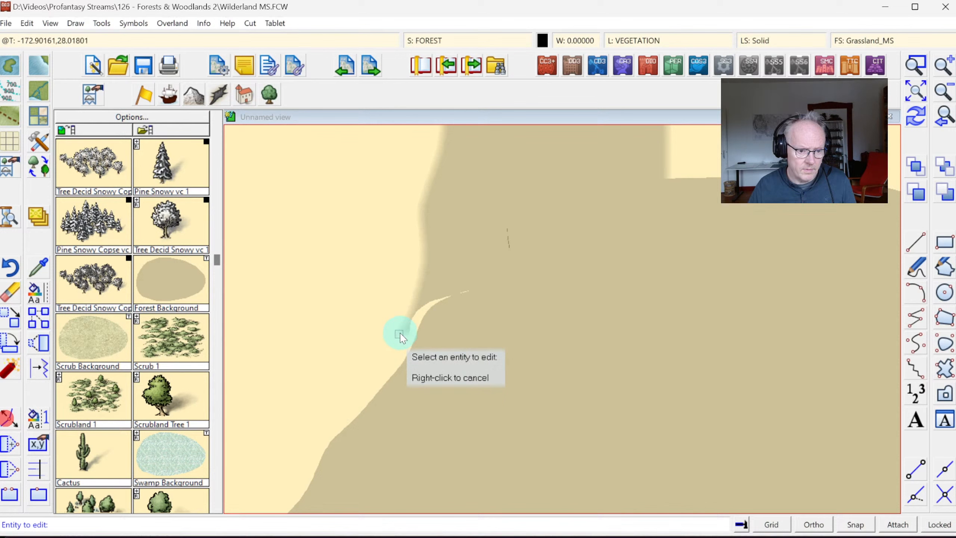
pyautogui.click(419, 328)
pyautogui.click(391, 334)
pyautogui.rightClick(409, 352)
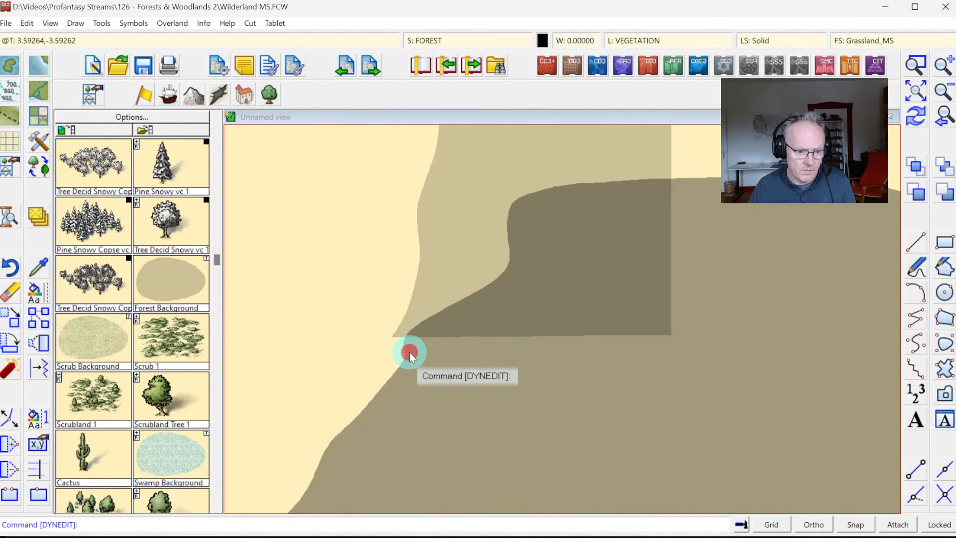
pyautogui.click(408, 354)
pyautogui.click(373, 353)
pyautogui.rightClick(386, 357)
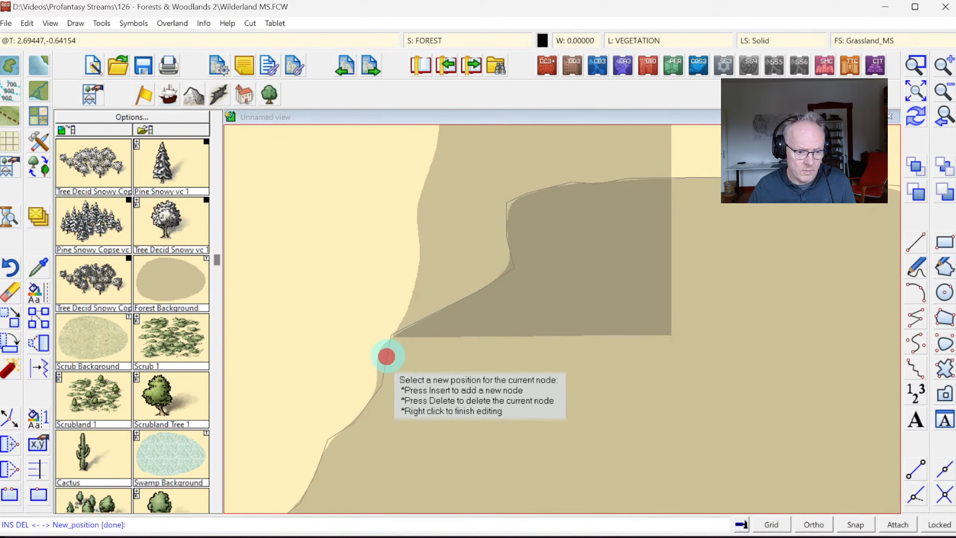
pyautogui.rightClick(408, 338)
pyautogui.click(408, 326)
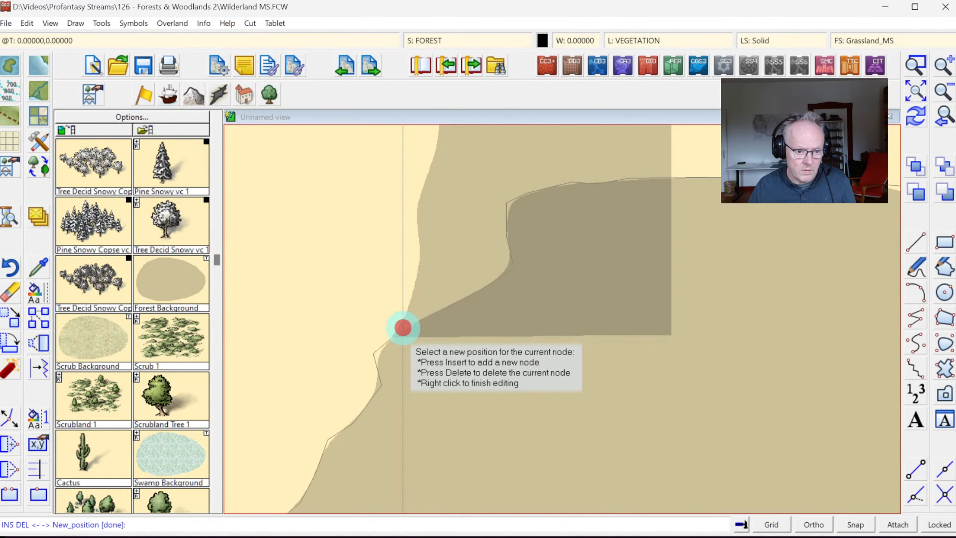
pyautogui.rightClick(553, 308)
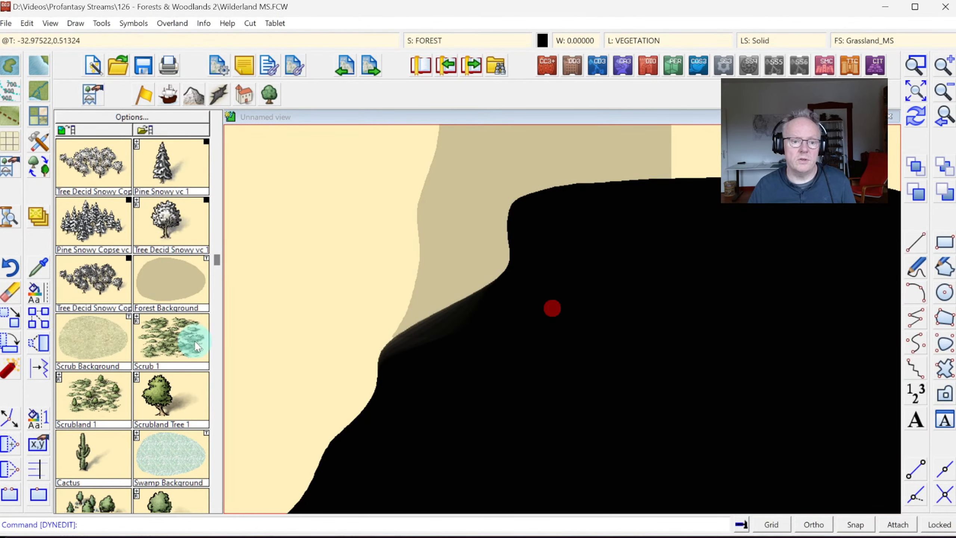
# Delete surplus outline nodes of the southern forest background along the curved northwest edge of the overlap and redraw the map
pyautogui.click(12, 467)
pyautogui.click(502, 269)
pyautogui.rightClick(511, 243)
pyautogui.click(512, 241)
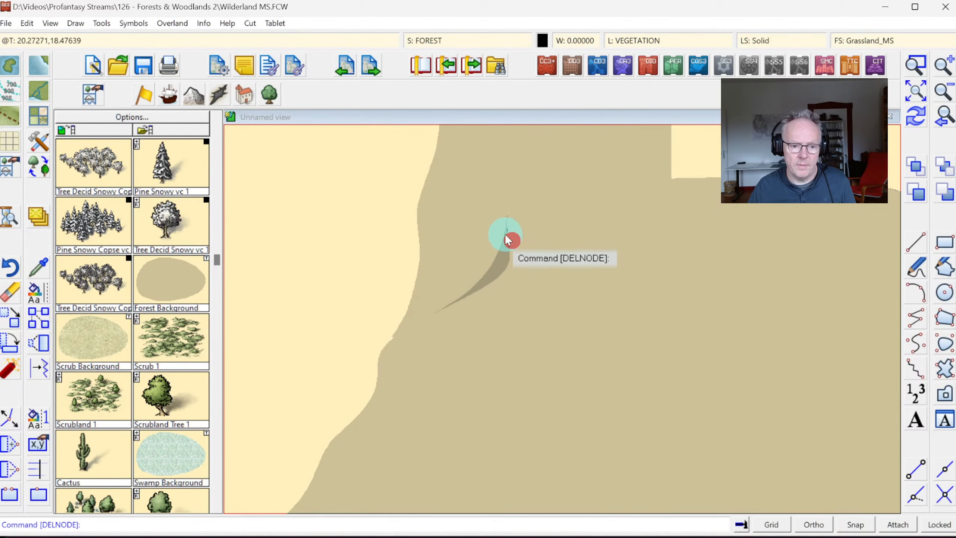
pyautogui.rightClick(506, 234)
pyautogui.click(506, 231)
pyautogui.rightClick(515, 215)
pyautogui.click(520, 198)
pyautogui.rightClick(545, 198)
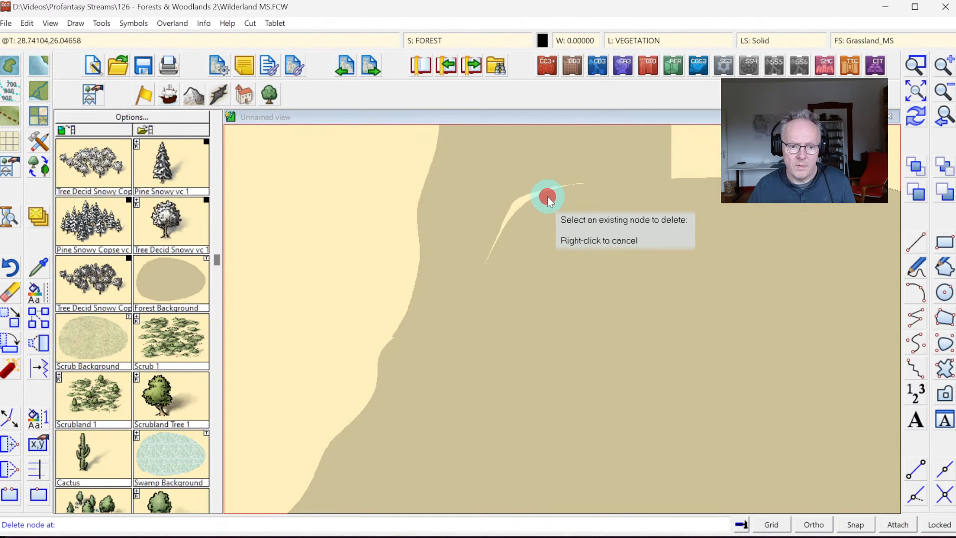
pyautogui.click(547, 196)
pyautogui.rightClick(561, 187)
pyautogui.click(562, 187)
pyautogui.rightClick(574, 189)
pyautogui.click(574, 189)
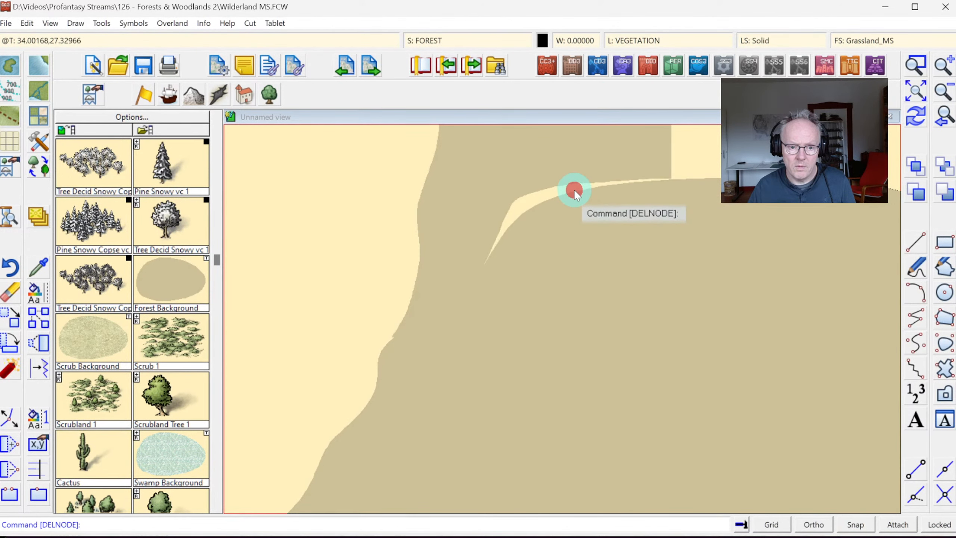
pyautogui.click(915, 117)
pyautogui.rightClick(640, 160)
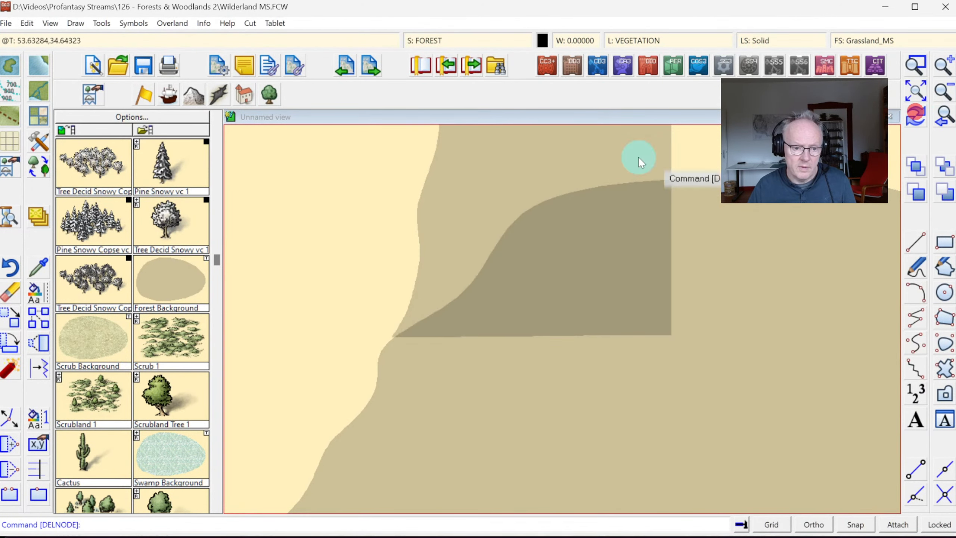
# Try to insert an outline node into the southern forest background at the northern background's southeast corner
pyautogui.click(10, 417)
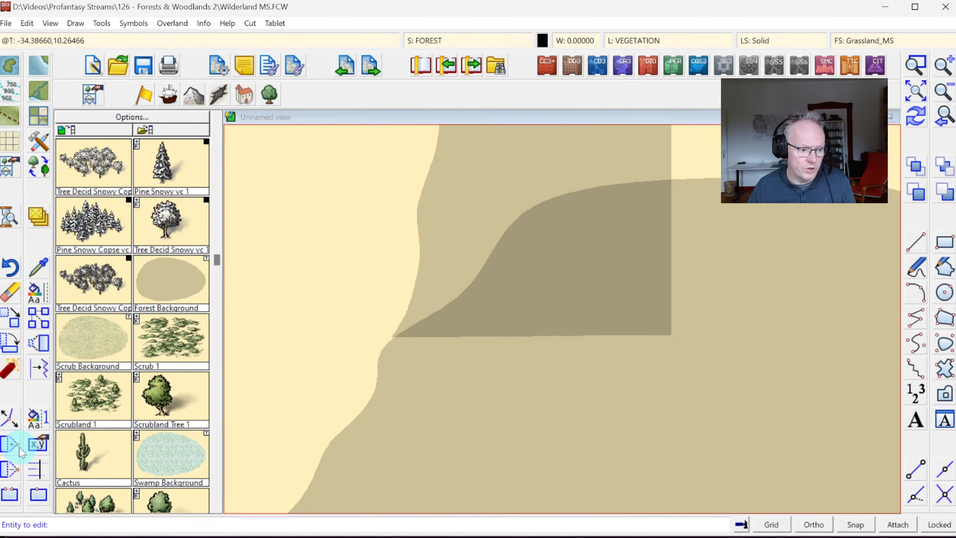
pyautogui.click(483, 260)
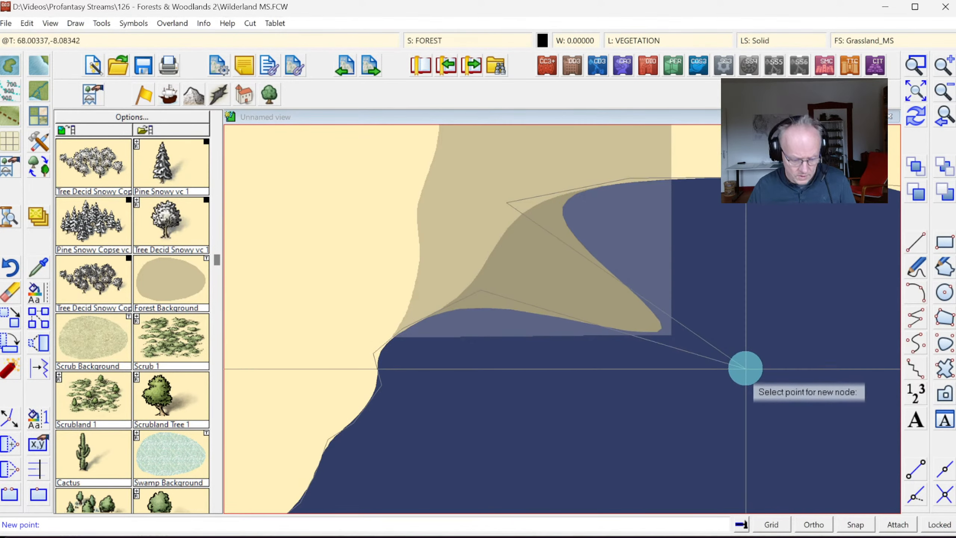
pyautogui.click(745, 368)
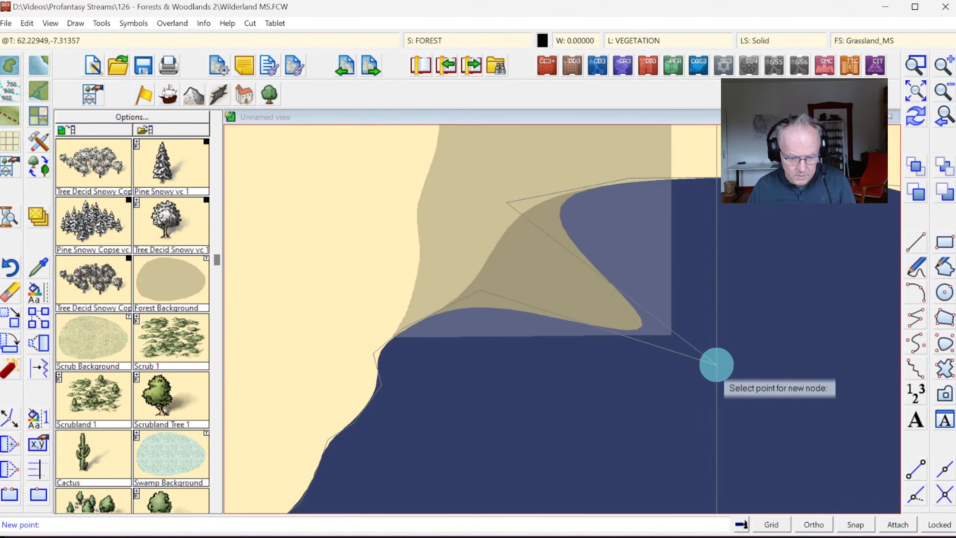
pyautogui.click(671, 333)
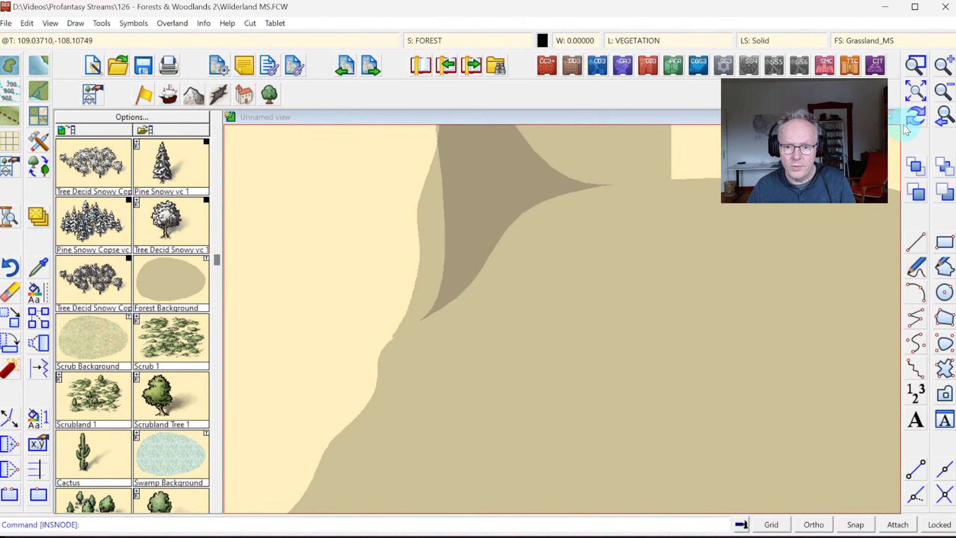
pyautogui.click(914, 120)
pyautogui.rightClick(501, 260)
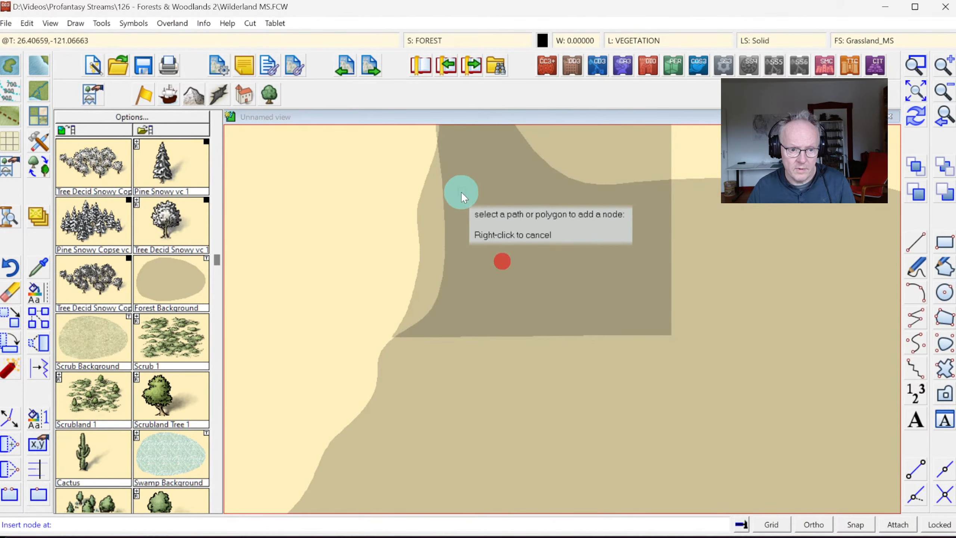
pyautogui.click(468, 249)
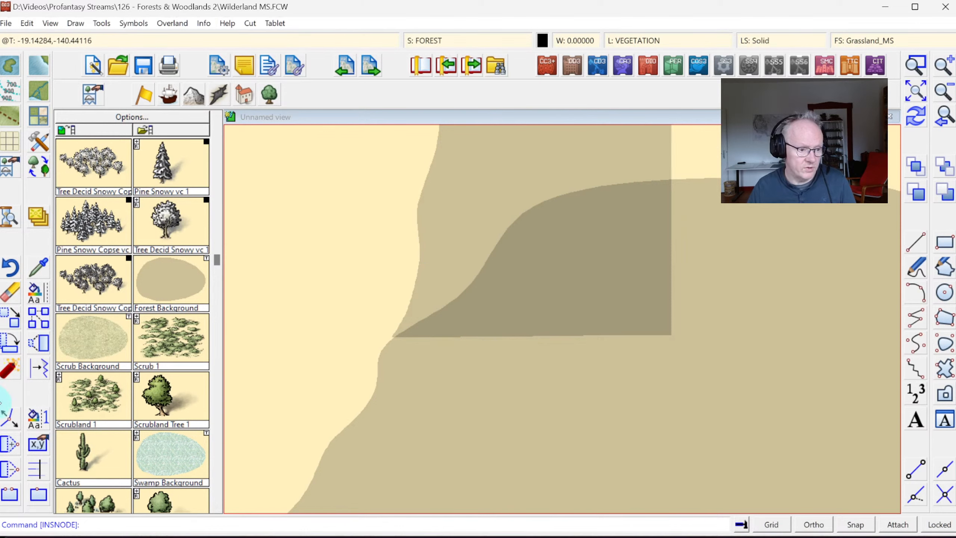
# Move the southern forest background's outline node inside the overlap to the northern background's southeast corner
pyautogui.click(5, 420)
pyautogui.click(493, 248)
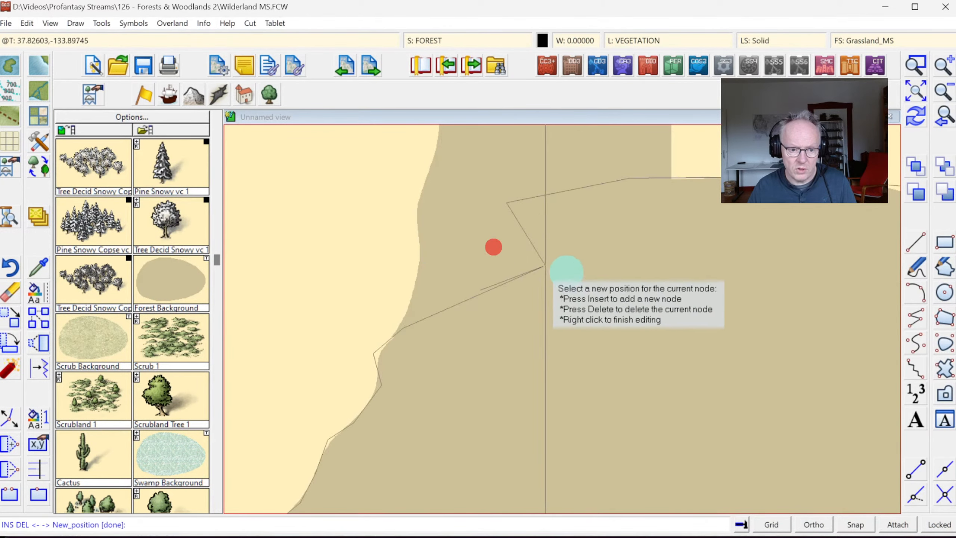
pyautogui.click(669, 331)
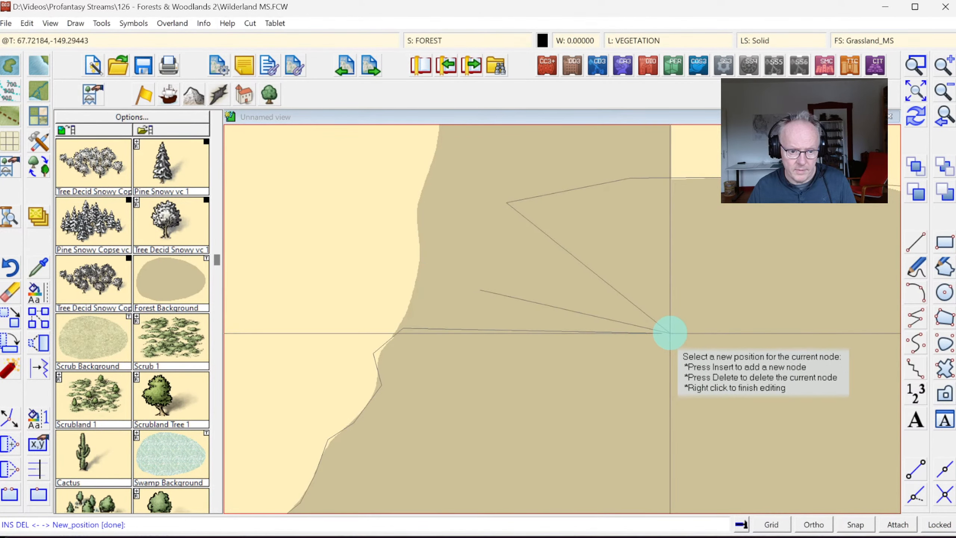
pyautogui.rightClick(669, 332)
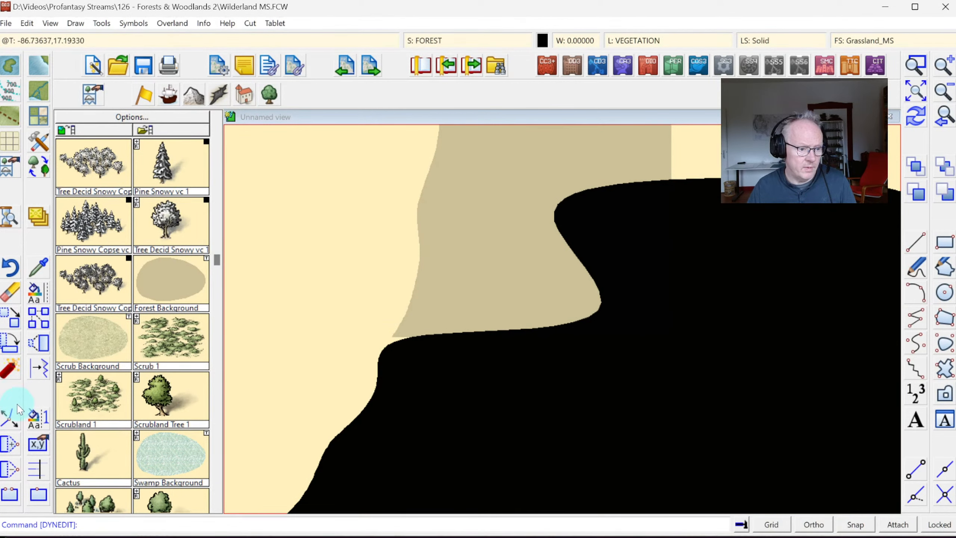
# Move the southern forest background's upper outline nodes onto the northern background's east edge and redraw the map
pyautogui.click(559, 196)
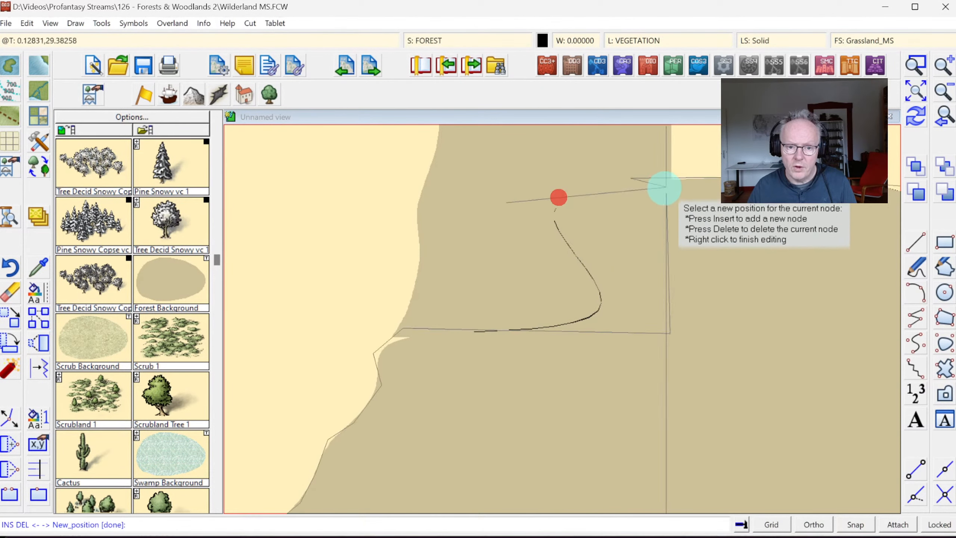
pyautogui.click(671, 186)
pyautogui.rightClick(671, 187)
pyautogui.rightClick(649, 185)
pyautogui.click(651, 182)
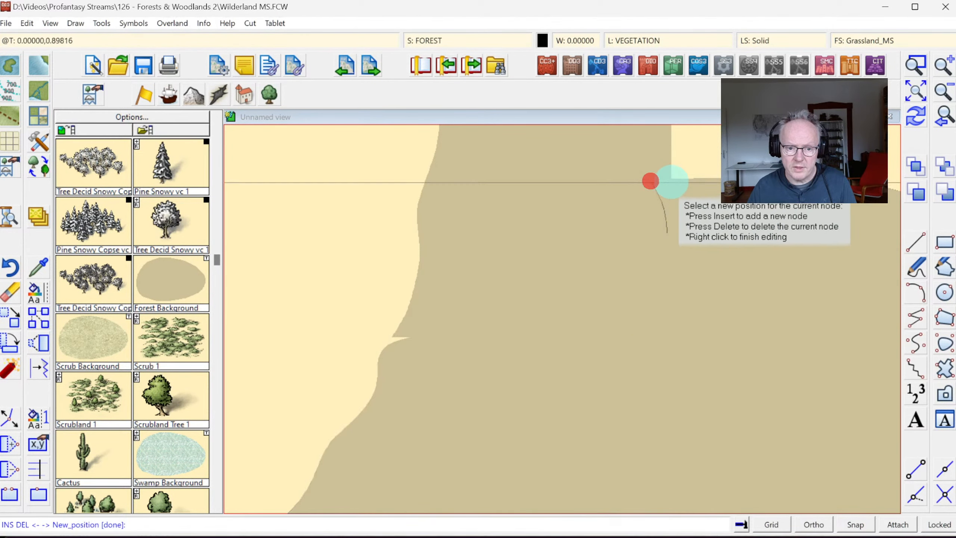
pyautogui.click(671, 182)
pyautogui.rightClick(637, 228)
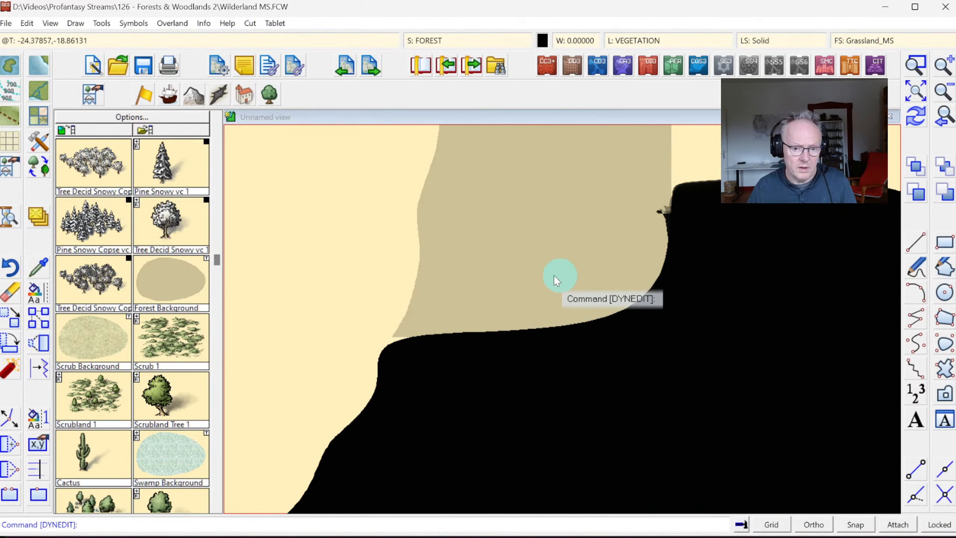
pyautogui.click(916, 118)
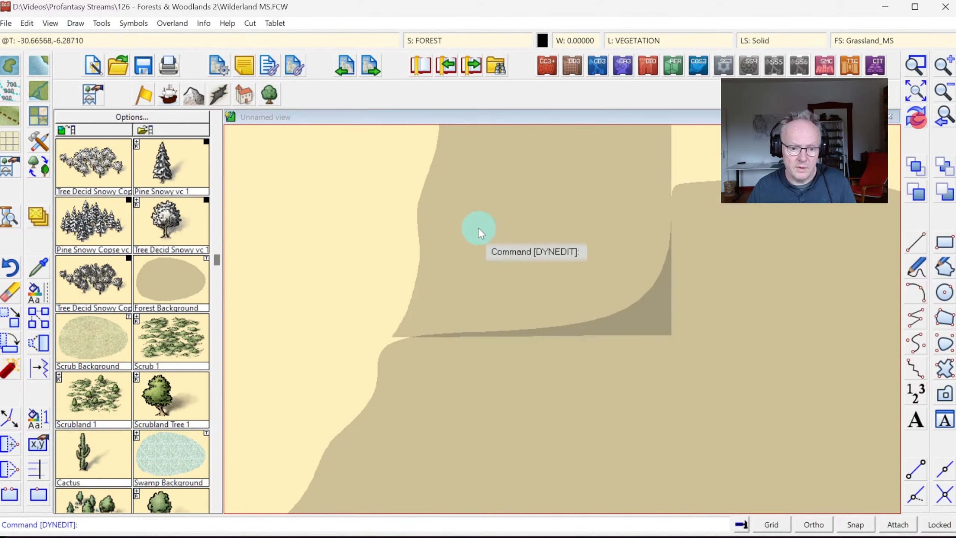
# Insert an additional outline node into the southern forest background at the northern background's southeast corner to sharpen the curve
pyautogui.click(8, 442)
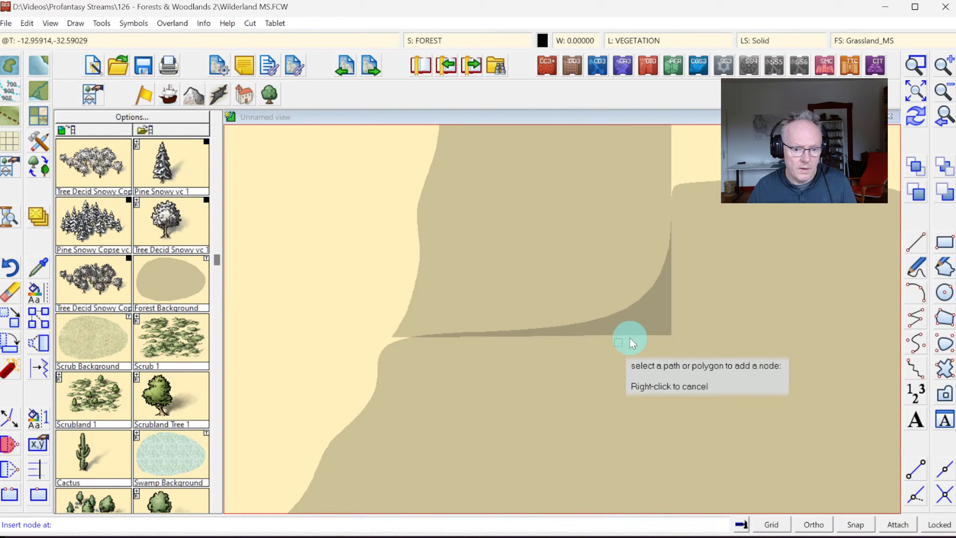
pyautogui.click(628, 303)
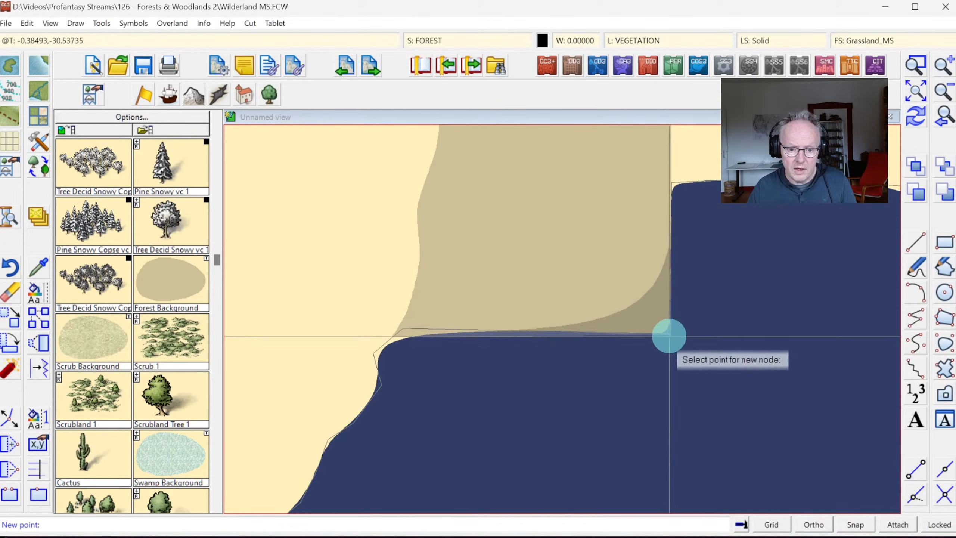
pyautogui.click(669, 332)
# Insert two outline nodes into the southern forest background at the northern background's southwest corner and redraw the map
pyautogui.click(951, 62)
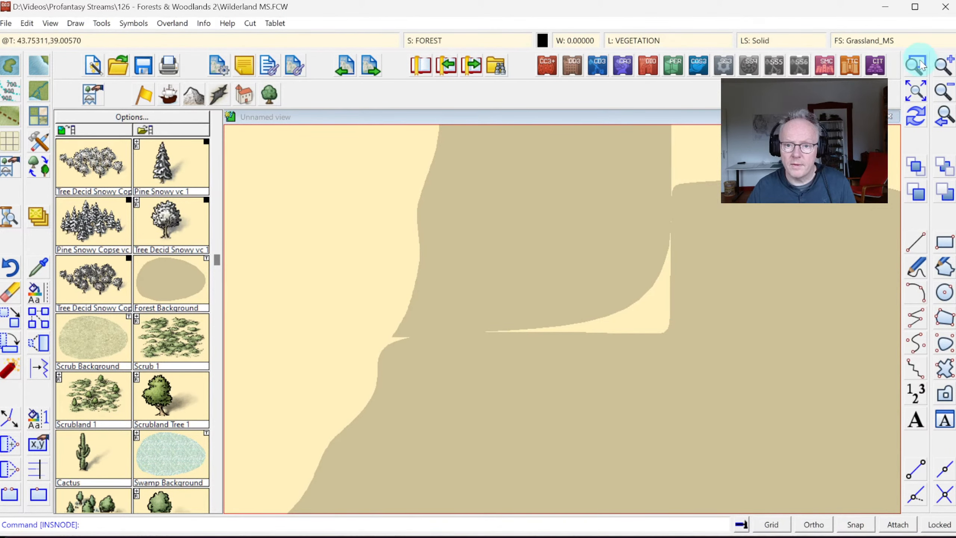
pyautogui.click(343, 260)
pyautogui.click(704, 433)
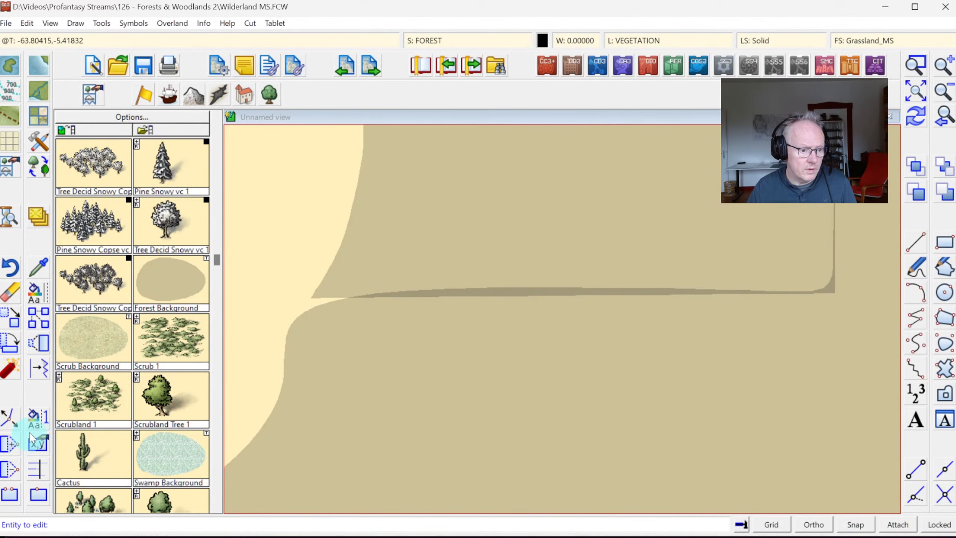
pyautogui.click(9, 441)
pyautogui.click(316, 303)
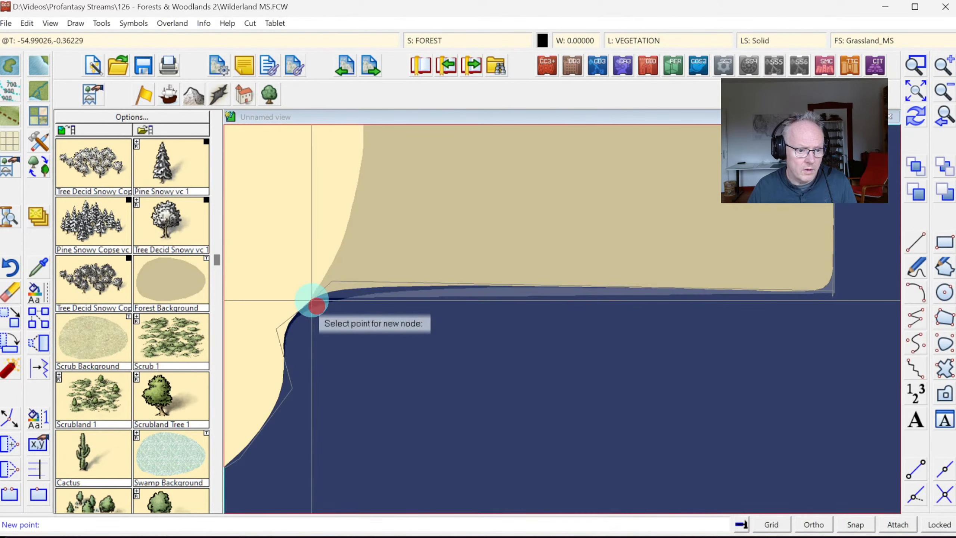
pyautogui.click(309, 297)
pyautogui.rightClick(323, 302)
pyautogui.click(348, 311)
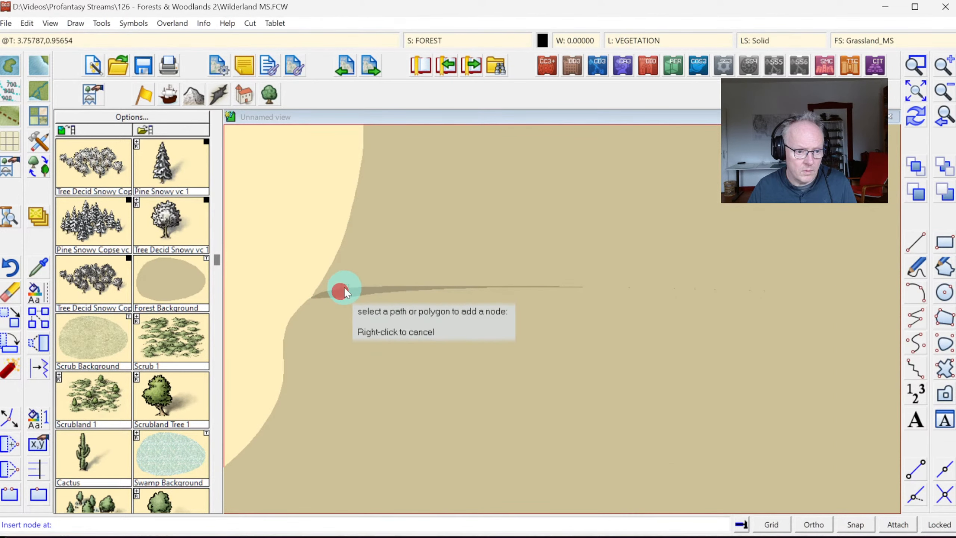
pyautogui.click(344, 288)
pyautogui.click(310, 297)
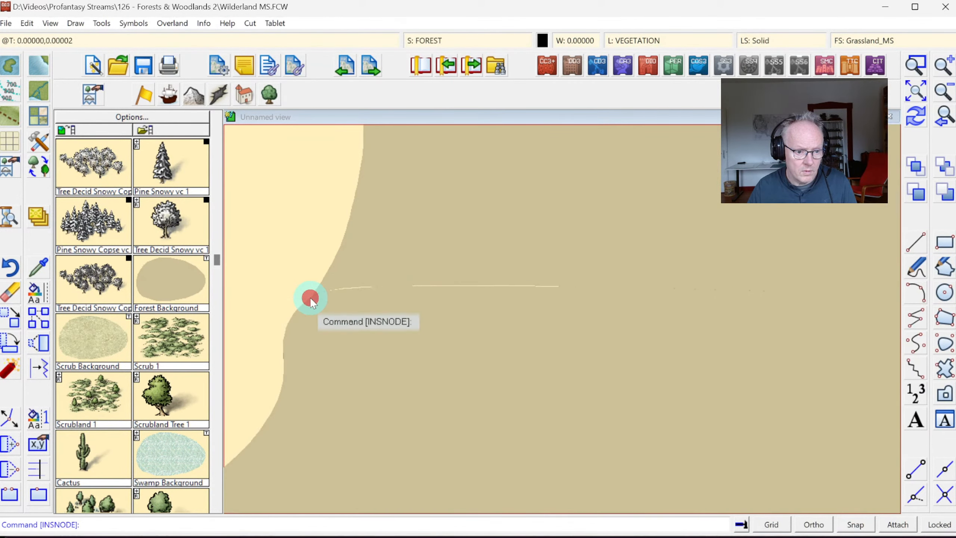
pyautogui.rightClick(350, 320)
pyautogui.click(916, 116)
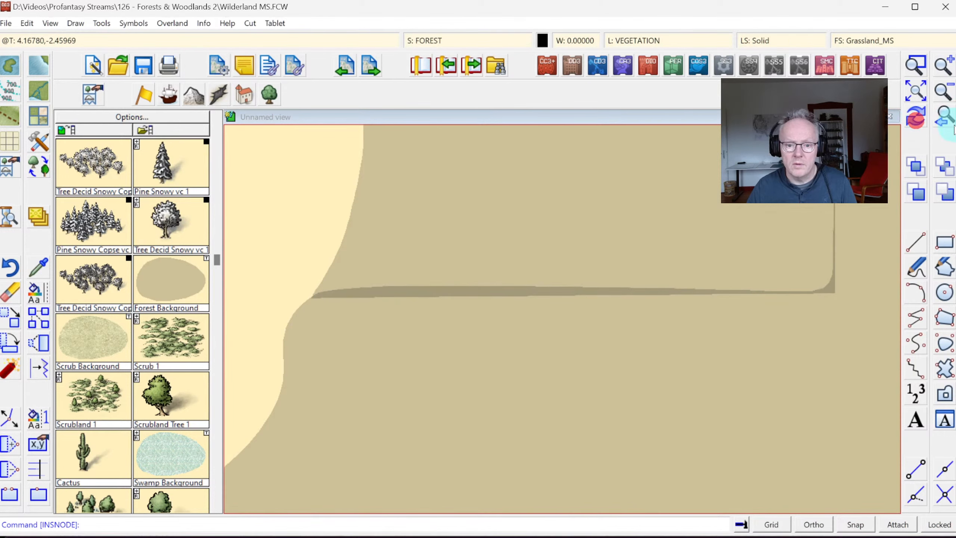
# Move the southern forest background's outline node near the southwest corner onto the northern background's south edge and redraw
pyautogui.click(176, 396)
pyautogui.click(4, 425)
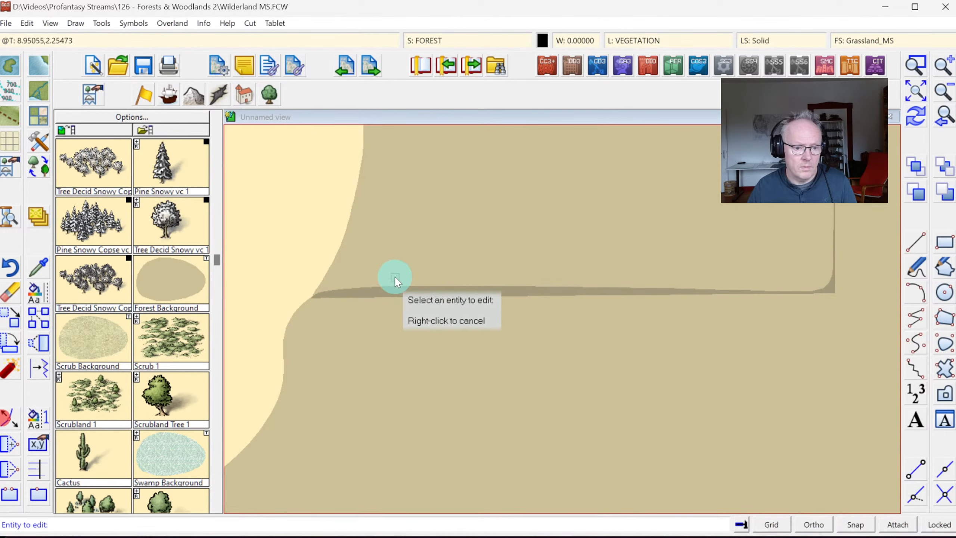
pyautogui.click(401, 296)
pyautogui.click(402, 298)
pyautogui.rightClick(703, 346)
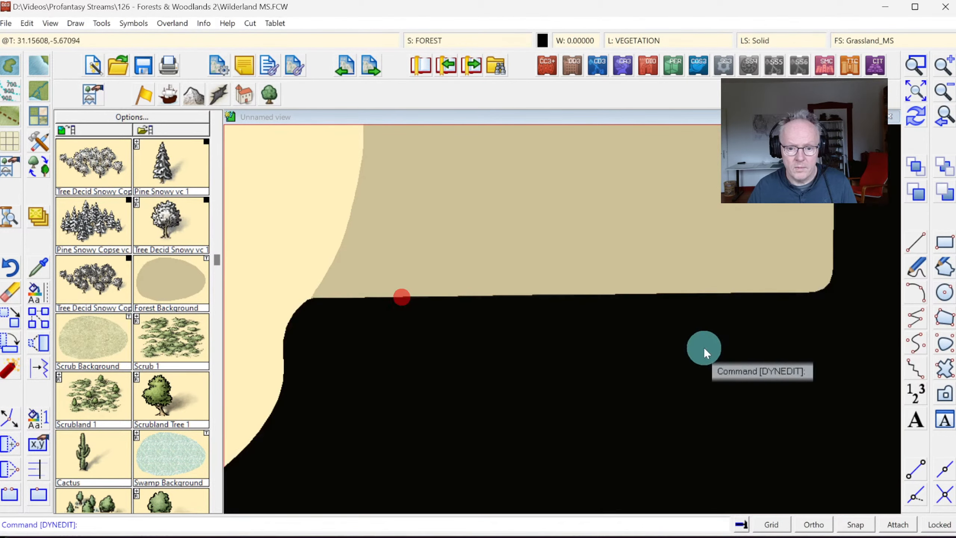
pyautogui.click(913, 120)
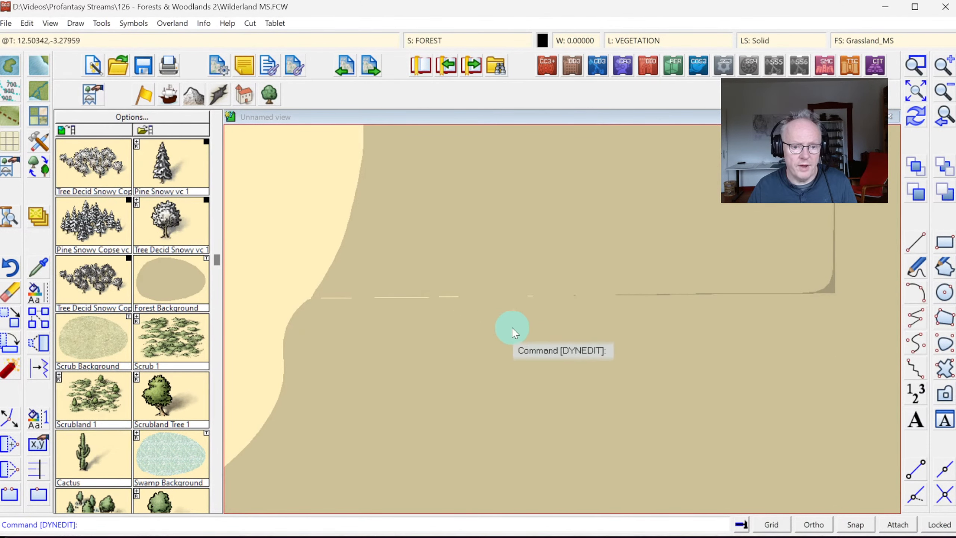
# Insert another outline node into the southern forest background at the northern background's southeast corner and redraw the map
pyautogui.click(918, 67)
pyautogui.click(804, 255)
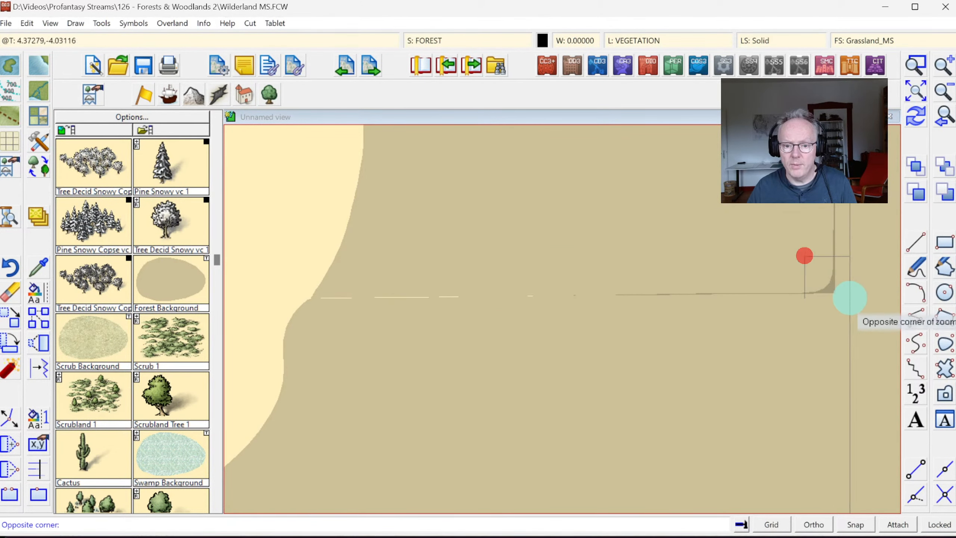
pyautogui.click(862, 309)
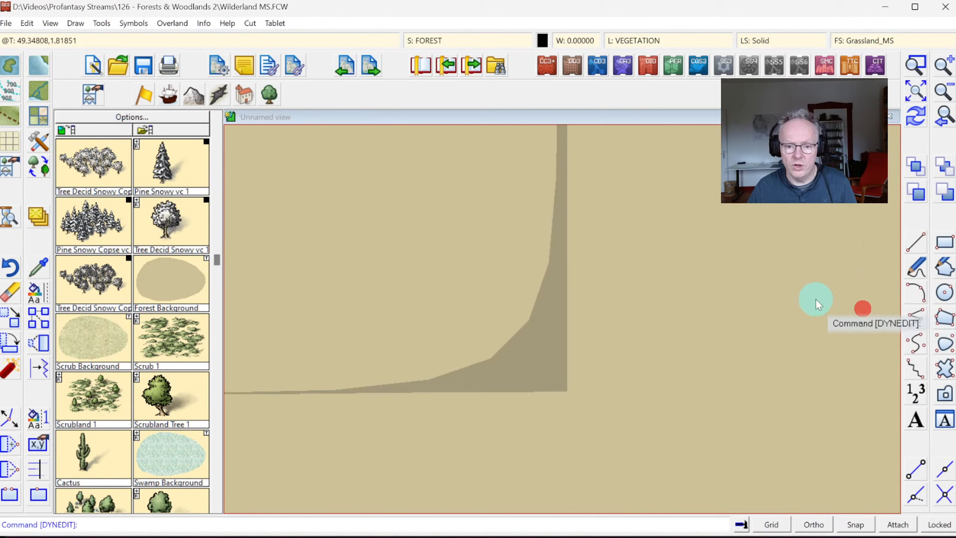
pyautogui.click(8, 448)
pyautogui.click(509, 333)
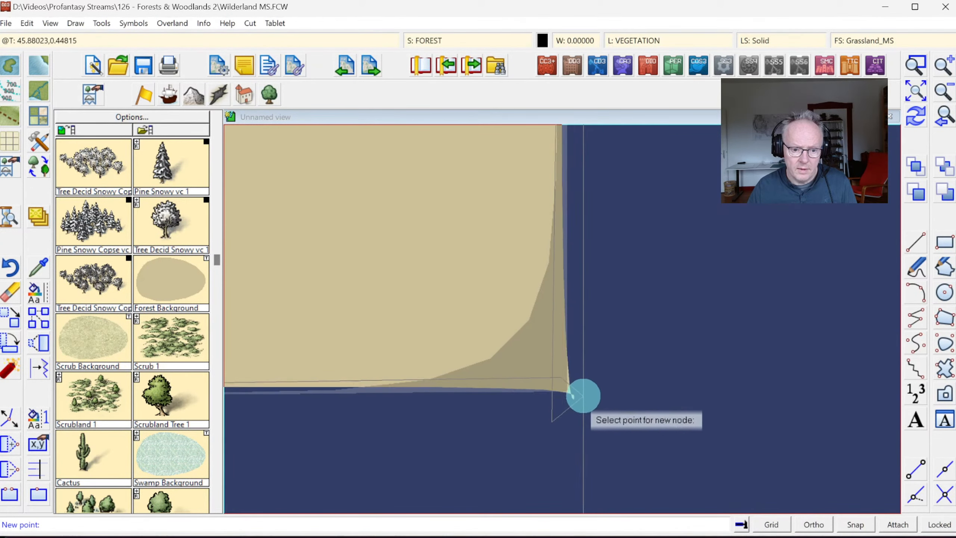
pyautogui.click(576, 391)
pyautogui.rightClick(665, 401)
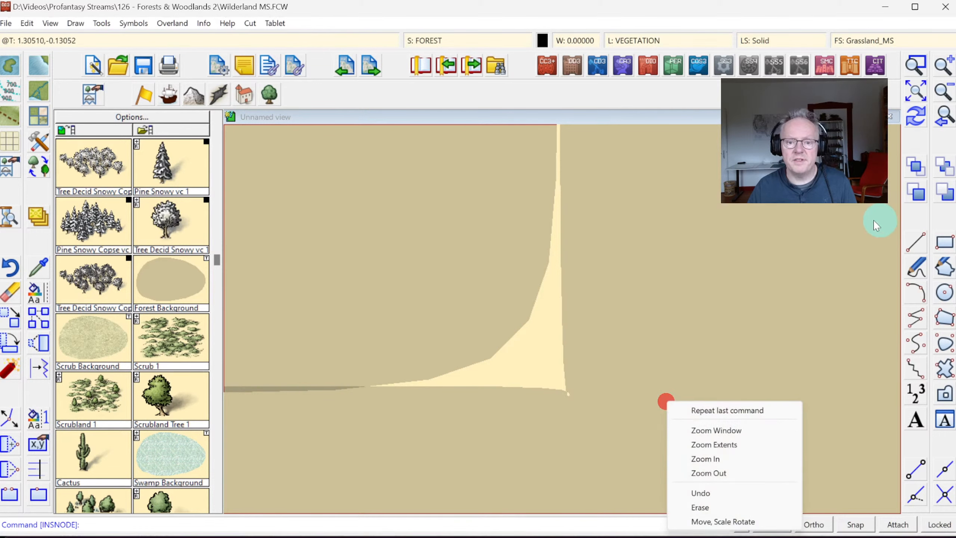
pyautogui.click(916, 118)
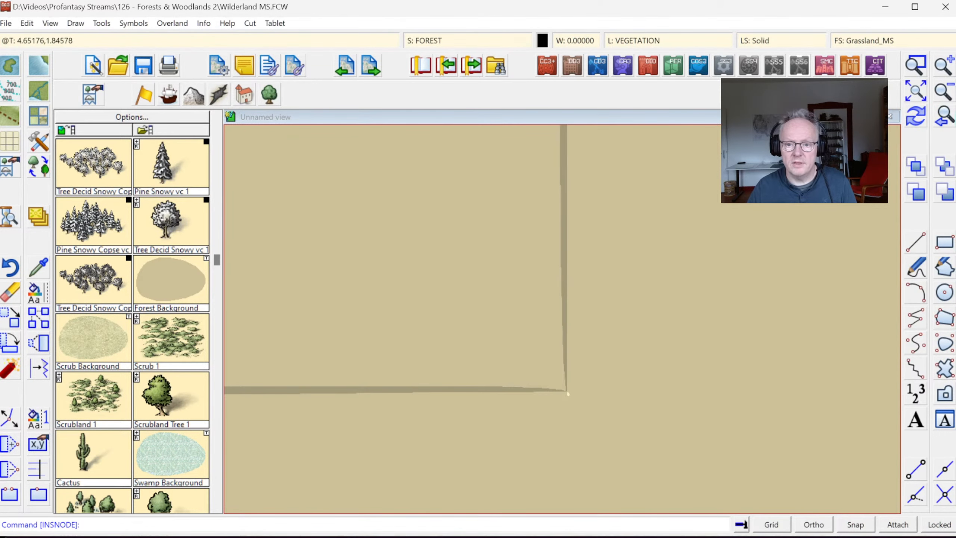
pyautogui.click(940, 124)
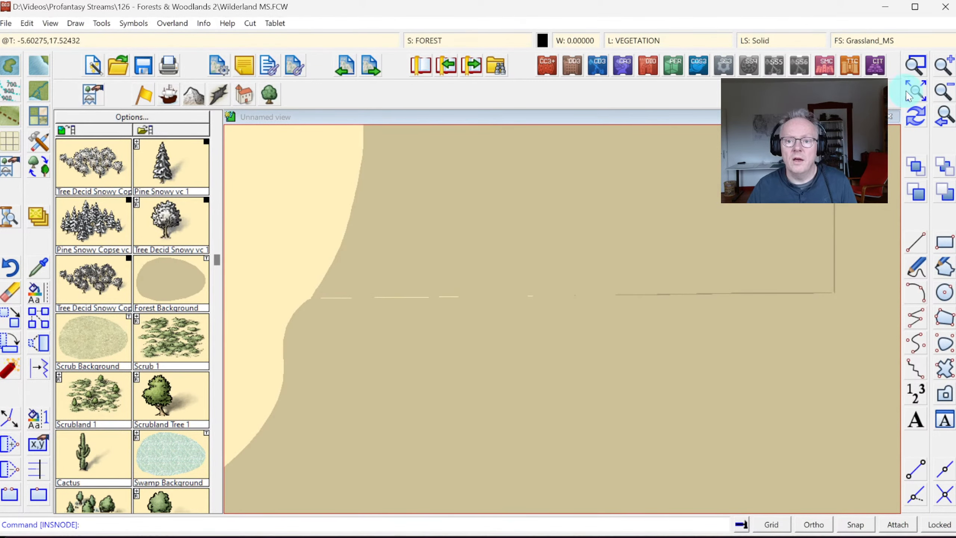
pyautogui.click(912, 91)
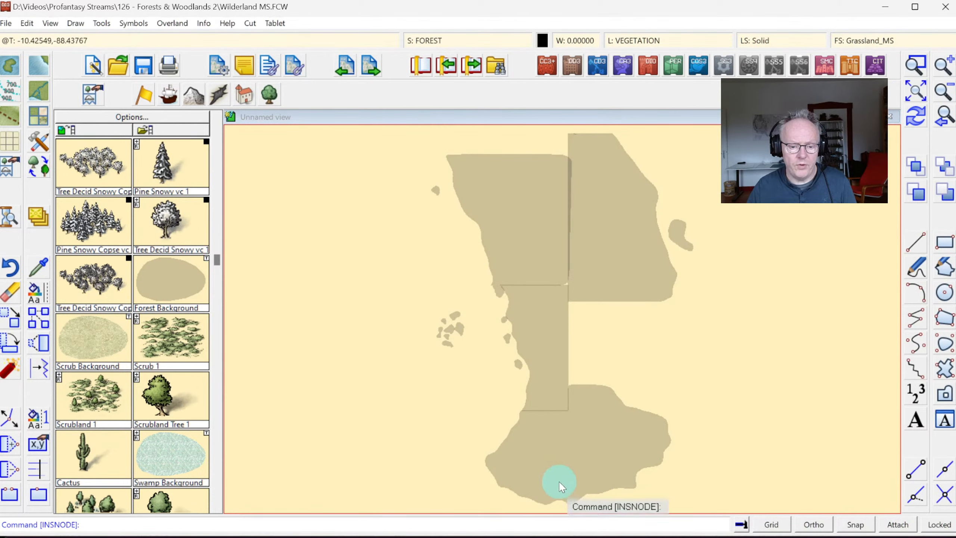
# Unhide all drawing sheets so the complete Wilderland map is displayed with the forest backgrounds
pyautogui.click(446, 41)
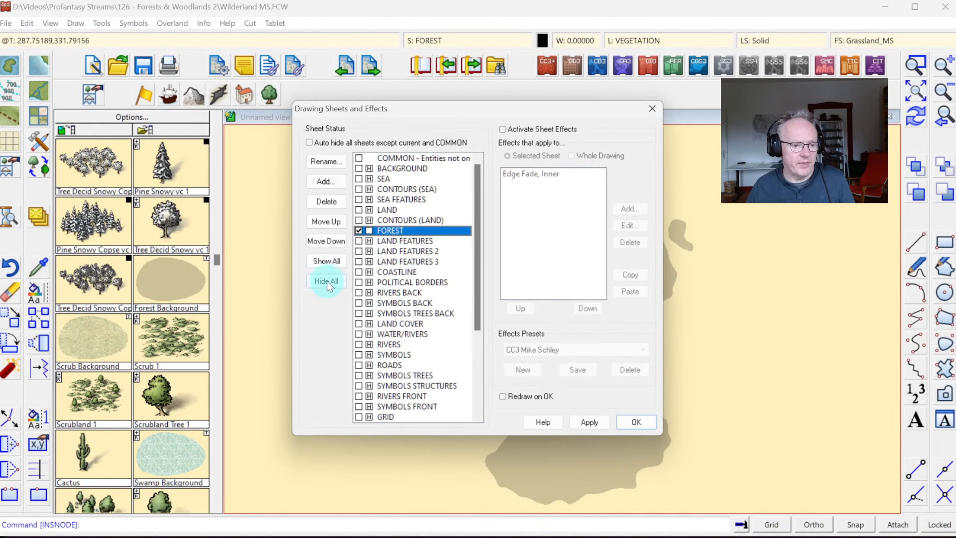
pyautogui.click(327, 261)
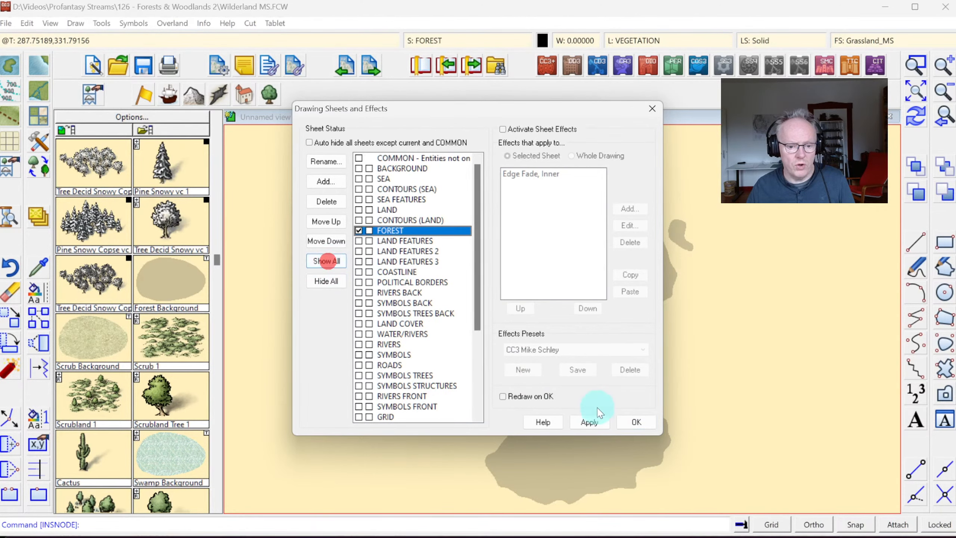
pyautogui.click(635, 420)
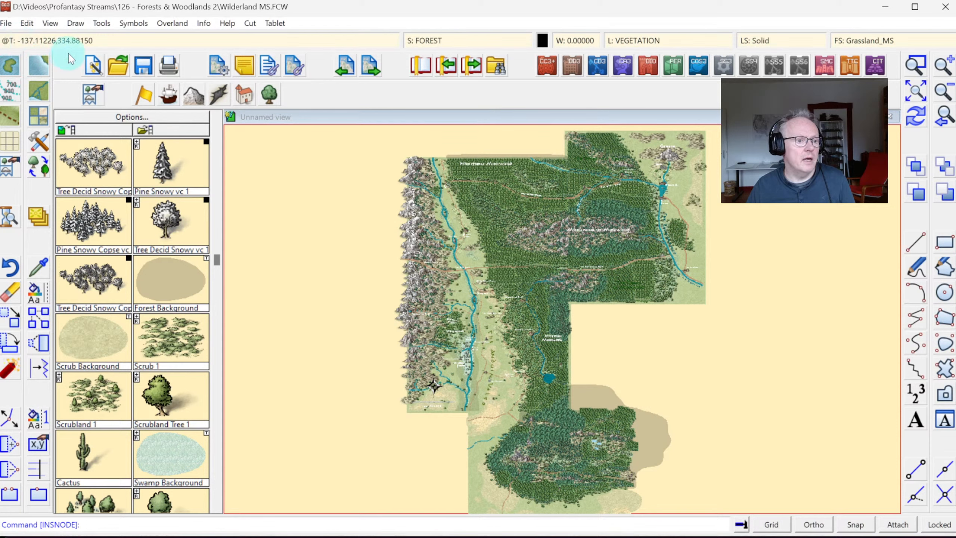
# Restore the named view Southern Mirkwood
pyautogui.click(49, 23)
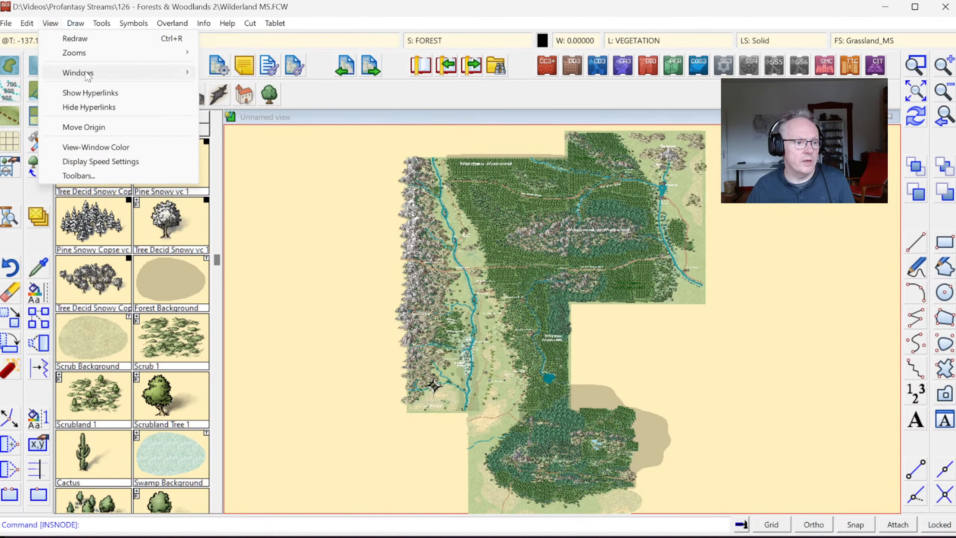
pyautogui.click(82, 73)
pyautogui.click(94, 54)
pyautogui.click(238, 168)
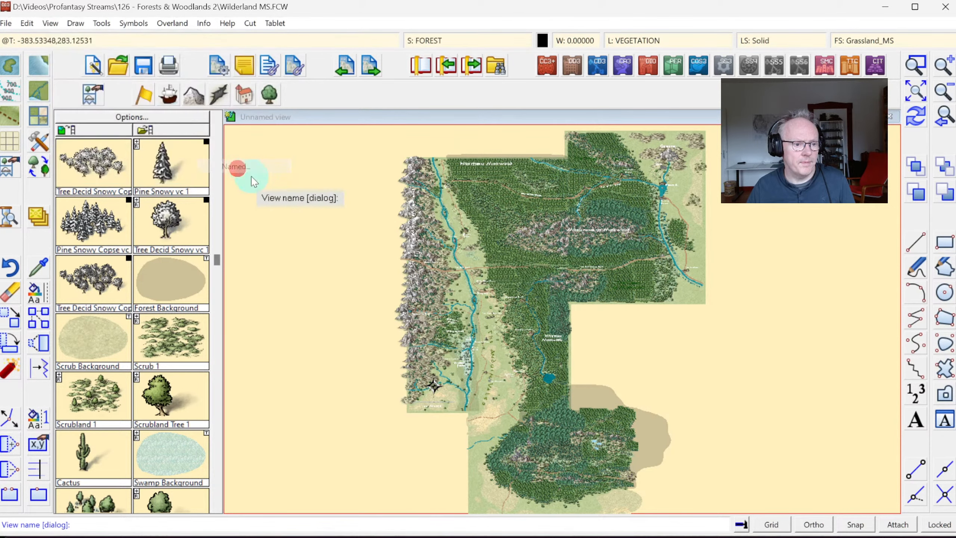
pyautogui.rightClick(275, 191)
pyautogui.click(427, 230)
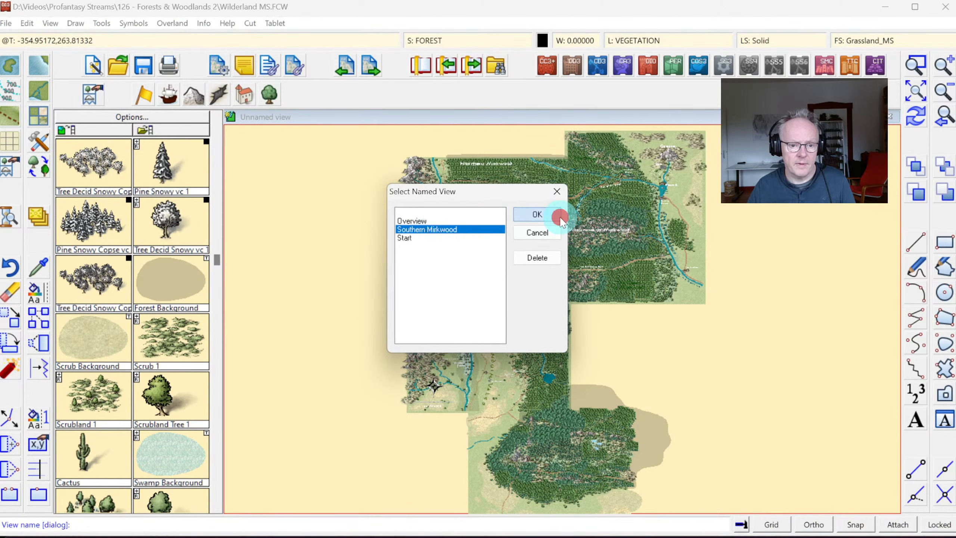
pyautogui.click(549, 215)
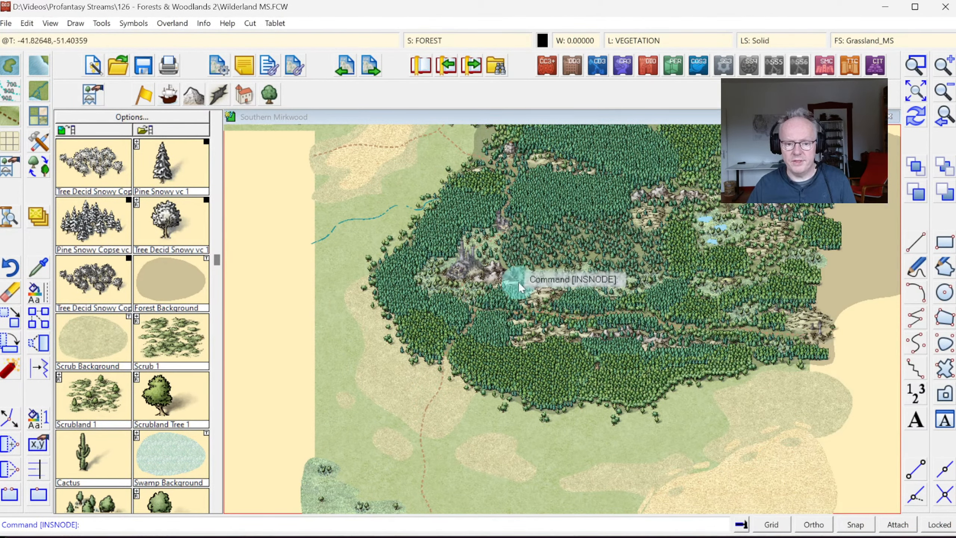
# Activate the sheet effects for the drawing, keeping the FOREST sheet current with its inner edge fade enabled
pyautogui.click(425, 40)
pyautogui.click(514, 129)
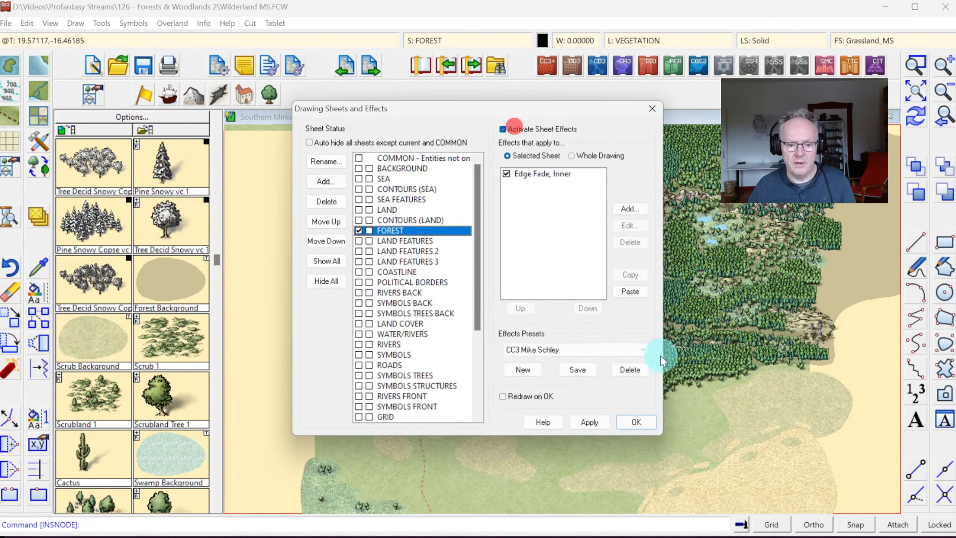
pyautogui.click(636, 422)
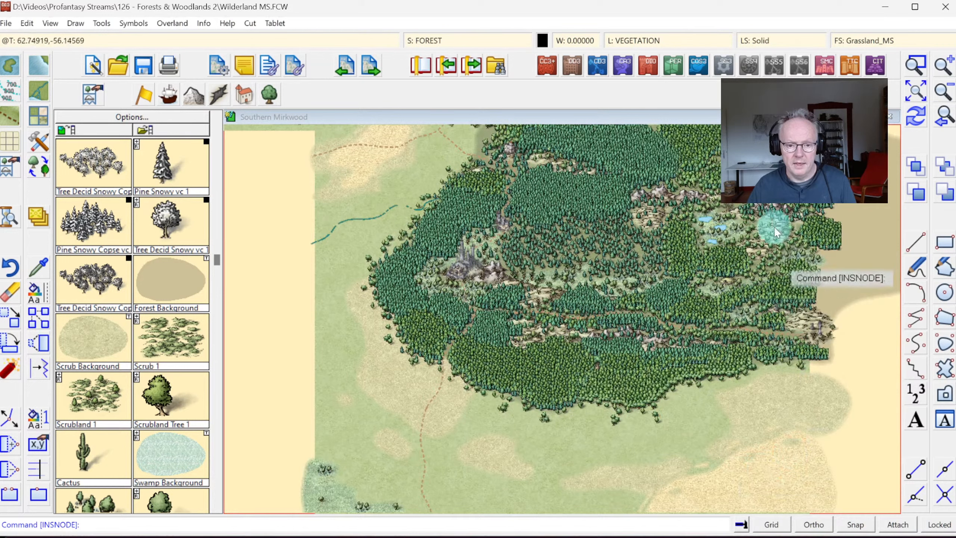